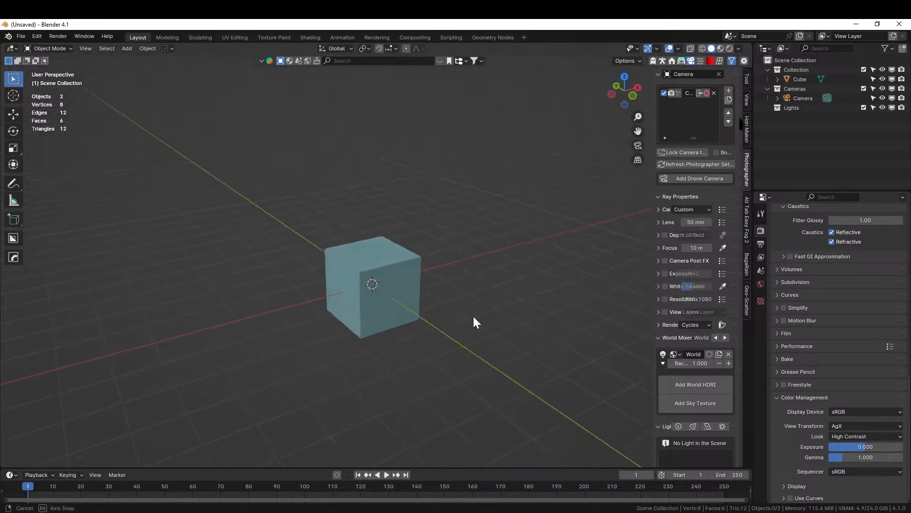
- Delete the default cube from the scene
scroll(484, 312, up, 2)
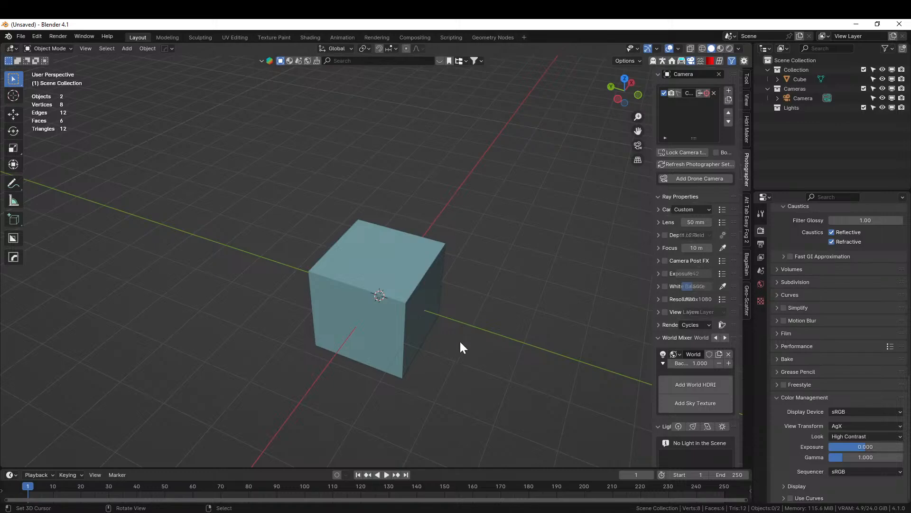
mouse_move(459, 340)
middle_down()
mouse_move(496, 317)
mouse_move(499, 337)
mouse_move(477, 351)
mouse_move(432, 360)
mouse_move(463, 357)
middle_up()
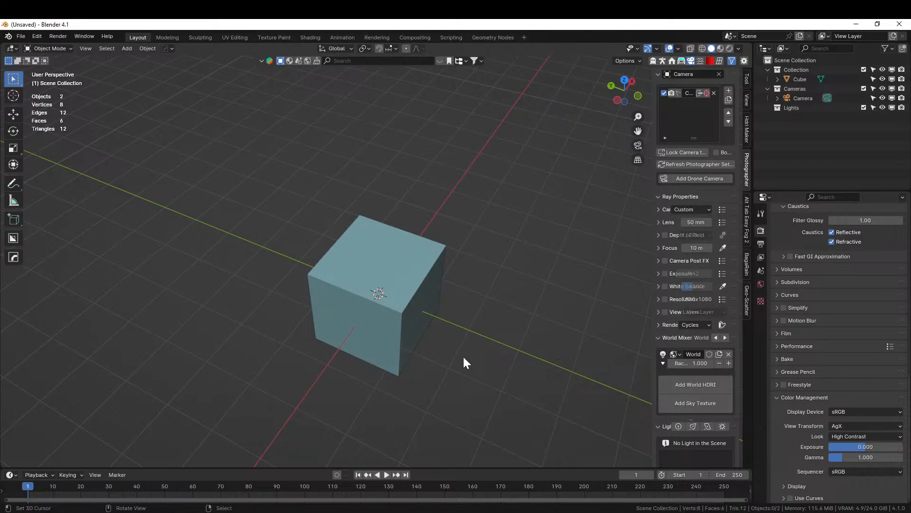
scroll(464, 362, down, 2)
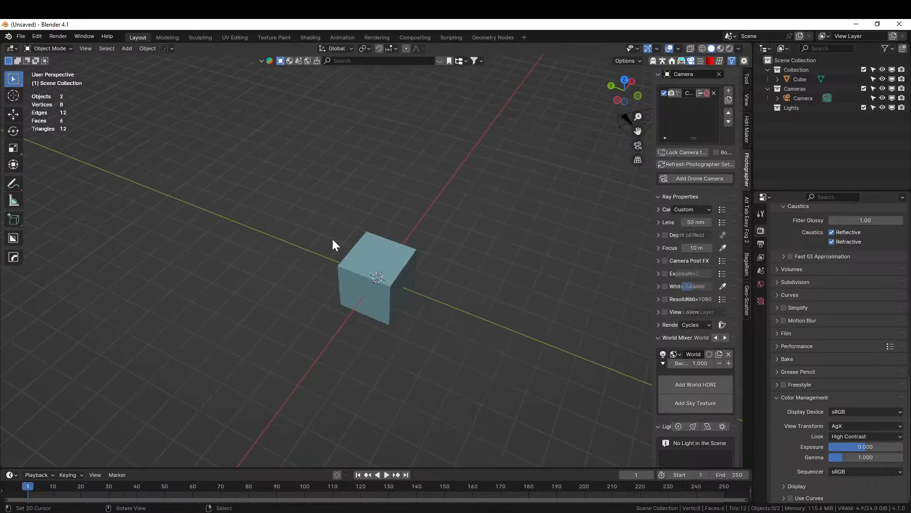
middle_drag(336, 244, 401, 283)
click(381, 260)
key(Delete)
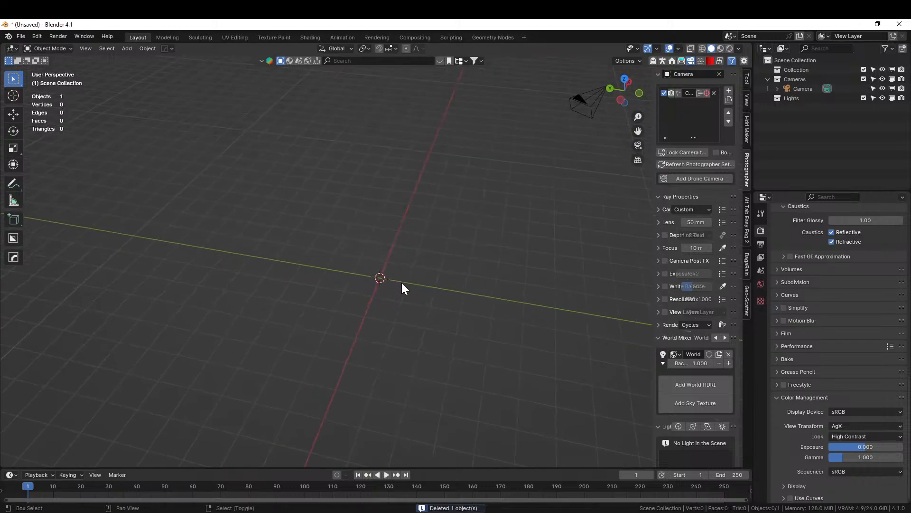
- Add a mesh circle at the world origin and scale it up by a factor of 50
key(shift+a)
mouse_move(373, 261)
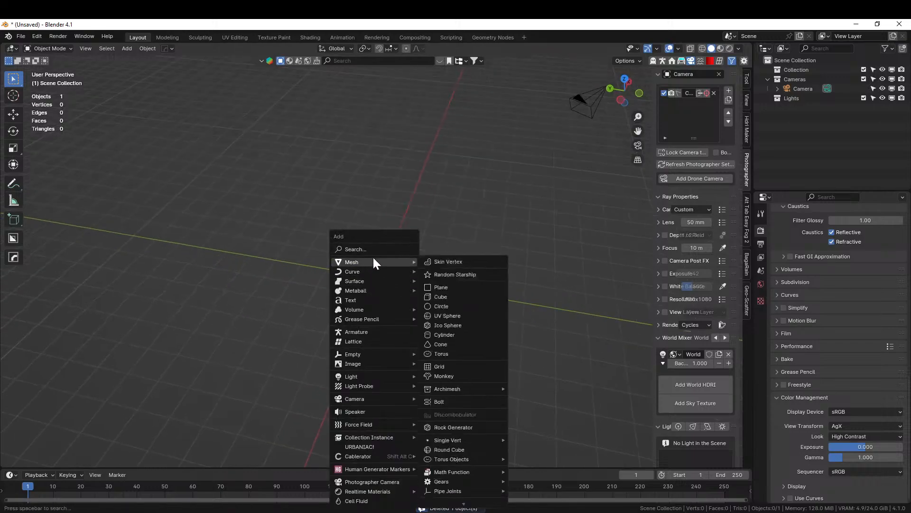
click(455, 307)
scroll(438, 288, down, 3)
middle_drag(439, 291, 440, 327)
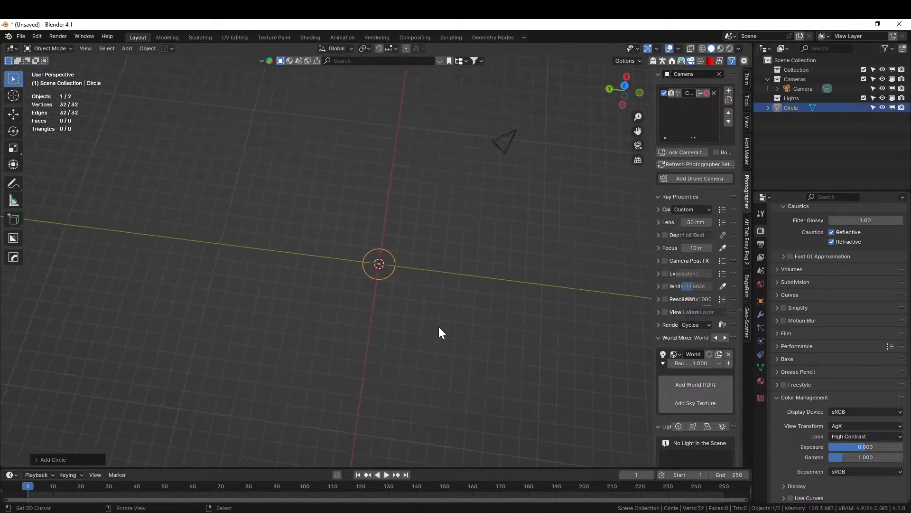
key(s)
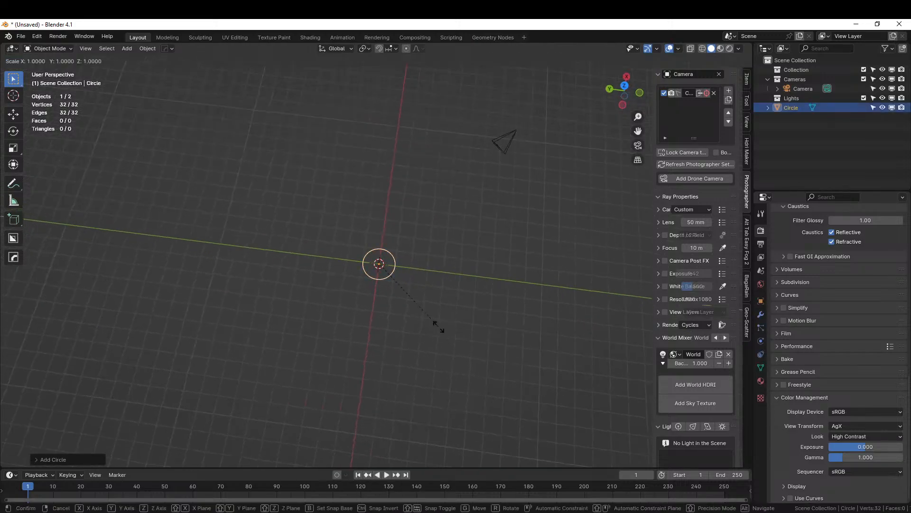
text(50)
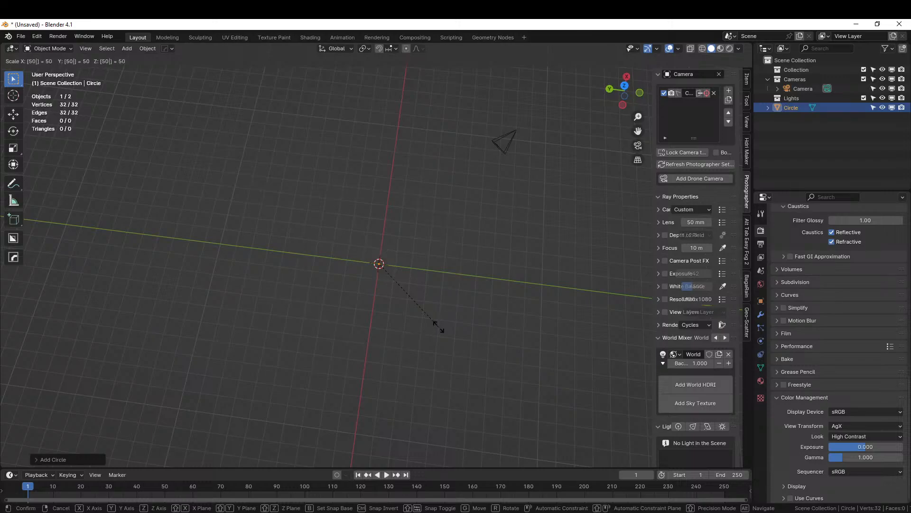
key(Return)
scroll(464, 328, down, 8)
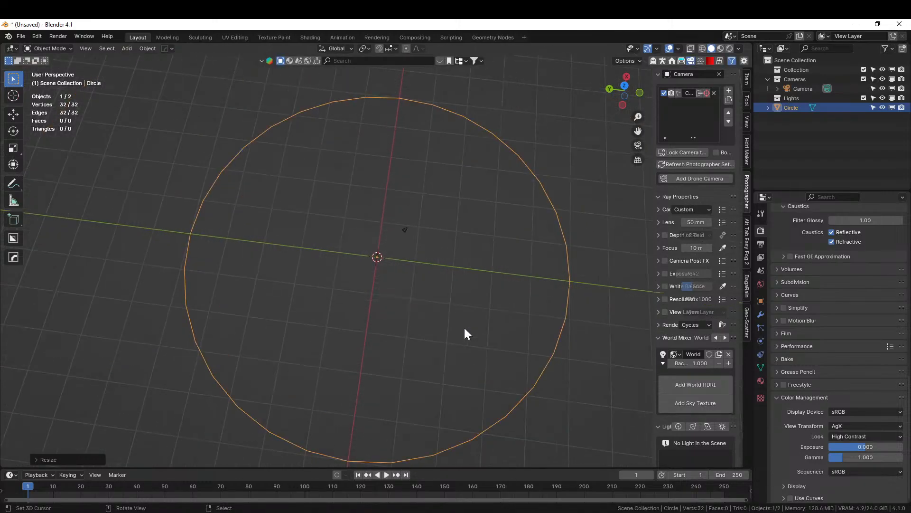
- Scale the circle by 0.75 and apply its rotation and scale
middle_drag(464, 328, 509, 299)
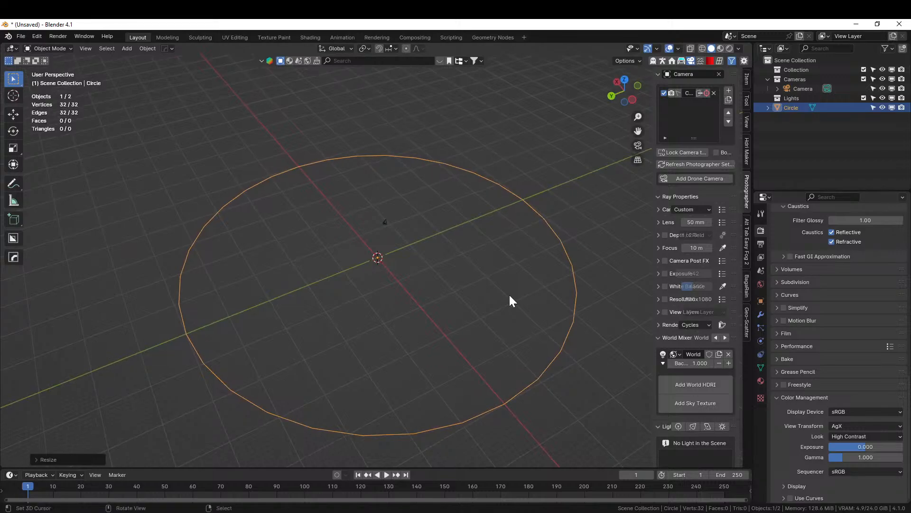
text(s.75)
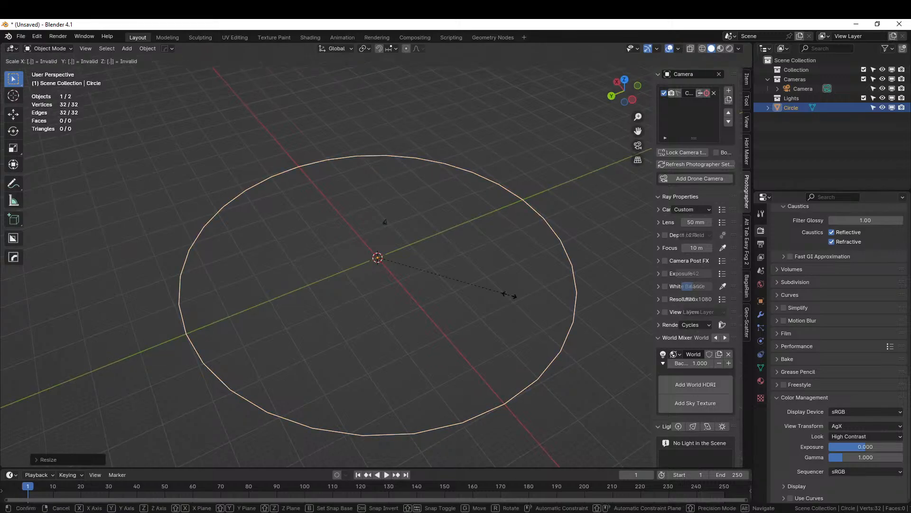
key(Return)
key(ctrl+a)
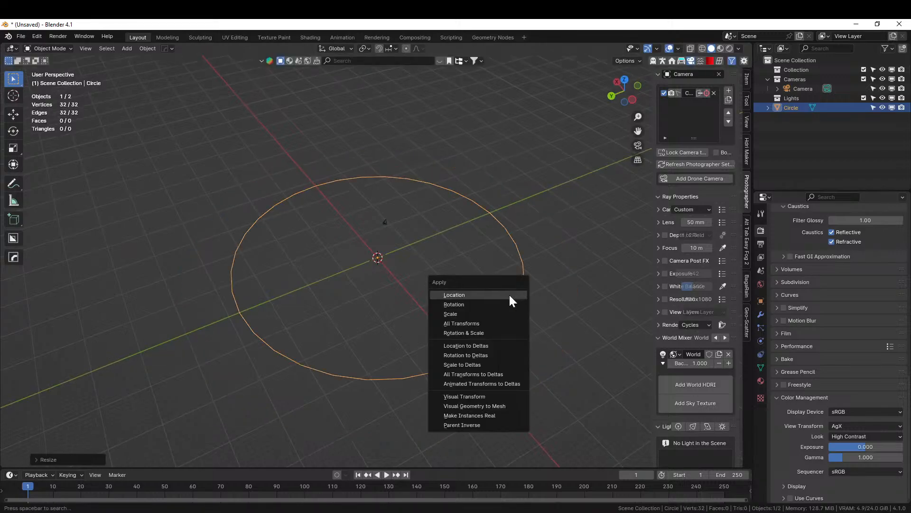
click(473, 333)
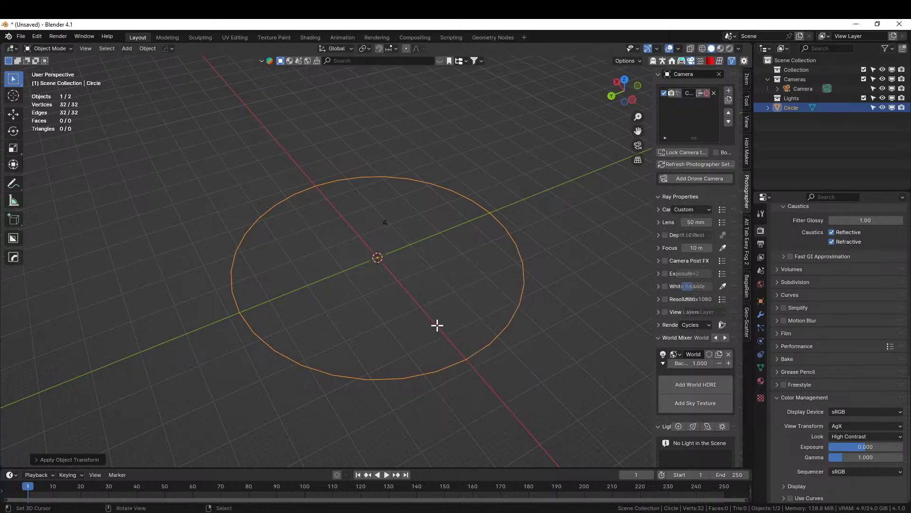
- Fill the circle outline with a single face to make a flat disc
key(Tab)
key(f)
key(Tab)
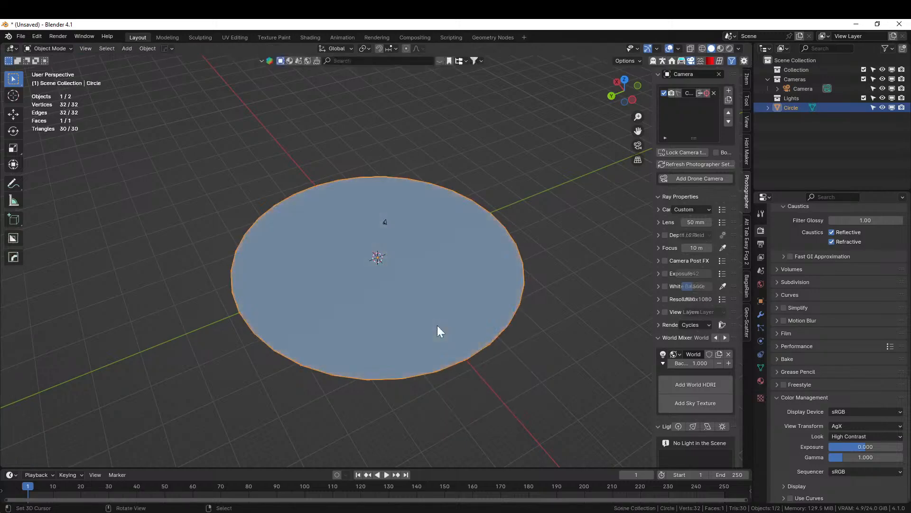
- Remesh the disc with Quad Remesher at a quad count of 250 and delete the original circle
click(718, 62)
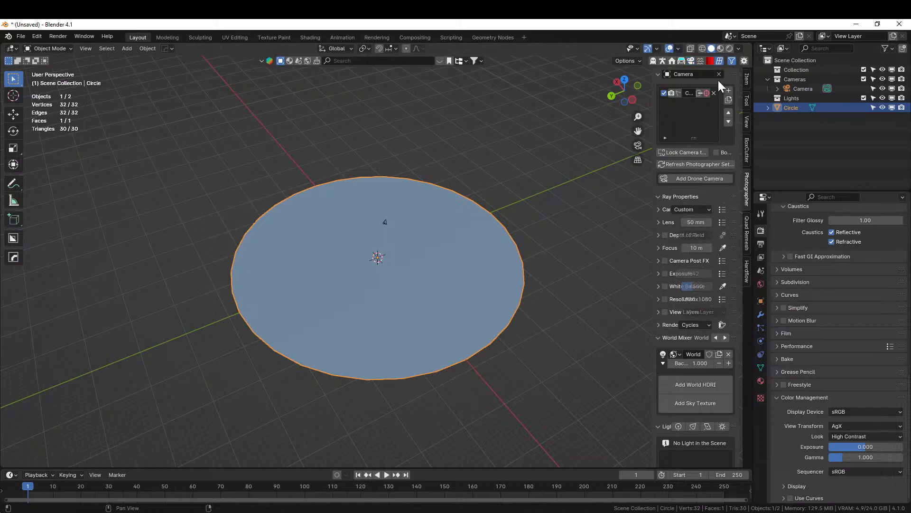
click(747, 233)
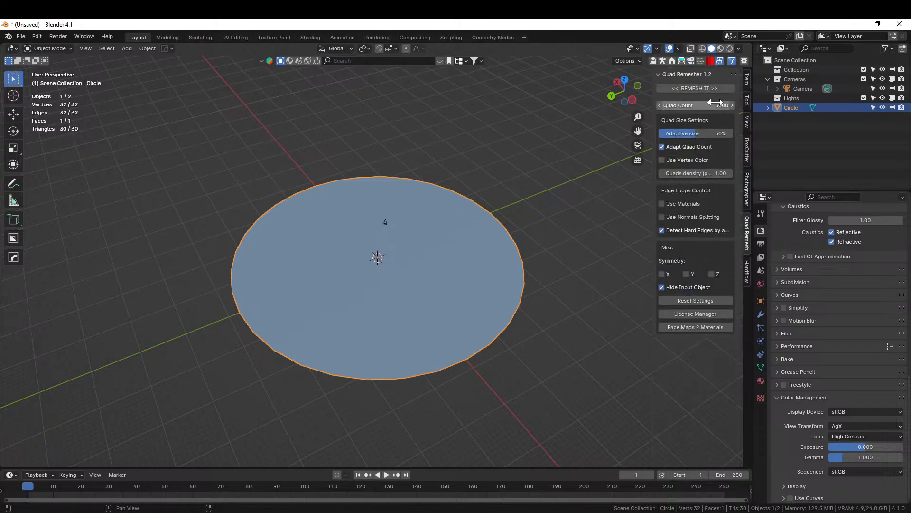
click(684, 104)
text(250)
key(Return)
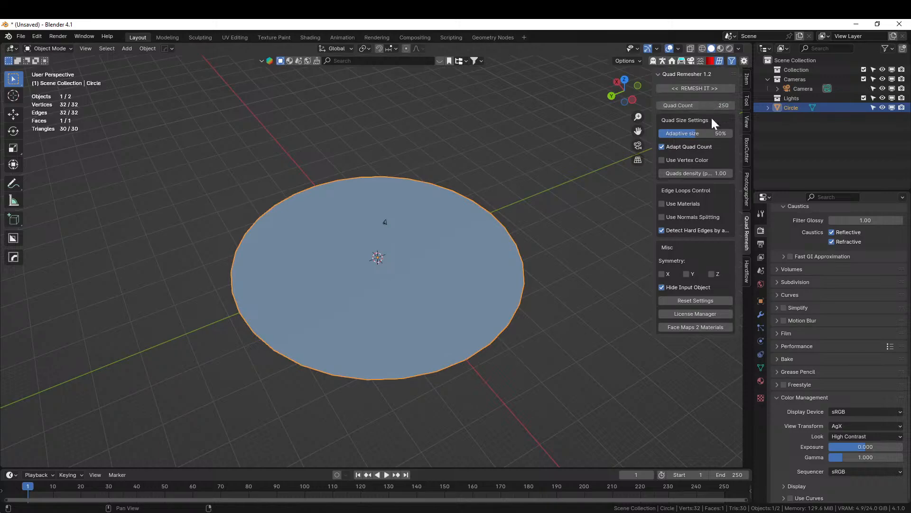
click(691, 89)
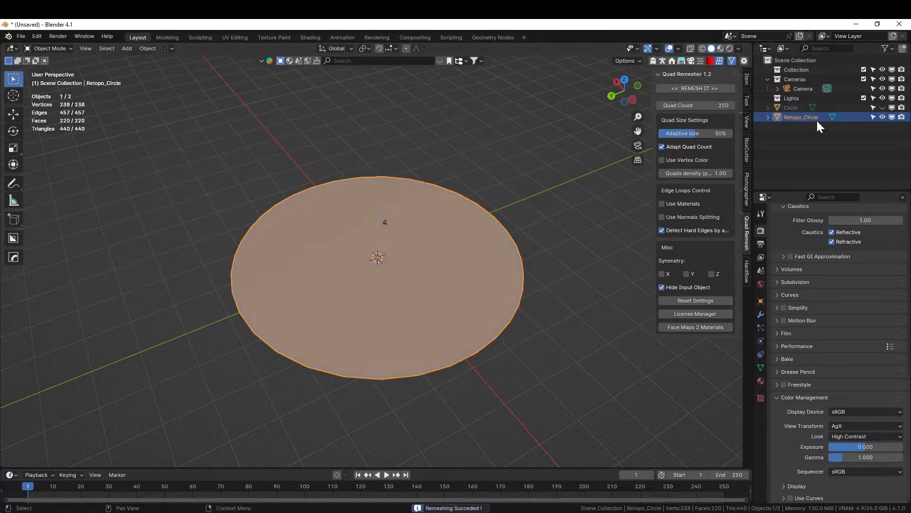
click(787, 108)
key(x)
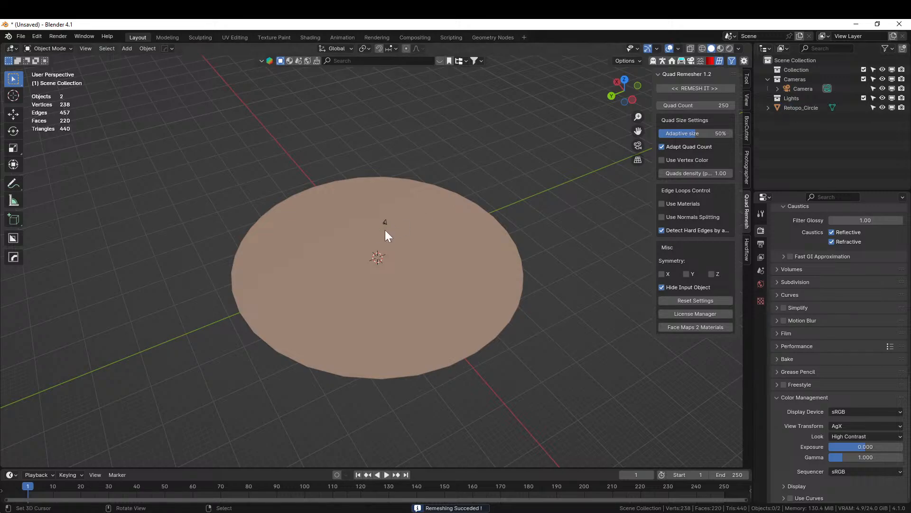
- Lower the remeshed disc's outer edge loop about 5 m along Z, using smooth proportional editing with a size of about 14.4 m
middle_drag(368, 230, 420, 352)
click(416, 290)
key(Tab)
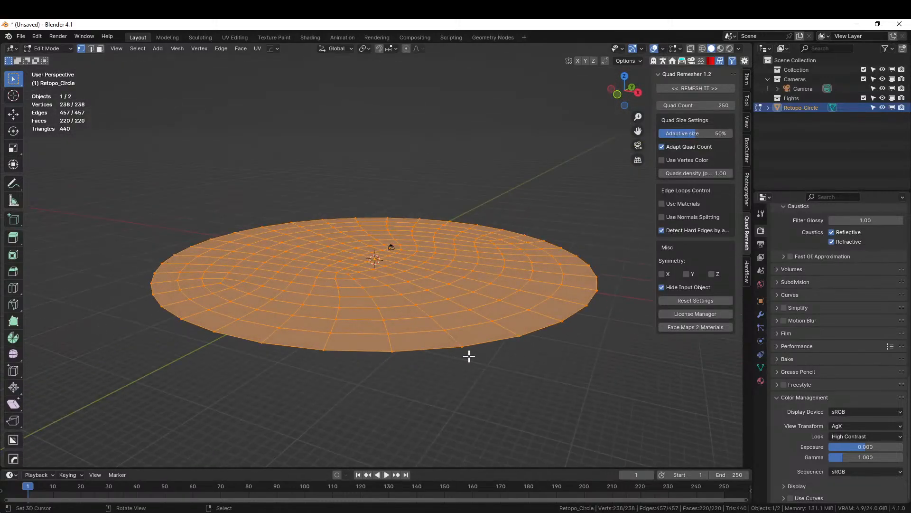
key(2)
alt+click(480, 342)
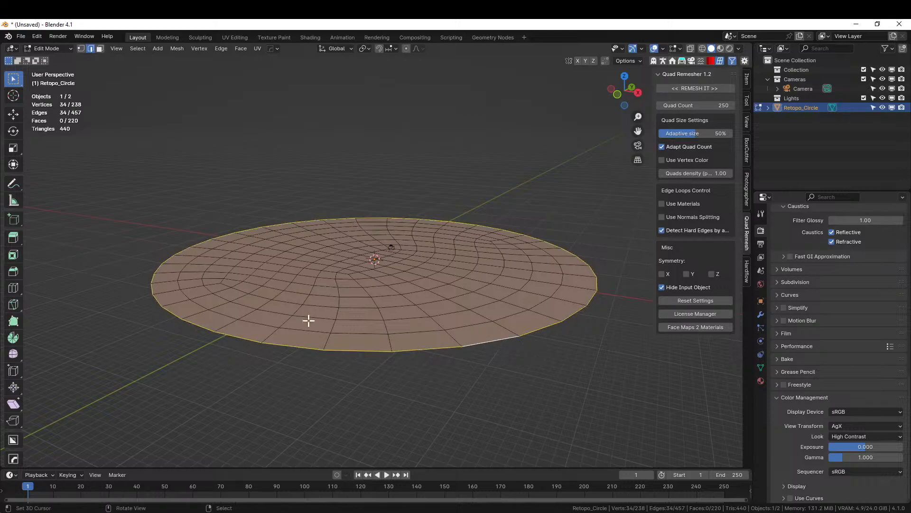
key(g)
key(z)
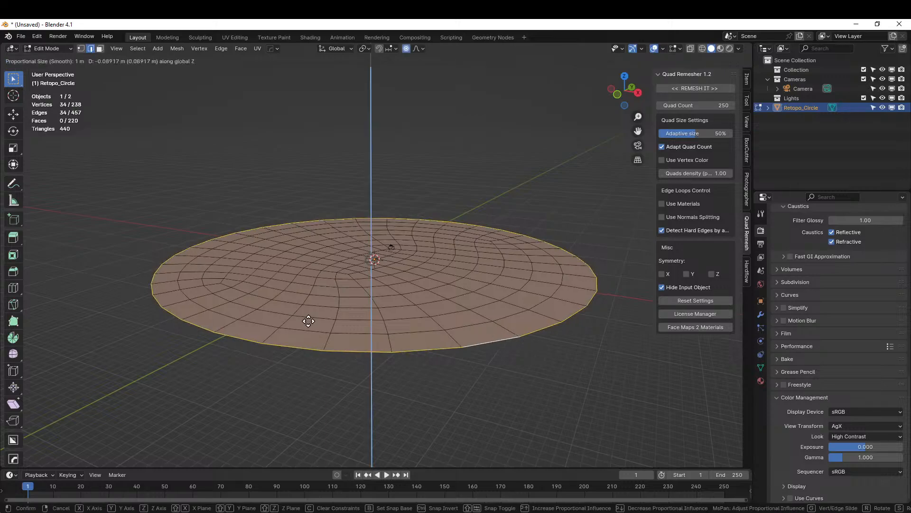
scroll(309, 330, down, 5)
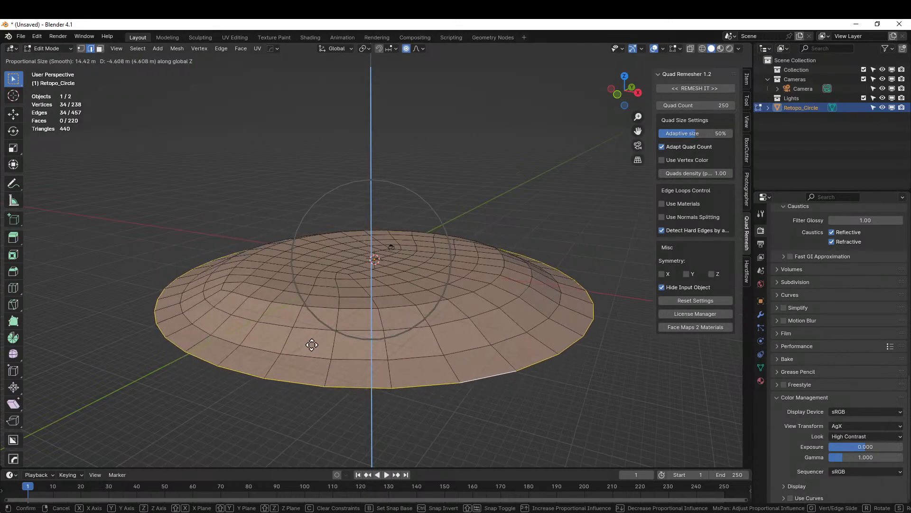
click(312, 348)
middle_drag(311, 348, 400, 334)
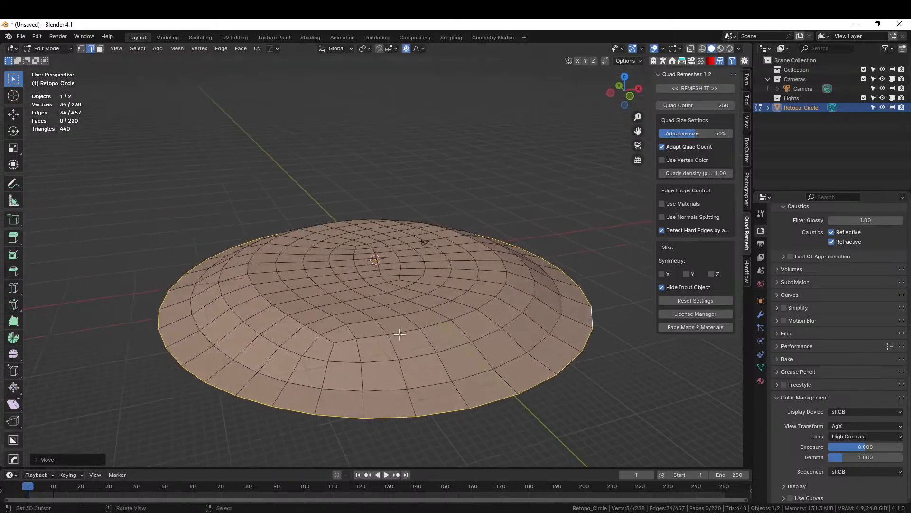
- Pull down single vertices on two opposite sides of the dome's upper surface with proportional editing to form shallow dips
key(1)
click(474, 267)
key(g)
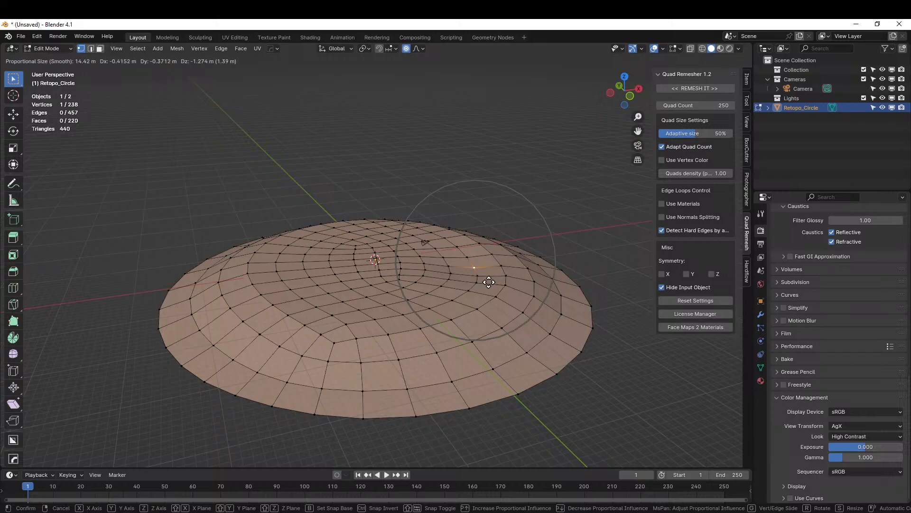
click(489, 282)
right_click(240, 273)
key(g)
click(239, 285)
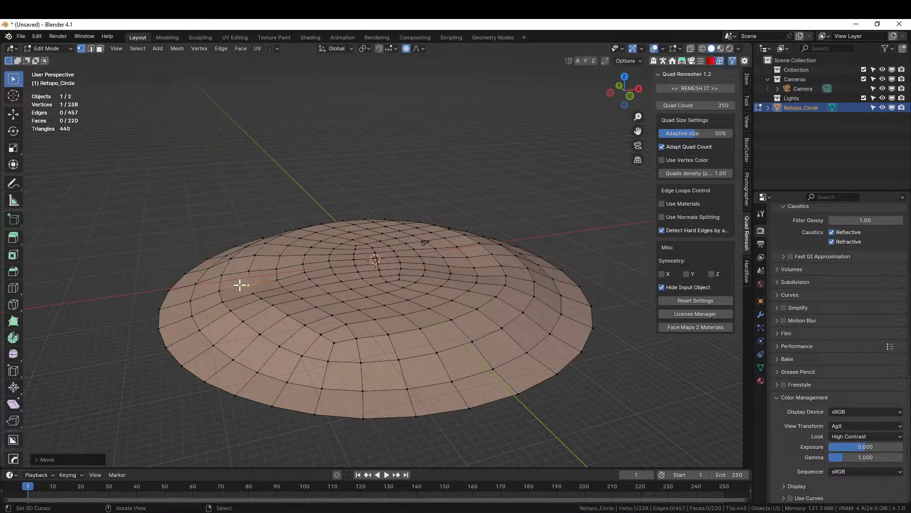
- From another side of the dome, lower an inner vertex and raise one near the far rim with proportional editing
middle_drag(240, 285, 432, 271)
key(g)
click(240, 285)
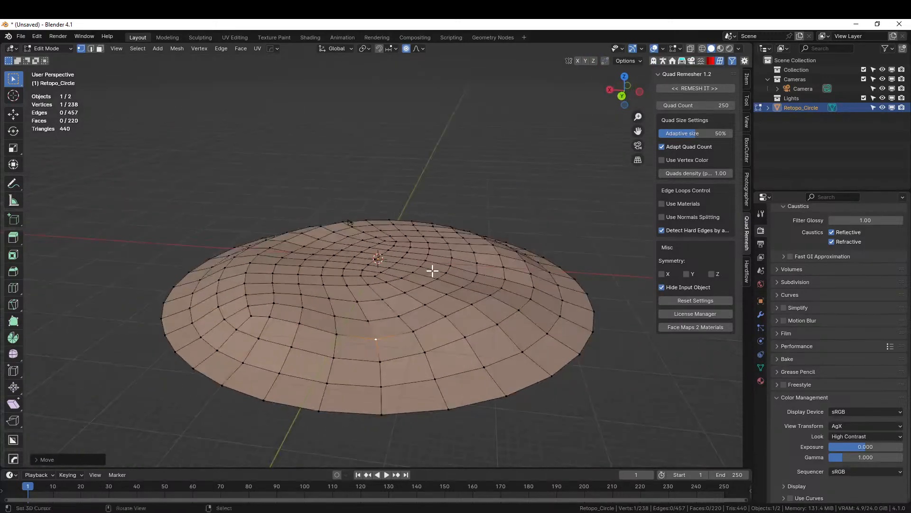
right_click(254, 262)
key(g)
click(229, 262)
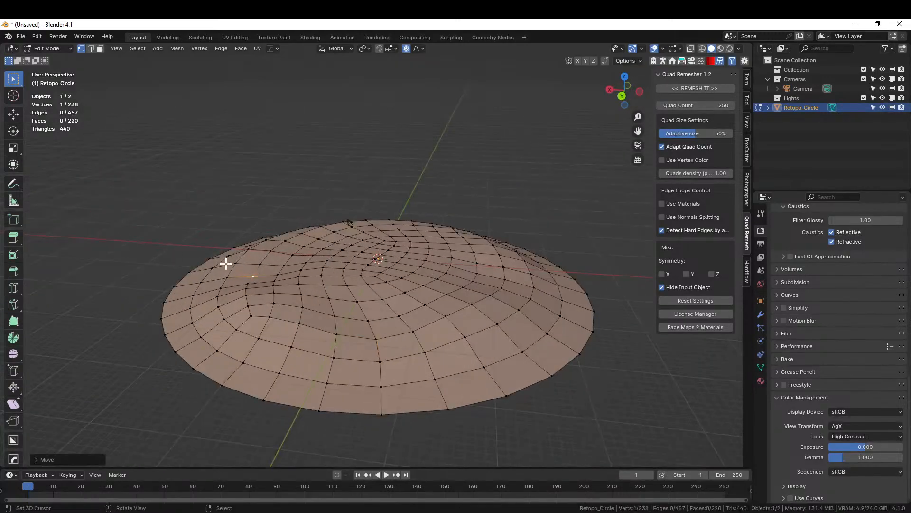
key(g)
click(221, 247)
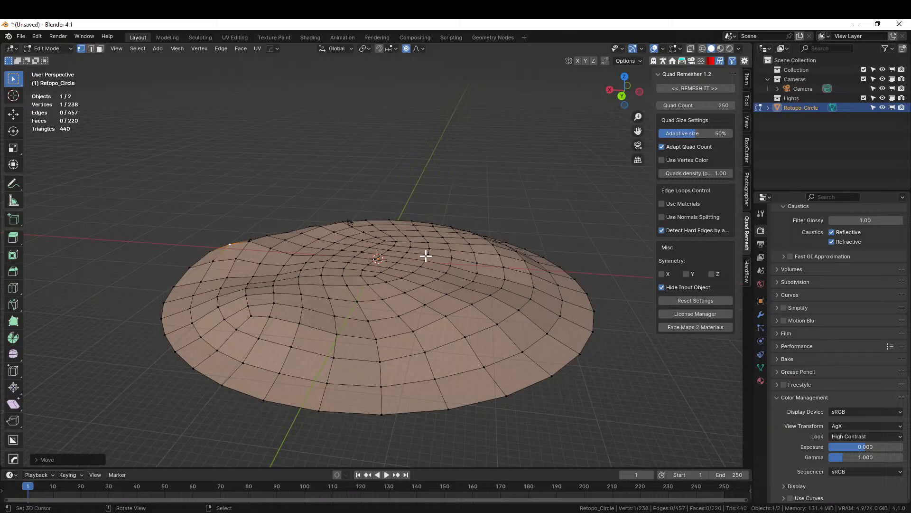
- Raise two vertices near the mound's outer slope into bumps with proportional editing, moving the second about 3.8 m
right_click(526, 270)
key(g)
click(533, 260)
middle_drag(533, 261, 525, 289)
right_click(535, 295)
key(g)
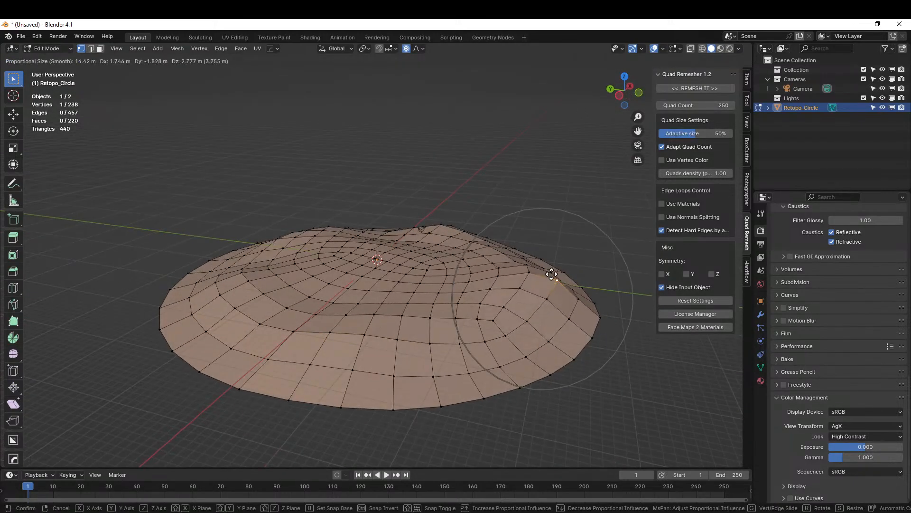
click(551, 274)
- Raise a vertex near the middle of the mound slightly with proportional editing and return to Object Mode
middle_drag(495, 260, 451, 280)
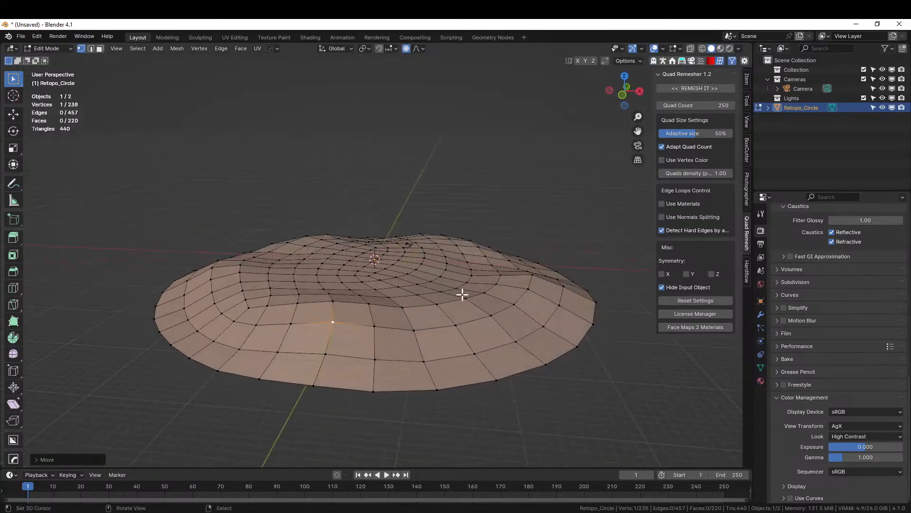
right_click(396, 272)
key(g)
click(398, 265)
key(Tab)
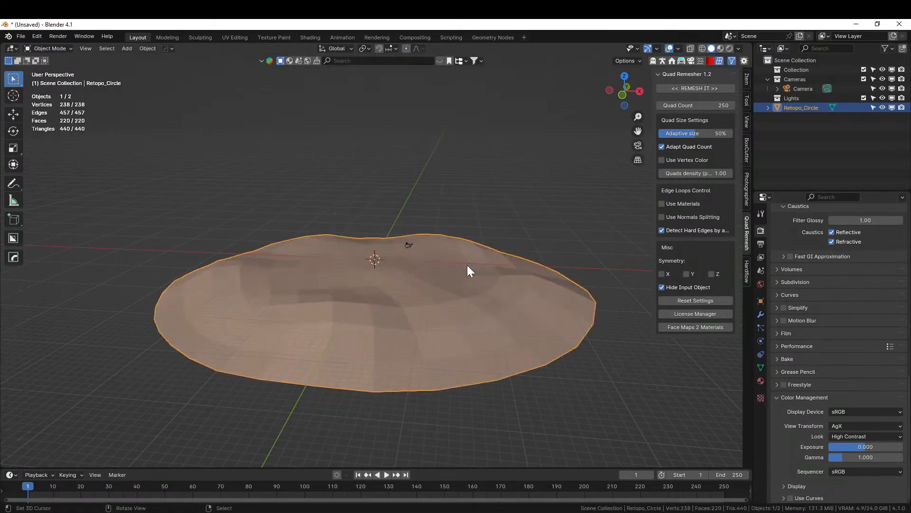
- Apply the object transform to the reshaped terrain mesh
middle_drag(467, 265, 465, 305)
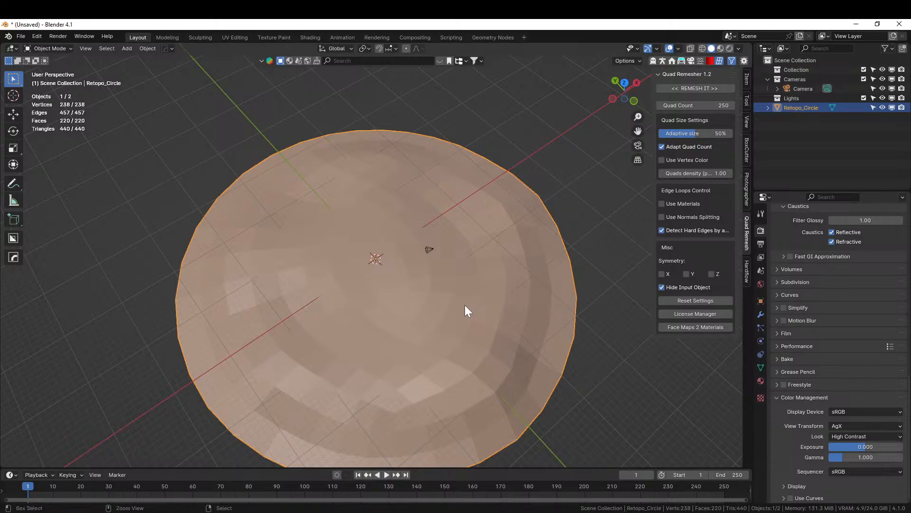
key(ctrl+a)
click(464, 303)
- Append the Terrainer_Base node tree from AutoTerrainGenerator_Base_LITE.blend in the Terrain Generator folder
key(F4)
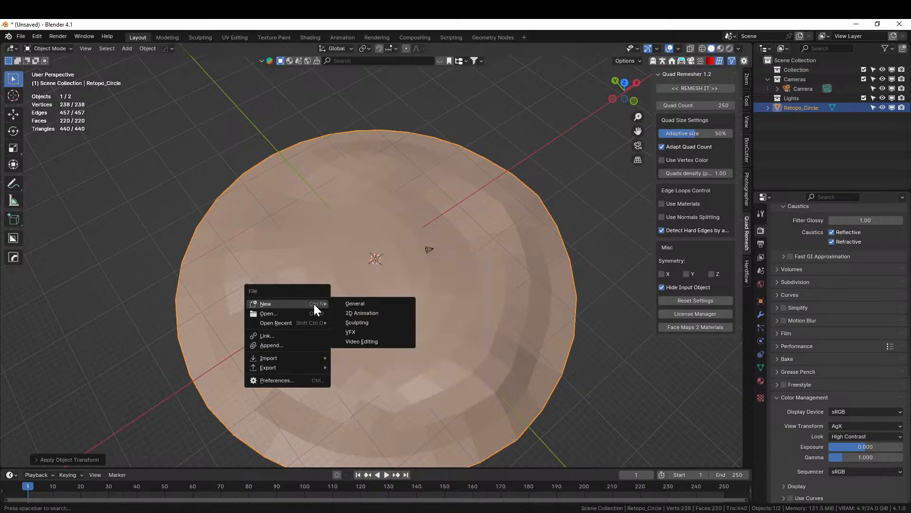
click(278, 344)
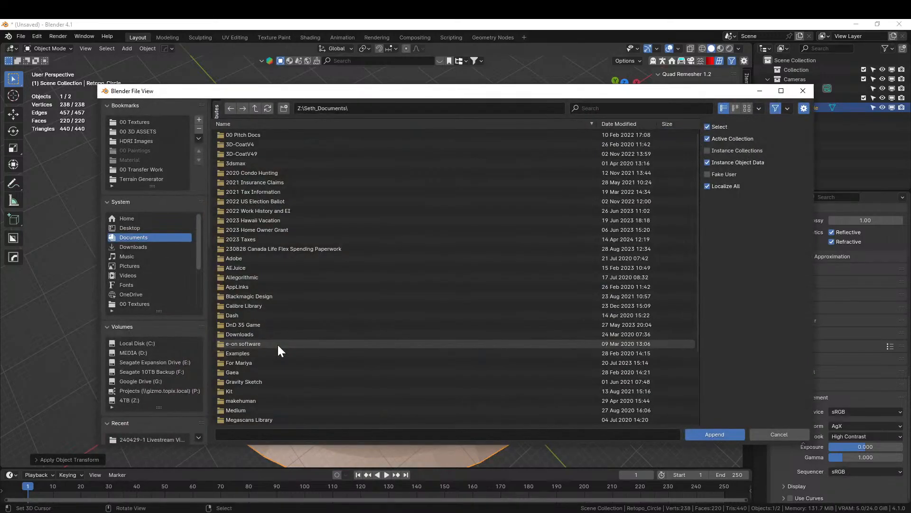
click(144, 179)
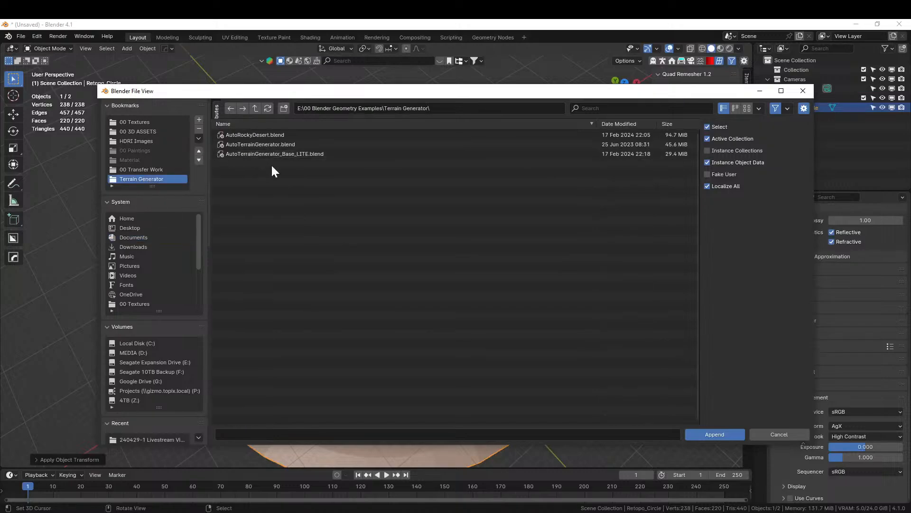
double_click(277, 153)
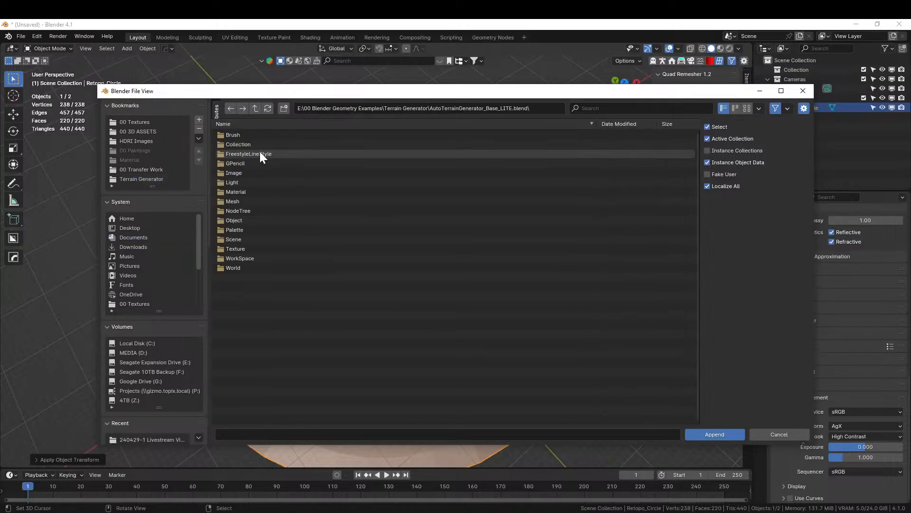
double_click(241, 210)
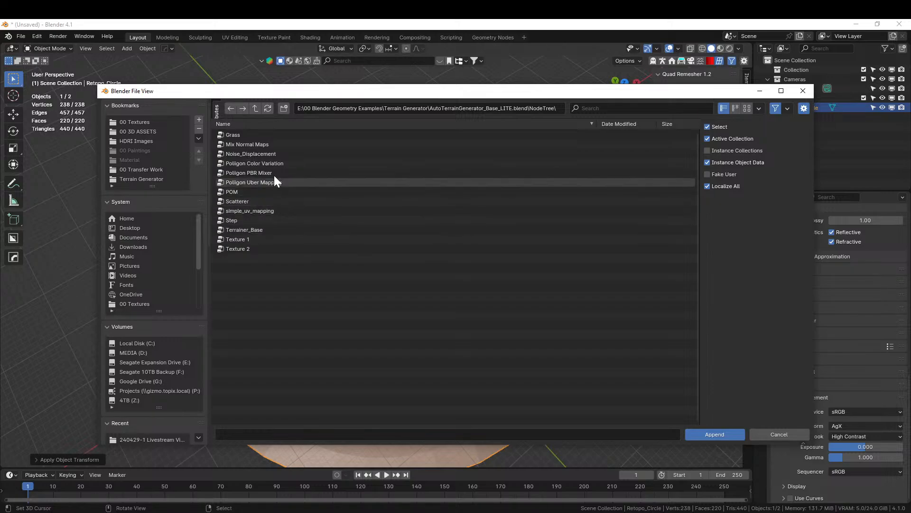
double_click(249, 229)
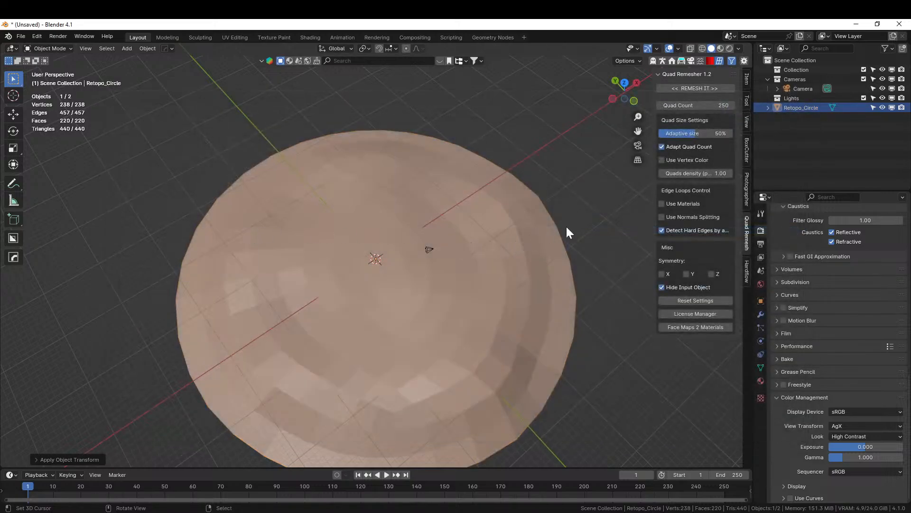
- Add a Geometry Nodes modifier to the terrain mesh and assign it the Terrainer_Base node group
click(760, 315)
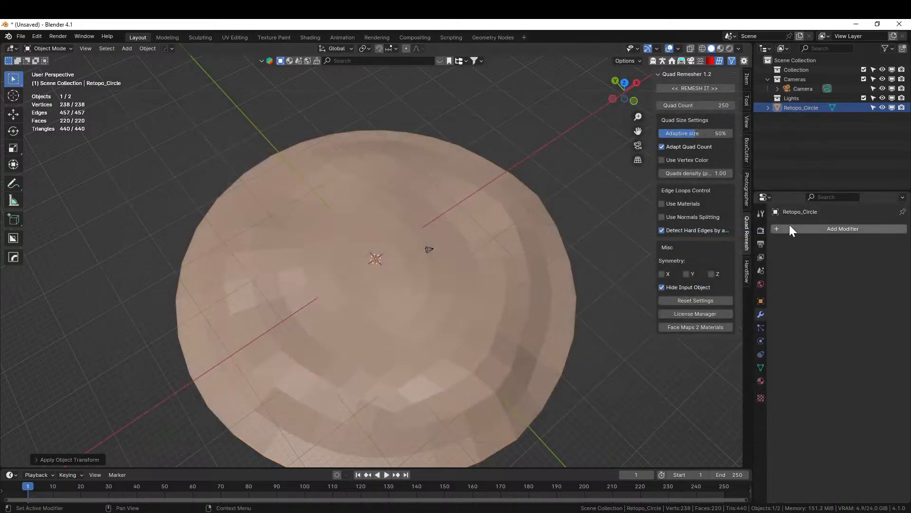
click(790, 229)
click(763, 238)
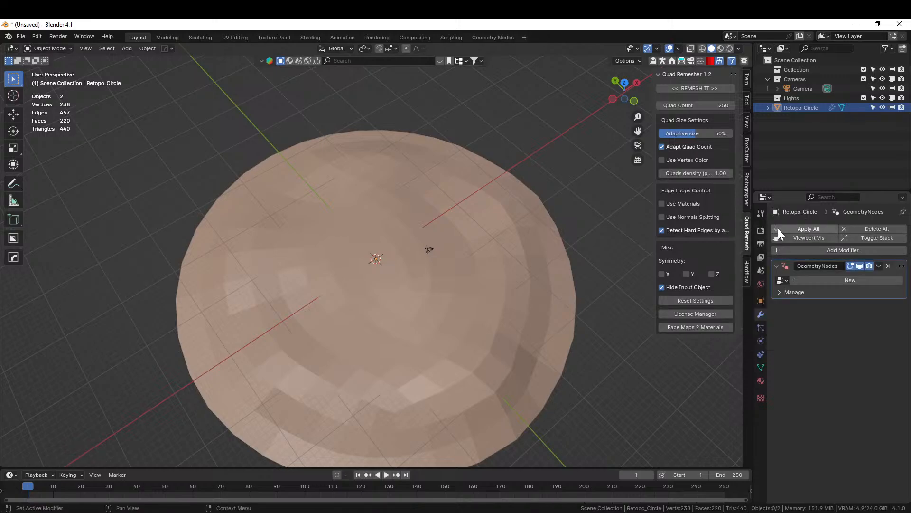
click(780, 280)
click(696, 294)
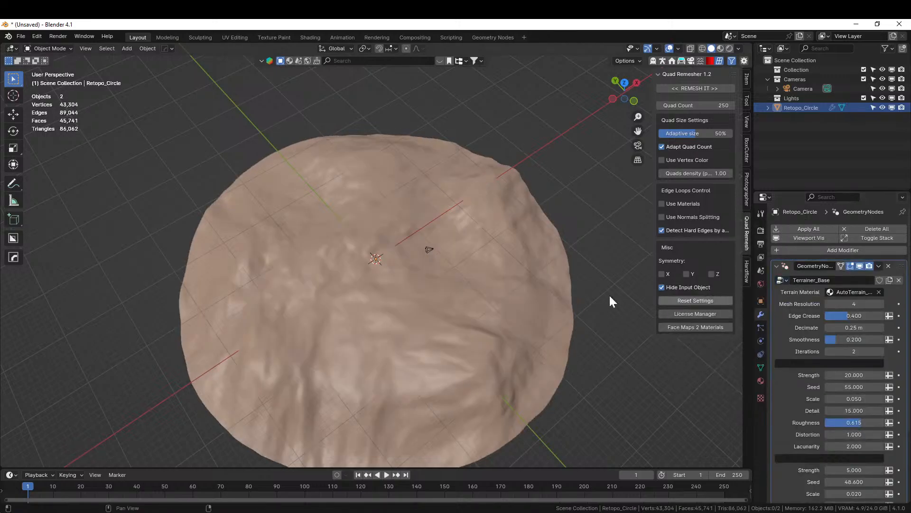
- Inspect the generated terrain from several sides and apply its Geometry Nodes modifier
middle_drag(610, 299, 55, 254)
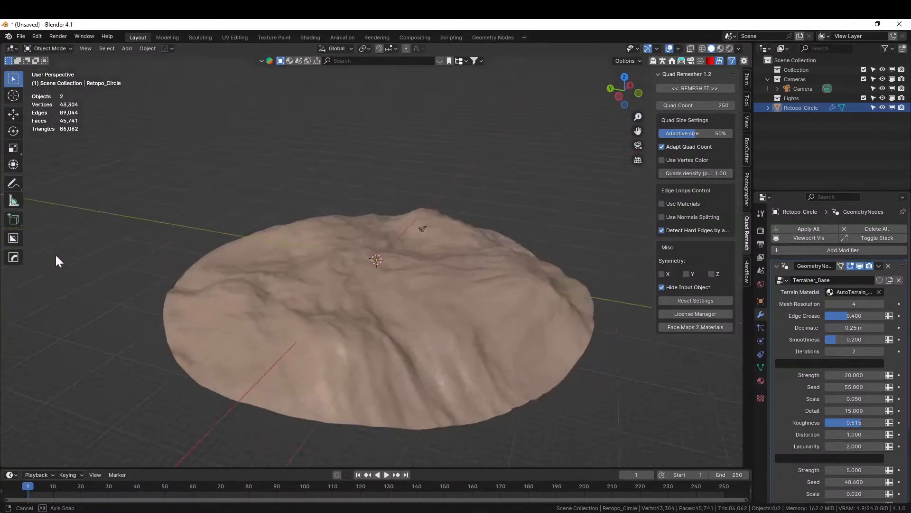
middle_drag(153, 245, 351, 288)
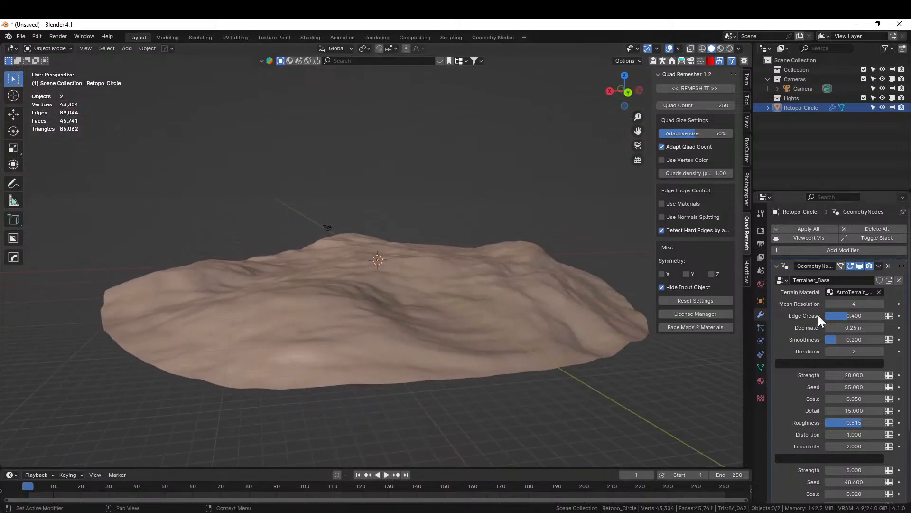
key(ctrl+a)
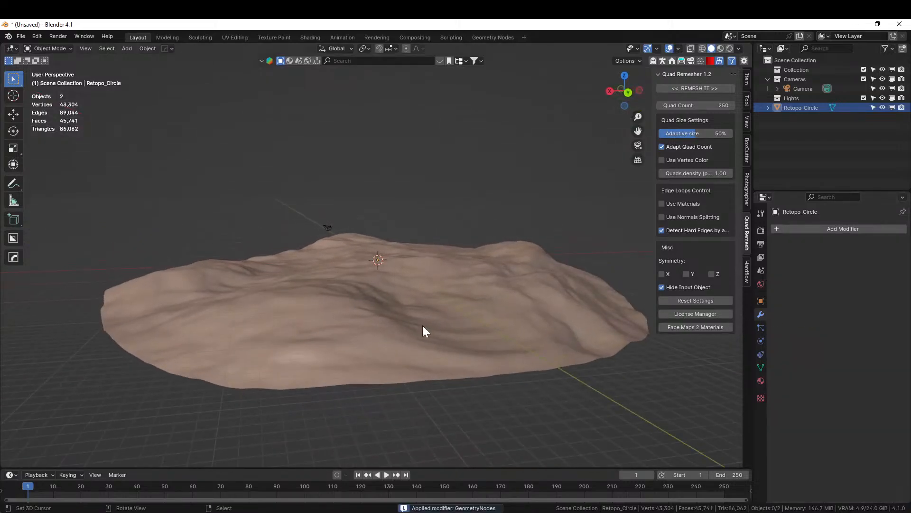
middle_drag(422, 326, 297, 327)
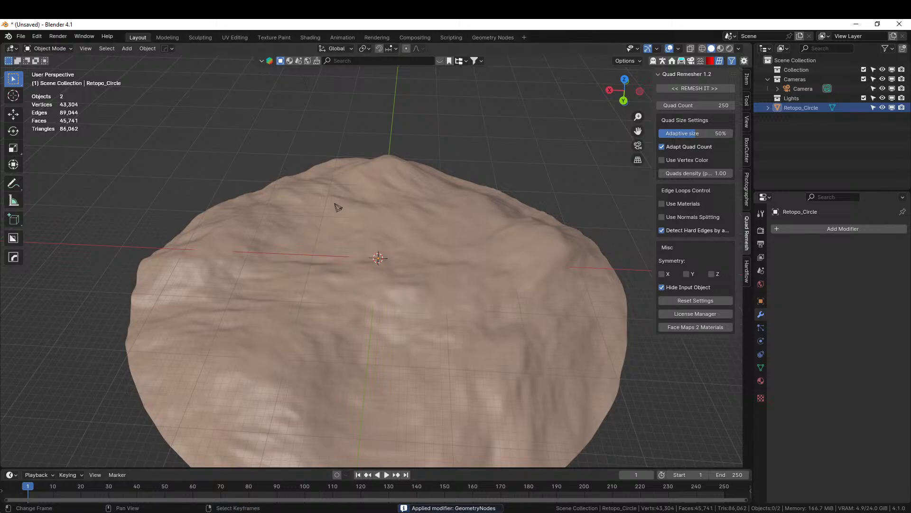
- Start another append, go up to the 00 Blender Geometry Examples folder and sort it by date modified, newest first
key(F4)
click(268, 305)
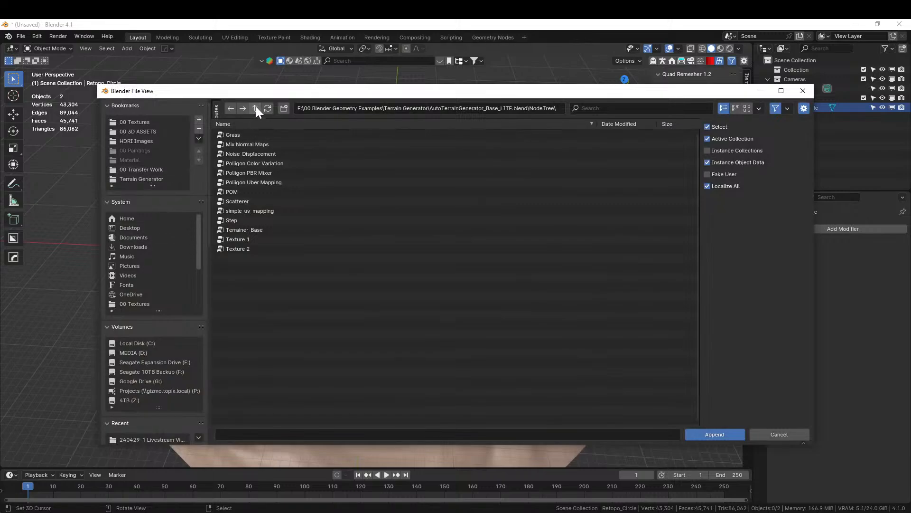
click(255, 108)
click(256, 108)
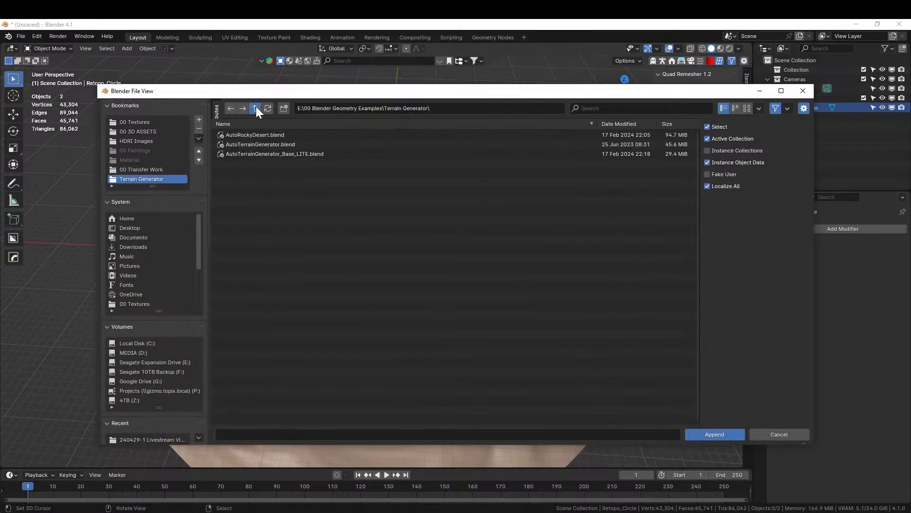
click(256, 109)
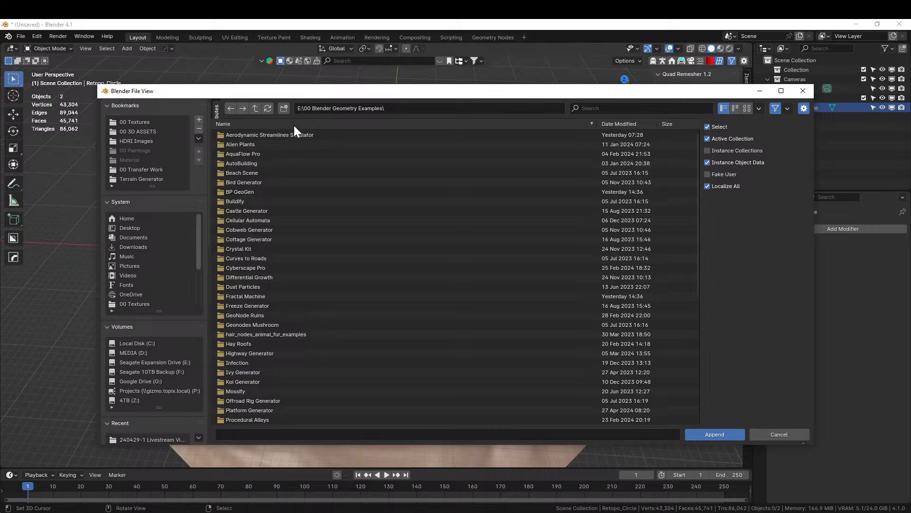
click(631, 124)
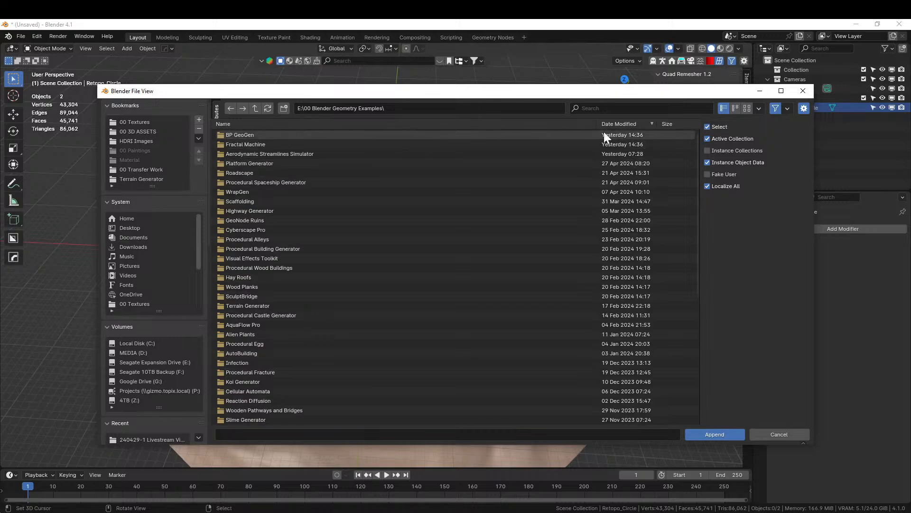
click(626, 124)
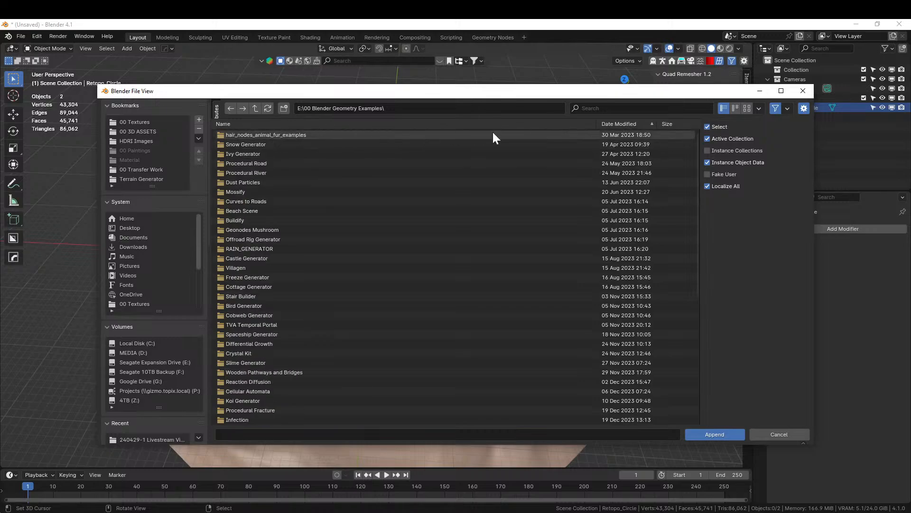
click(624, 123)
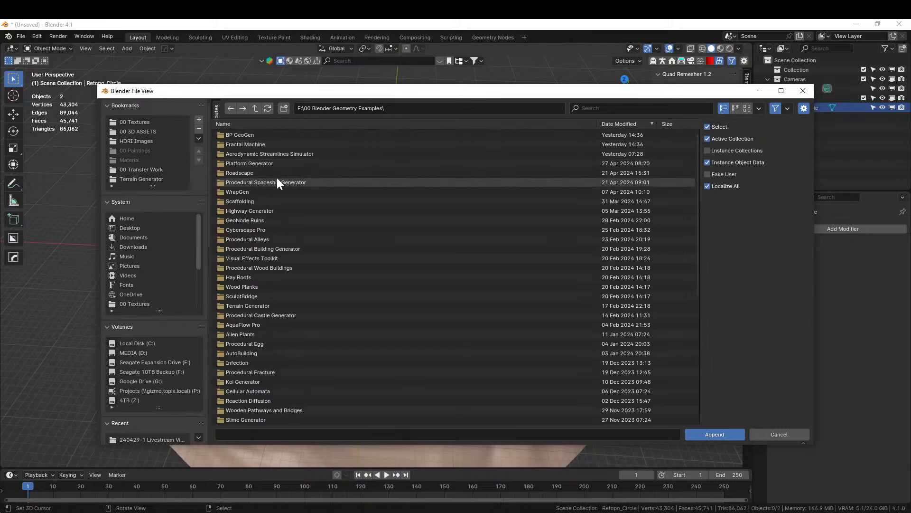
- Append the Example object from Platform Generator.blend, filtering its objects with "exa"
click(265, 164)
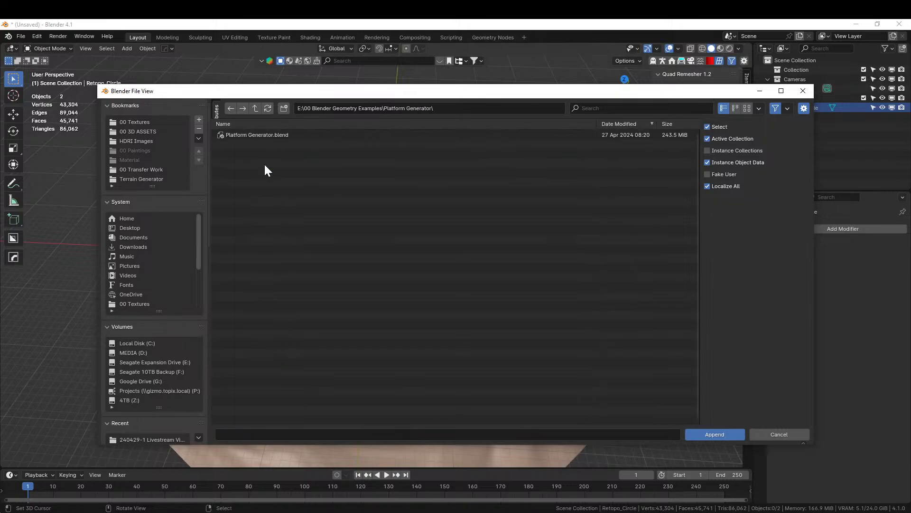
click(247, 134)
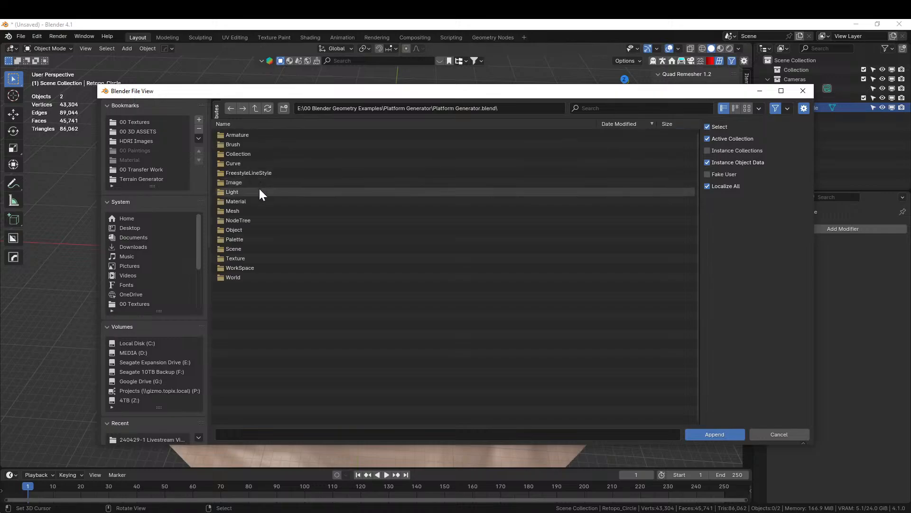
click(234, 230)
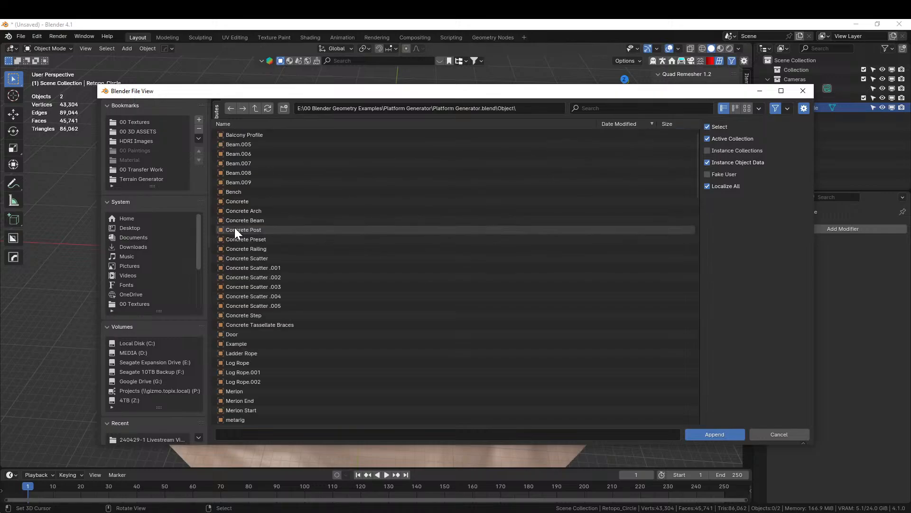
click(622, 109)
text(exa)
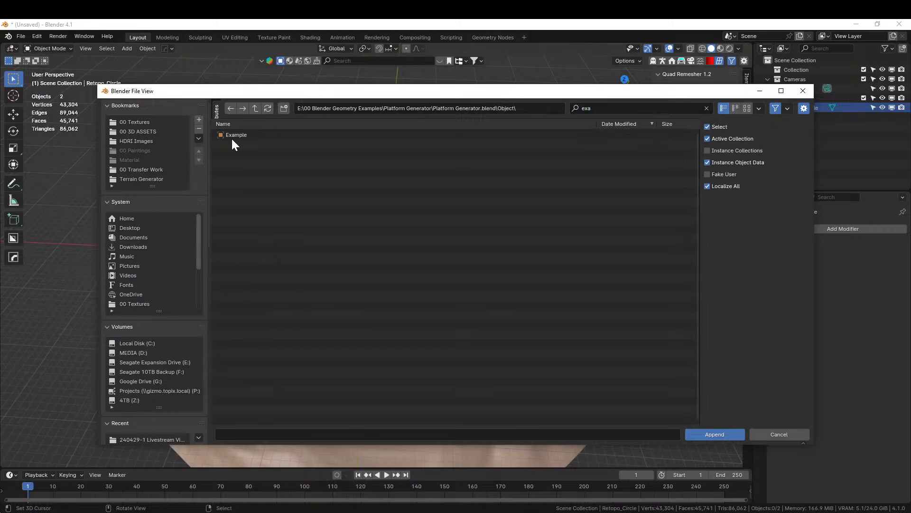
click(220, 135)
click(714, 435)
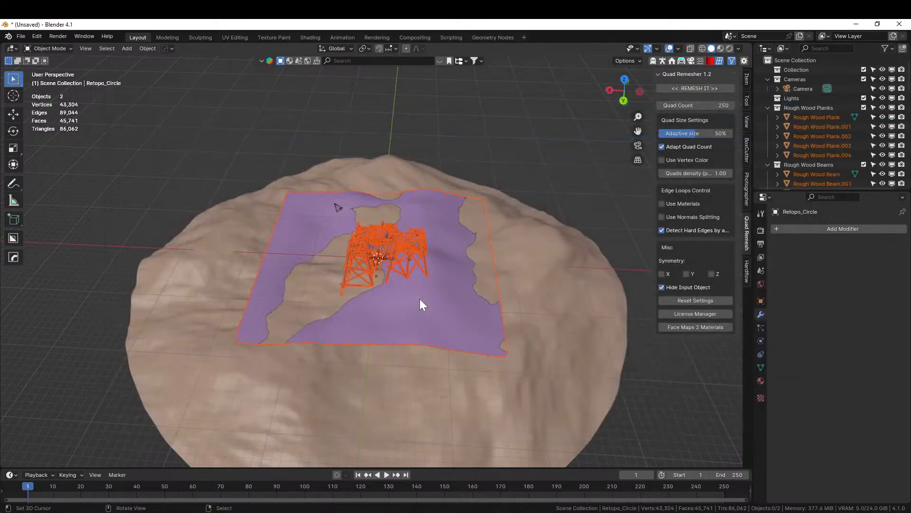
- Clear the Terrain Collection in the wooden platform's Base settings and delete the appended purple terrain plane
middle_drag(423, 301, 37, 318)
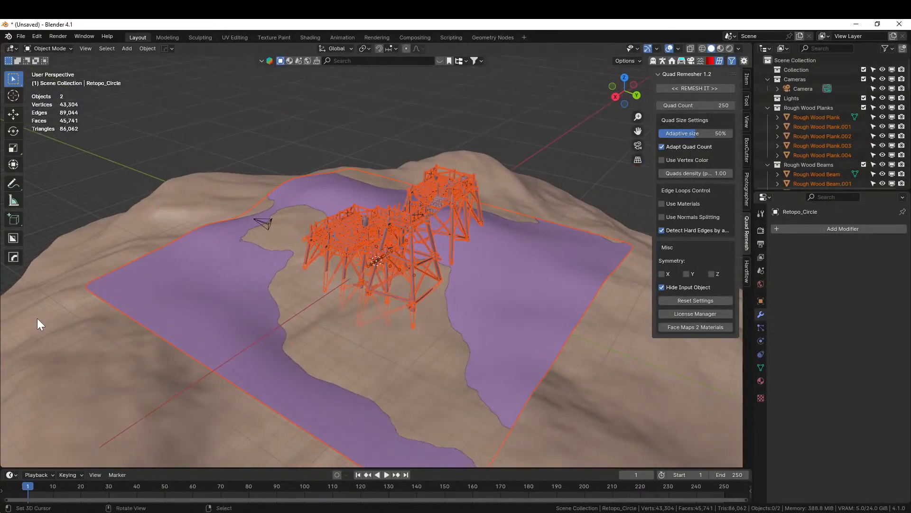
click(410, 220)
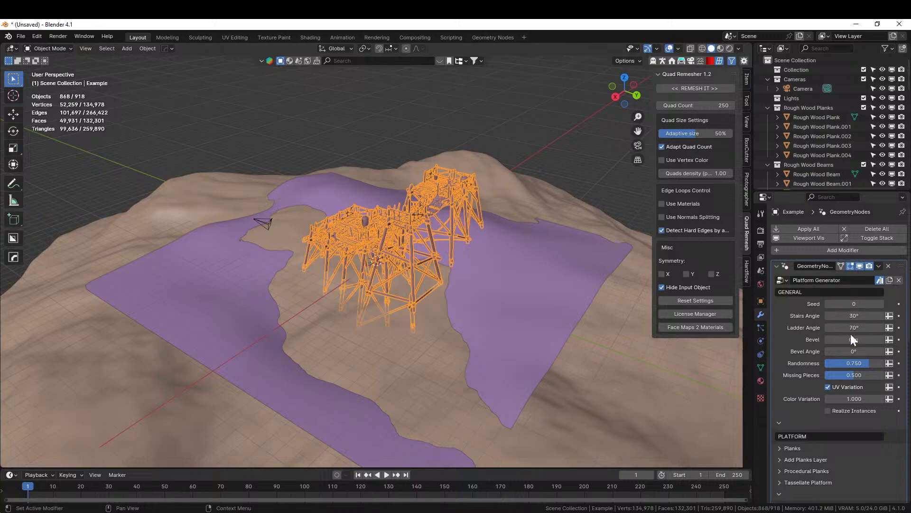
scroll(819, 356, down, 8)
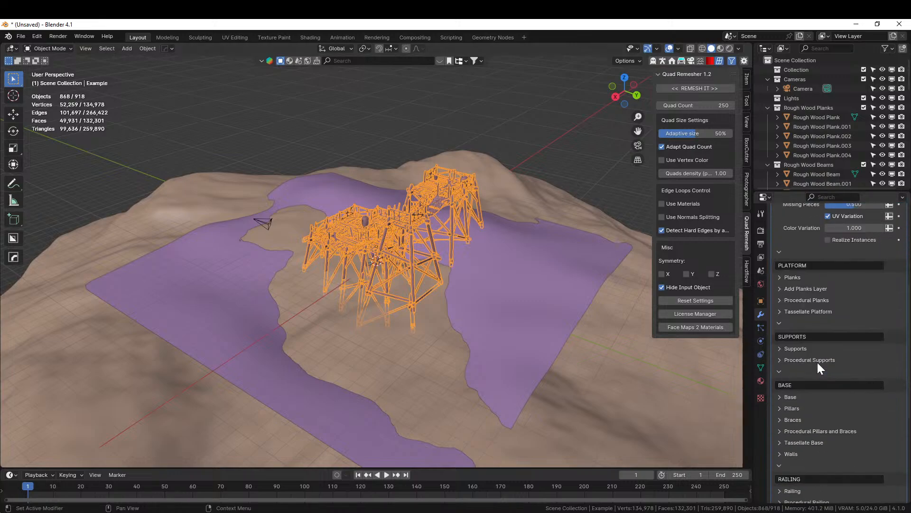
click(781, 396)
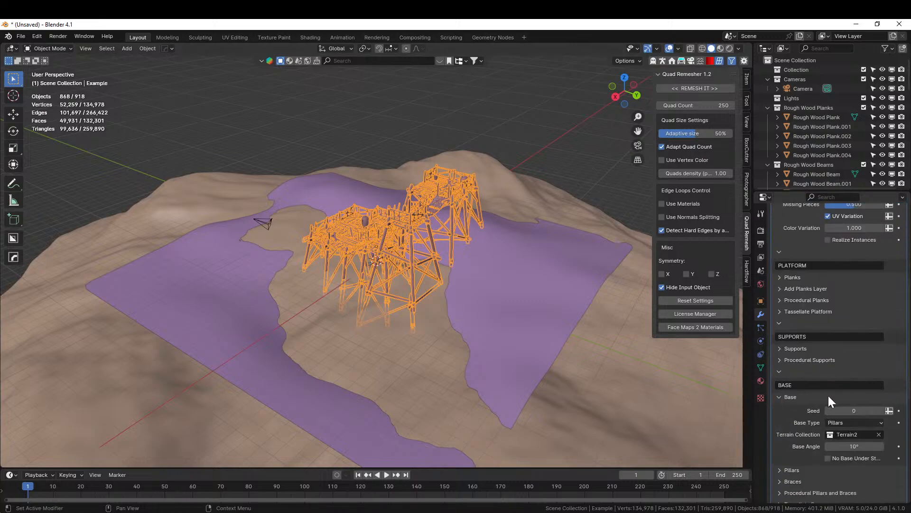
click(880, 433)
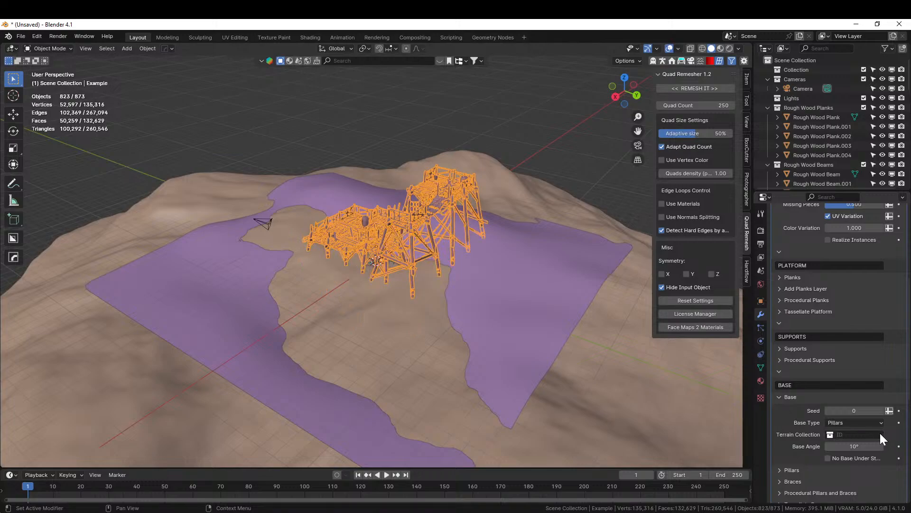
click(542, 273)
key(Delete)
- Move the large terrain mesh into a new collection named Ground
click(544, 253)
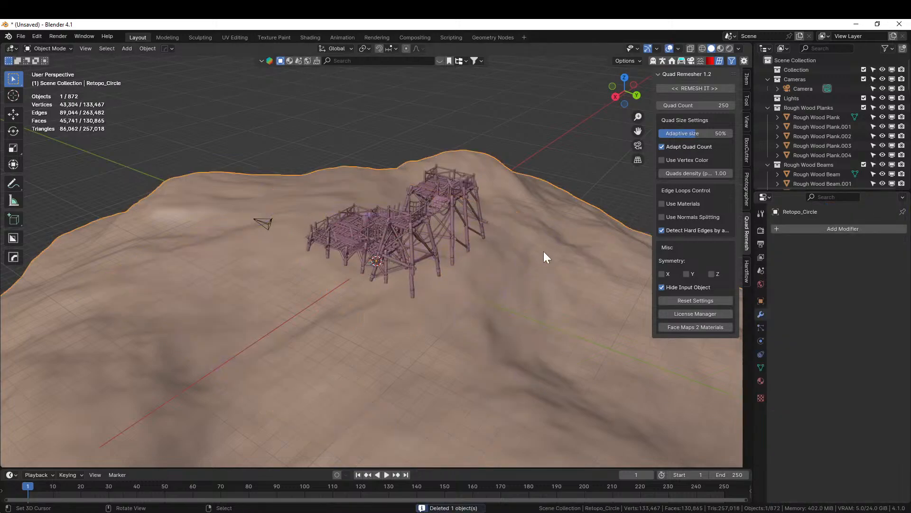
key(m)
click(544, 251)
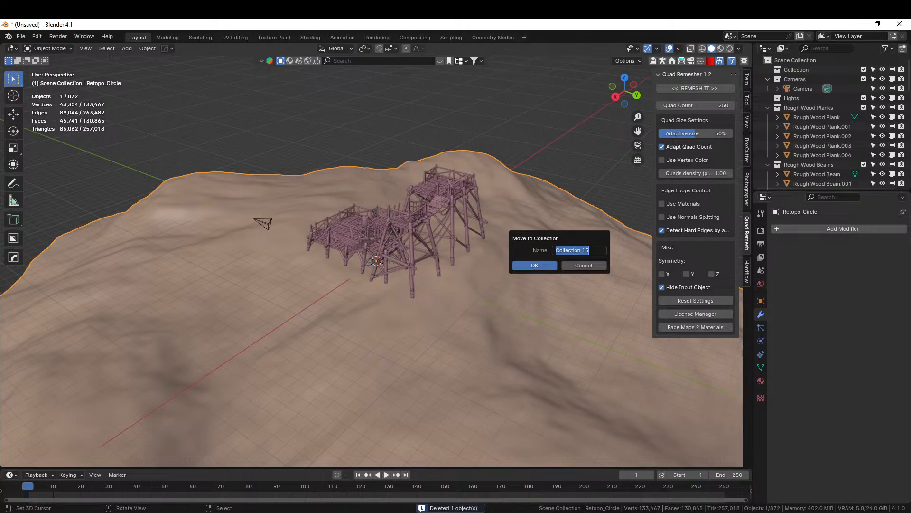
text(Ground)
key(Return)
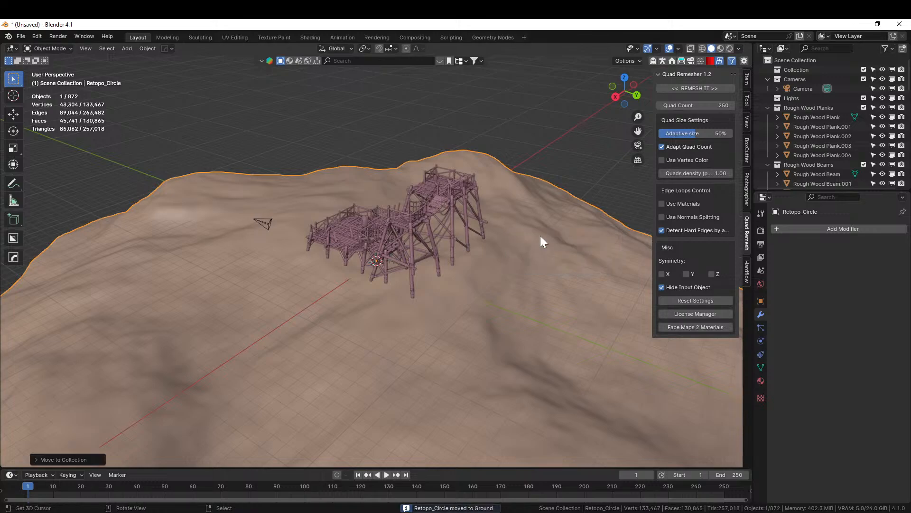
- Set the wooden platform's Terrain Collection to Ground in its Platform Generator modifier
click(461, 208)
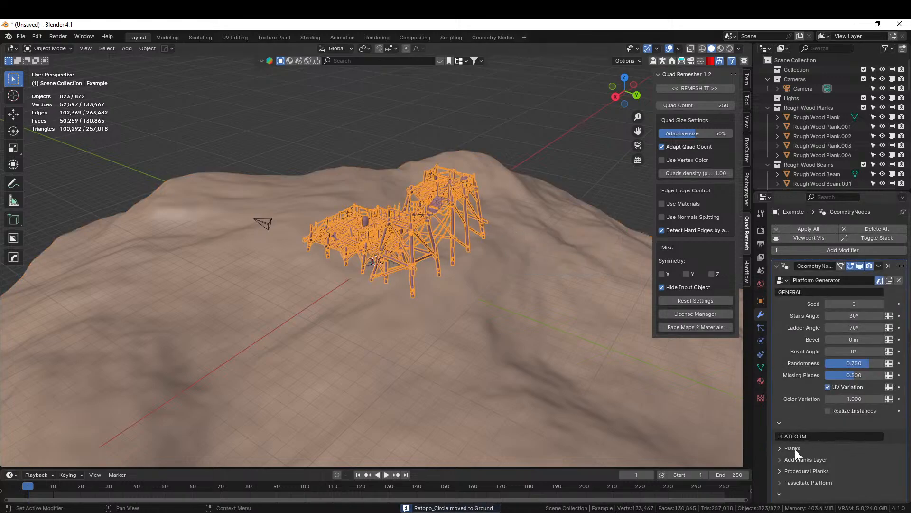
scroll(803, 441, down, 6)
click(836, 417)
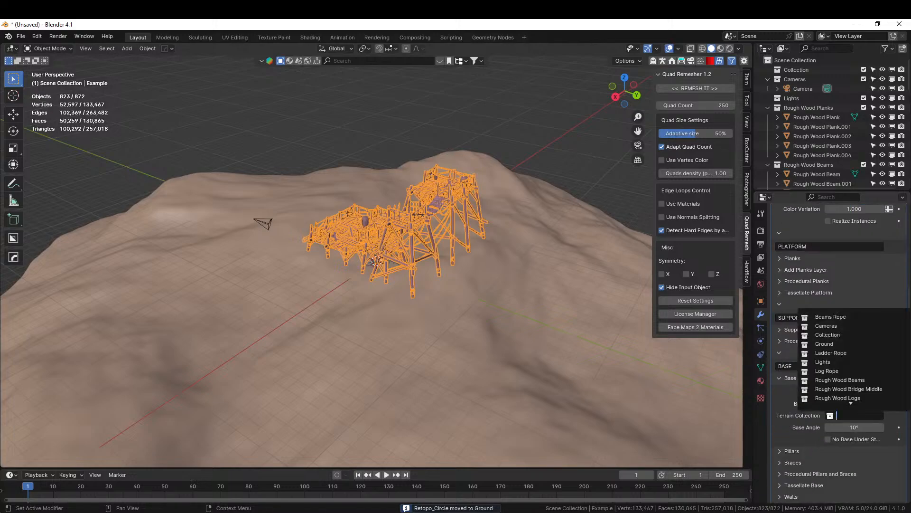
click(825, 343)
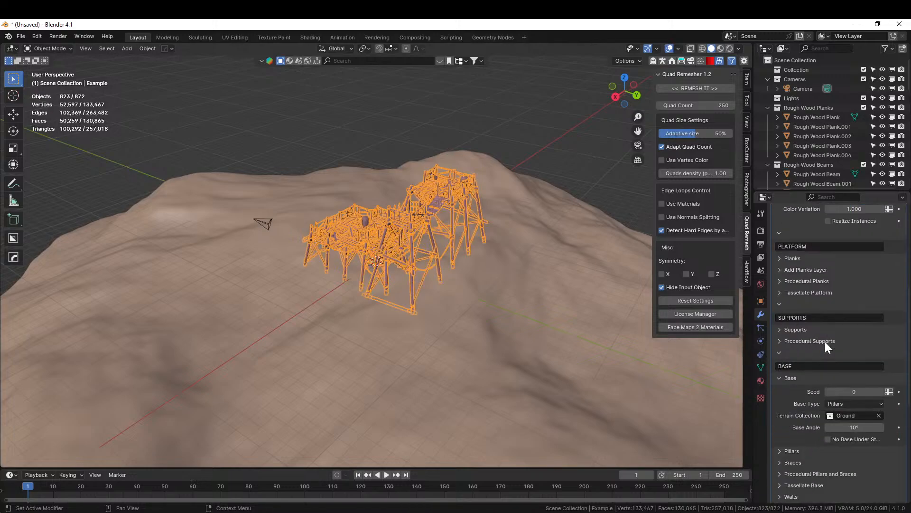
- Turn off the Platform Generator modifier's edit-mode display and view the platform's base mesh in edit mode from above
middle_drag(477, 342, 384, 324)
middle_drag(255, 365, 201, 372)
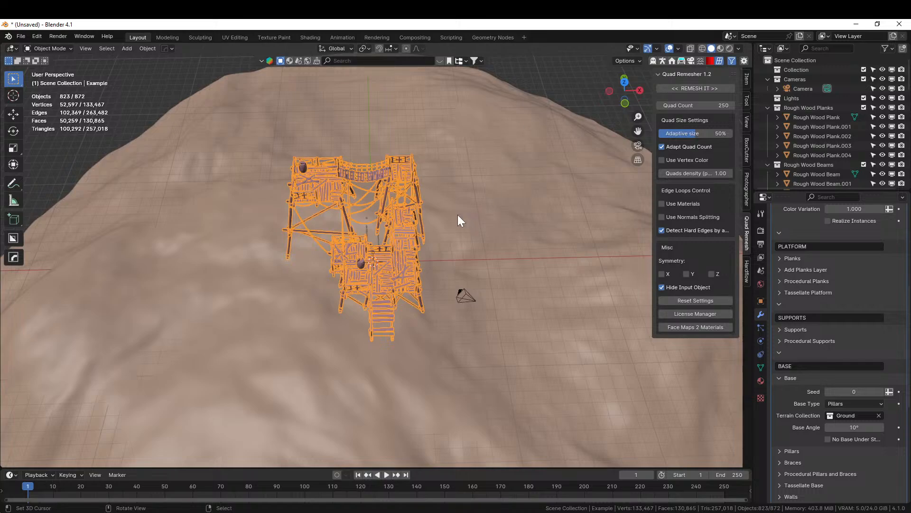
middle_drag(457, 215, 533, 217)
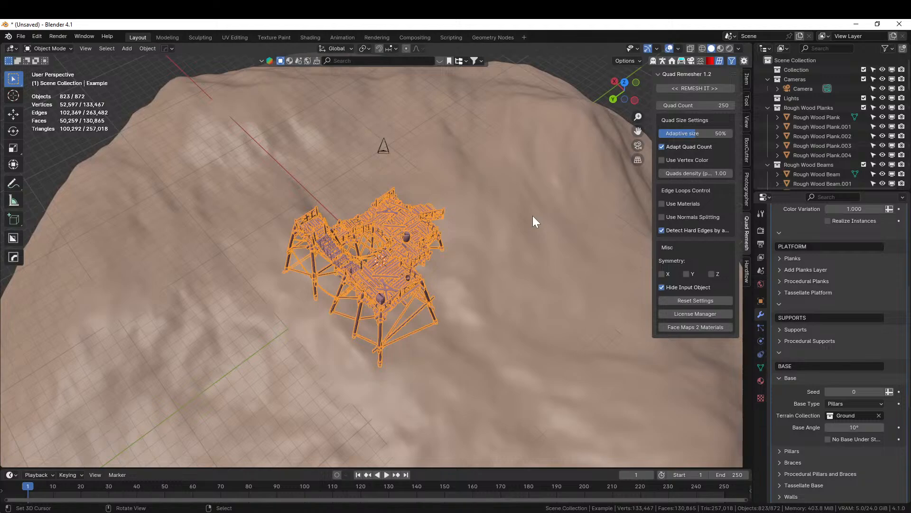
scroll(794, 278, up, 10)
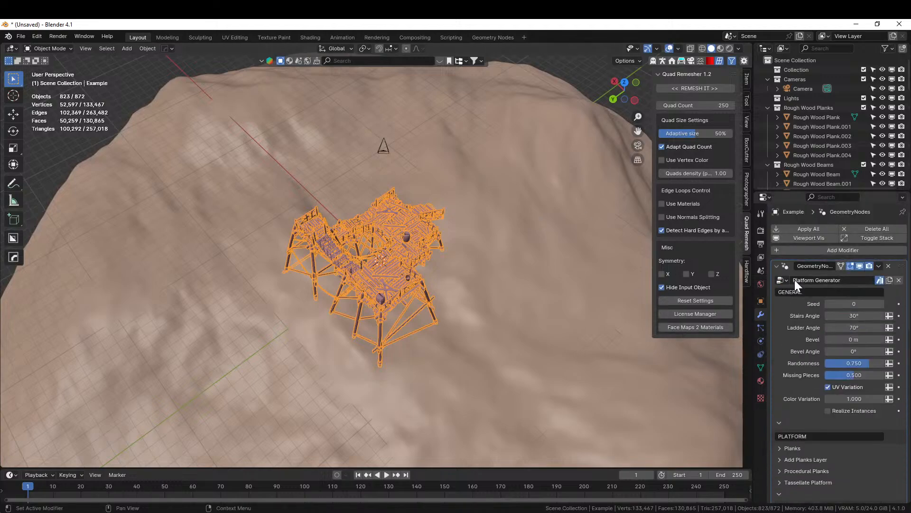
click(850, 265)
key(Tab)
middle_drag(397, 306, 264, 309)
key(KP_7)
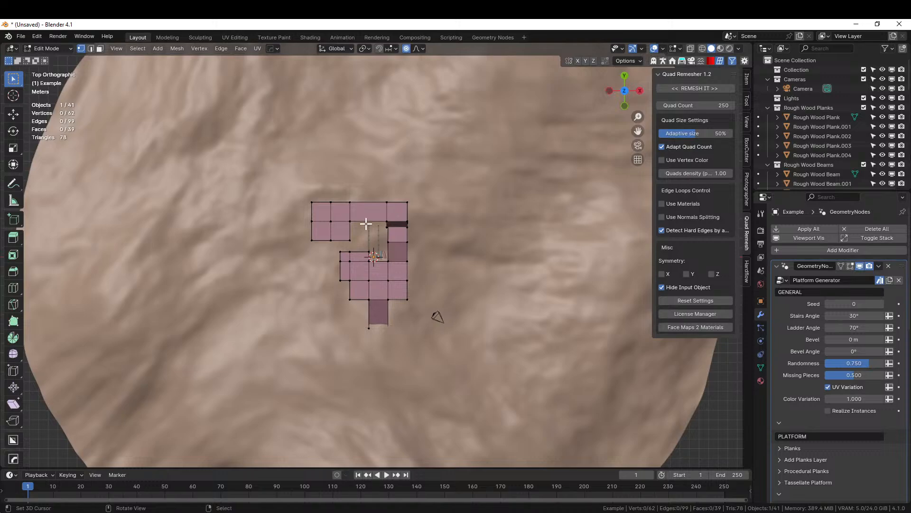
- Leave the platform's edit mode, add a Bézier circle, and scale it to a radius of about 17 m around the platform
key(shift+a)
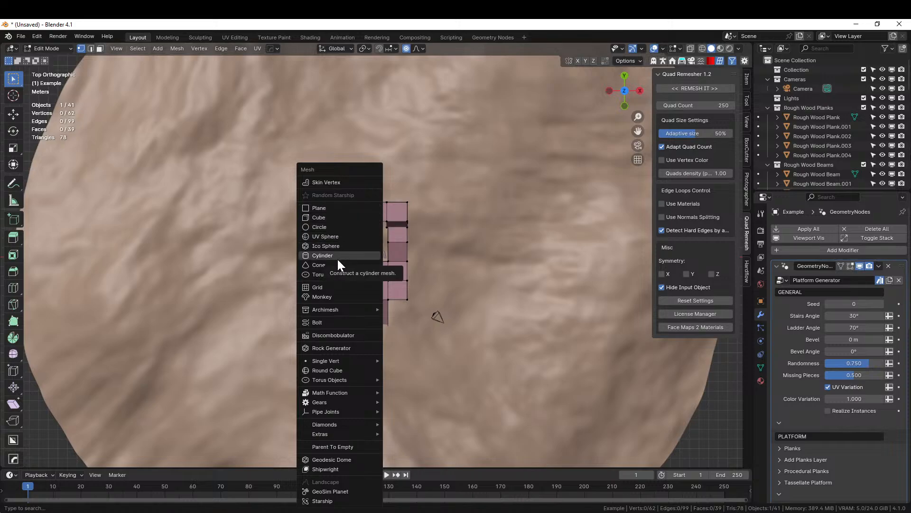
key(shift+a)
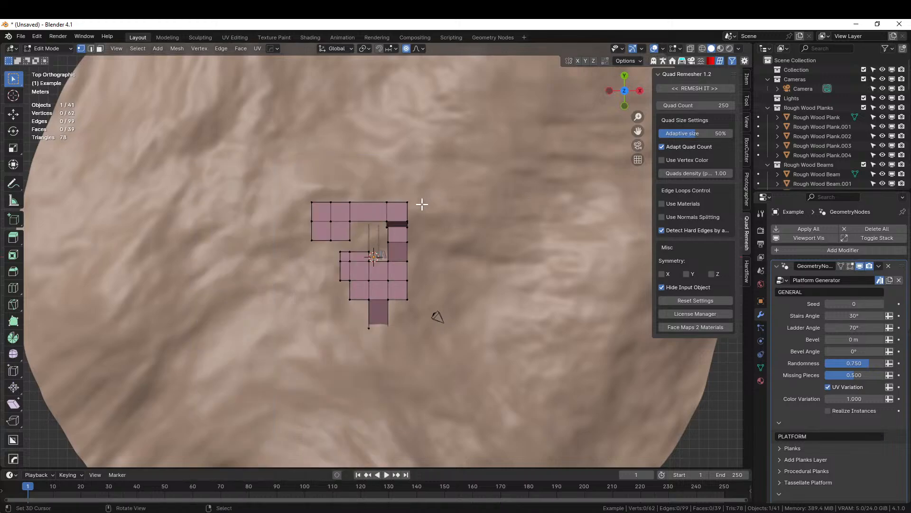
key(Tab)
key(shift+a)
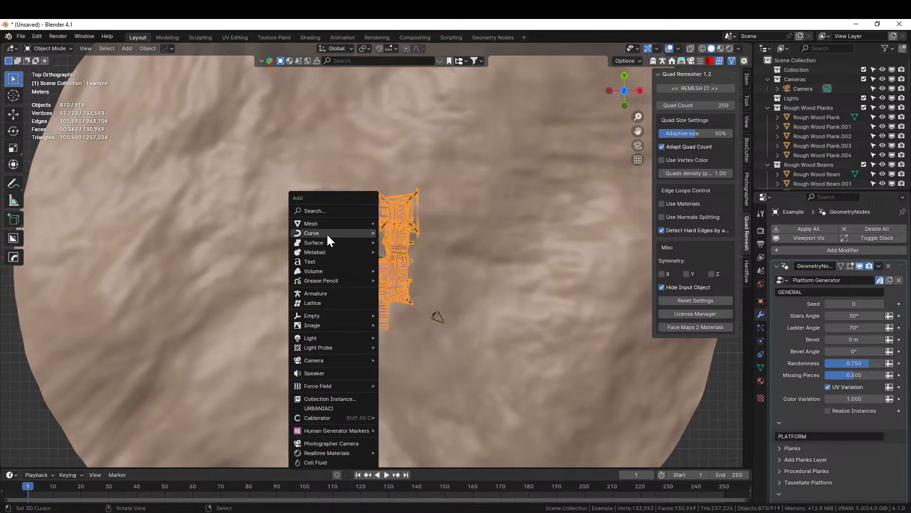
mouse_move(323, 235)
click(401, 242)
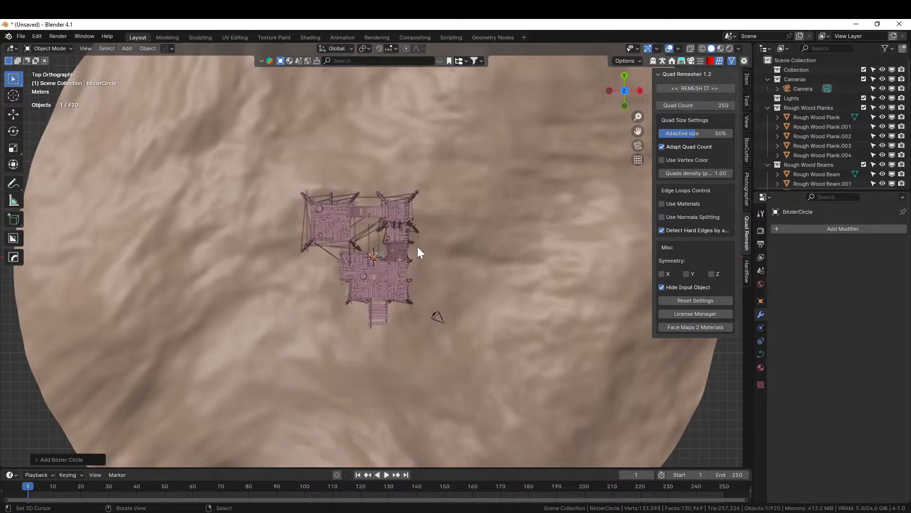
key(s)
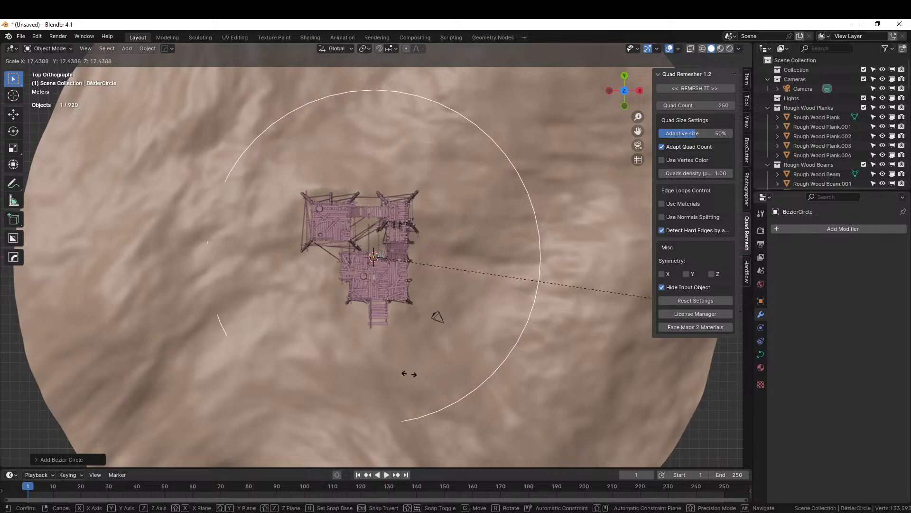
click(394, 361)
- Apply the Bézier circle's rotation and scale
middle_drag(394, 361, 573, 344)
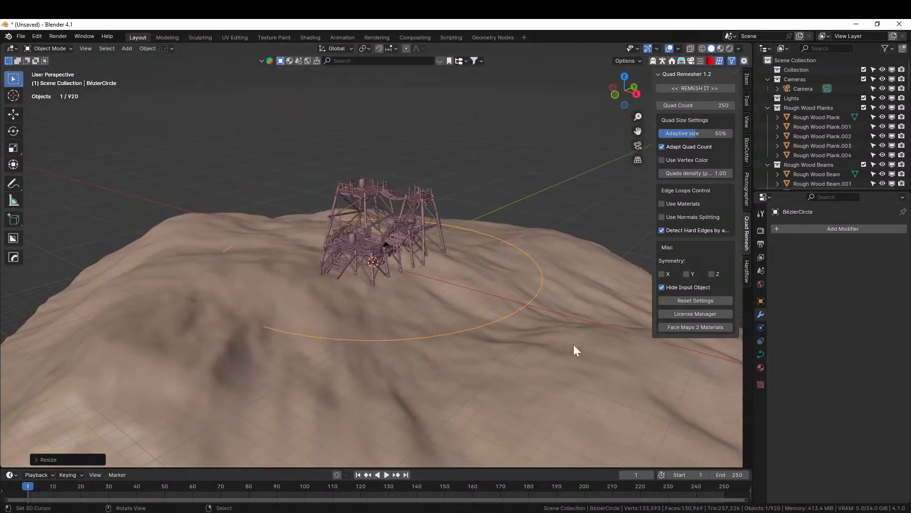
key(ctrl+a)
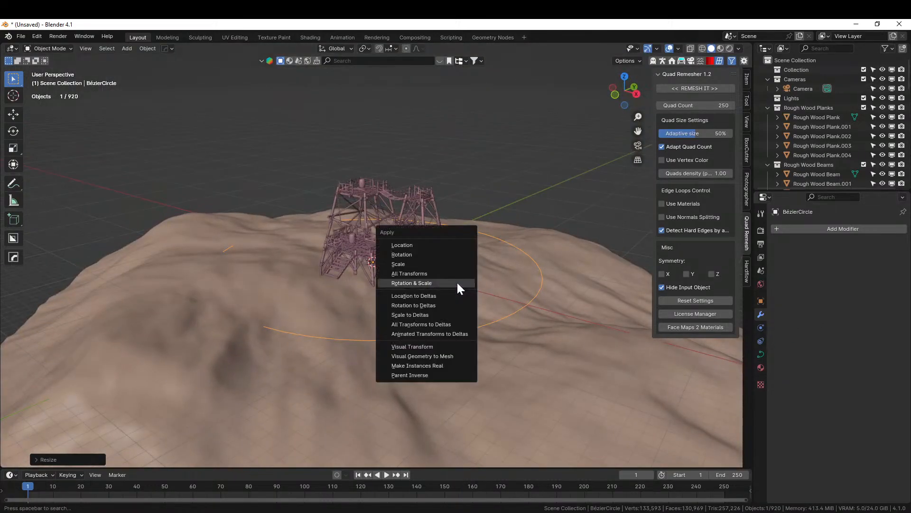
click(457, 283)
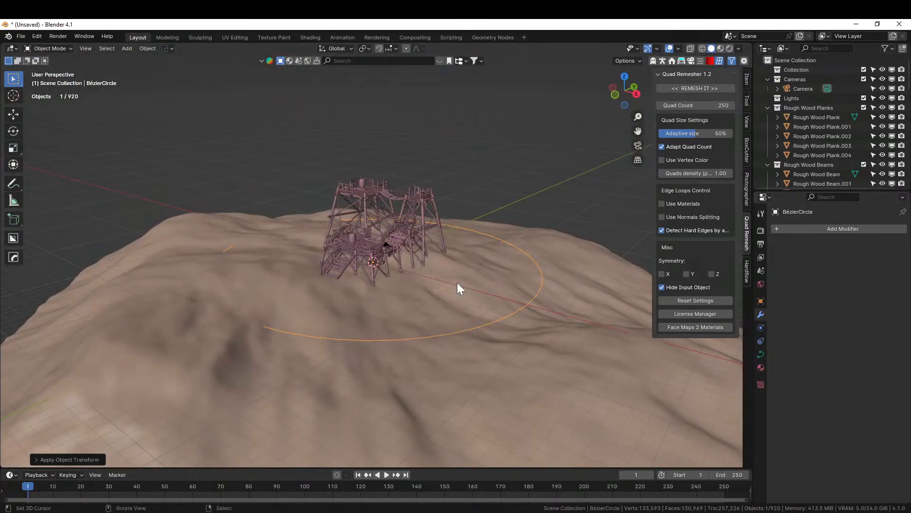
- Try a 3 m Extrude on the Bézier circle's geometry, then undo it
click(761, 355)
click(781, 385)
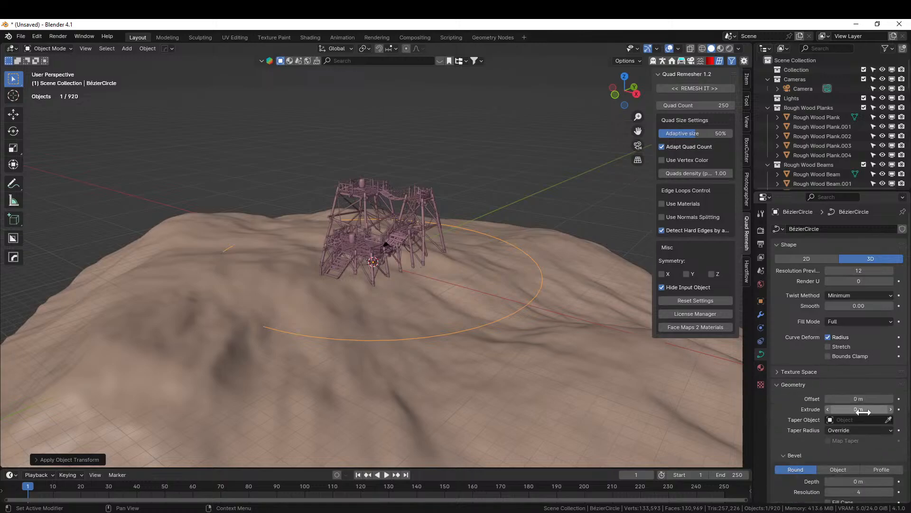
click(852, 410)
text(3)
key(Return)
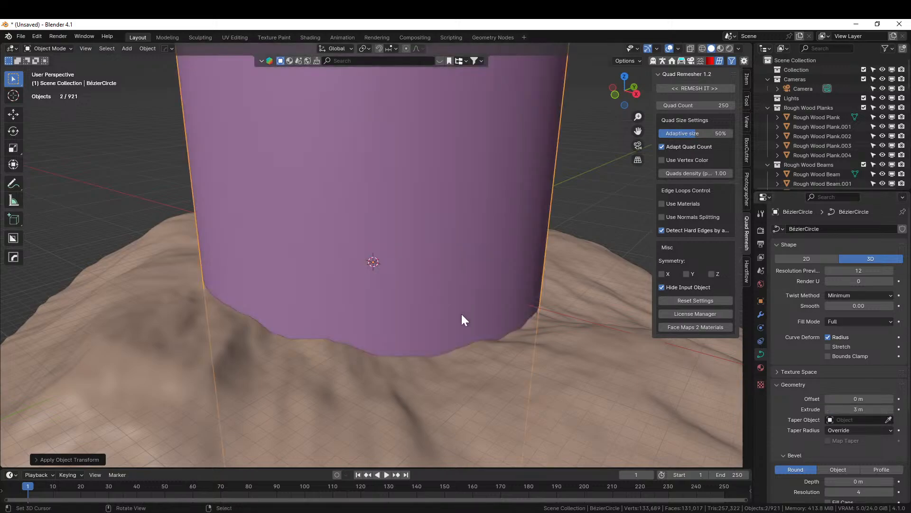
scroll(461, 314, down, 10)
key(ctrl+z)
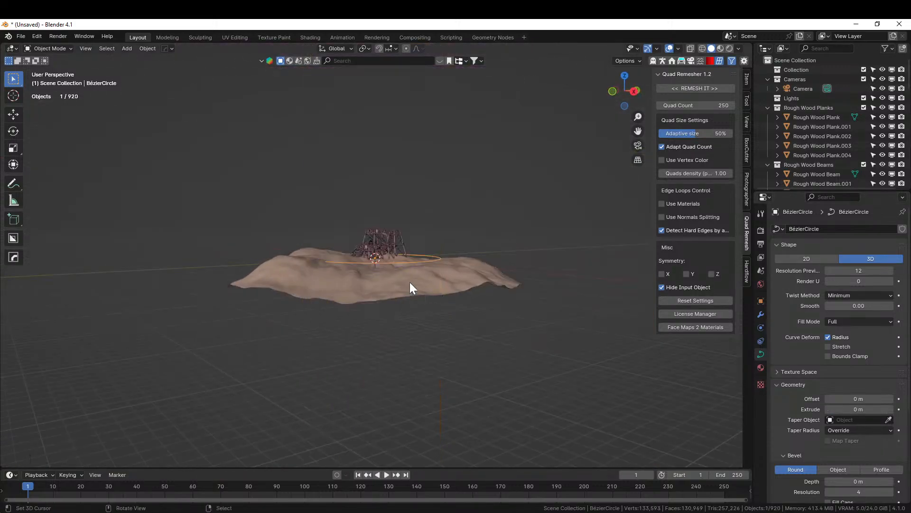
- Apply the circle's object transform again and set its geometry Extrude to 3 m
key(ctrl+a)
click(371, 259)
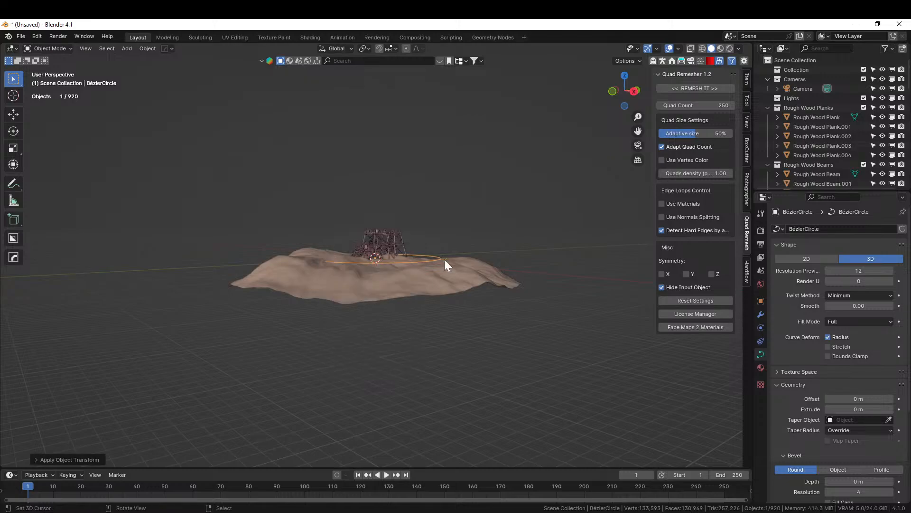
middle_drag(445, 259, 526, 298)
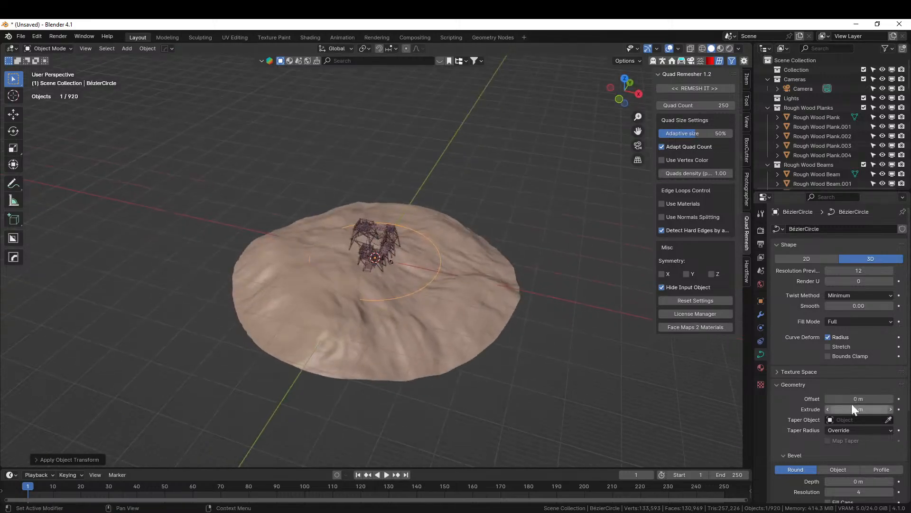
drag(854, 409, 855, 410)
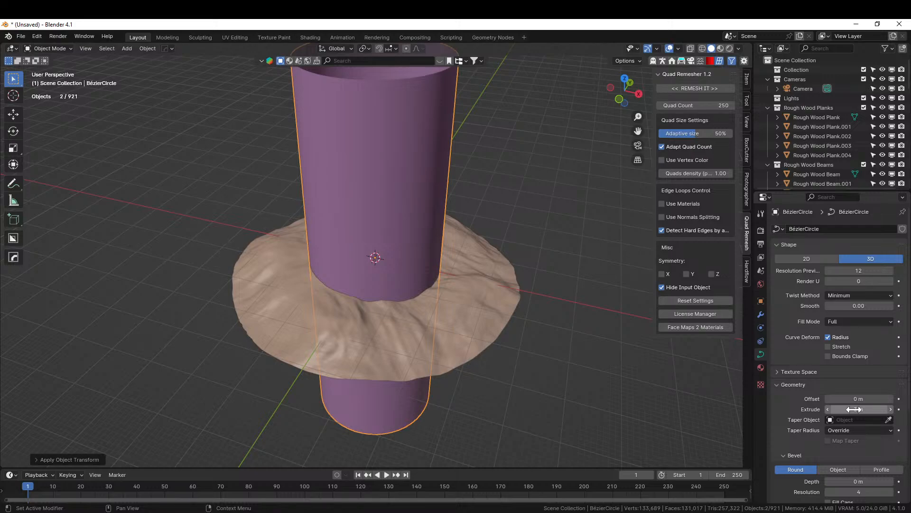
scroll(854, 409, down, 3)
scroll(699, 377, down, 2)
mouse_move(568, 314)
middle_down()
mouse_move(564, 247)
mouse_move(541, 305)
mouse_move(568, 315)
middle_up()
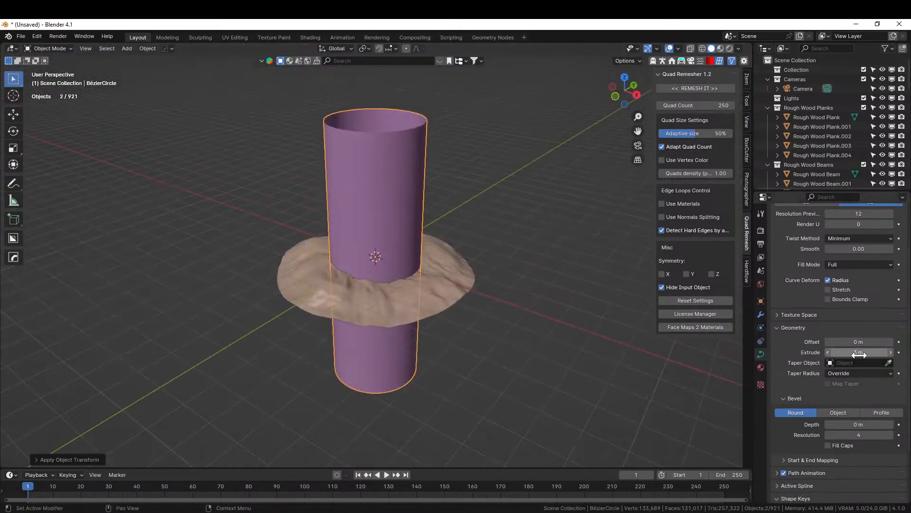
scroll(438, 286, up, 1)
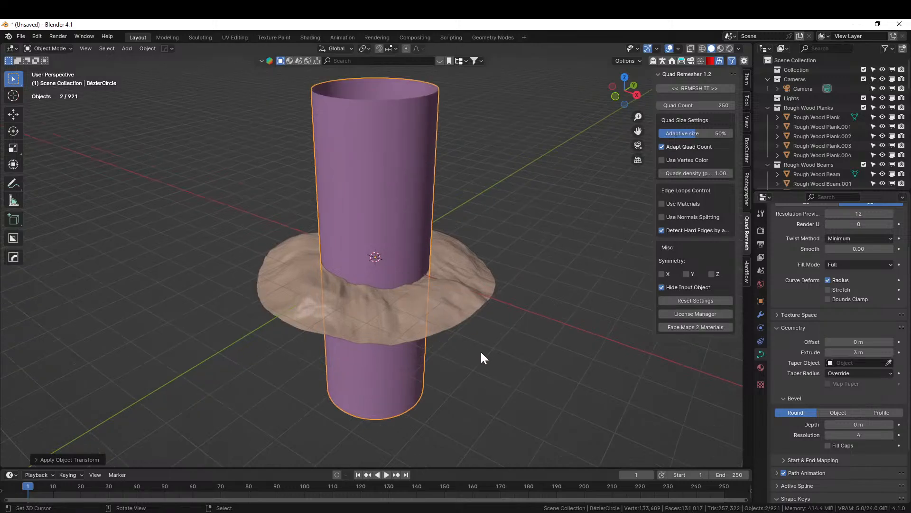
key(s)
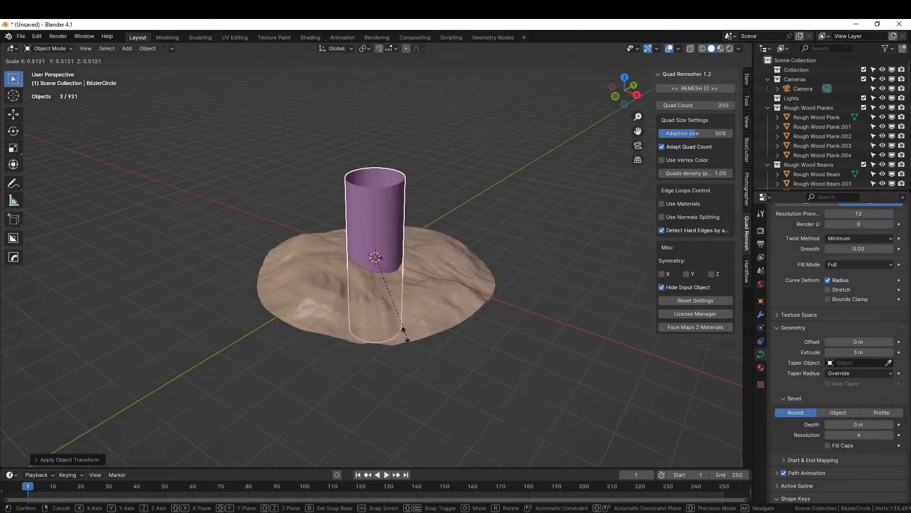
right_click(404, 334)
key(s)
key(shift+z)
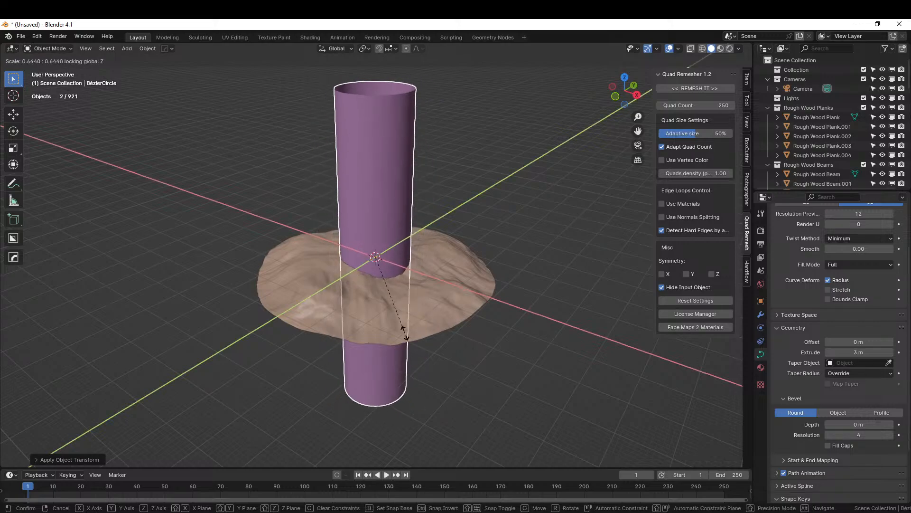
right_click(409, 334)
- Flatten the extruded circle into a low band by scaling it along Z to about 0.056
key(s)
key(shift+z)
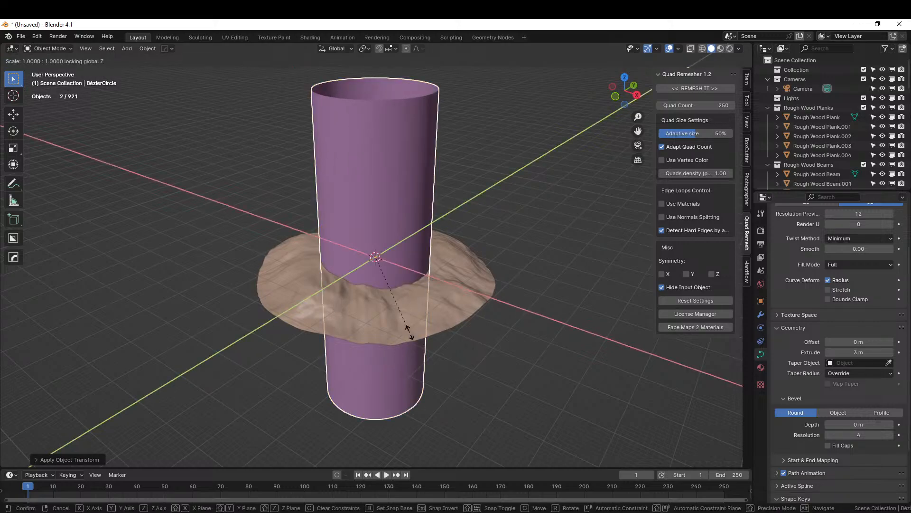
key(z)
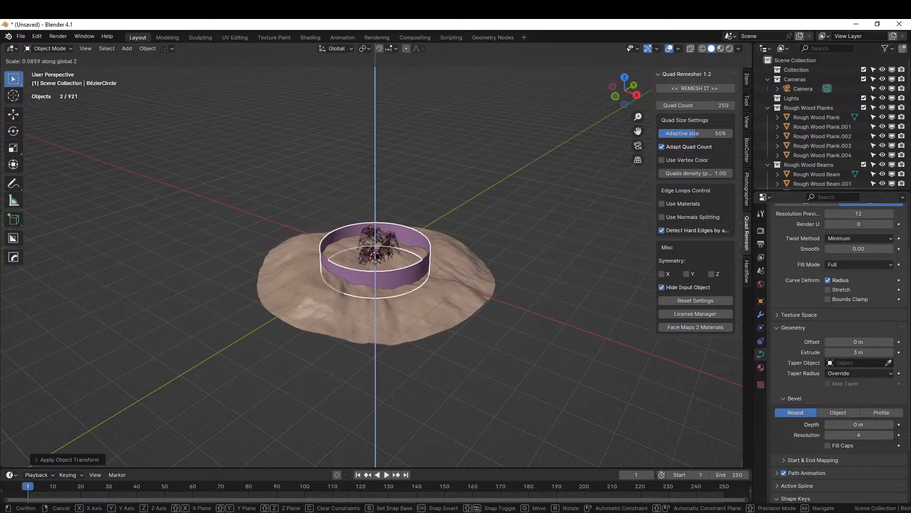
click(392, 255)
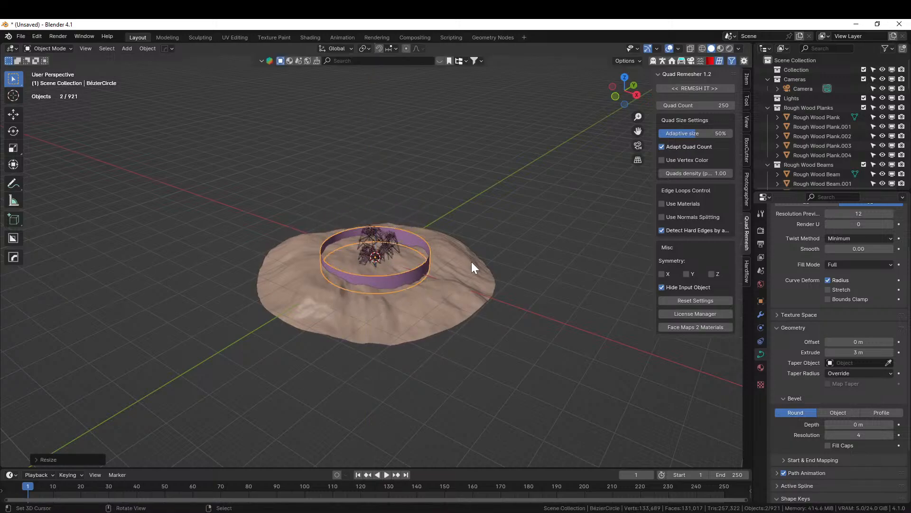
- Set the Mean Tilt of all the circle's control points to 90°
key(Tab)
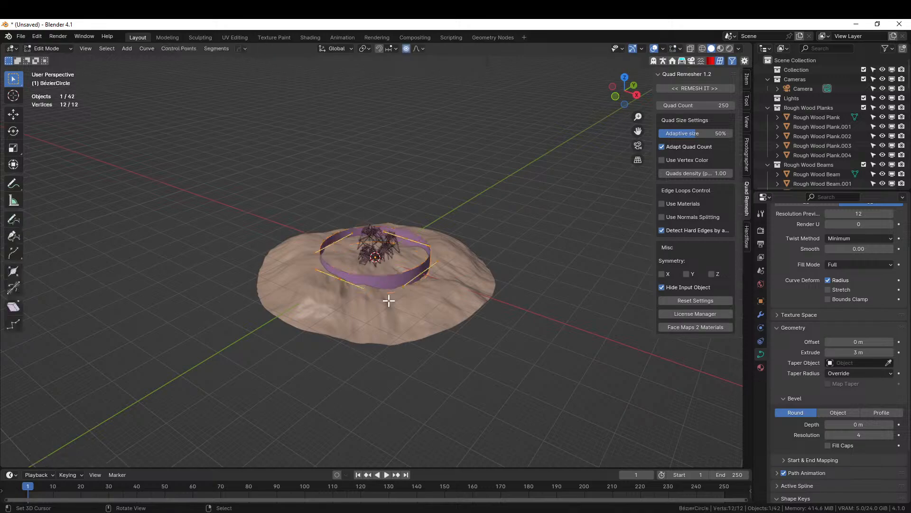
click(745, 77)
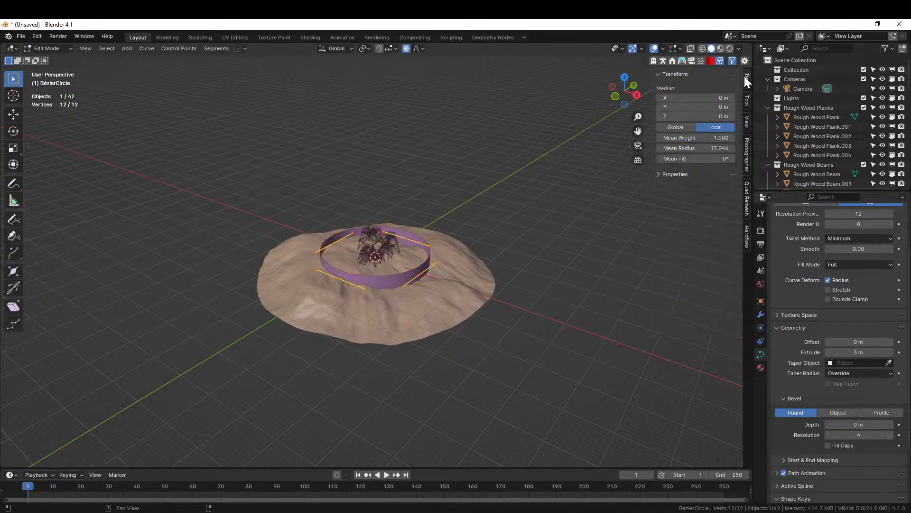
click(717, 158)
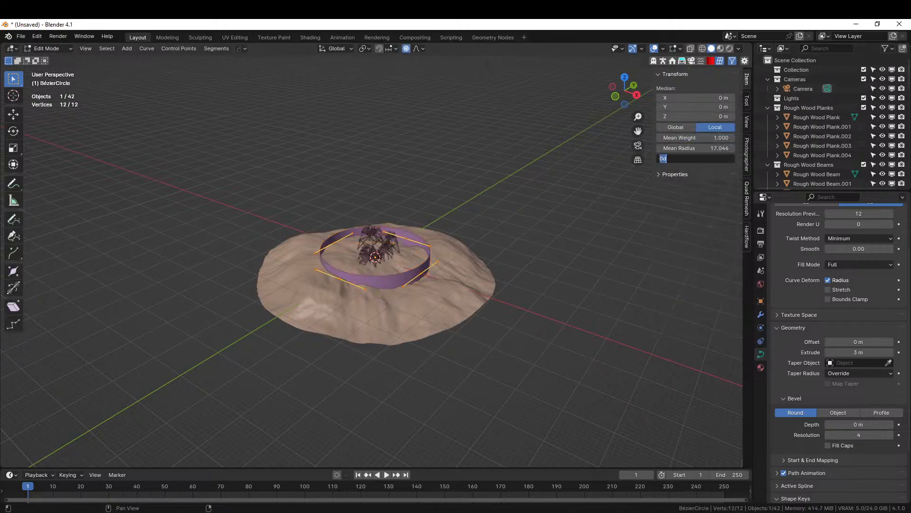
key(Return)
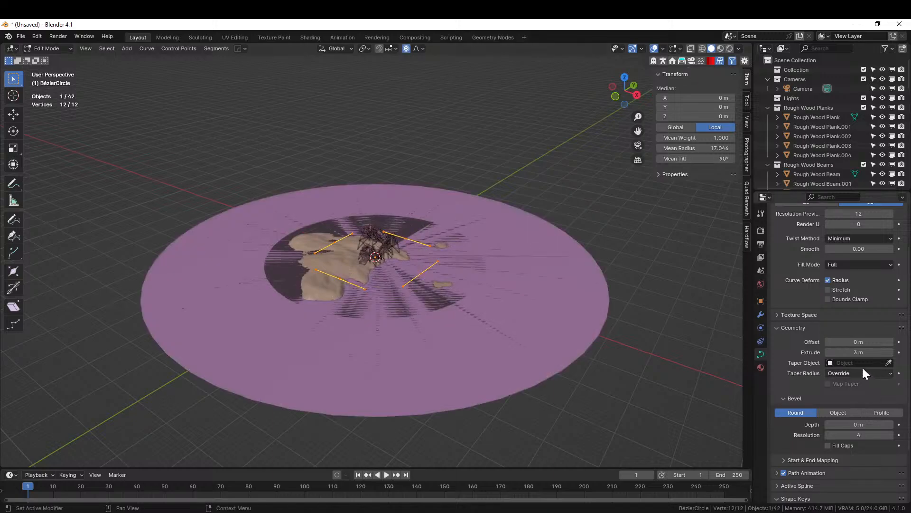
- Narrow the flat ring around the platform by reducing its Extrude to 0.048 m
drag(863, 352, 890, 351)
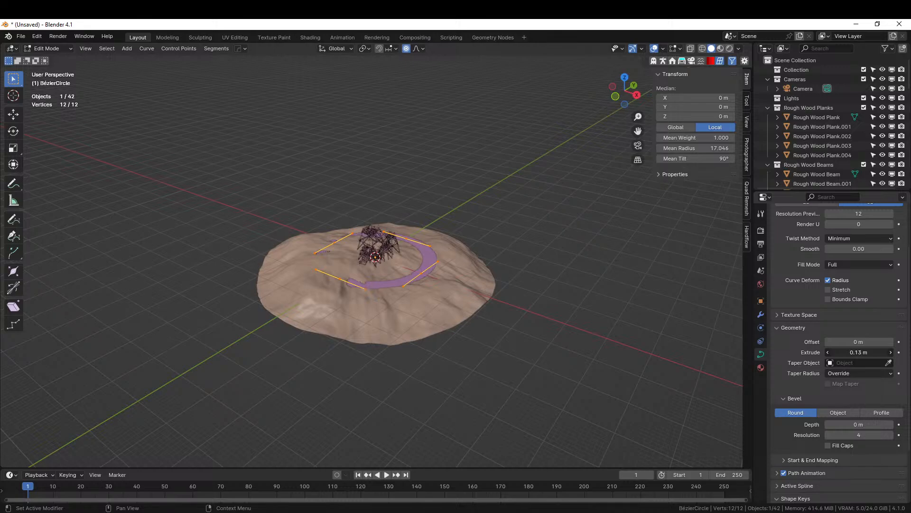
middle_drag(528, 299, 589, 349)
scroll(517, 346, up, 4)
middle_drag(517, 346, 332, 289)
scroll(562, 307, up, 3)
mouse_move(859, 352)
mouse_down()
mouse_move(833, 352)
mouse_move(870, 352)
mouse_up()
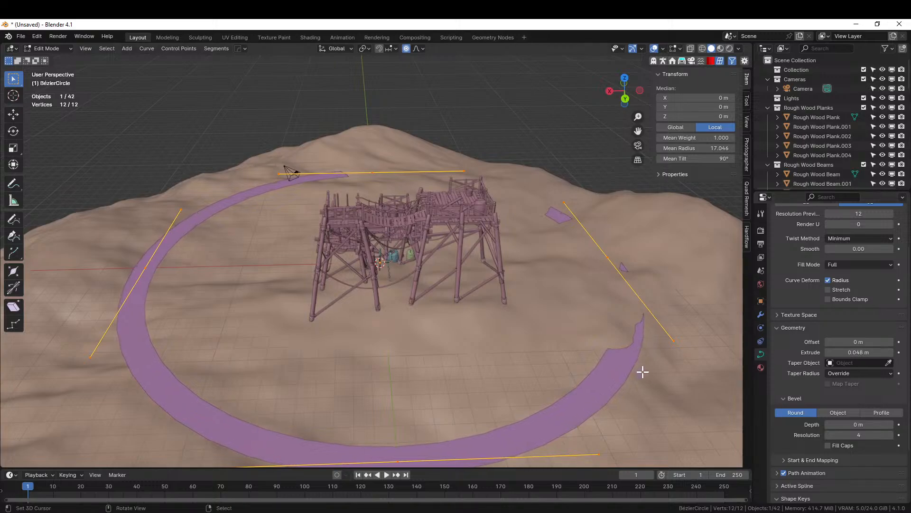
- Leave the ring's edit mode and convert the Bézier circle to a mesh
key(Tab)
key(ctrl+a)
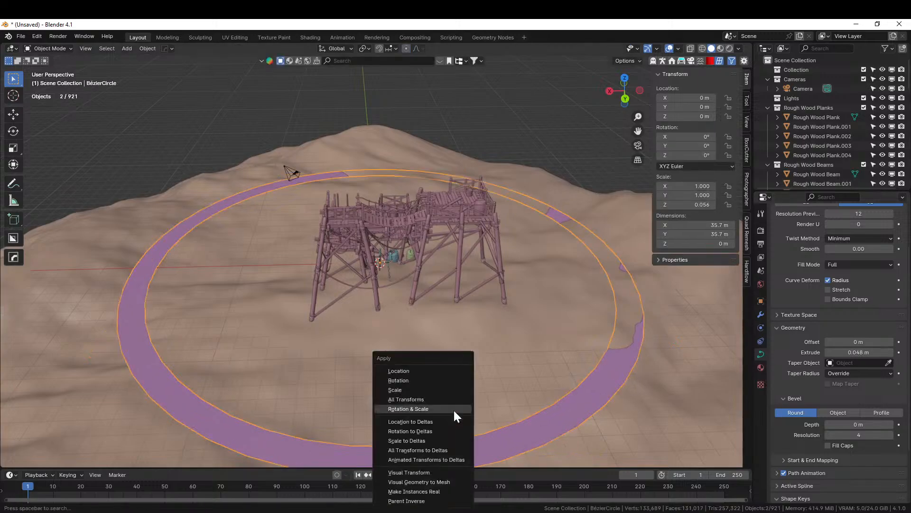
key(Escape)
key(q)
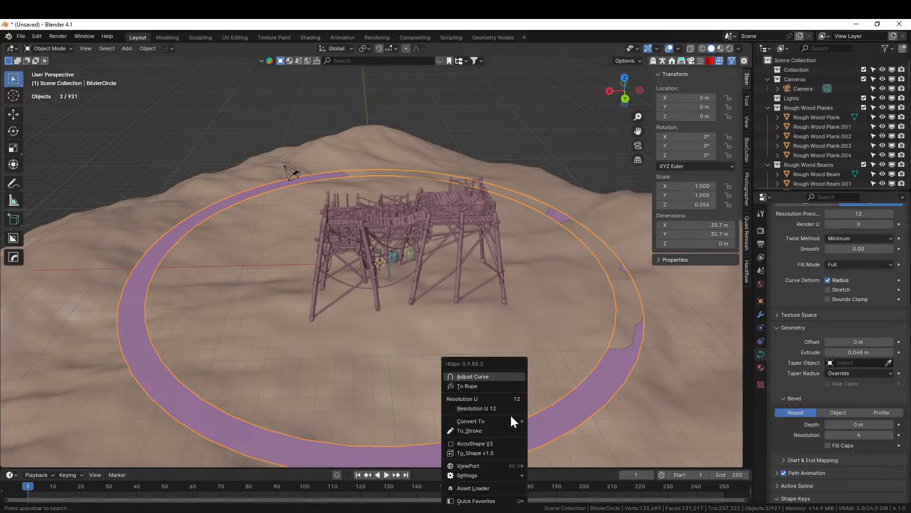
mouse_move(490, 420)
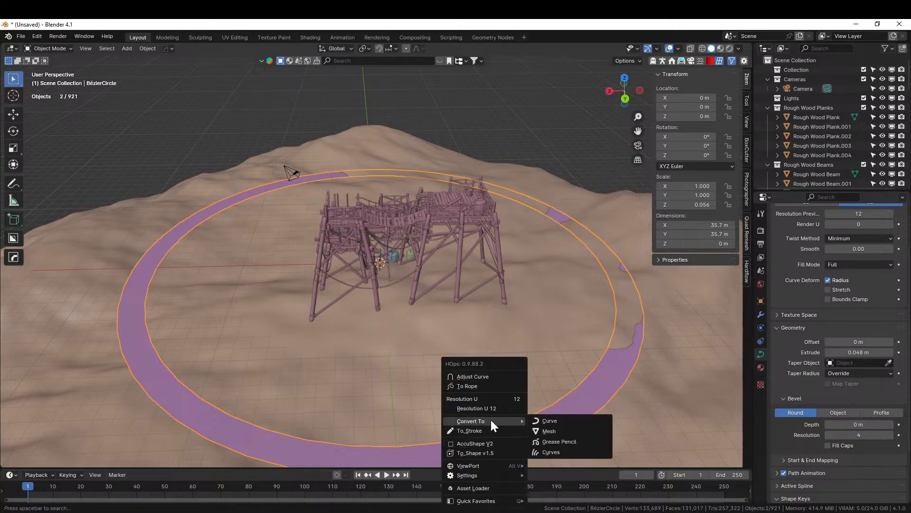
click(560, 432)
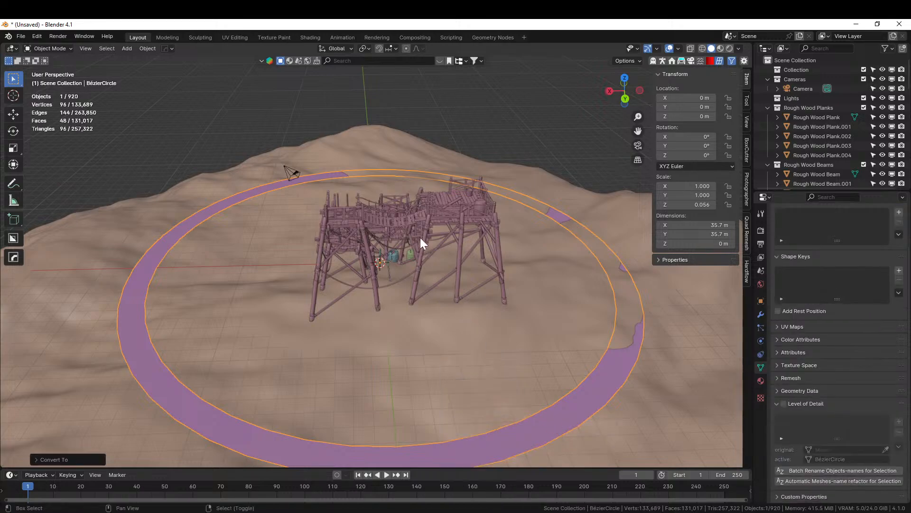
- Join the flat ring mesh into the wooden platform object so the ring takes on the procedural plank structure
shift+click(418, 208)
key(ctrl+j)
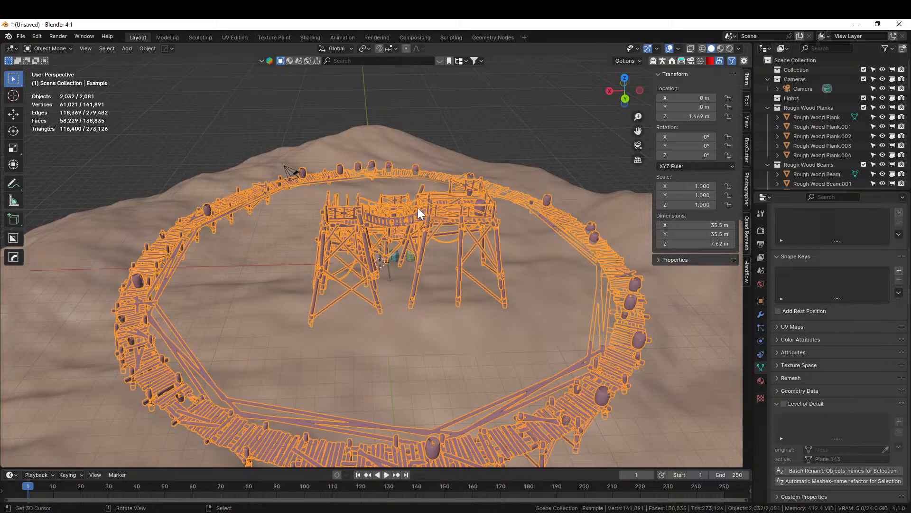
middle_drag(468, 285, 494, 268)
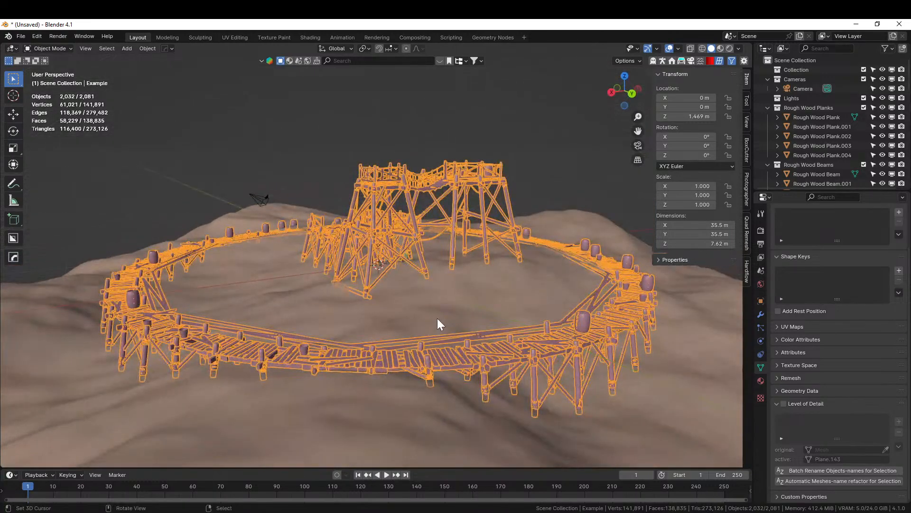
- Delete all linked vertices of the two original platform pieces from the joined mesh, keeping only the ring
key(Tab)
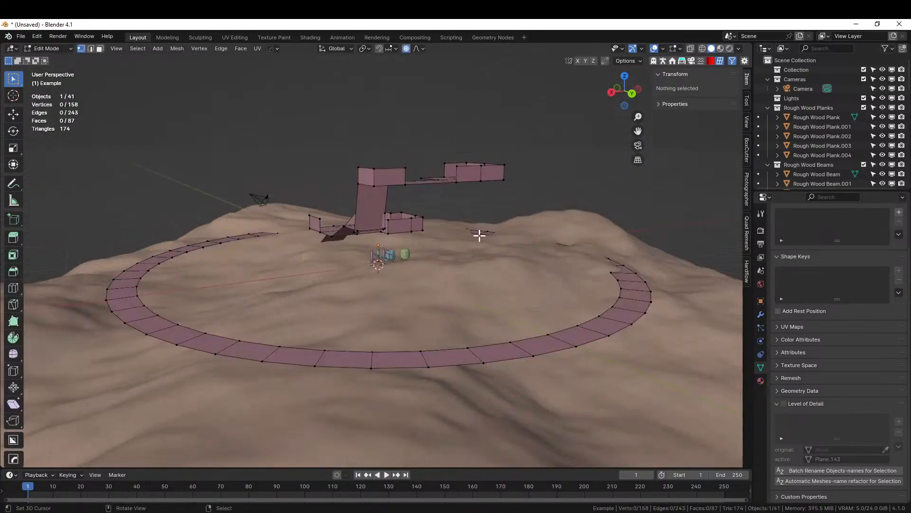
middle_drag(461, 207, 586, 412)
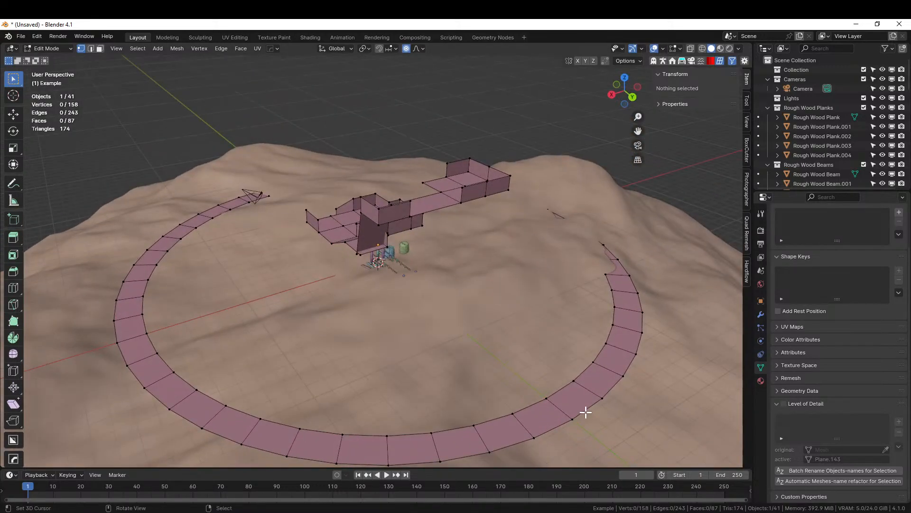
mouse_move(435, 205)
middle_down()
mouse_move(445, 264)
mouse_move(464, 236)
mouse_move(444, 207)
middle_up()
click(442, 204)
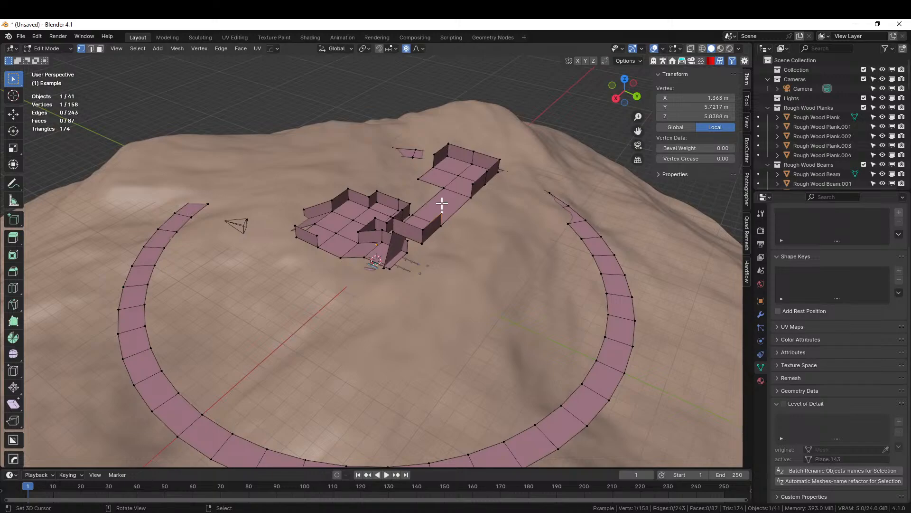
key(l)
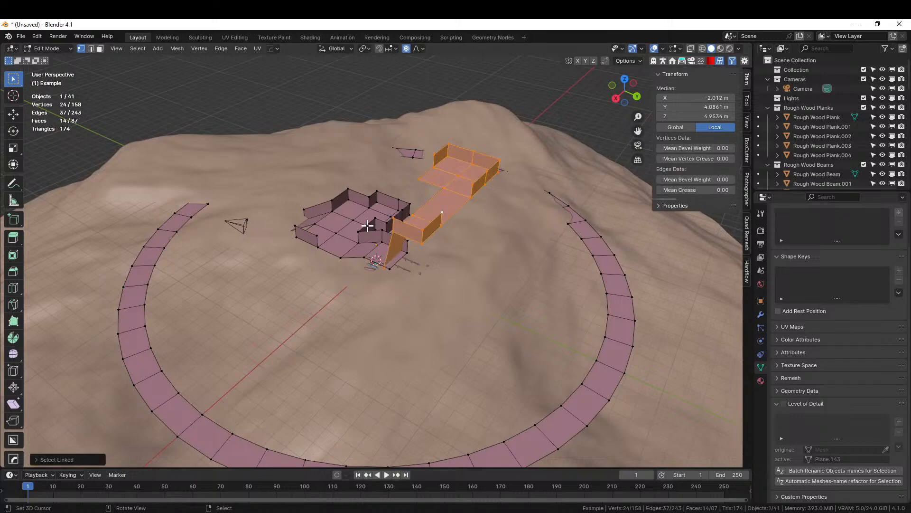
key(l)
key(x)
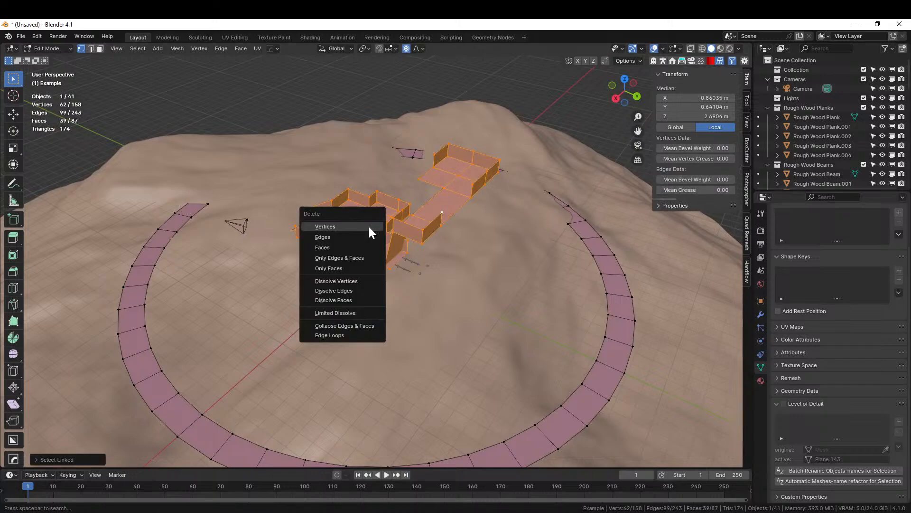
click(368, 225)
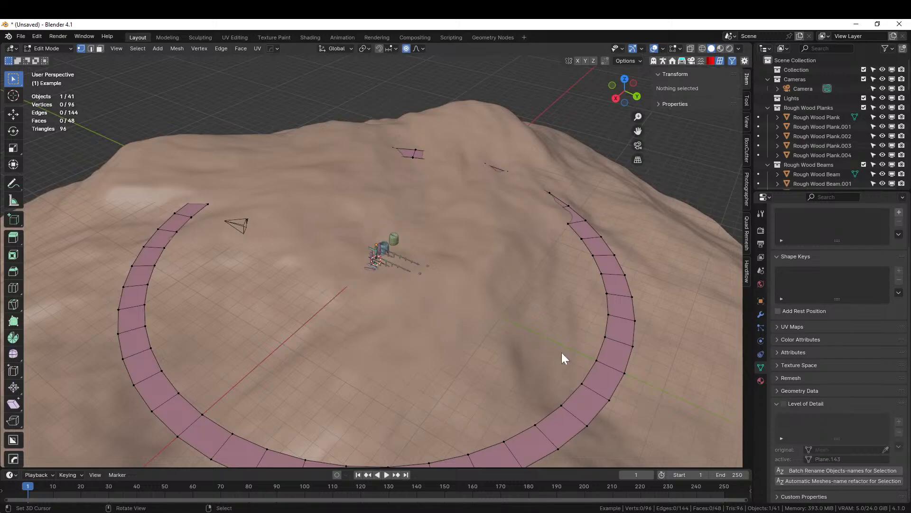
key(Tab)
- Raise the circular wooden walkway along Z to a location of about 3.32 m
mouse_move(569, 351)
middle_down()
mouse_move(588, 326)
mouse_move(573, 337)
middle_up()
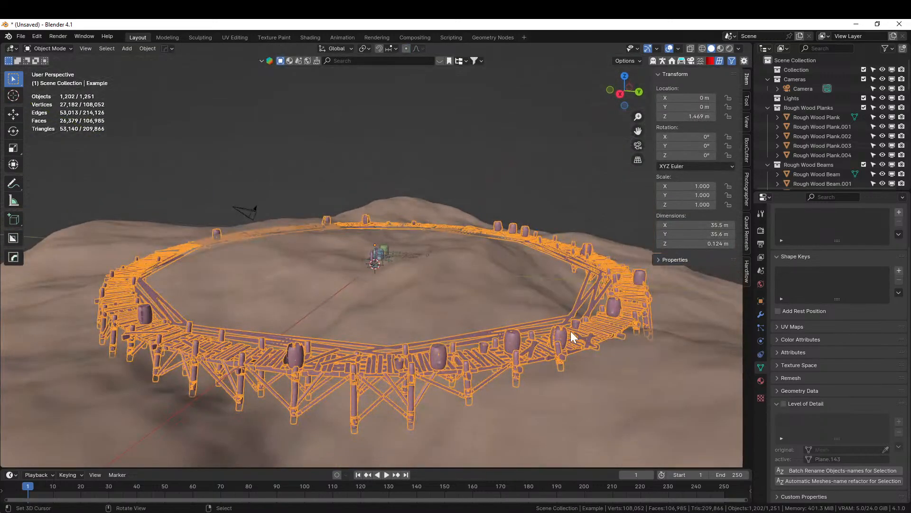
key(shift+d)
key(z)
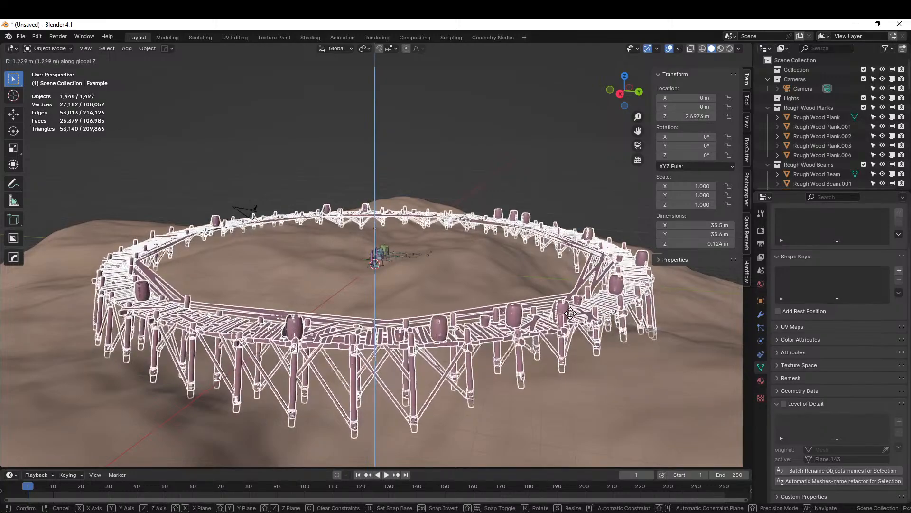
click(527, 307)
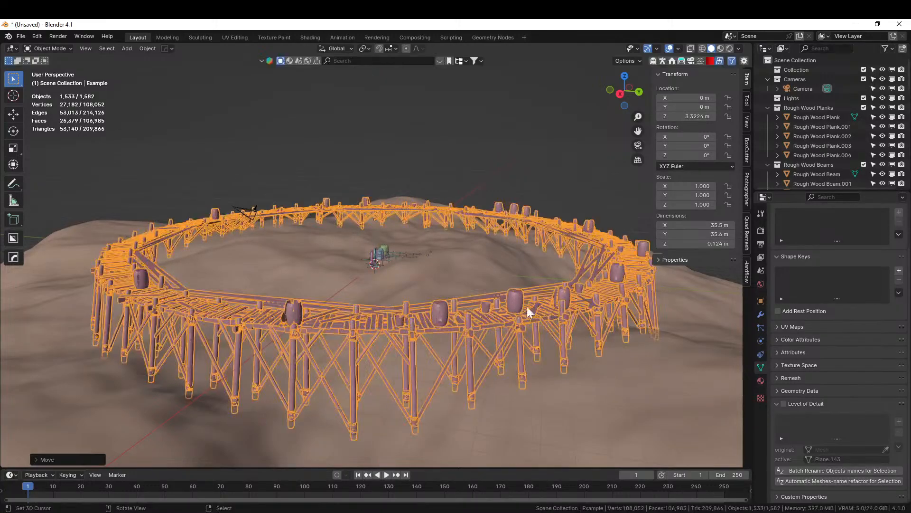
- In the walkway's base mesh, extrude one inner edge on the ring's positive X side inward twice, about 6.4 m in total
mouse_move(527, 307)
middle_down()
mouse_move(389, 363)
mouse_move(430, 248)
middle_up()
key(Tab)
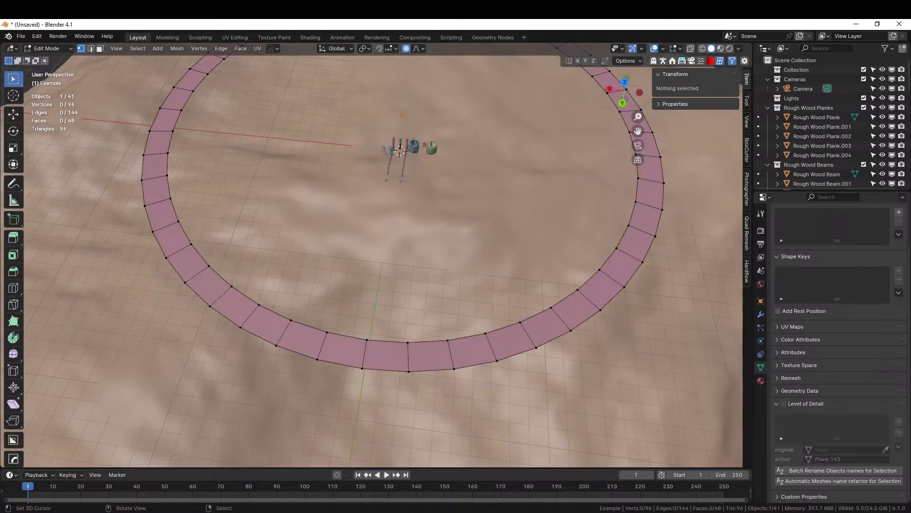
middle_drag(460, 228, 380, 197)
key(KP_7)
scroll(426, 264, down, 4)
scroll(426, 263, up, 3)
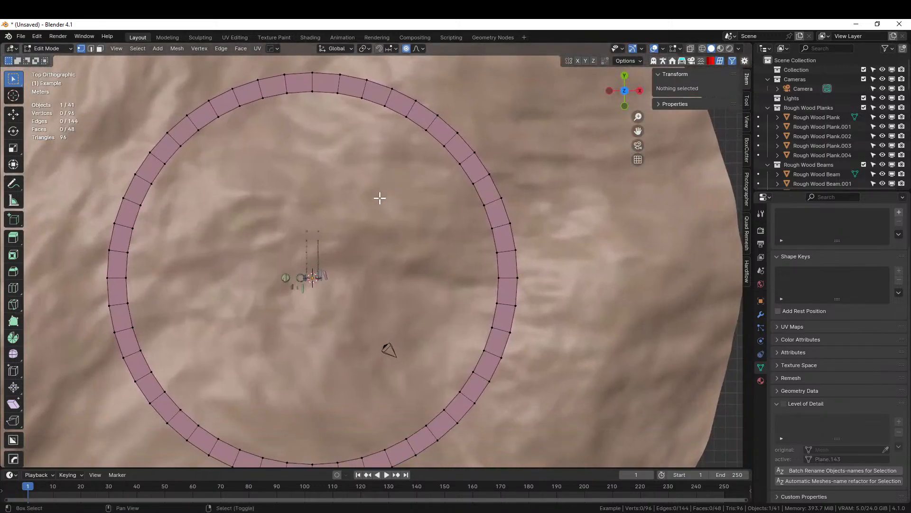
middle_drag(498, 261, 524, 240)
key(KP_7)
key(3)
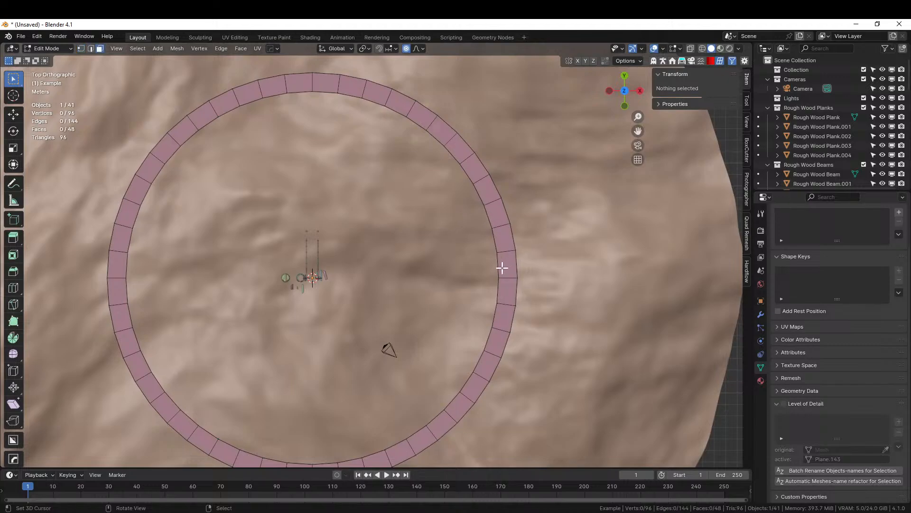
click(499, 264)
key(2)
click(498, 264)
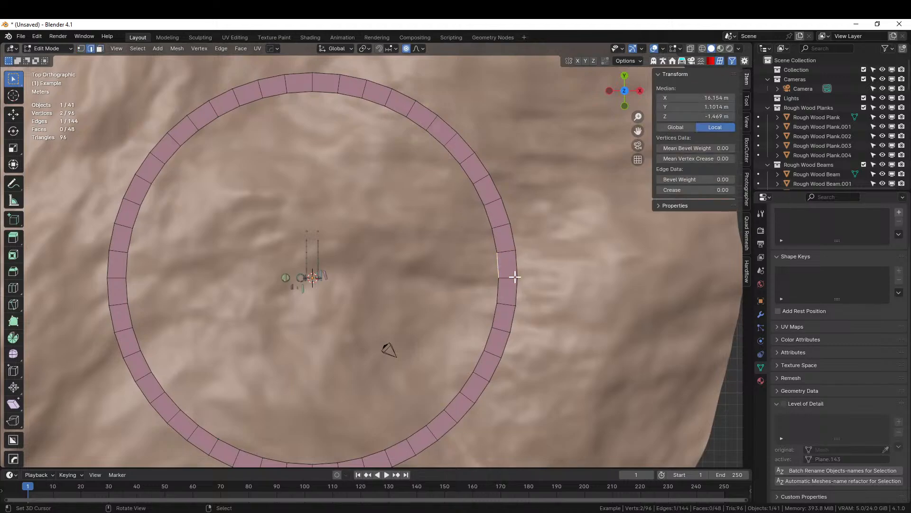
key(e)
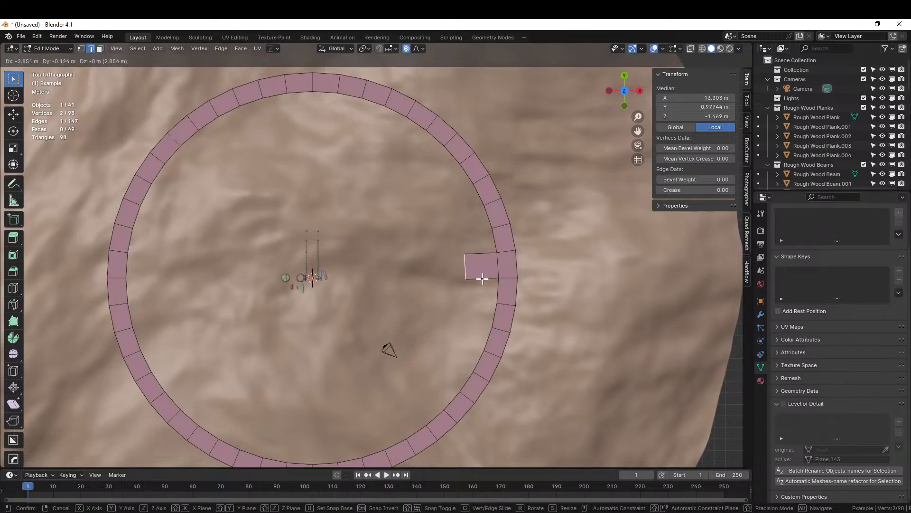
click(482, 279)
key(e)
click(433, 277)
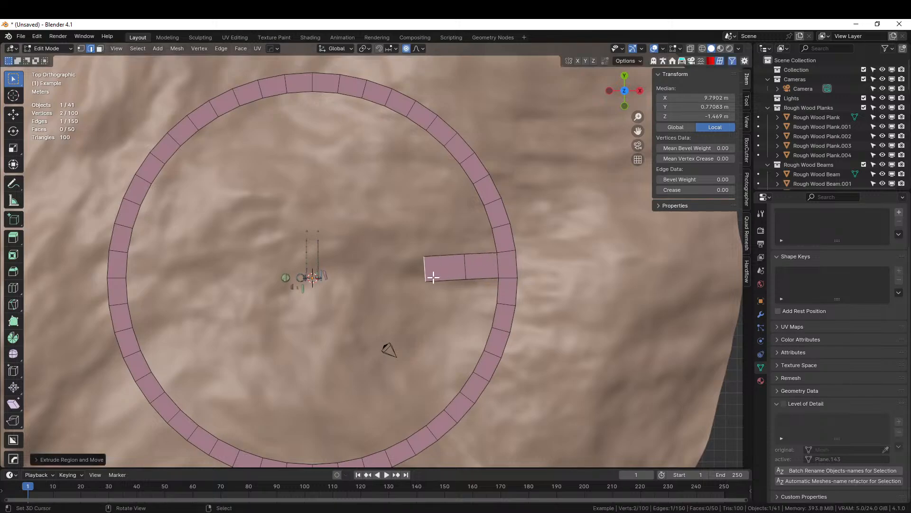
- Widen the extension's inner end by extruding both side edges of its last face outward into one more face each
key(e)
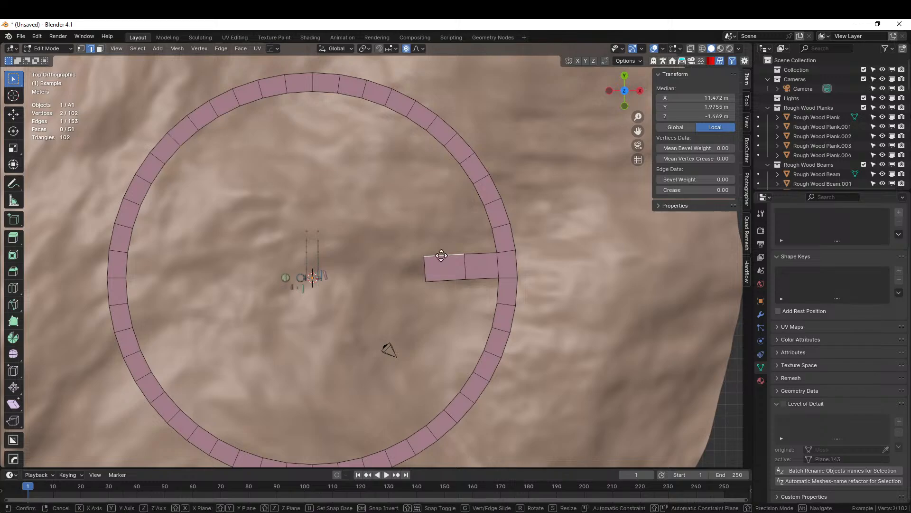
click(440, 227)
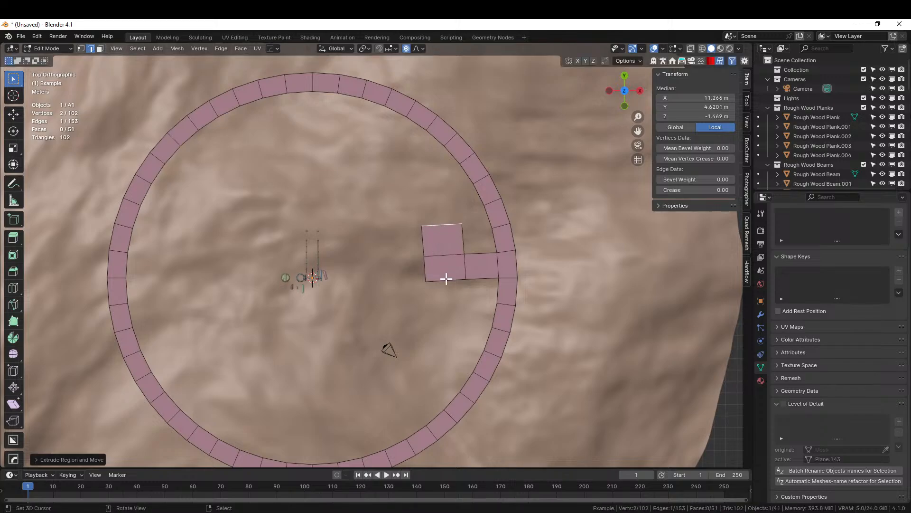
key(e)
click(430, 301)
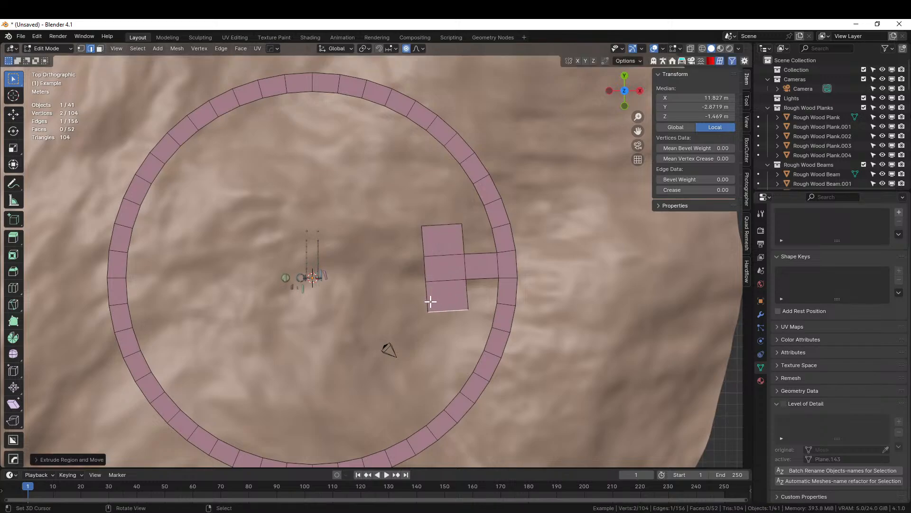
- Extrude the three inner edges of the widened end about 3 m toward the centre and leave edit mode
click(430, 301)
ctrl+click(423, 251)
key(e)
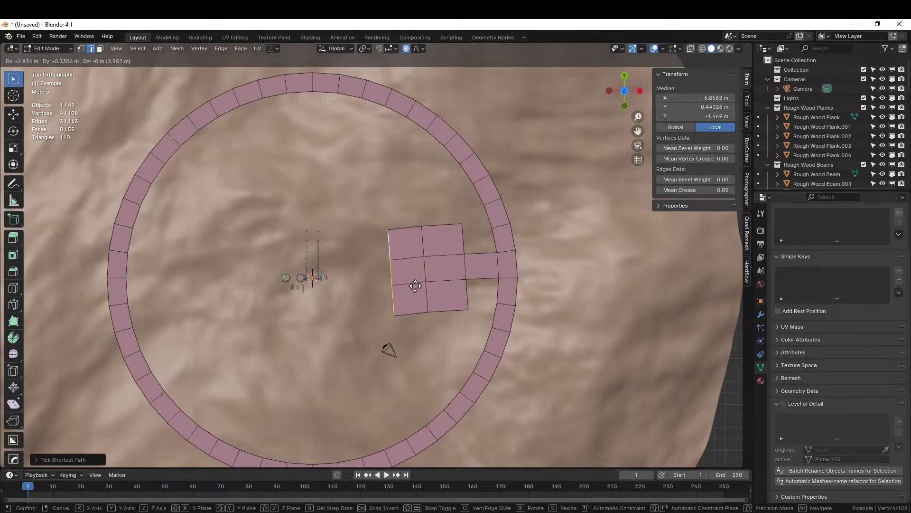
click(413, 283)
middle_drag(413, 284, 442, 204)
key(Tab)
middle_drag(483, 286, 377, 327)
scroll(482, 275, up, 4)
middle_drag(377, 327, 397, 268)
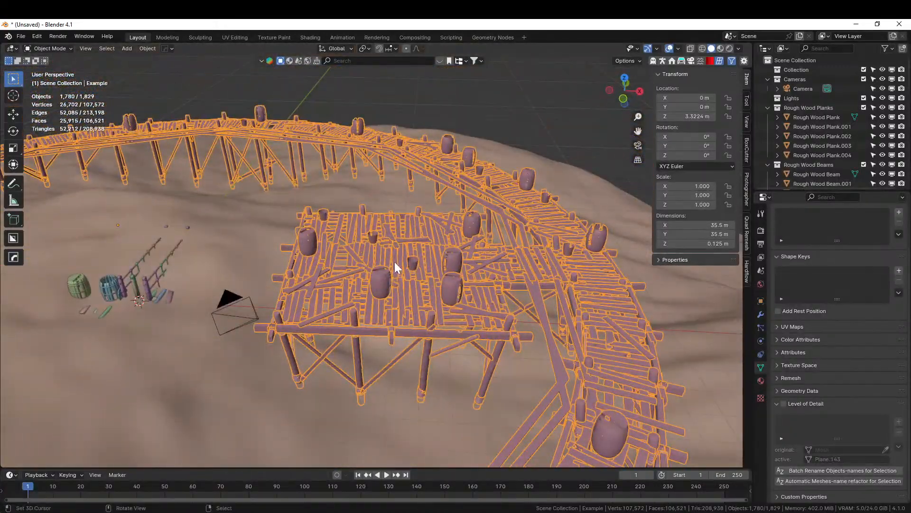
- Generate a new male human on the square platform with HumGen, using the chosen bald starting human
click(663, 60)
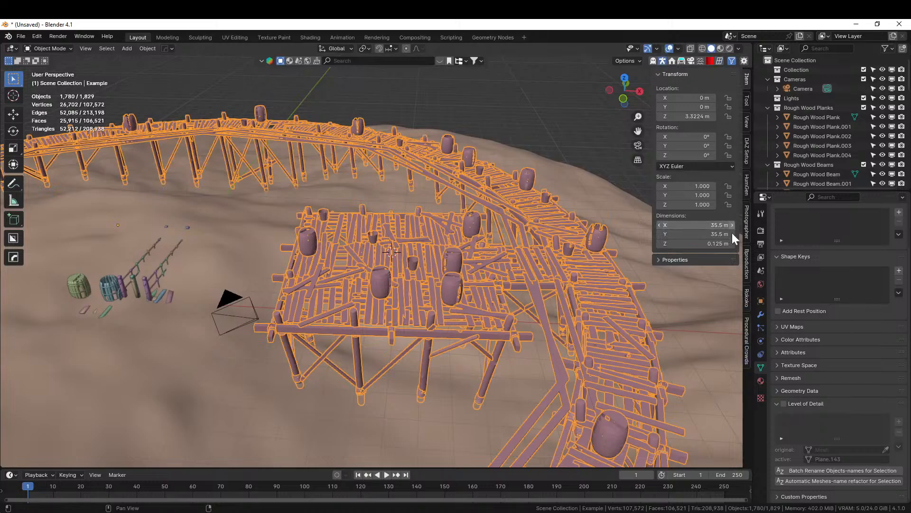
click(744, 189)
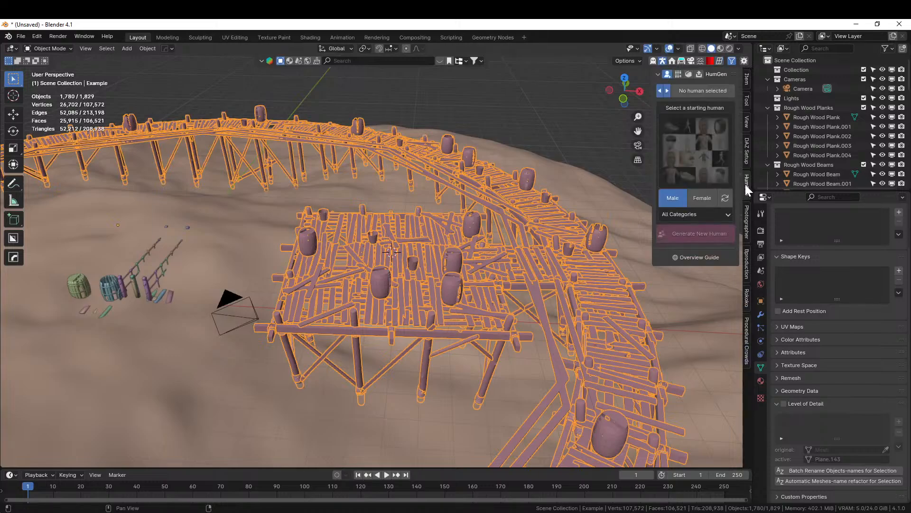
click(697, 159)
click(654, 222)
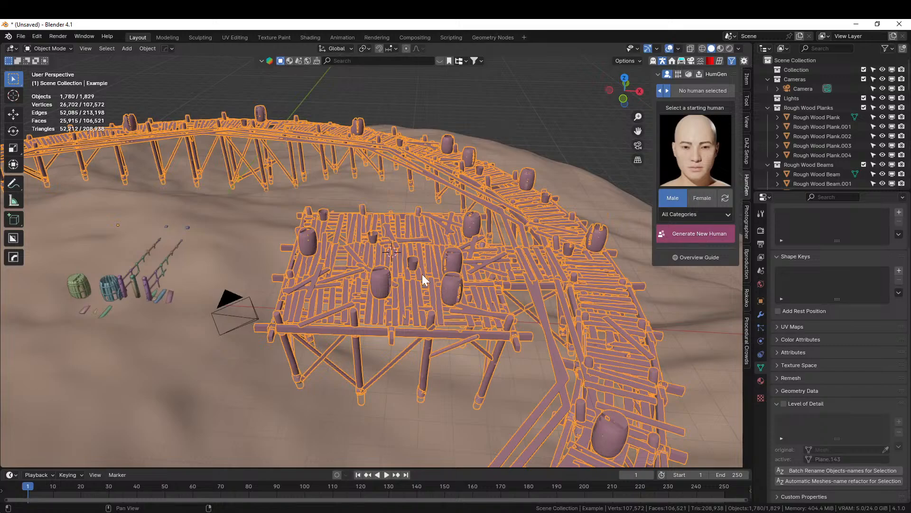
middle_drag(438, 258, 539, 318)
- Extrude the opposite inner edge of the ring about 3.6 m inward, rotate it, and extend it about another 4.5 m
click(265, 242)
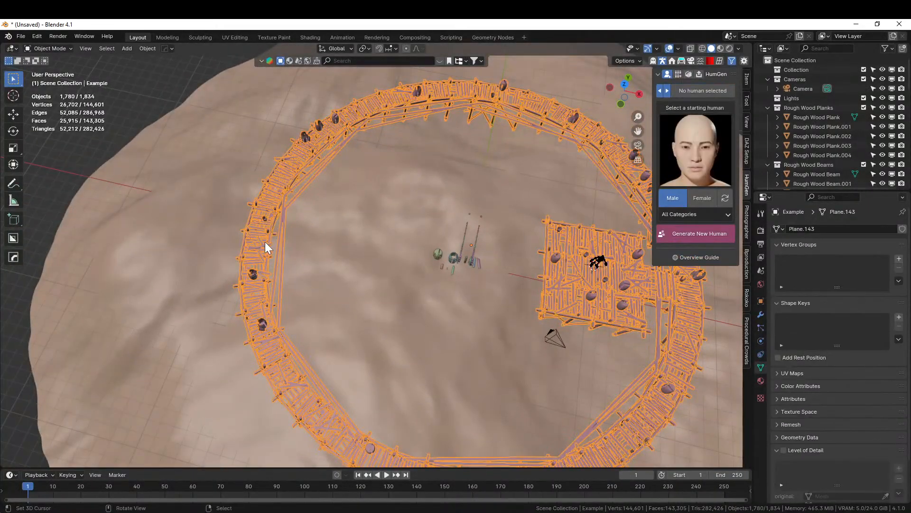
key(Tab)
key(KP_7)
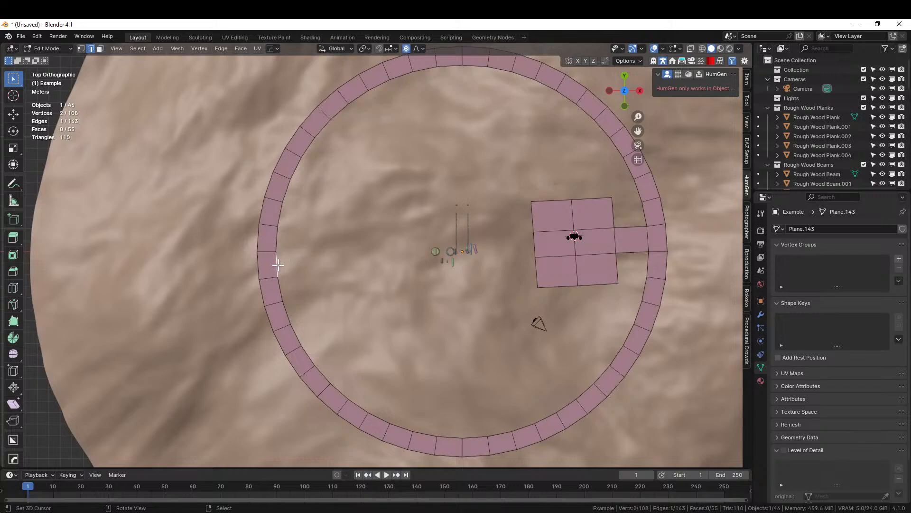
key(e)
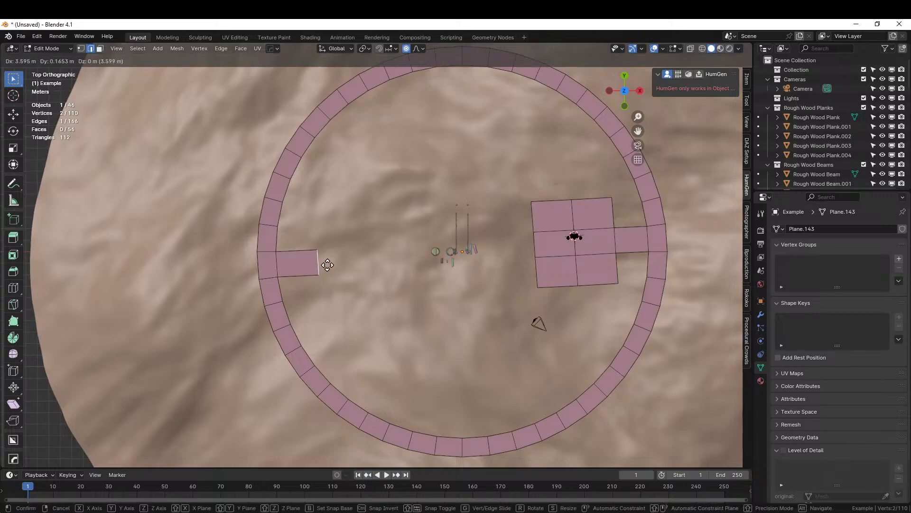
click(328, 265)
key(r)
click(373, 265)
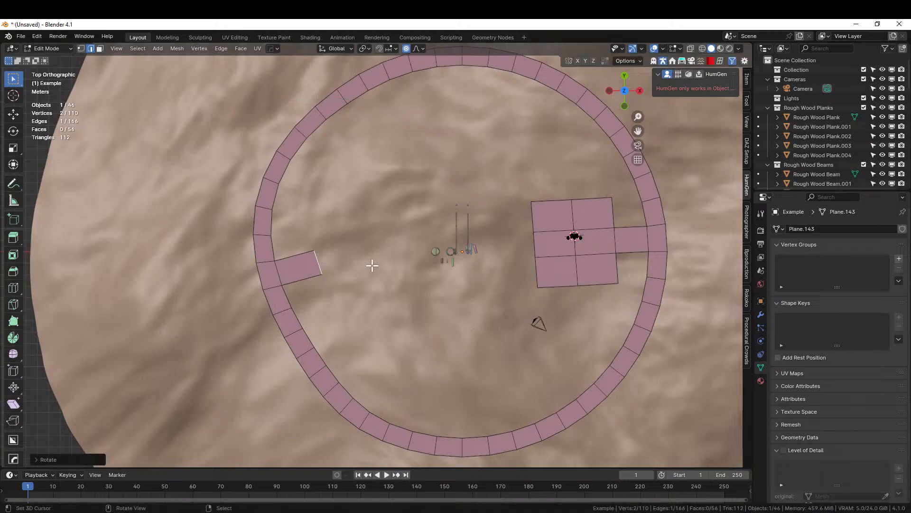
key(e)
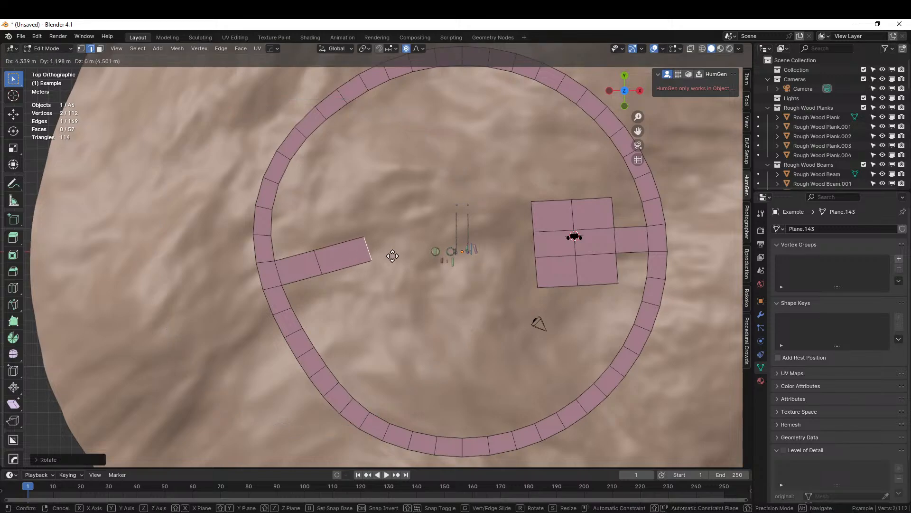
click(392, 255)
- Turn off proportional editing and extrude both side edges of the extension's last face outward, about 3 m and 3.3 m
key(o)
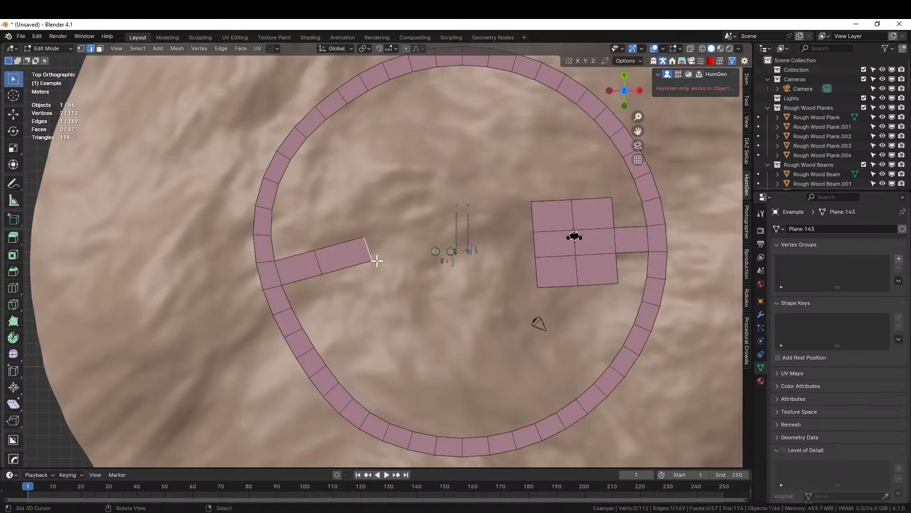
key(e)
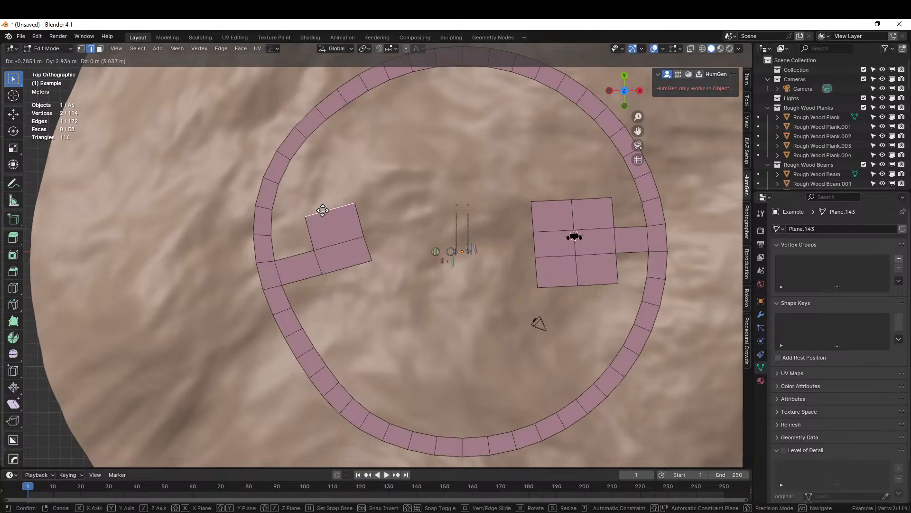
click(321, 207)
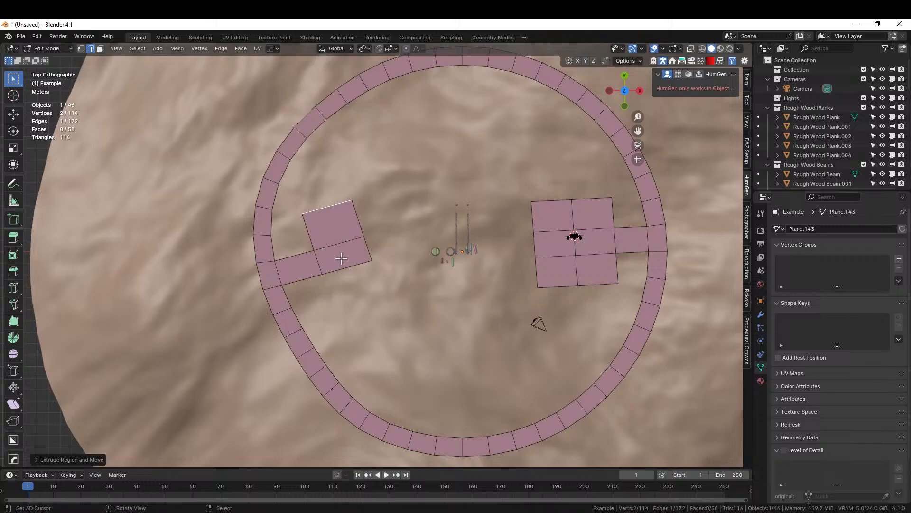
click(341, 267)
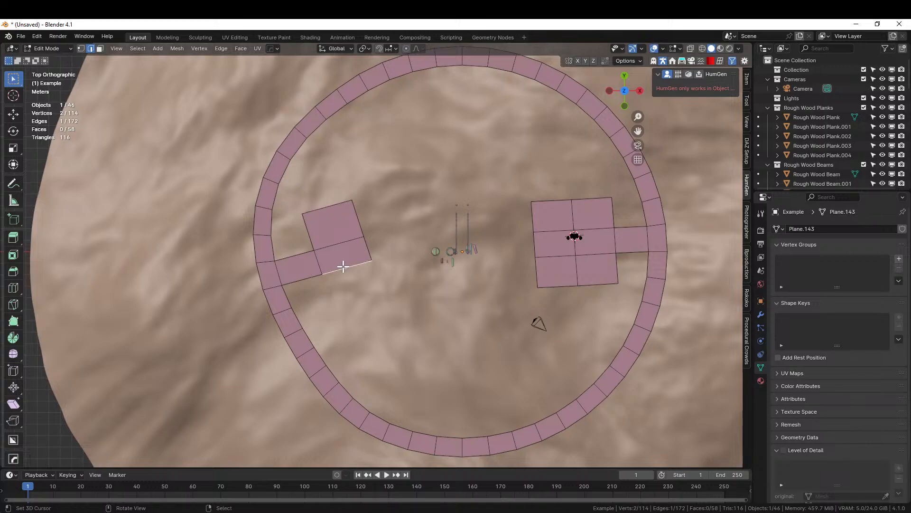
key(e)
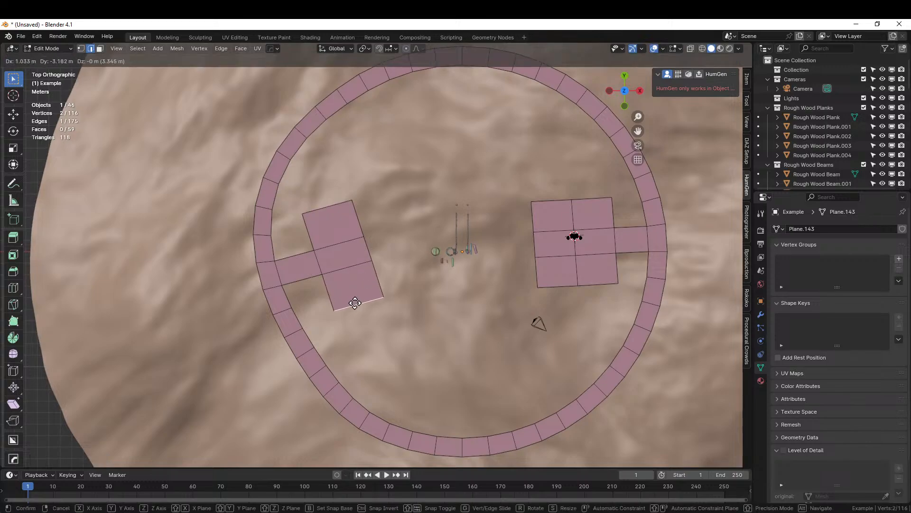
click(356, 304)
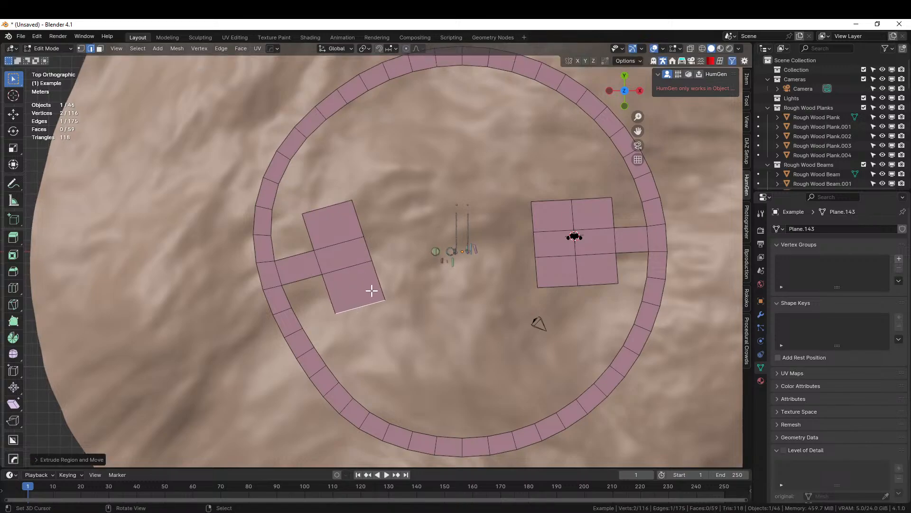
- Extrude the three inner edges of this widened end about 4.1 m toward the centre to form a second platform
click(380, 285)
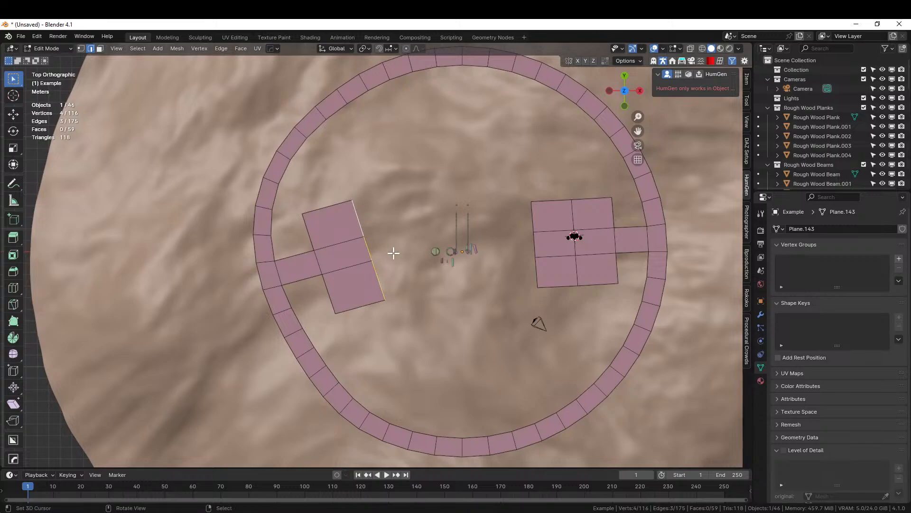
key(e)
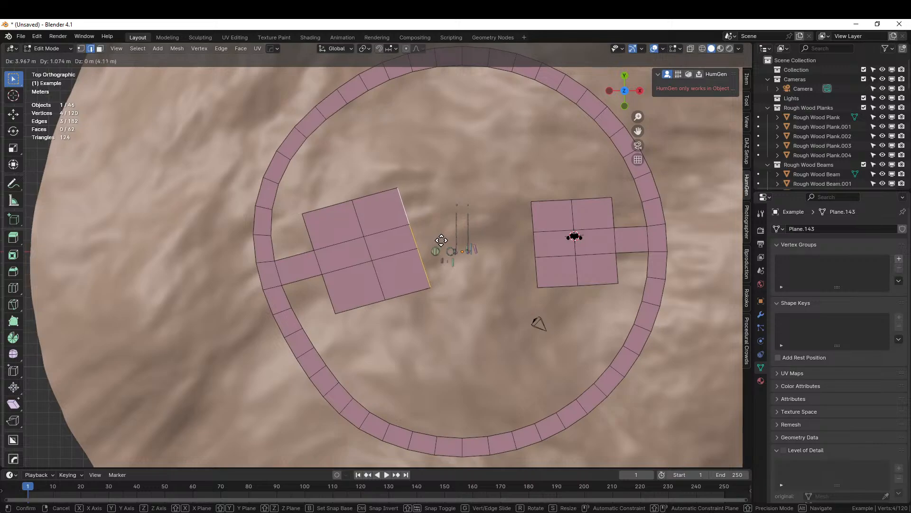
click(442, 240)
middle_drag(443, 241, 417, 177)
middle_drag(426, 219, 461, 325)
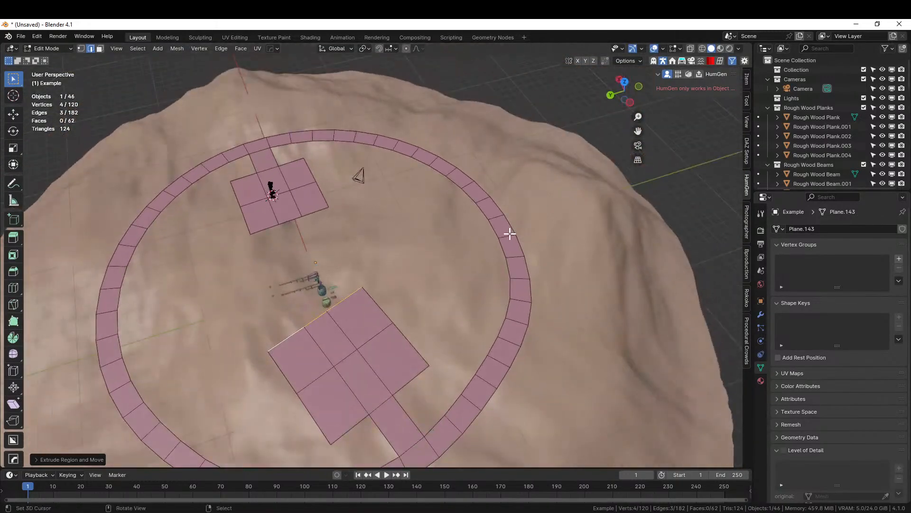
- Extrude an inner edge on the ring's -Y side toward the centre in two segments, the second about 4.2 m long
key(KP_7)
click(366, 378)
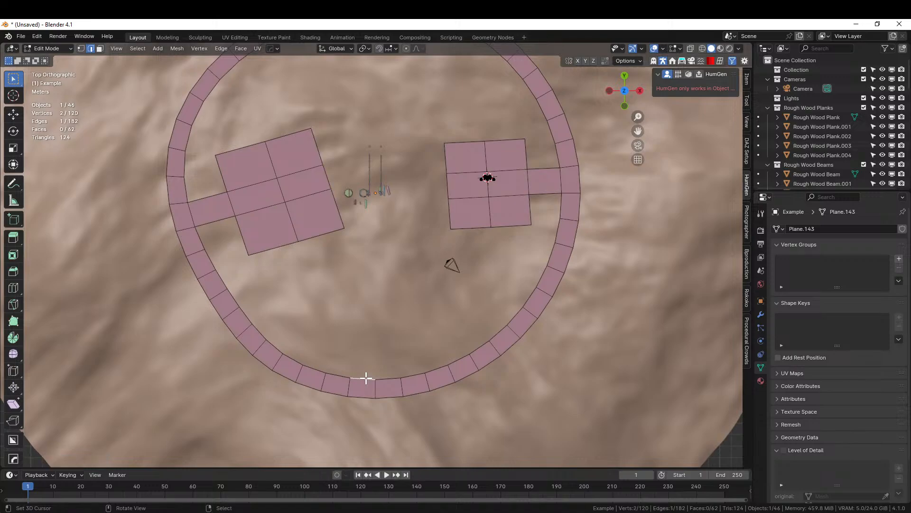
key(e)
click(367, 347)
key(e)
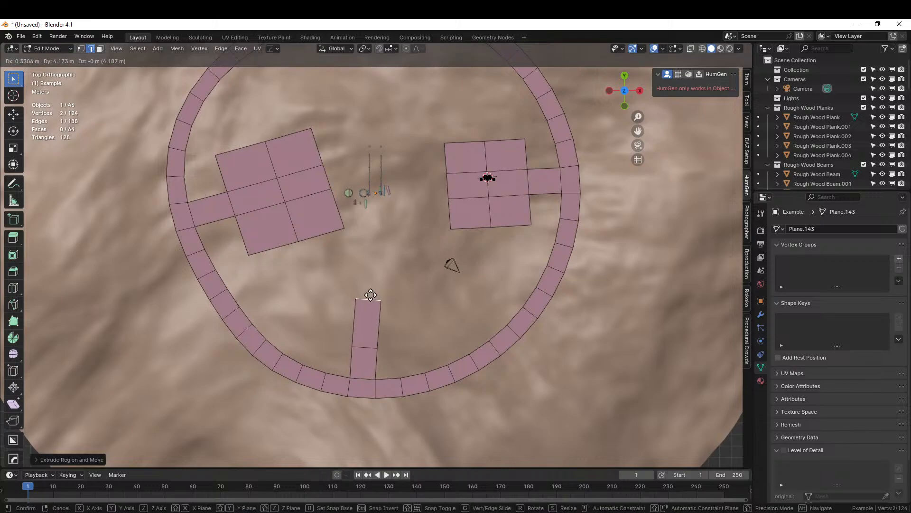
click(369, 296)
- Raise the new branch's end edge along Z and extrude it about another 4 m toward the centre
middle_drag(369, 295, 264, 197)
key(g)
key(z)
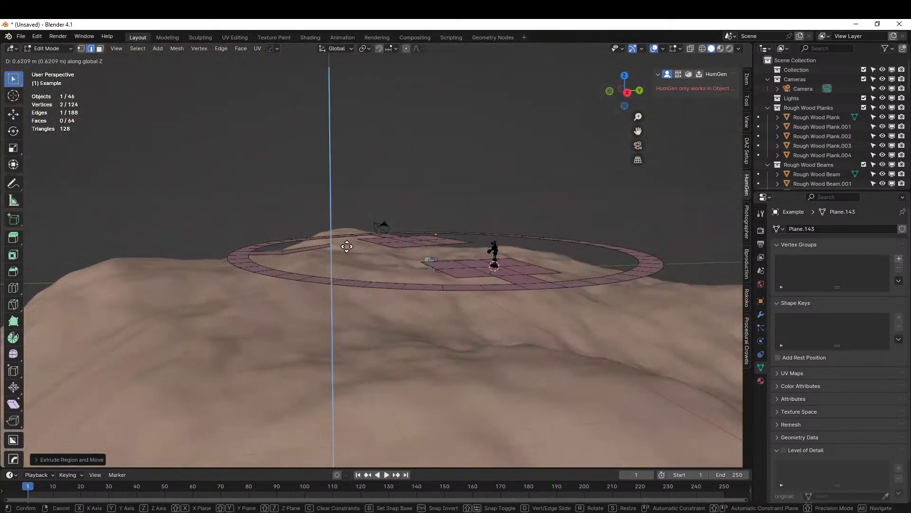
click(346, 240)
key(KP_7)
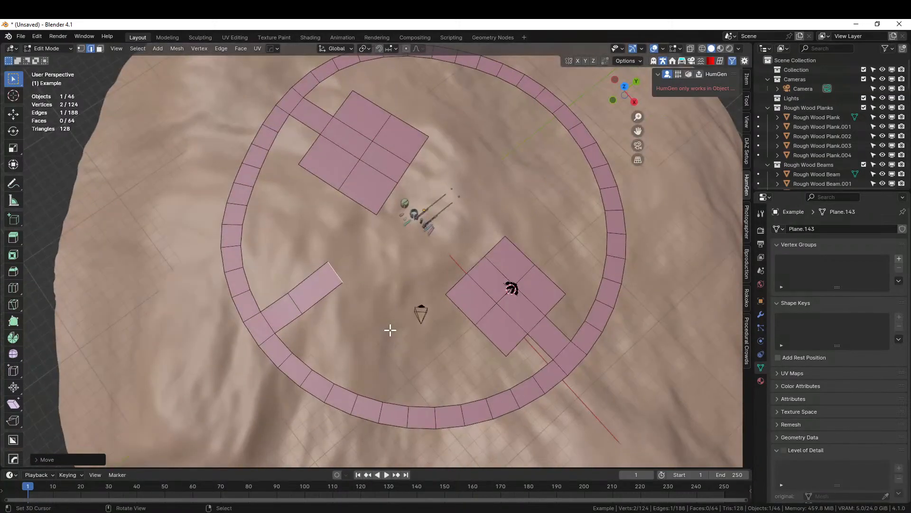
key(e)
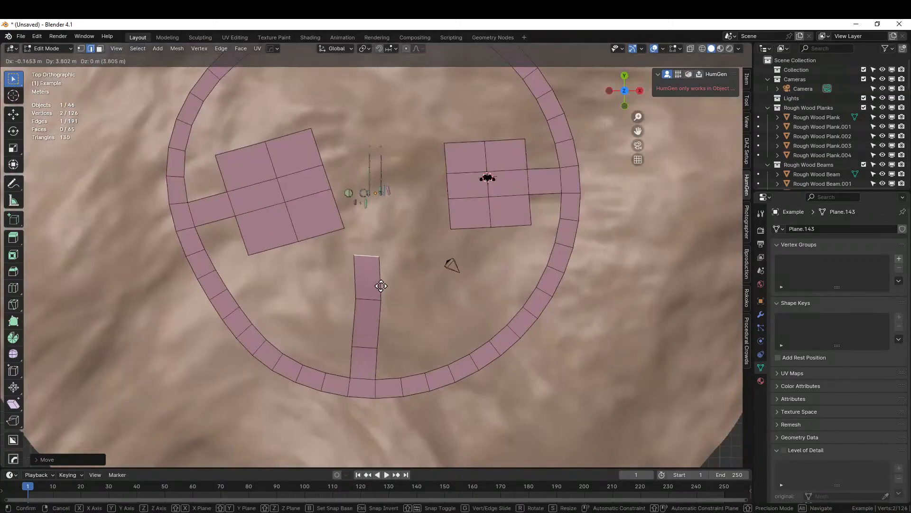
click(385, 280)
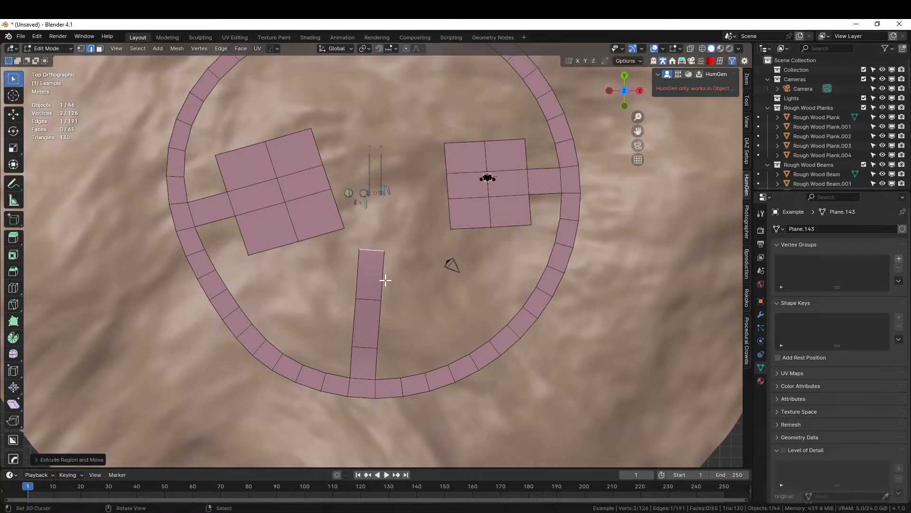
- Extrude the +X side edge of the branch's last face sideways twice, about 3.3 m and 3.5 m
click(383, 281)
key(e)
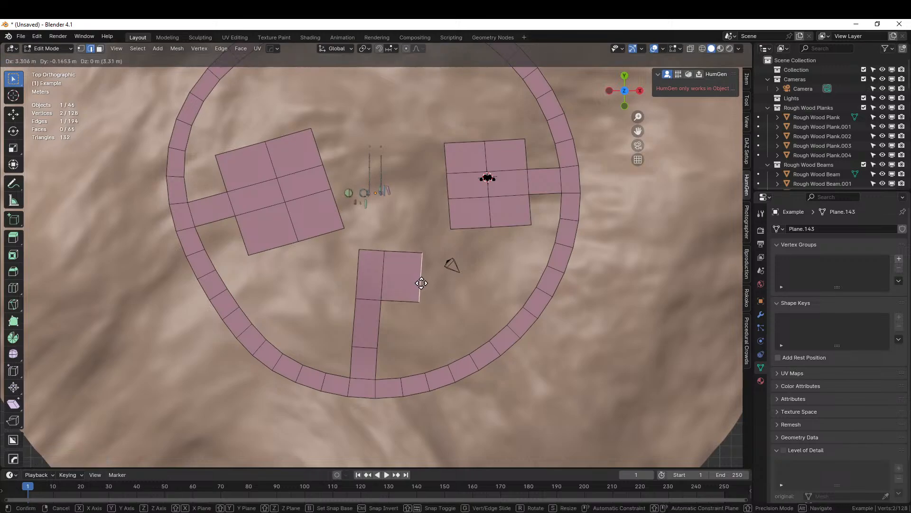
click(421, 283)
key(e)
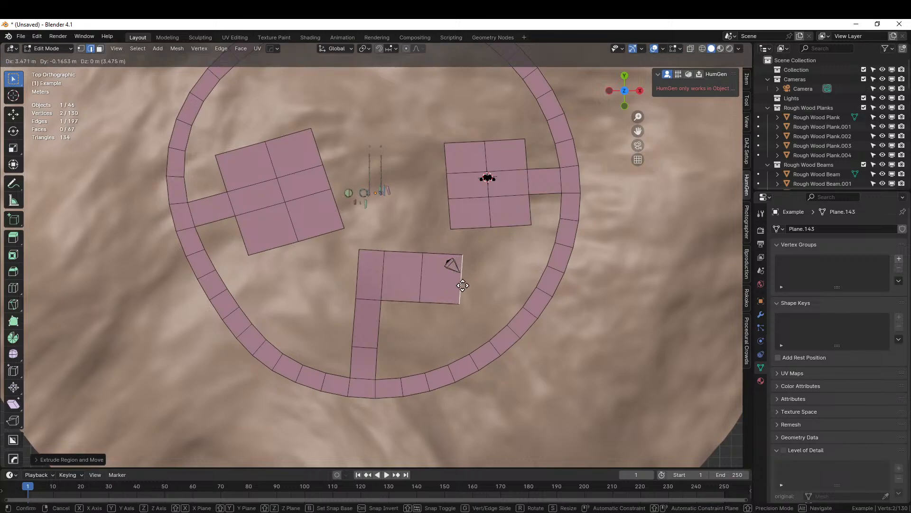
click(463, 285)
- Extrude the outermost face's ring-facing edge about 2.8 m downward toward the ring, followed by another 1.8 m or so
middle_drag(464, 285, 378, 295)
key(e)
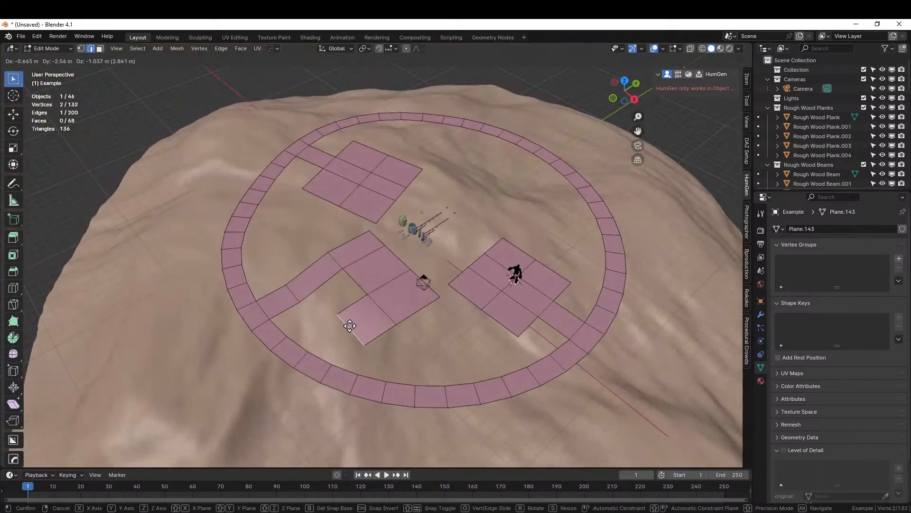
click(350, 326)
middle_drag(350, 326, 477, 296)
key(KP_7)
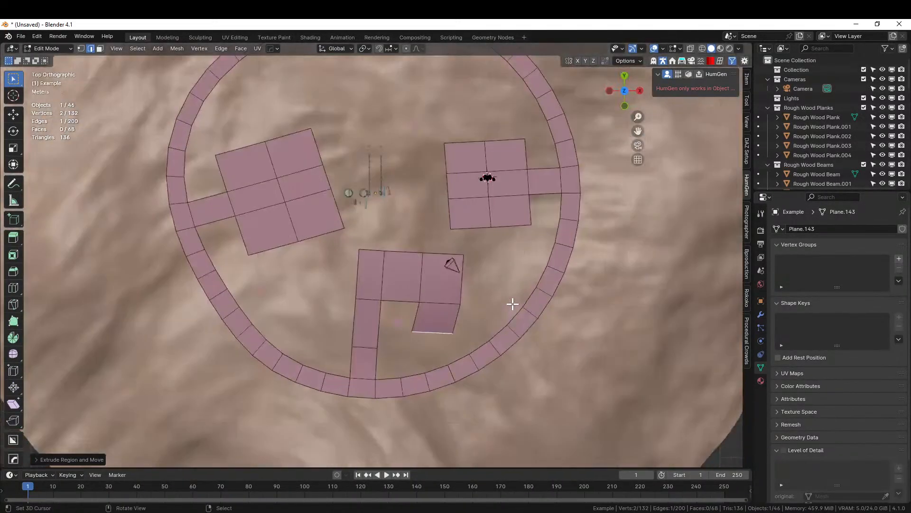
key(e)
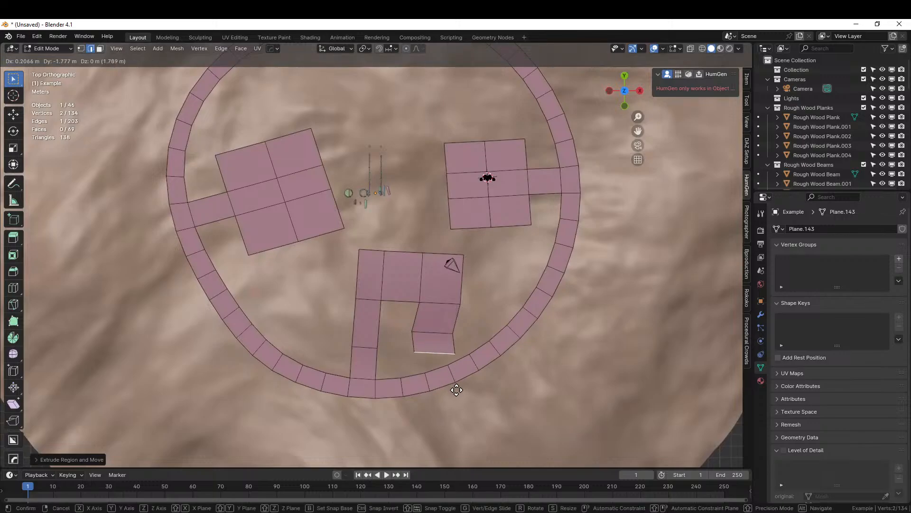
click(456, 391)
- Fill a face between the extension's end edge and the nearest inner edge of the ring, and leave edit mode
key(Tab)
middle_drag(506, 387, 459, 326)
scroll(412, 313, up, 3)
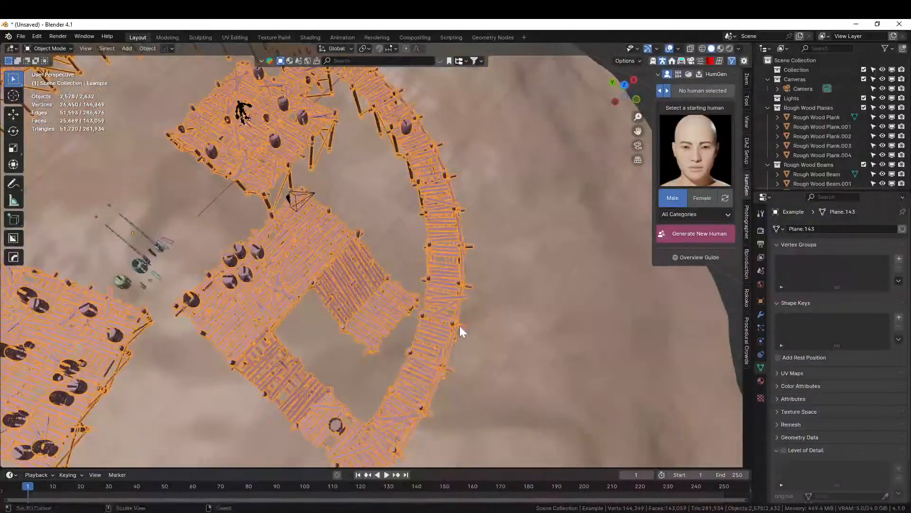
key(Tab)
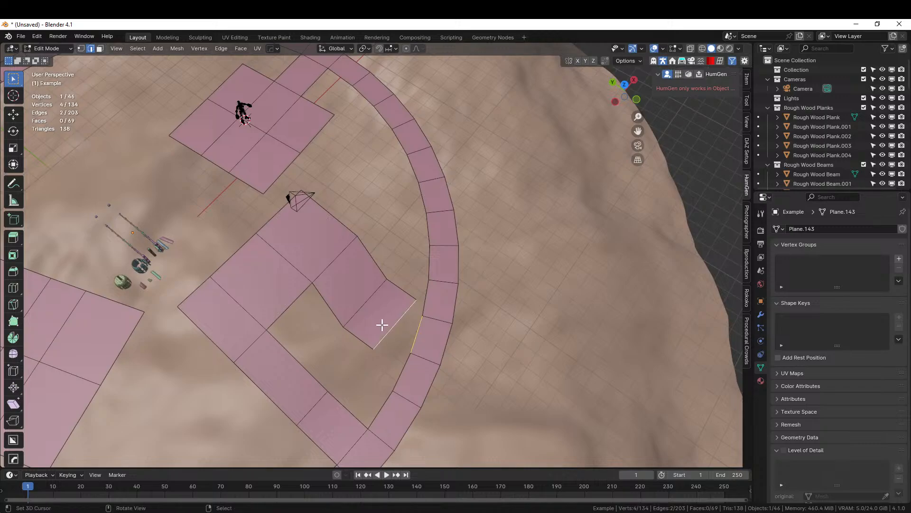
key(f)
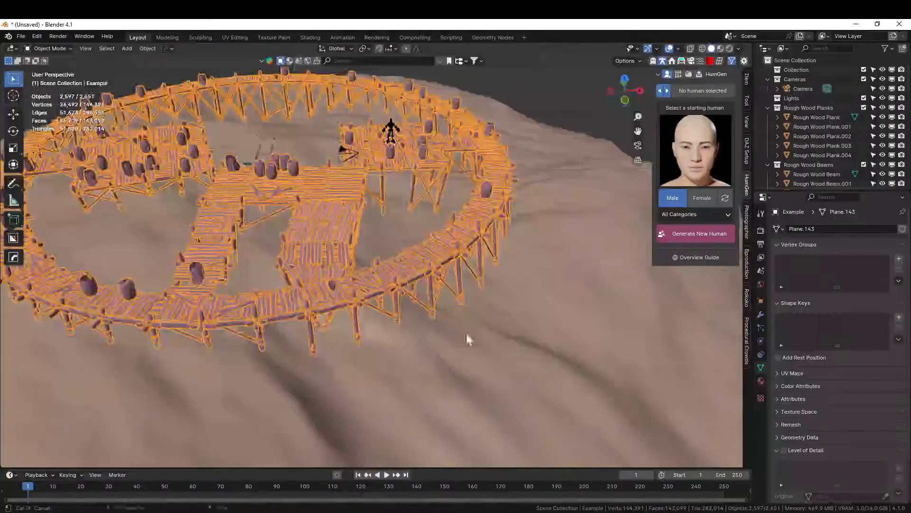
middle_drag(556, 378, 391, 366)
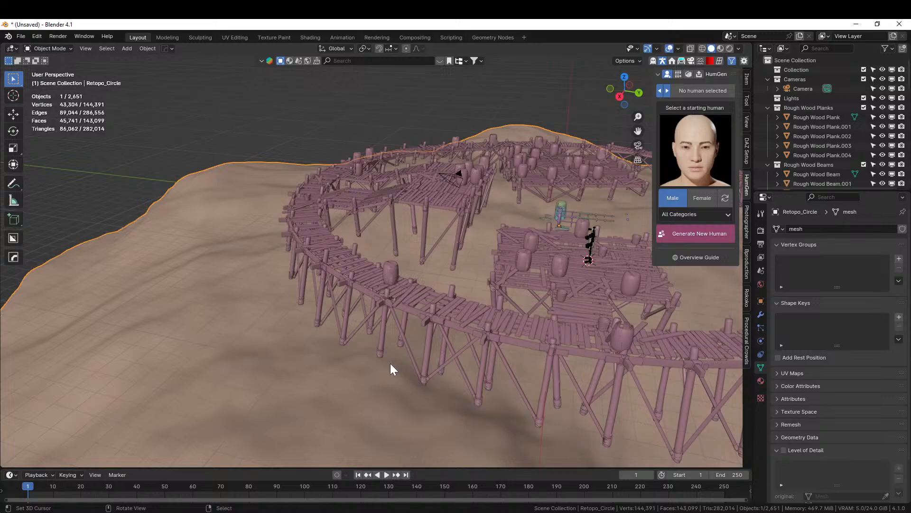
- Shift the three inner edges of the platform holding the human toward the centre, using proportional editing with Connected Only
middle_drag(390, 363, 420, 289)
scroll(275, 251, up, 5)
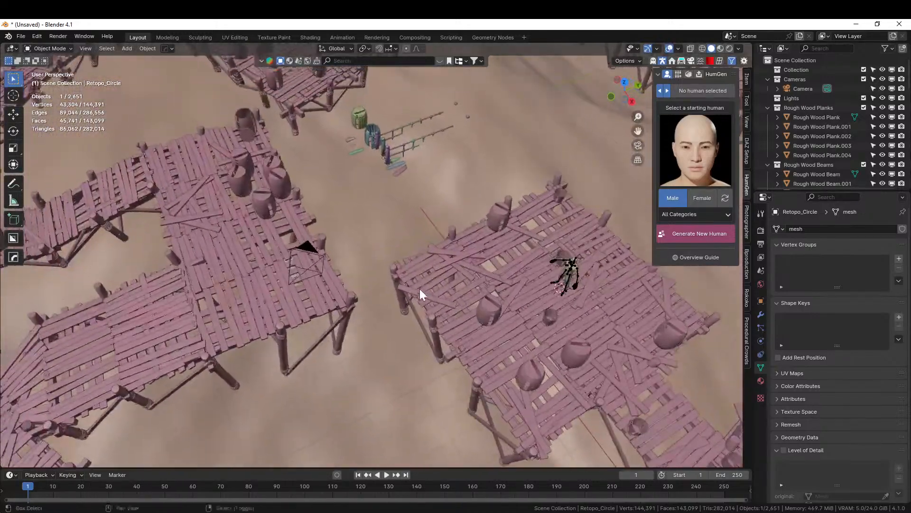
click(454, 257)
key(Tab)
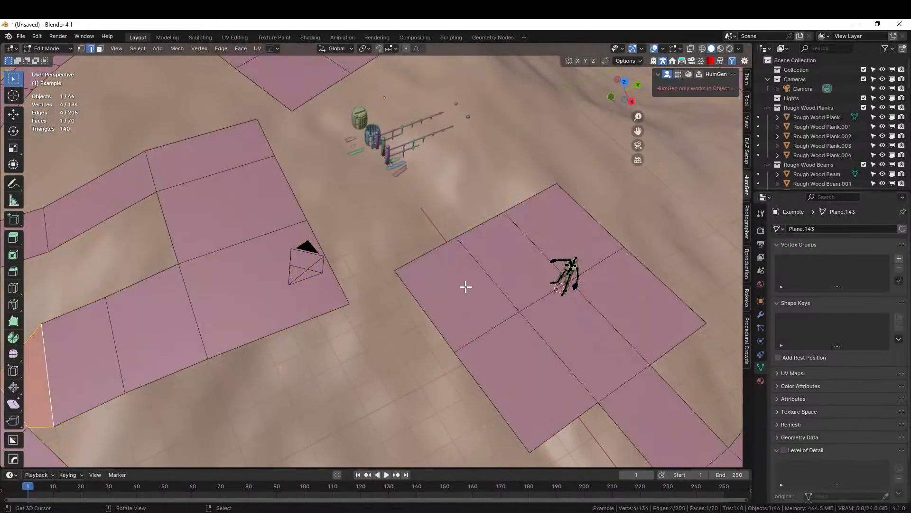
key(KP_7)
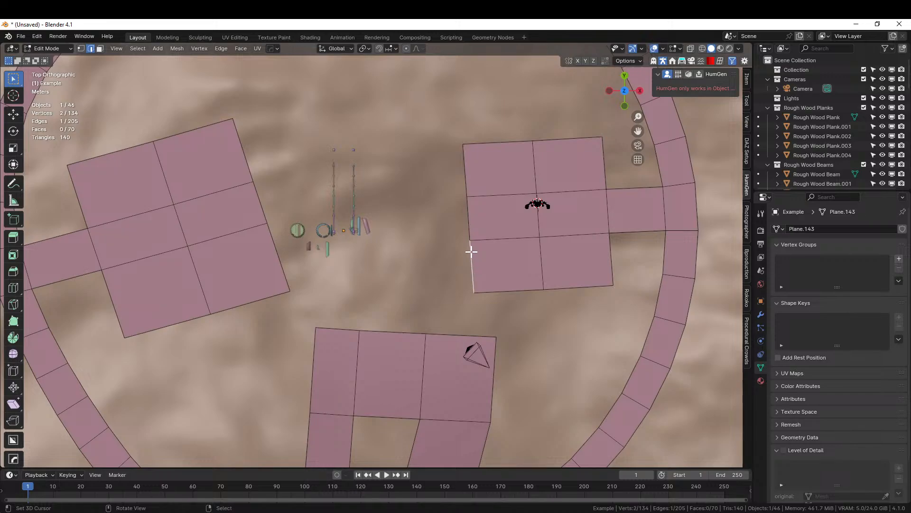
ctrl+click(467, 166)
key(o)
click(422, 48)
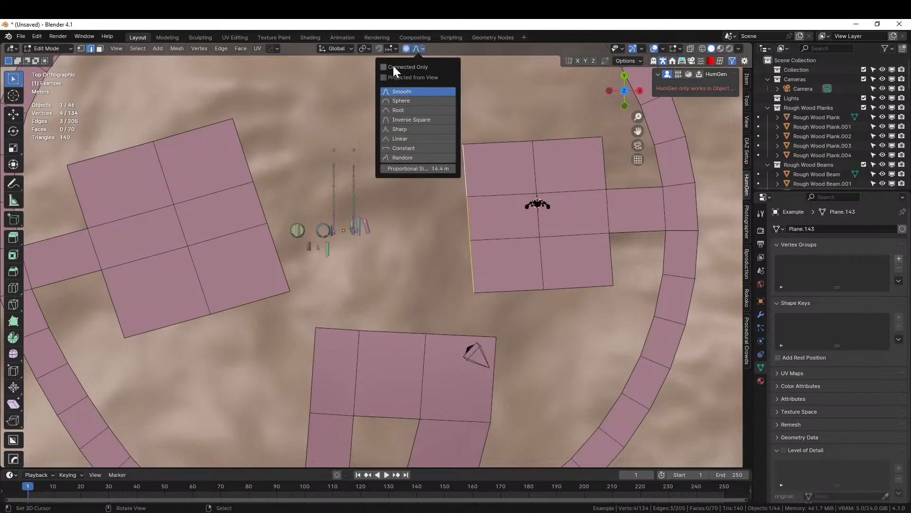
key(g)
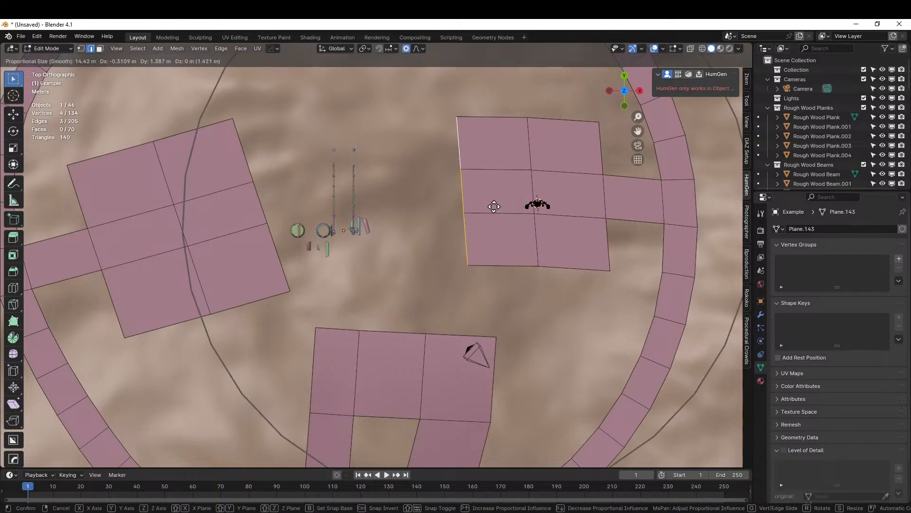
click(470, 194)
- Fill a face between the facing edges of the human's platform and the neighbouring raised platform
middle_drag(489, 309, 438, 296)
click(372, 338)
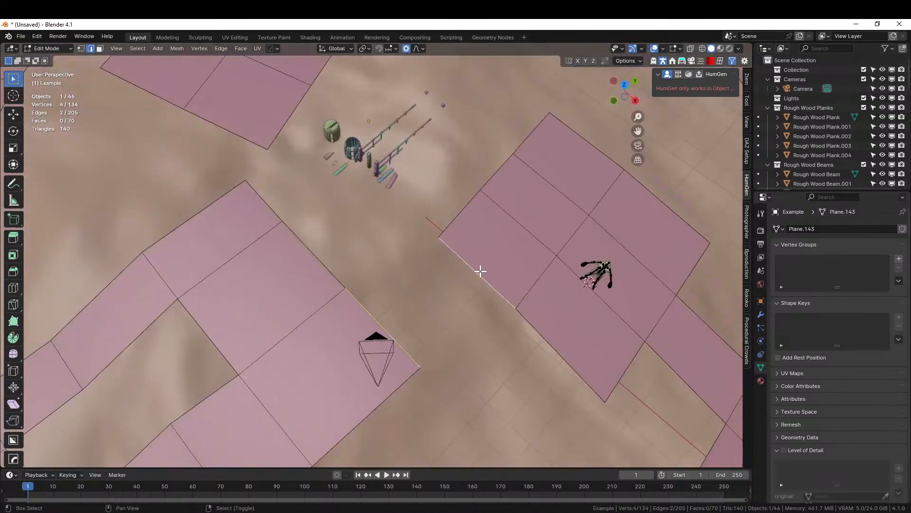
key(f)
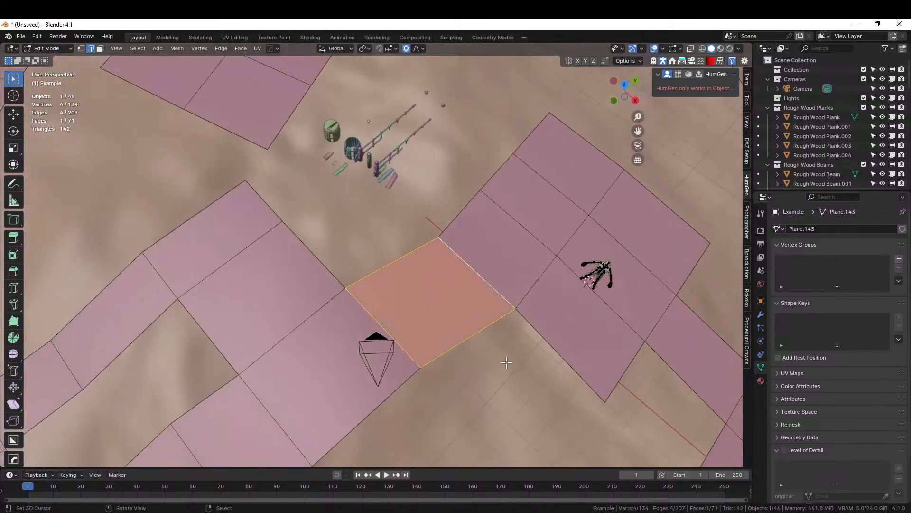
- Assign the Bridge material to the new connecting face and leave edit mode to review the generated bridge
right_click(444, 314)
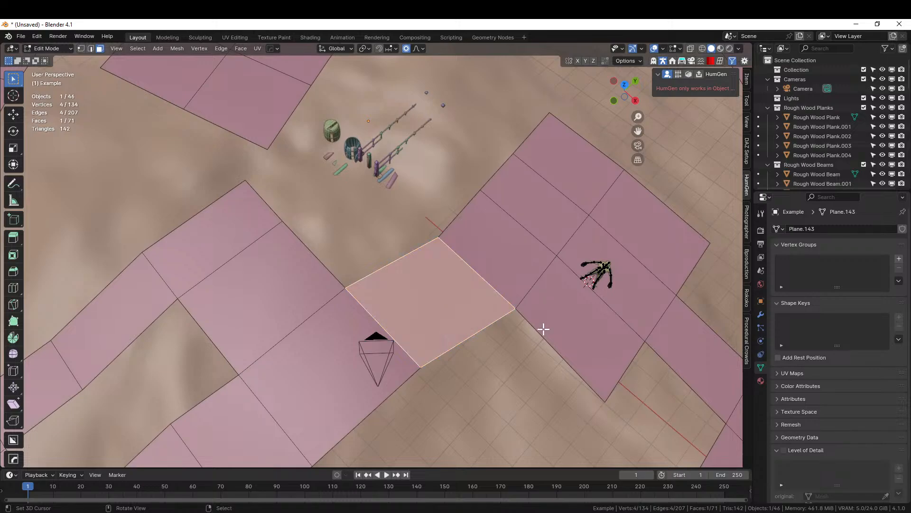
click(761, 382)
click(788, 241)
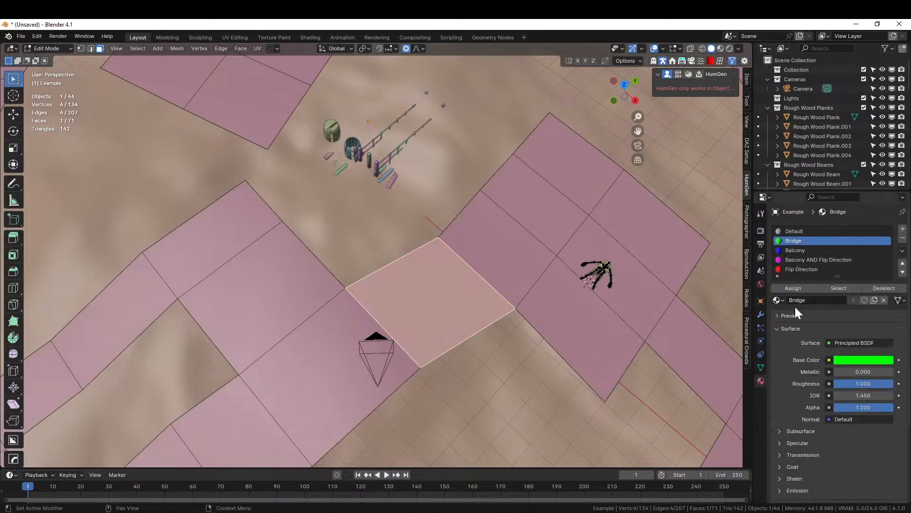
click(802, 288)
key(Tab)
middle_drag(449, 306, 416, 393)
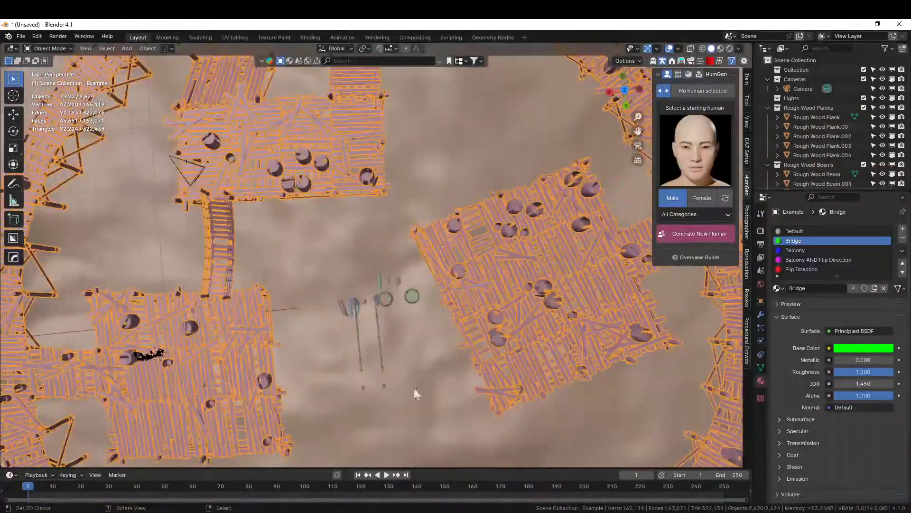
middle_drag(453, 353, 357, 332)
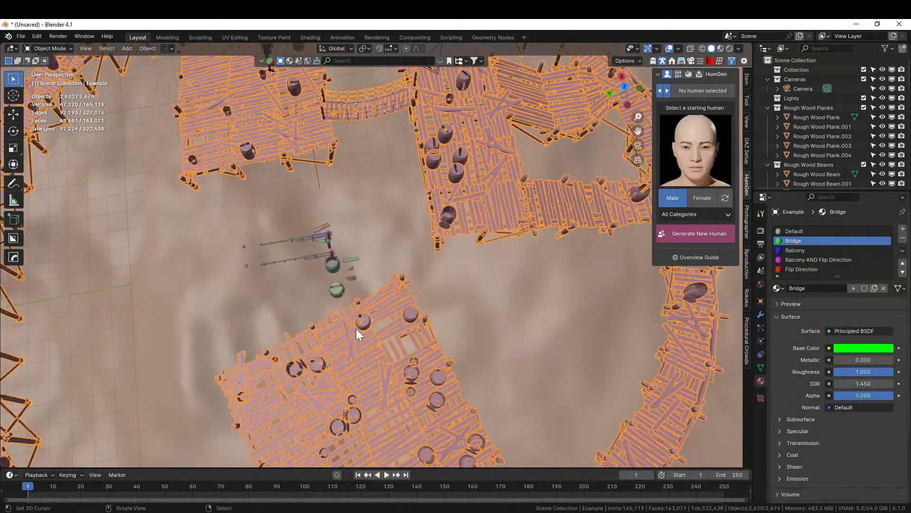
- Fill a face between the large unconnected platform's corner edge and the facing end edge of the raised platform
key(Tab)
click(419, 313)
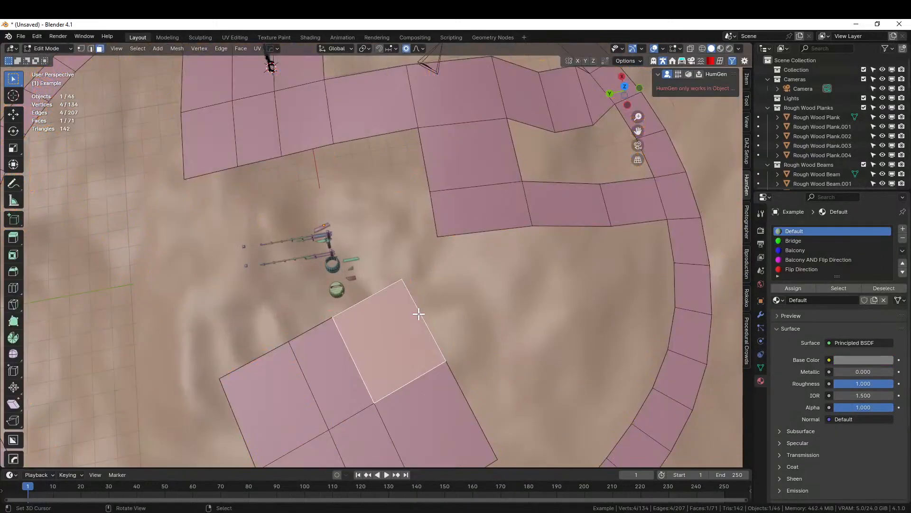
key(2)
click(441, 325)
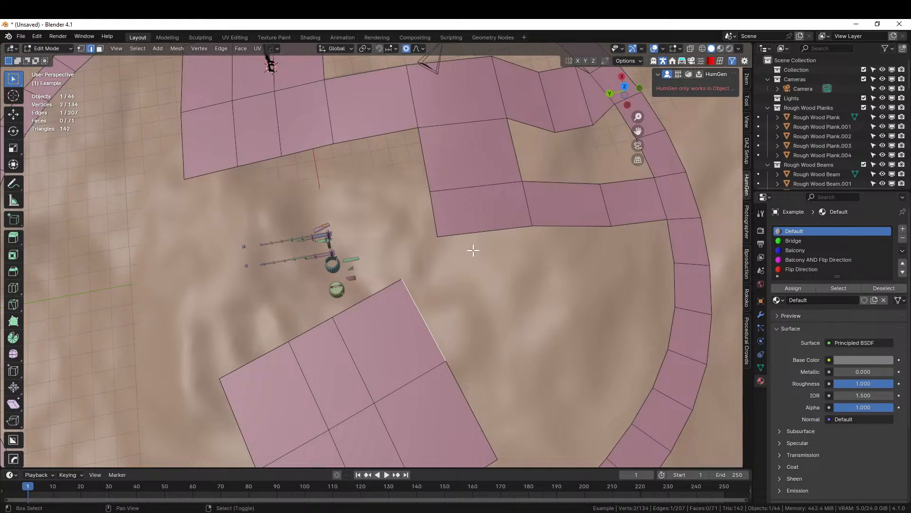
key(f)
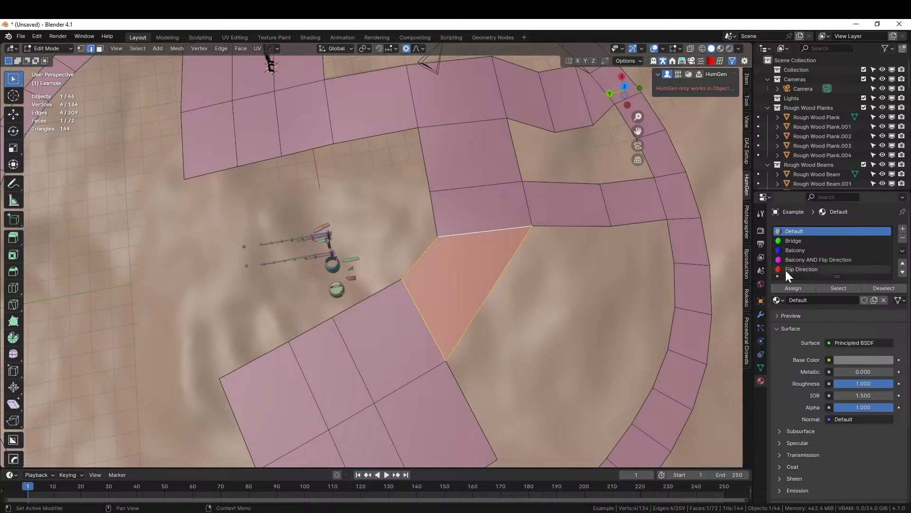
- Assign the Bridge material to the new connecting face and leave edit mode to review the walkway from several angles
click(789, 241)
click(793, 289)
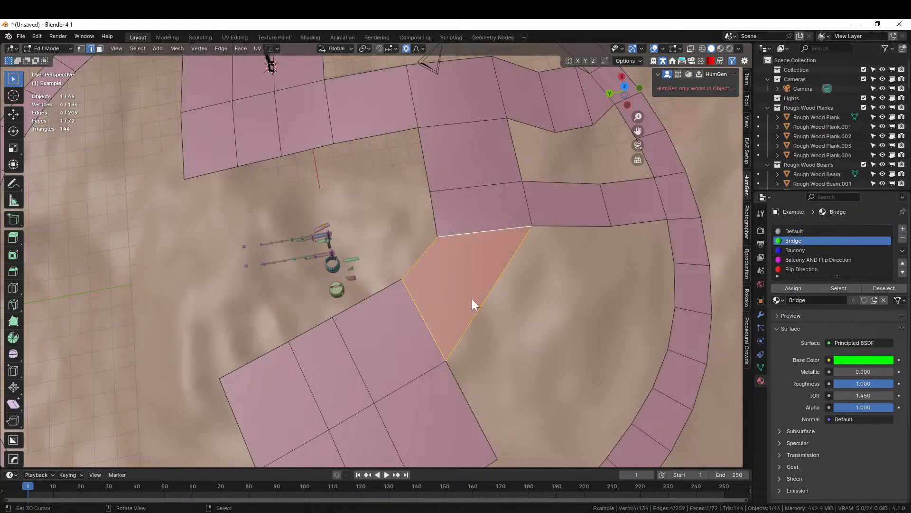
key(Tab)
middle_drag(472, 298, 185, 233)
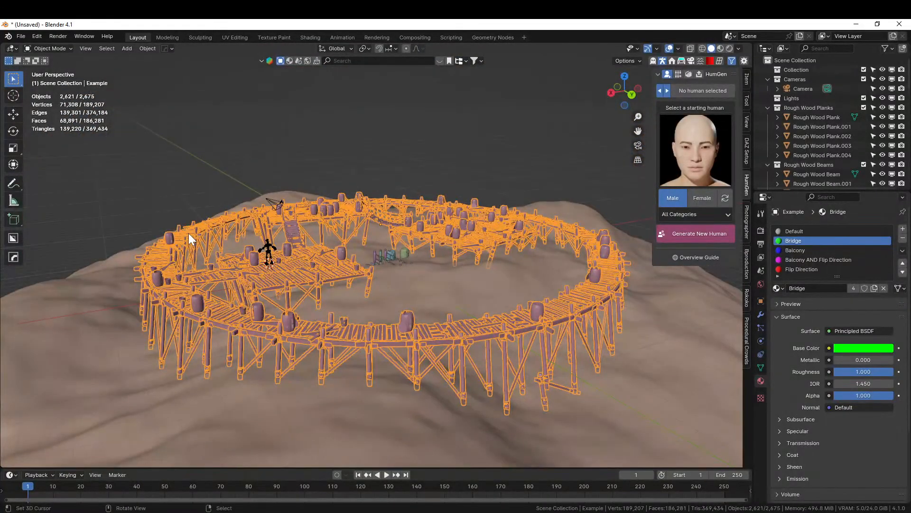
middle_drag(328, 248, 270, 346)
scroll(363, 356, up, 2)
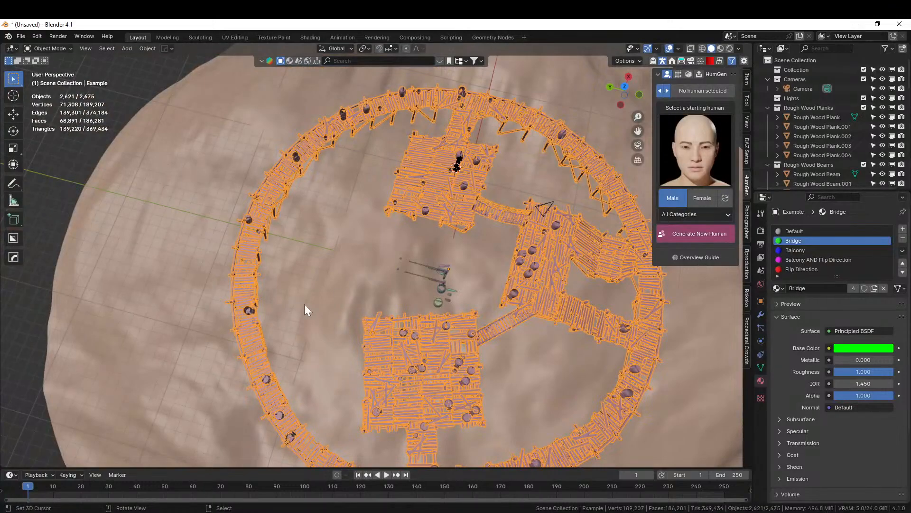
middle_drag(305, 305, 343, 332)
- Extrude the large platform's corner edge toward the ring's centre in top view to add one more face
right_click(351, 324)
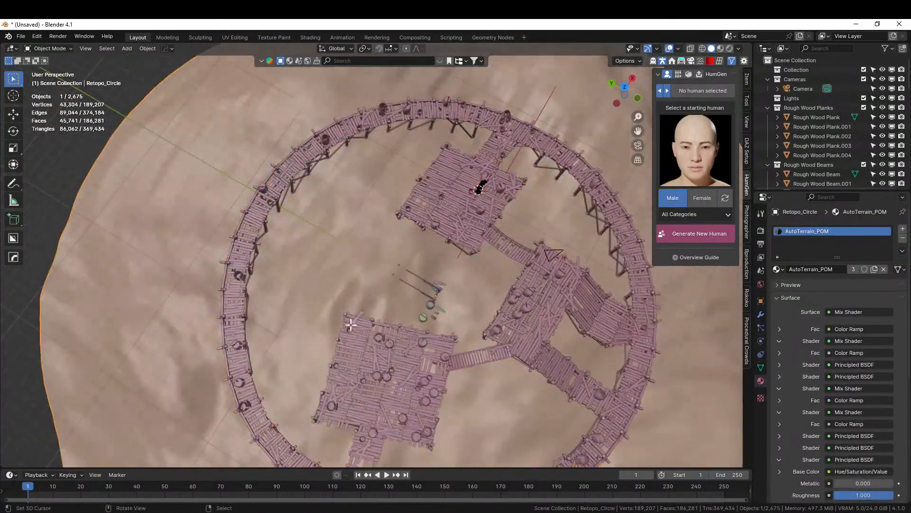
key(Tab)
key(Tab)
right_click(360, 338)
key(Tab)
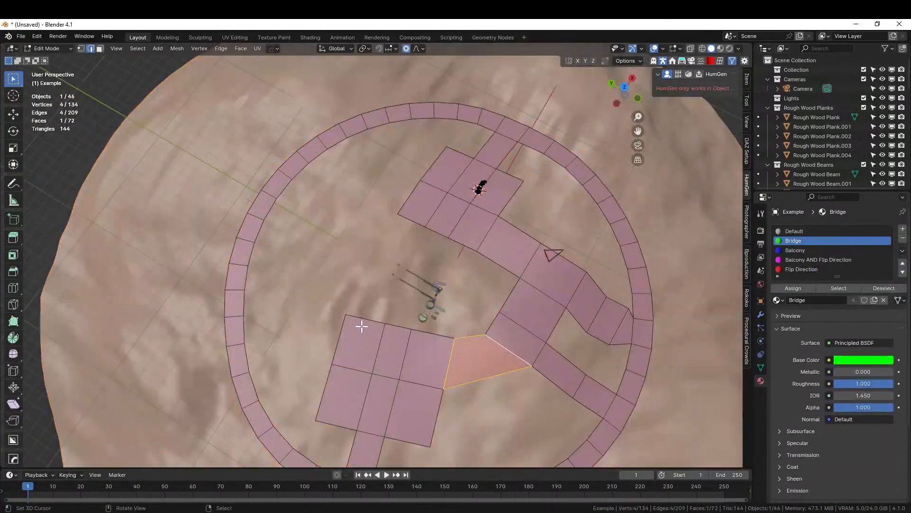
right_click(362, 317)
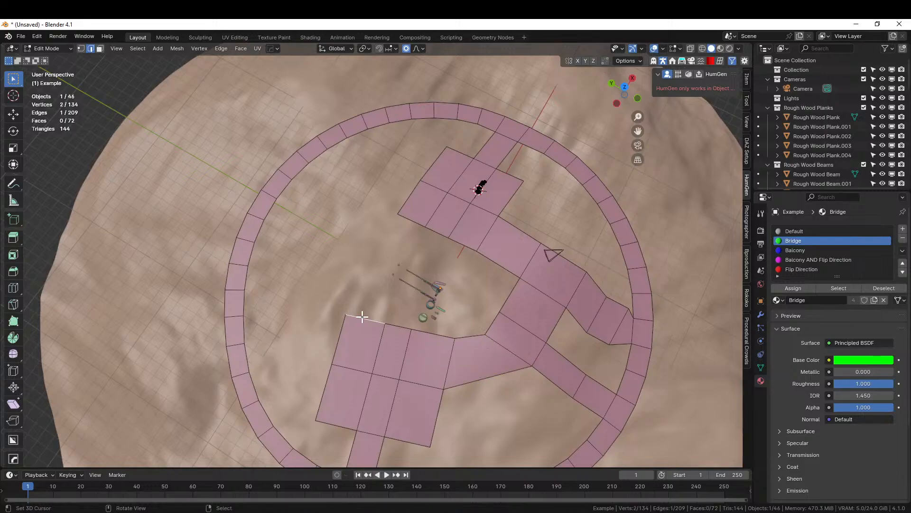
key(KP_7)
key(e)
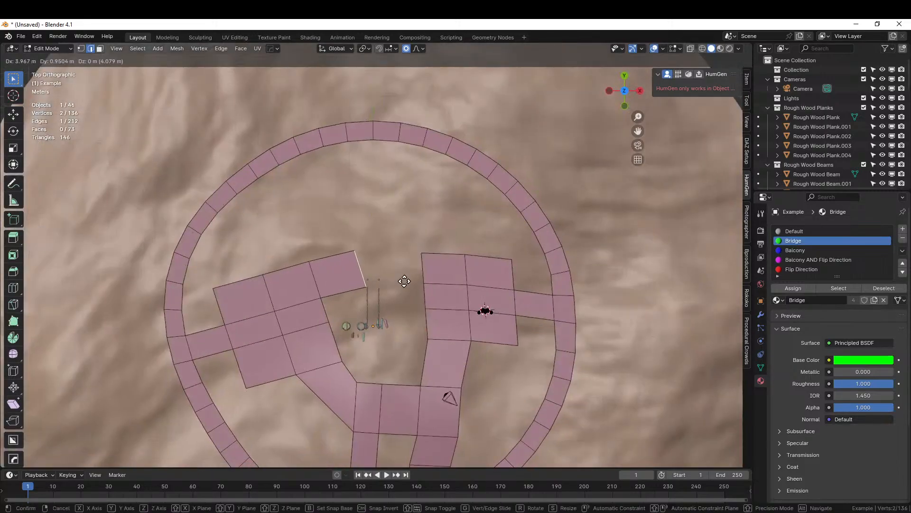
click(414, 278)
- Extrude the side edge of the added face about 4.5 m toward the open part of the ring
middle_drag(383, 275, 470, 212)
key(e)
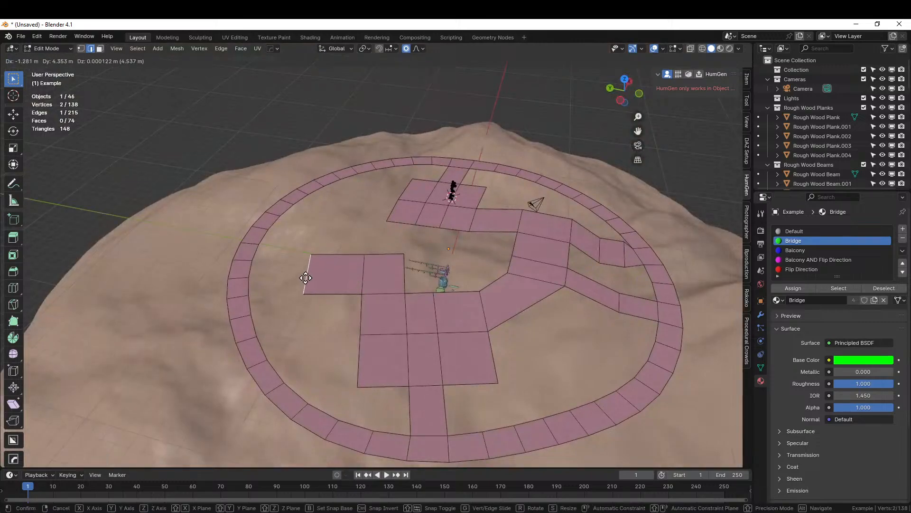
click(308, 275)
mouse_move(309, 275)
middle_down()
mouse_move(309, 242)
mouse_move(314, 272)
middle_up()
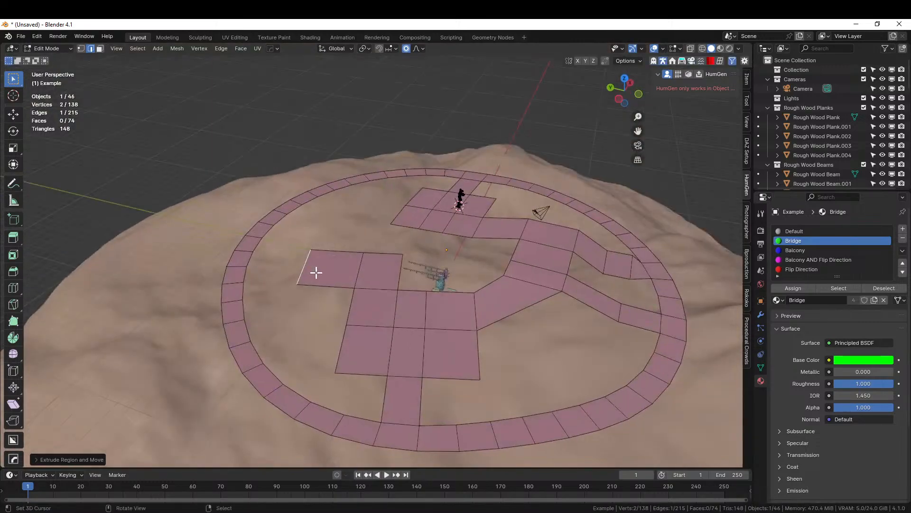
- Duplicate the end face of the platform extension and raise the copy straight up along Z
key(3)
click(325, 268)
key(shift+d)
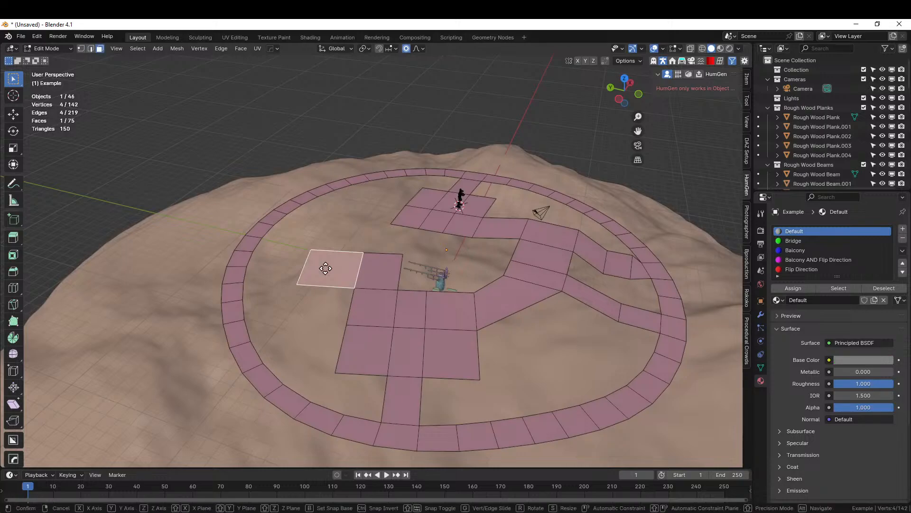
key(z)
click(323, 237)
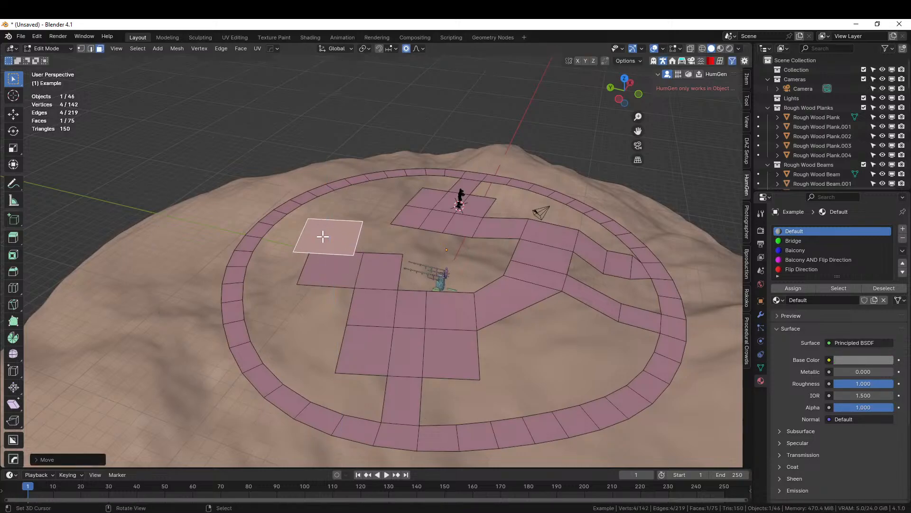
- Turn off proportional editing and move the raised face about 1.4 m away from the platform in top view
key(o)
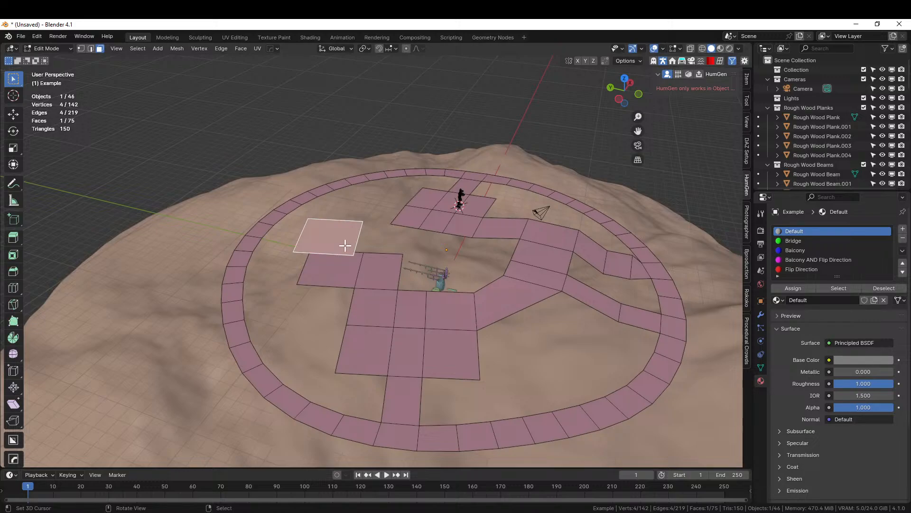
middle_drag(345, 245, 354, 305)
key(KP_7)
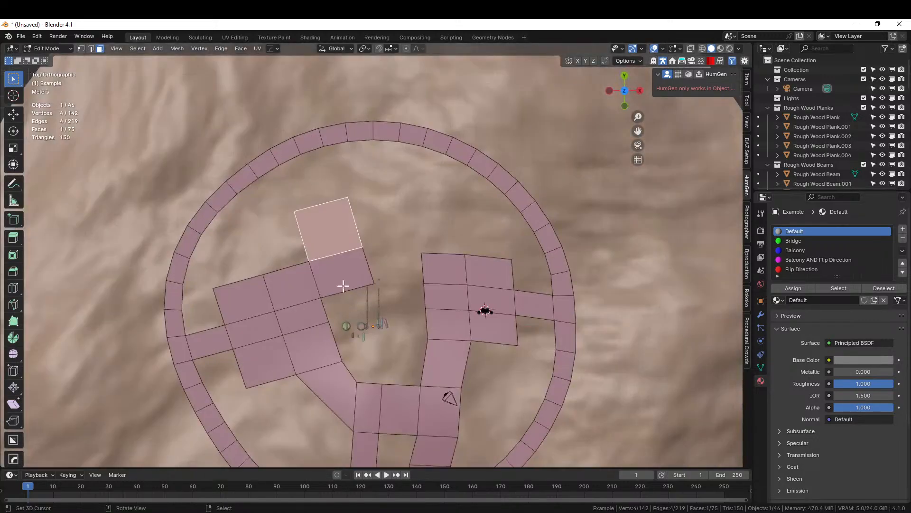
key(g)
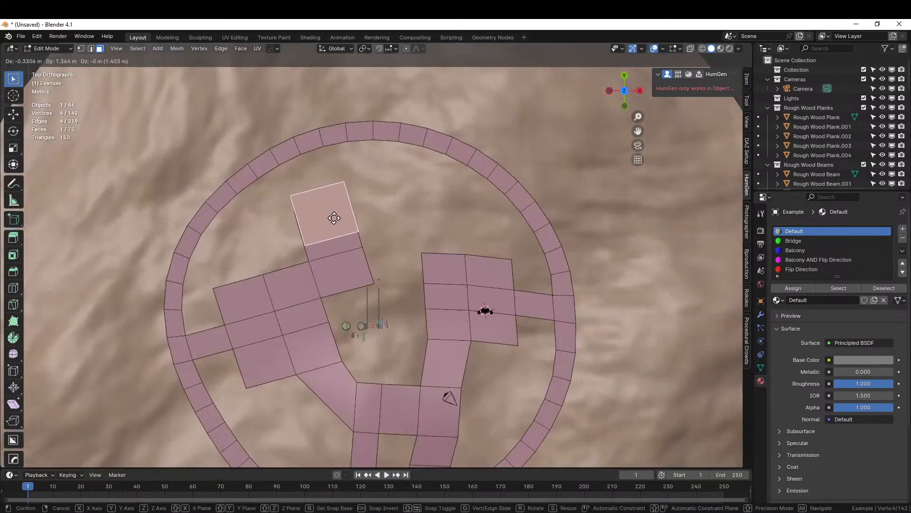
click(333, 218)
- Fill a sloped face between the raised face's near edge and the lower extension, and check the generated result in object mode
middle_drag(334, 218, 323, 234)
key(2)
click(291, 207)
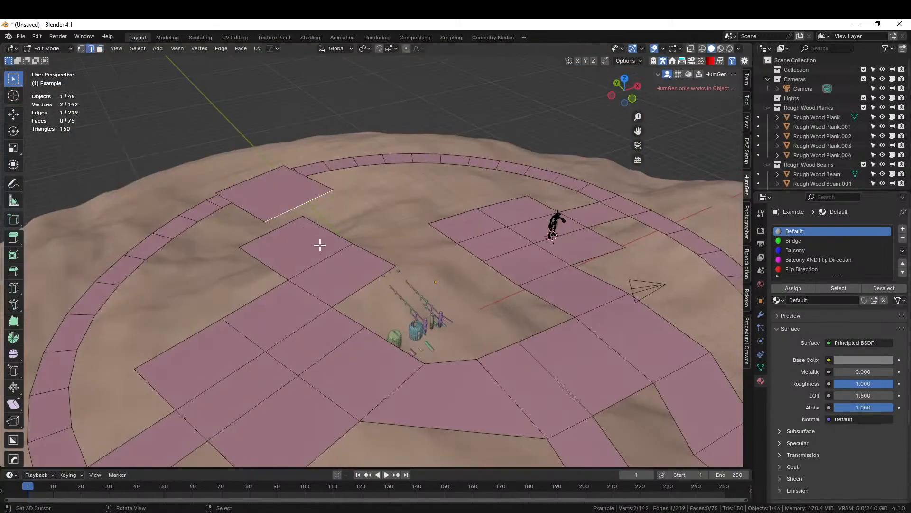
middle_drag(317, 253, 468, 338)
key(Tab)
key(a)
key(Tab)
key(Tab)
- Shift the raised face sideways in top view and leave edit mode to review the generated upper platform and stairs
key(Tab)
key(KP_7)
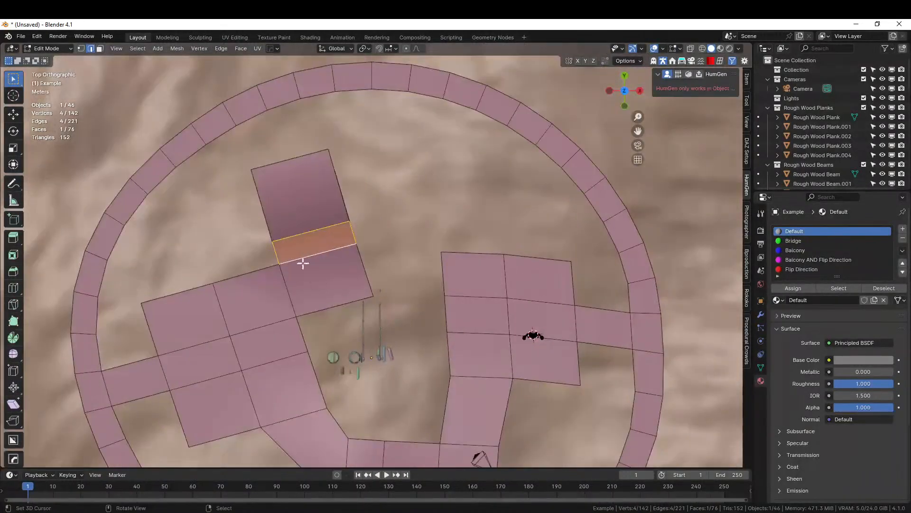
key(3)
click(312, 189)
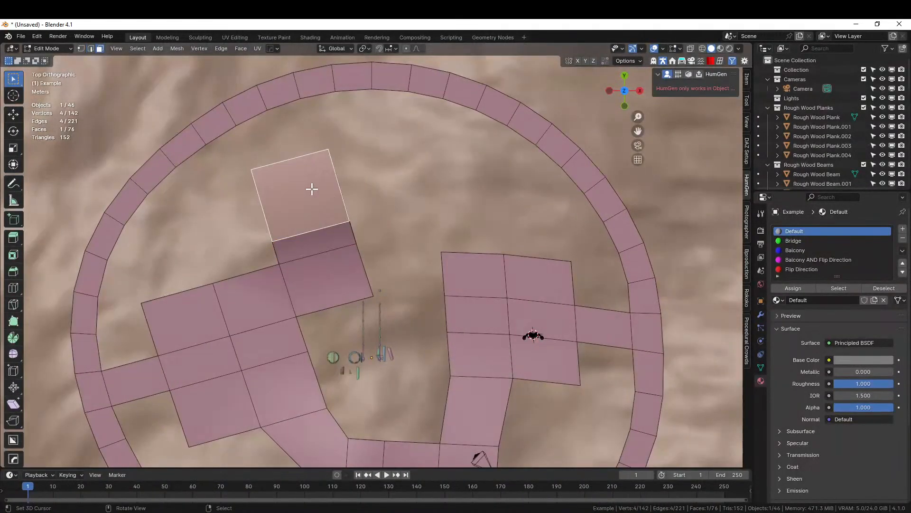
key(g)
click(303, 191)
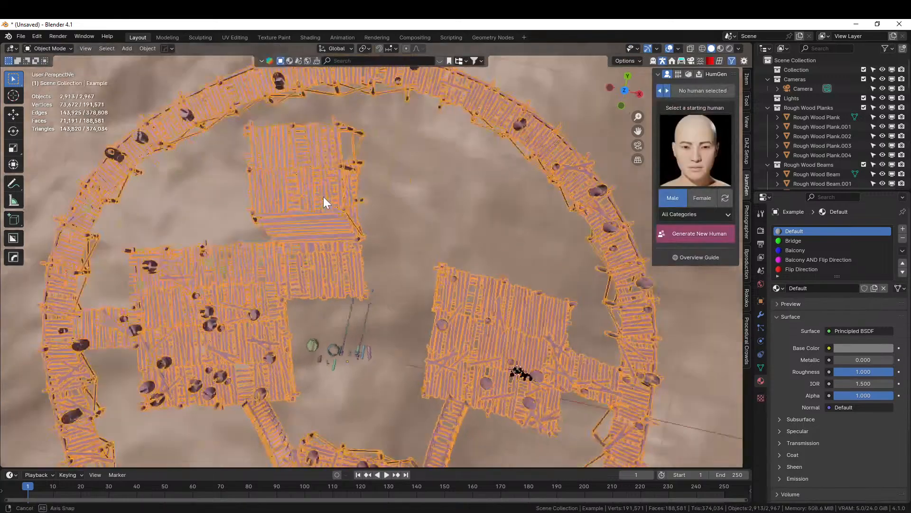
middle_drag(324, 197, 408, 291)
- Fill a face between the lower extension's end edge and the nearest inner edge of the ring
key(Tab)
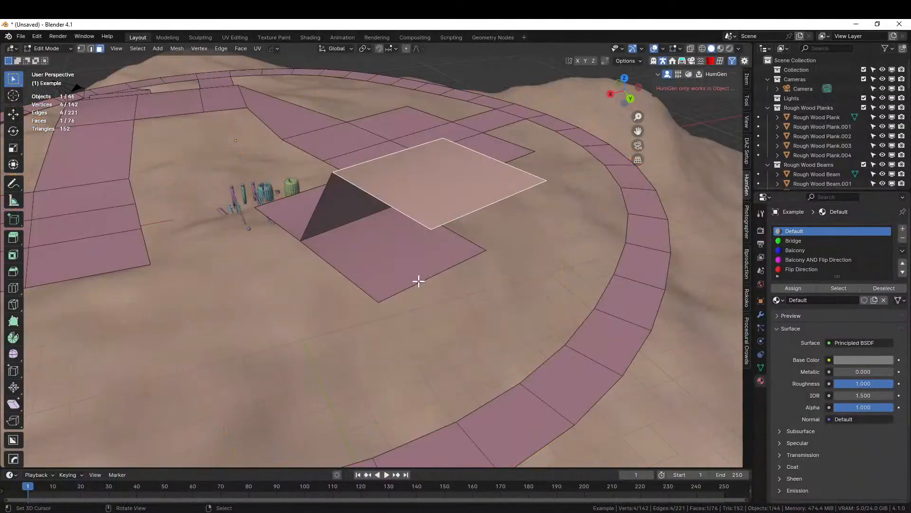
key(2)
click(425, 284)
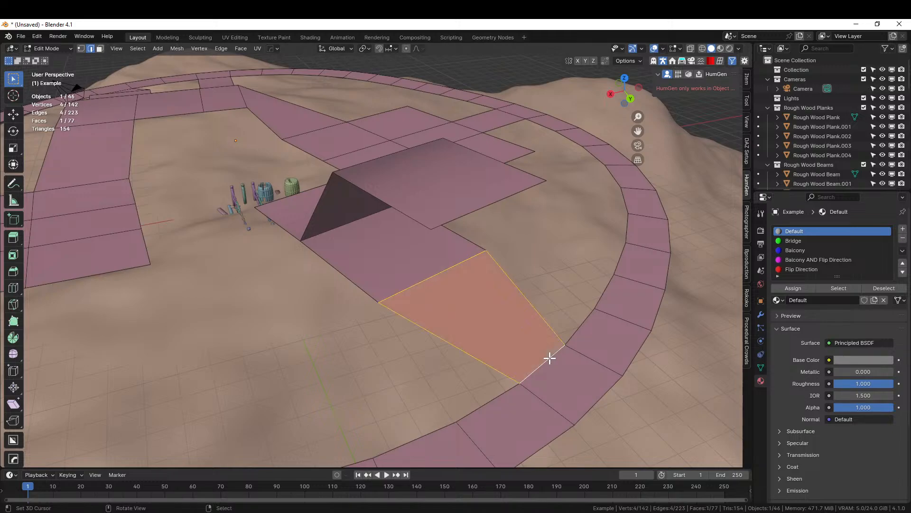
- Assign the Bridge material to the face joining the lower extension to the ring, and inspect the bridge in object mode
key(3)
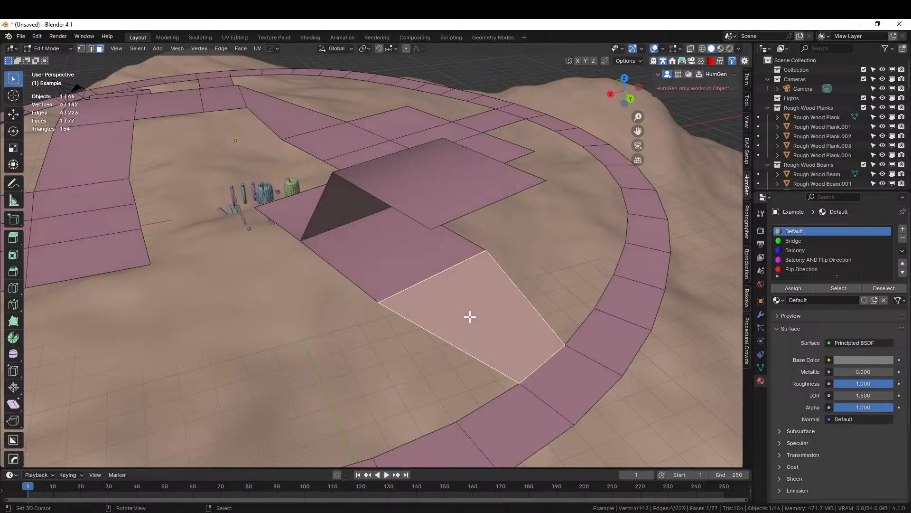
click(788, 241)
click(790, 289)
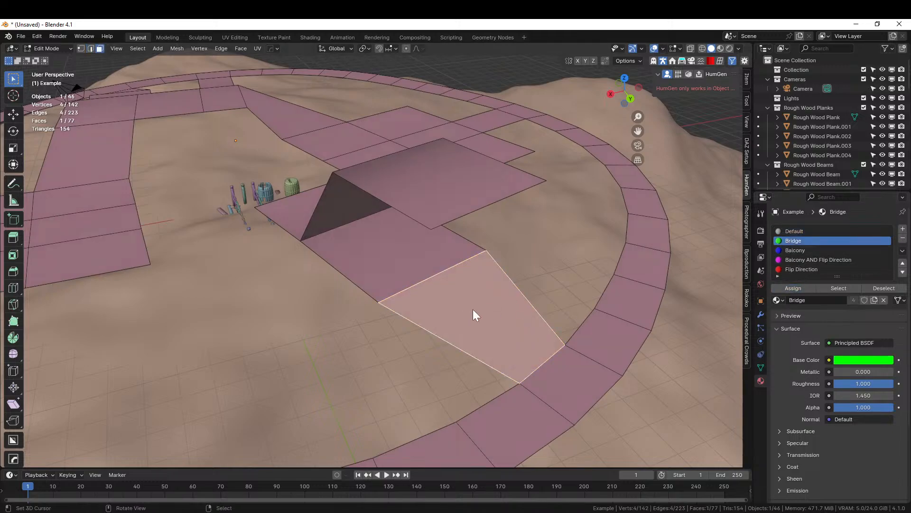
key(Tab)
middle_drag(456, 316, 496, 306)
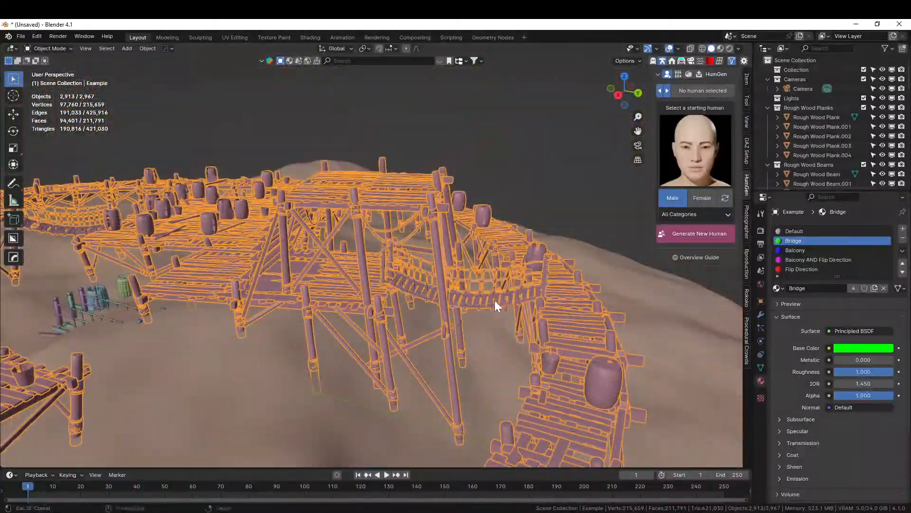
scroll(443, 306, up, 2)
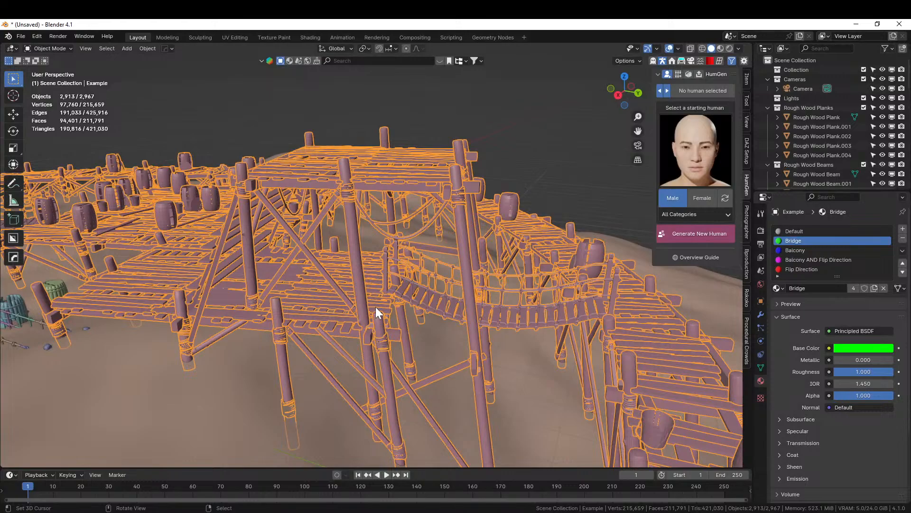
- Raise the lower extension's end face slightly along Z and review the generated platform in object mode
key(Tab)
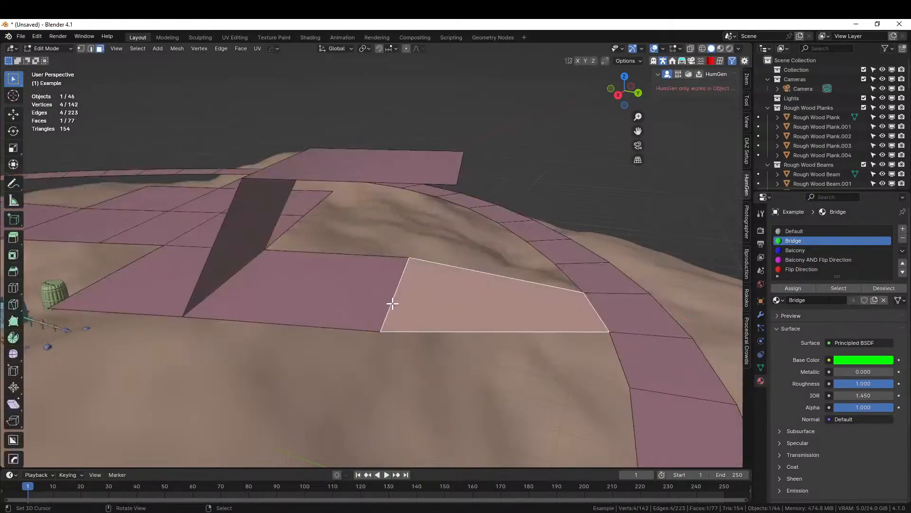
click(313, 308)
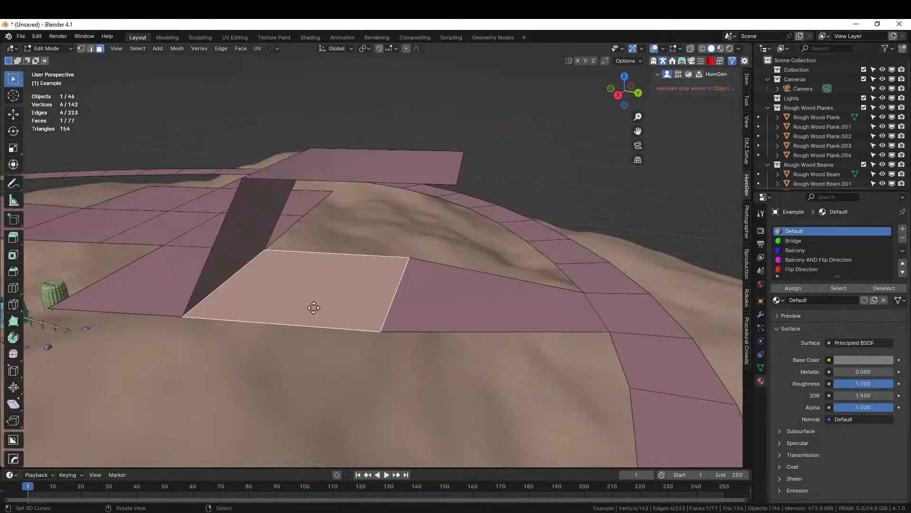
key(z)
click(321, 285)
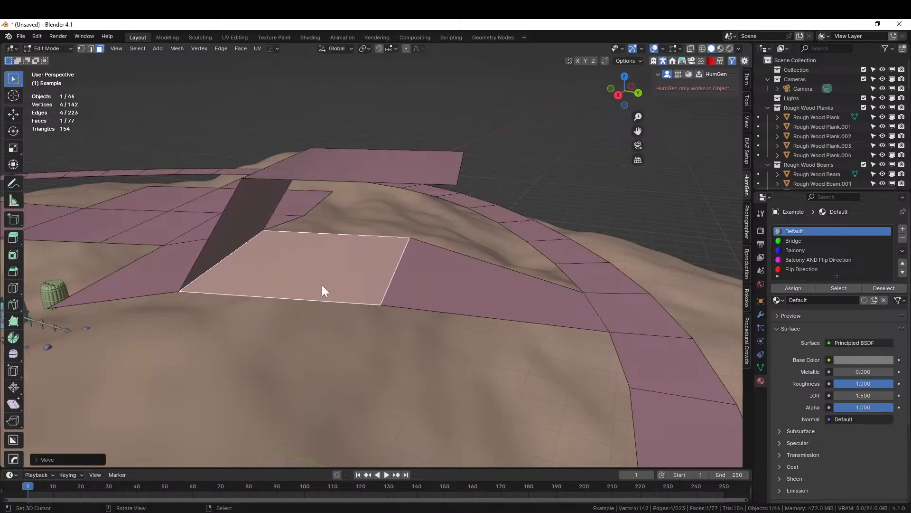
key(Tab)
middle_drag(322, 285, 196, 308)
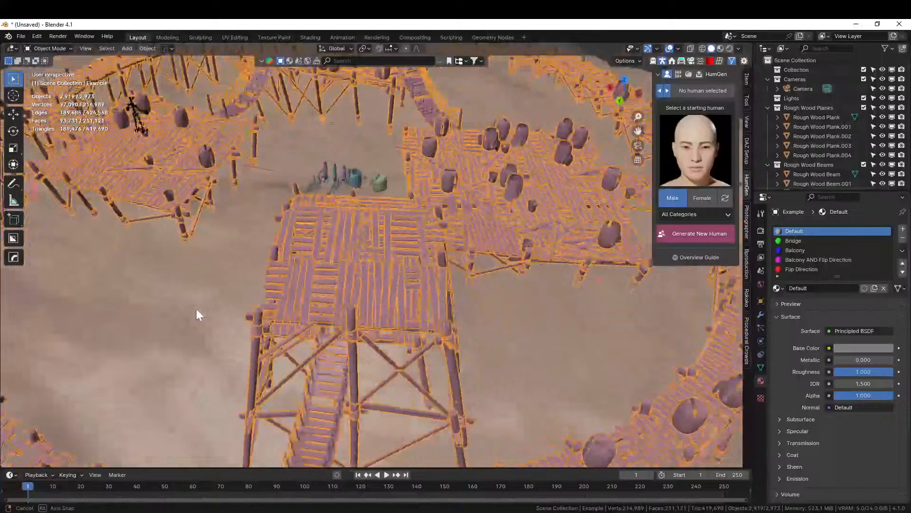
- Extrude the inner side edge of the upper platform outward in top view to widen it with another face
right_click(325, 279)
right_click(326, 279)
key(Tab)
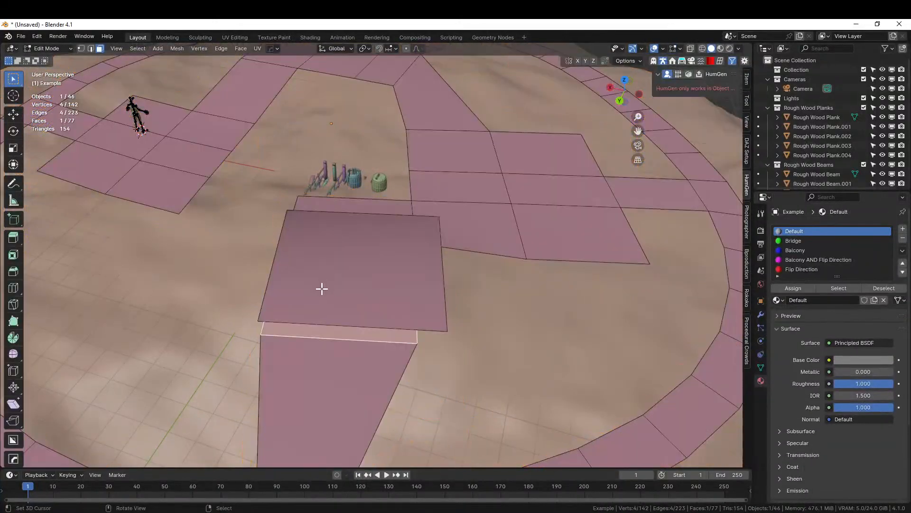
middle_drag(322, 288, 368, 317)
key(2)
click(368, 330)
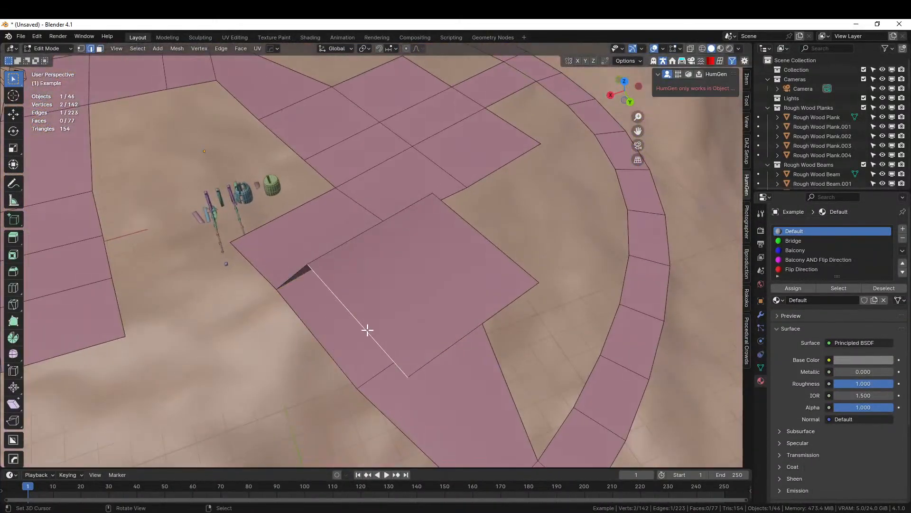
key(KP_7)
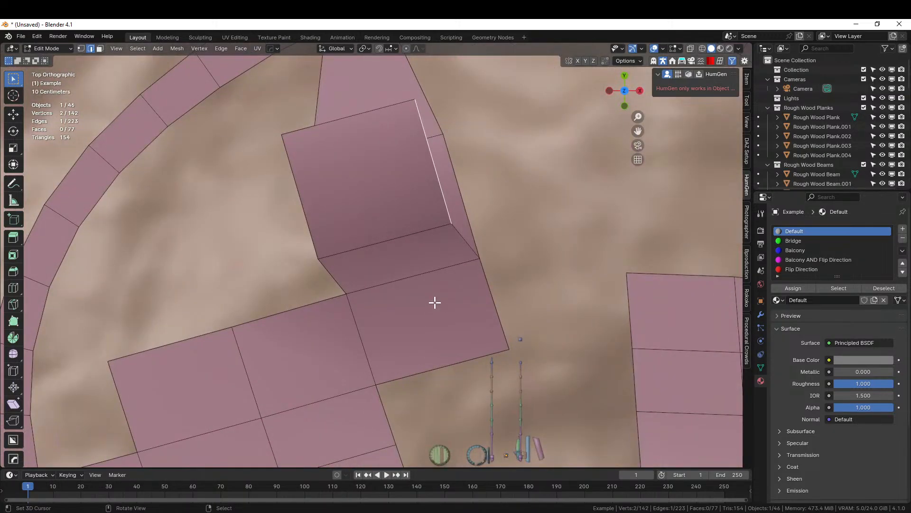
key(e)
click(498, 285)
shift+middle_drag(498, 284, 509, 329)
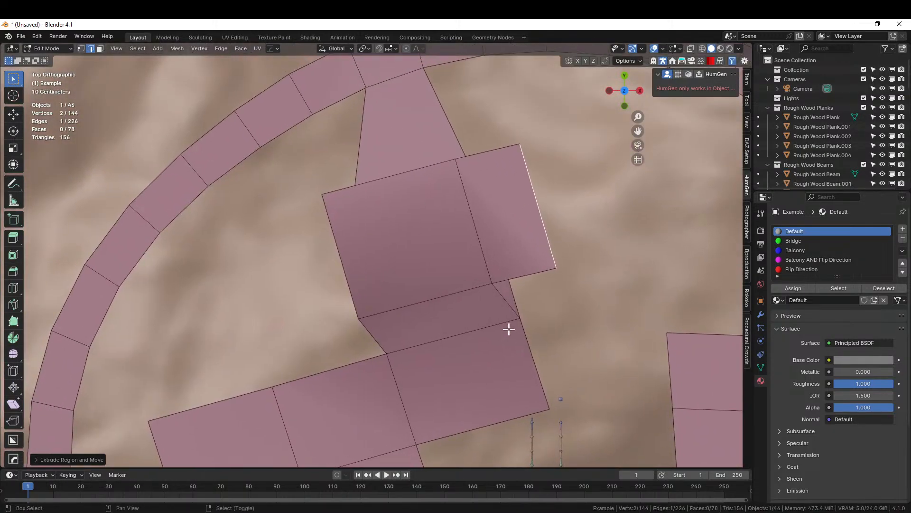
- Extrude the upper platform's far edges and outer side edges outward in top view to add two more strips of border faces
shift+click(425, 169)
key(e)
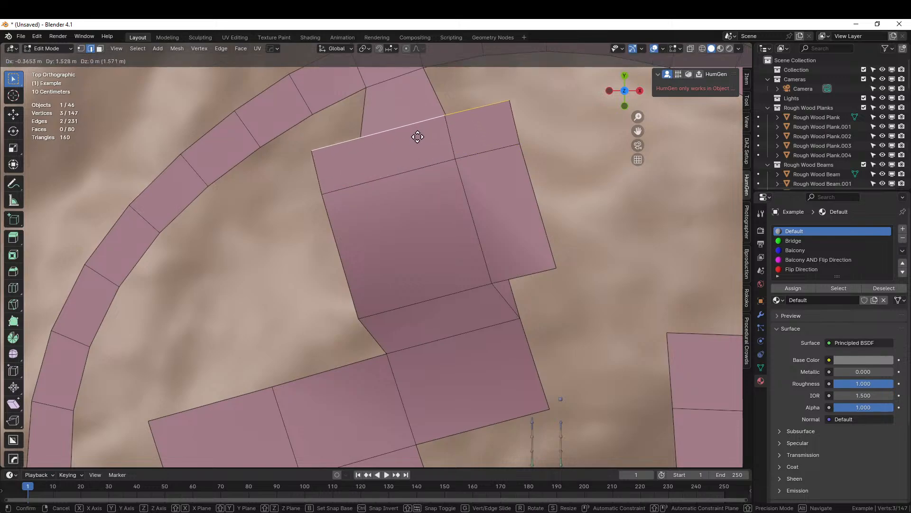
click(416, 130)
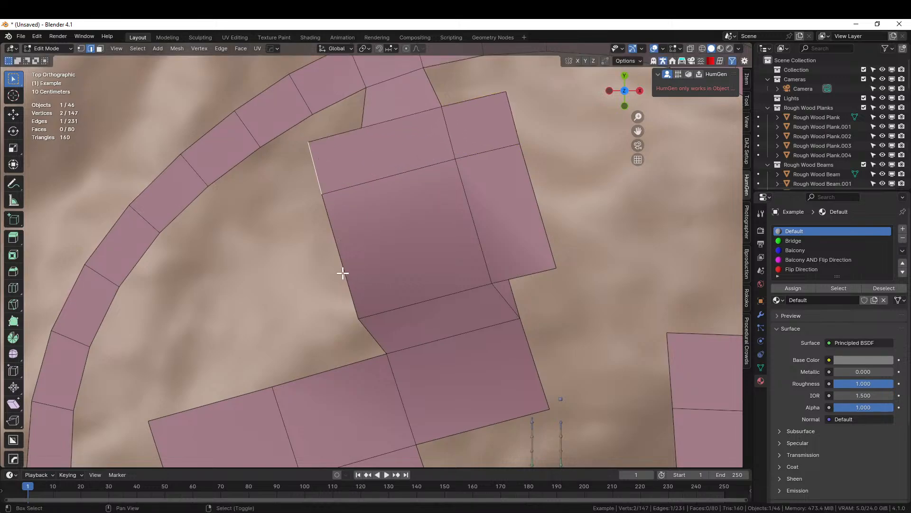
shift+click(342, 273)
key(e)
click(275, 291)
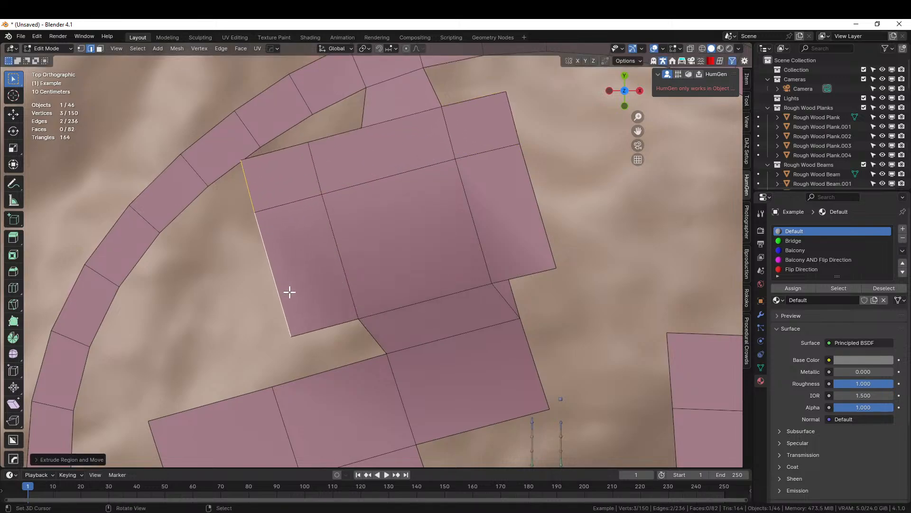
- Assign the Balcony material to the five border faces surrounding three sides of the upper platform
key(3)
right_click(291, 288)
shift+right_click(294, 190)
shift+right_click(364, 161)
shift+right_click(477, 139)
shift+right_click(501, 211)
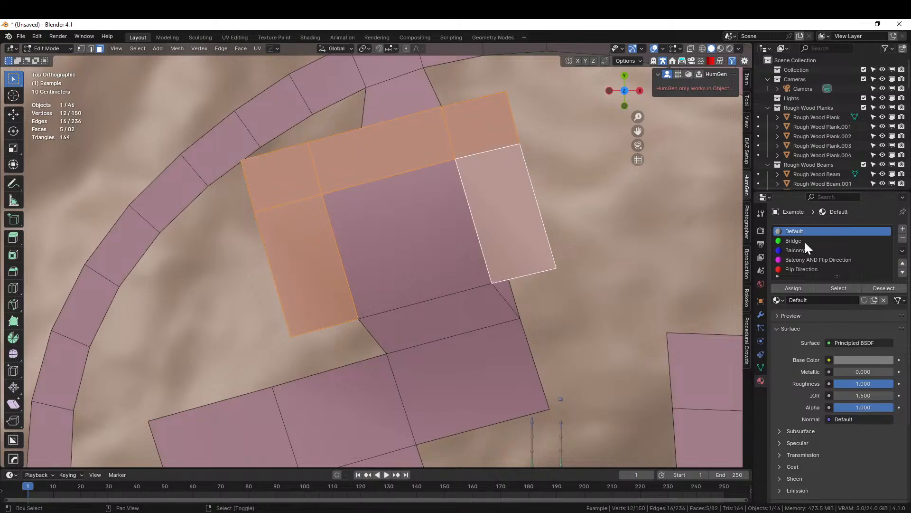
click(799, 250)
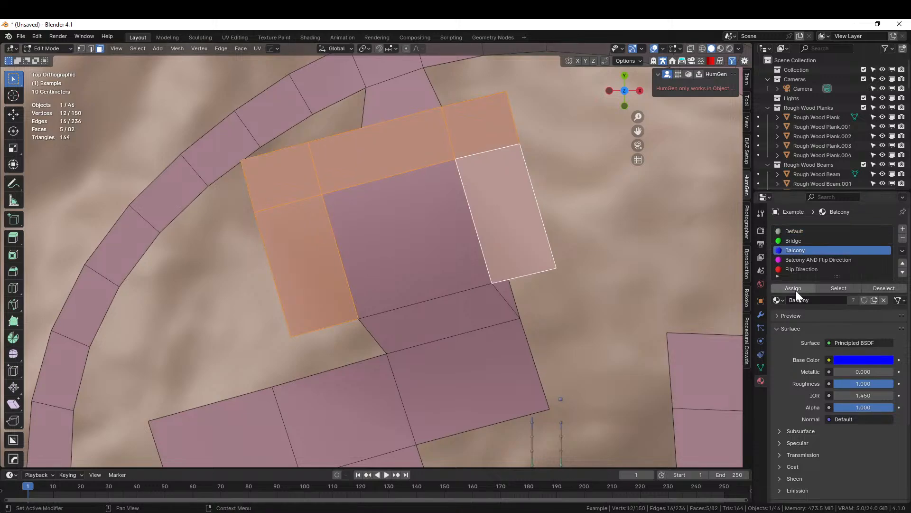
click(793, 288)
- Extrude the outer edges of the upper platform's border 1 m up along Z as railing walls, and review the result in object mode
middle_drag(409, 293, 446, 245)
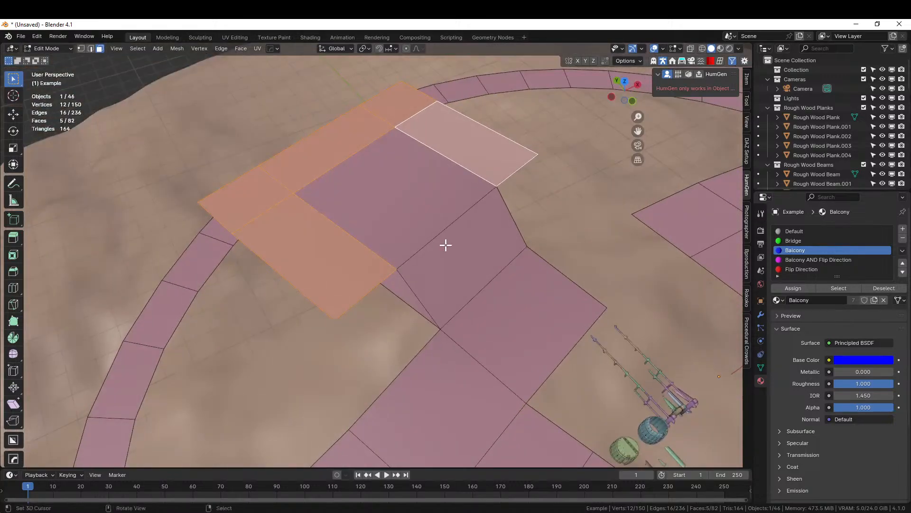
key(2)
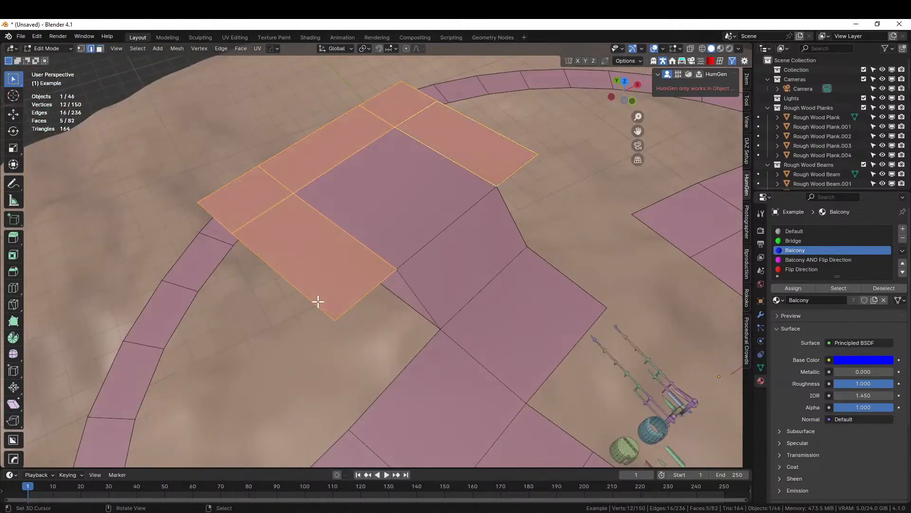
right_click(295, 280)
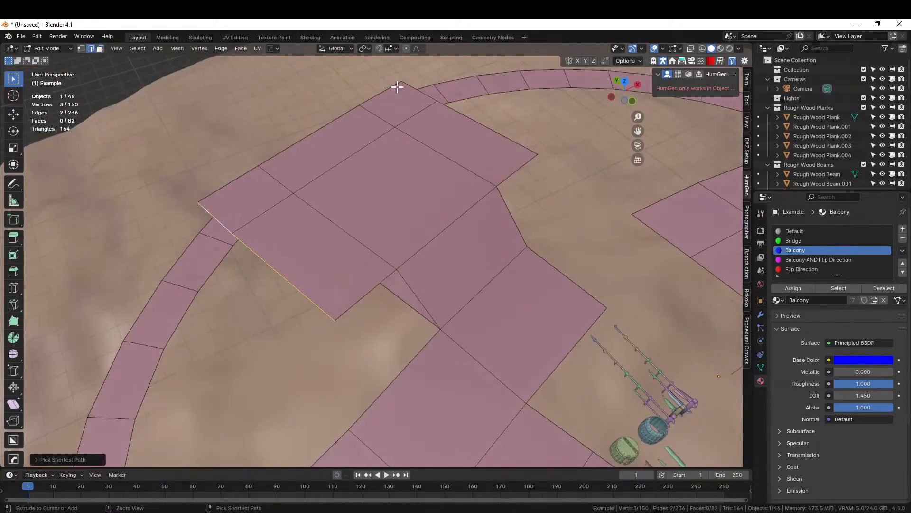
text(e)
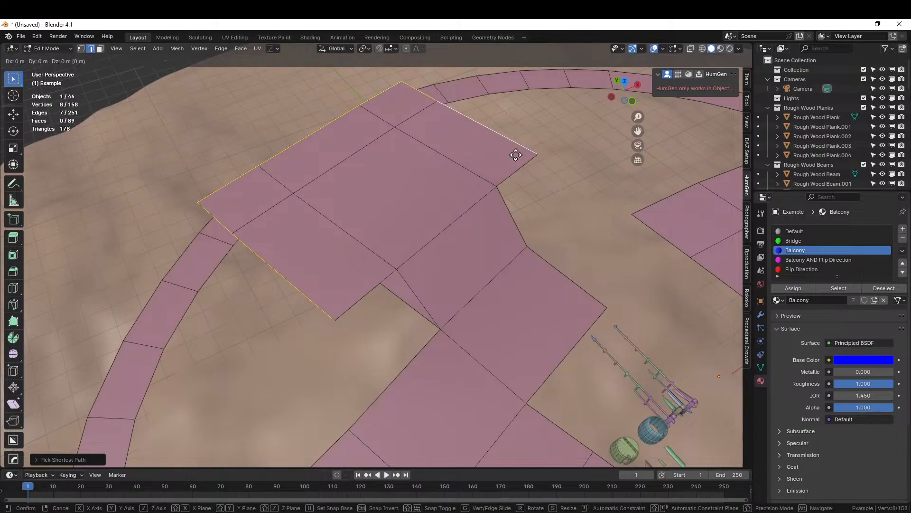
text(z1)
key(Return)
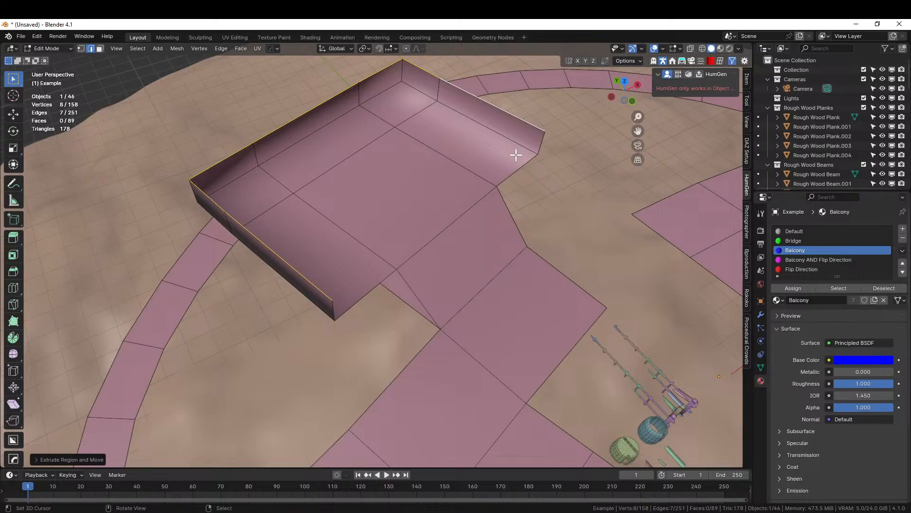
middle_drag(516, 154, 416, 106)
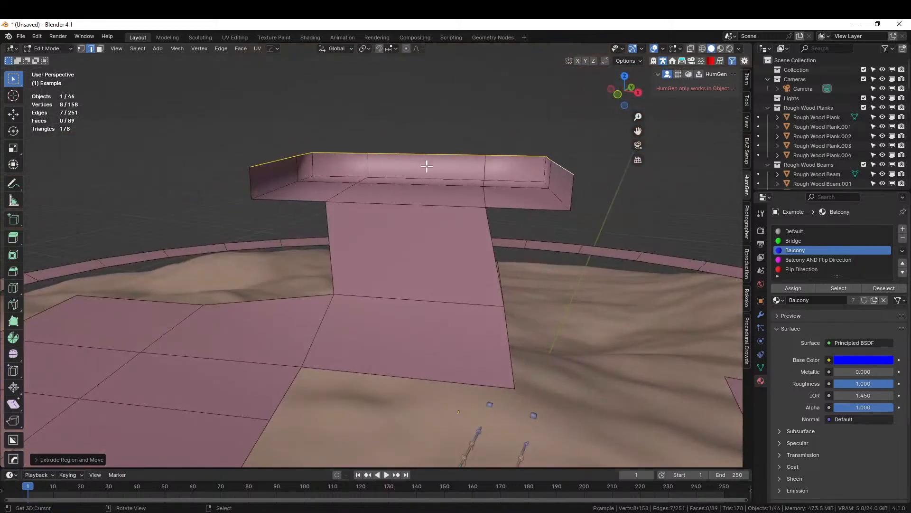
key(Tab)
middle_drag(429, 175, 401, 294)
key(Tab)
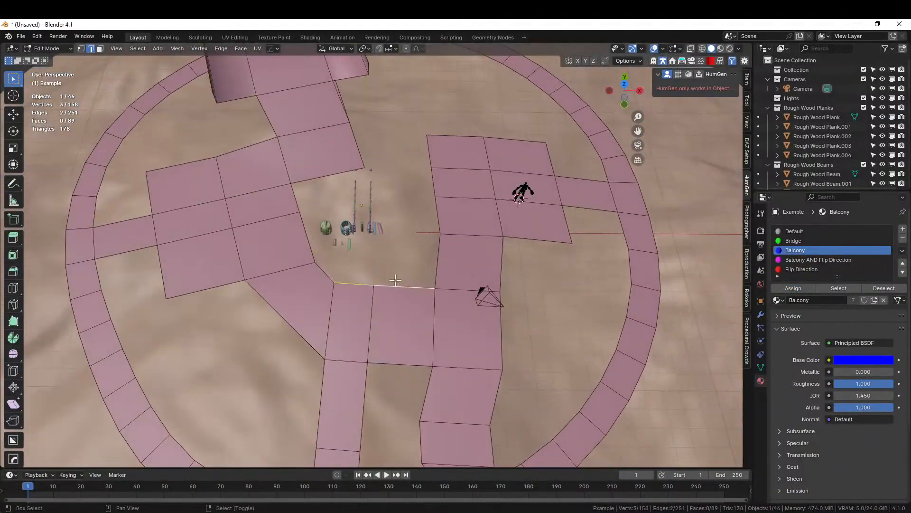
- Extrude the free outer edges of the remaining inner platforms and their connecting stairs 1 m up along Z, and review the walkway in object mode
middle_drag(493, 314, 477, 345)
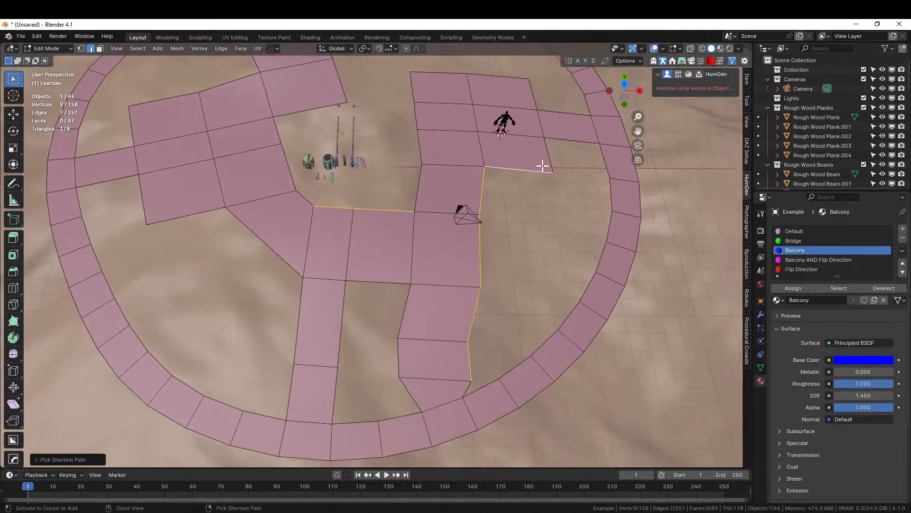
middle_drag(504, 174, 453, 206)
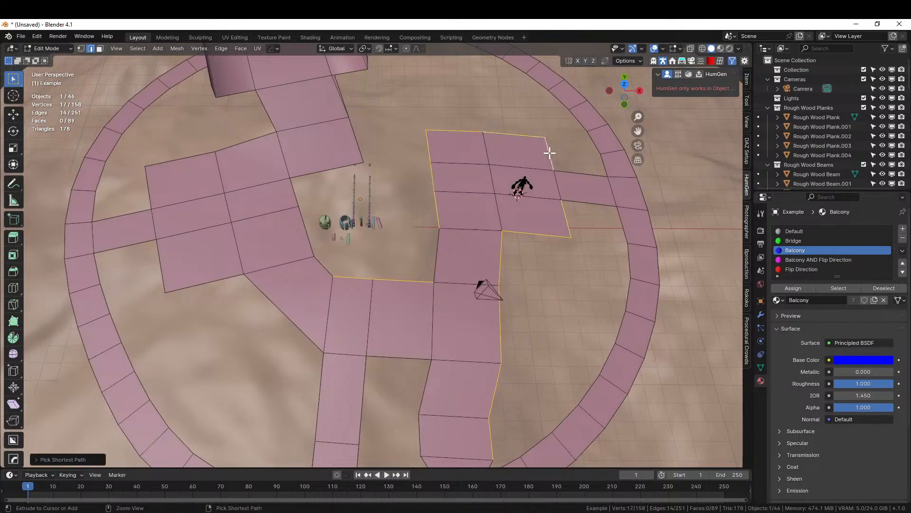
shift+middle_drag(335, 227, 508, 205)
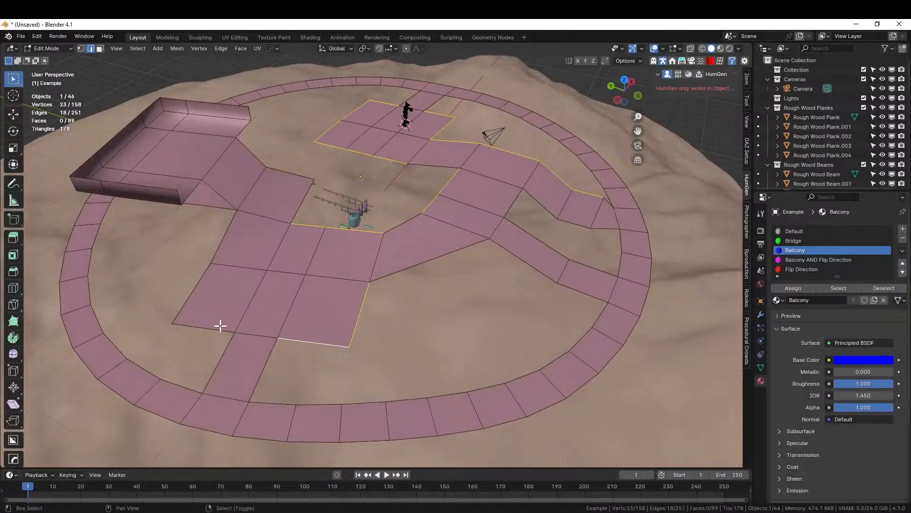
key(e)
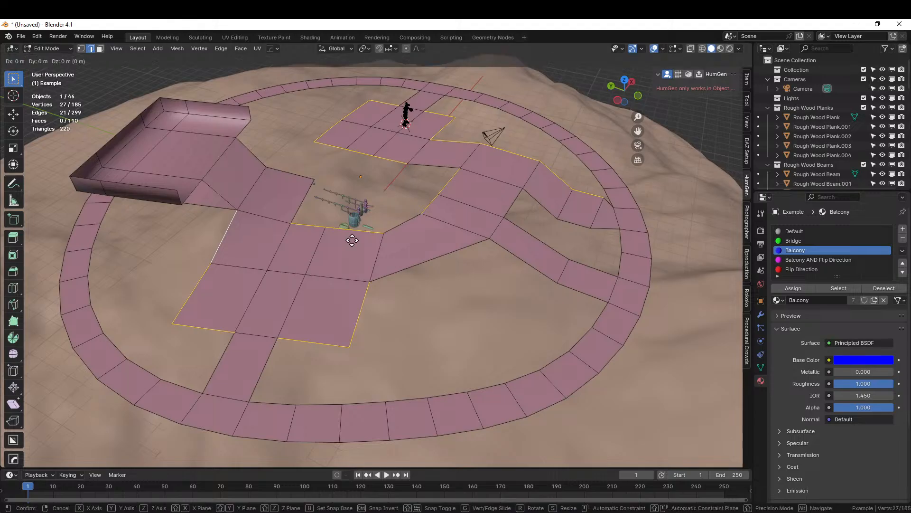
key(z)
key(1)
key(Return)
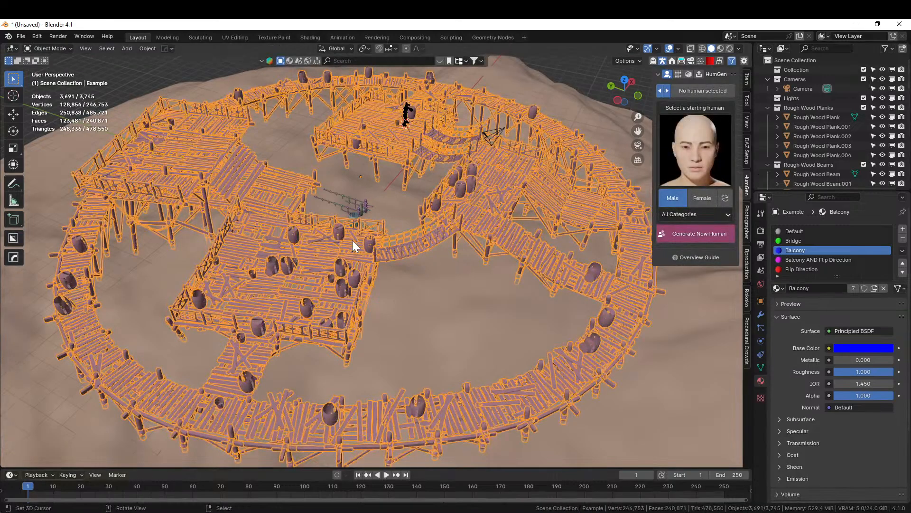
middle_drag(409, 241, 560, 67)
click(544, 96)
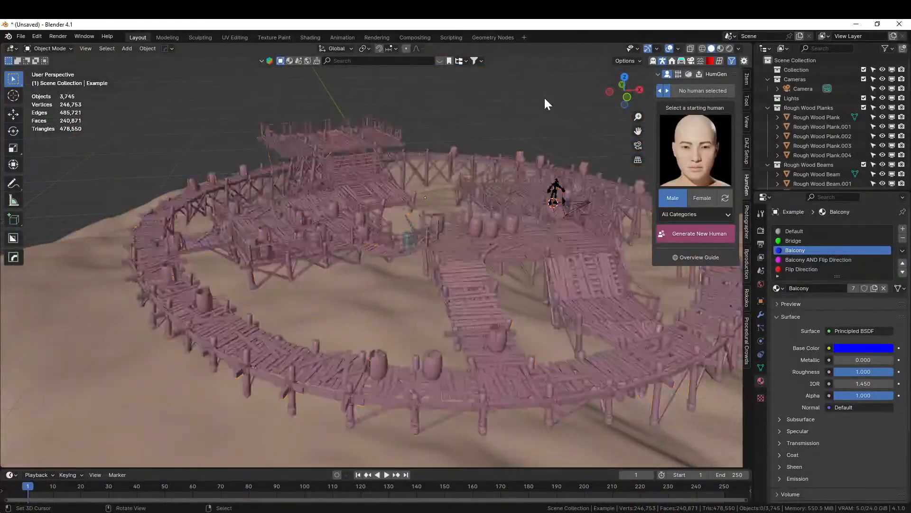
middle_drag(544, 96, 181, 261)
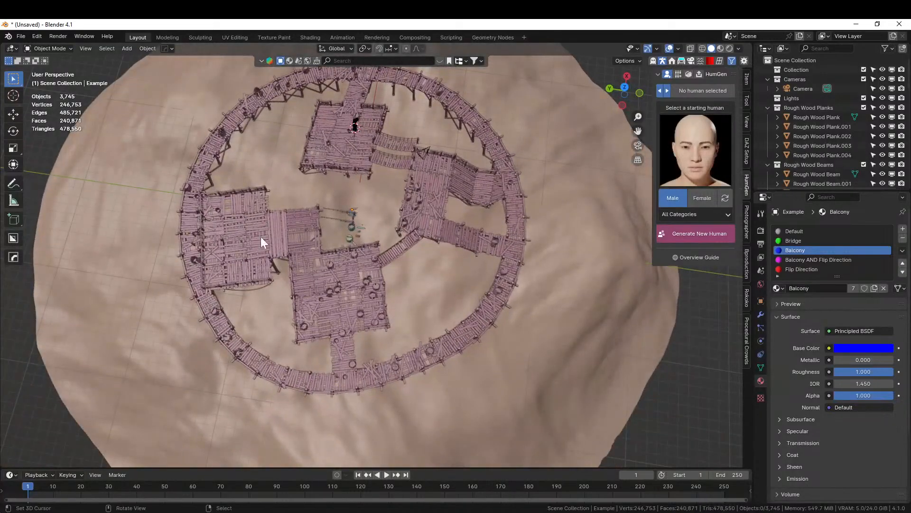
middle_drag(261, 236, 261, 200)
middle_drag(366, 239, 381, 221)
- Extrude an outer edge of the ring four times down the terrain slope, alternating steep and shallow, to form a descending path
right_click(364, 181)
key(Tab)
scroll(373, 187, up, 3)
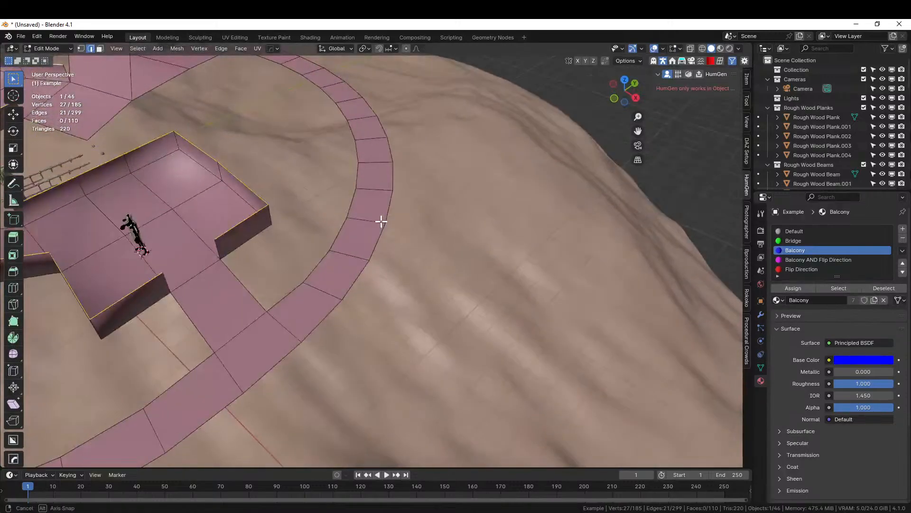
right_click(367, 279)
middle_drag(380, 279, 405, 255)
key(e)
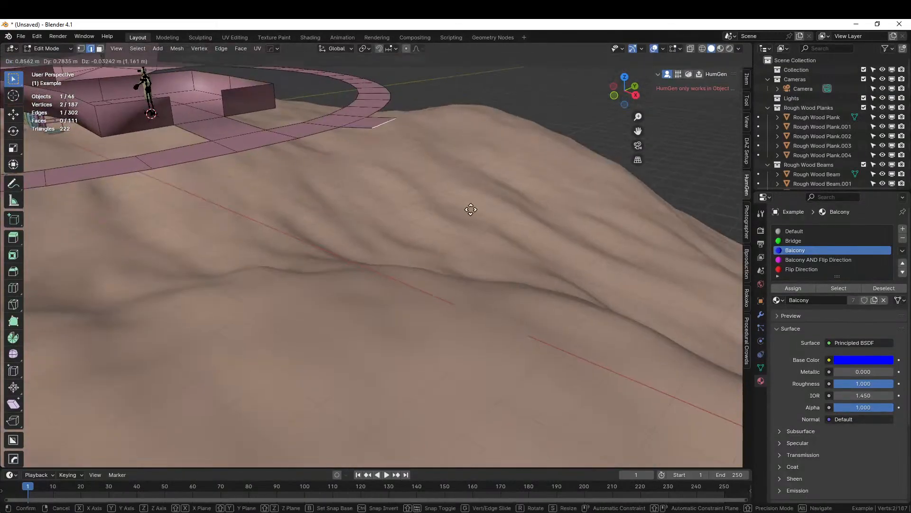
click(496, 237)
key(e)
click(566, 255)
key(e)
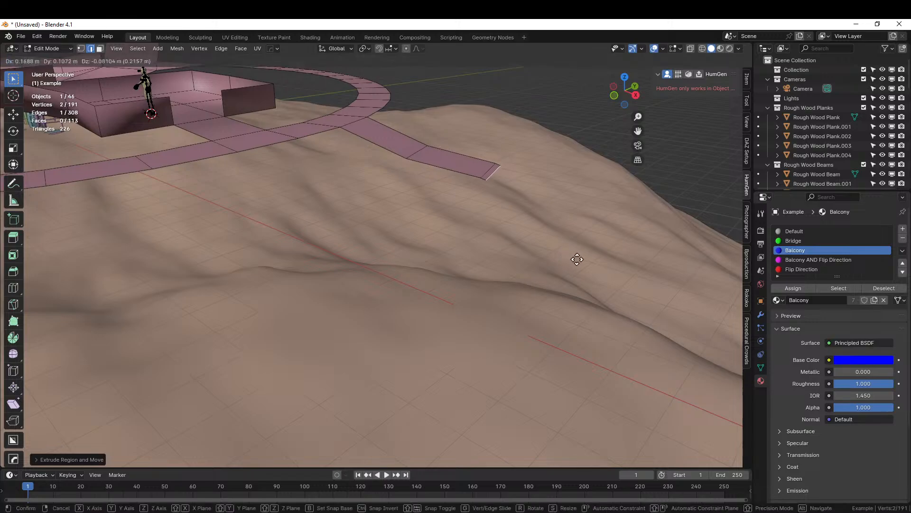
click(642, 294)
key(e)
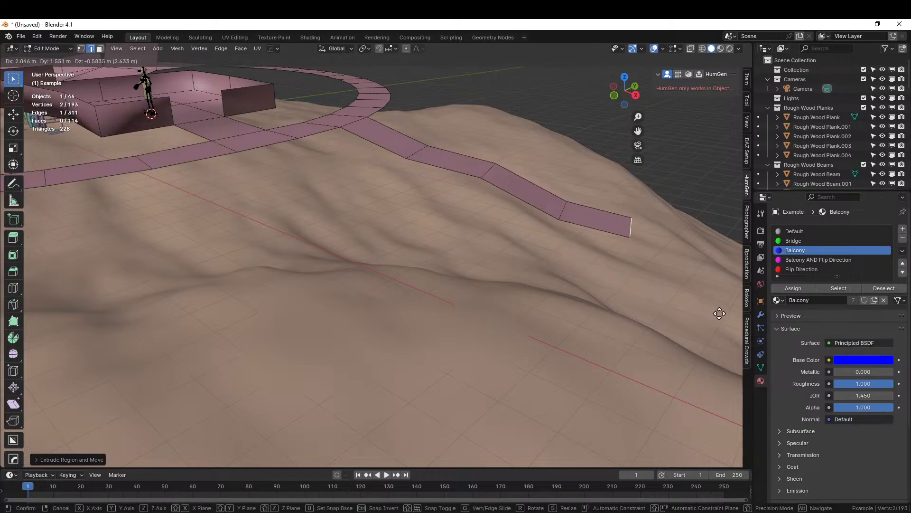
click(720, 314)
- Extrude the three free edges of the descending path's last face in place and scale them outward about 2.5 times
middle_drag(674, 314, 589, 309)
scroll(541, 309, down, 4)
middle_drag(492, 309, 415, 343)
key(KP_7)
shift+middle_drag(433, 398, 372, 352)
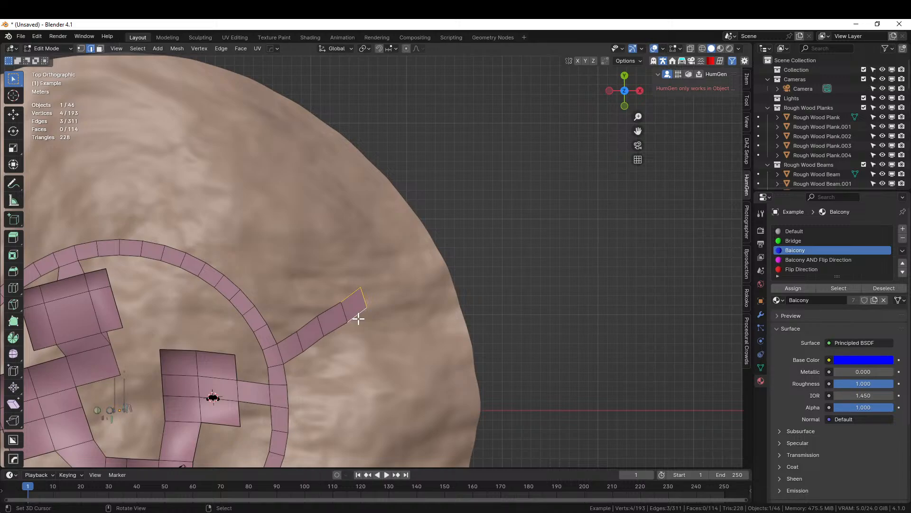
key(e)
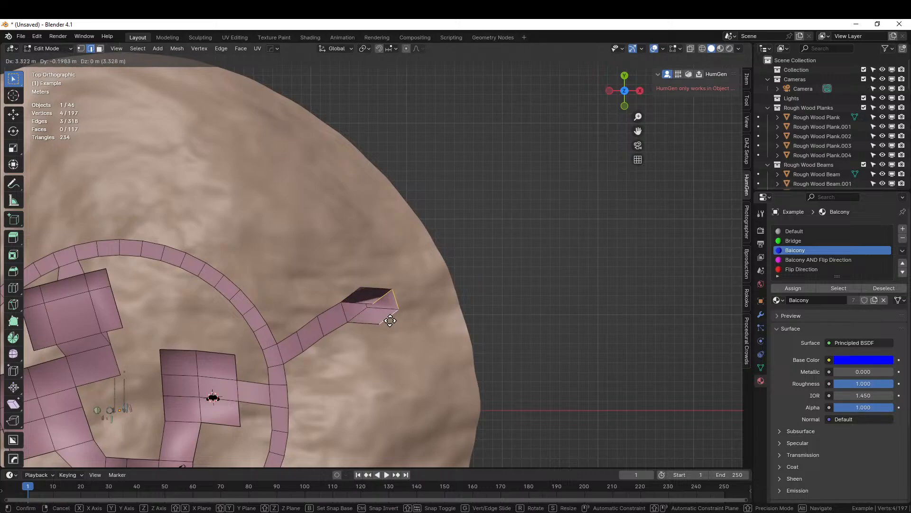
right_click(390, 321)
key(s)
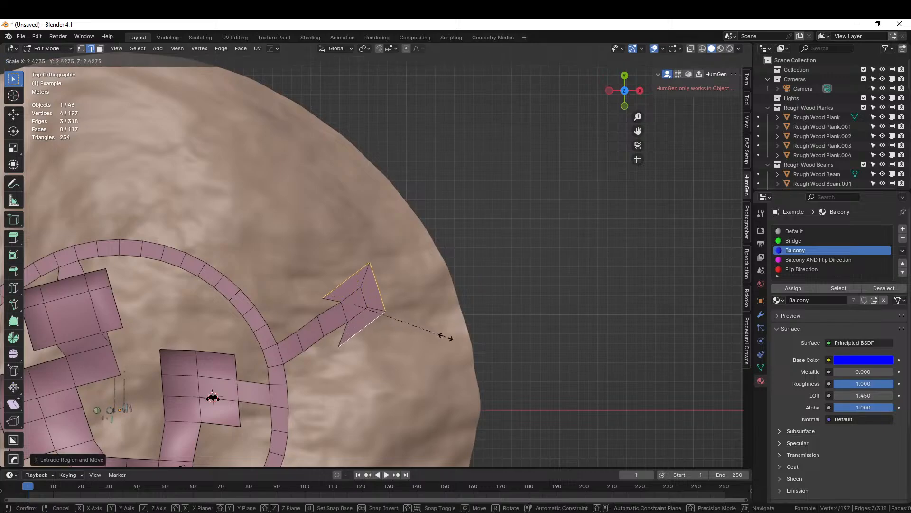
click(452, 339)
- Move the two rear corner vertices of the path's end platform about 2.1 m outward in top view to square its back, and review it
middle_drag(427, 321, 373, 325)
scroll(373, 325, up, 2)
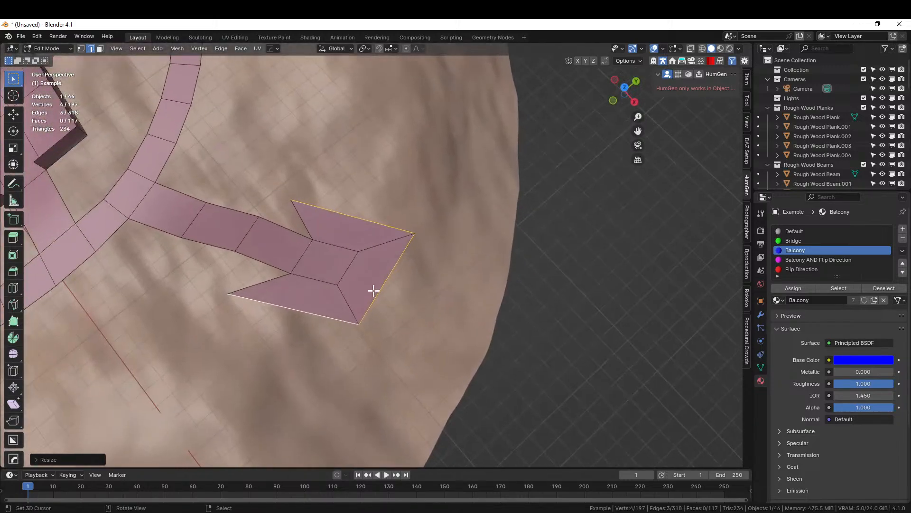
key(KP_7)
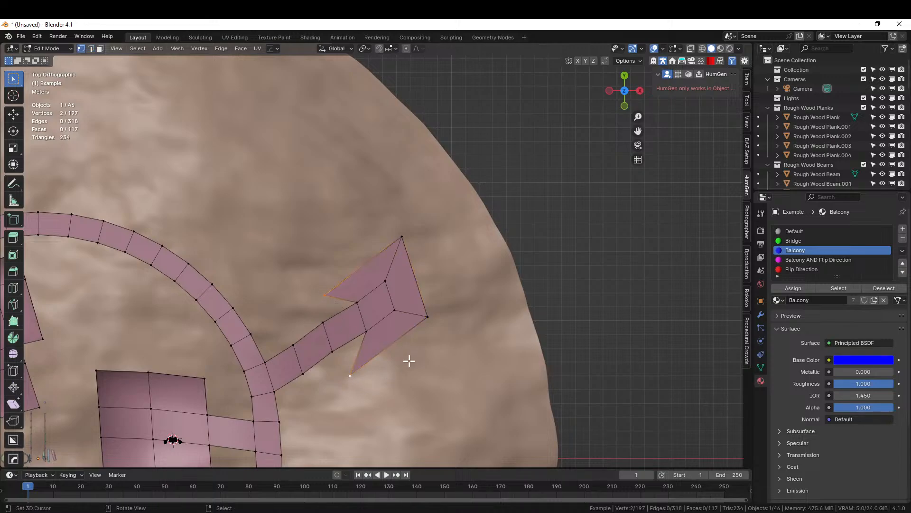
key(g)
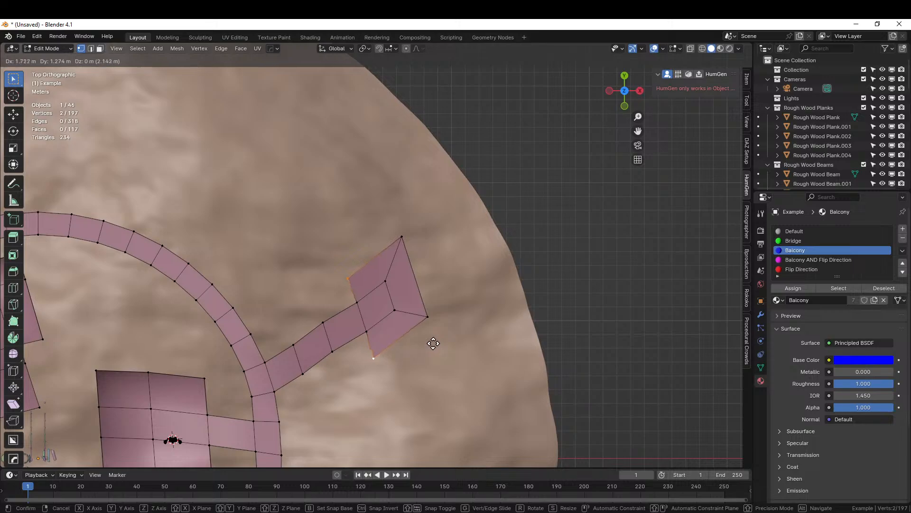
click(434, 341)
middle_drag(435, 341, 384, 340)
key(Tab)
key(Tab)
- Flatten the four faces of the path's end platform by scaling them to 0 along Z, and review the generated structure
key(3)
click(335, 261)
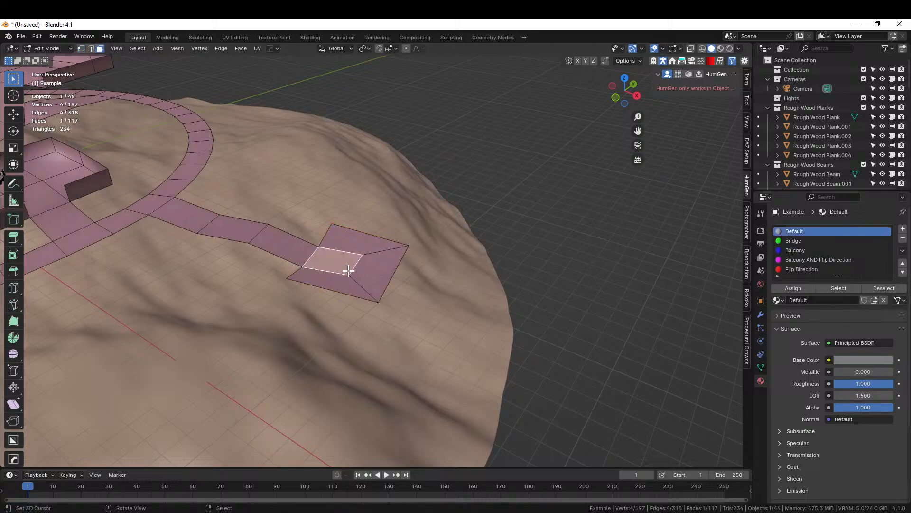
shift+click(356, 246)
shift+click(366, 275)
shift+click(323, 281)
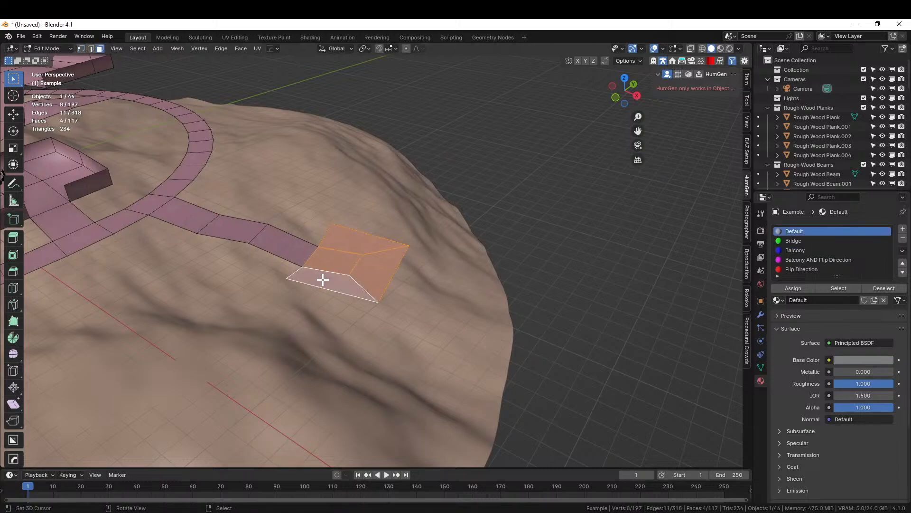
key(s)
key(z)
key(0)
key(Return)
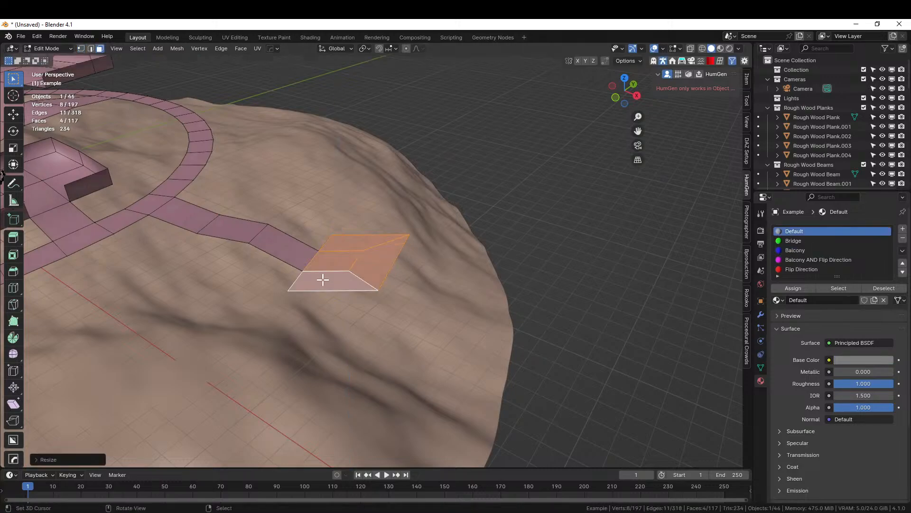
middle_drag(323, 280, 289, 301)
key(Tab)
key(Tab)
- Extrude the outer boundary edges of the descending path and its end platform 1 m up along Z, and review the generated railings
key(2)
click(220, 247)
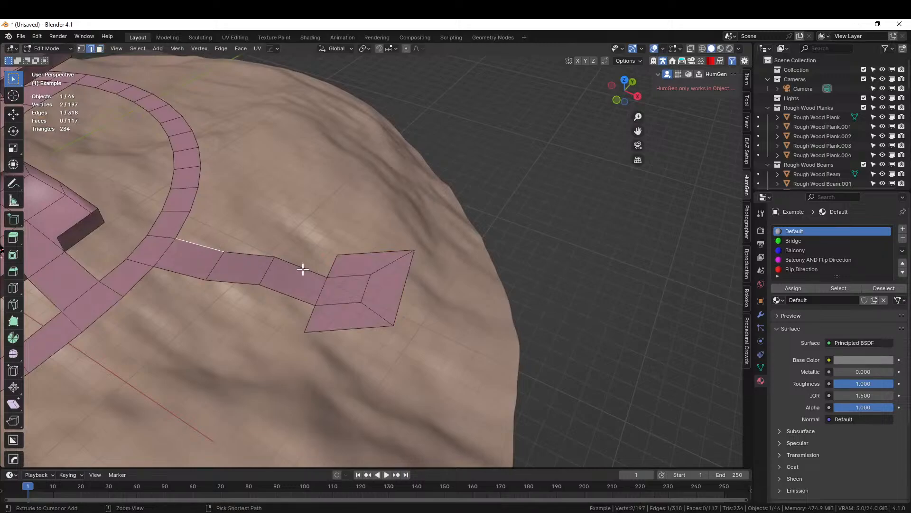
ctrl+click(301, 266)
ctrl+click(344, 250)
ctrl+click(393, 298)
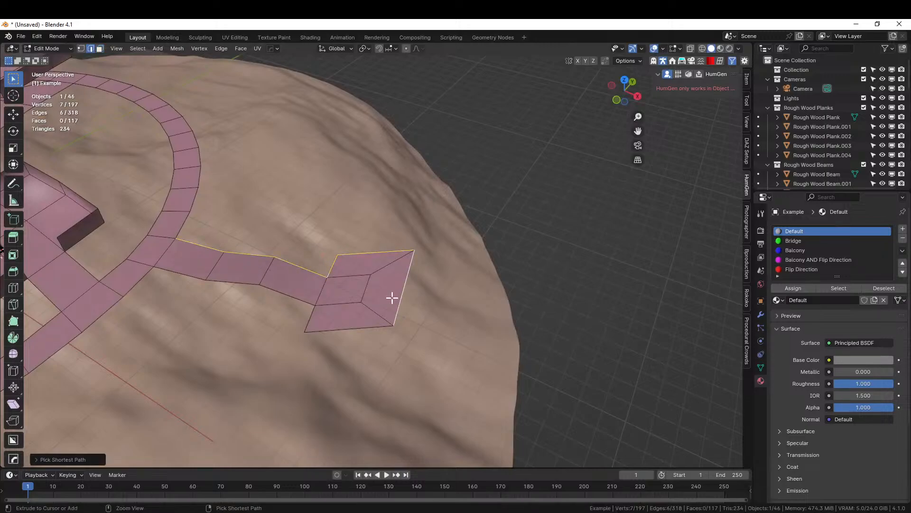
ctrl+click(375, 325)
ctrl+click(306, 317)
ctrl+click(301, 294)
ctrl+click(192, 271)
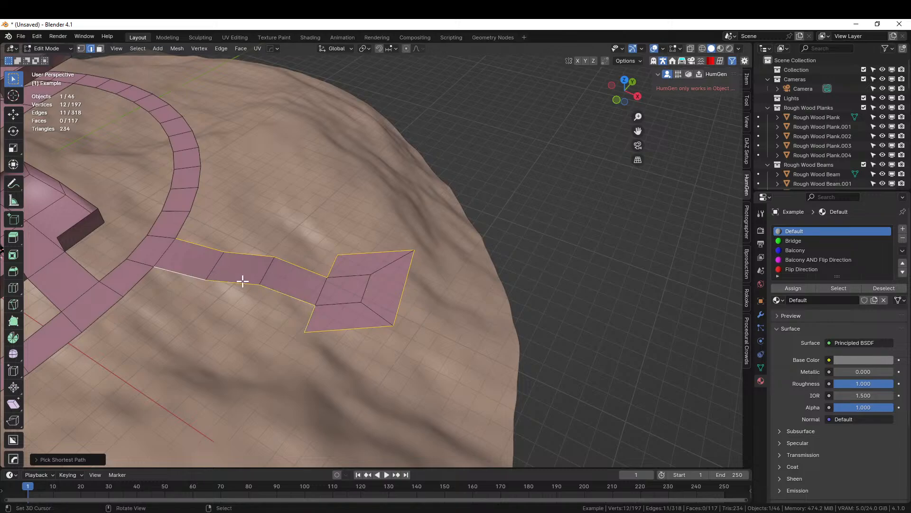
text(ez1)
key(Return)
key(Tab)
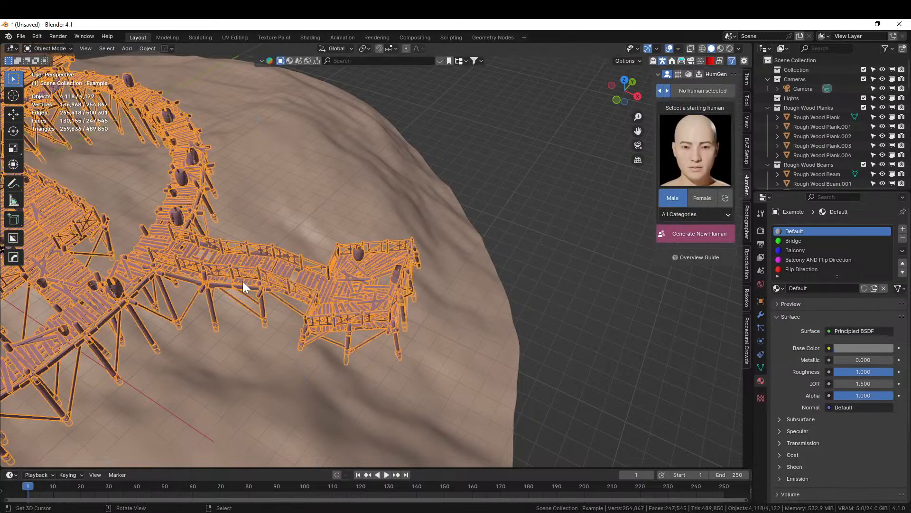
middle_drag(243, 281, 327, 326)
- Start saving the file and create the folder "240430-1 Livestream Cooperatist Jungle Village" in Z:\000 2024 Paintings
key(ctrl+s)
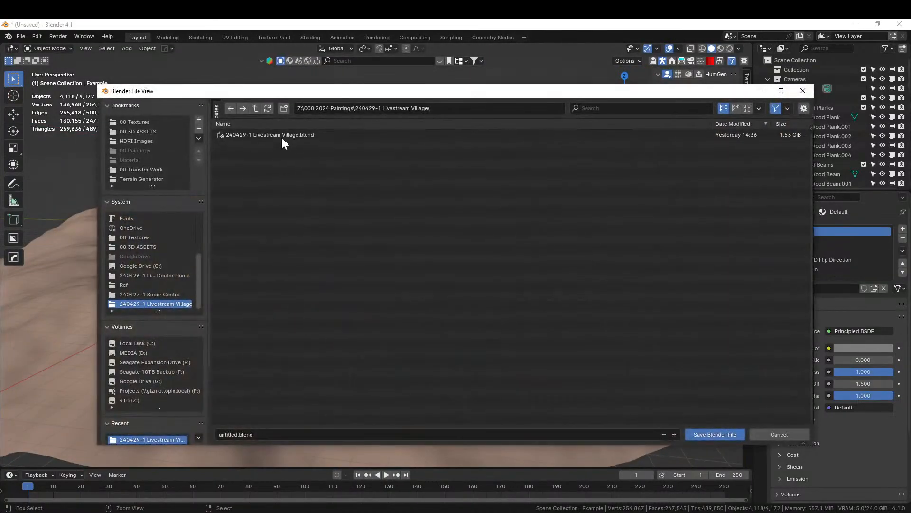
click(258, 109)
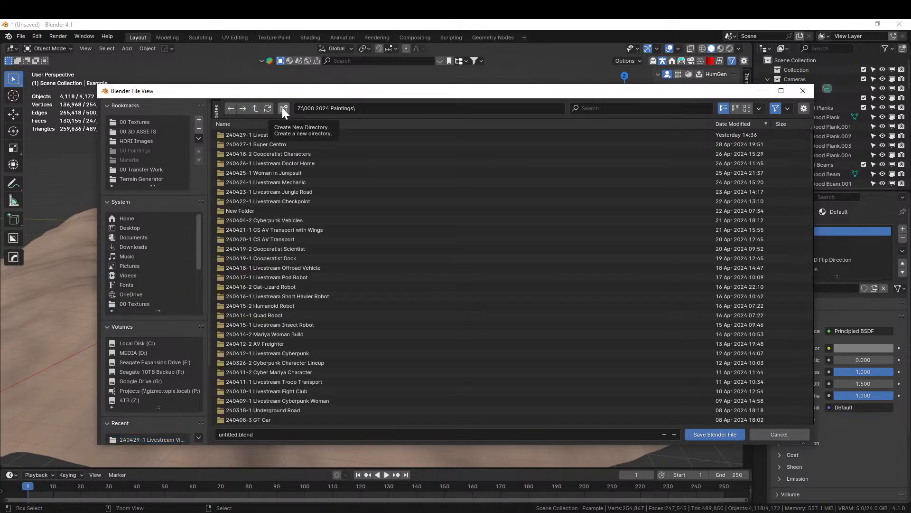
click(283, 109)
text(240430)
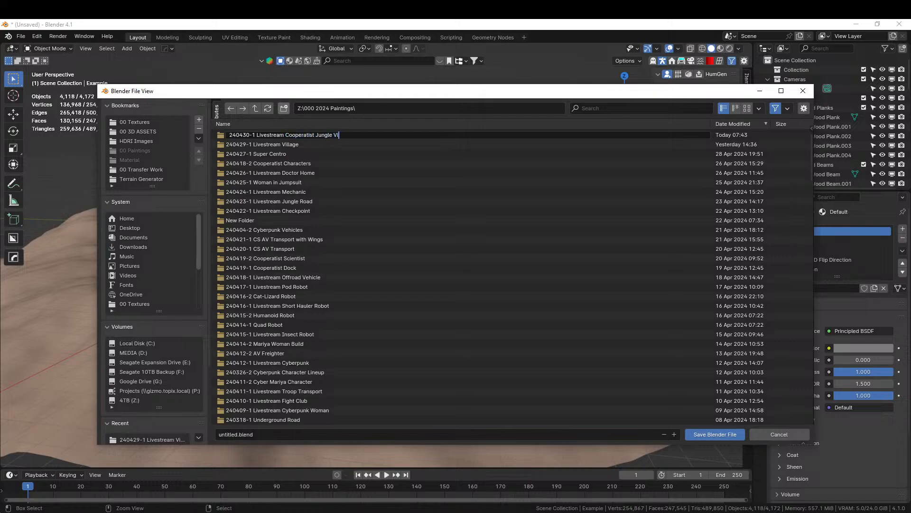
key(Return)
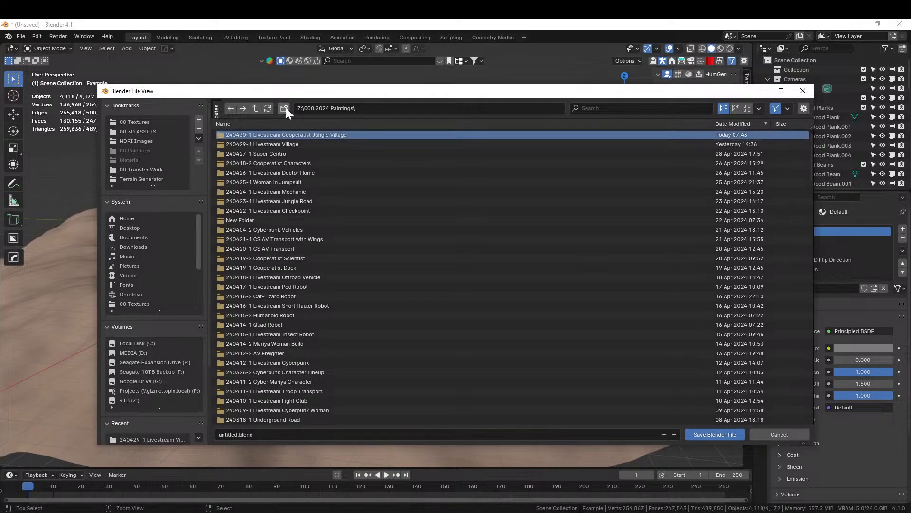
- Save the file inside the new folder as "240430-1 Livestream Cooperatist Jungle Village"
double_click(274, 135)
click(244, 435)
text(24)
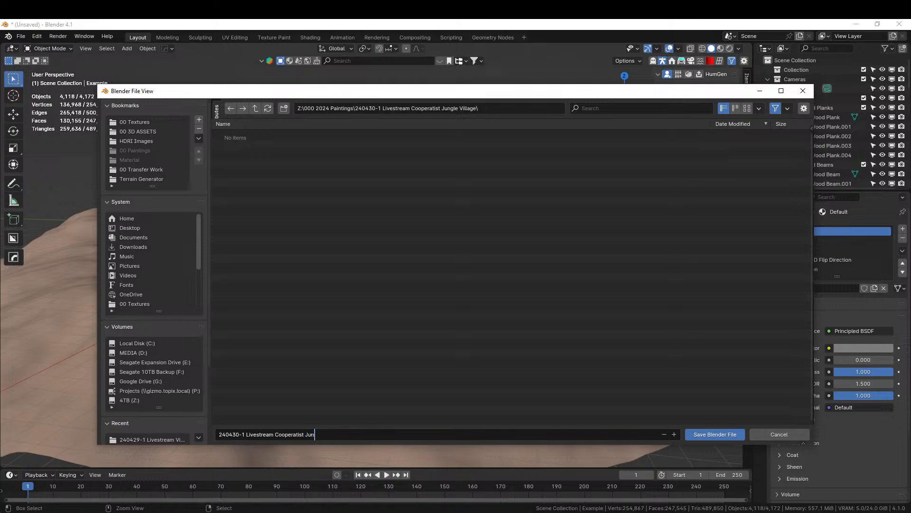
text(lage)
key(Return)
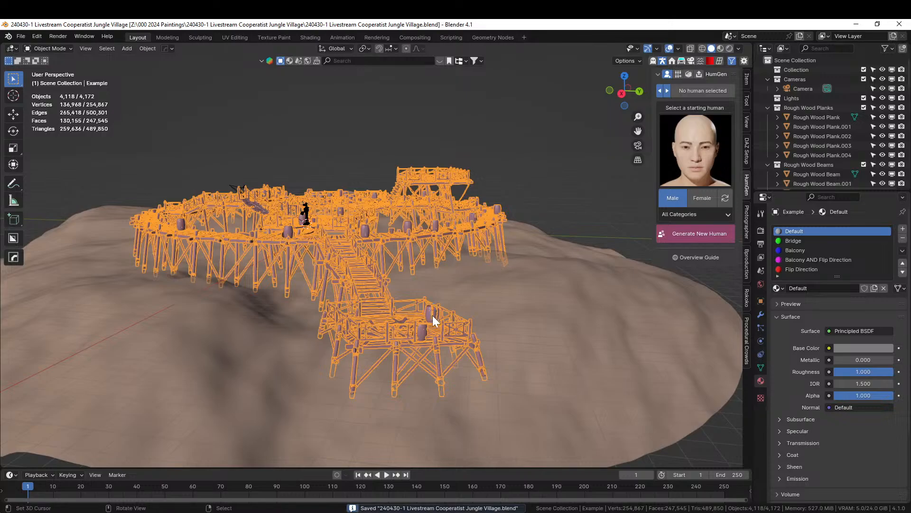
- Add a plane to the walkway mesh on the terrain just outside the ring in top view and scale it up about 3.7 times
middle_drag(433, 316, 473, 370)
scroll(473, 370, down, 4)
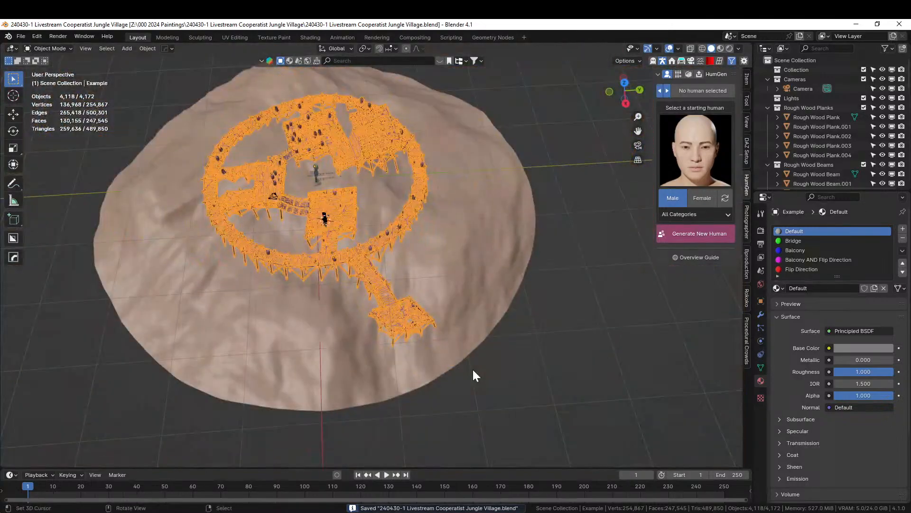
middle_drag(387, 291, 458, 332)
key(KP_7)
scroll(416, 328, up, 3)
scroll(415, 335, up, 1)
shift+middle_drag(297, 359, 459, 298)
scroll(364, 328, up, 2)
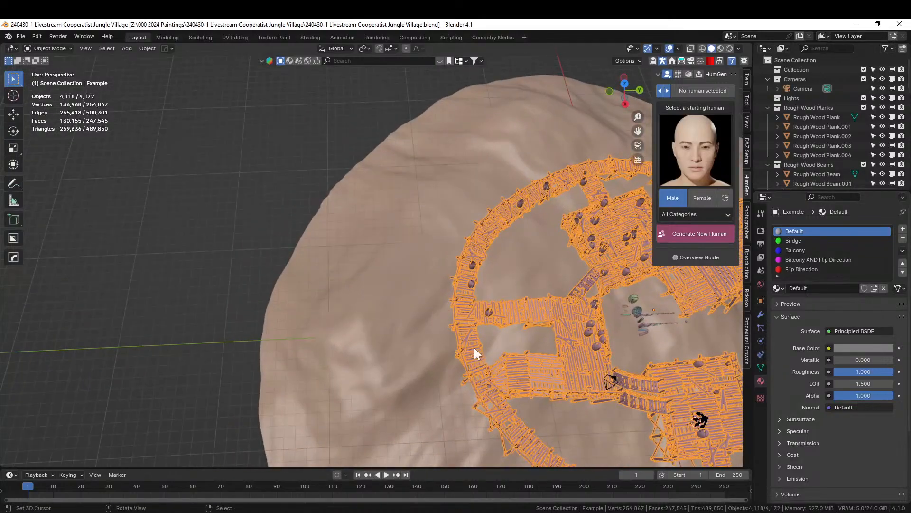
key(Tab)
key(KP_7)
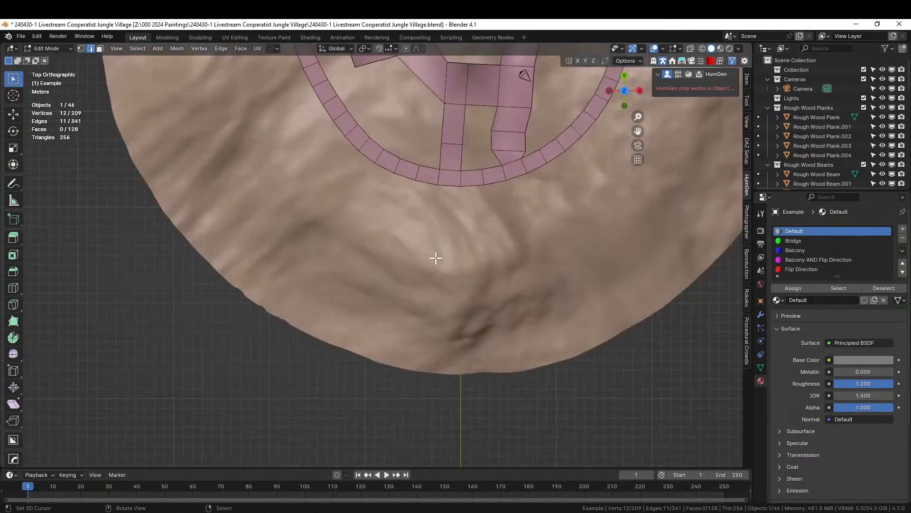
key(shift+a)
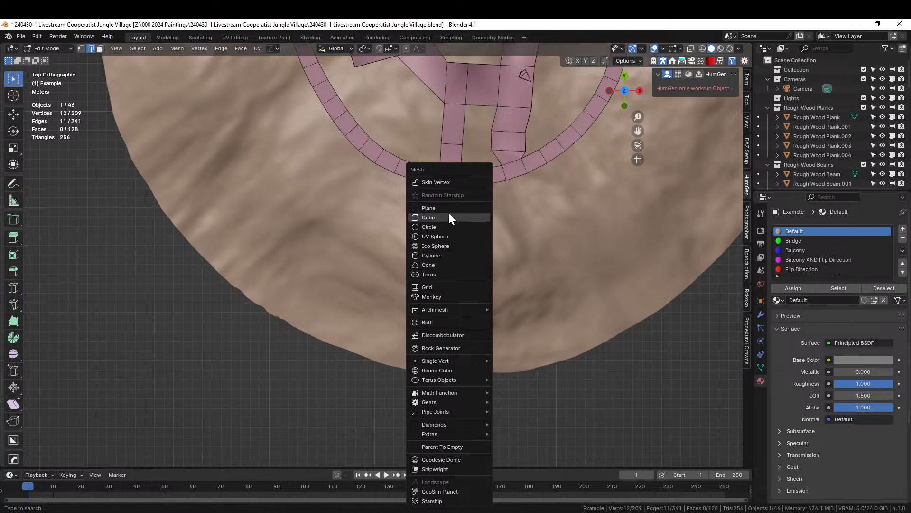
click(437, 203)
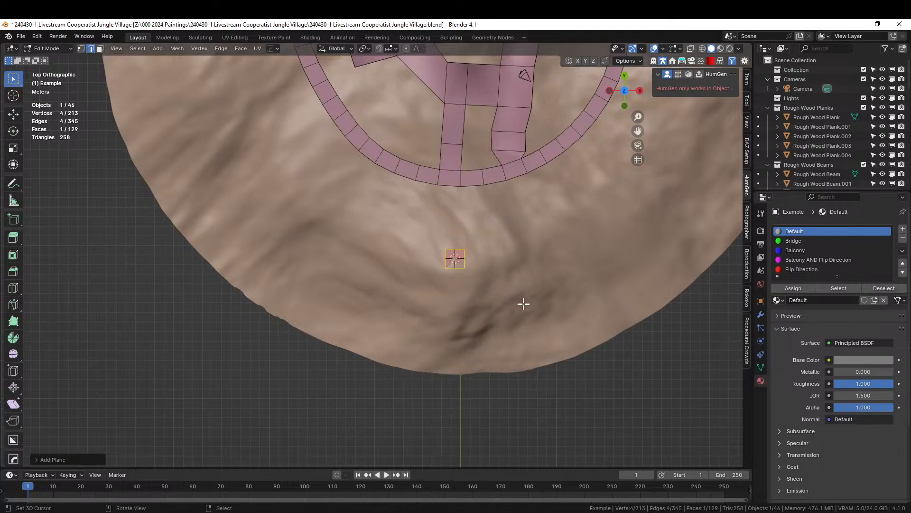
key(s)
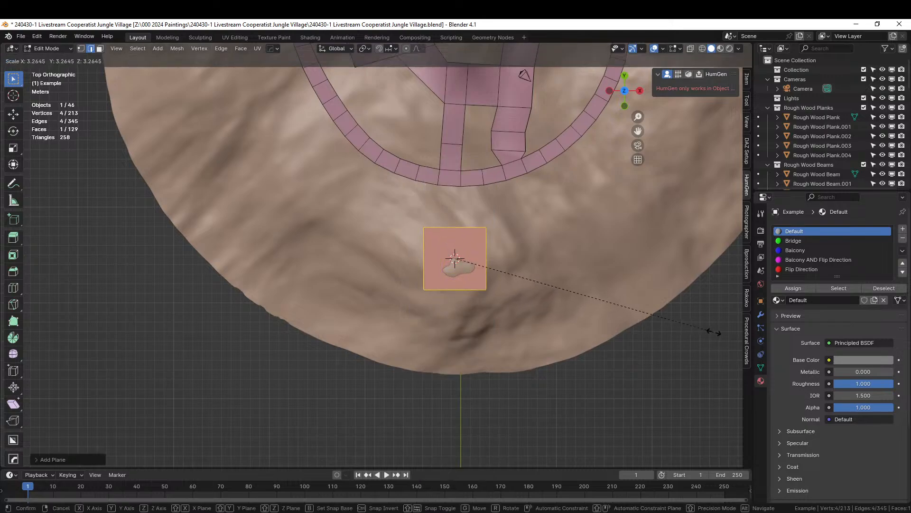
click(2, 335)
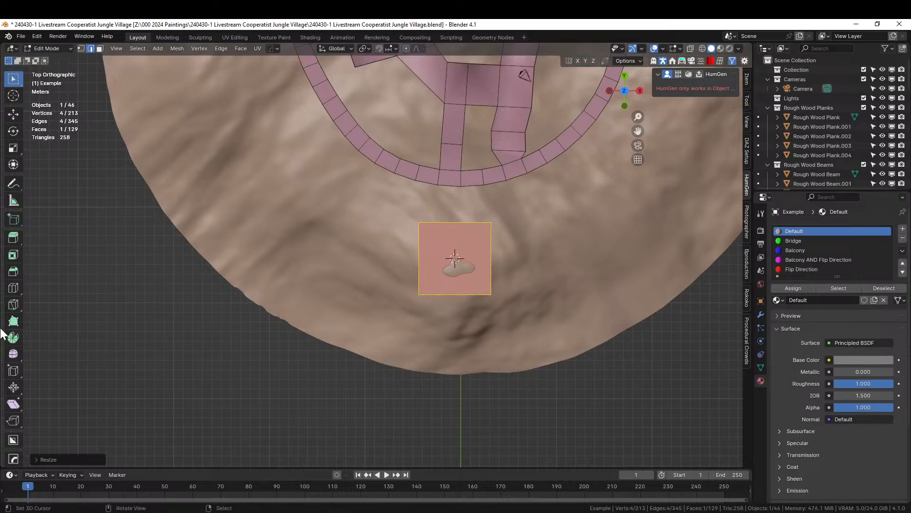
- Adjust the new plane's height along Z so it sits just above the terrain beside the ring
middle_drag(512, 259, 460, 291)
key(g)
key(z)
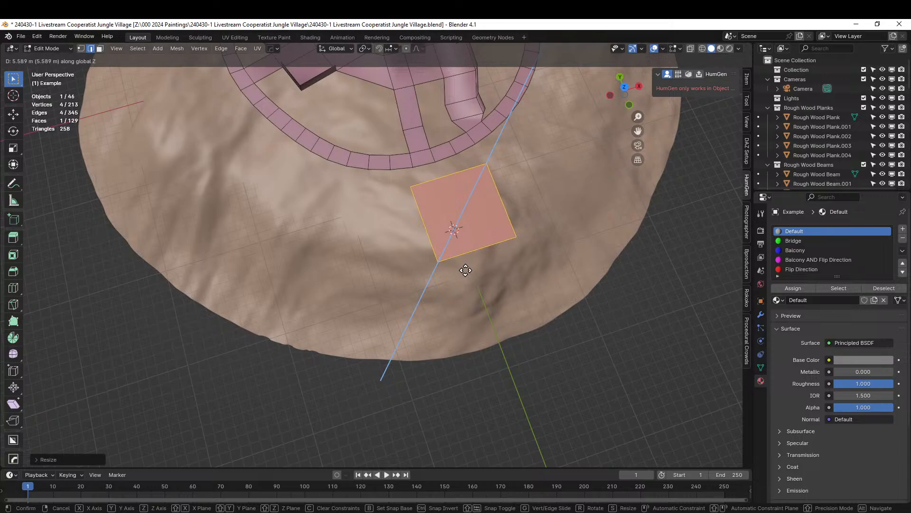
click(466, 270)
middle_drag(465, 270, 546, 192)
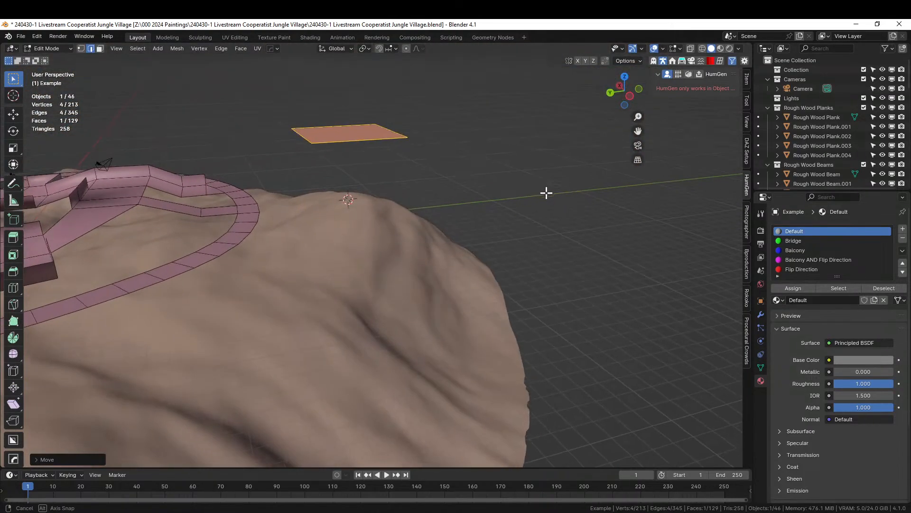
key(g)
key(z)
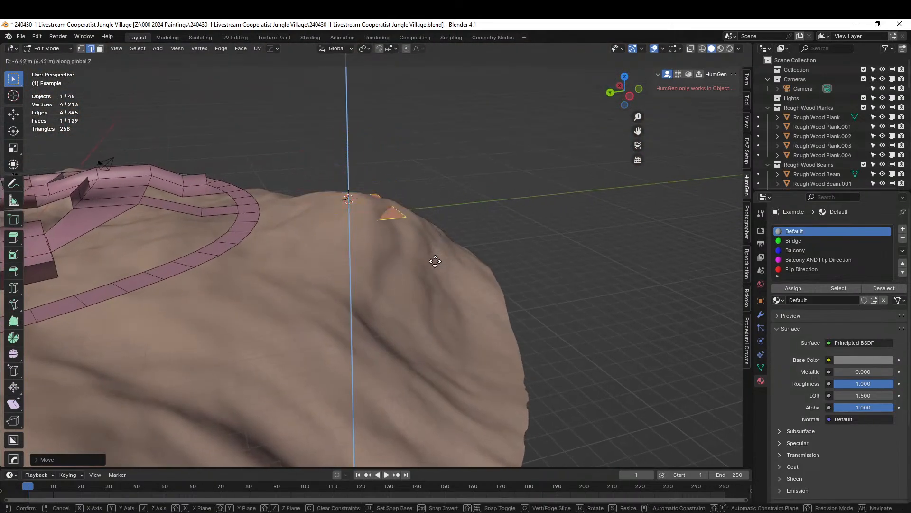
click(429, 237)
- Fill a connecting face between the plane's inner edge and the nearest outer edge of the ring
middle_drag(429, 238, 375, 247)
click(370, 226)
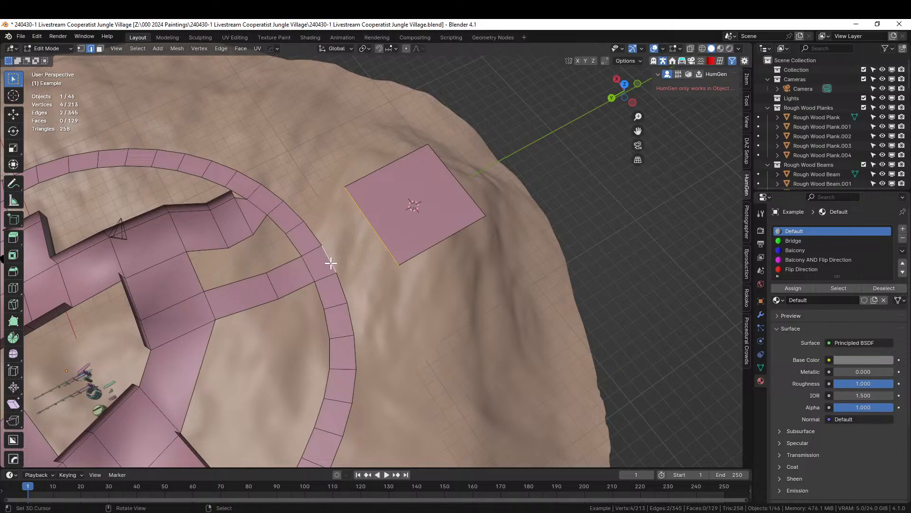
key(f)
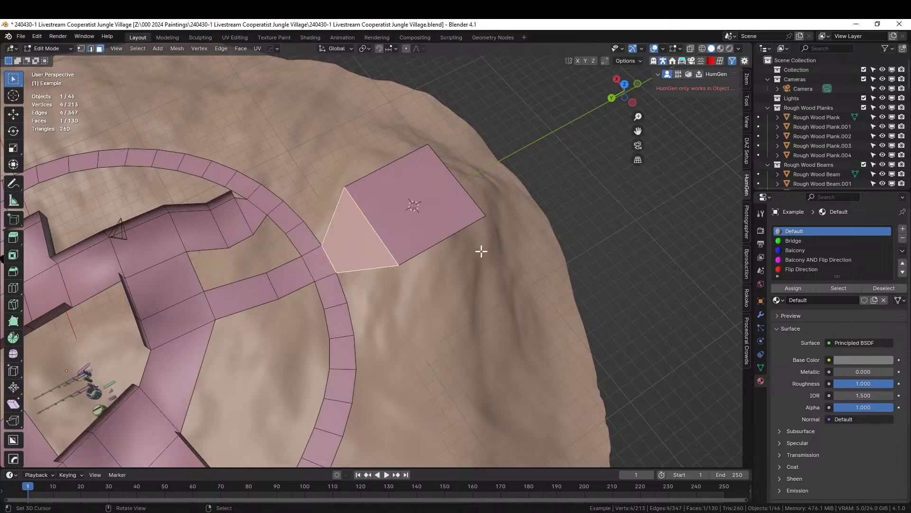
- Assign the Bridge material to the face connecting the ring and the new platform, and check the generated bridge
click(792, 241)
key(Tab)
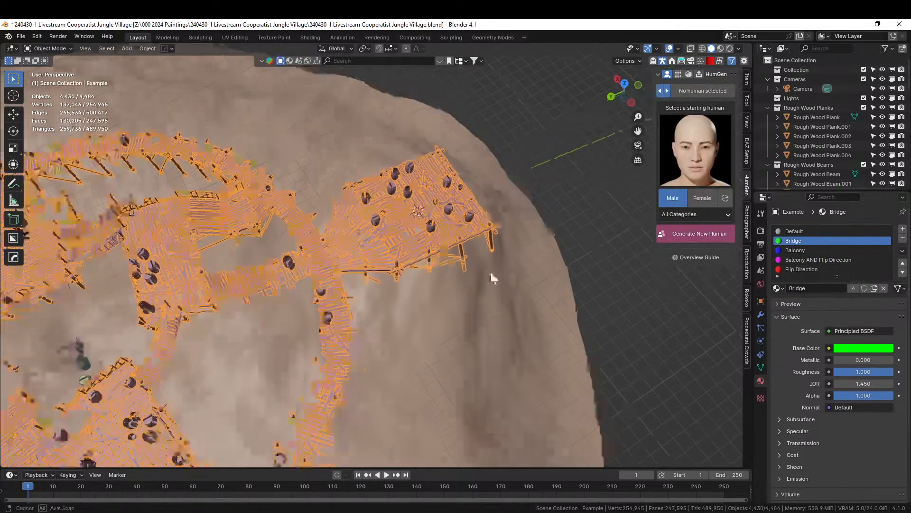
mouse_move(491, 272)
middle_down()
mouse_move(483, 231)
mouse_move(480, 263)
middle_up()
key(Tab)
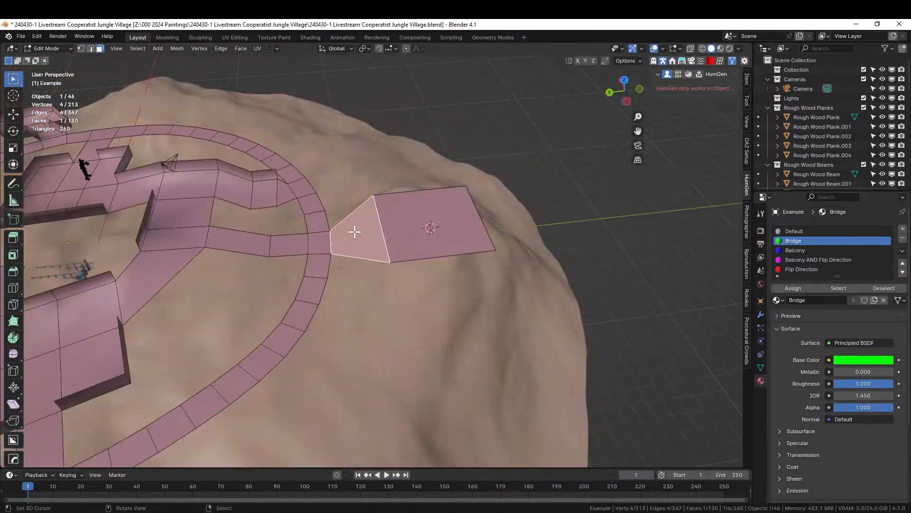
click(797, 288)
key(Tab)
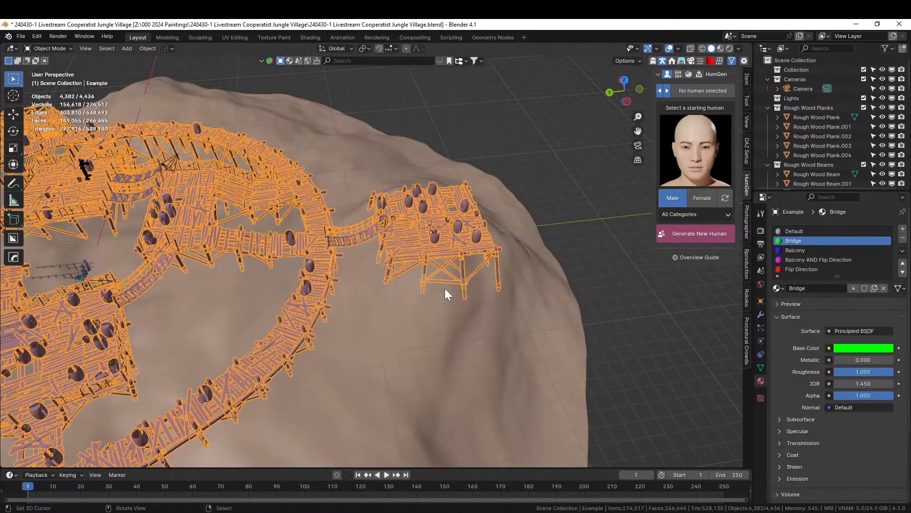
- Subdivide the new platform's face into four faces
middle_drag(445, 289, 338, 326)
key(Tab)
click(360, 313)
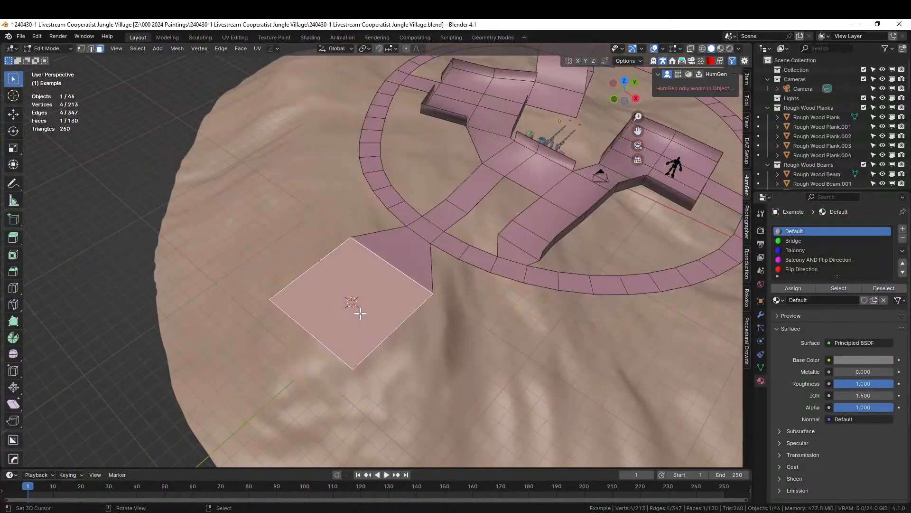
right_click(359, 312)
click(329, 328)
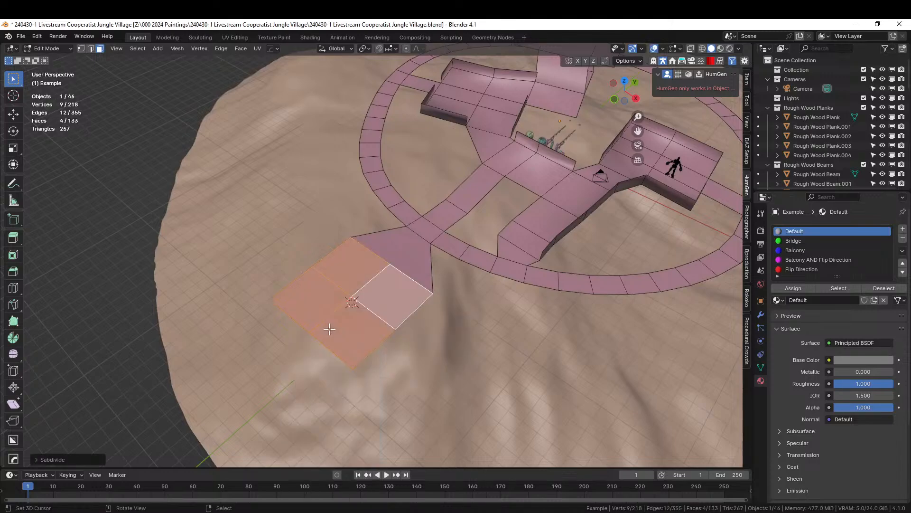
- Duplicate the two outer faces of the new platform in place and raise the copy 3 m along Z
click(309, 305)
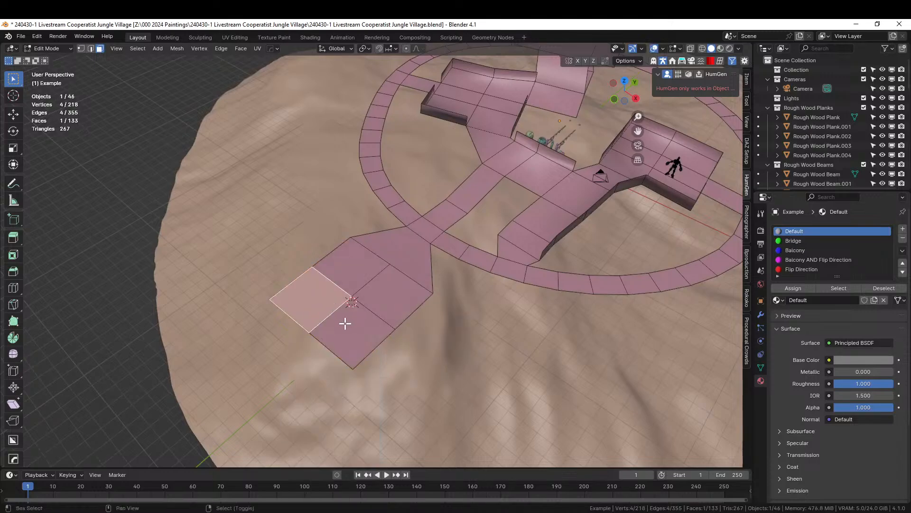
shift+click(371, 332)
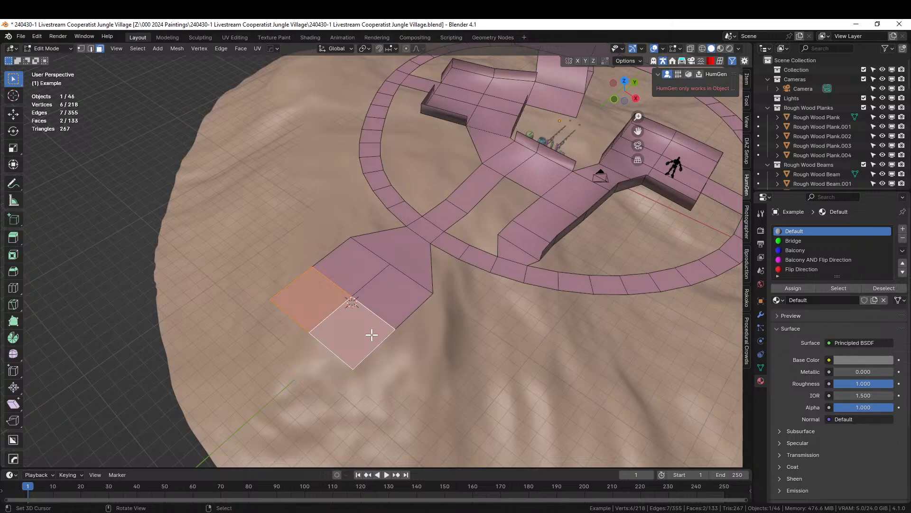
key(shift+d)
key(Escape)
text(gz)
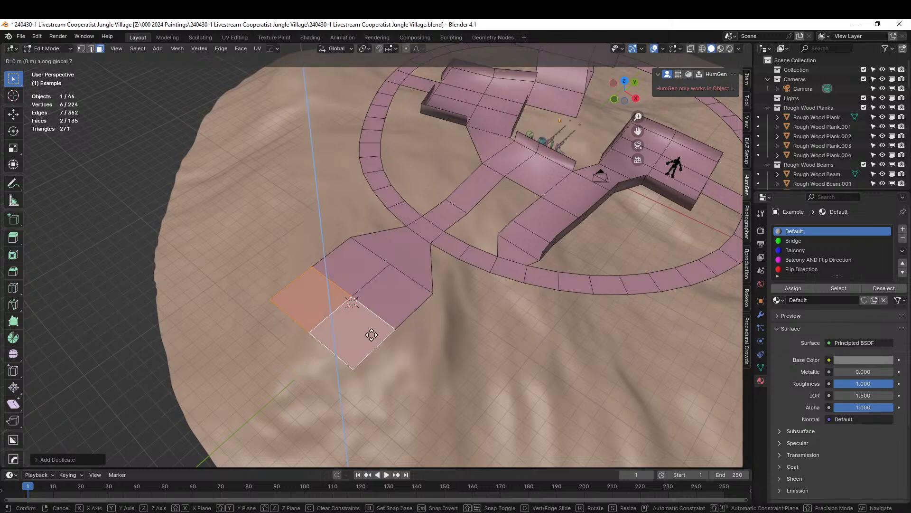
text(3)
key(Return)
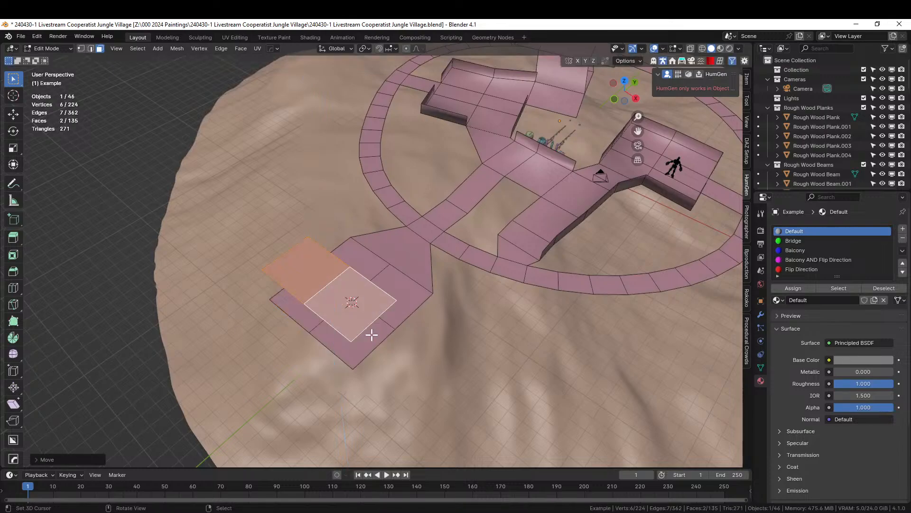
middle_drag(371, 335, 384, 308)
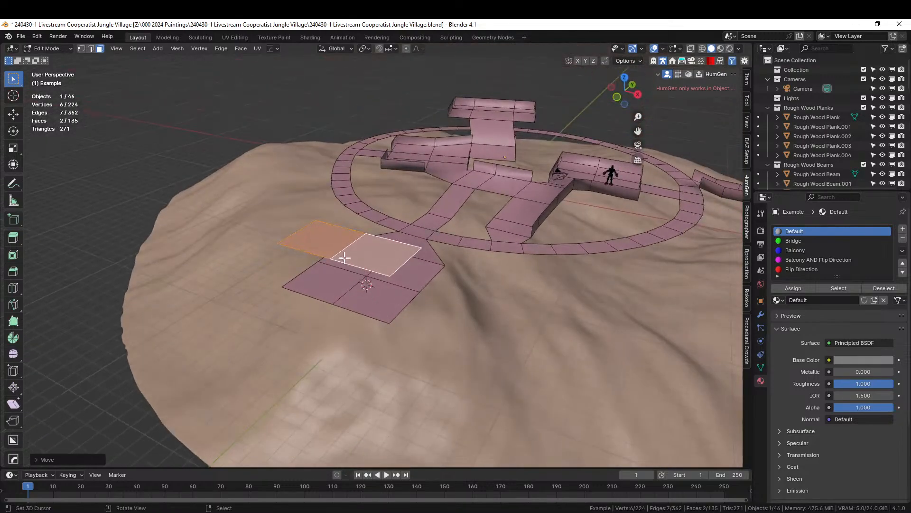
- Duplicate one face of the raised level, move the copy 3 m up along Z, and review the generated three-level structure
click(326, 236)
key(shift+d)
key(Escape)
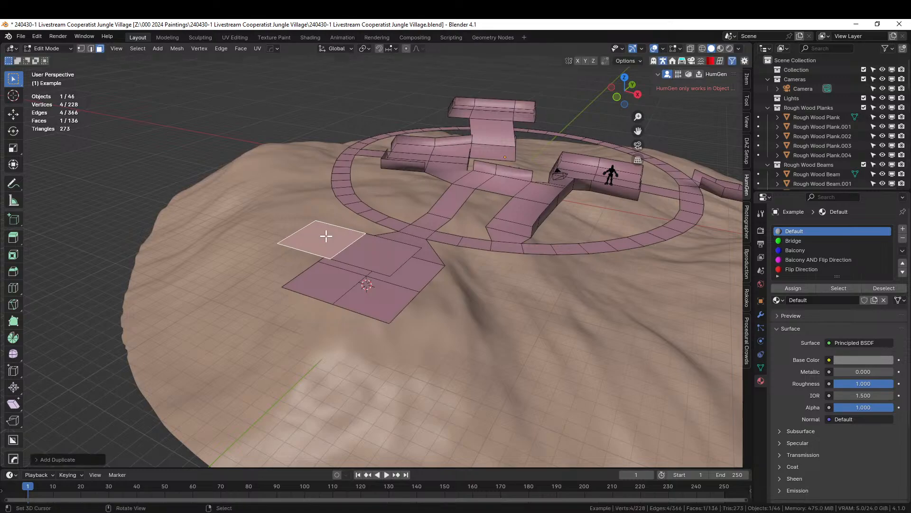
text(gz3)
key(Return)
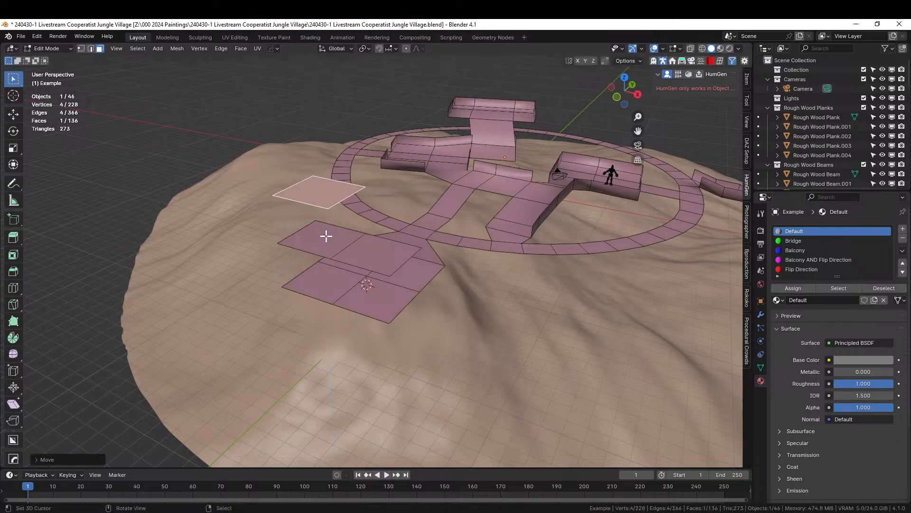
key(Tab)
middle_drag(326, 236, 394, 274)
key(Tab)
scroll(445, 262, up, 2)
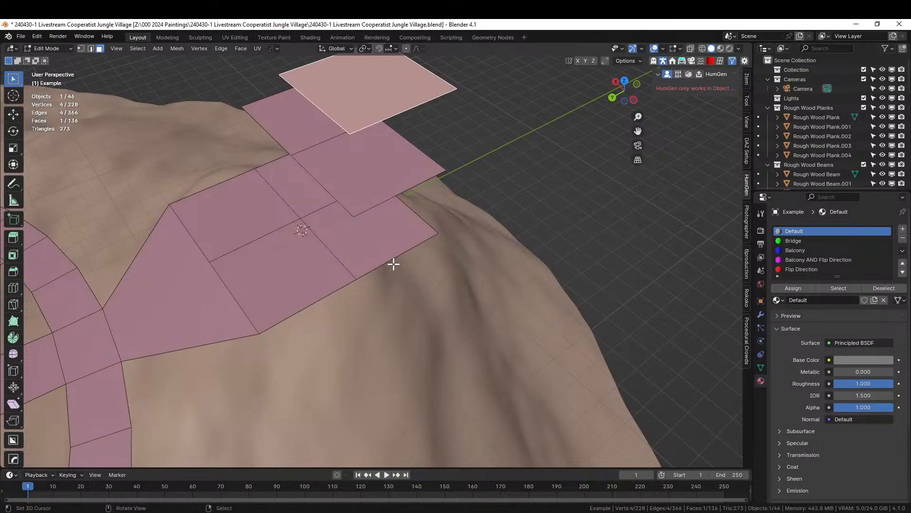
- Extrude the two adjoining outer edges on the new platform's -X side outward and downward, and check the generated result
click(391, 259)
key(2)
right_click(374, 275)
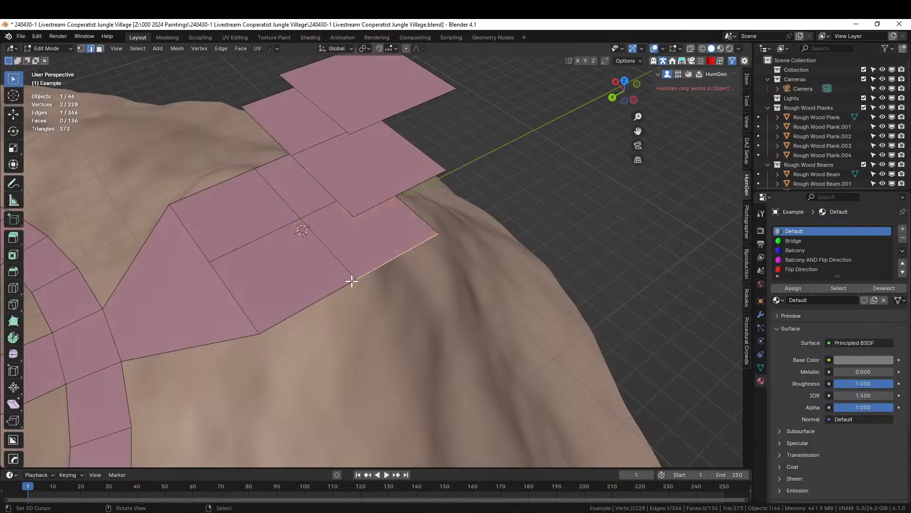
shift+right_click(343, 285)
middle_drag(403, 293, 441, 269)
key(e)
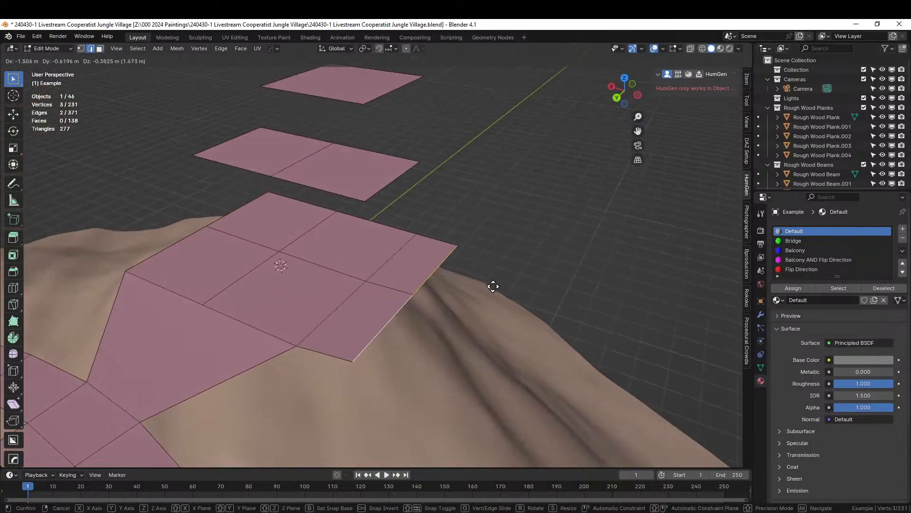
click(499, 287)
key(Tab)
key(KP_Divide)
middle_drag(499, 286, 418, 291)
scroll(519, 272, down, 2)
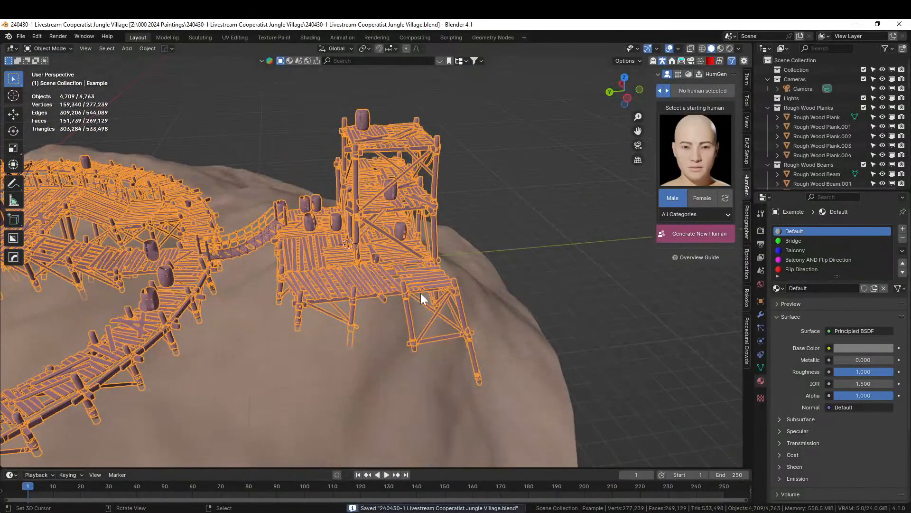
- Set the Scatter on Platform density to 0.05 in the Platform Generator modifier
scroll(420, 292, down, 3)
shift+middle_drag(377, 304, 340, 302)
middle_drag(736, 312, 617, 353)
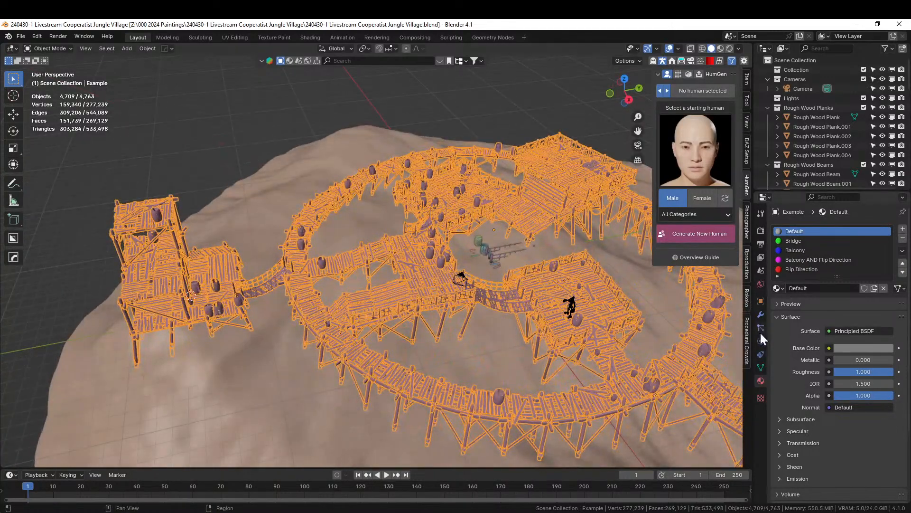
click(761, 314)
scroll(836, 337, down, 10)
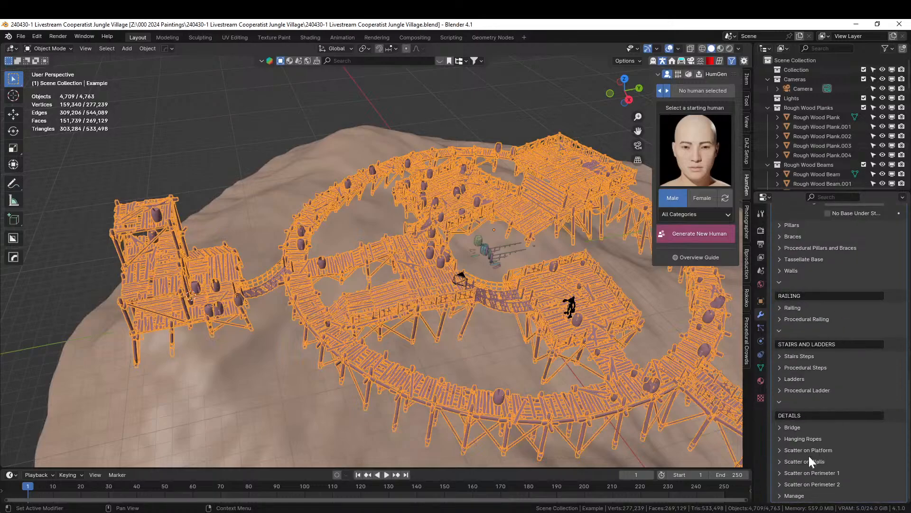
click(782, 451)
scroll(863, 486, down, 3)
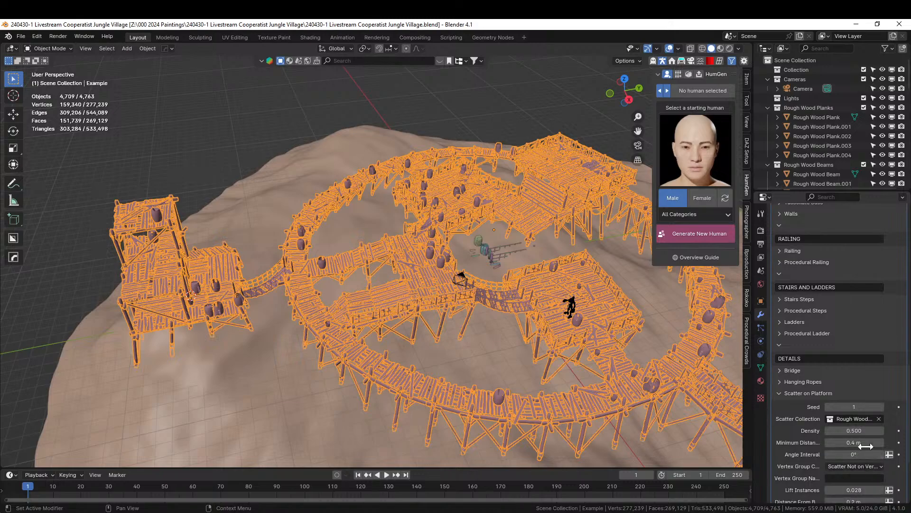
click(863, 430)
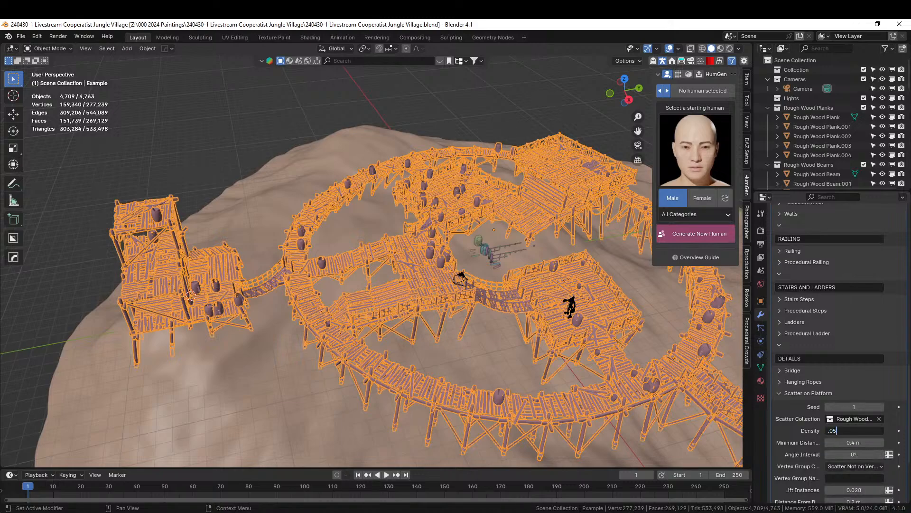
key(Return)
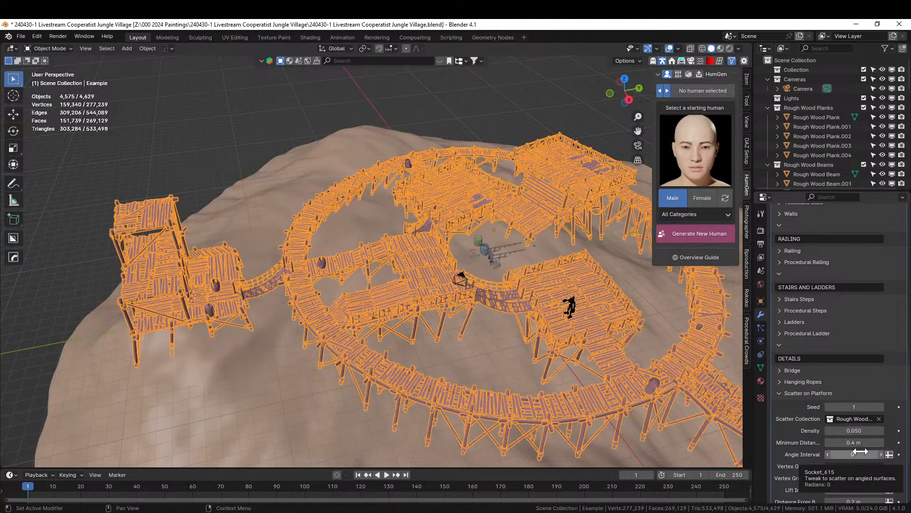
scroll(861, 451, down, 2)
scroll(865, 454, down, 3)
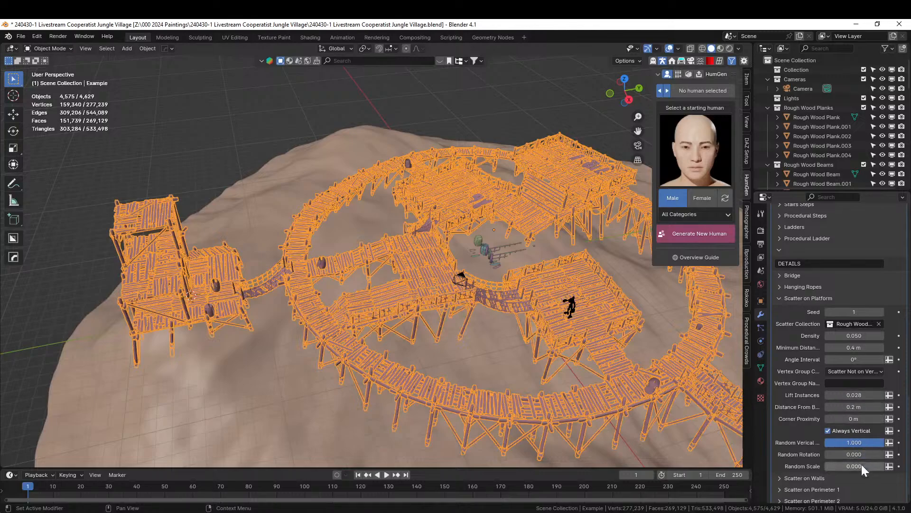
scroll(862, 466, down, 1)
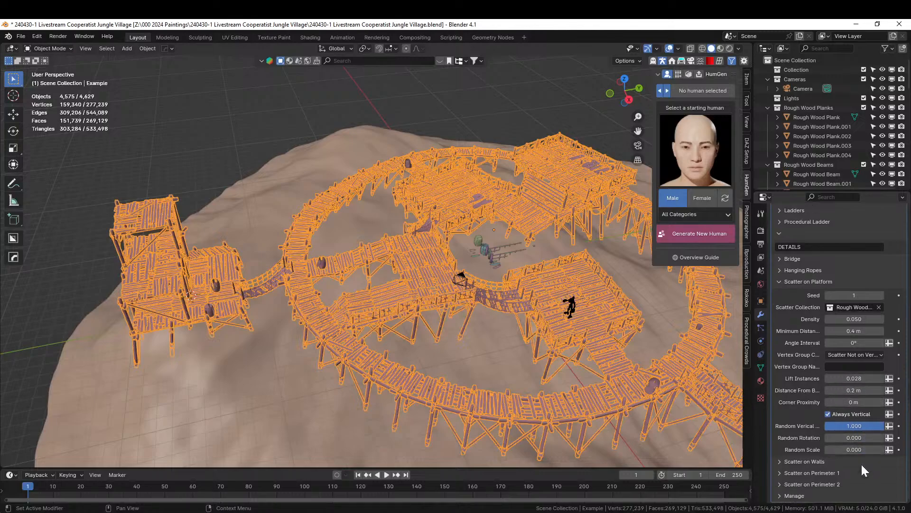
click(779, 473)
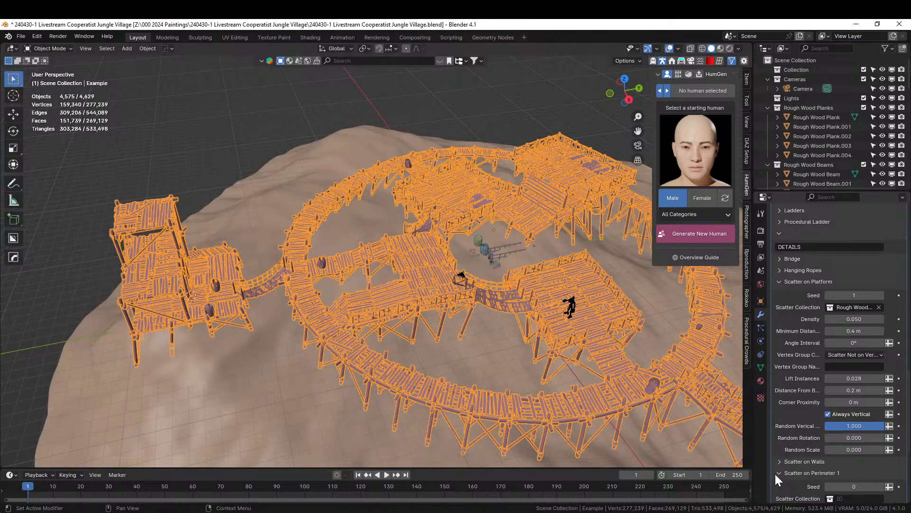
click(779, 473)
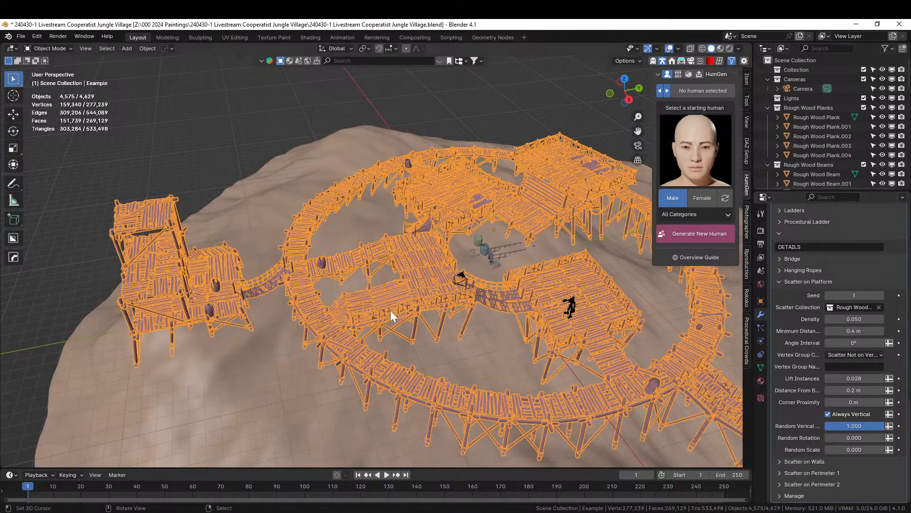
- Extrude the ring's outer edge on its -X side, in line with the inner walkway, outward about 5.6 m
middle_drag(391, 311, 201, 329)
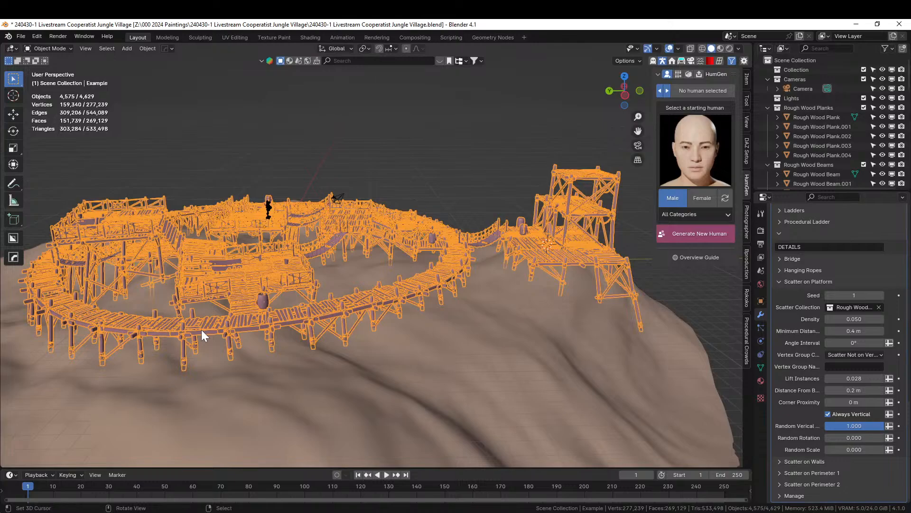
middle_drag(221, 332, 373, 316)
scroll(355, 368, up, 6)
key(Tab)
middle_drag(504, 341, 489, 355)
key(KP_7)
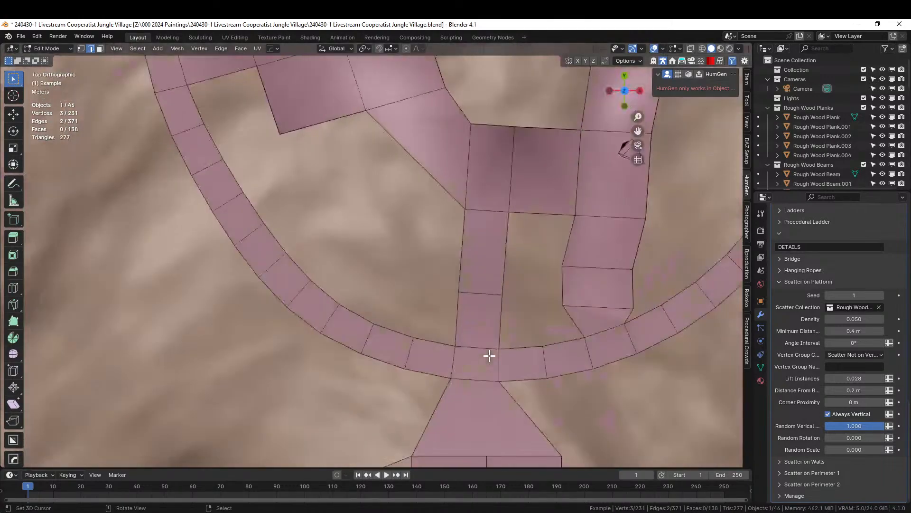
scroll(490, 355, down, 2)
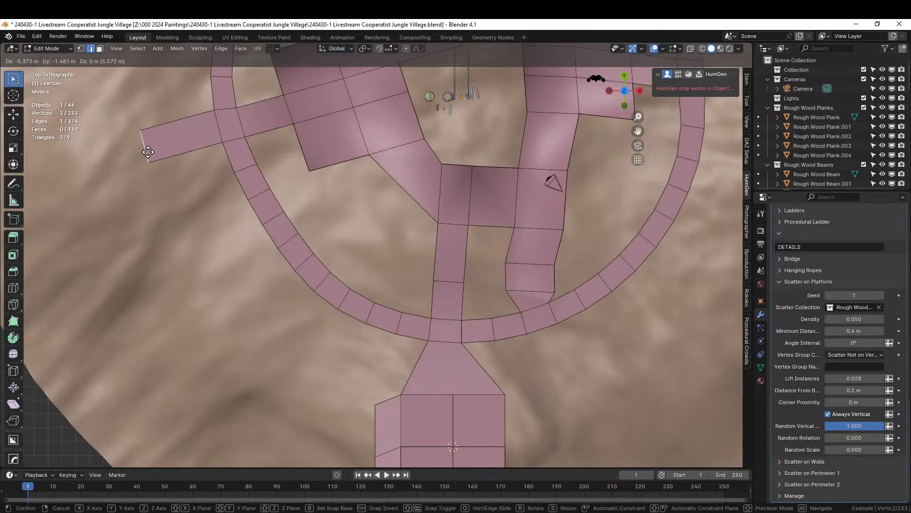
click(148, 152)
- Lower the end edge of the new outer path along Z to the terrain surface
middle_drag(152, 143, 214, 62)
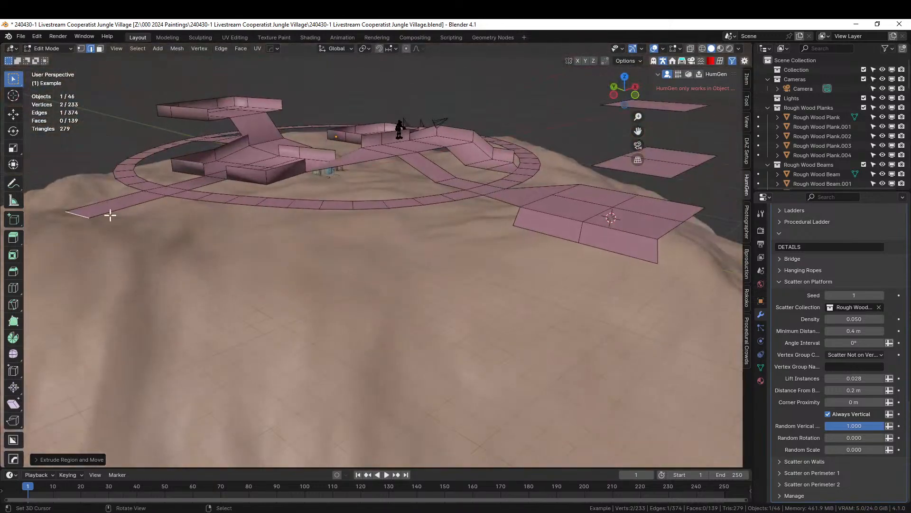
key(g)
key(z)
click(106, 230)
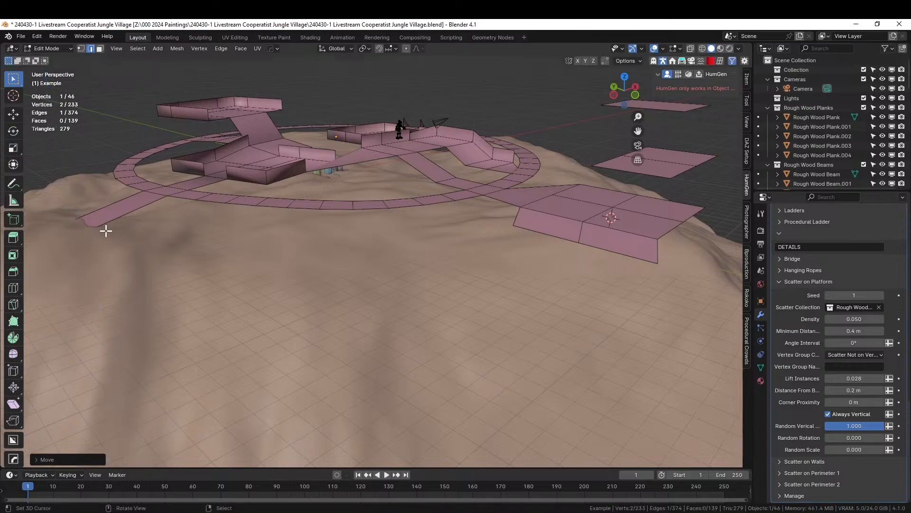
- Extrude one outer edge on the ring's +Y side down towards the terrain
middle_drag(106, 230, 648, 250)
scroll(503, 249, up, 2)
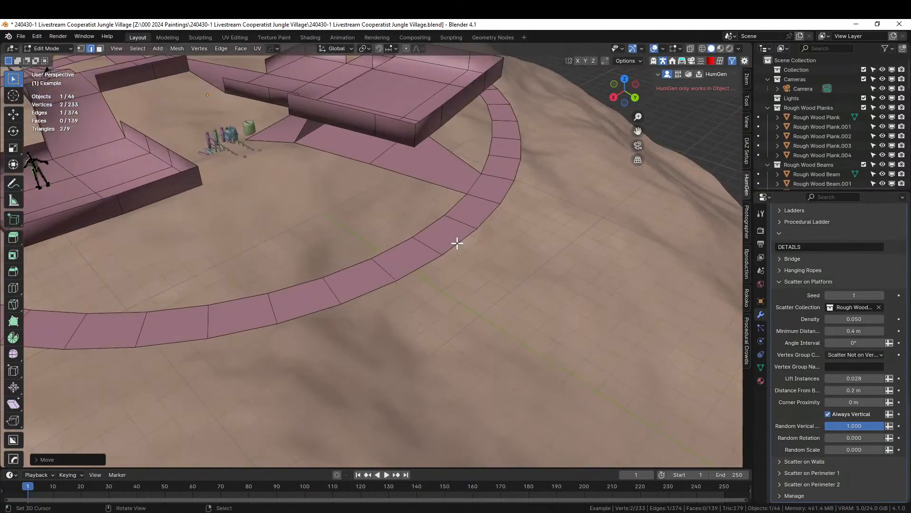
middle_drag(471, 245, 485, 228)
key(e)
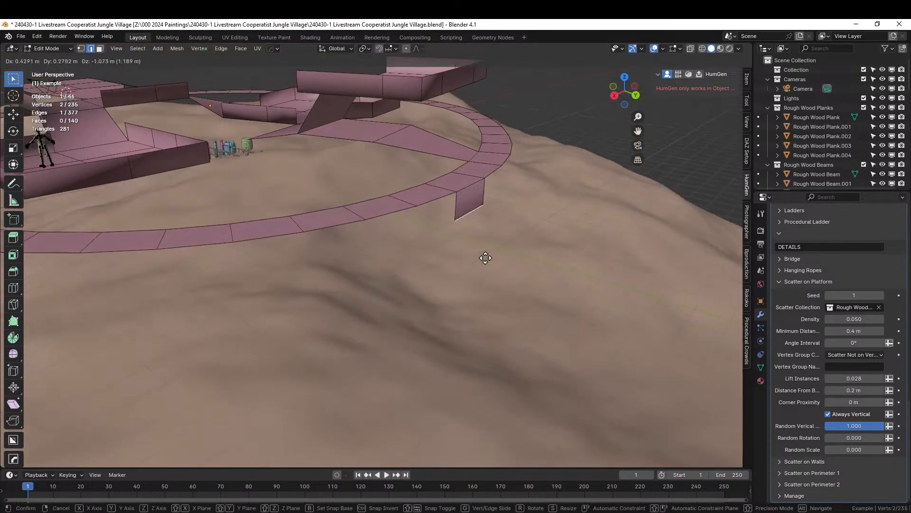
click(497, 360)
- Shift the new ramp's end edge about 1.7 m towards -X to square it with the ring, and review the structure
key(Tab)
middle_drag(497, 360, 429, 375)
key(KP_7)
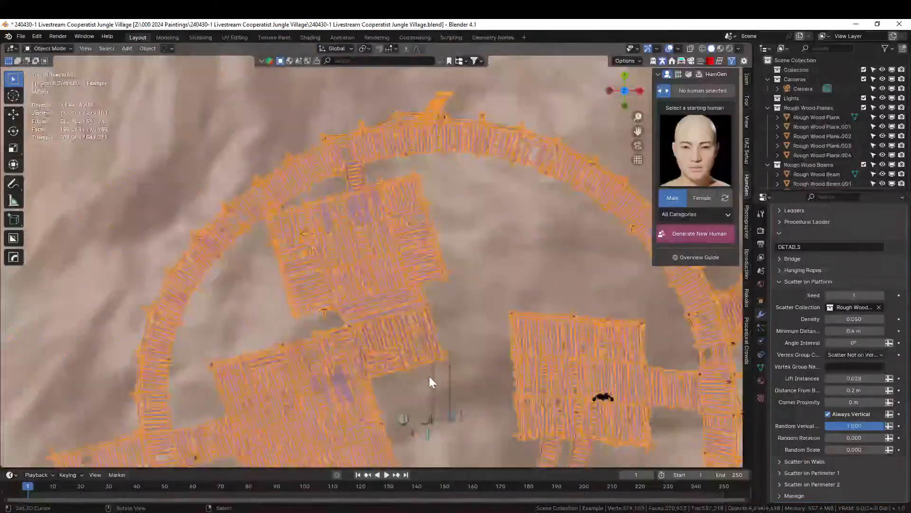
key(Tab)
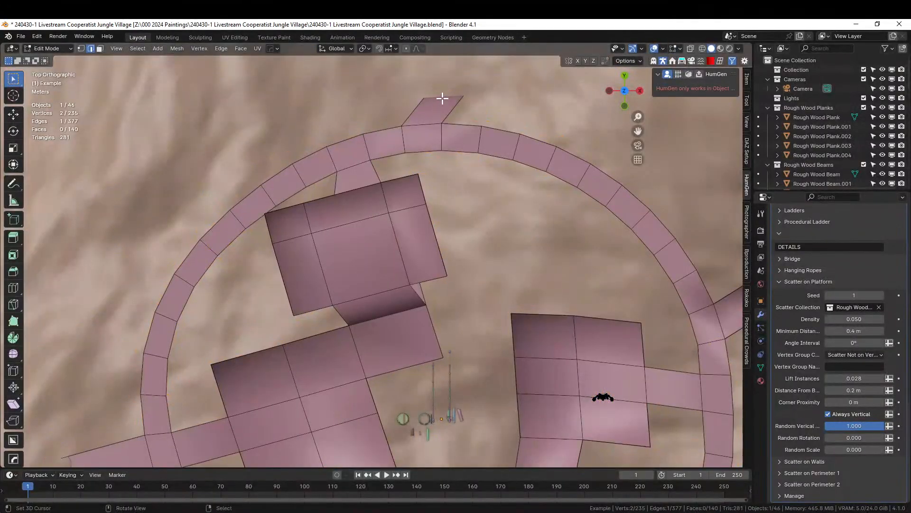
key(g)
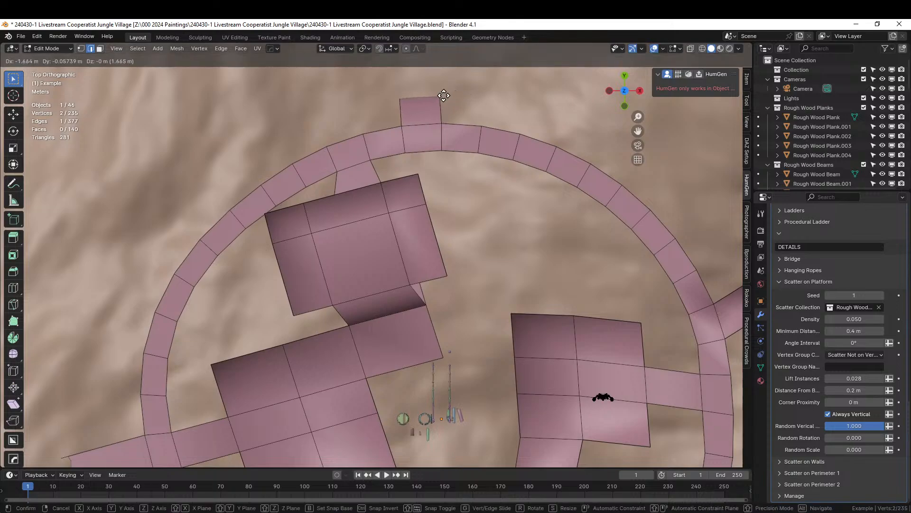
click(444, 96)
key(Tab)
middle_drag(445, 133, 568, 144)
middle_drag(437, 248, 397, 280)
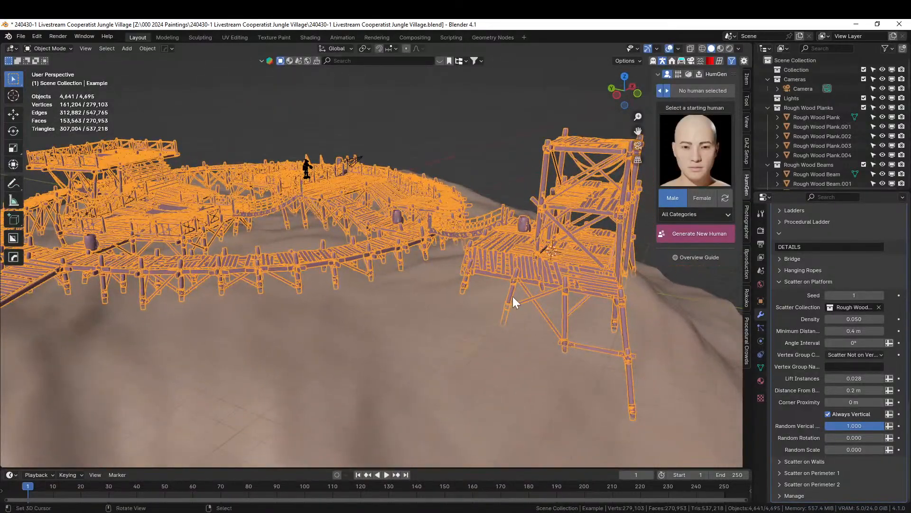
- Extrude the lower edge of one sloped side face on the new platform down into the terrain
right_click(492, 272)
key(Tab)
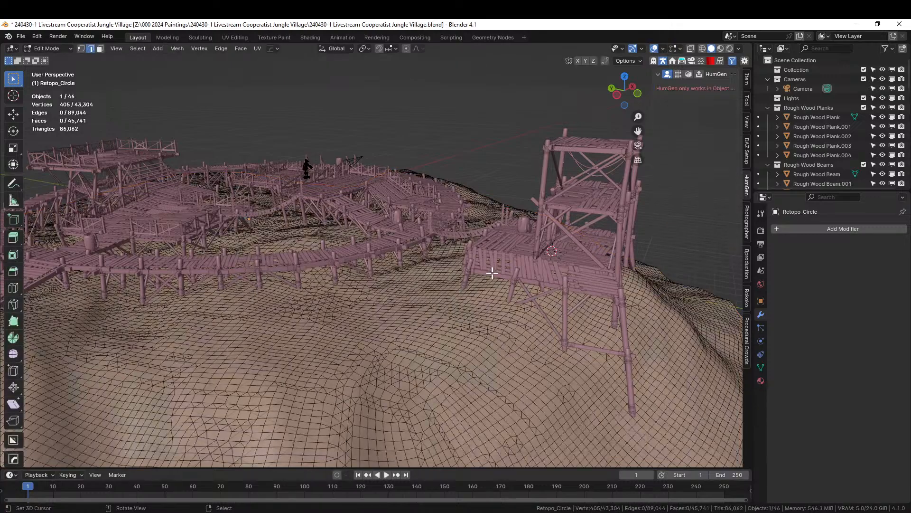
key(Tab)
right_click(491, 273)
key(Tab)
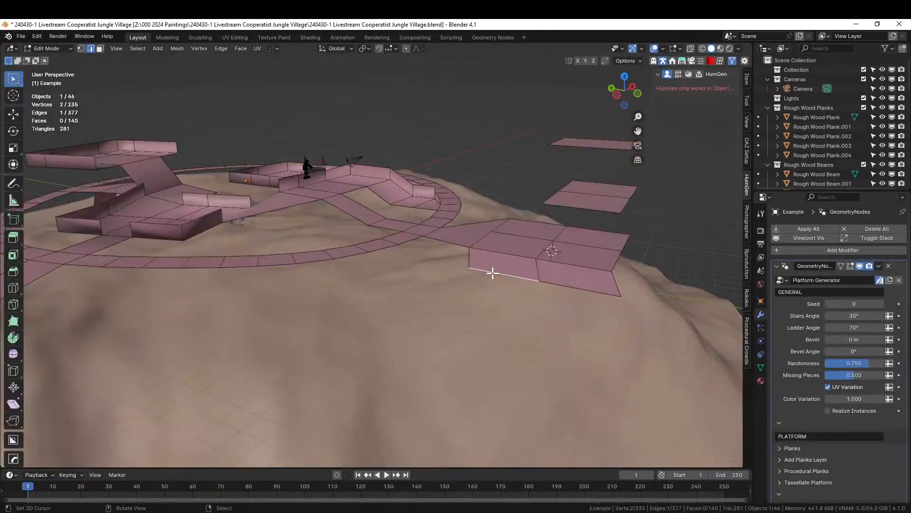
key(e)
click(486, 334)
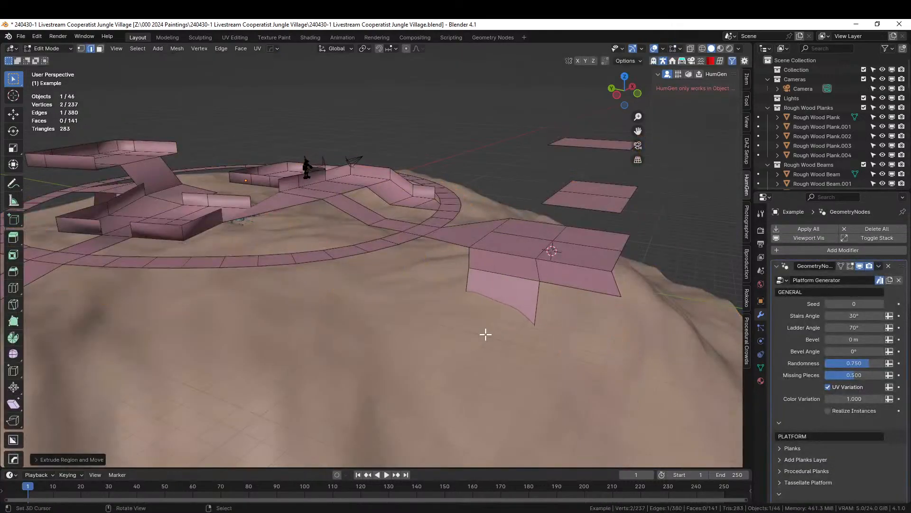
- Reposition the extruded face's lower edge horizontally in the top view, with the last shift about 1.2 m towards -Y
key(Tab)
middle_drag(486, 334, 466, 343)
key(Tab)
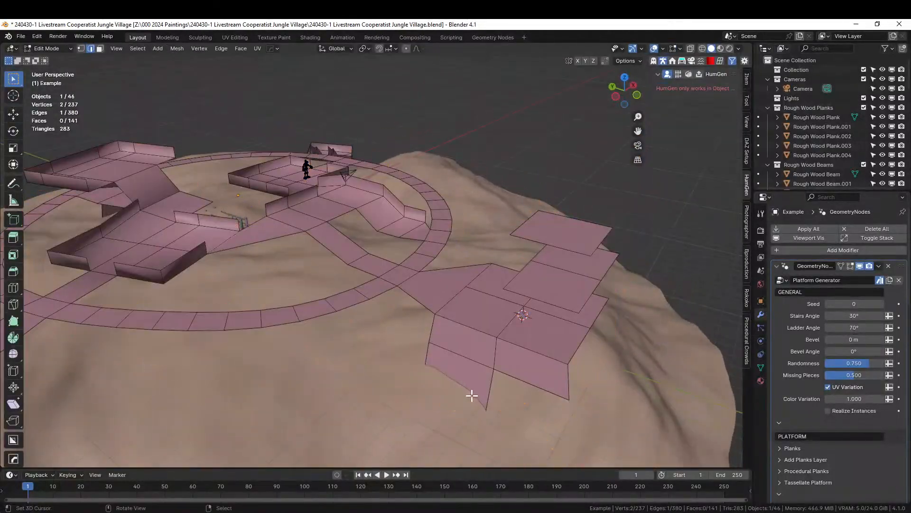
middle_drag(487, 408, 508, 429)
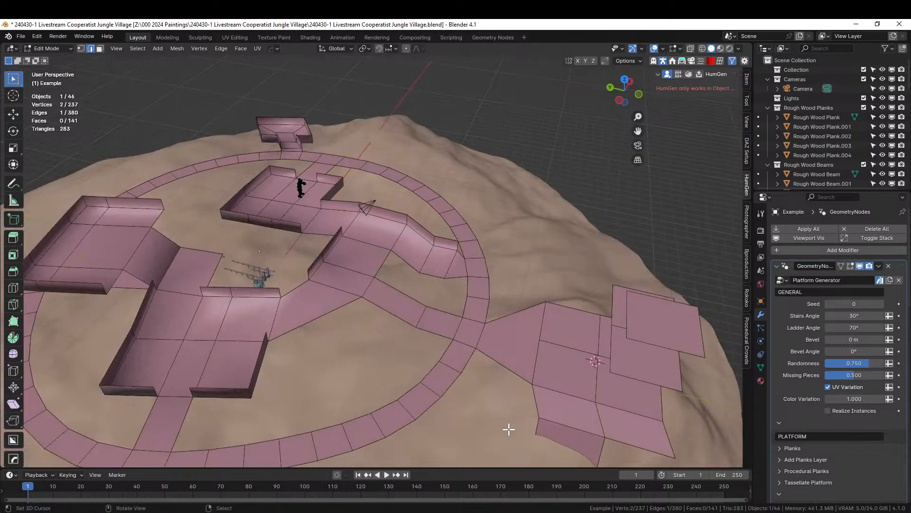
key(KP_7)
key(g)
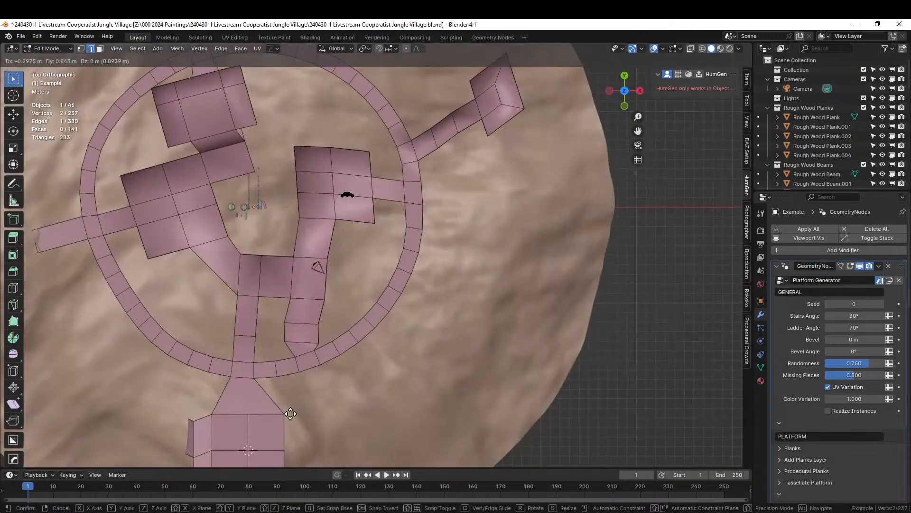
click(291, 414)
key(g)
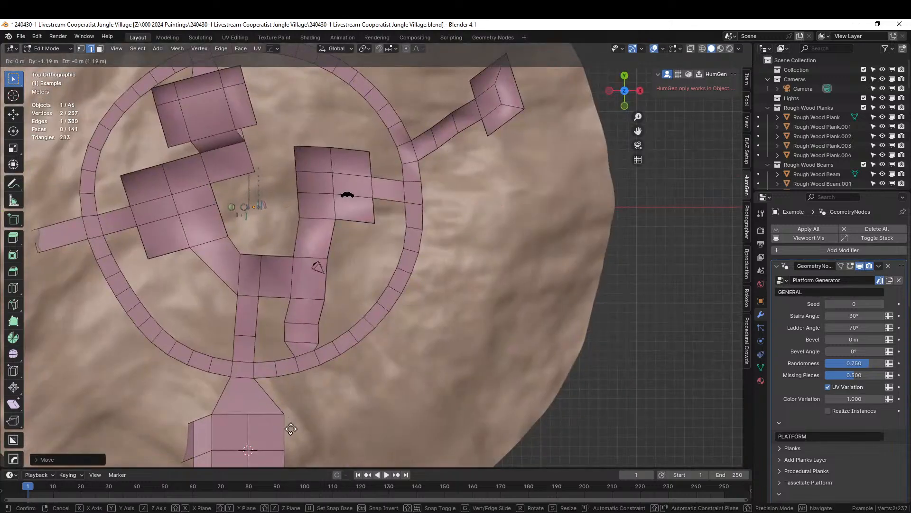
click(290, 427)
- Adjust the same lower edge closer beneath the platform to steepen the face, and check the generated ladder
key(Tab)
middle_drag(291, 424, 441, 237)
scroll(468, 254, up, 5)
key(Tab)
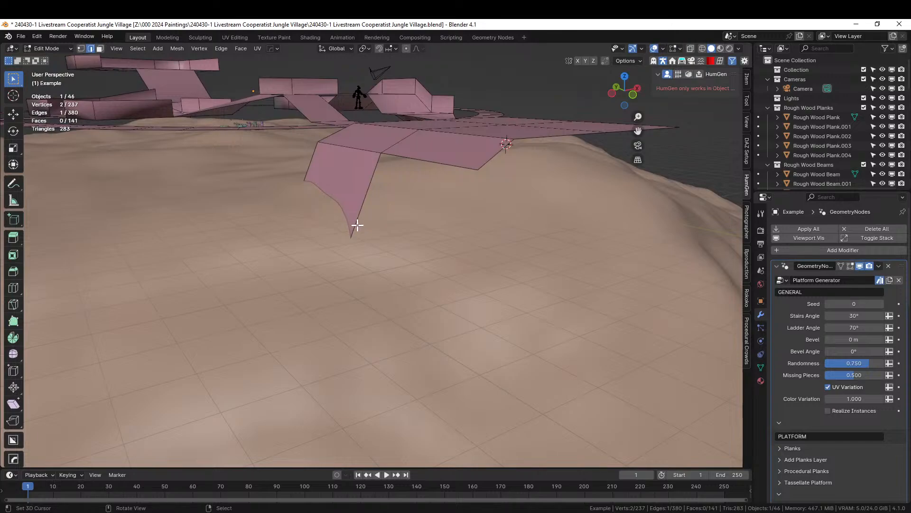
key(g)
click(383, 218)
key(Tab)
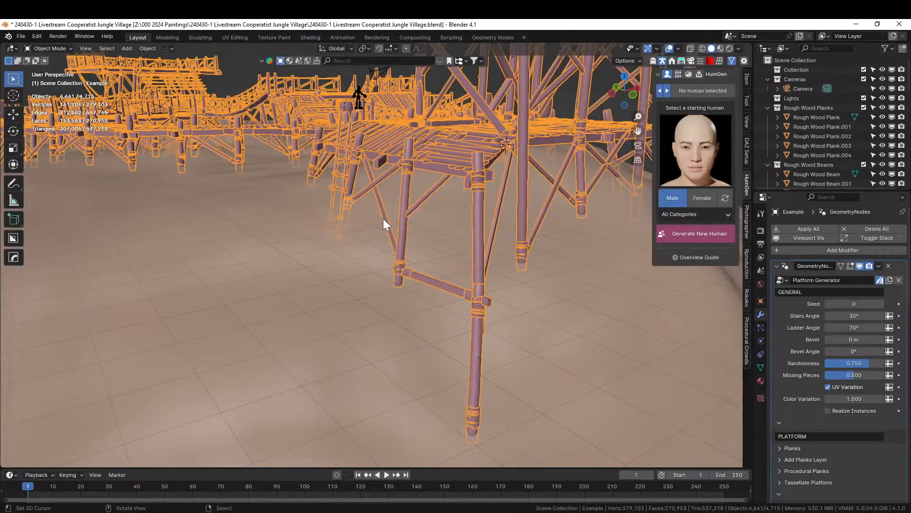
middle_drag(384, 218, 383, 337)
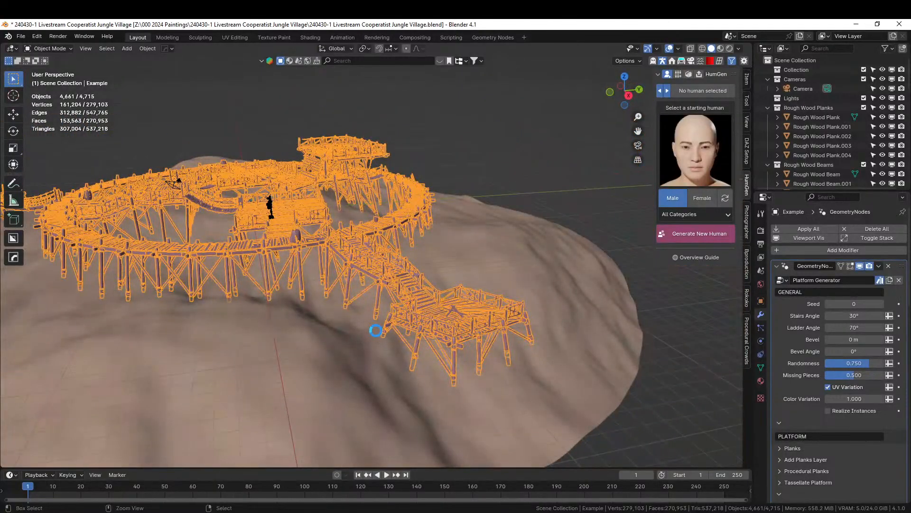
- Bulge the ring's +X side outward about 2.6 m and its +Y side about 4 m using smooth proportional editing
middle_drag(376, 330, 344, 271)
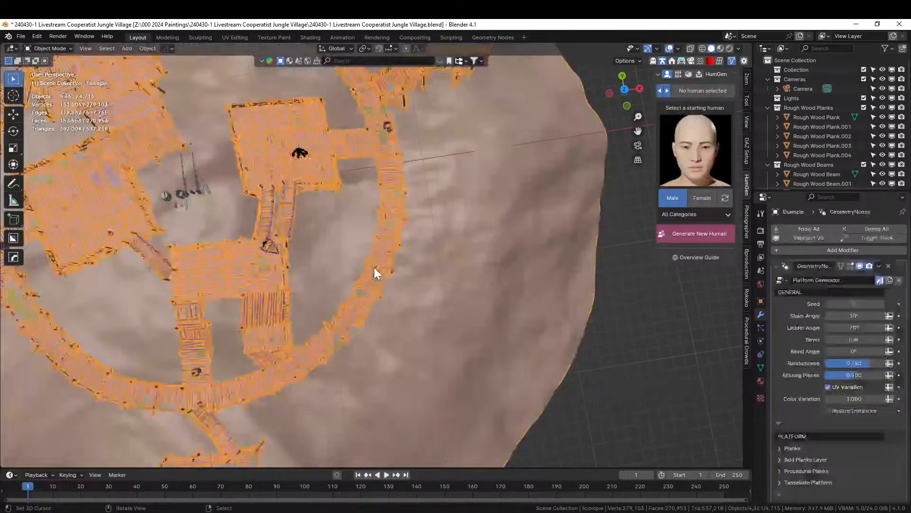
key(Tab)
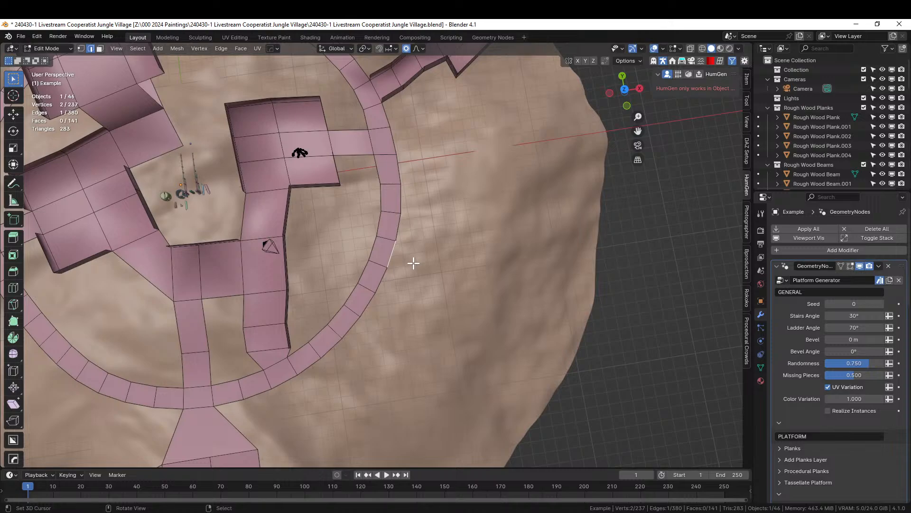
key(g)
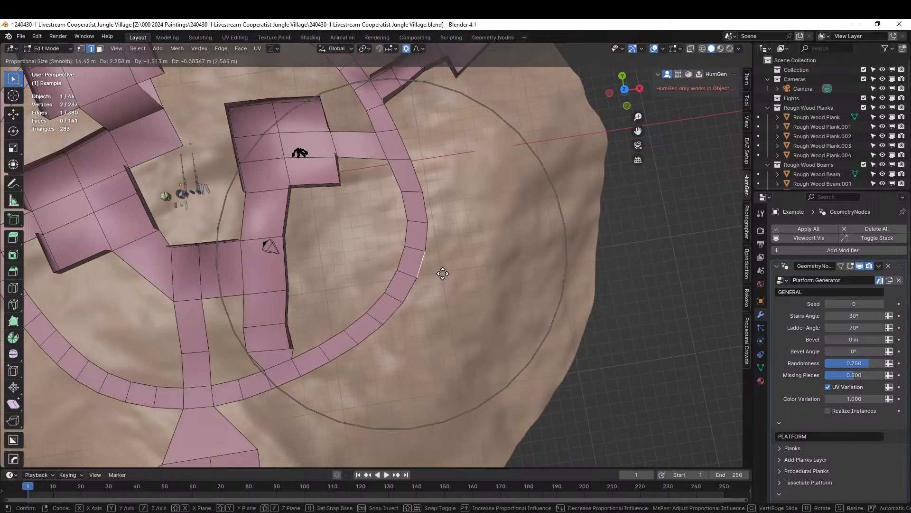
click(445, 274)
middle_drag(417, 280, 526, 49)
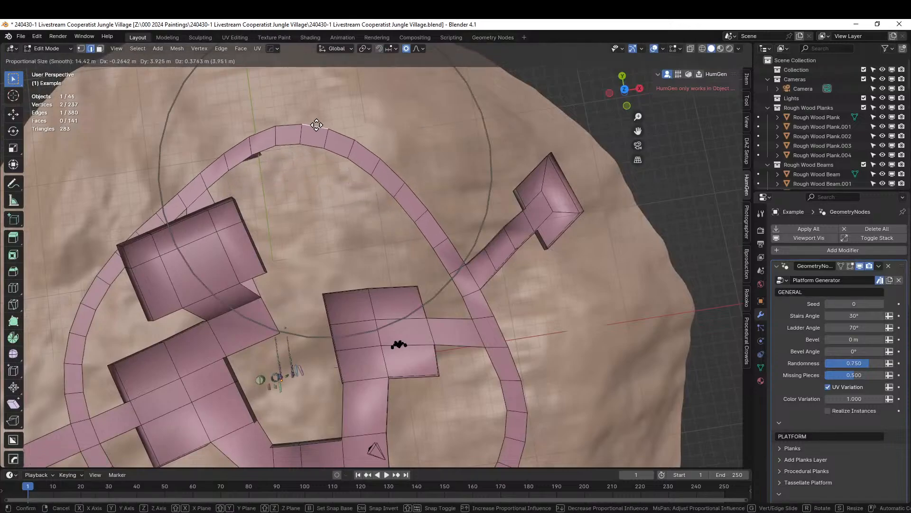
click(316, 125)
- Move the lower edge of the ramp on the ring's +Y side using smooth proportional editing with a smaller radius
key(Tab)
middle_drag(315, 150, 351, 147)
key(Tab)
middle_drag(322, 329, 242, 336)
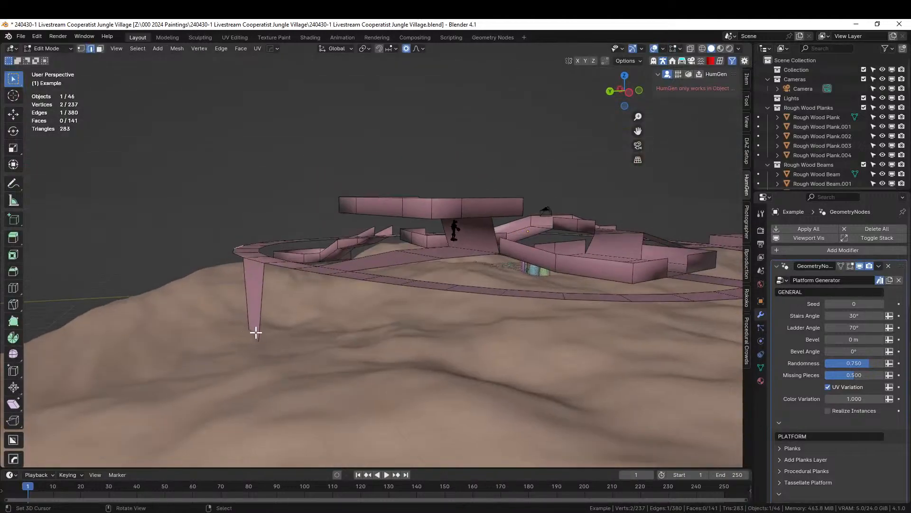
key(KP_Divide)
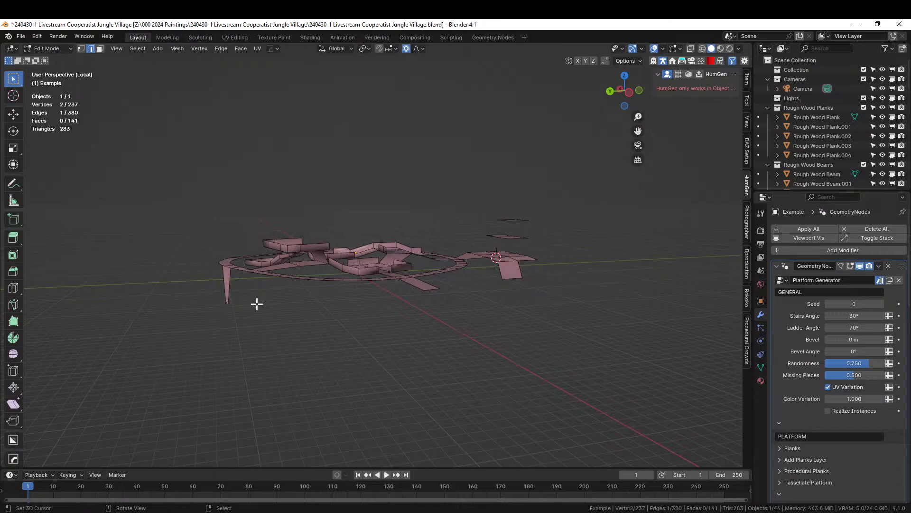
key(KP_Divide)
key(g)
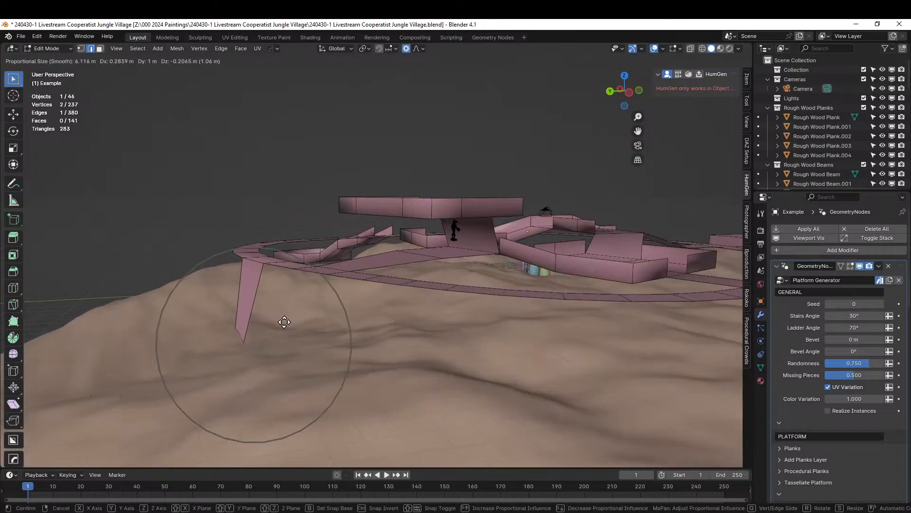
- Move the lower end edge of the ramp below the ring walkway about 1.06 m using smooth proportional editing, and review the generated village
click(285, 322)
key(Tab)
middle_drag(288, 323, 446, 386)
scroll(431, 357, down, 3)
scroll(561, 305, up, 3)
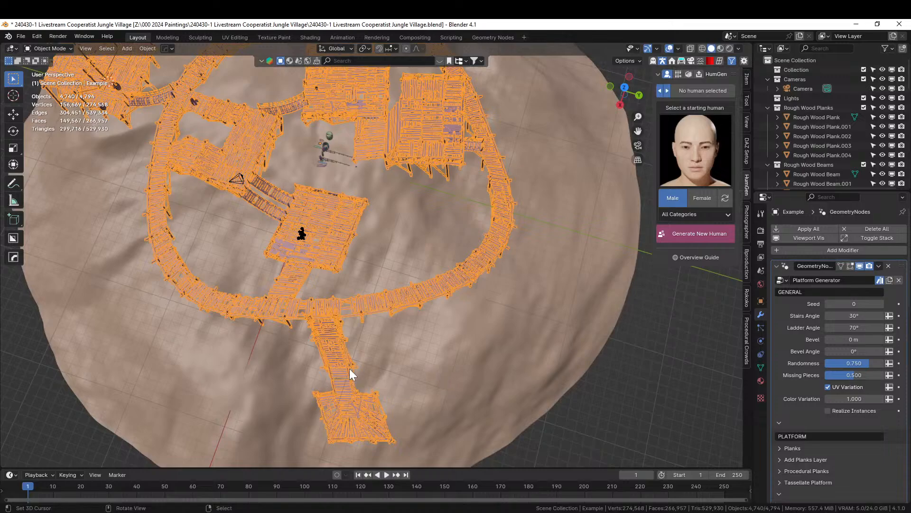
middle_drag(366, 350, 515, 279)
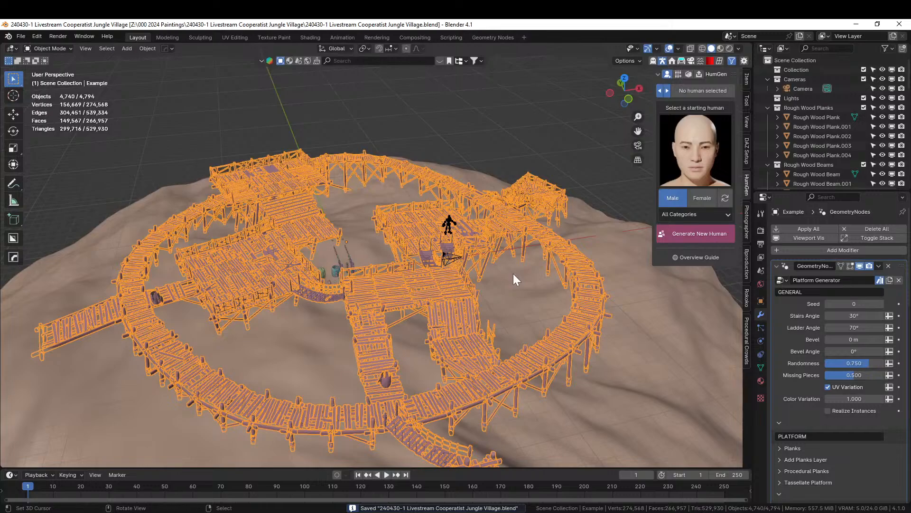
middle_drag(558, 237, 401, 279)
- Add a centred lengthwise loop cut through the walkway joining the camera platform to the platform with the human figure
scroll(325, 291, up, 5)
key(Tab)
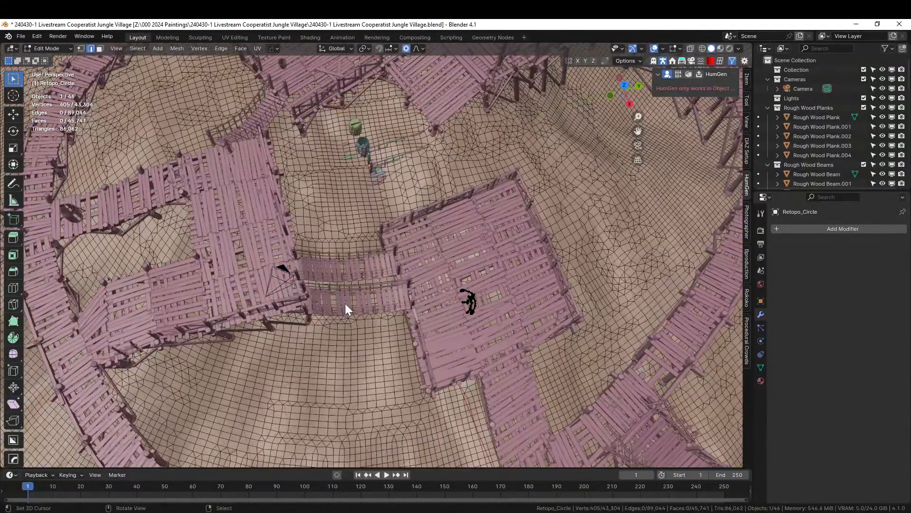
key(Tab)
key(Tab)
click(317, 272)
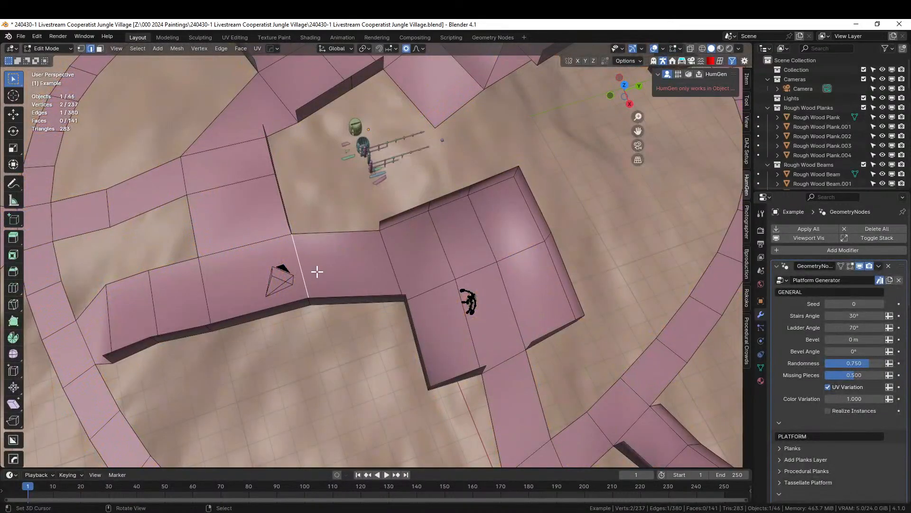
click(317, 272)
right_click(317, 272)
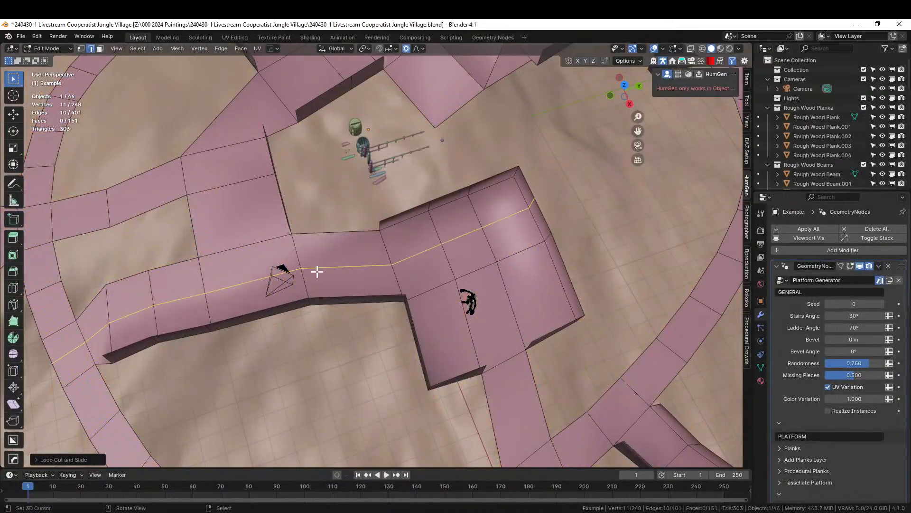
- Delete the floor face and the adjoining side face on the railing half of the connecting walkway, narrowing it to half width
mouse_move(317, 272)
middle_down()
mouse_move(323, 246)
mouse_move(339, 263)
mouse_move(333, 266)
middle_up()
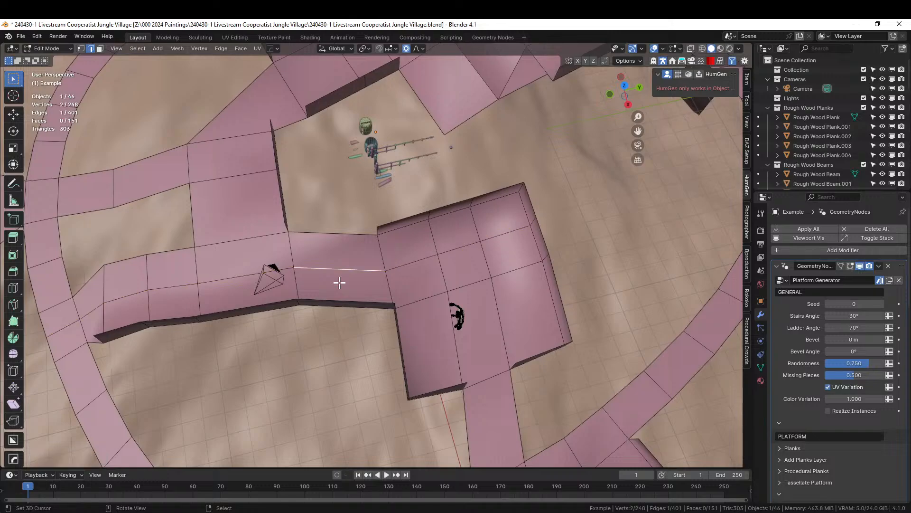
key(3)
right_click(340, 282)
middle_drag(340, 282, 334, 262)
key(x)
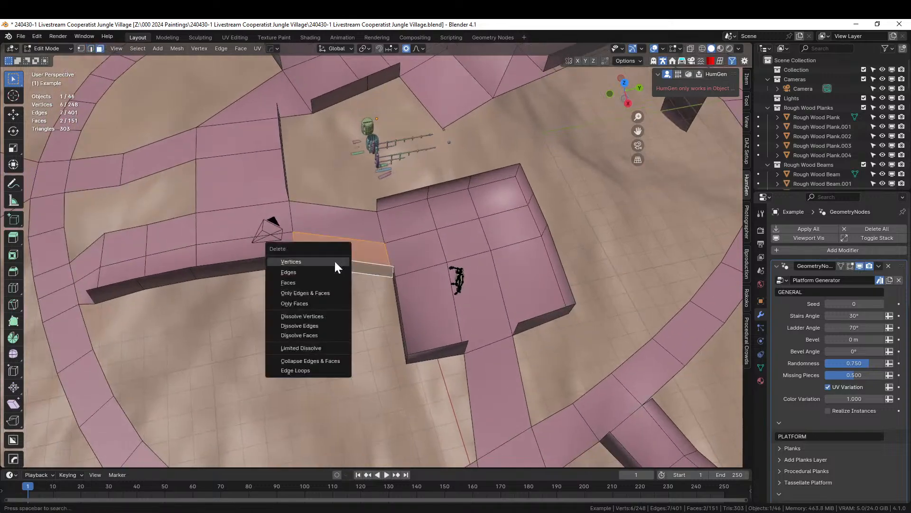
click(297, 279)
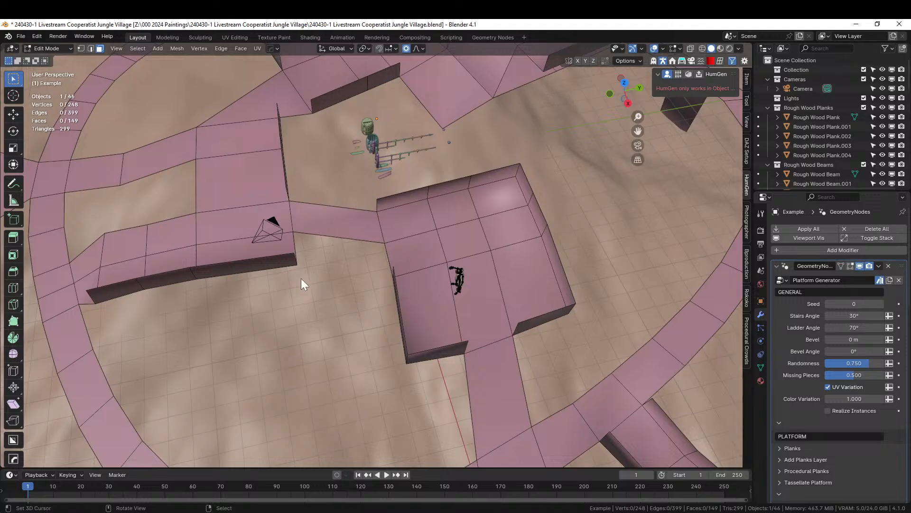
key(Tab)
- Assign the Bridge material to the two walkway faces linking the camera platform to the ring walkway
middle_drag(329, 275, 409, 343)
middle_drag(401, 316, 553, 343)
right_click(482, 309)
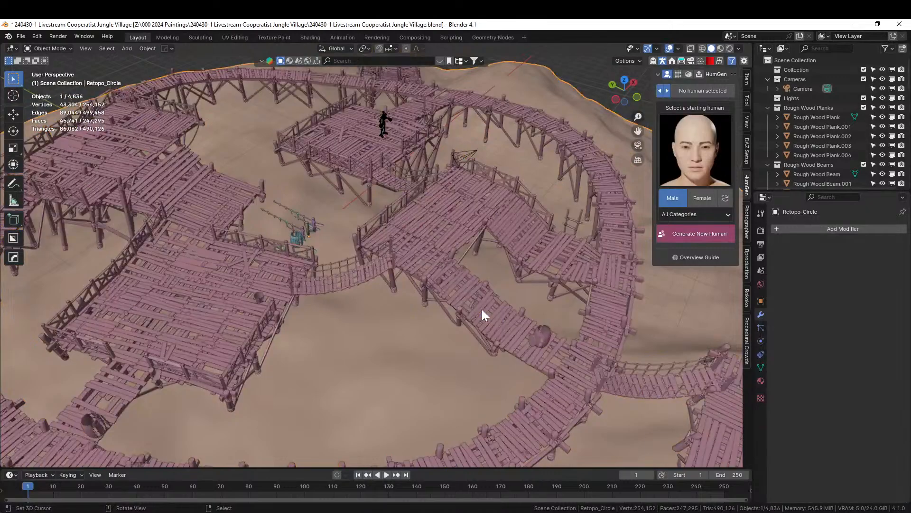
key(Tab)
key(Tab)
right_click(482, 307)
key(Tab)
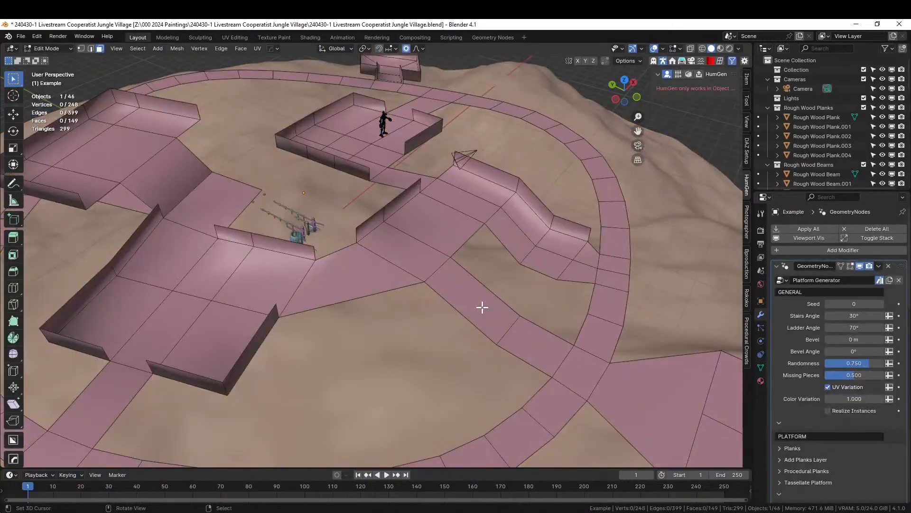
right_click(464, 297)
shift+right_click(535, 345)
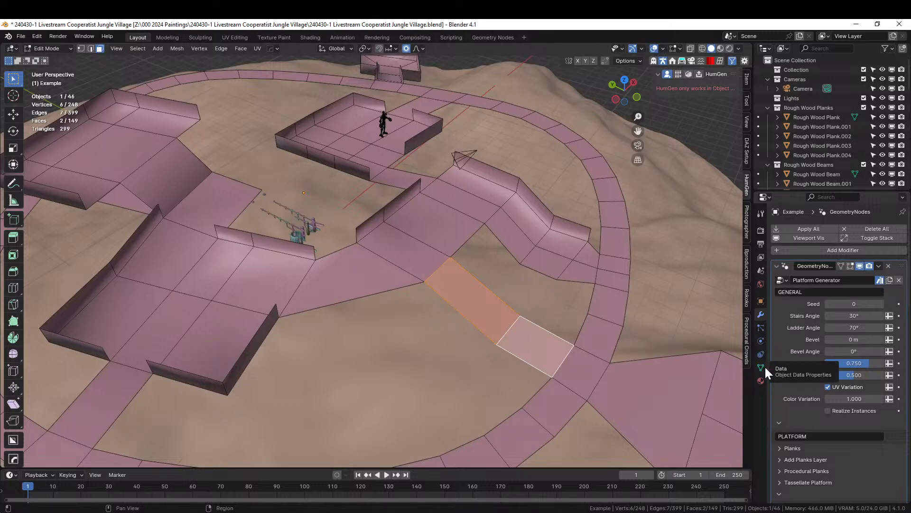
click(761, 380)
click(796, 241)
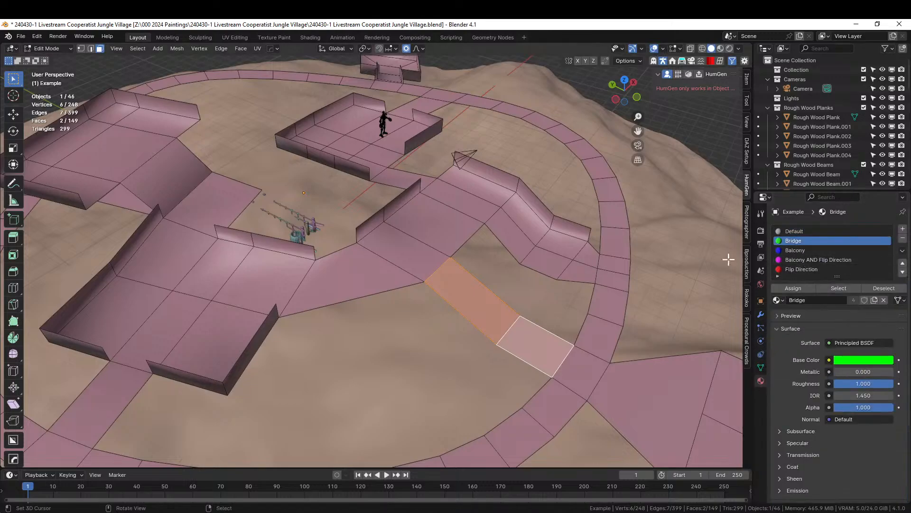
click(792, 288)
key(Tab)
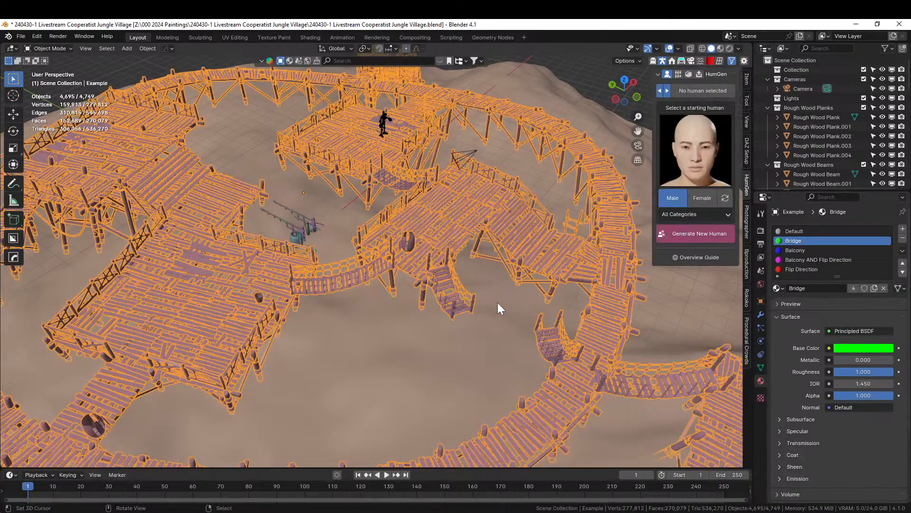
- Dissolve the edge between the two bridge faces so they form a single span, and save the project file
key(Tab)
key(2)
click(506, 322)
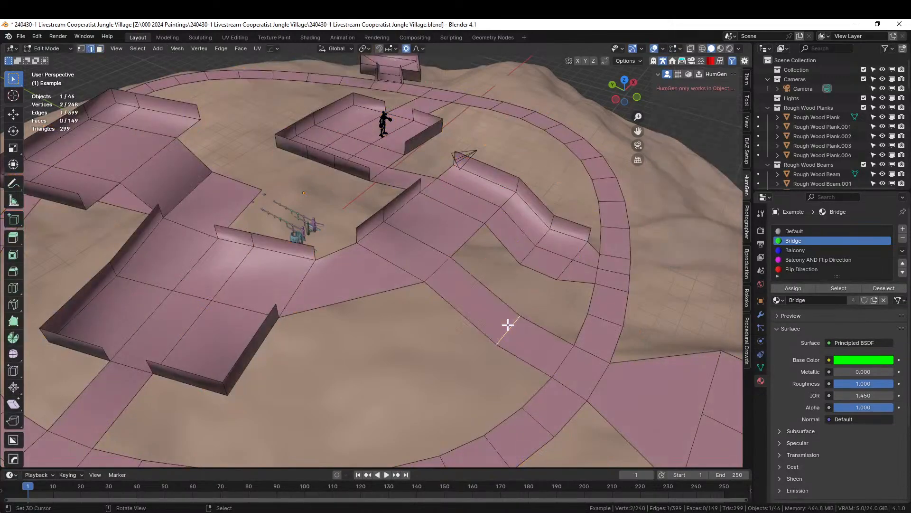
key(x)
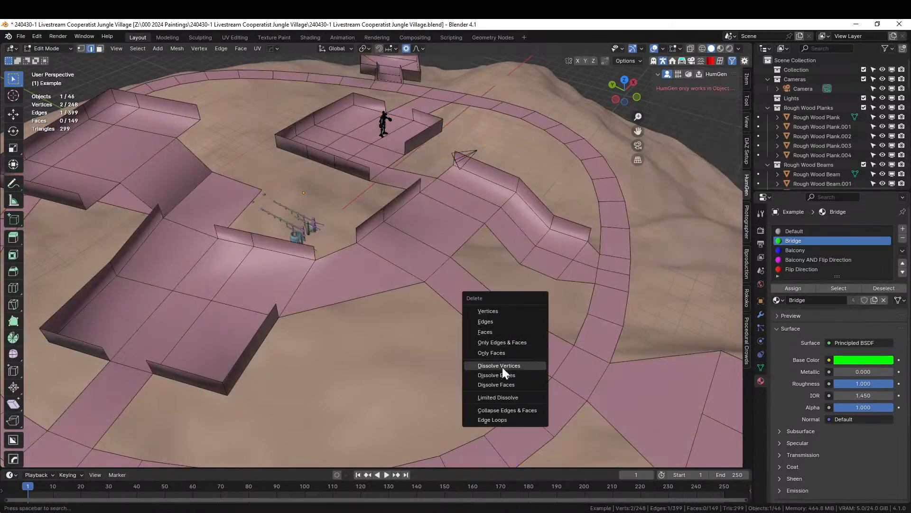
click(503, 375)
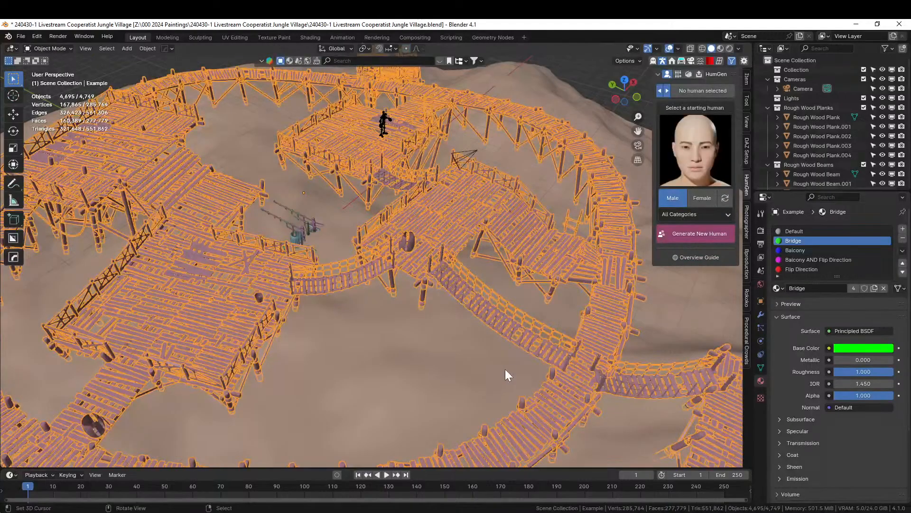
middle_drag(505, 369, 331, 335)
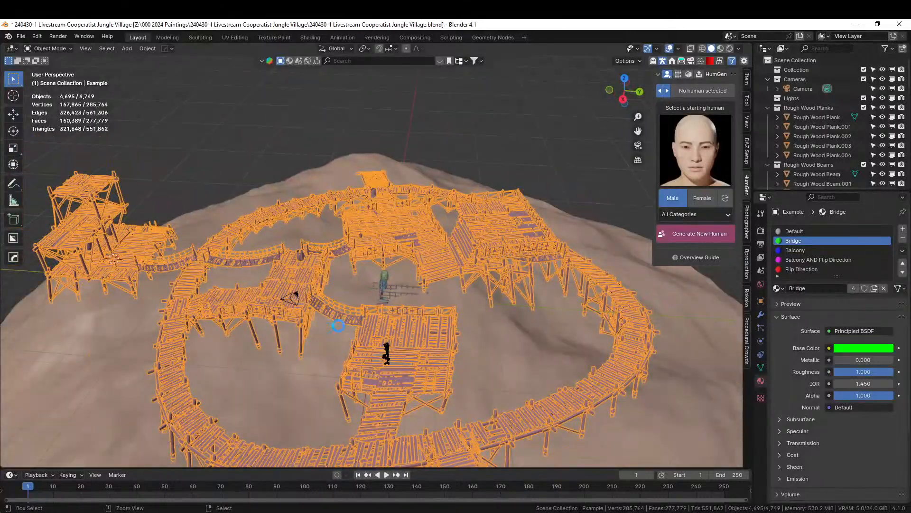
key(ctrl+s)
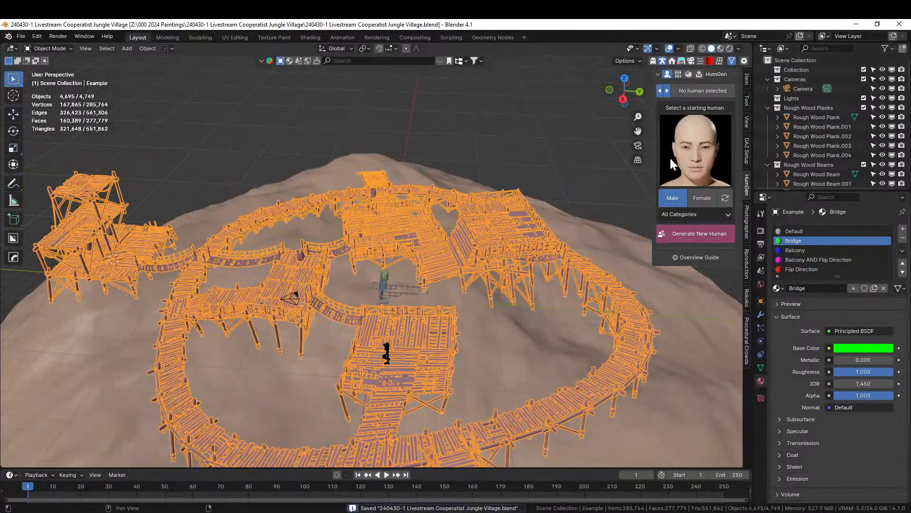
- Pick the terrain mesh Retopo_Circle as the Geo-Scatter emitter object
click(691, 62)
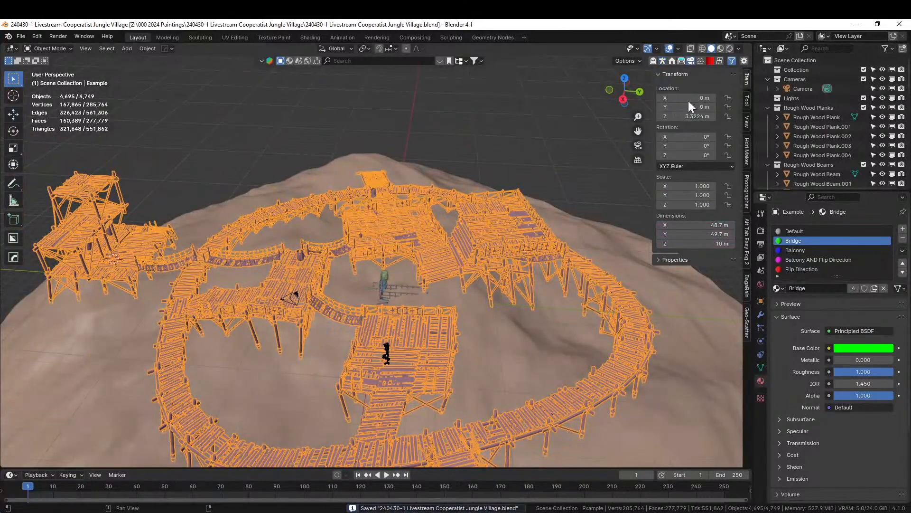
click(747, 317)
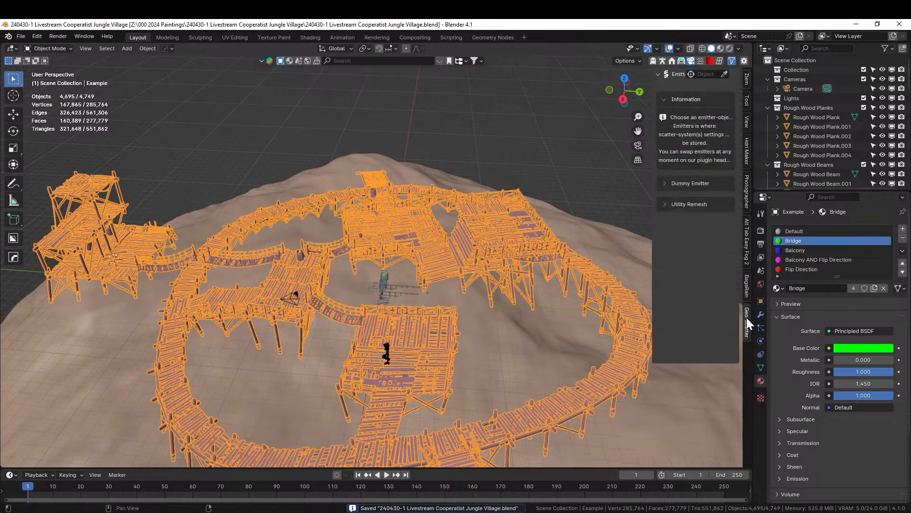
click(725, 74)
click(694, 413)
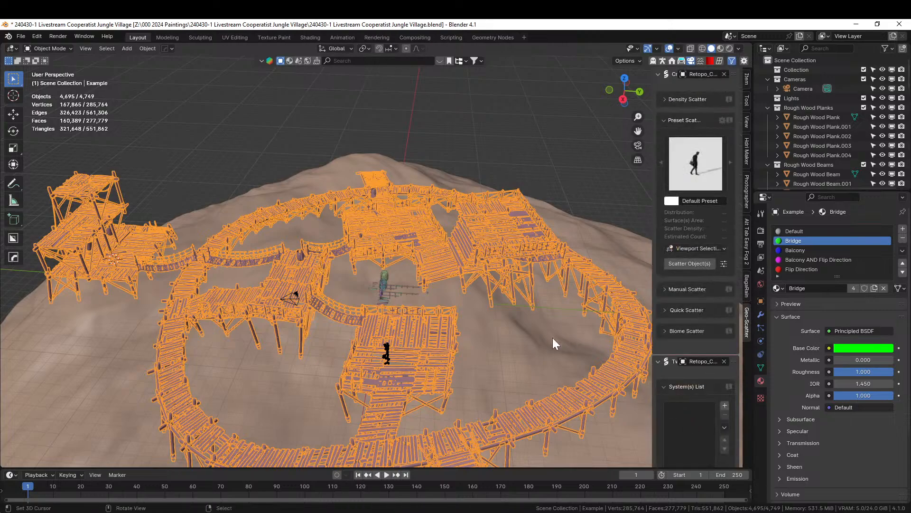
- Open the Geo-Scatter biome library in a maximized window and browse to the jungle biomes
shift+middle_drag(520, 336, 434, 266)
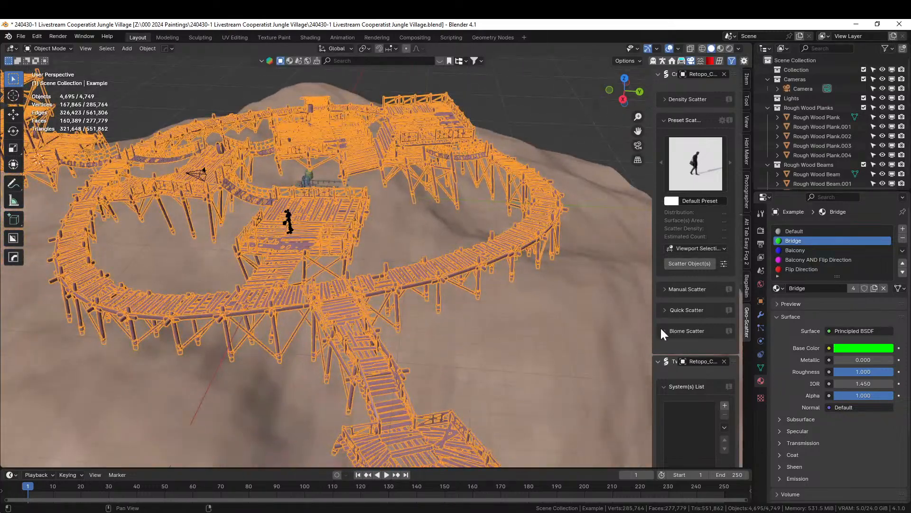
click(663, 329)
click(683, 349)
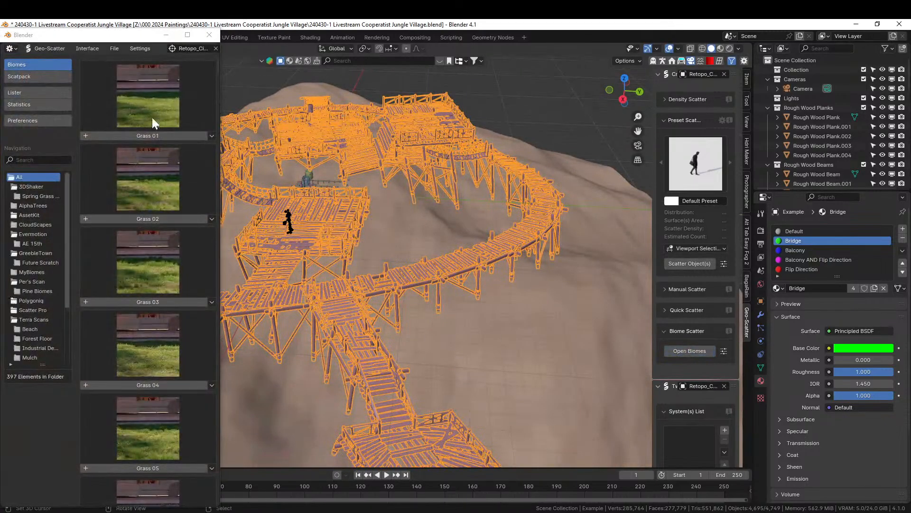
click(187, 35)
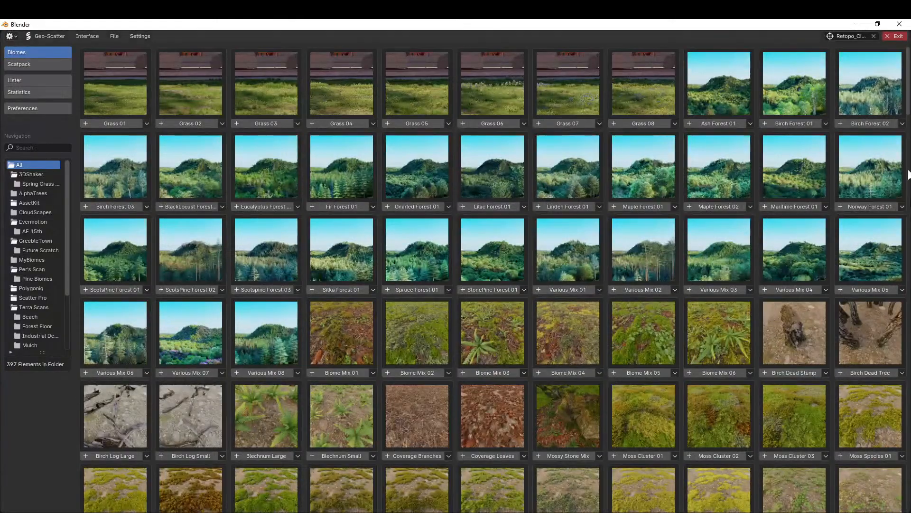
scroll(475, 275, down, 10)
drag(910, 333, 910, 485)
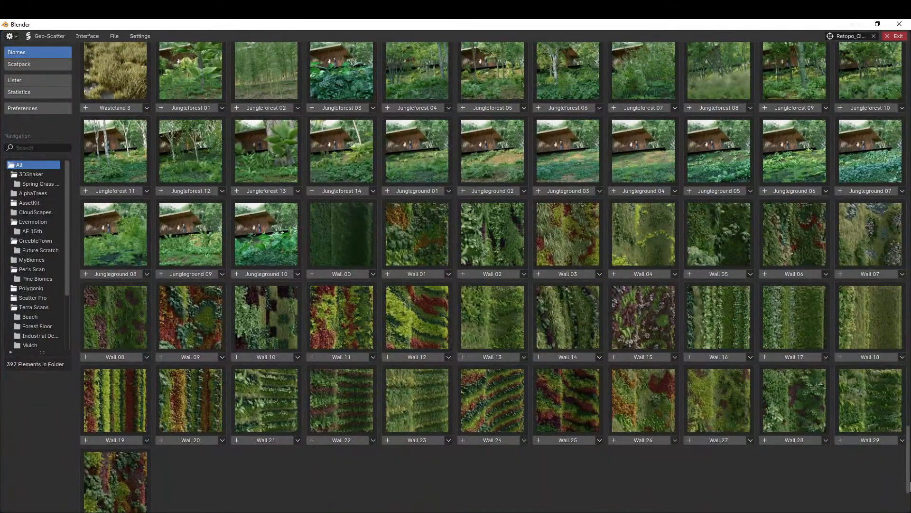
- Scatter the Jungleforest 13 biome over the terrain, hiding the scatter systems and setting heavy objects to Bounds display
click(273, 192)
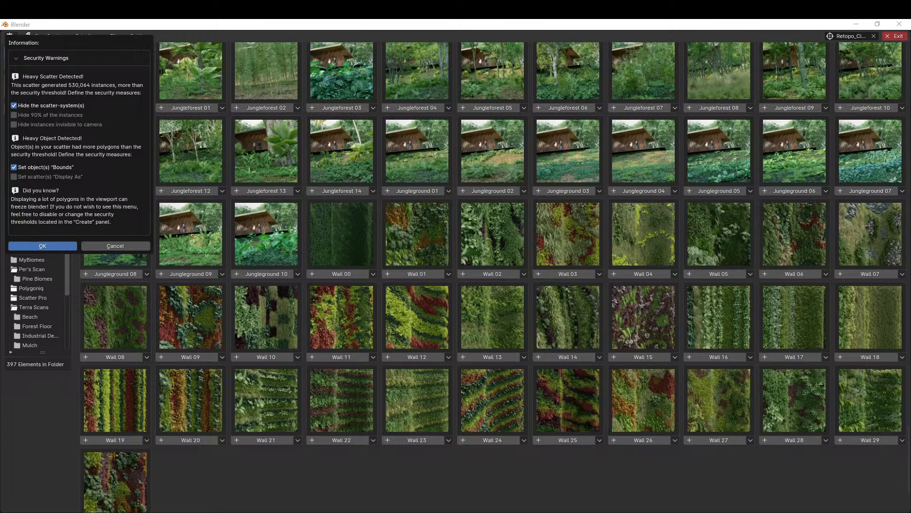
click(47, 246)
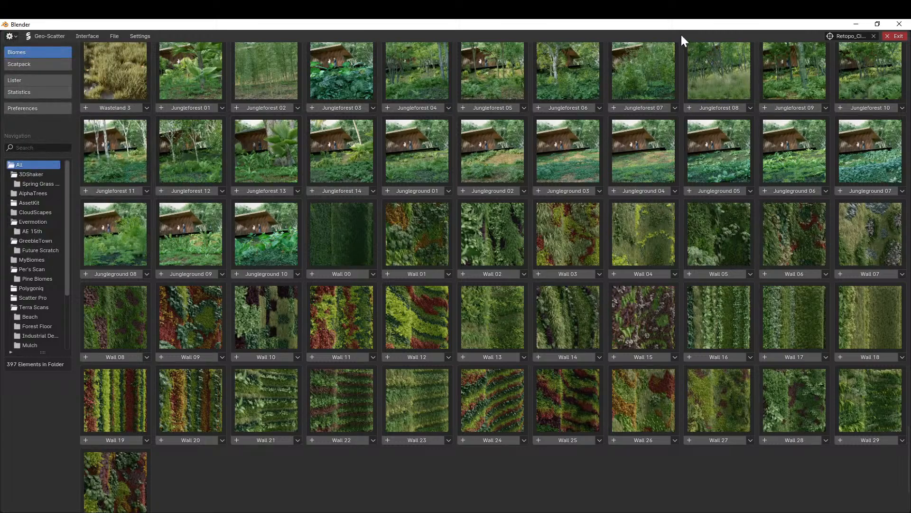
drag(677, 27, 674, 19)
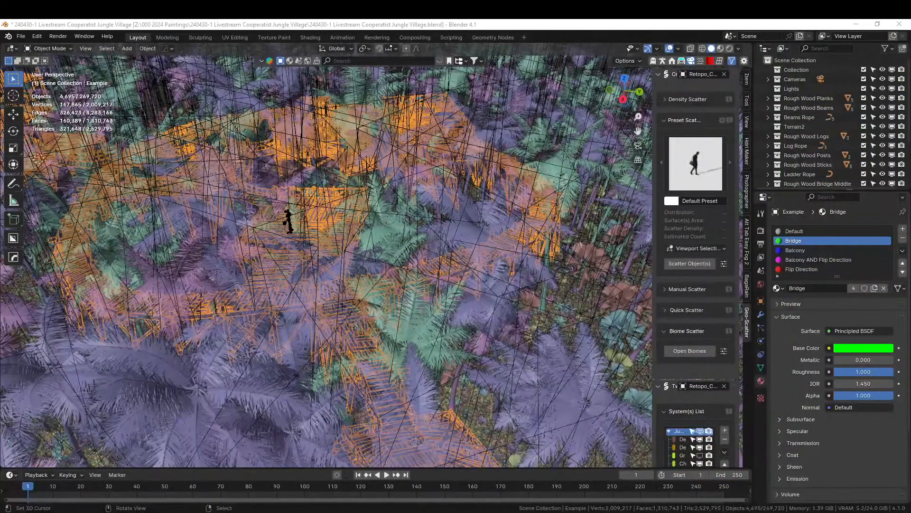
- Widen the Geo-Scatter sidebar and exclude the Geo-Scatter collection from the view layer
scroll(375, 292, down, 8)
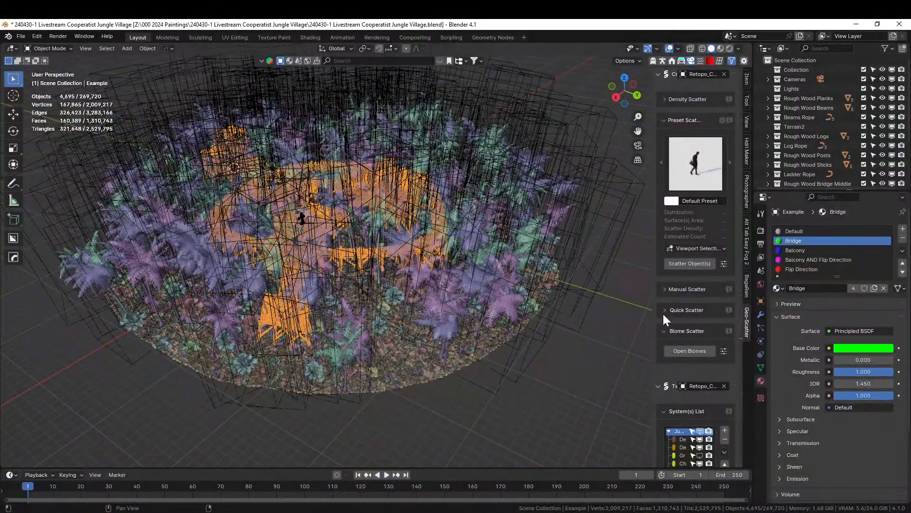
drag(651, 312, 564, 314)
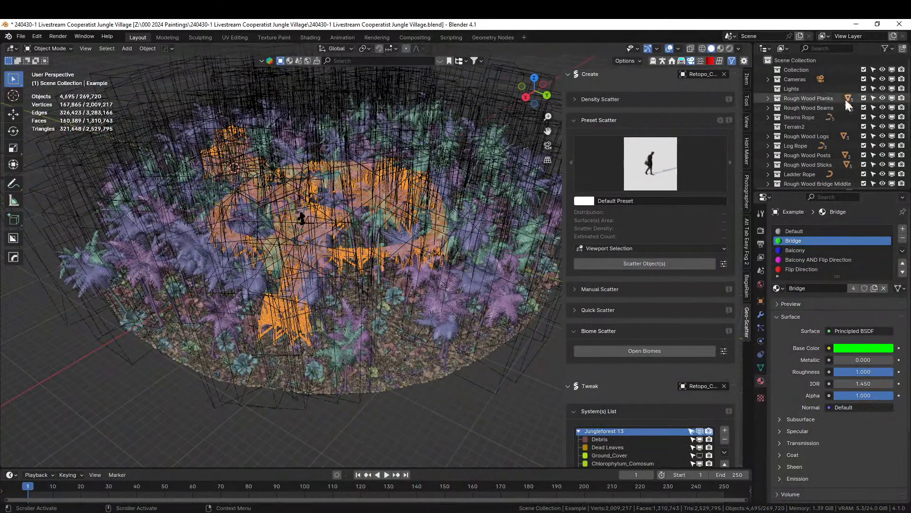
scroll(845, 109, down, 4)
click(864, 152)
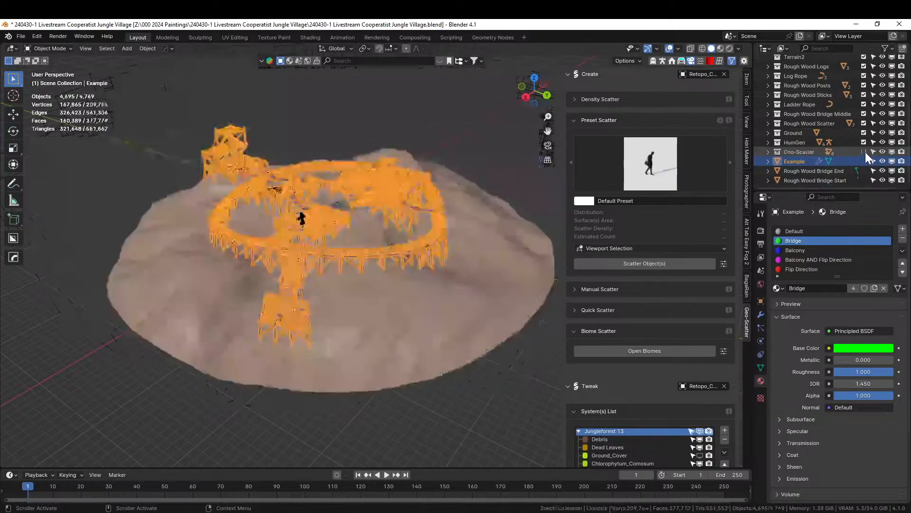
- Move the Example platform object into a new collection named Village
middle_drag(475, 247, 338, 272)
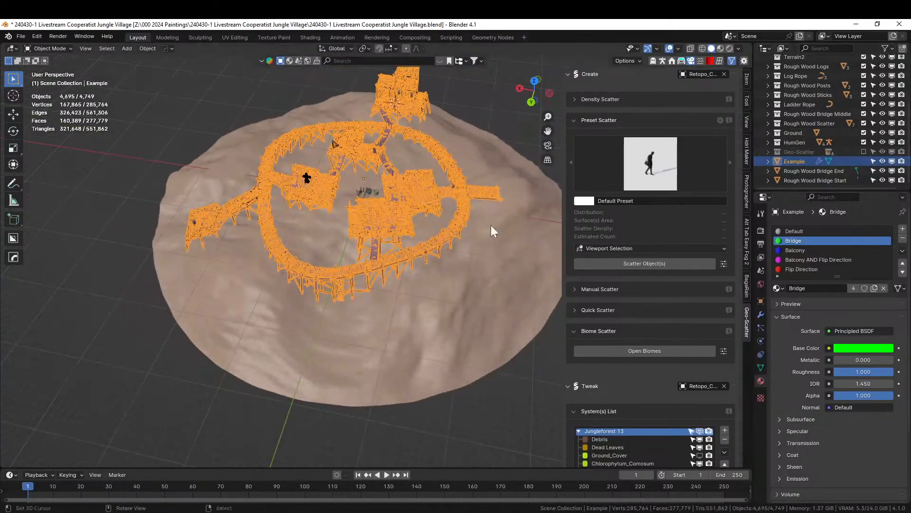
key(m)
click(353, 260)
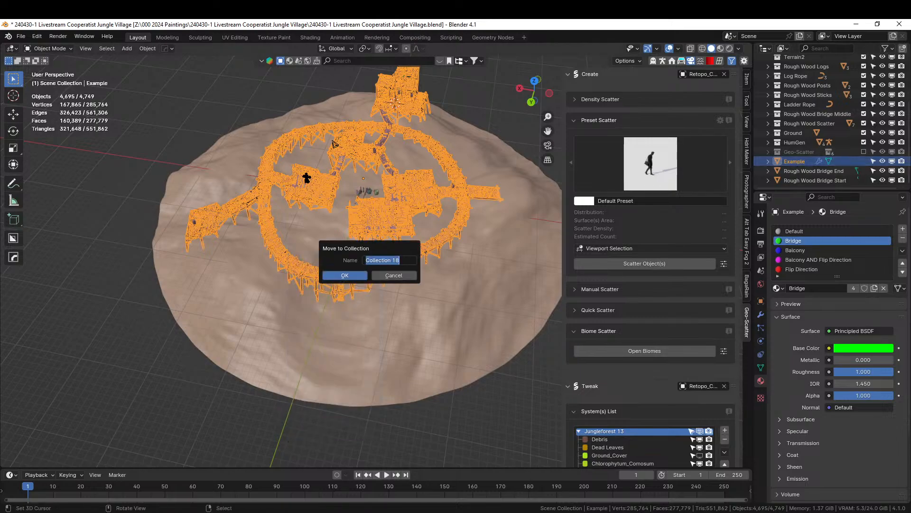
text(Village)
key(Return)
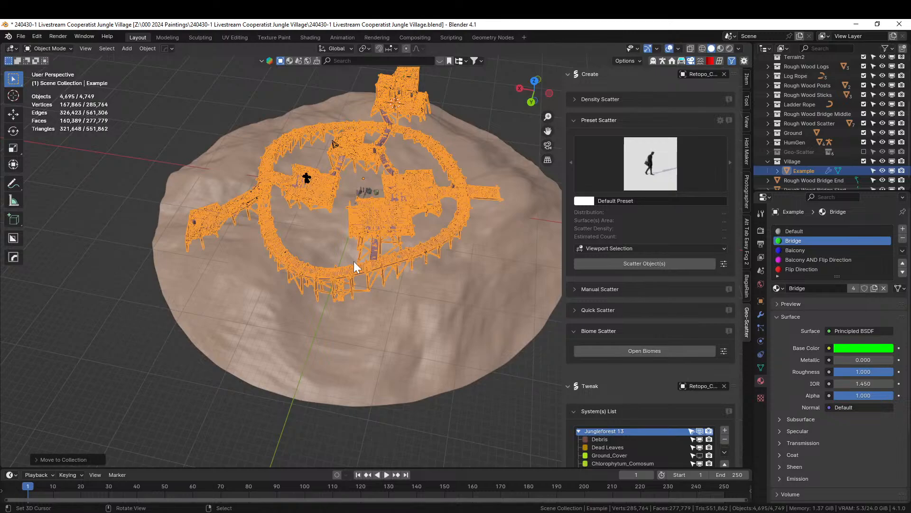
middle_drag(265, 277, 497, 319)
scroll(633, 369, down, 7)
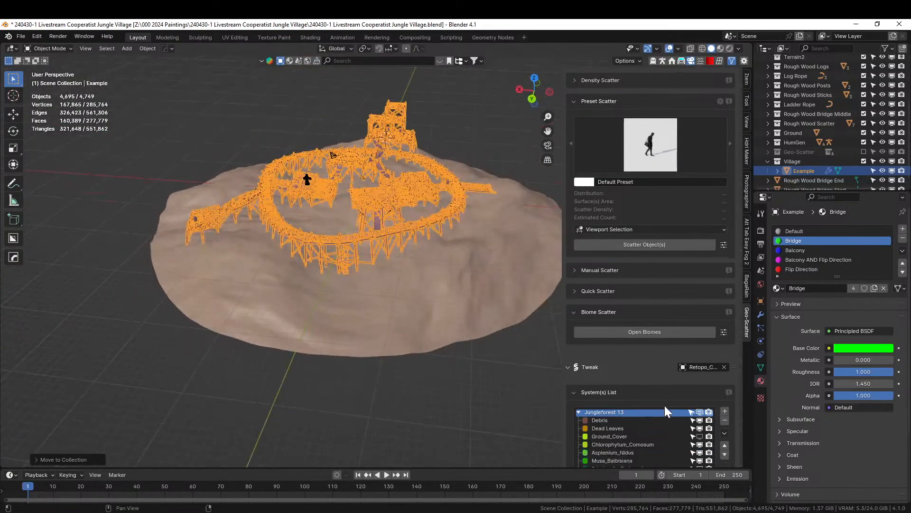
- Enable the Upward-Obstruction culling mask on the Cocos_Nucifera scatter system, using the Village collection as the obstruction
click(605, 363)
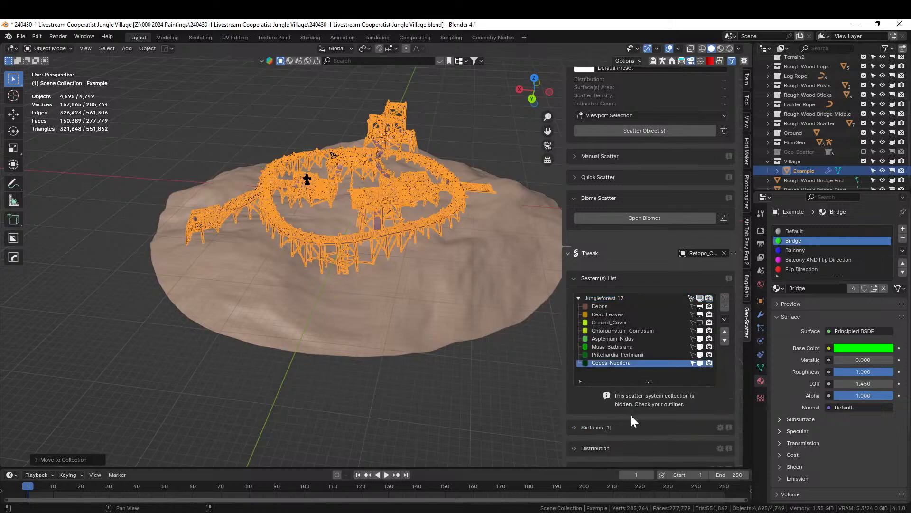
scroll(631, 414, down, 4)
scroll(630, 414, down, 3)
scroll(623, 420, down, 2)
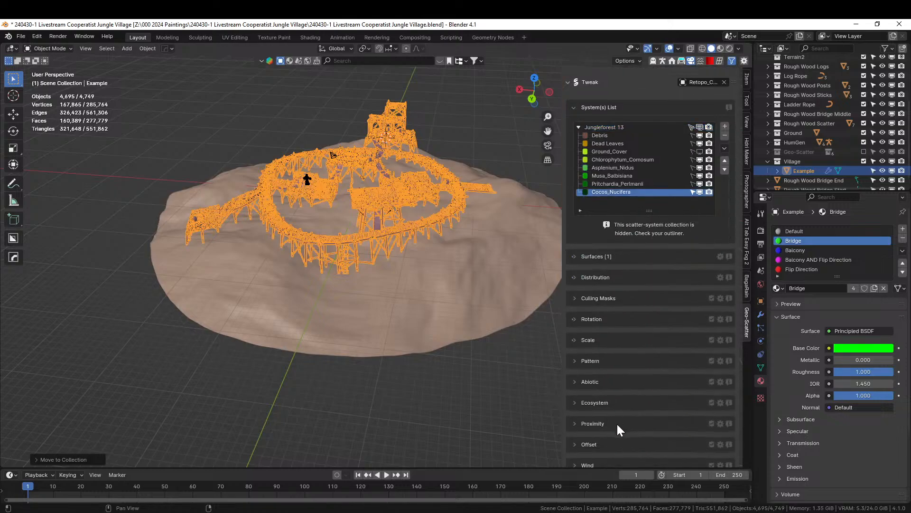
click(576, 299)
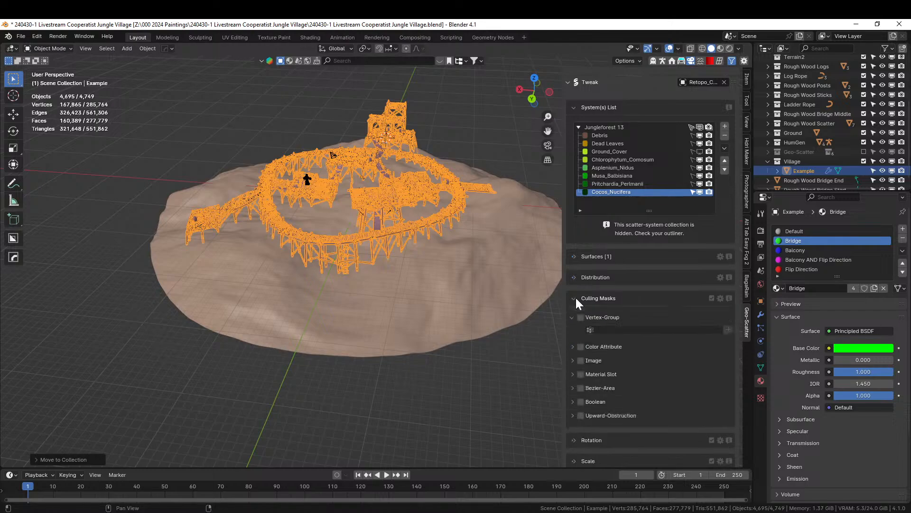
click(574, 413)
click(635, 426)
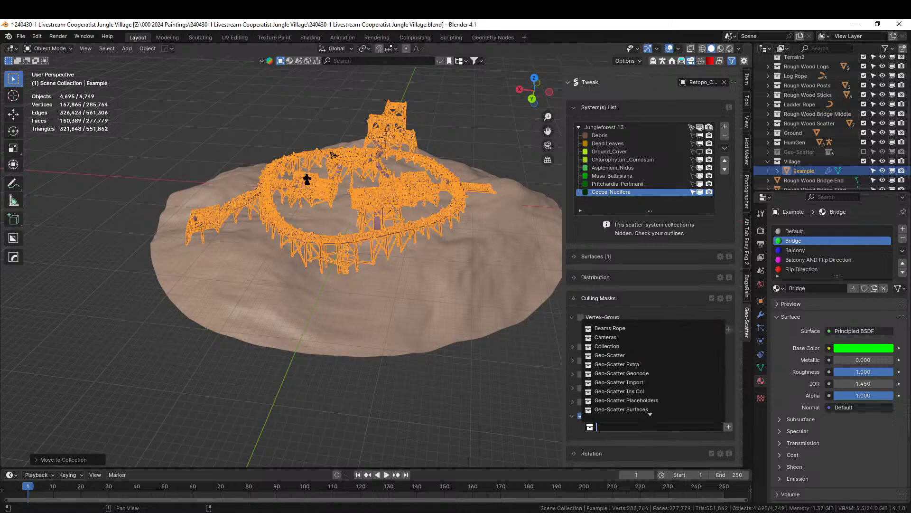
text(villag)
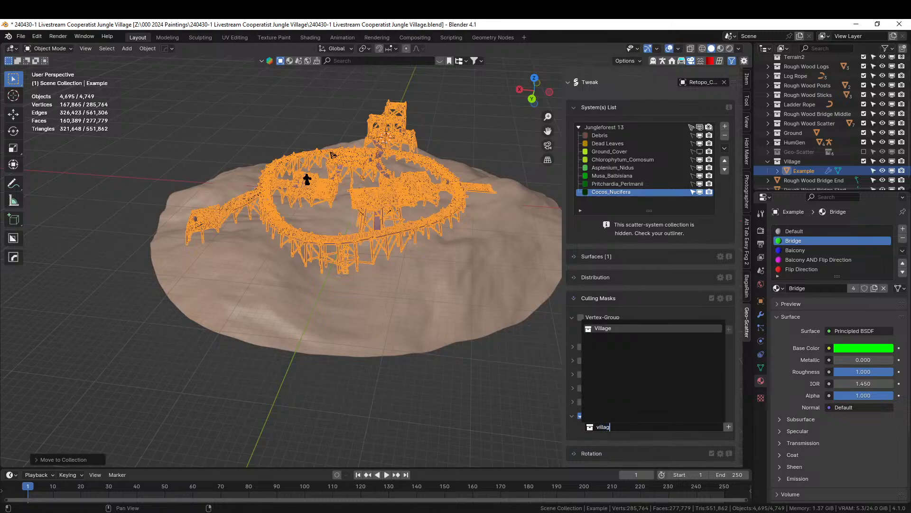
click(596, 328)
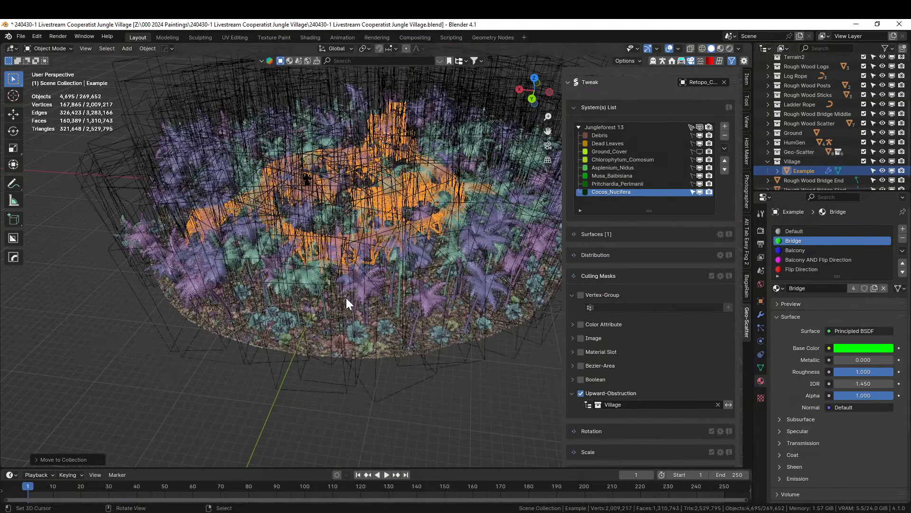
- Enable Object Repel 1 proximity for the Cocos_Nucifera system with the Village collection as collider
middle_drag(346, 297, 386, 286)
scroll(350, 305, up, 8)
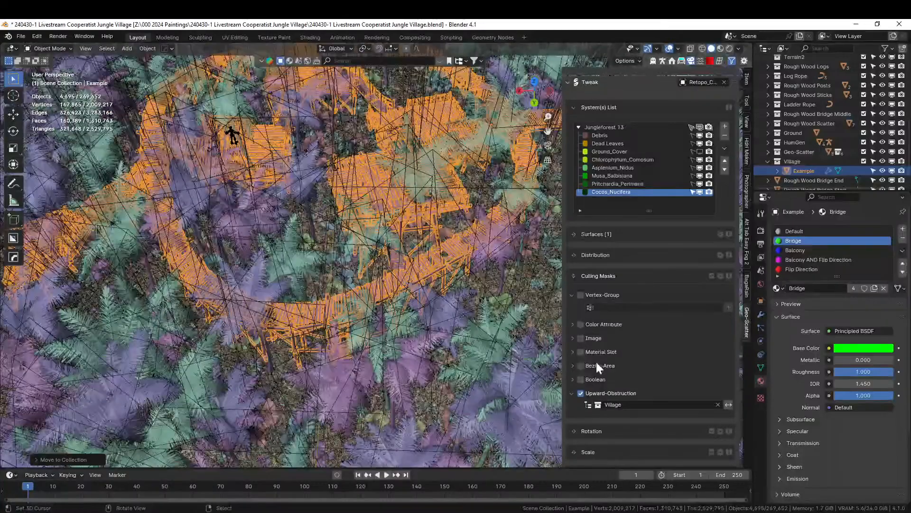
scroll(625, 355, down, 10)
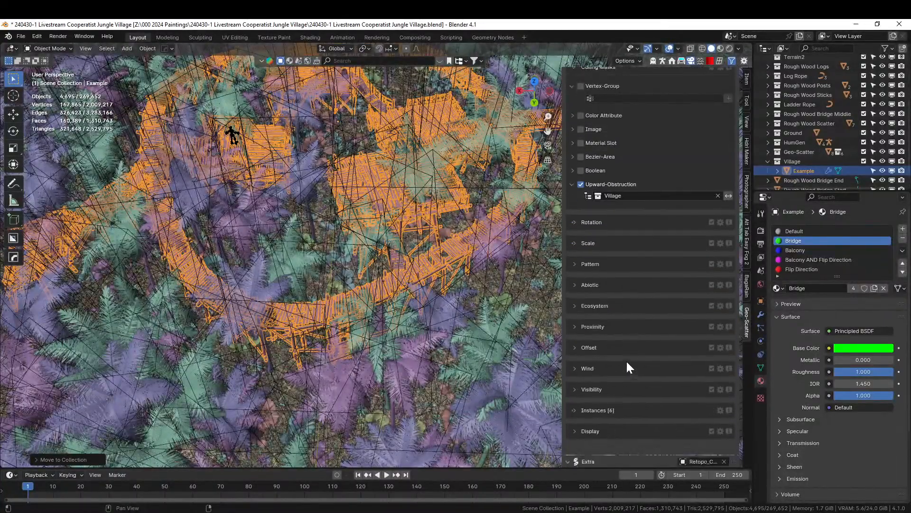
click(575, 345)
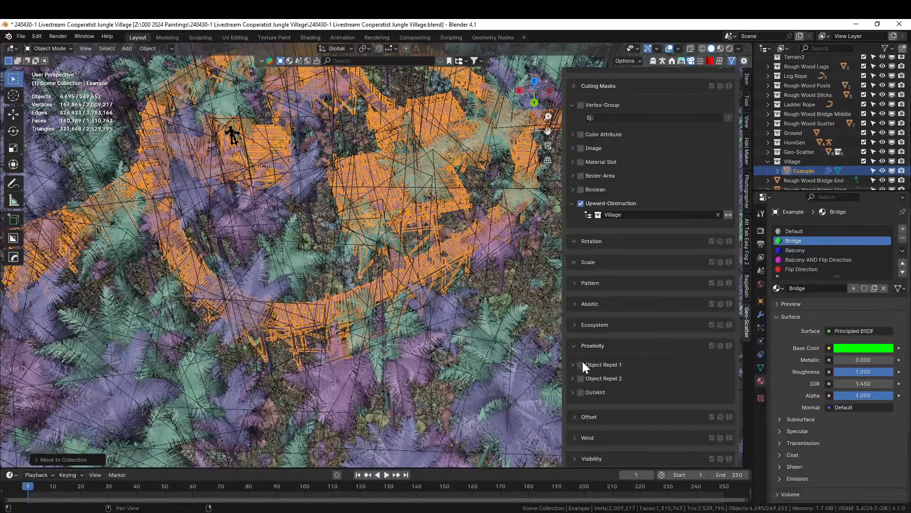
click(580, 366)
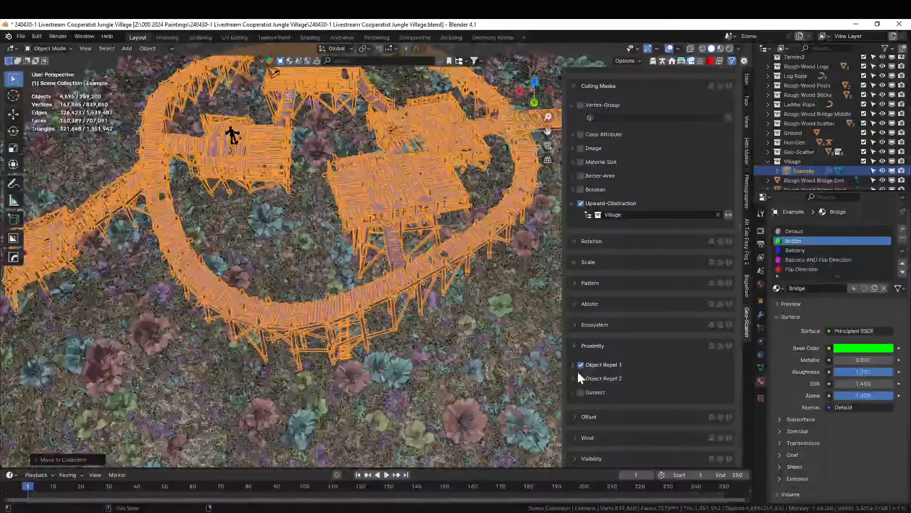
click(572, 364)
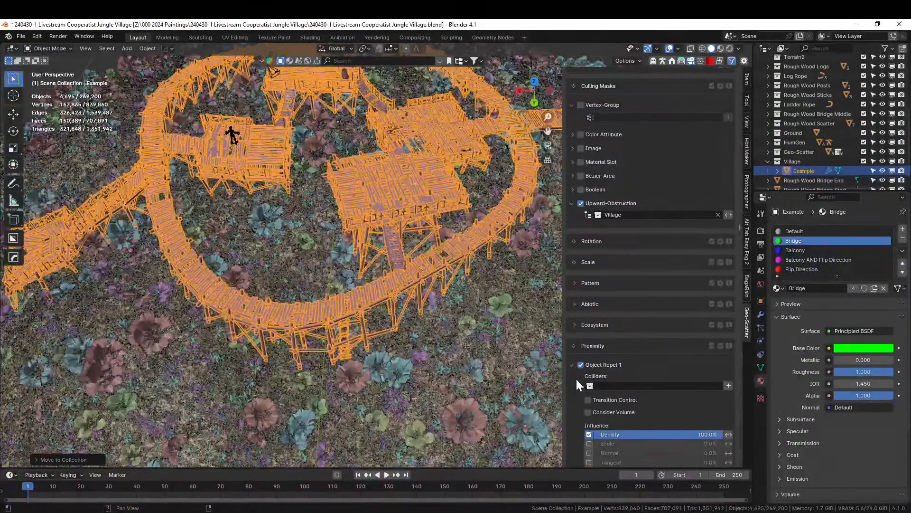
click(590, 386)
text(villa)
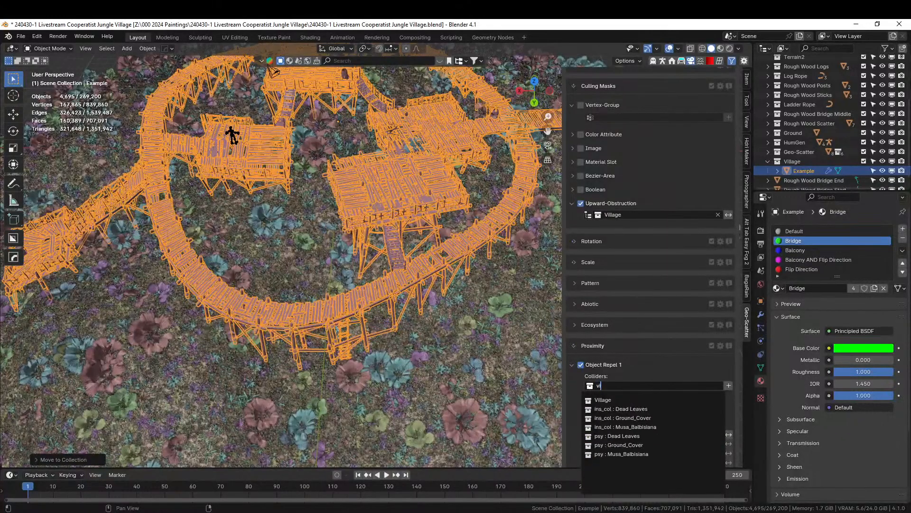
click(603, 400)
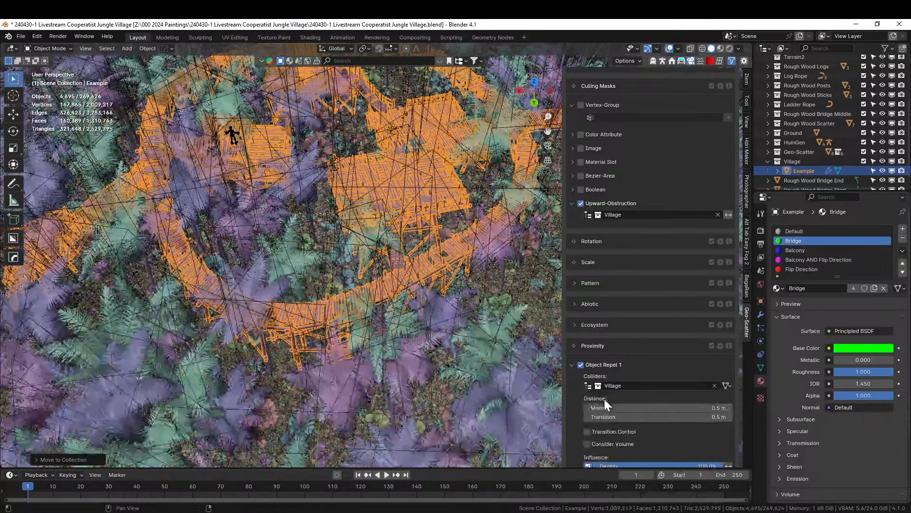
- Set the minimal repel distance of the Cocos_Nucifera system to 2 m and inspect the palms around the village
click(683, 408)
text(2)
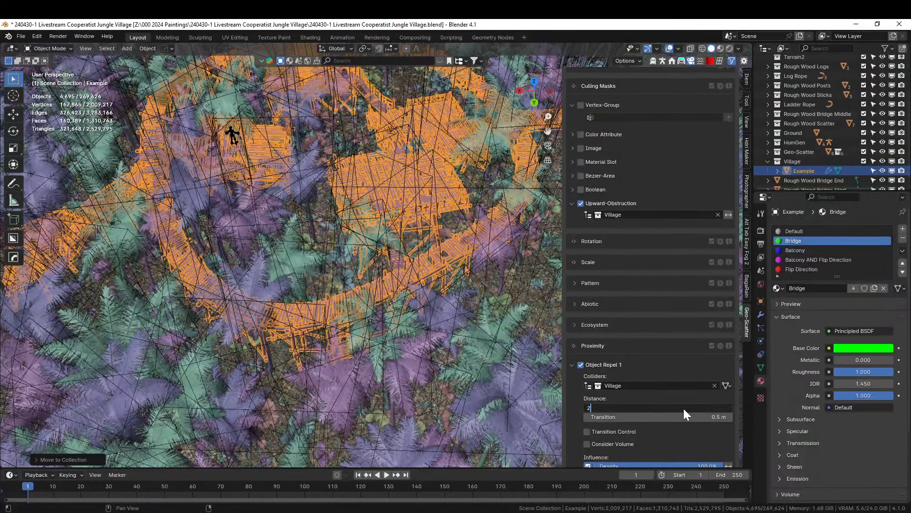
key(Return)
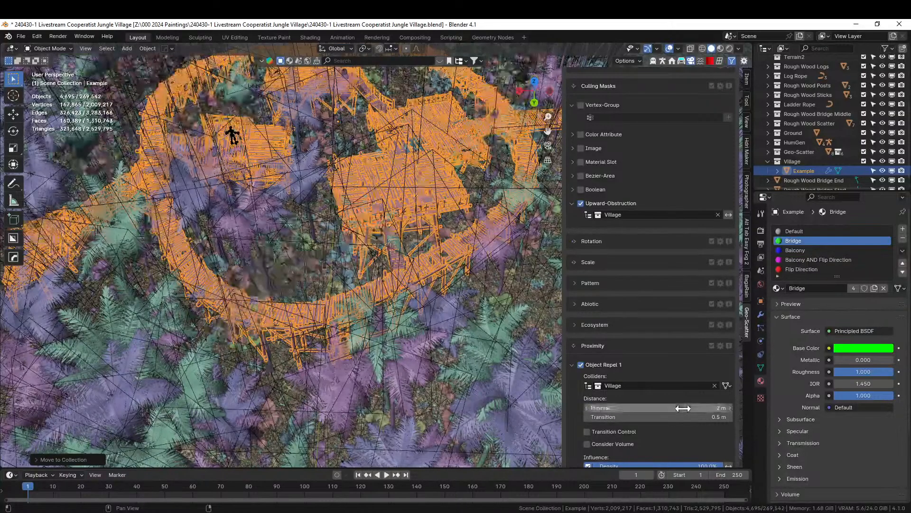
middle_drag(442, 235, 479, 205)
shift+middle_drag(346, 255, 279, 263)
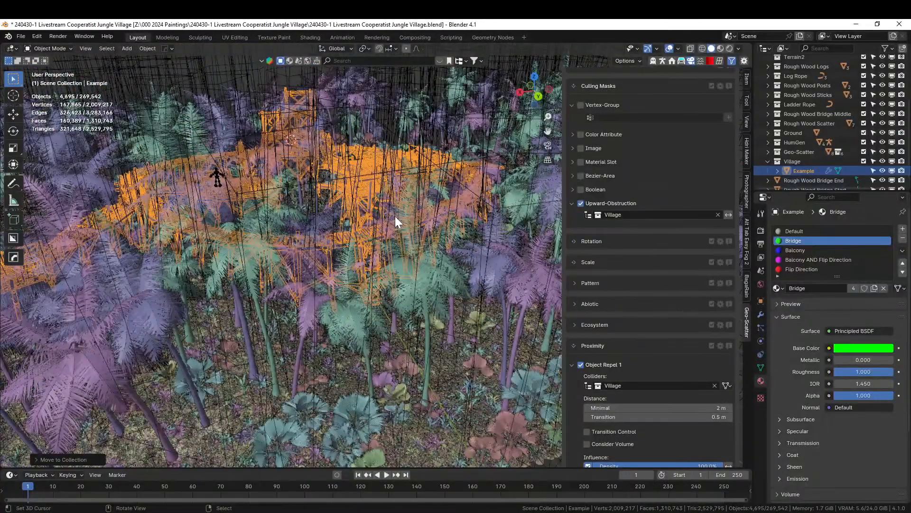
middle_drag(400, 243, 400, 244)
middle_drag(400, 243, 411, 258)
- Save the file and show the village up close in Rendered viewport shading with the Example object deselected
key(ctrl+s)
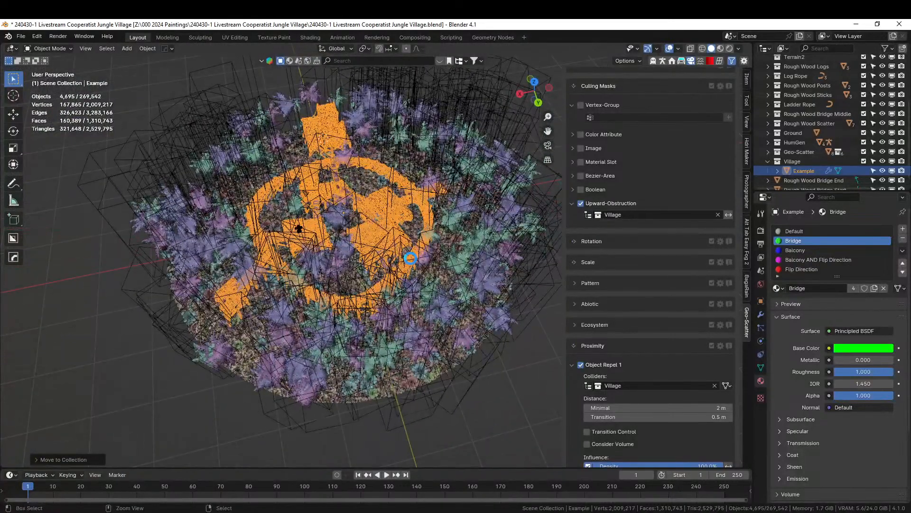
click(729, 49)
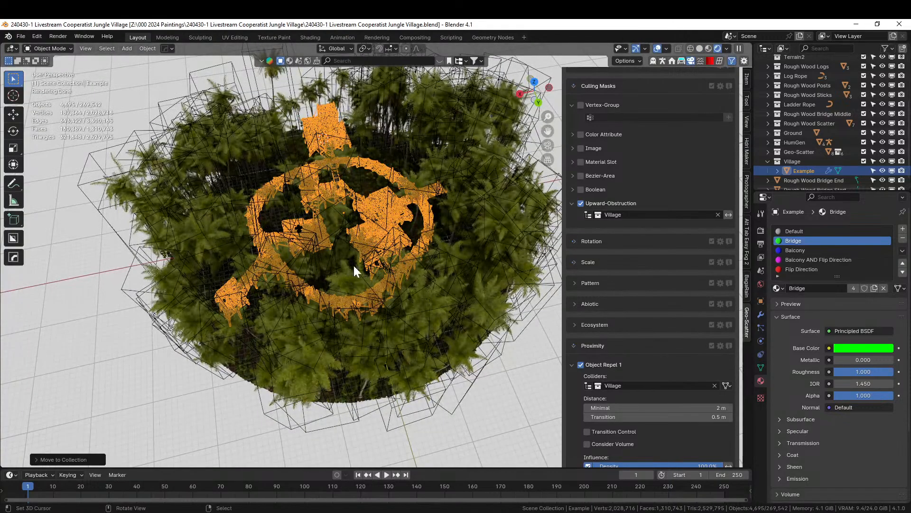
click(101, 300)
middle_drag(146, 334, 301, 286)
scroll(284, 302, up, 8)
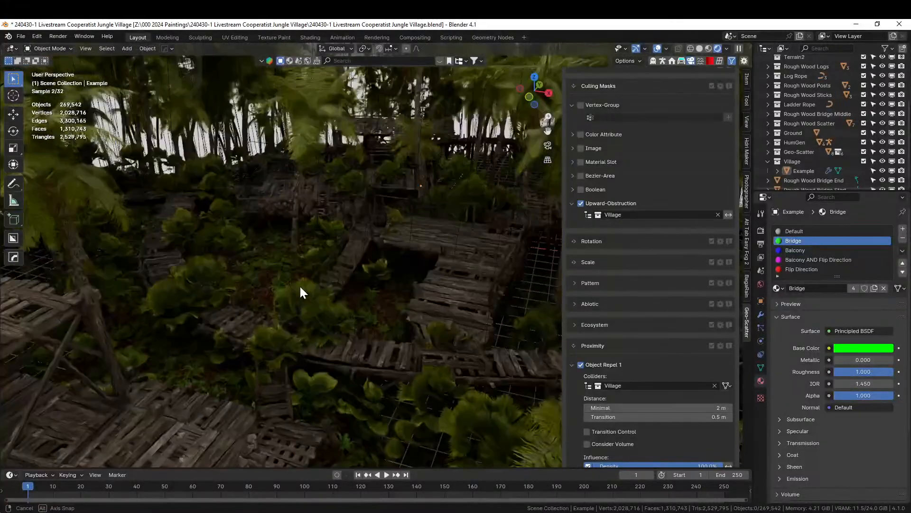
scroll(301, 286, down, 3)
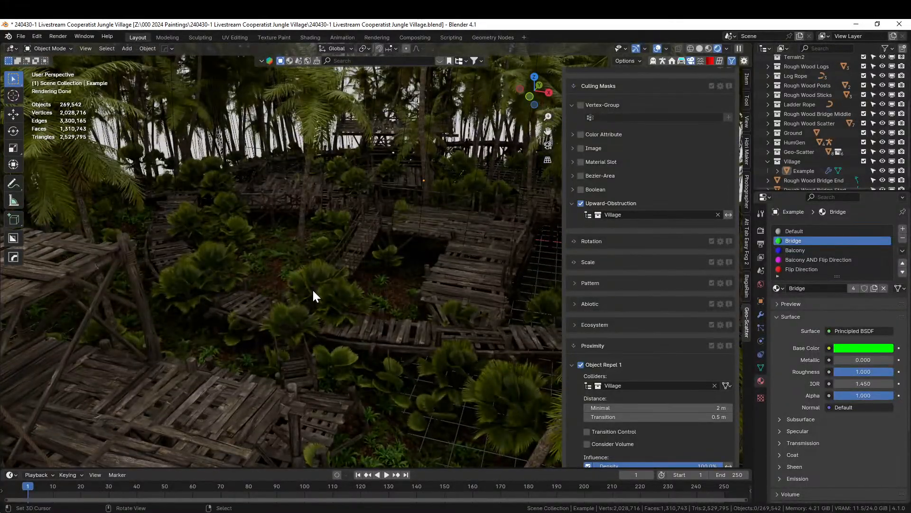
middle_drag(313, 290, 283, 289)
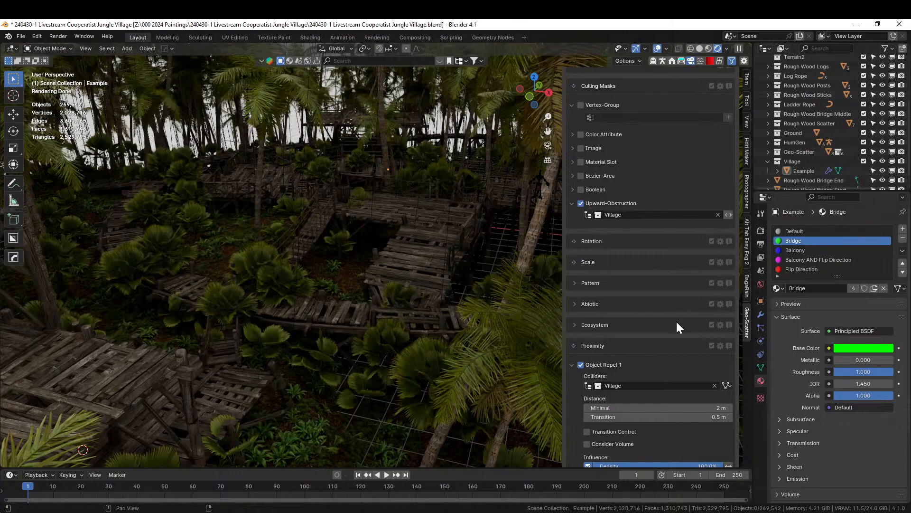
- Hide the Pritchardia_Perlmanii scatter system in the viewport and show it again to identify its plants
scroll(670, 272, up, 8)
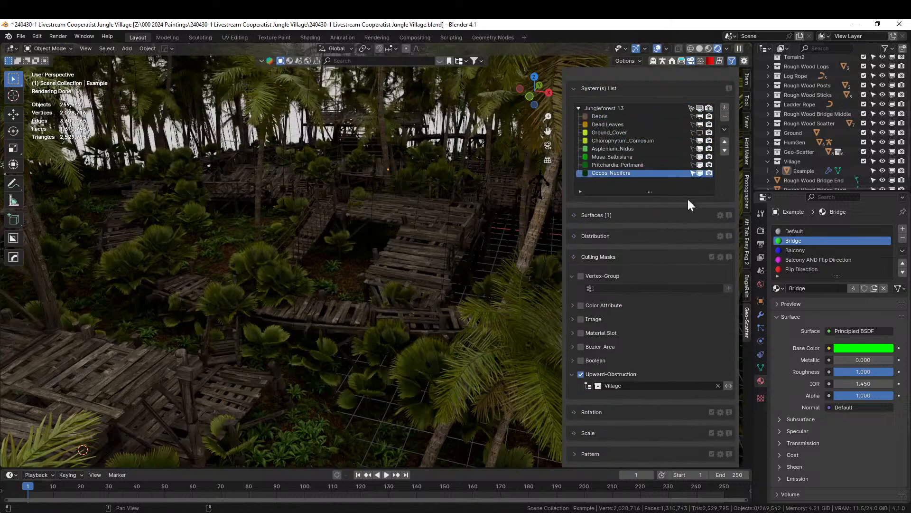
click(699, 165)
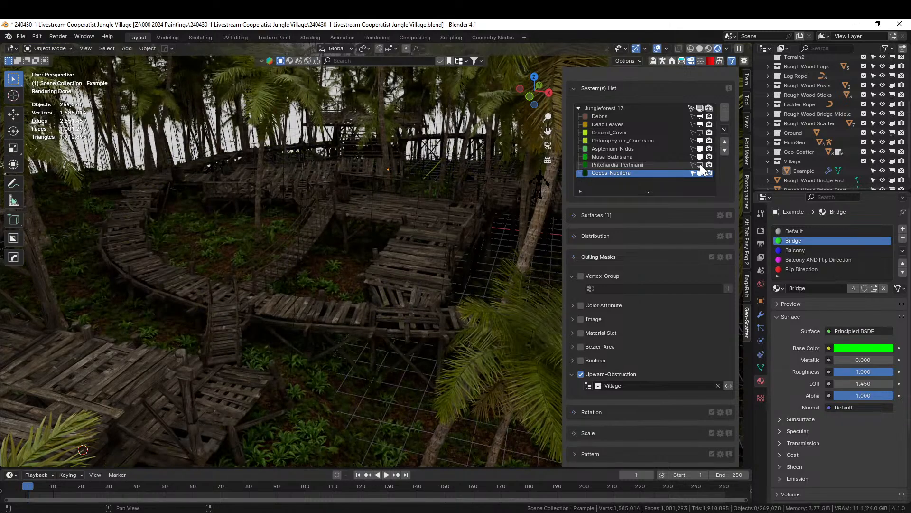
click(699, 165)
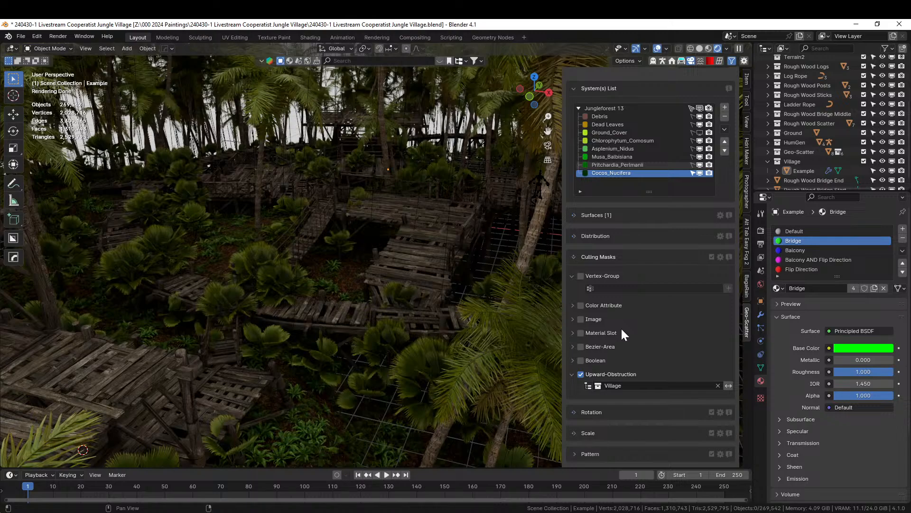
- Enable the Upward-Obstruction culling mask on the Pritchardia_Perlmanii system, using the Village collection as the obstruction
click(583, 372)
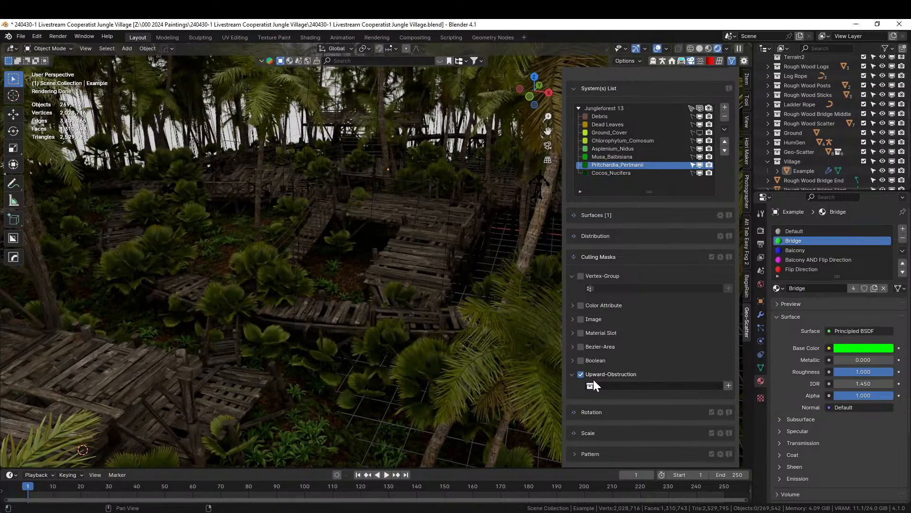
click(591, 385)
text(vill)
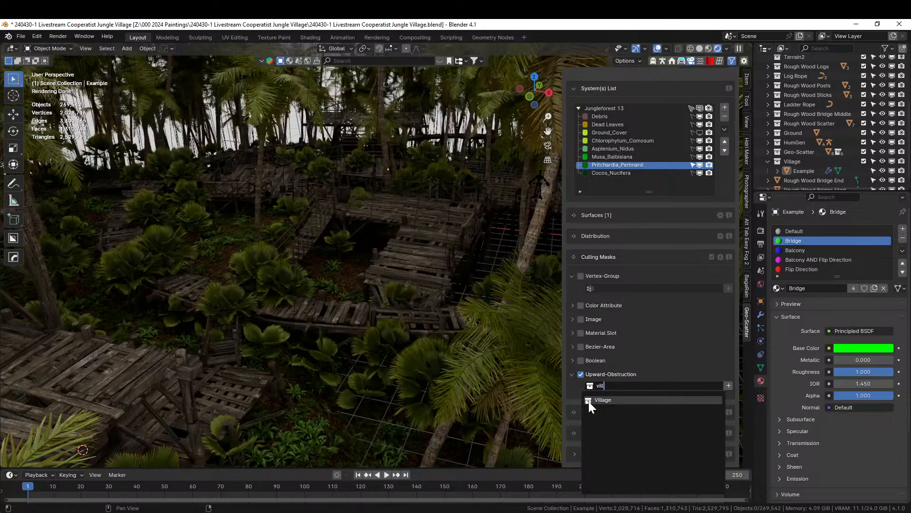
click(589, 401)
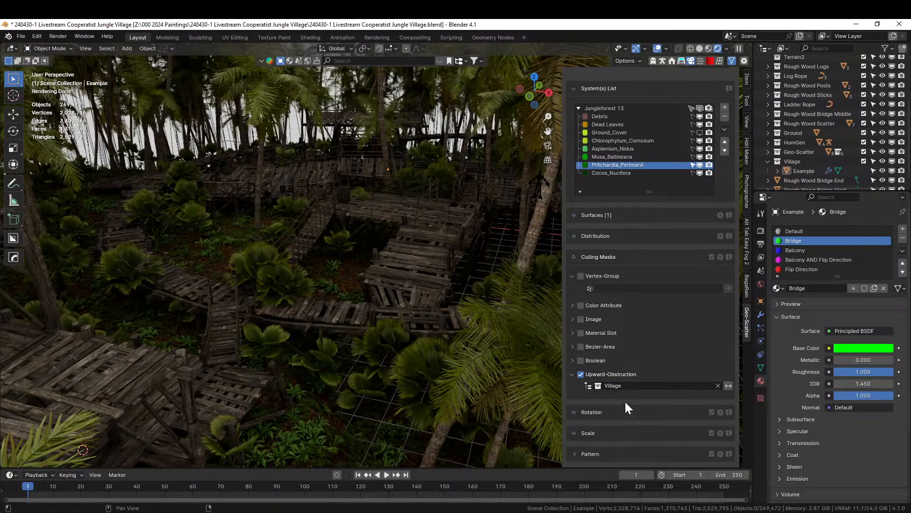
- Enable Object Repel 1 for the Pritchardia_Perlmanii system with the Village collection as collider and a 2 m minimal distance
scroll(647, 411, down, 5)
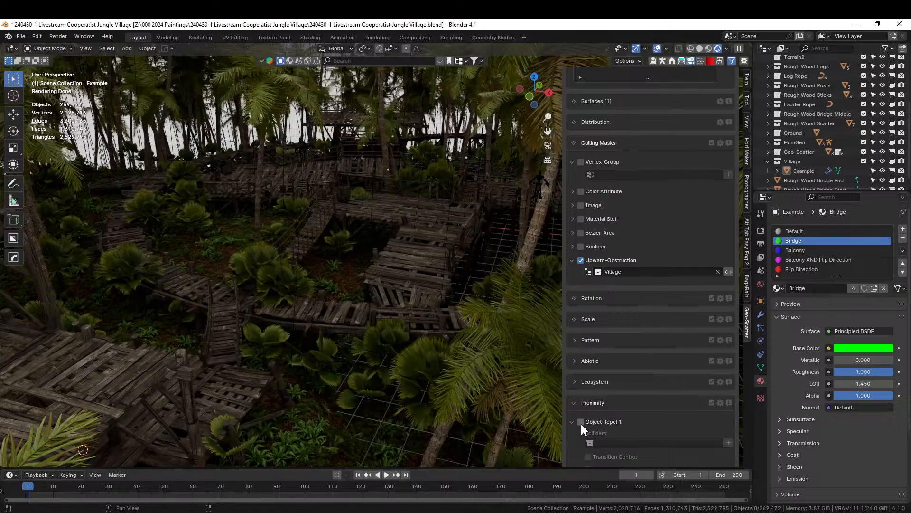
click(581, 423)
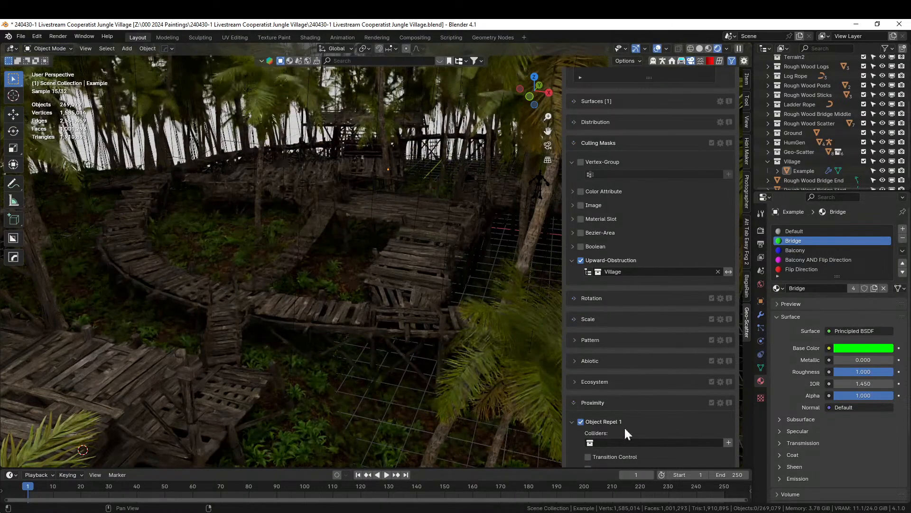
click(593, 442)
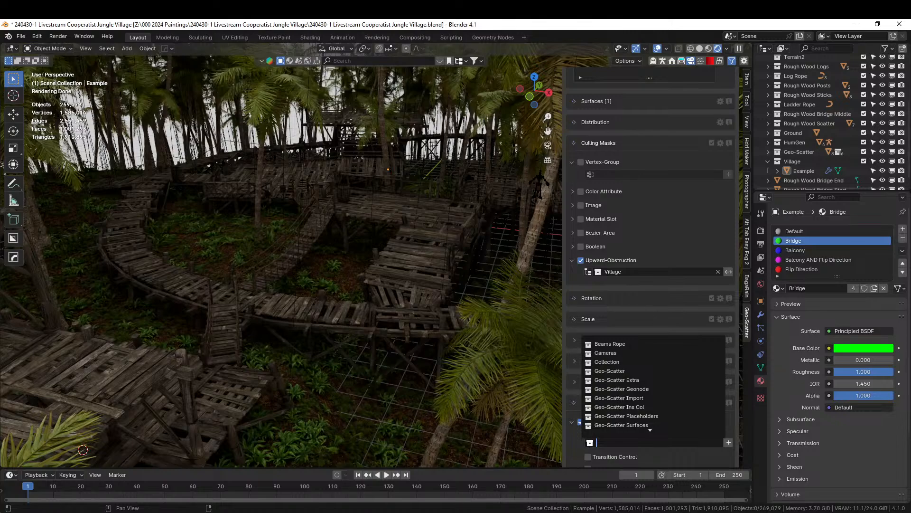
text(vill)
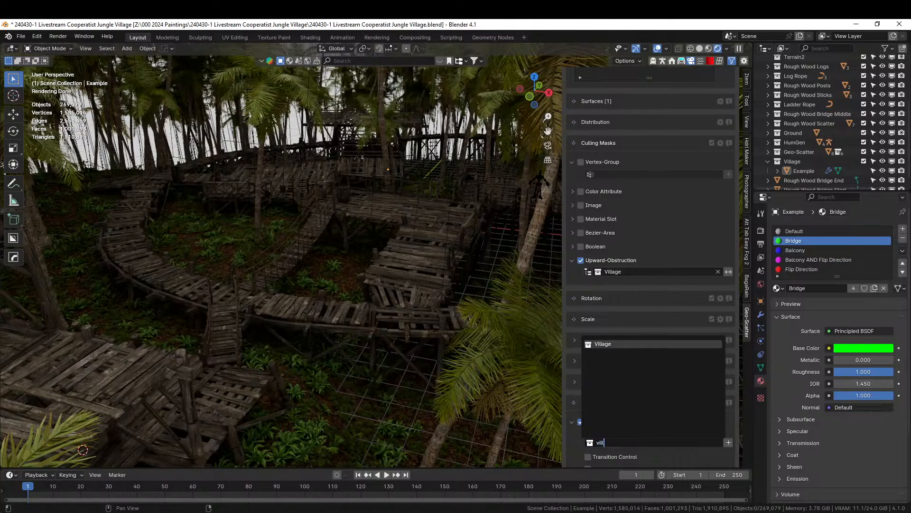
click(601, 344)
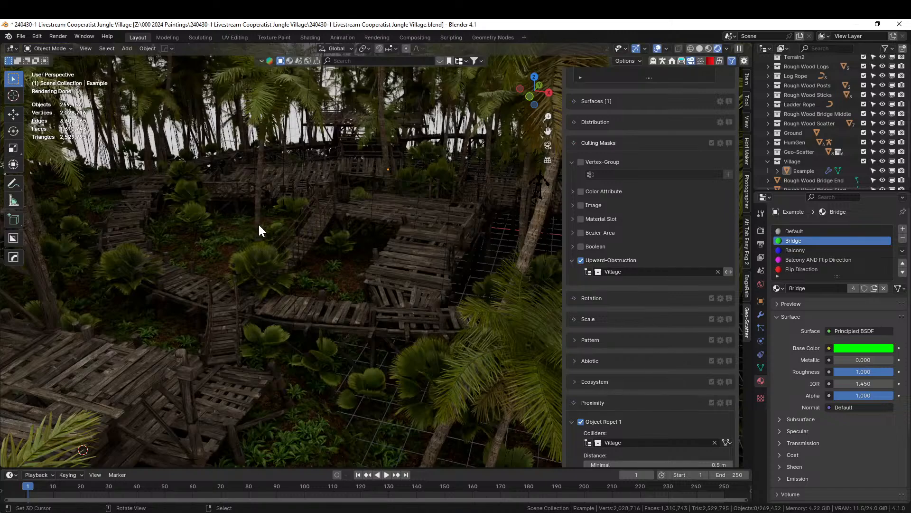
scroll(648, 403, down, 2)
click(674, 427)
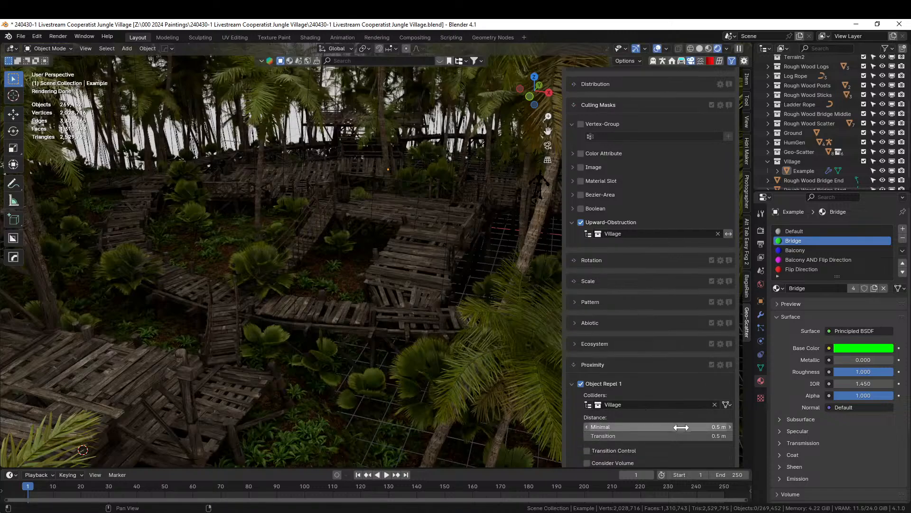
text(2)
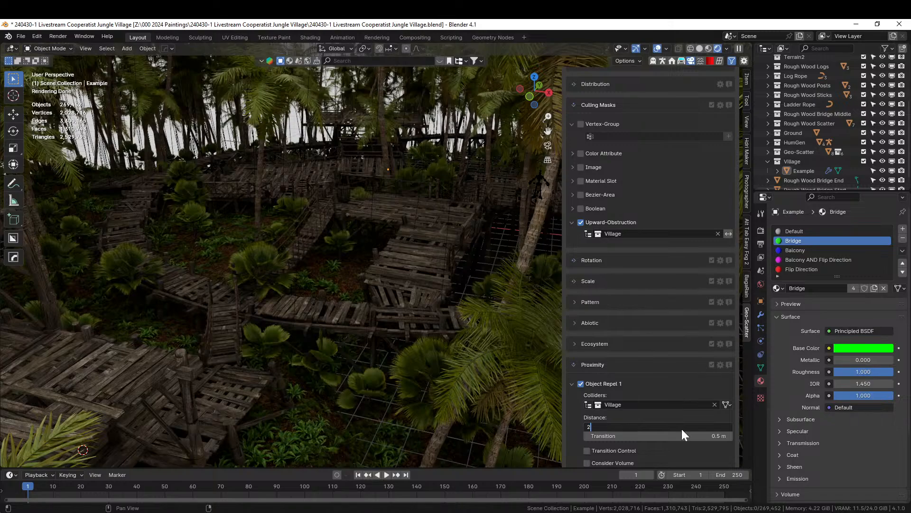
key(Return)
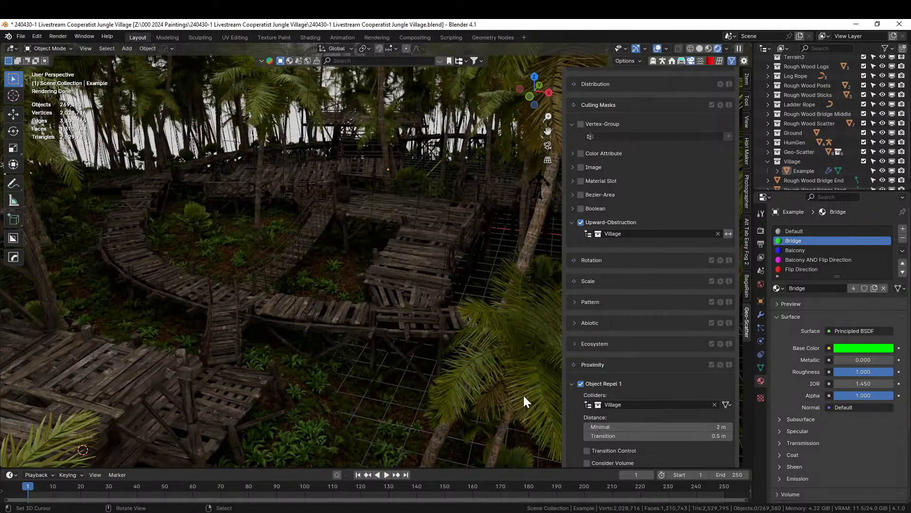
- Examine the plants around the walkways and the bare village structures with the Geo-Scatter collection excluded
middle_drag(381, 380, 367, 40)
middle_drag(375, 227, 420, 224)
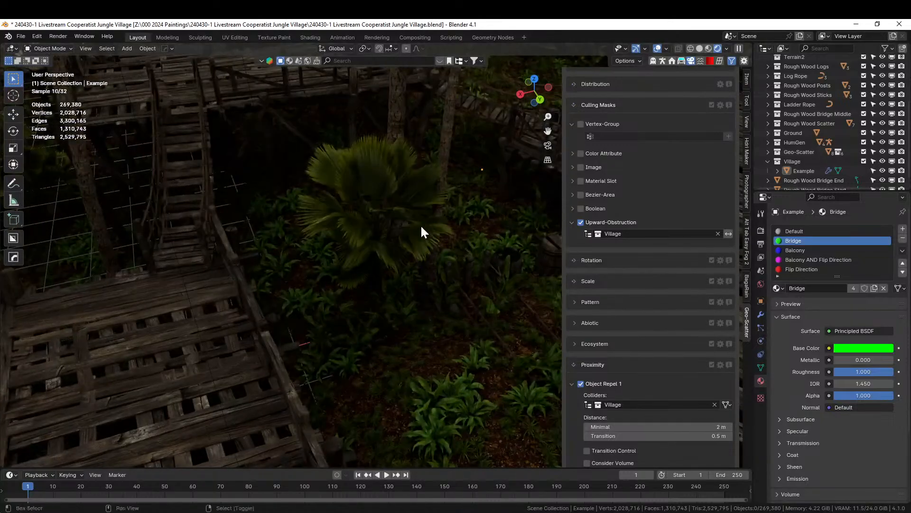
scroll(422, 276, up, 6)
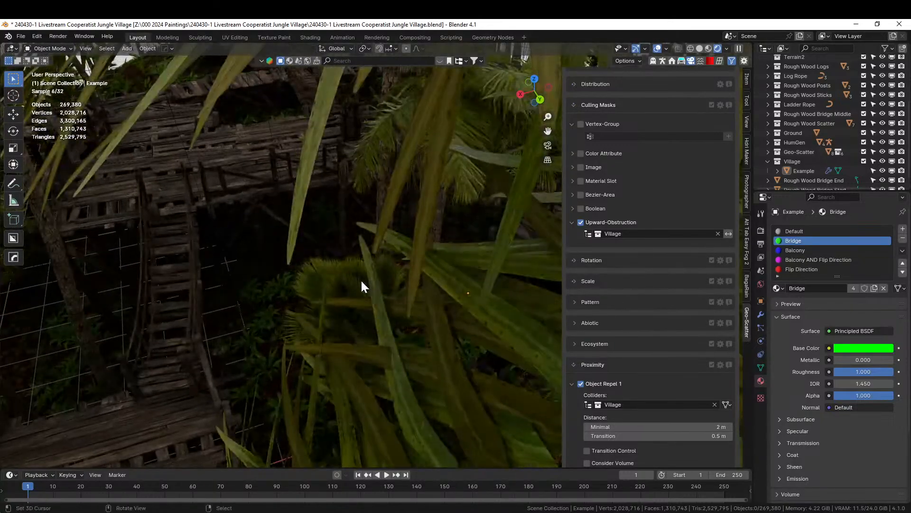
middle_drag(362, 283, 273, 262)
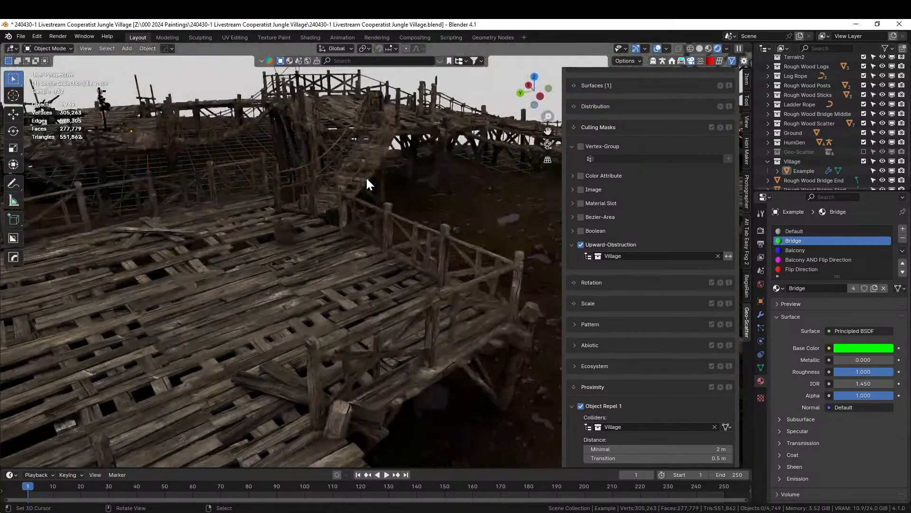
scroll(369, 177, down, 8)
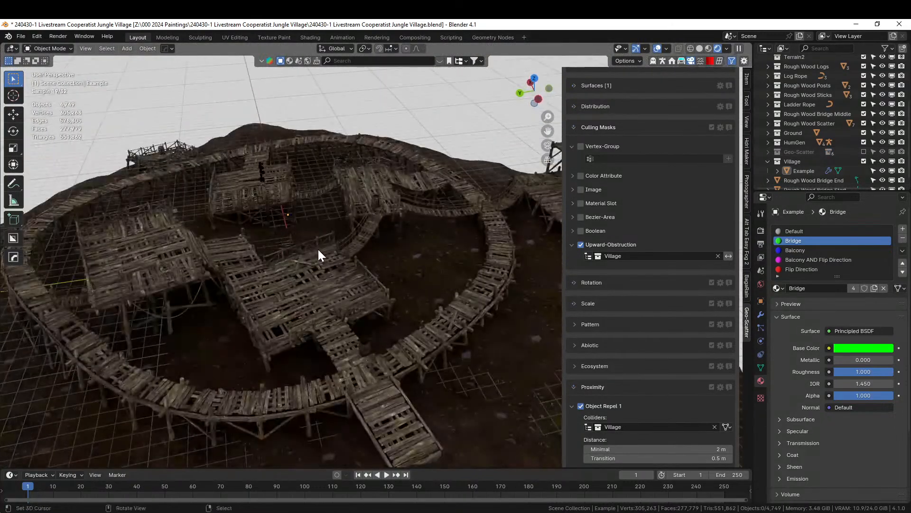
middle_drag(318, 251, 122, 238)
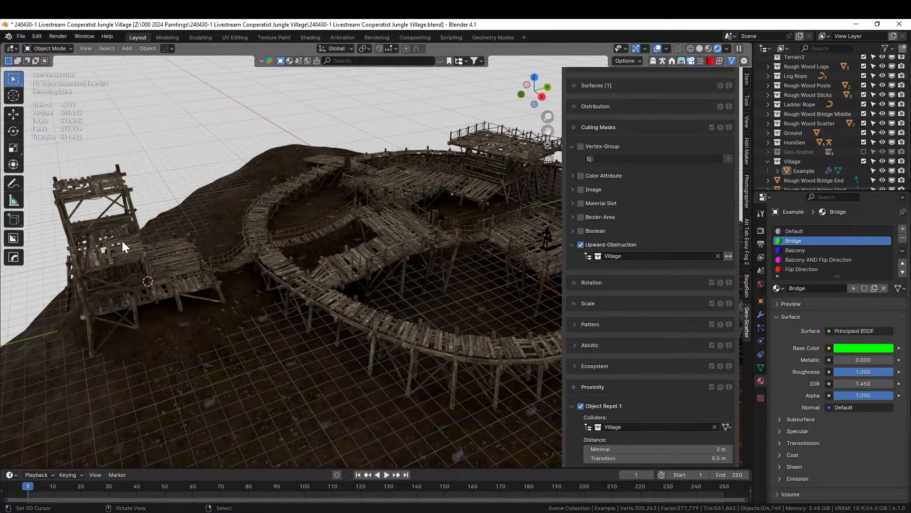
middle_drag(353, 295, 377, 290)
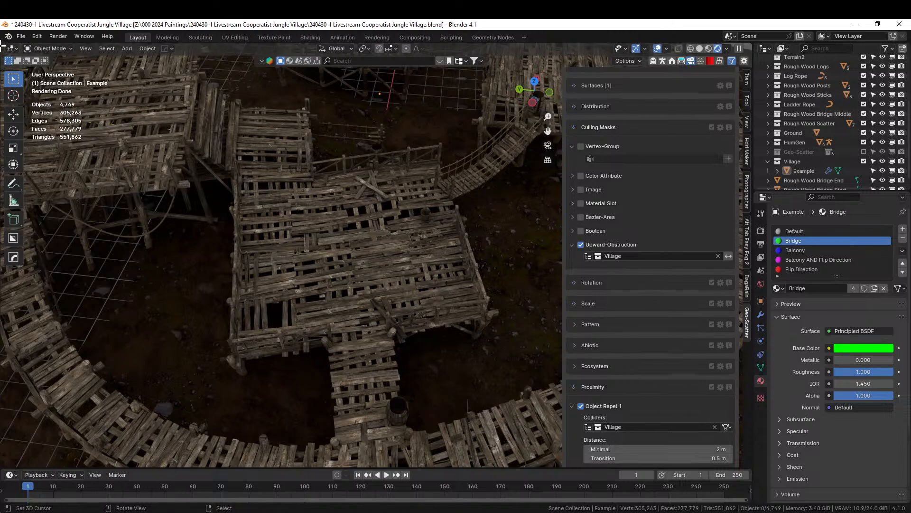
- Split the 3D viewport and turn the new area into an Asset Browser showing the Big Medium Small library
drag(50, 56, 261, 83)
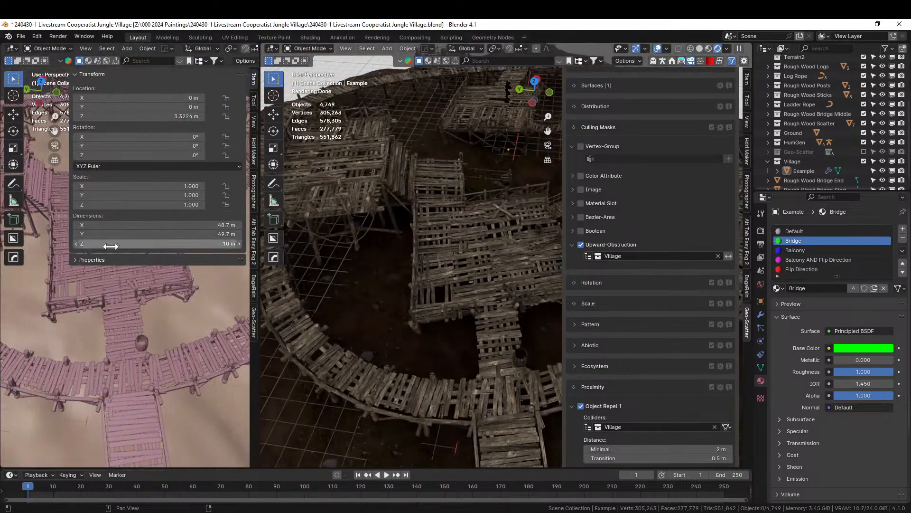
key(shift+F1)
key(shift+F1)
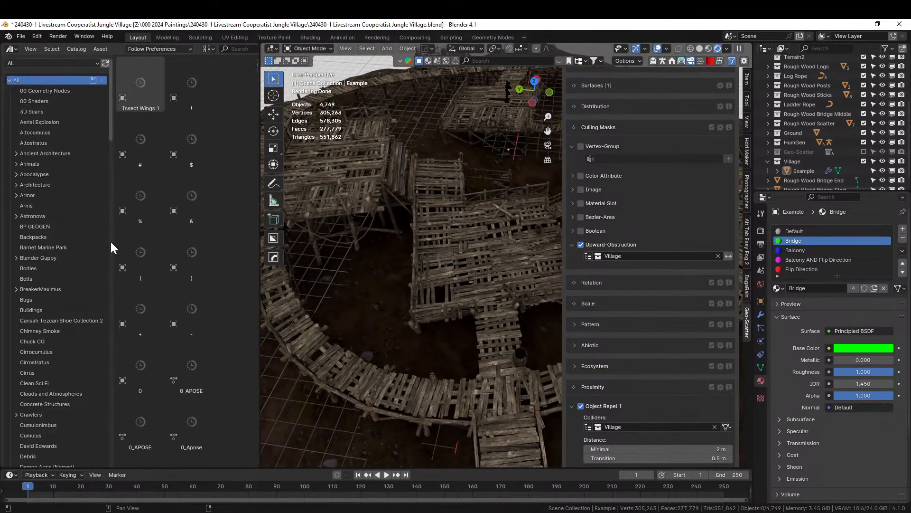
click(61, 63)
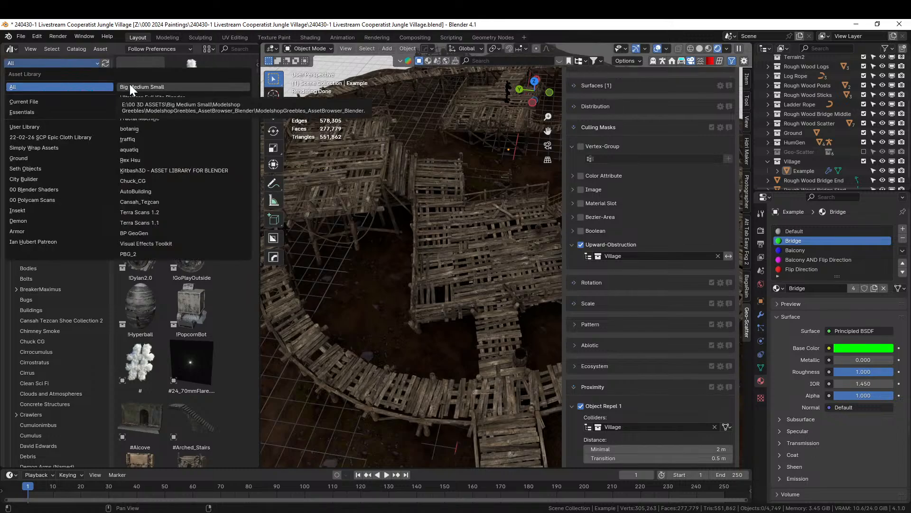
click(144, 87)
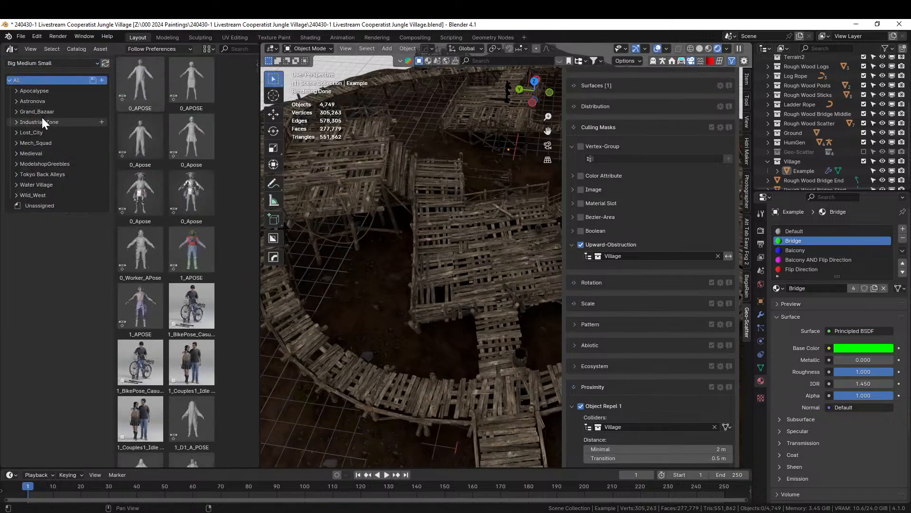
- Look through the Industrial_Zone Buildings catalog and open the Apocalypse Buildings catalog
click(16, 122)
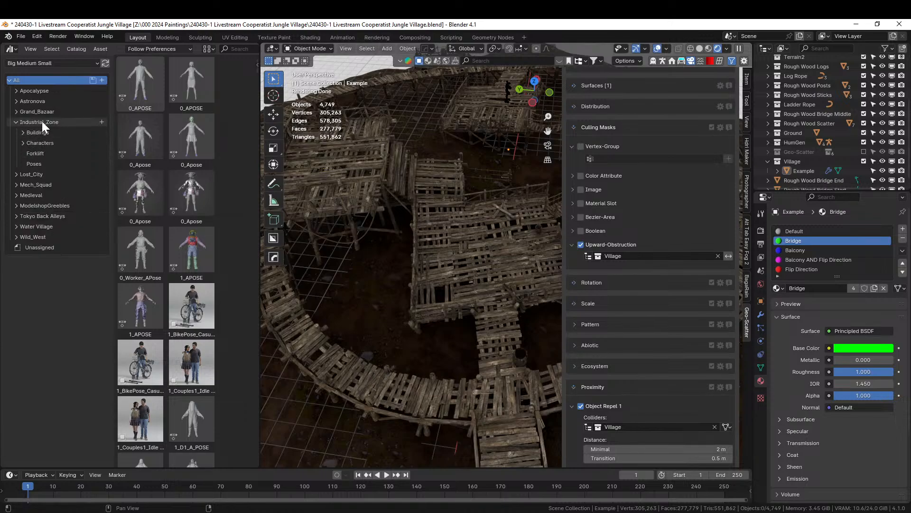
click(42, 122)
click(40, 132)
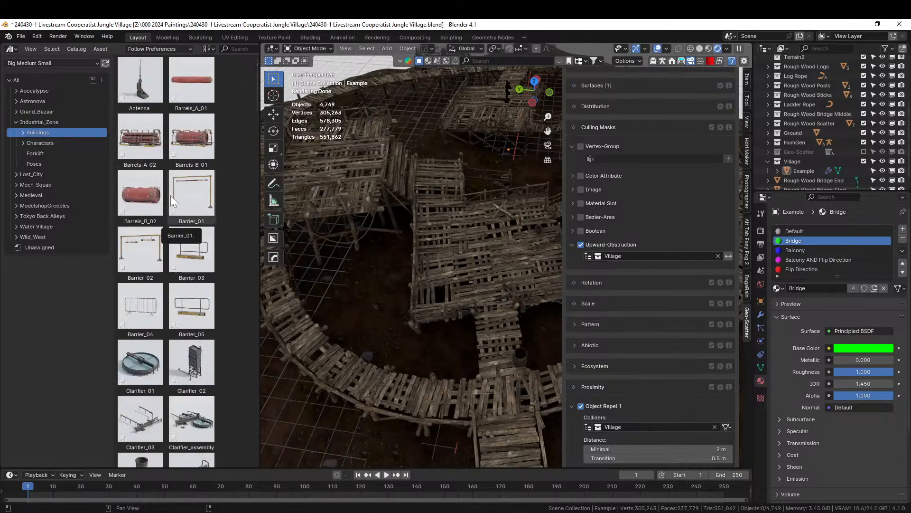
click(18, 92)
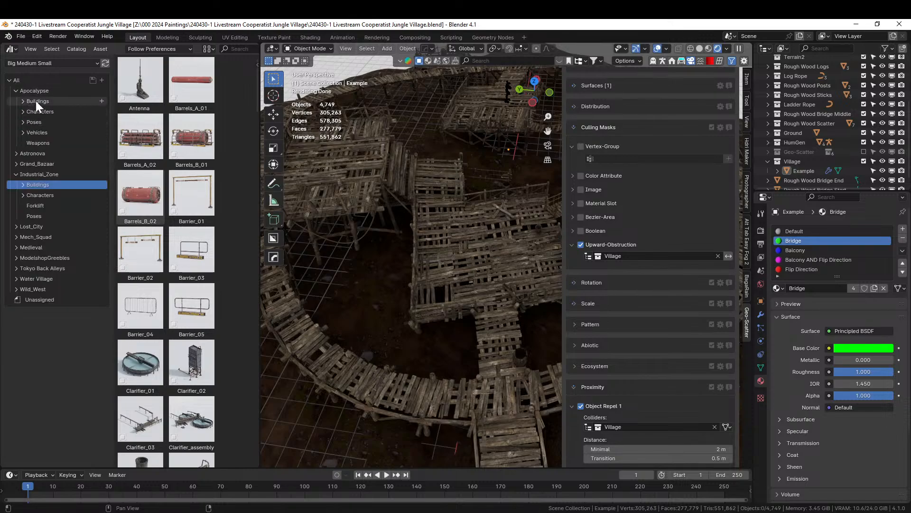
click(37, 102)
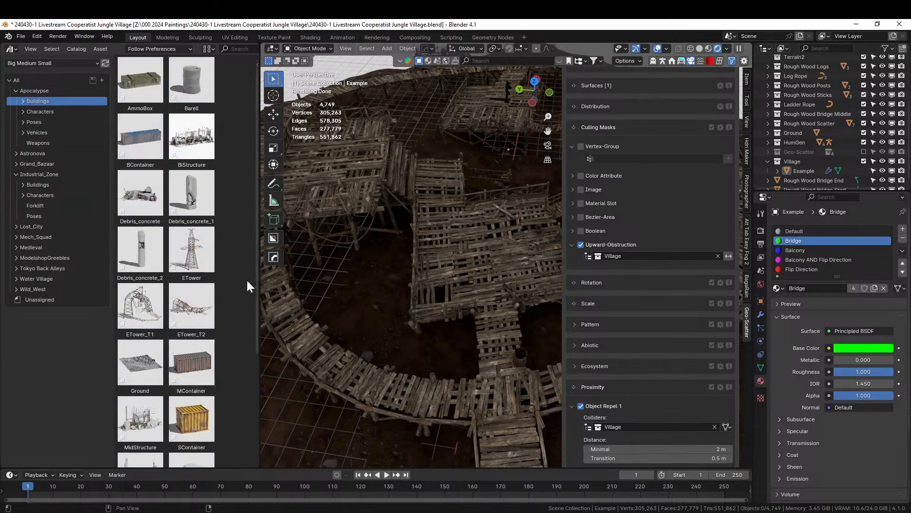
- Place the MContainer asset on the central wooden platform and show it from the top in Solid shading
drag(192, 363, 447, 260)
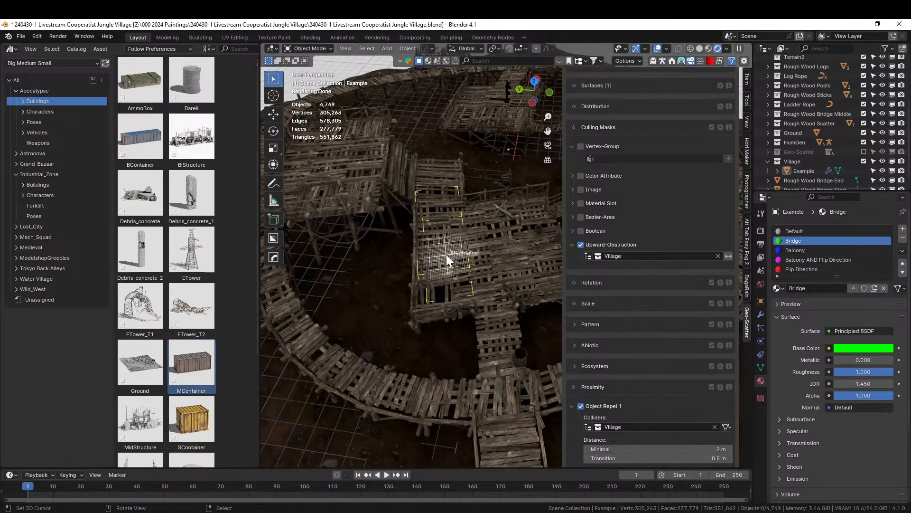
drag(446, 255, 446, 253)
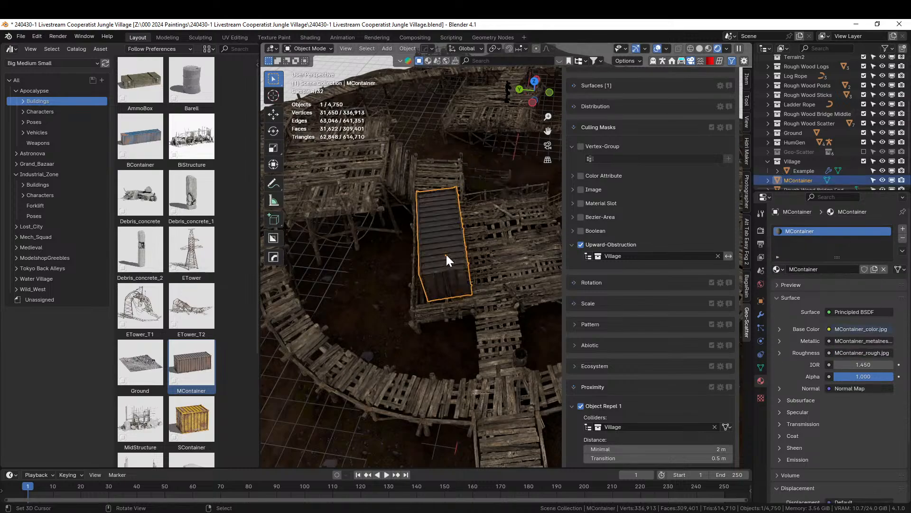
middle_drag(445, 252, 327, 219)
scroll(326, 218, up, 3)
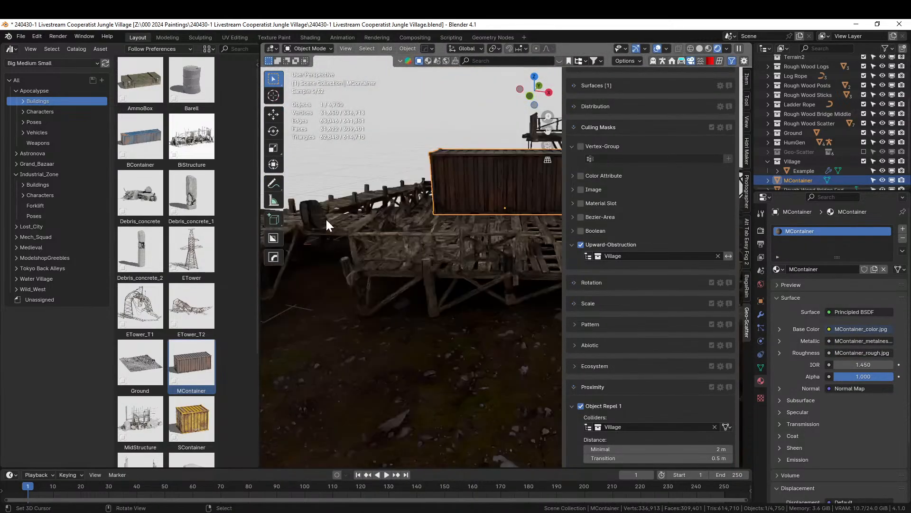
shift+middle_drag(390, 235, 458, 439)
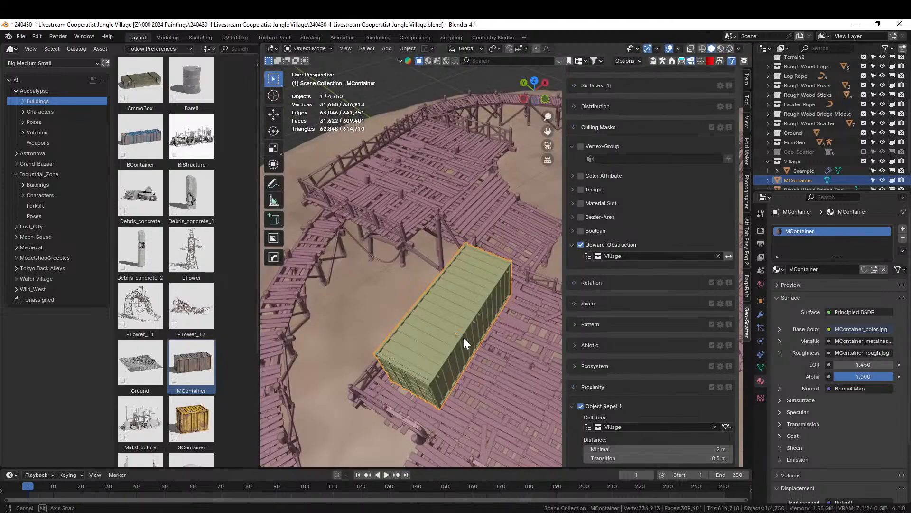
middle_drag(463, 335, 454, 356)
key(KP_7)
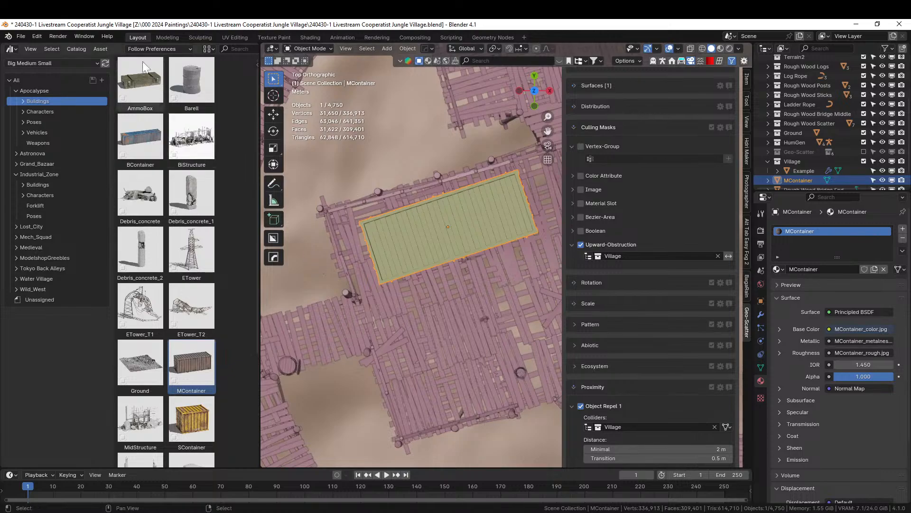
- Duplicate the Asset Browser into a separate window outside the main one and close its area in the main window
right_click(117, 47)
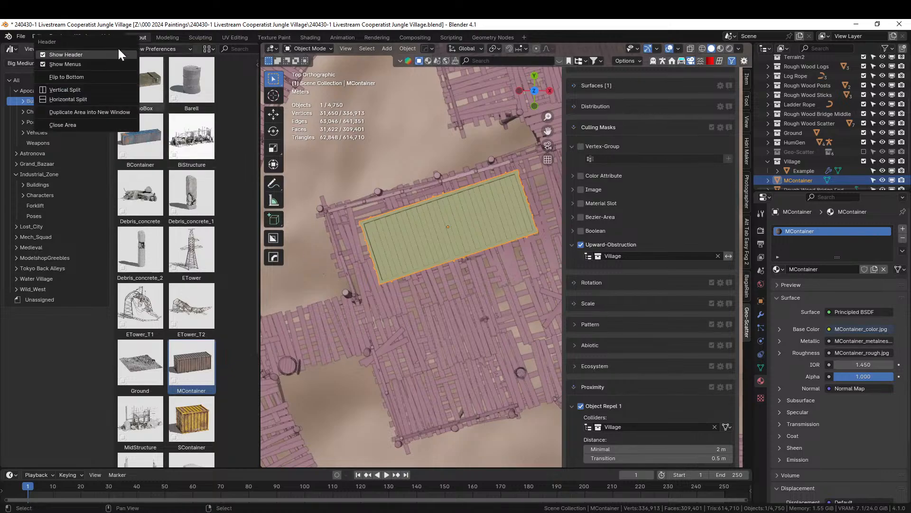
click(85, 109)
drag(102, 35, 156, 1)
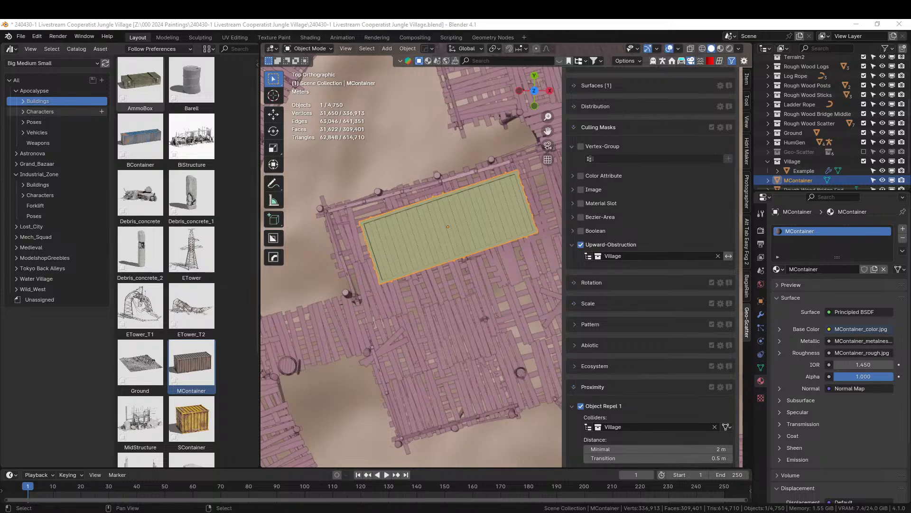
right_click(118, 48)
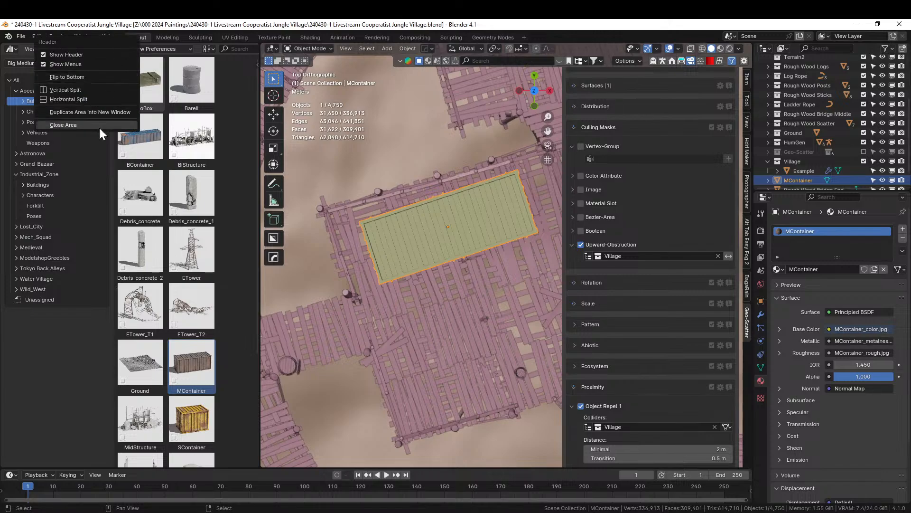
click(63, 125)
- Move MContainer into the platform's railed corner in top view and rotate it slightly to line up with the platform edge
scroll(322, 200, down, 3)
middle_drag(323, 201, 363, 214)
key(KP_7)
scroll(385, 290, up, 2)
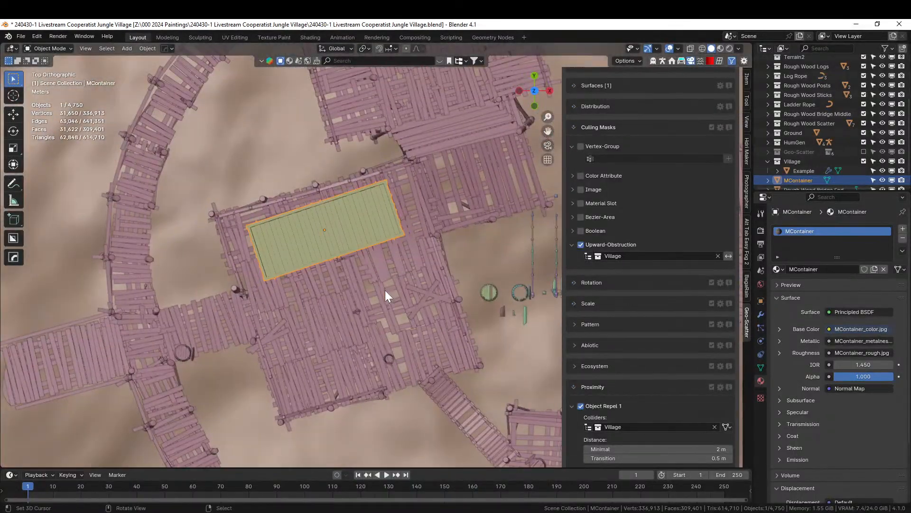
right_click(336, 265)
right_click(330, 237)
key(g)
click(306, 238)
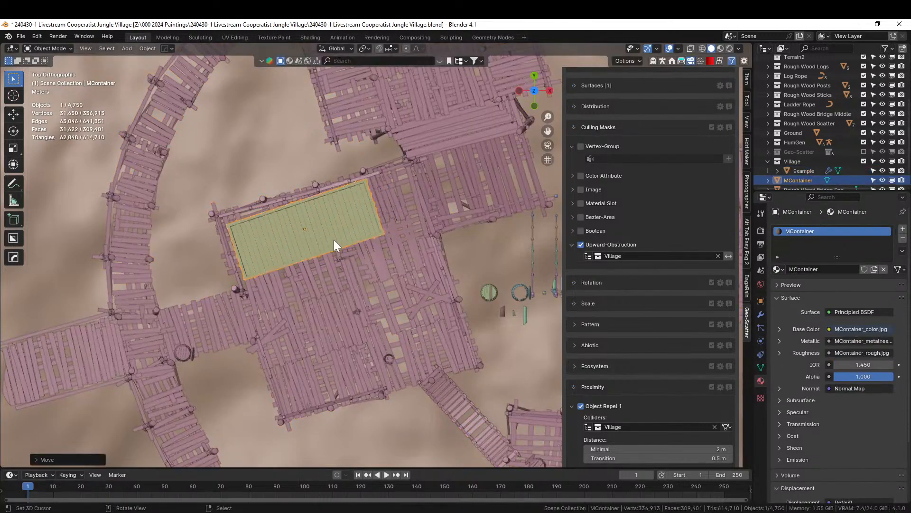
key(r)
click(335, 241)
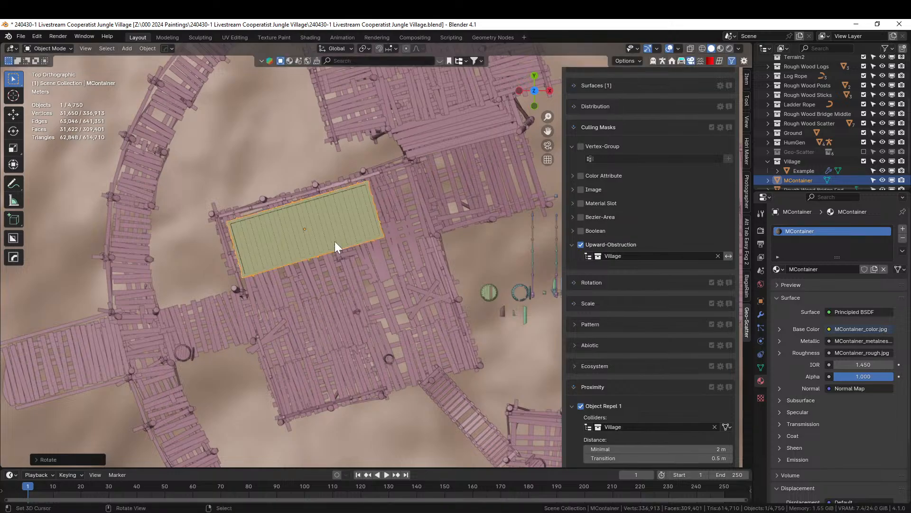
- Place the SContainer asset on the neighbouring upper platform beyond MContainer and clear its rotation
middle_drag(335, 241, 482, 158)
scroll(272, 207, down, 3)
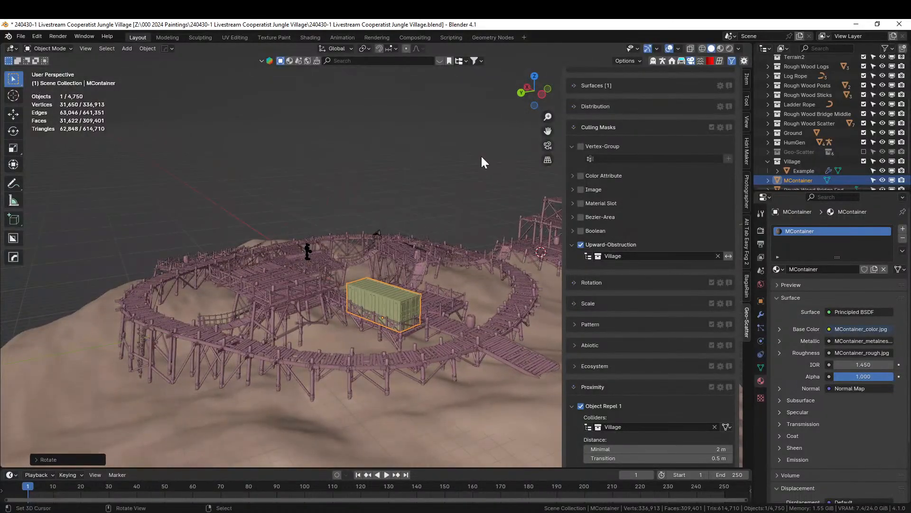
middle_drag(482, 158, 247, 293)
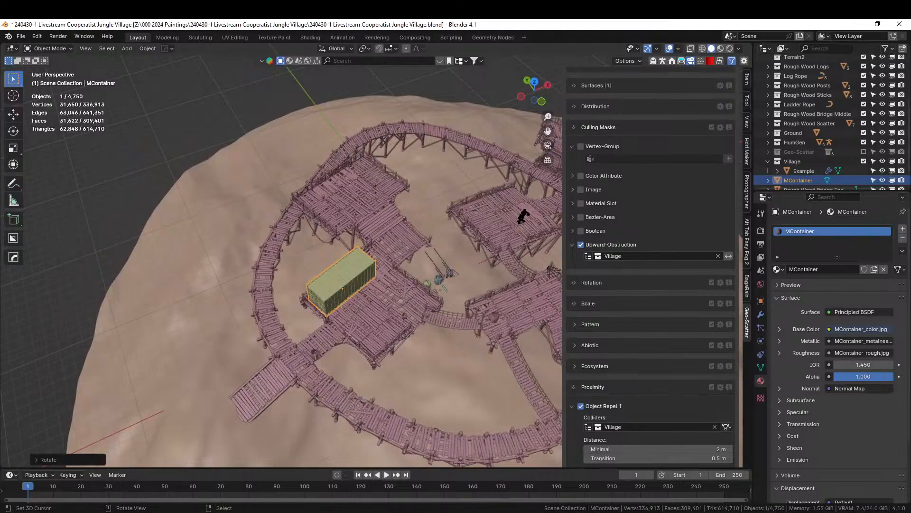
drag(910, 252, 351, 207)
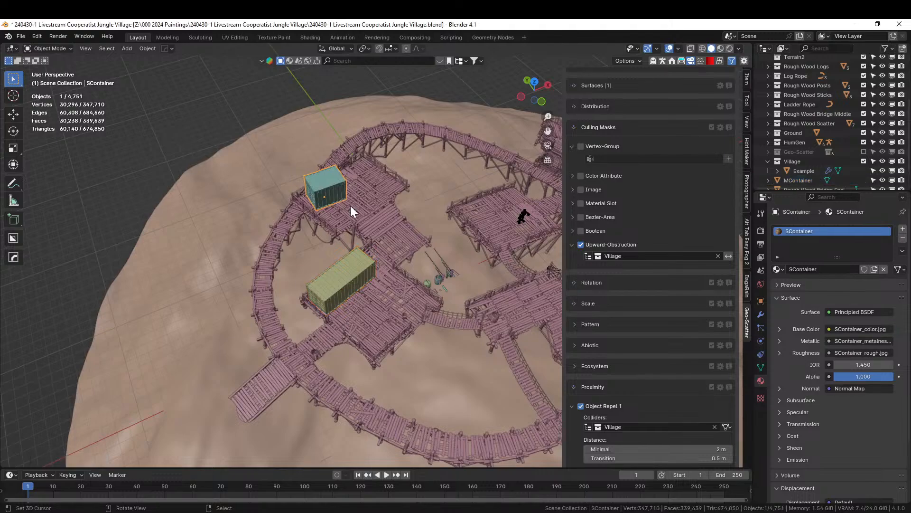
key(alt+r)
- Rotate SContainer about -15° in top view to match its platform and move it into the platform's outer corner
key(KP_7)
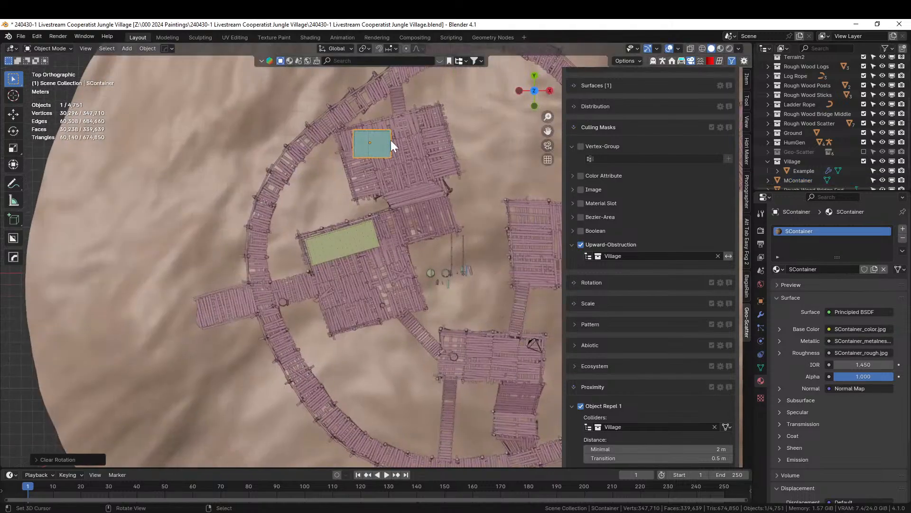
shift+middle_drag(391, 140, 391, 266)
key(r)
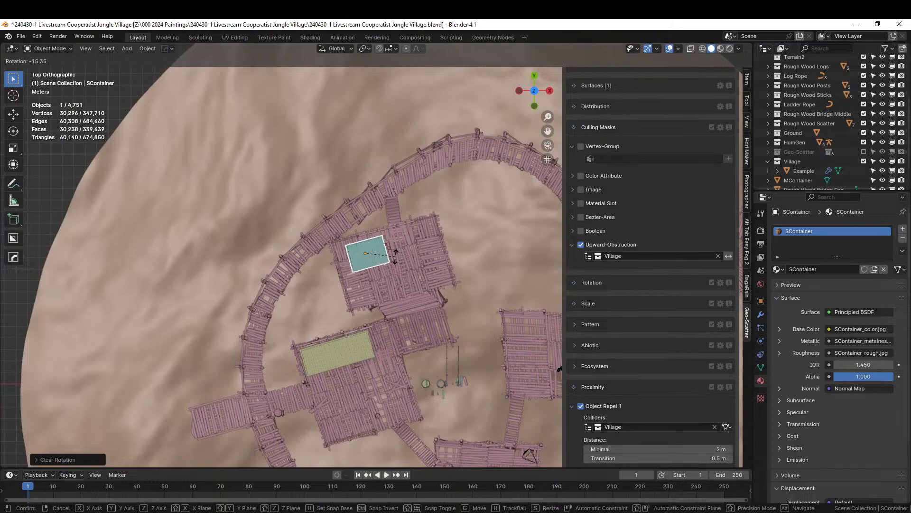
click(395, 257)
key(g)
click(386, 256)
- Examine the placement of both containers on their platforms from several sides and up close
middle_drag(386, 257, 481, 213)
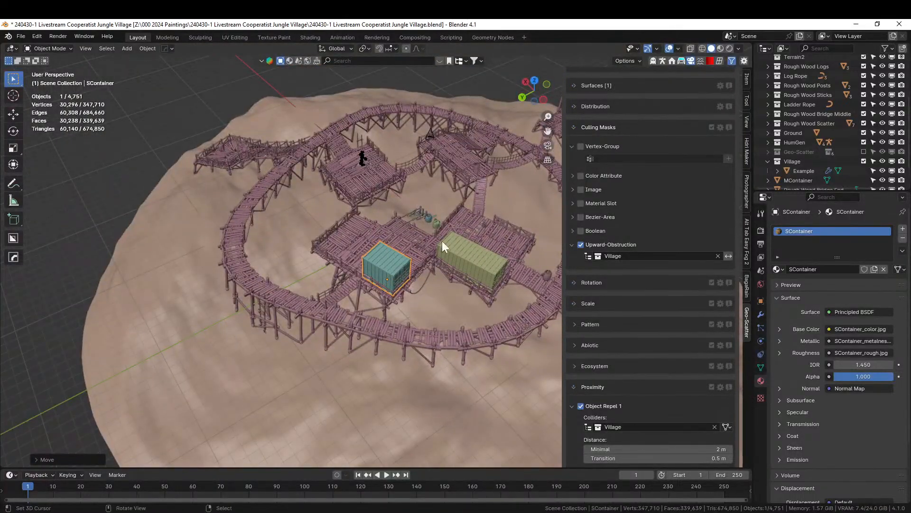
middle_drag(443, 240, 297, 257)
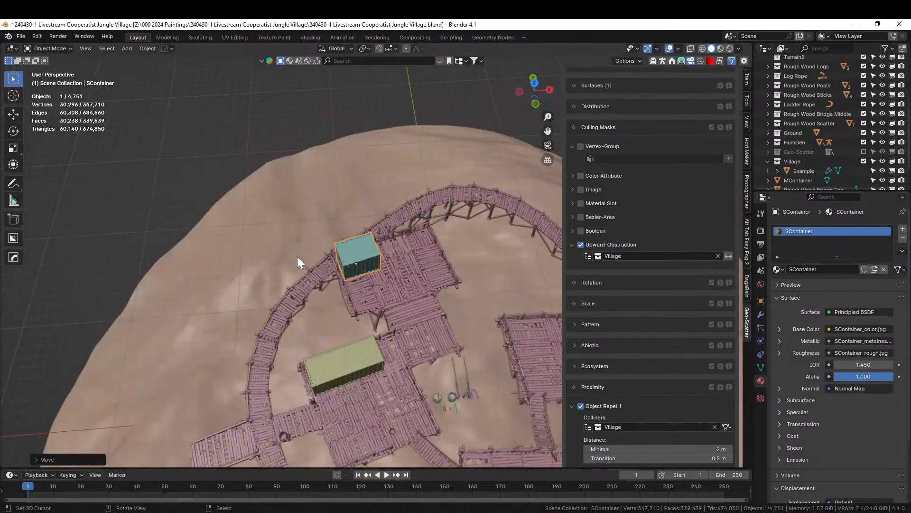
middle_drag(298, 256, 317, 237)
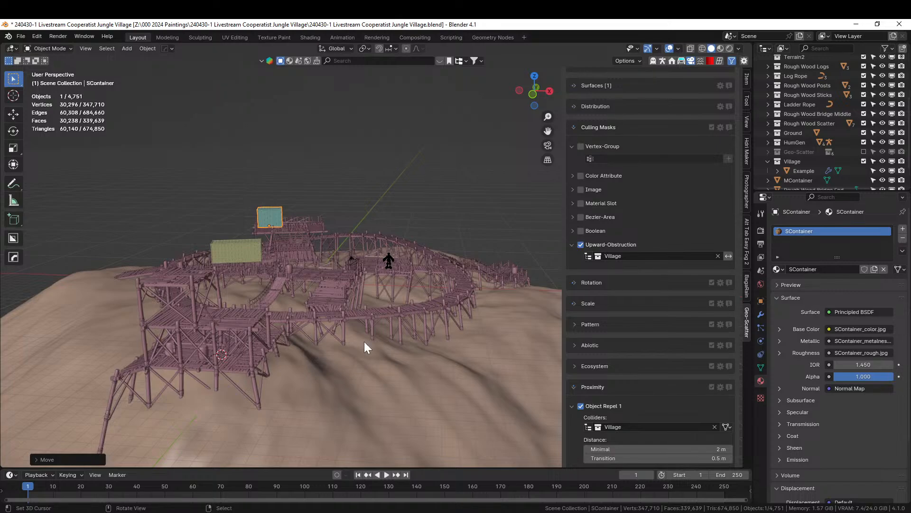
middle_drag(365, 342, 402, 370)
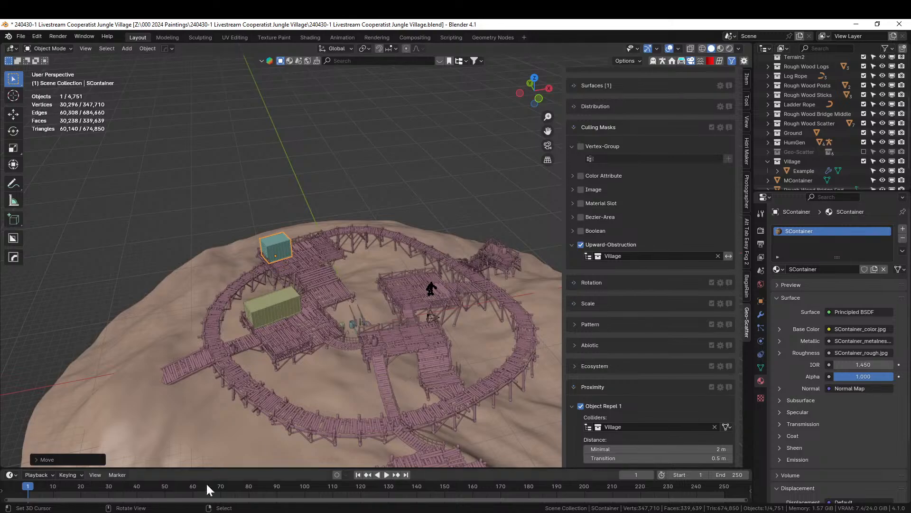
middle_drag(276, 365, 374, 374)
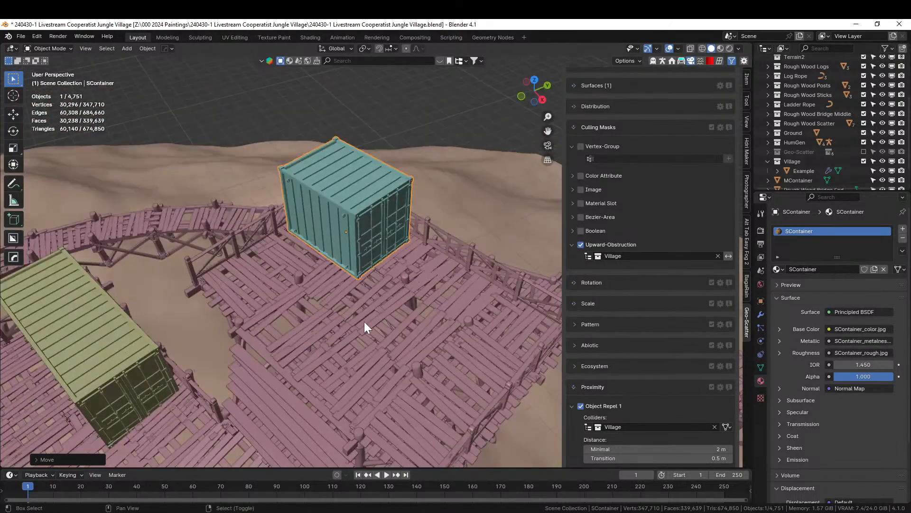
- Duplicate the platform's corner face beneath SContainer in the Example mesh and raise the copy straight up to container-roof height
middle_drag(363, 322, 299, 343)
click(344, 351)
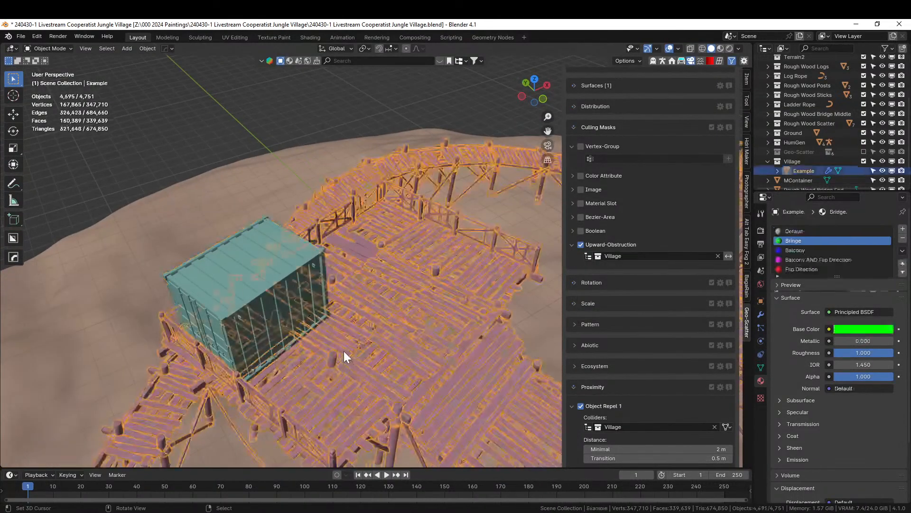
key(Tab)
middle_drag(340, 323, 403, 332)
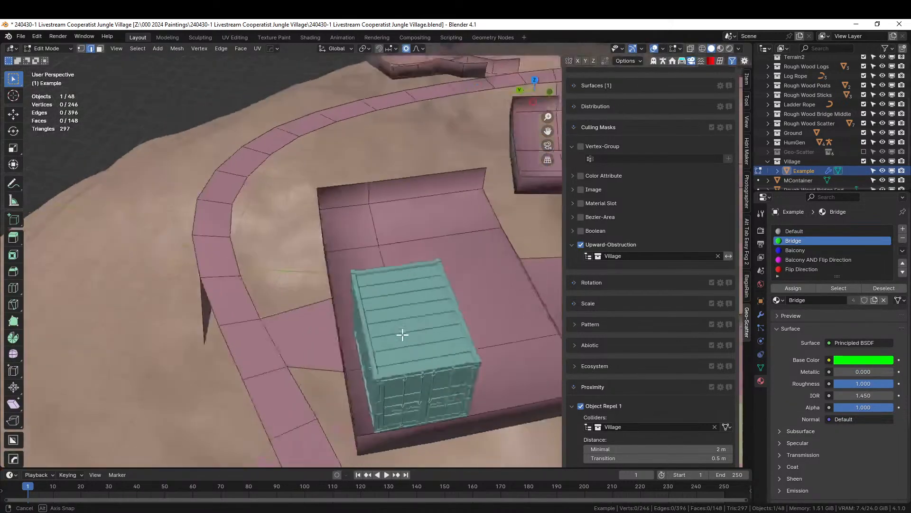
key(3)
click(361, 401)
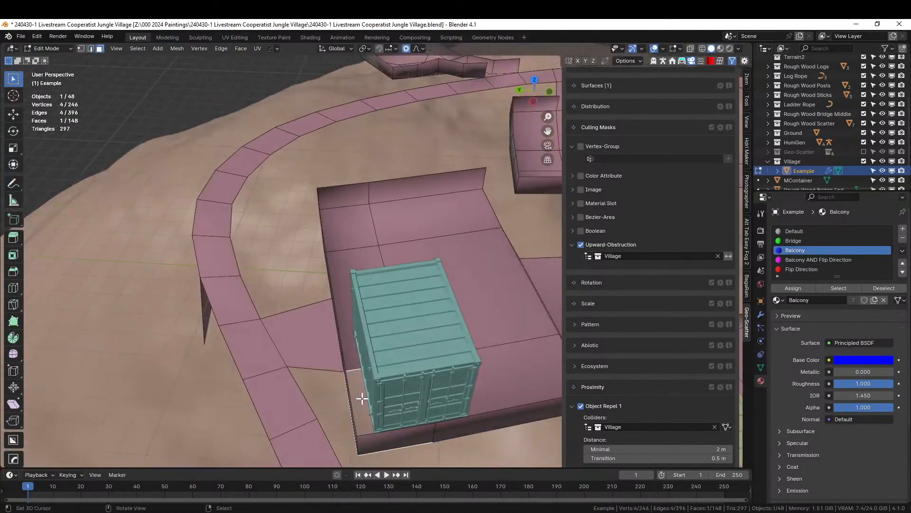
middle_drag(362, 397, 368, 391)
key(shift+d)
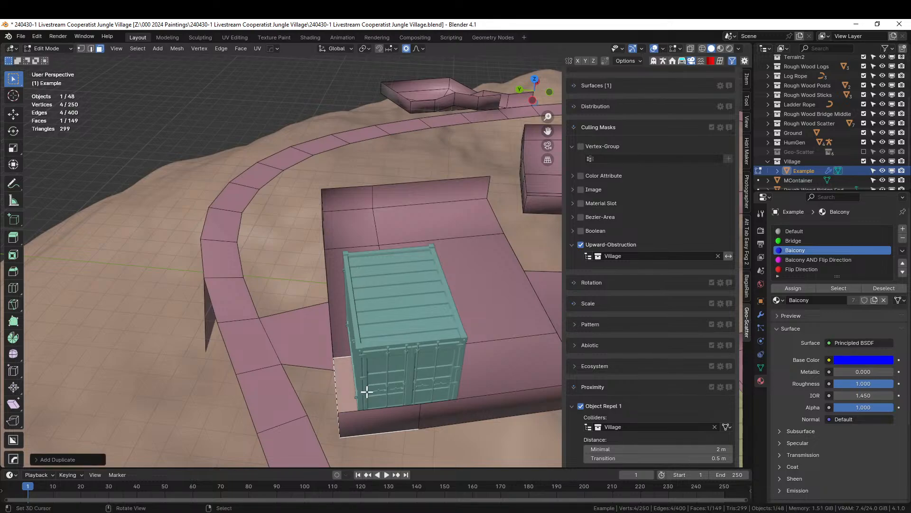
key(z)
click(374, 299)
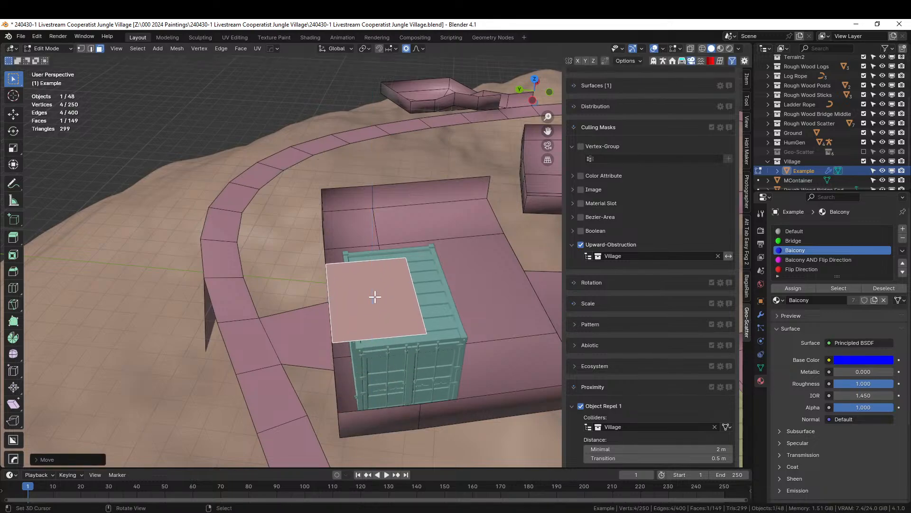
- Turn off proportional editing, then move and enlarge the duplicated face in top view until it slightly overhangs SContainer's roof
key(KP_7)
key(g)
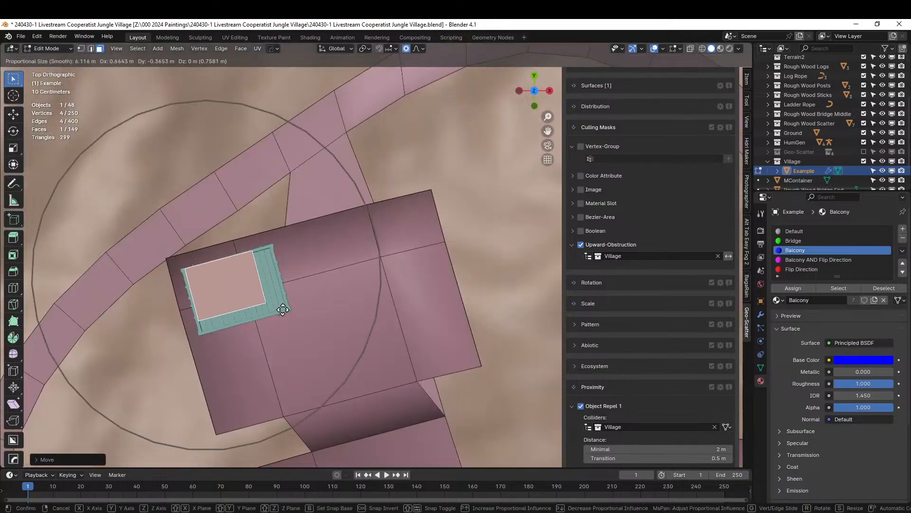
click(262, 304)
key(o)
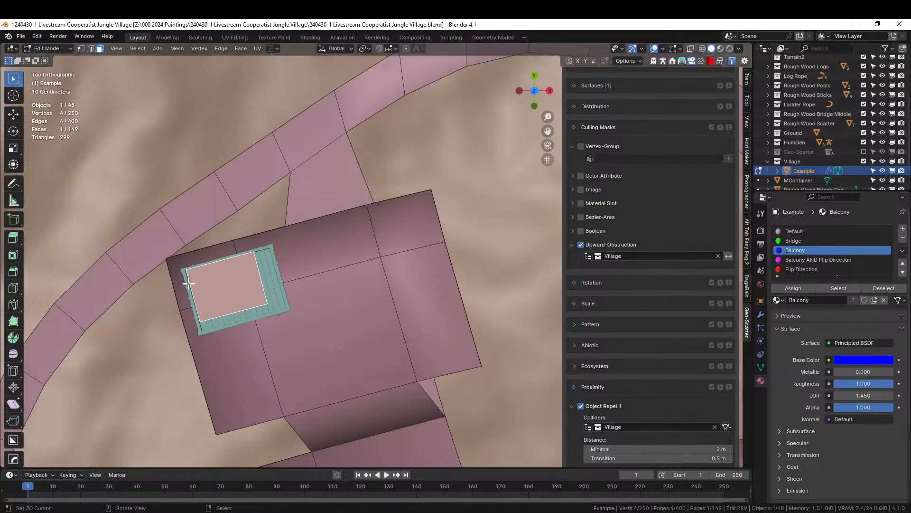
key(s)
click(262, 300)
key(g)
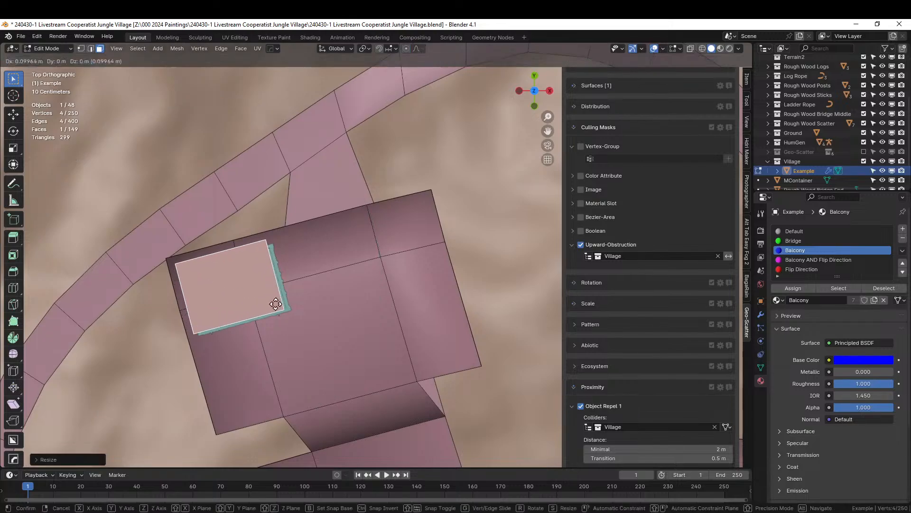
click(279, 305)
key(s)
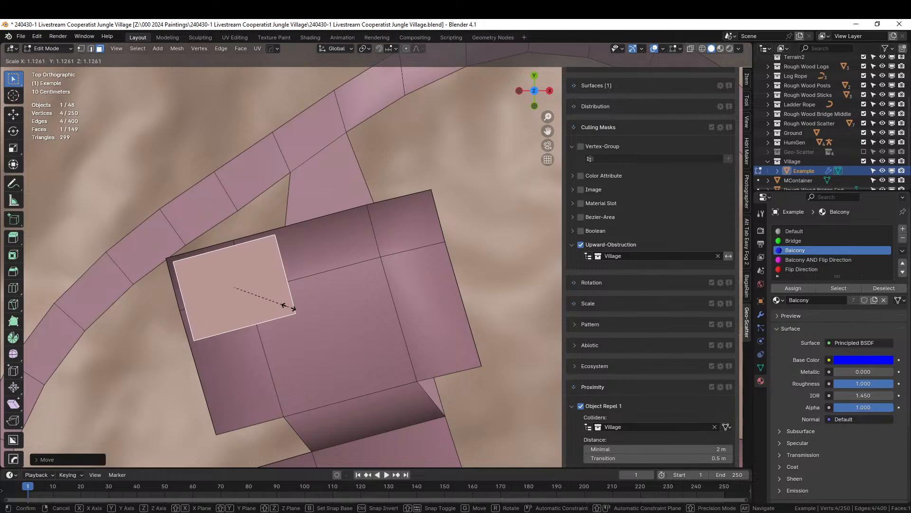
click(292, 307)
- Adjust the roof face's height vertically so it sits just above SContainer, and return to Object Mode
middle_drag(292, 307, 315, 218)
key(g)
key(z)
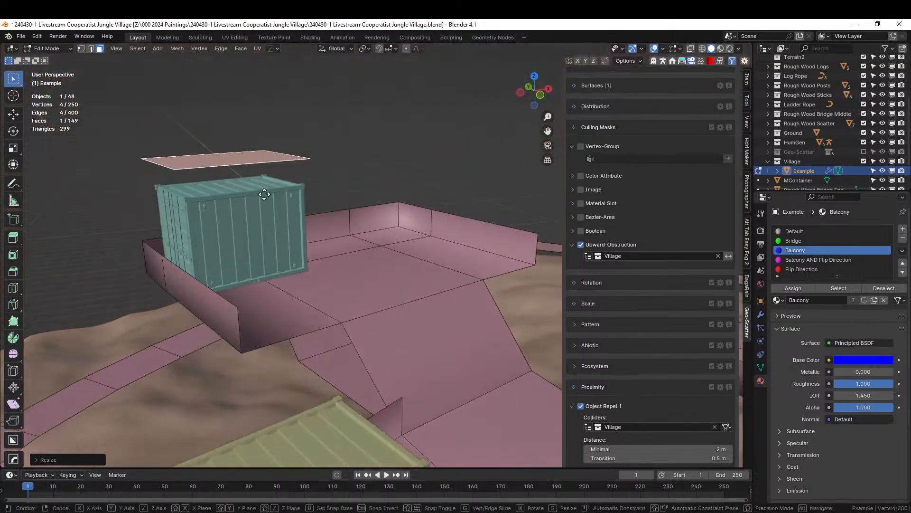
click(263, 204)
key(Tab)
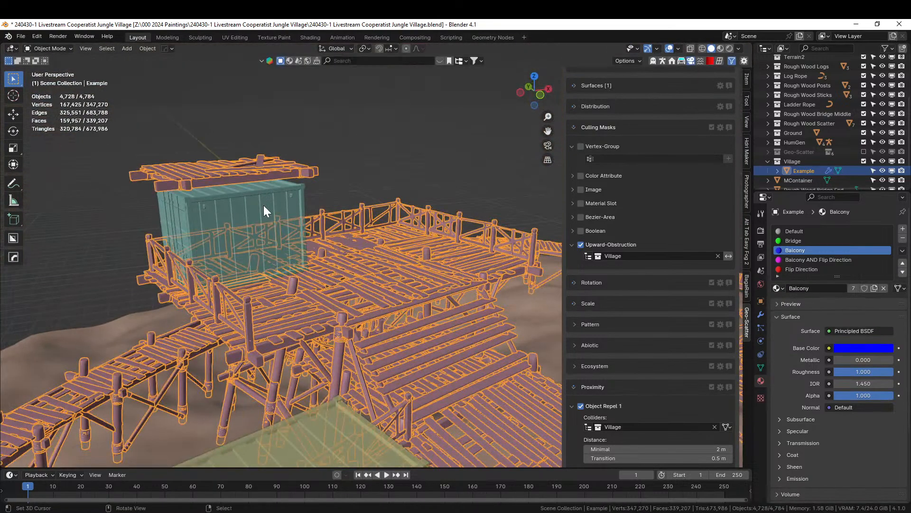
- Assign the Default material to the roof face above SContainer and return to Object Mode
middle_drag(283, 214, 260, 279)
key(Tab)
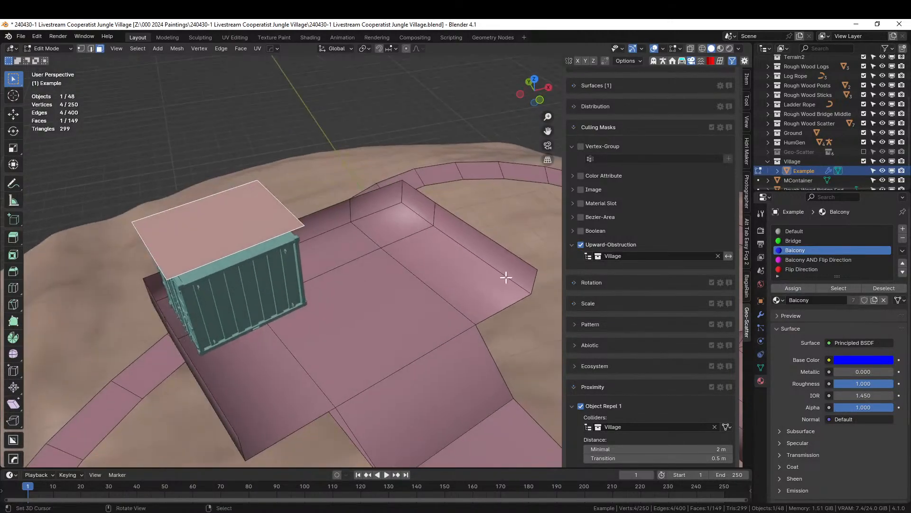
click(799, 230)
key(Tab)
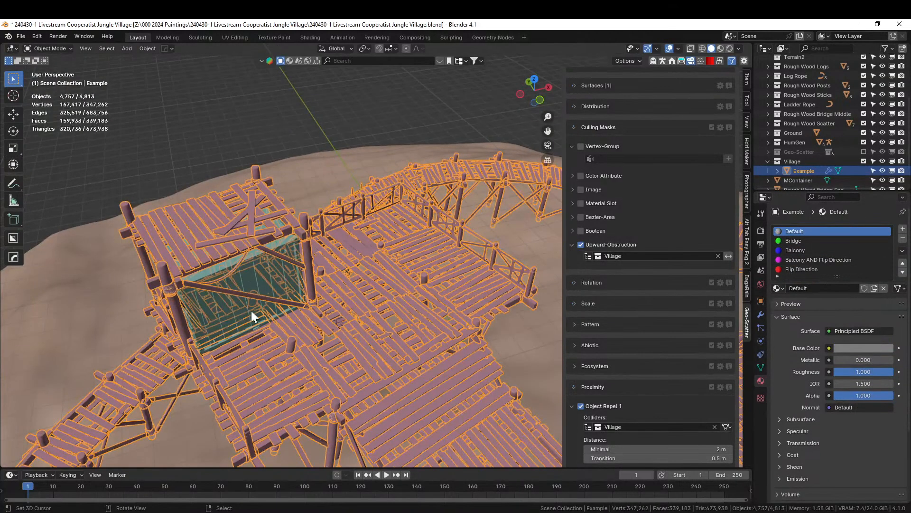
- Duplicate the Example mesh's platform face beneath MContainer and raise the copy vertically above the container's roof
middle_drag(252, 310, 361, 331)
click(381, 347)
key(Tab)
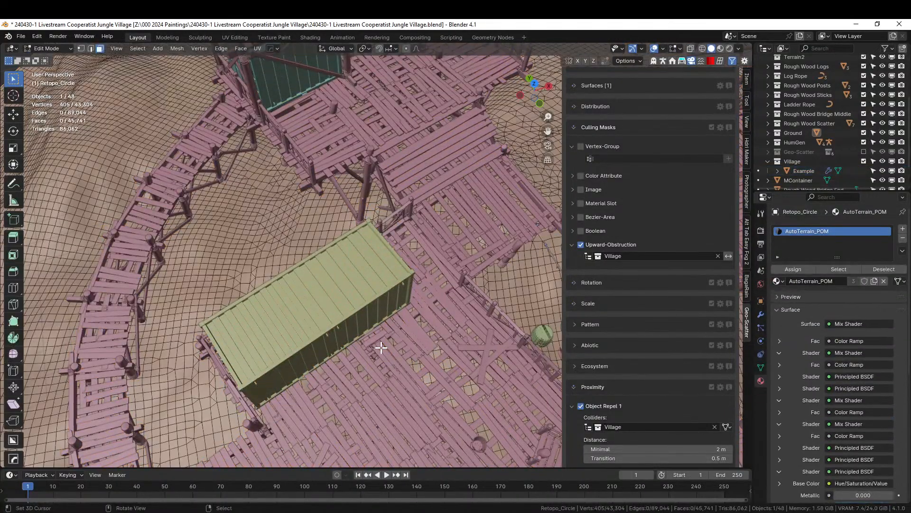
key(alt+q)
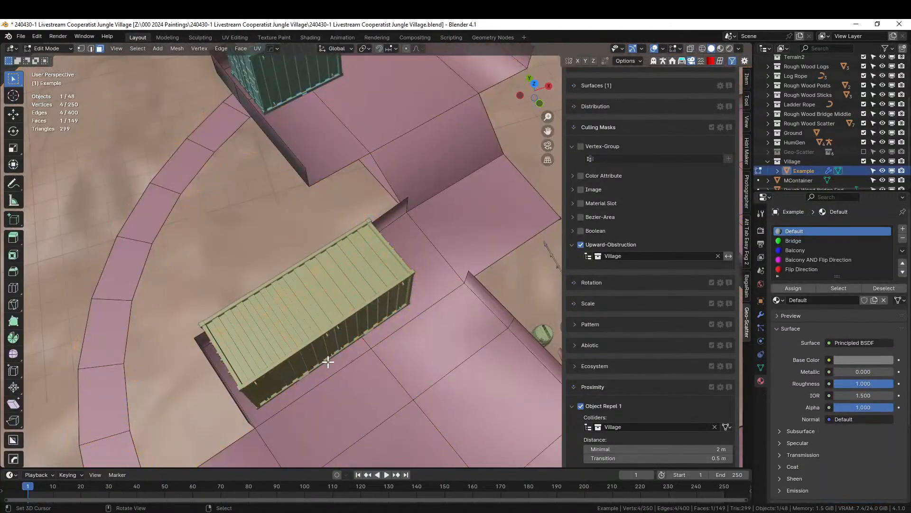
middle_drag(342, 360, 345, 328)
key(shift+d)
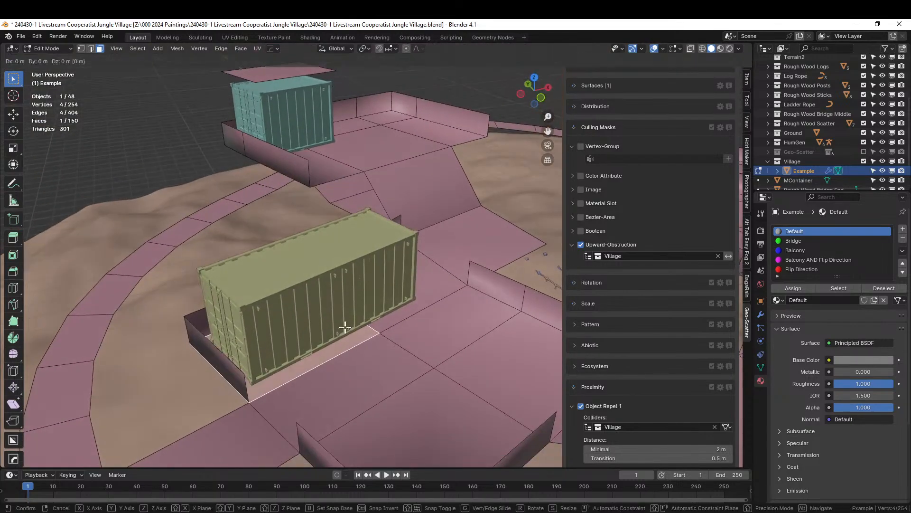
key(z)
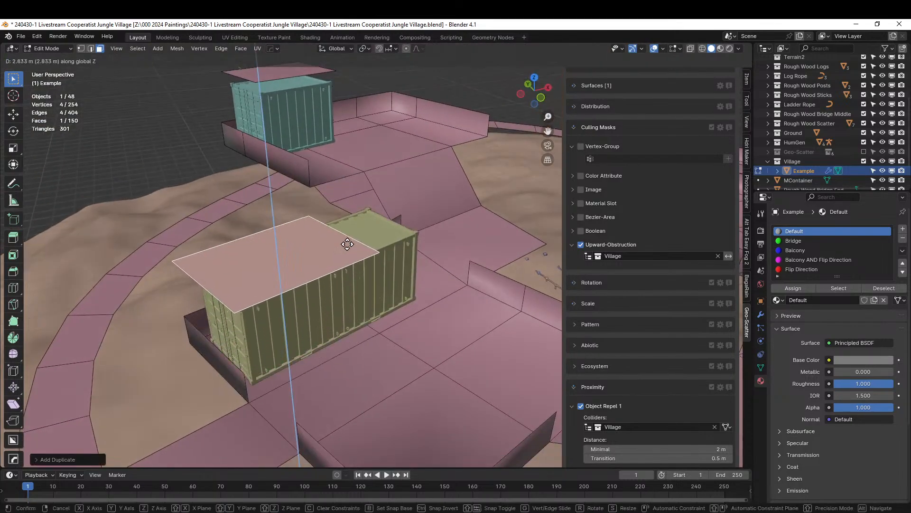
click(346, 234)
- Reposition the duplicated roof face slightly over MContainer in top view
middle_drag(346, 242, 362, 285)
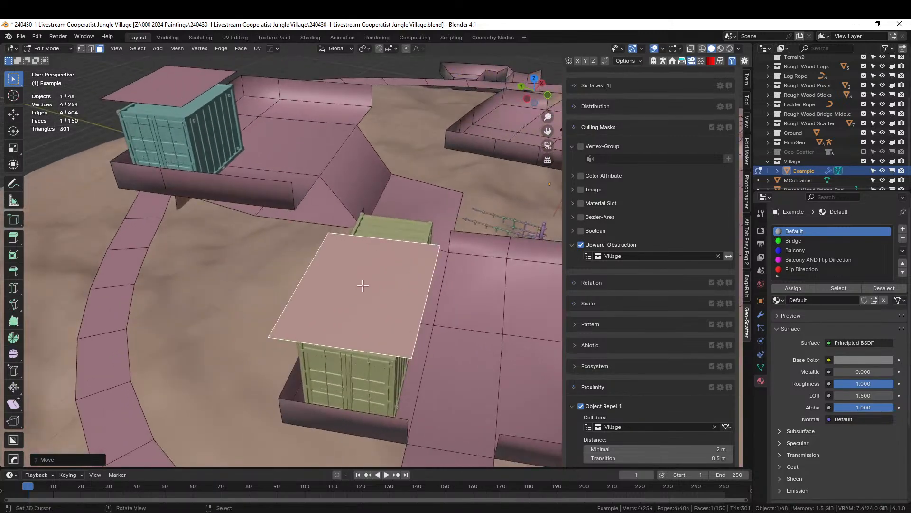
key(KP_7)
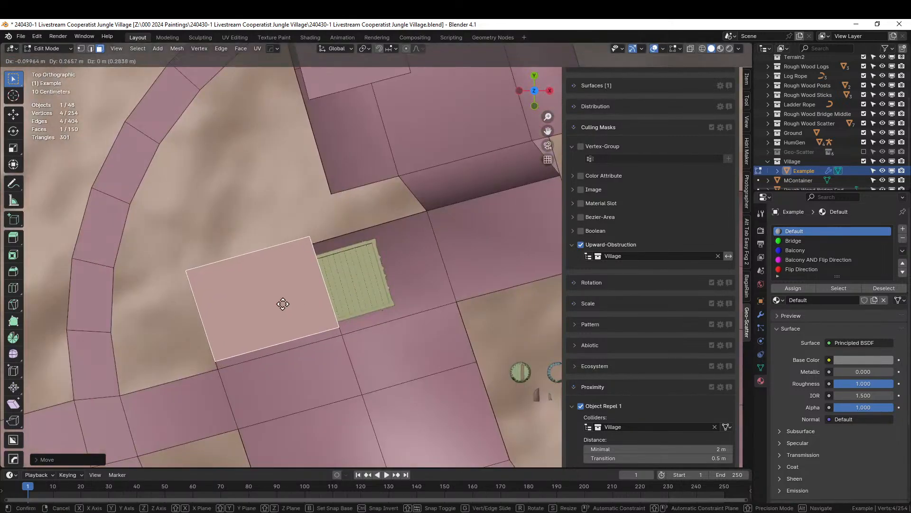
key(g)
click(287, 302)
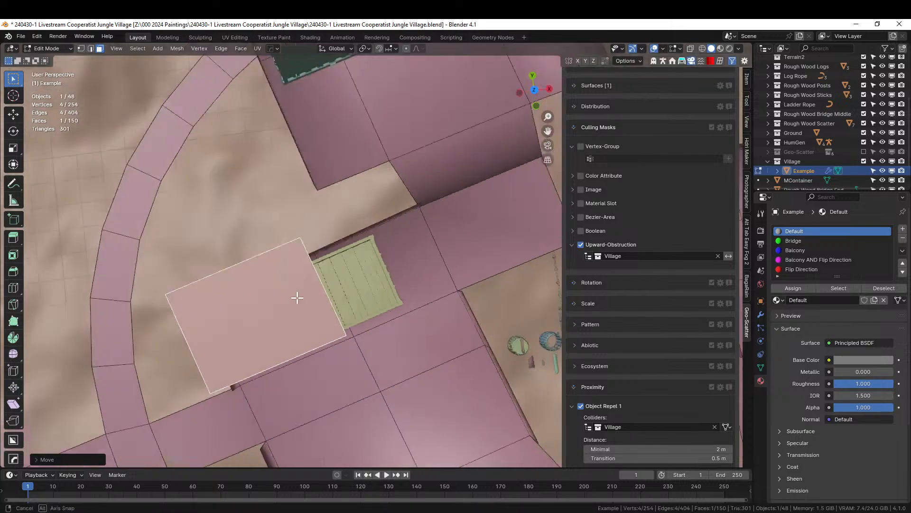
- Fill a vertical face between the roof face's long front edge and the platform edge below it beside MContainer
middle_drag(299, 297, 300, 261)
key(2)
click(273, 315)
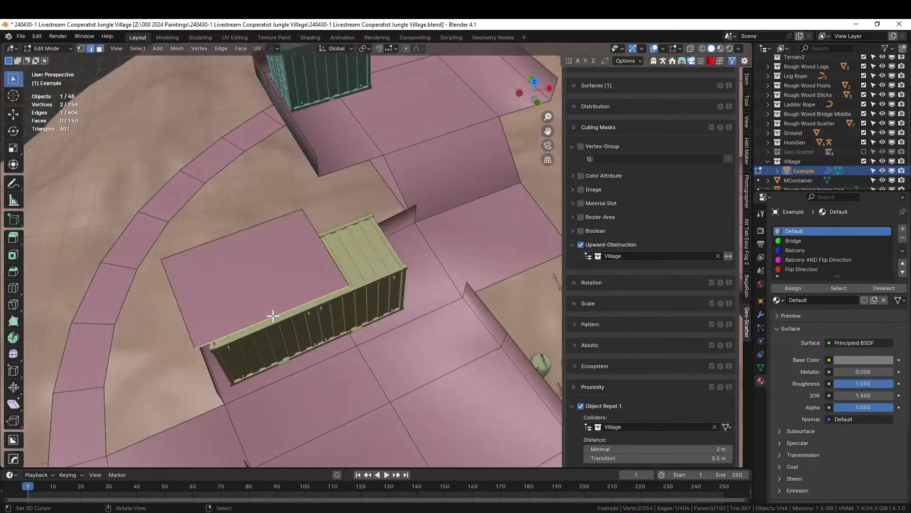
key(f)
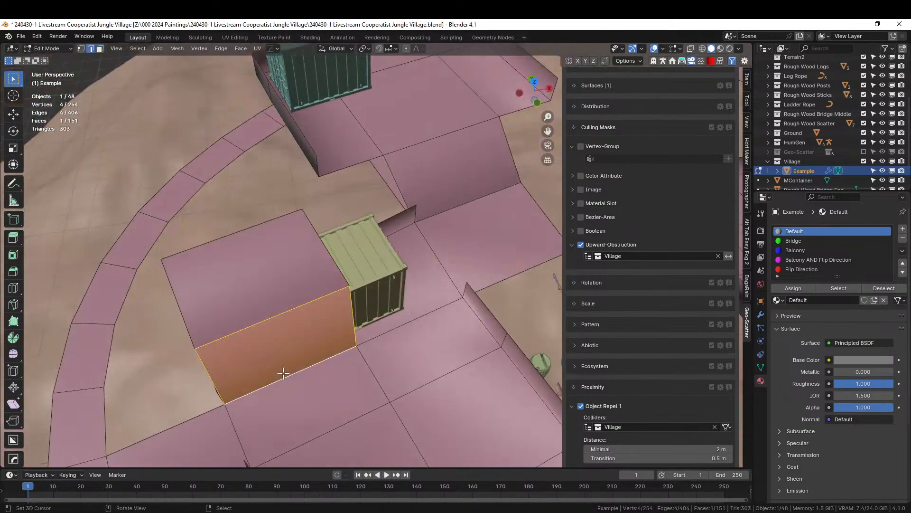
key(Tab)
- Check the generated roof structures over both containers from several sides, clear the selection, and save the file
middle_drag(284, 374, 213, 324)
scroll(213, 325, down, 4)
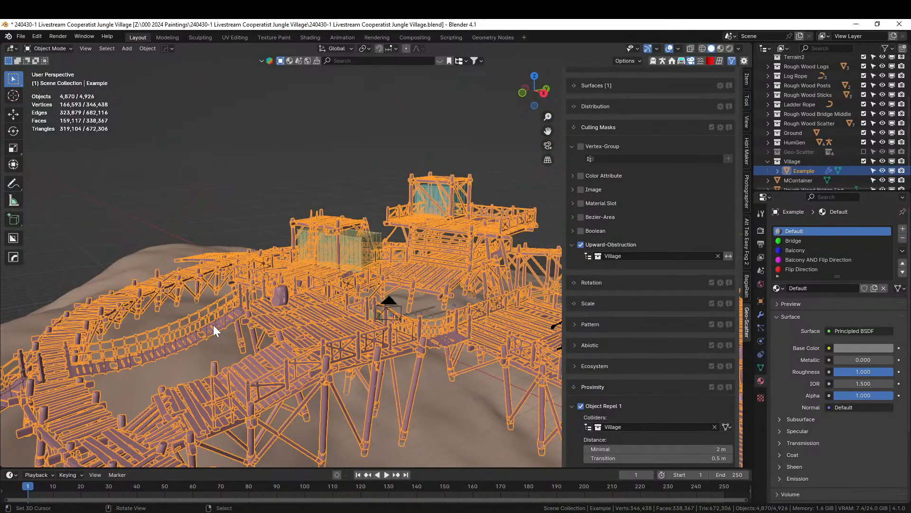
middle_drag(233, 208, 273, 190)
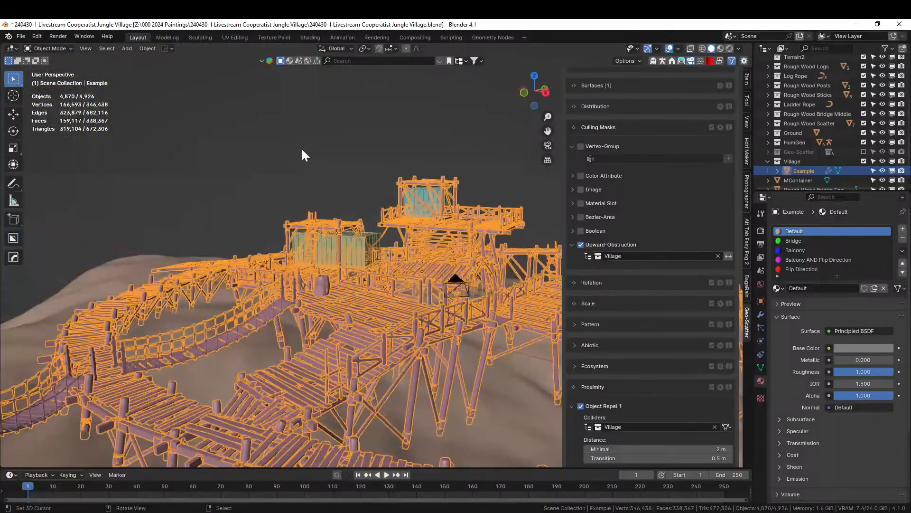
right_click(302, 149)
middle_drag(302, 148, 337, 205)
scroll(375, 200, up, 4)
scroll(363, 181, down, 3)
key(ctrl+s)
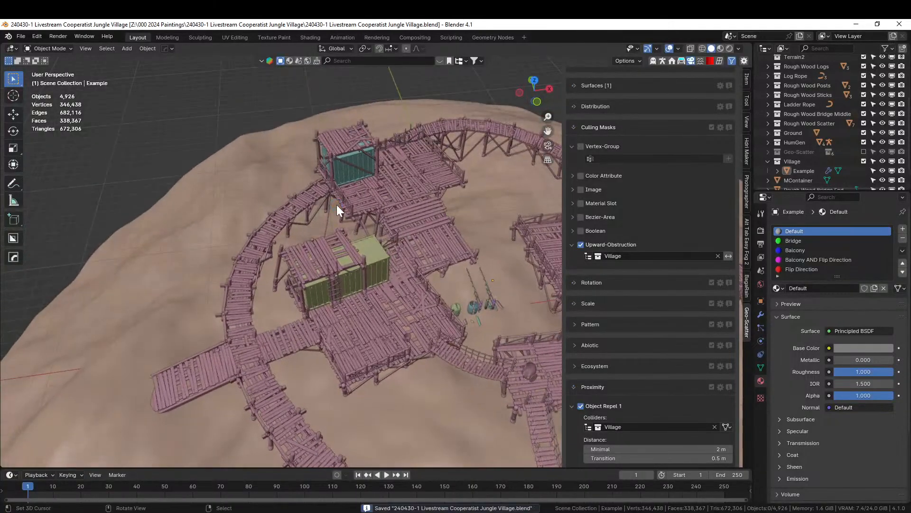
- Select the two roof faces above MContainer and SContainer in the Example mesh
middle_drag(372, 247, 209, 220)
middle_drag(367, 251, 365, 340)
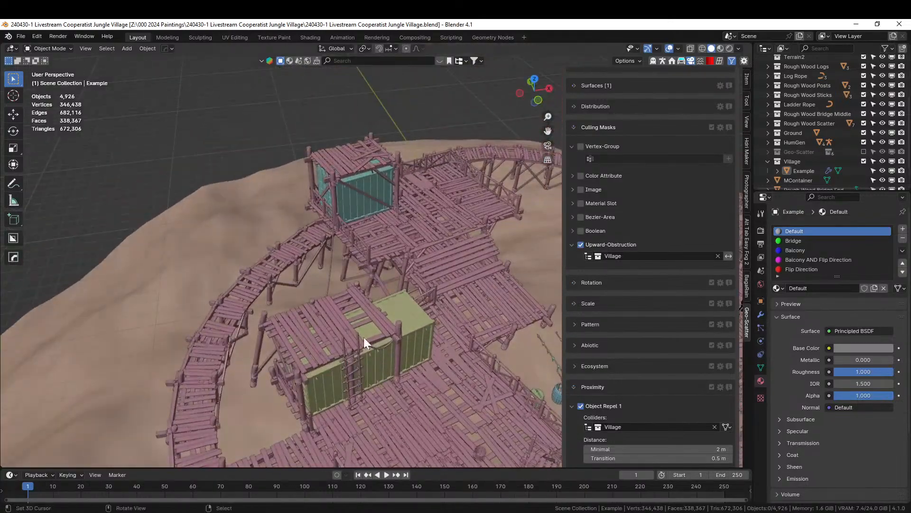
click(323, 333)
key(Tab)
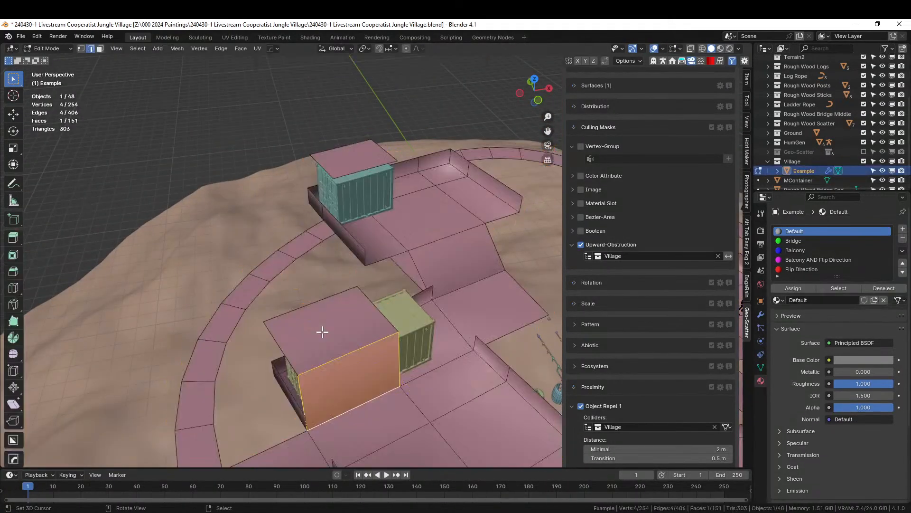
click(321, 326)
key(3)
click(319, 348)
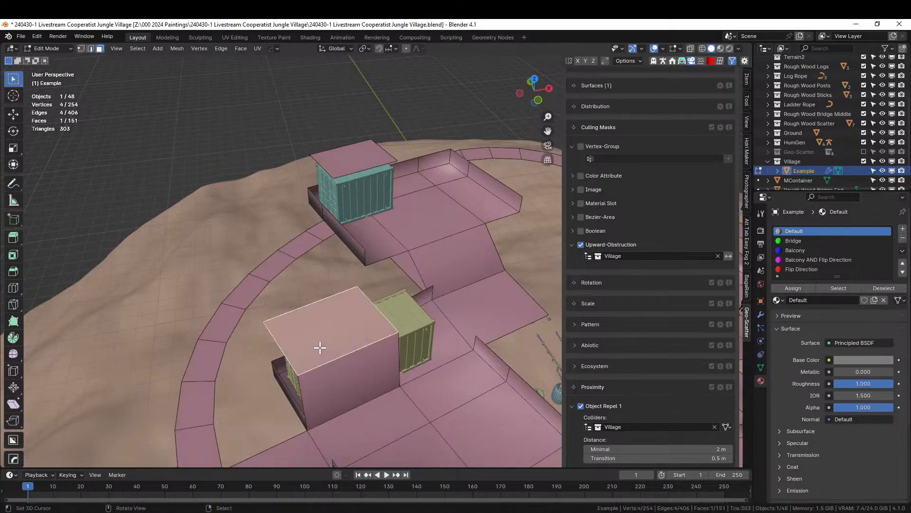
shift+click(350, 155)
- Add the platform corner face across from MContainer and four adjoining faces of the central platform to the selection
middle_drag(492, 278, 368, 235)
shift+click(308, 335)
shift+click(361, 227)
shift+click(377, 237)
shift+click(376, 254)
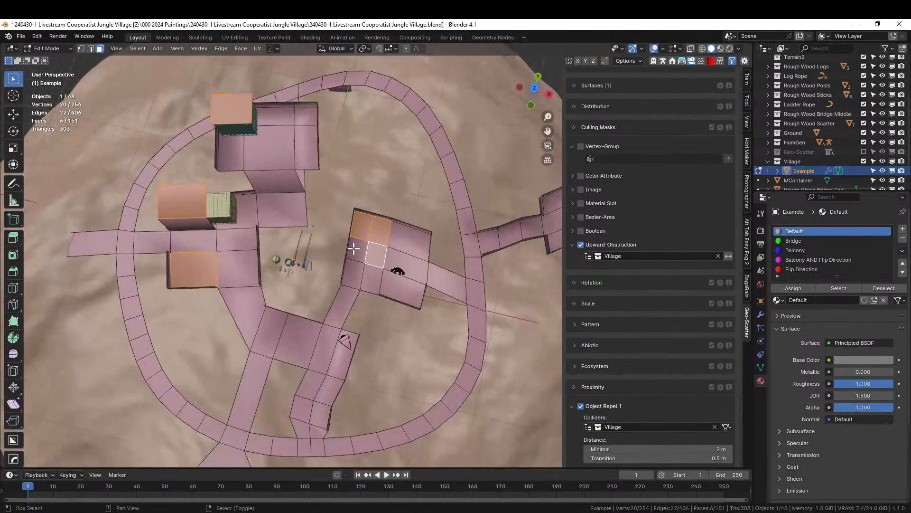
shift+click(354, 249)
- Add the four faces of the small outlying platform at the end of its branch bridge to the selection
shift+middle_drag(382, 349, 252, 366)
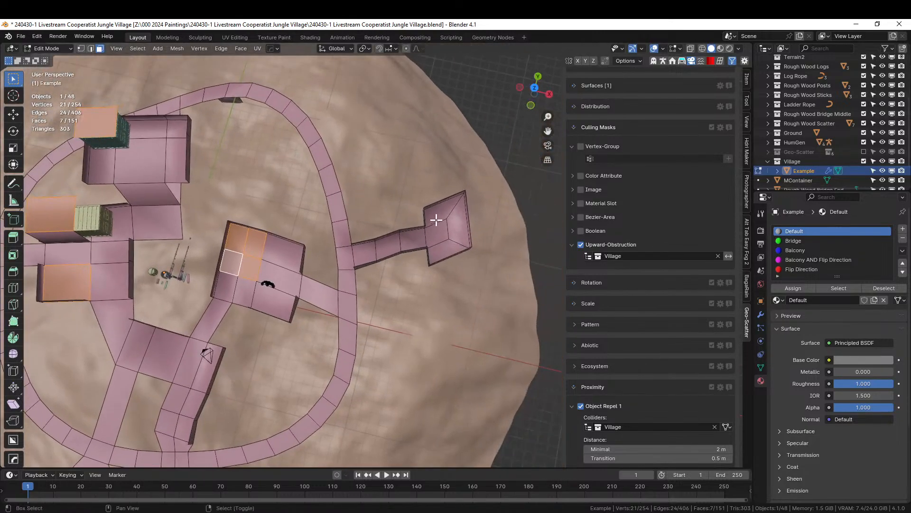
shift+click(439, 220)
shift+click(455, 220)
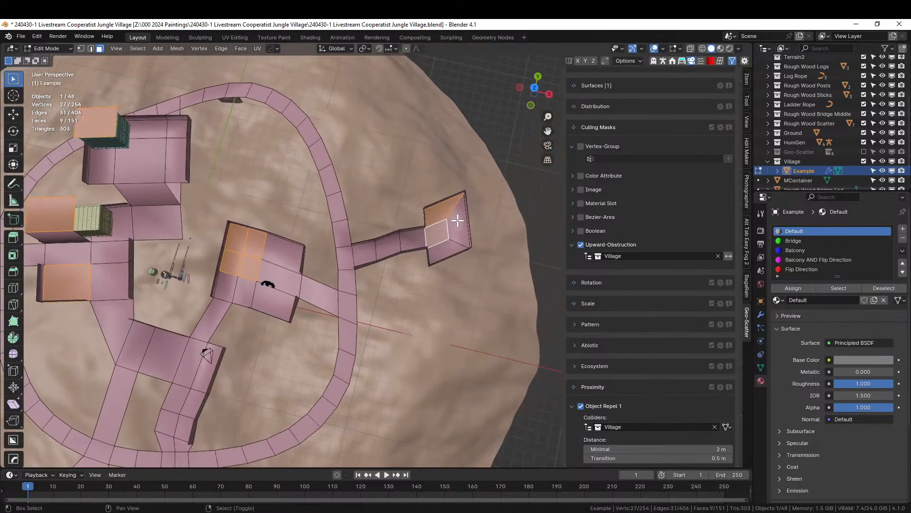
shift+click(458, 235)
shift+click(448, 246)
- Add one face each from the middle junction platform and the large outer platform, duplicate the selection in place, and separate it into its own object
middle_drag(277, 359, 439, 291)
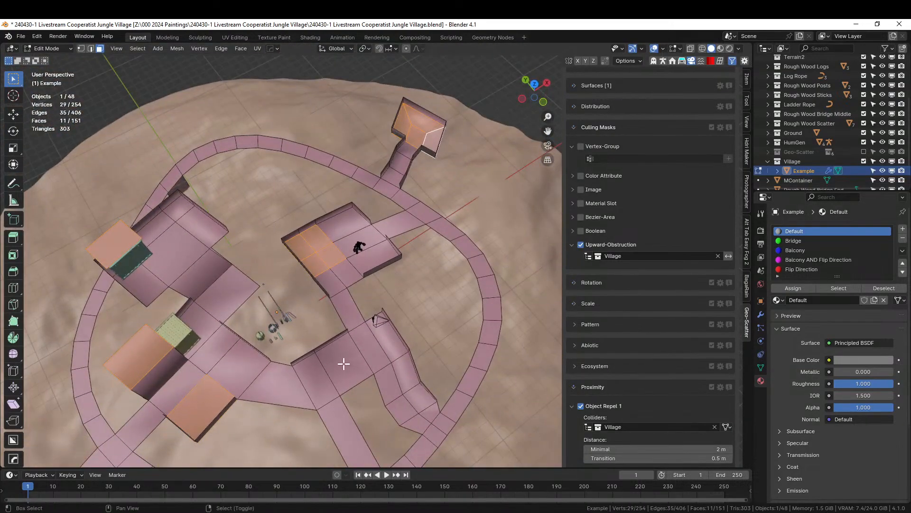
shift+click(343, 363)
middle_drag(344, 364, 342, 309)
shift+middle_drag(351, 317, 345, 279)
shift+click(386, 315)
middle_drag(402, 312, 430, 330)
key(shift+d)
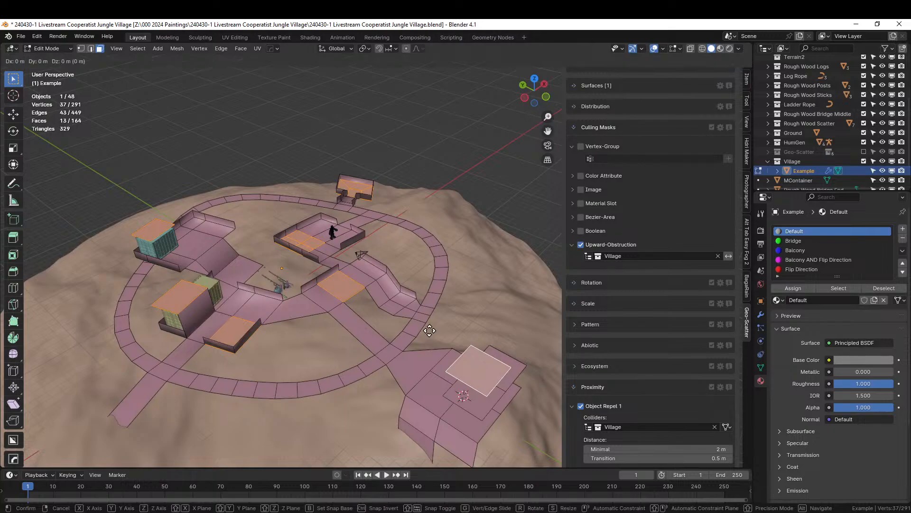
right_click(430, 330)
key(p)
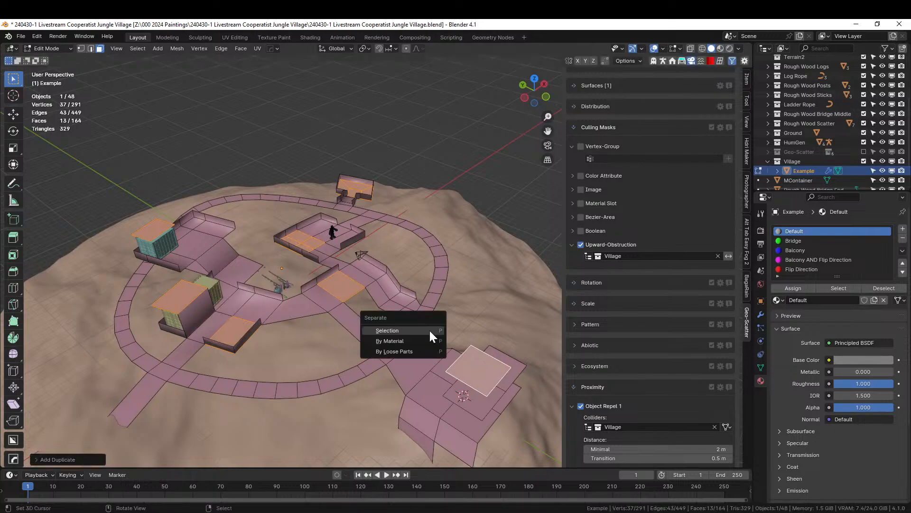
click(430, 329)
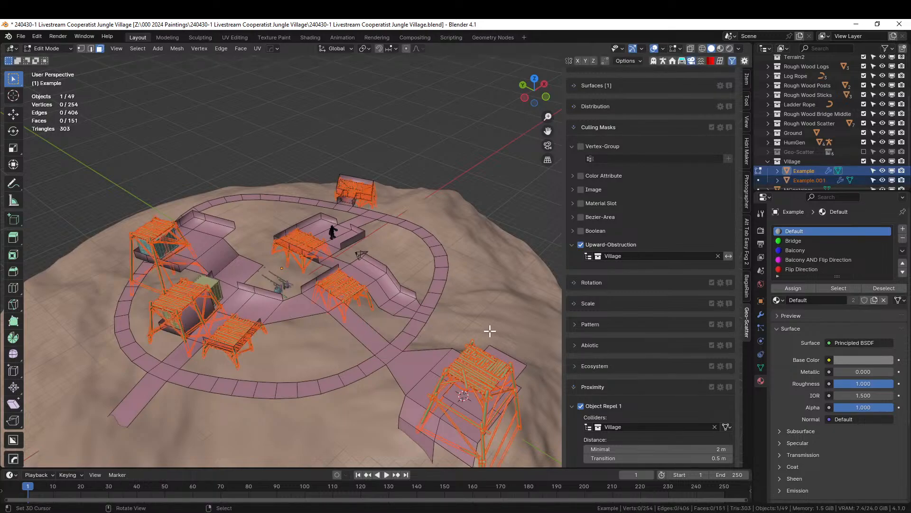
- Leave mesh editing, select the separated Example.001 object, and remove its Platform Generator geometry nodes modifier
key(Tab)
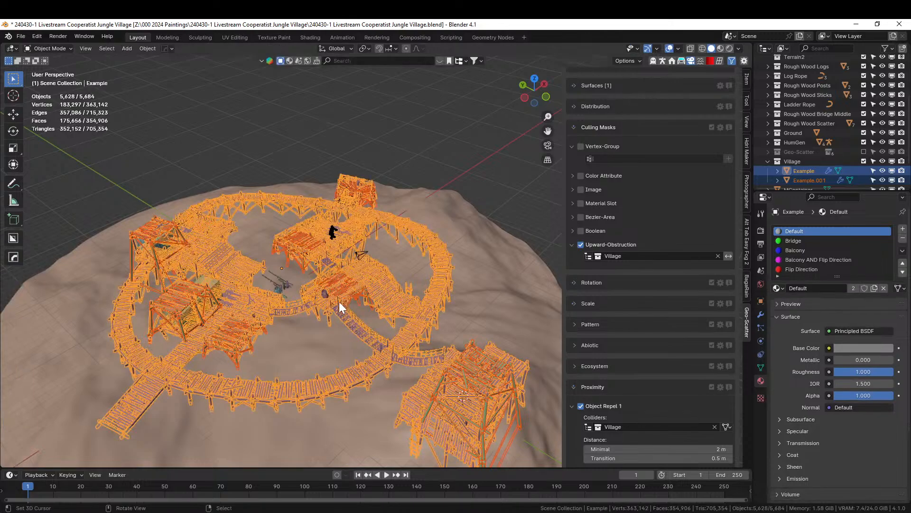
click(337, 291)
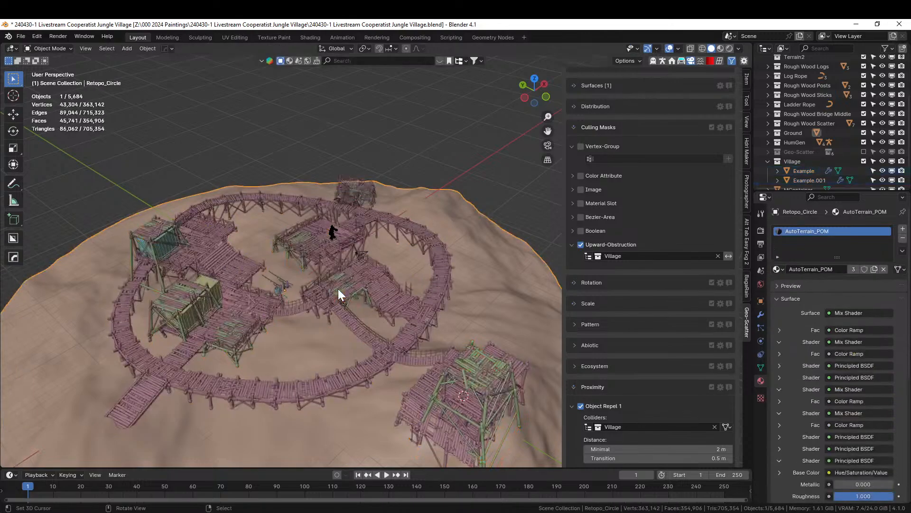
click(437, 385)
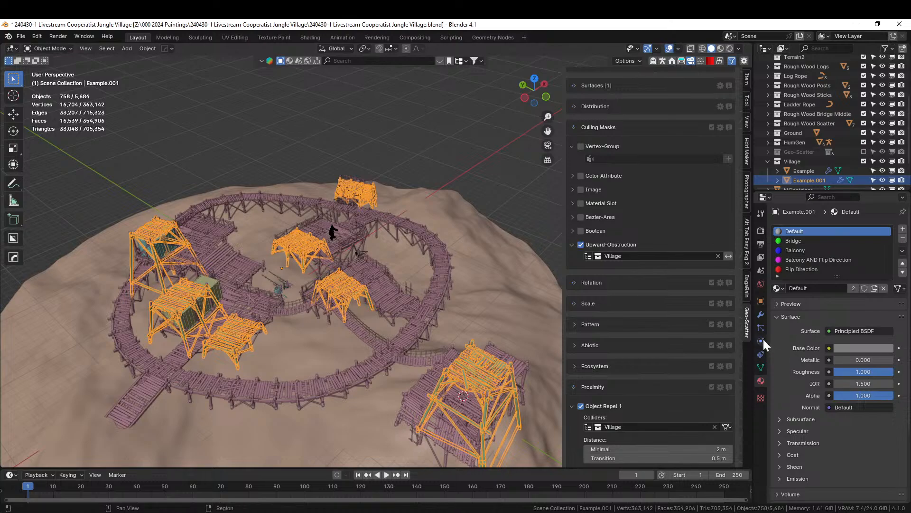
click(762, 314)
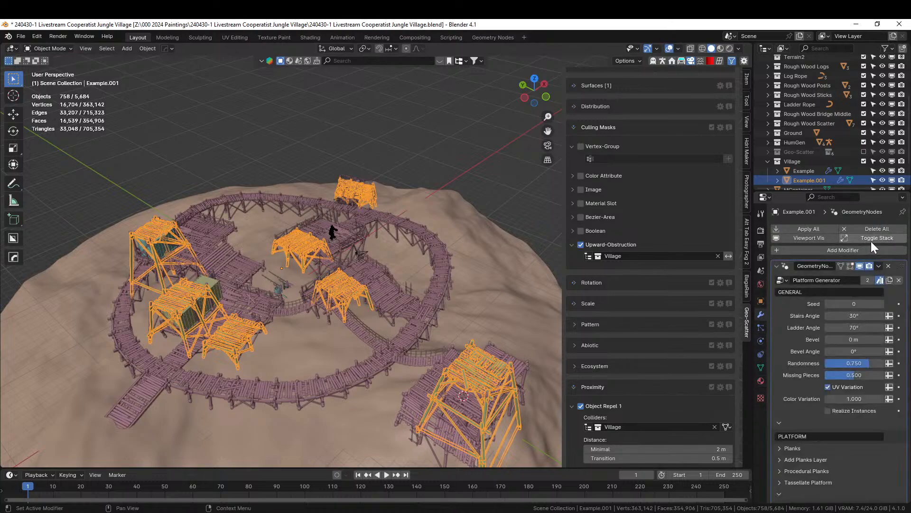
click(887, 266)
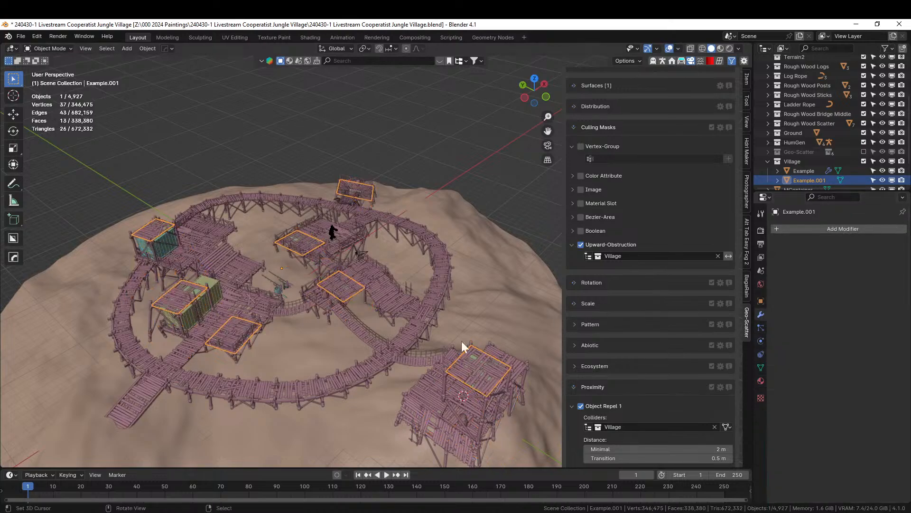
- Isolate Example.001 in mesh editing, select all its faces, and scale them down slightly around their individual origins
middle_drag(464, 346, 440, 340)
key(Tab)
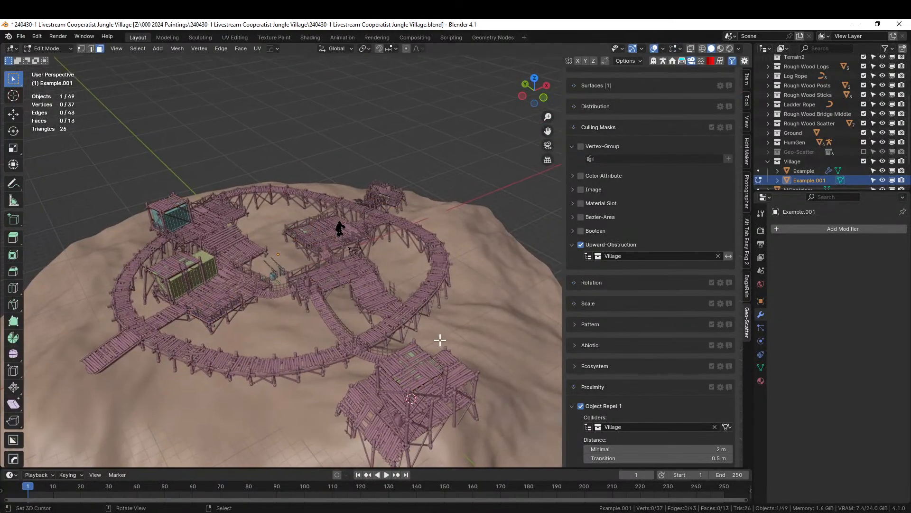
key(slash)
key(a)
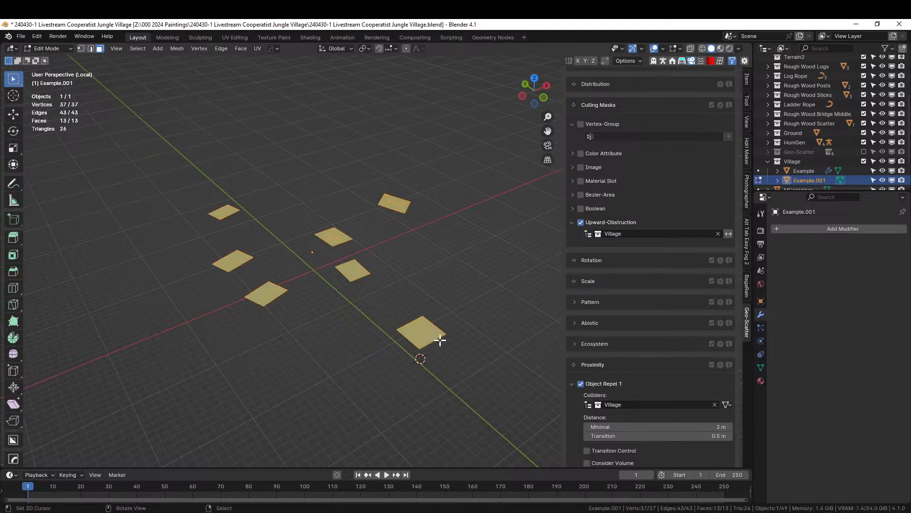
scroll(440, 340, up, 2)
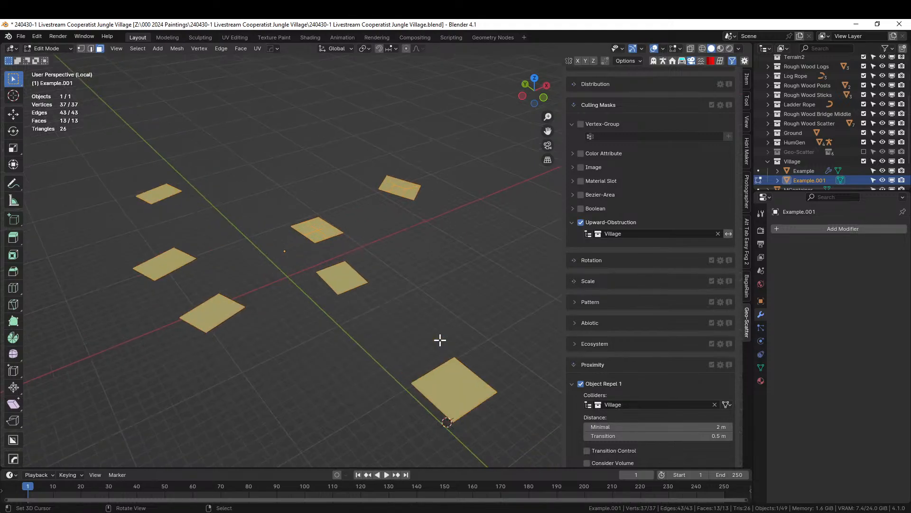
click(365, 49)
click(387, 93)
key(s)
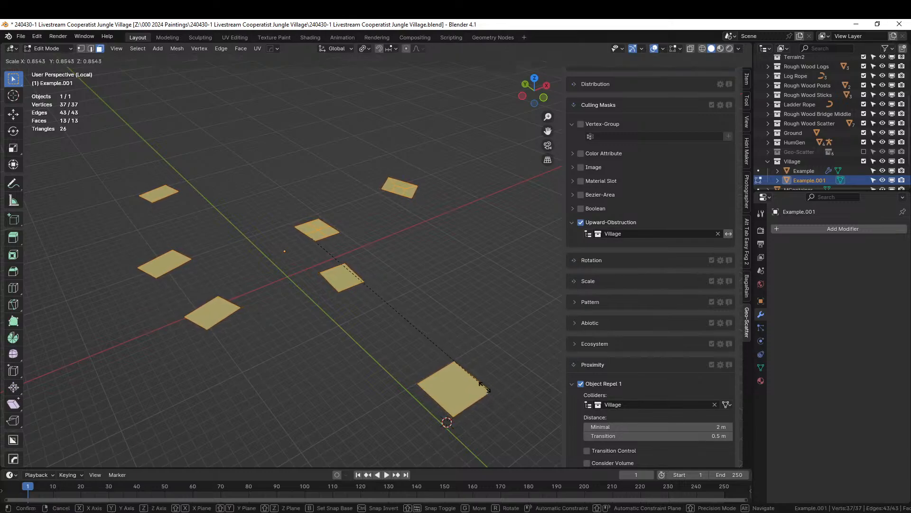
click(467, 375)
- Extrude all the faces 3 m upward into blocks, then reduce the extrusion height slightly
middle_drag(464, 372, 467, 334)
text(e)
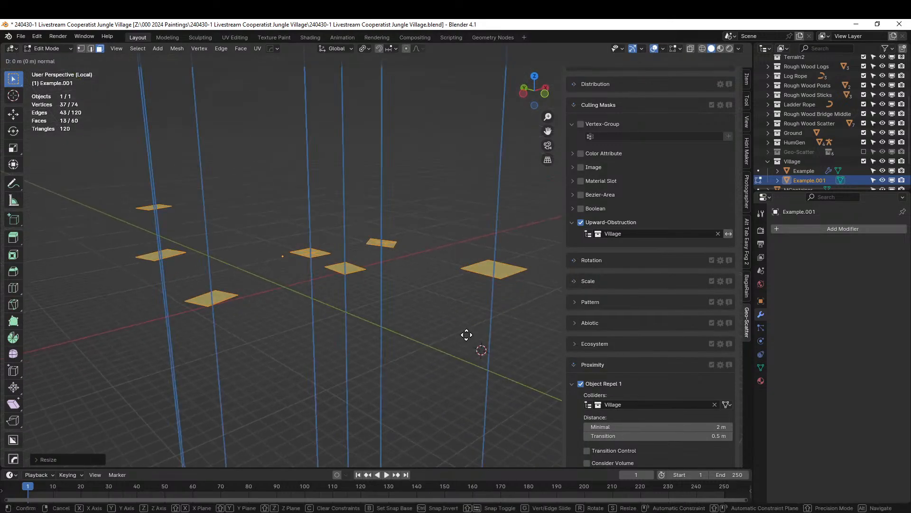
text(3)
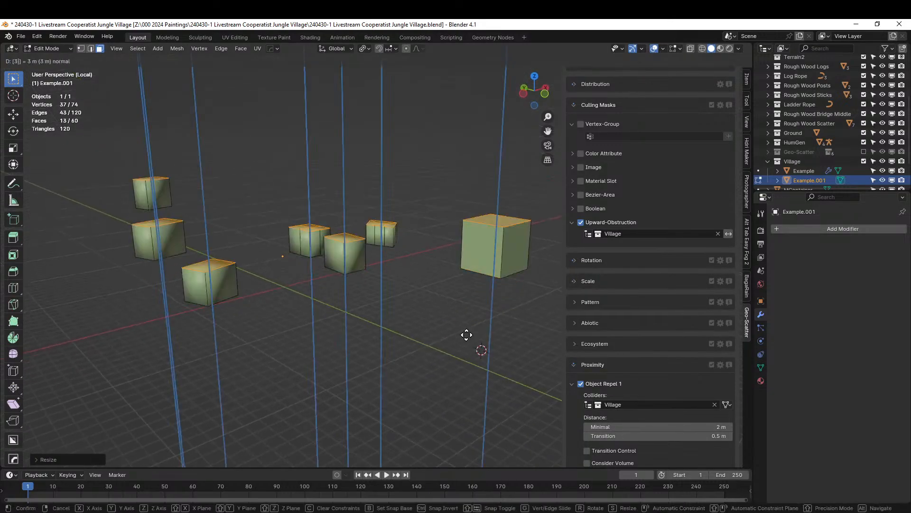
key(Return)
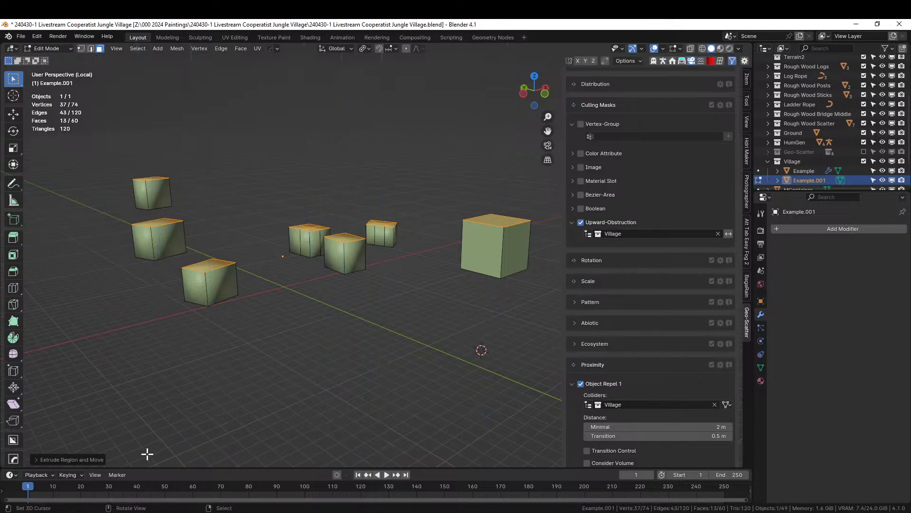
click(36, 458)
click(126, 419)
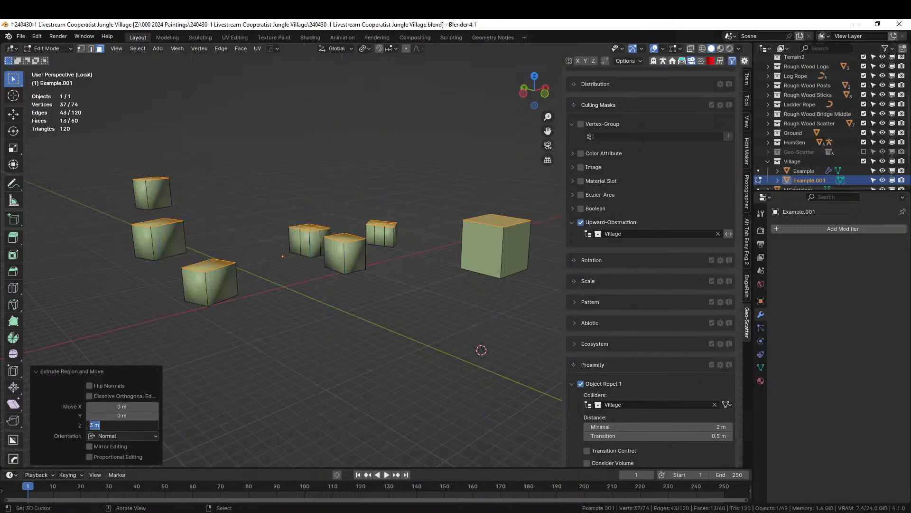
key(Return)
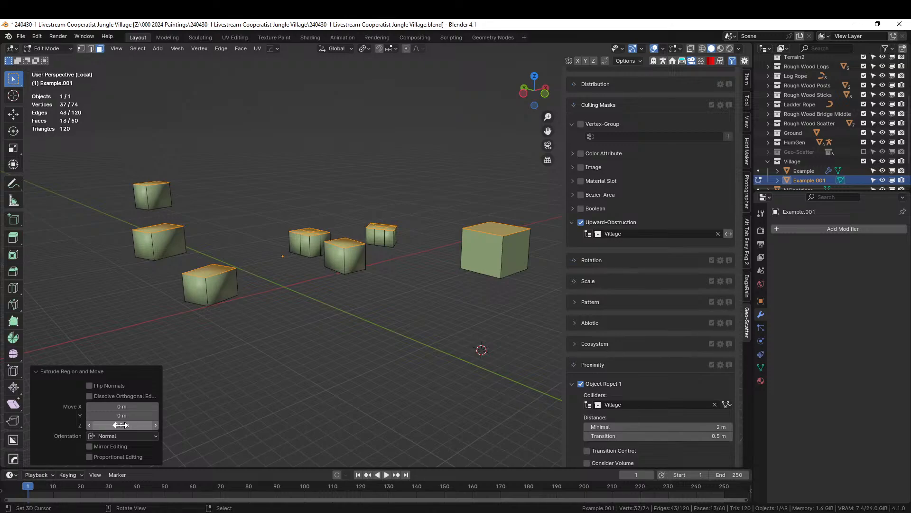
- Apply the HOps Sharpen operation to the extruded blocks and return to the full village scene
middle_drag(277, 363, 264, 387)
key(Tab)
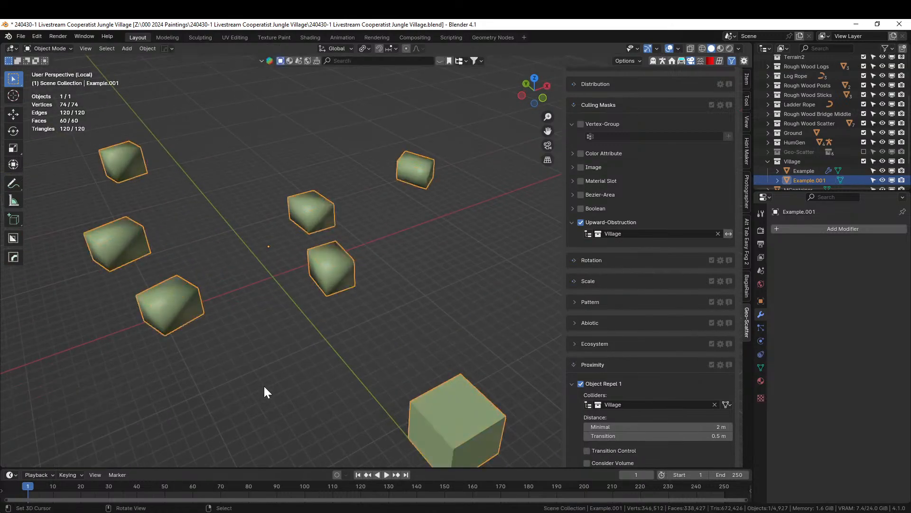
key(q)
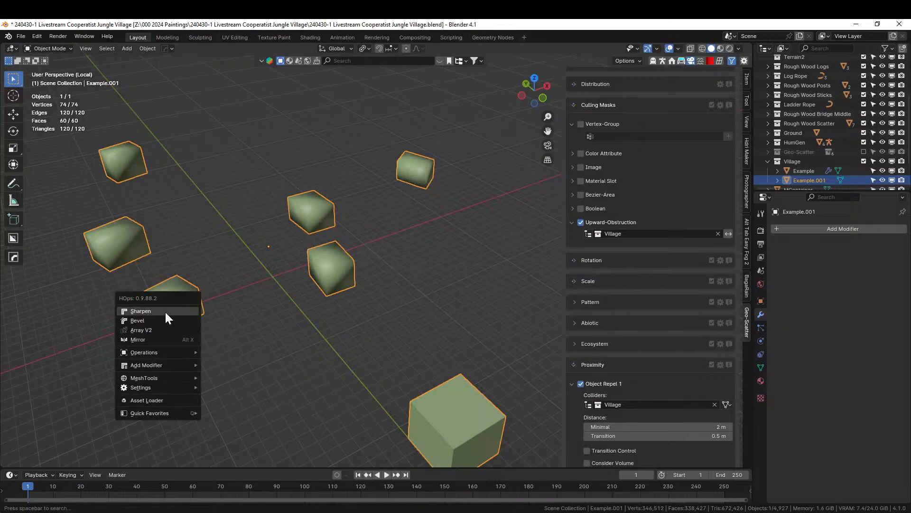
click(162, 313)
key(KP_Divide)
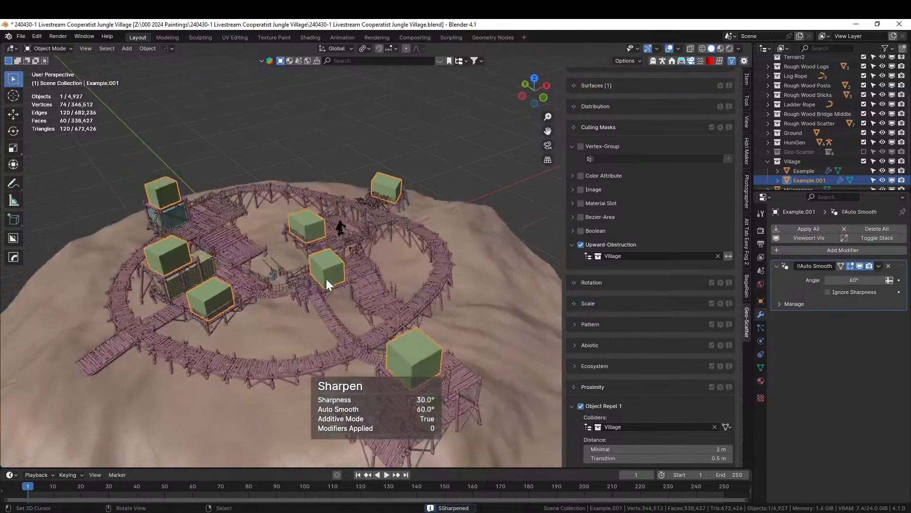
- Select the middle junction platform's whole block, rotate it about -90.5° in top view, and move it about 0.45 m along Y
middle_drag(327, 278, 270, 252)
scroll(294, 269, up, 3)
scroll(323, 263, up, 2)
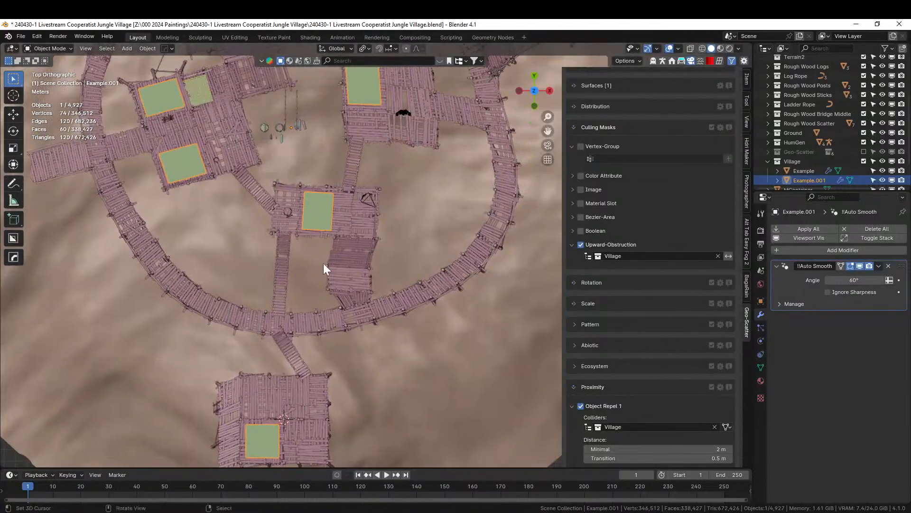
click(317, 211)
click(317, 211)
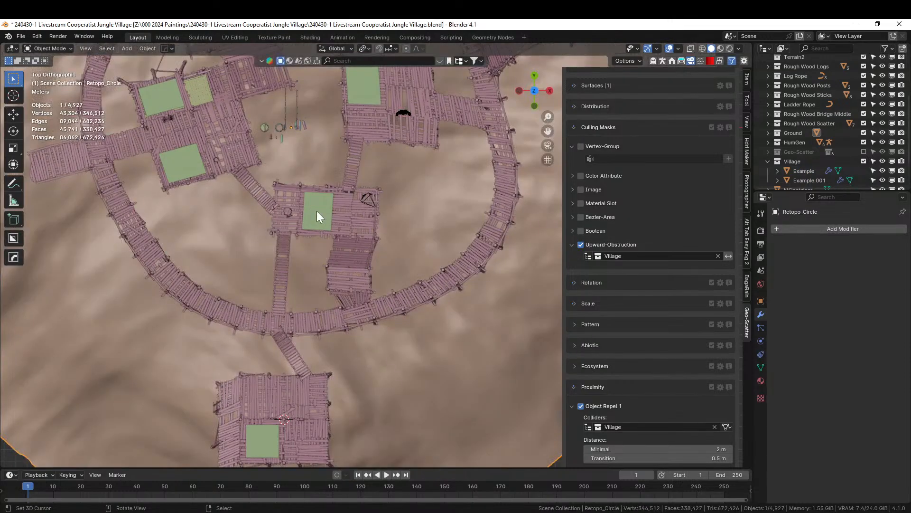
click(317, 211)
key(Tab)
click(318, 212)
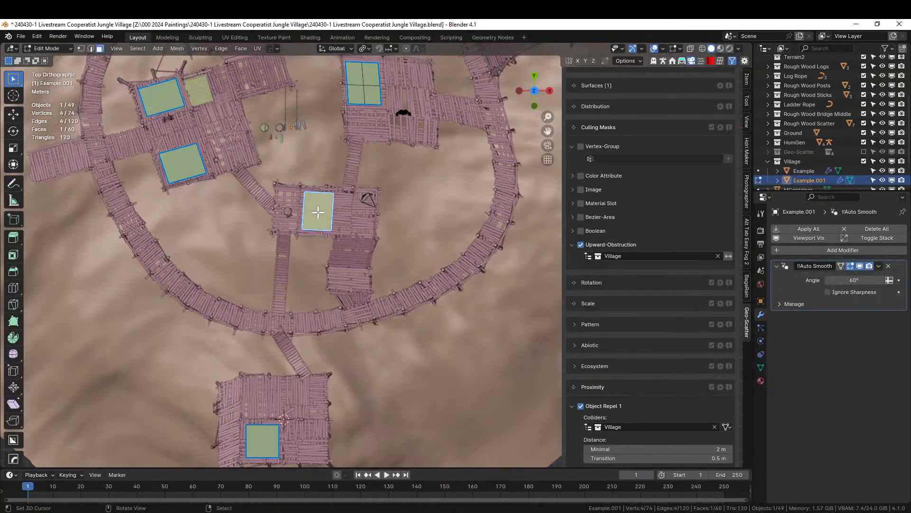
key(l)
key(r)
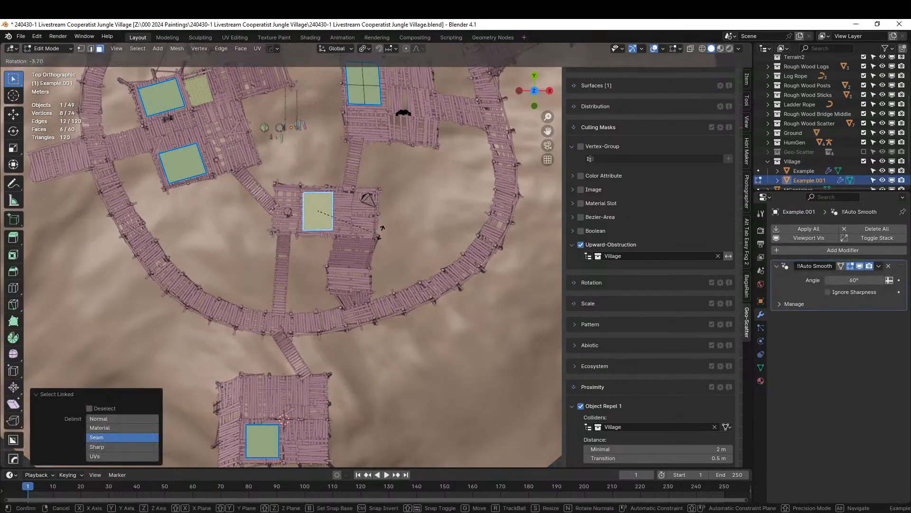
click(334, 177)
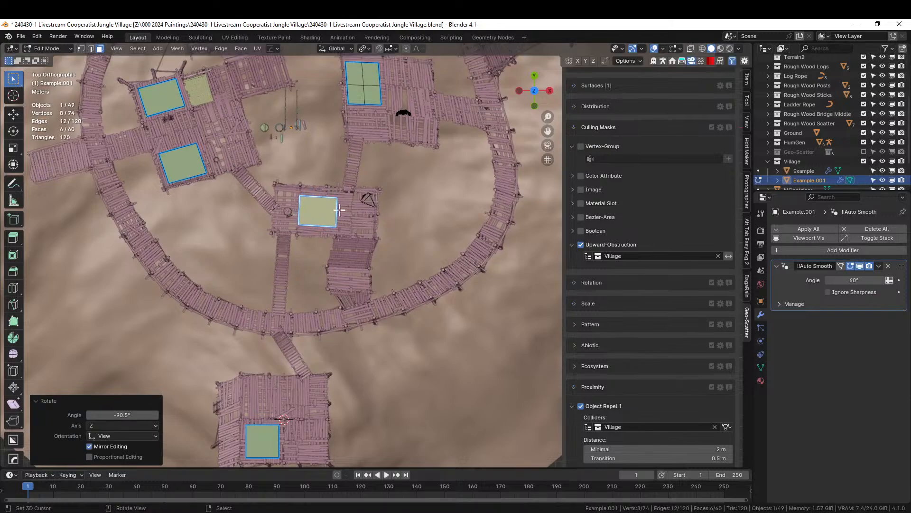
key(g)
key(y)
click(341, 210)
- Scale down the small outlying platform's block horizontally with Z locked, and shift it about -0.08 m in X and 0.29 m in Y
shift+middle_drag(327, 323, 297, 57)
middle_drag(310, 95, 187, 94)
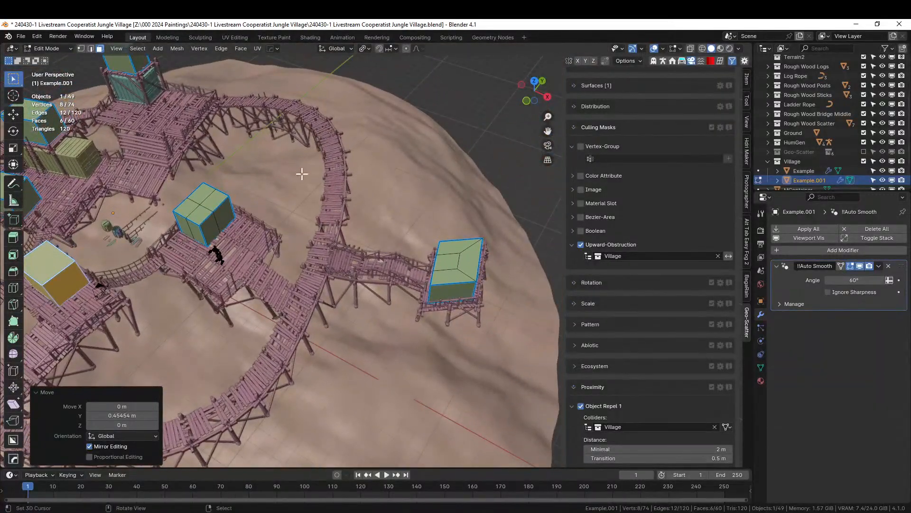
middle_drag(301, 173, 350, 205)
click(452, 248)
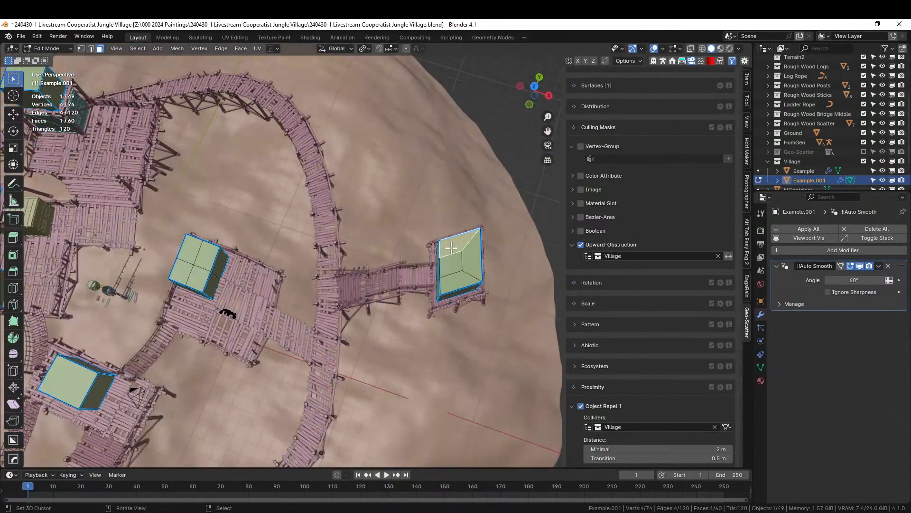
key(ctrl+l)
key(KP_7)
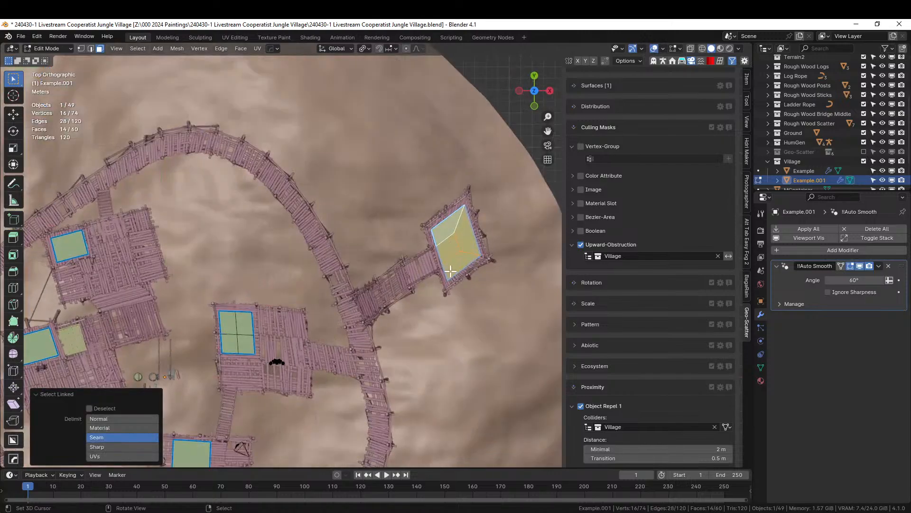
key(s)
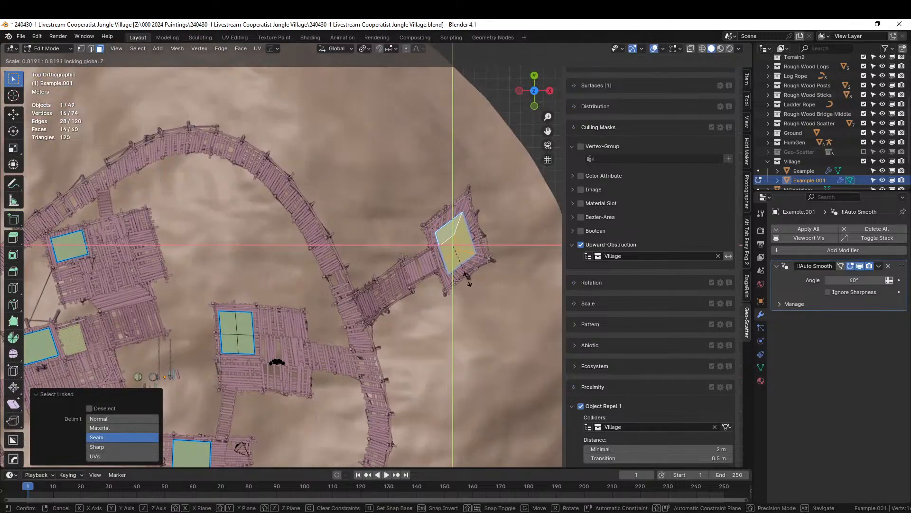
click(468, 279)
key(Tab)
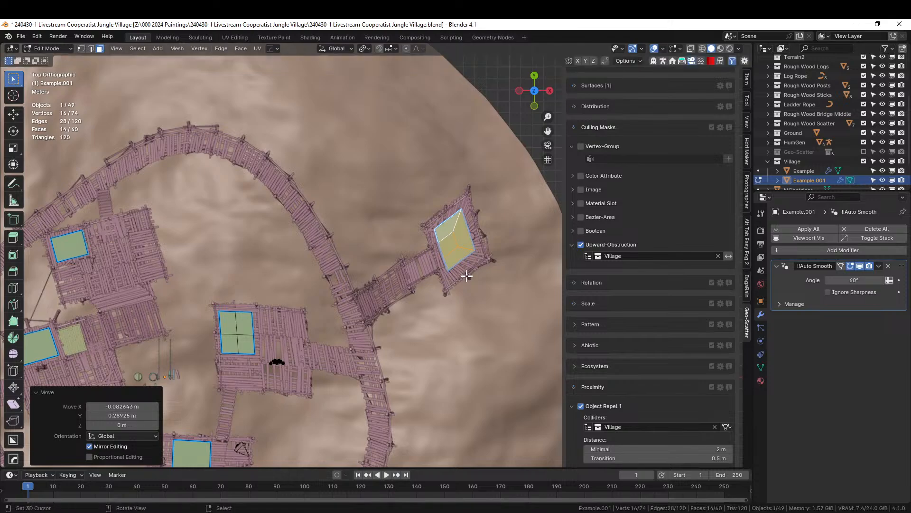
- Select the large outer platform's whole block and move it in top view slightly toward negative X and Y
middle_drag(472, 290, 335, 466)
middle_drag(340, 263, 382, 300)
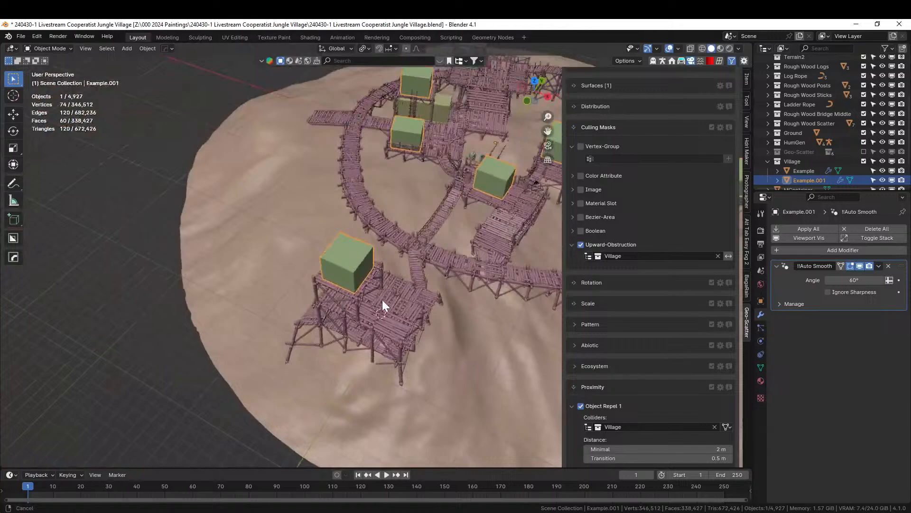
click(347, 254)
click(347, 255)
click(347, 255)
key(Tab)
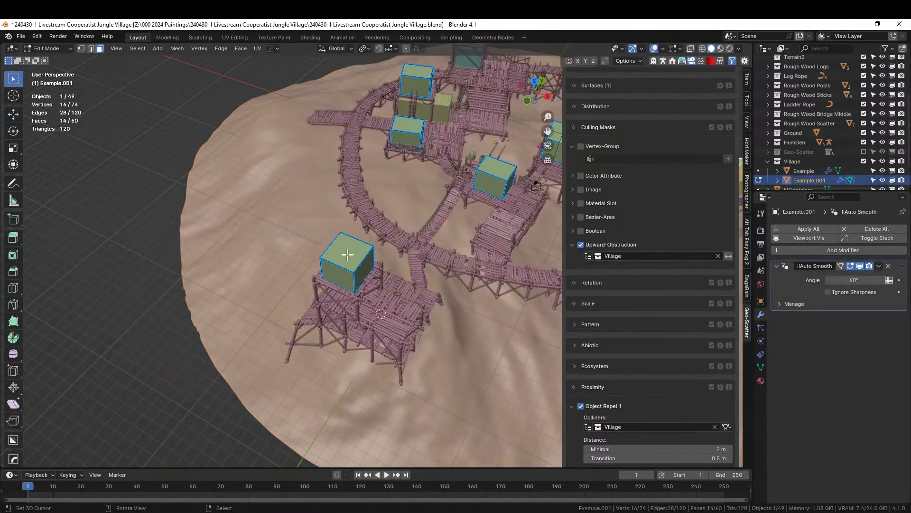
key(l)
key(KP_7)
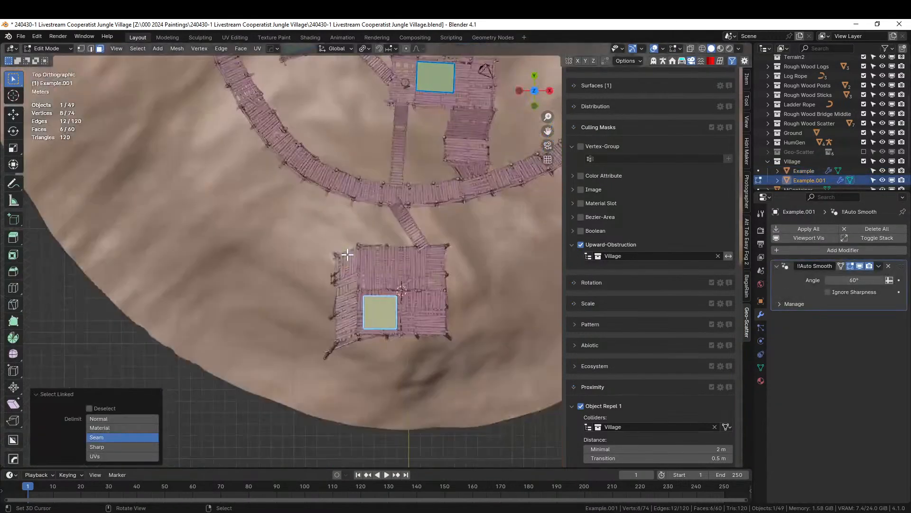
key(g)
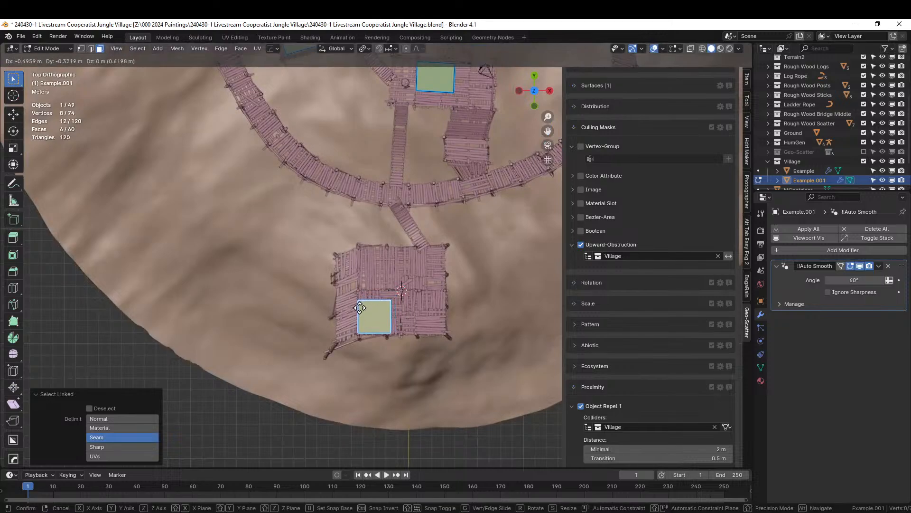
click(360, 309)
middle_drag(359, 310, 127, 257)
key(Tab)
- Apply the (PBG) Create Points and (PBG) Instance Mixed geometry nodes assets to the Example.001 blocks
scroll(309, 226, down, 3)
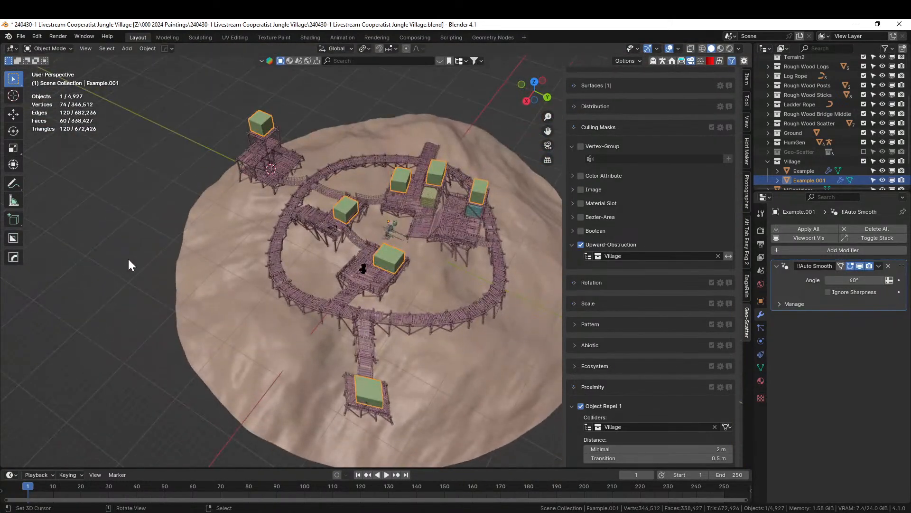
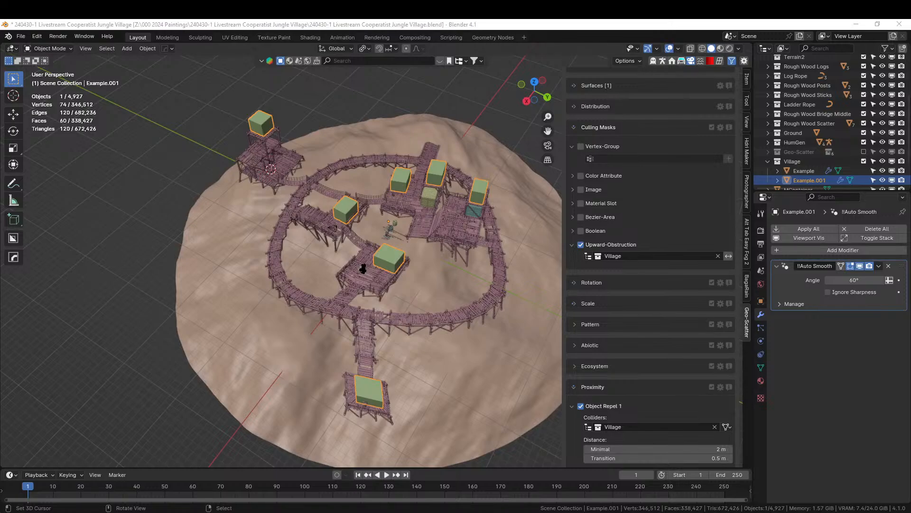
drag(373, 32, 364, 386)
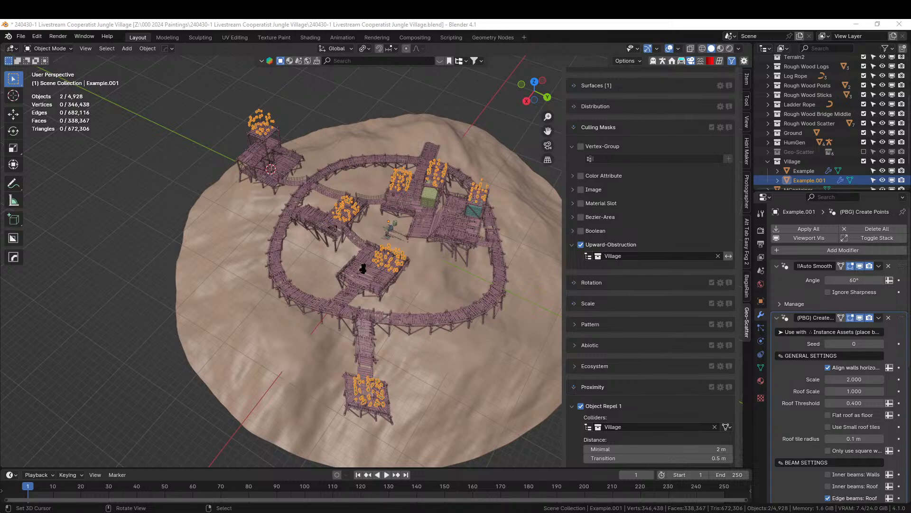
drag(541, 320, 371, 391)
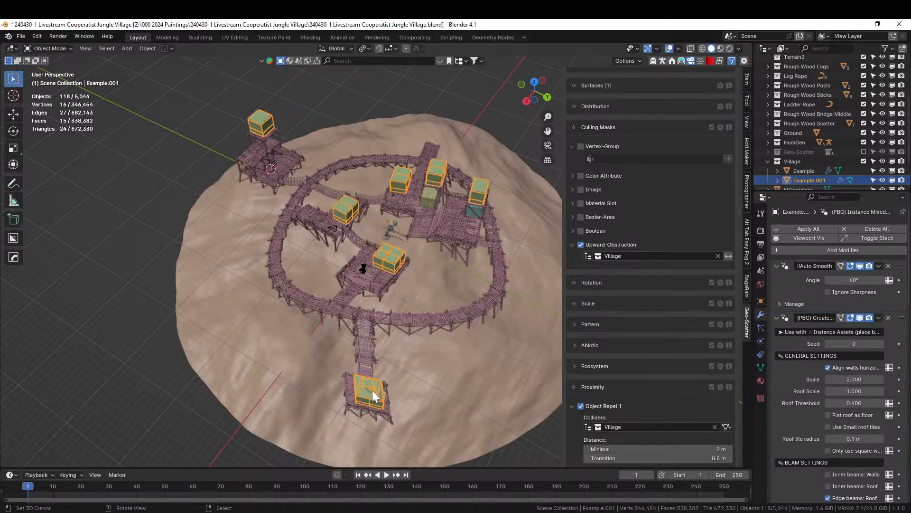
- Add the Wooden shed Building Style and KWC Building Style collections to the scene as instances near the outlying platform
middle_drag(372, 391, 303, 227)
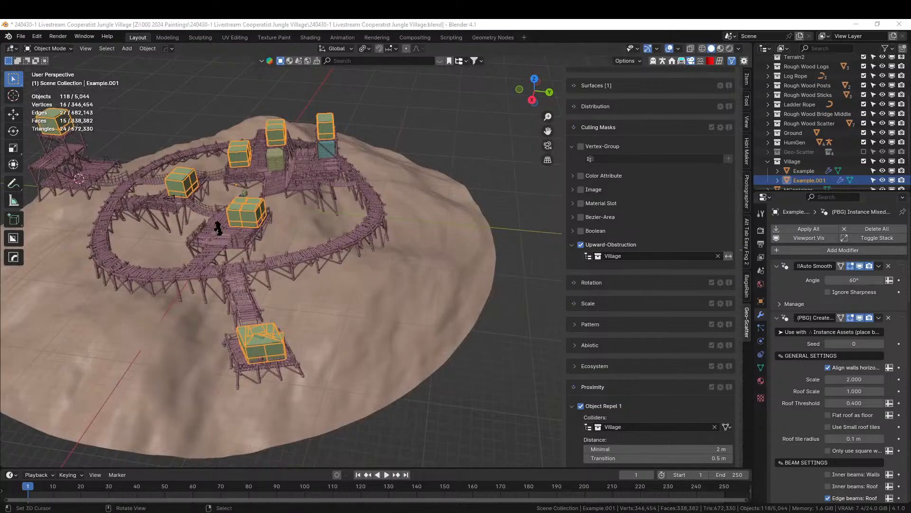
drag(504, 140, 268, 340)
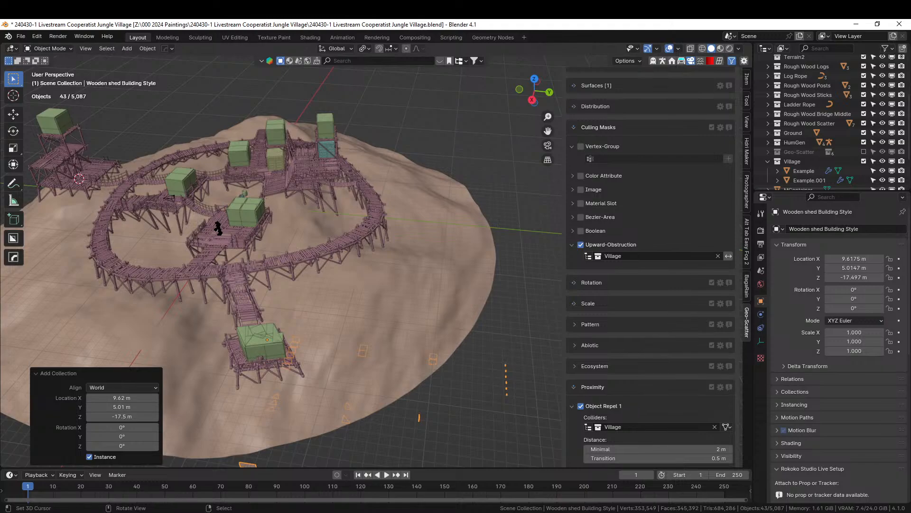
drag(488, 265, 266, 340)
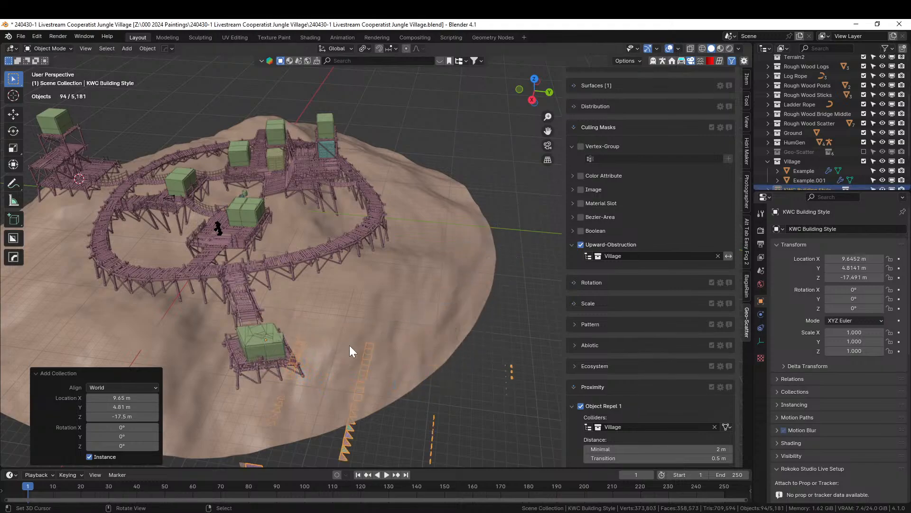
middle_drag(351, 345, 317, 352)
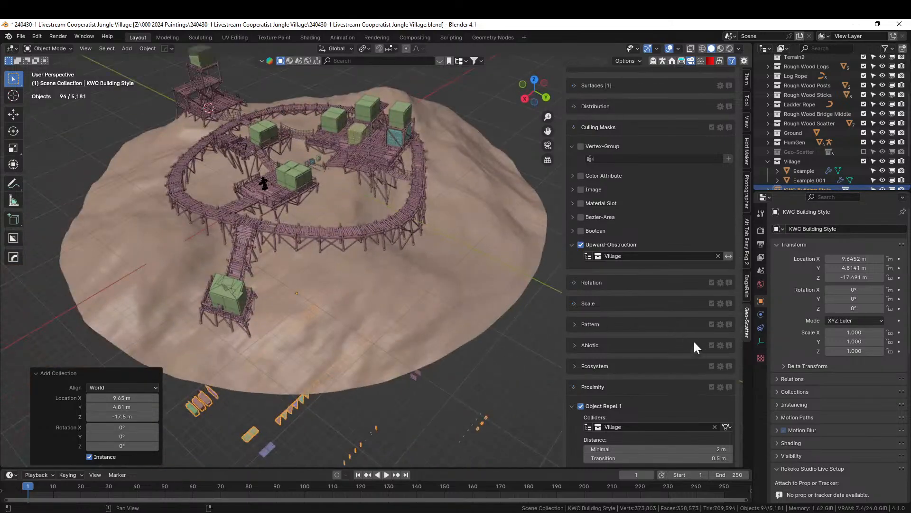
- In the (PBG) Instance Mixed modifier of Example.001, set Style 1 to Wooden shed Building Style and Style 2 to KWC Building Style
click(241, 295)
scroll(294, 284, up, 5)
middle_drag(295, 284, 345, 255)
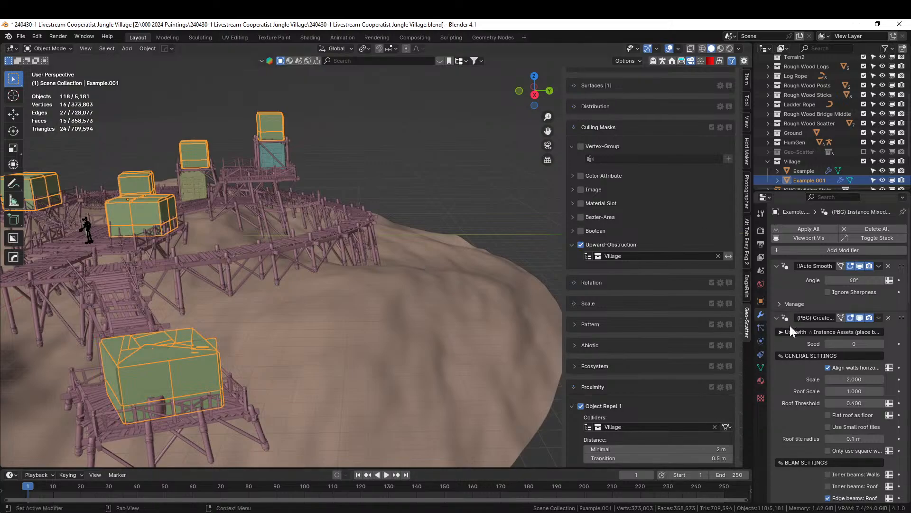
scroll(803, 363, down, 5)
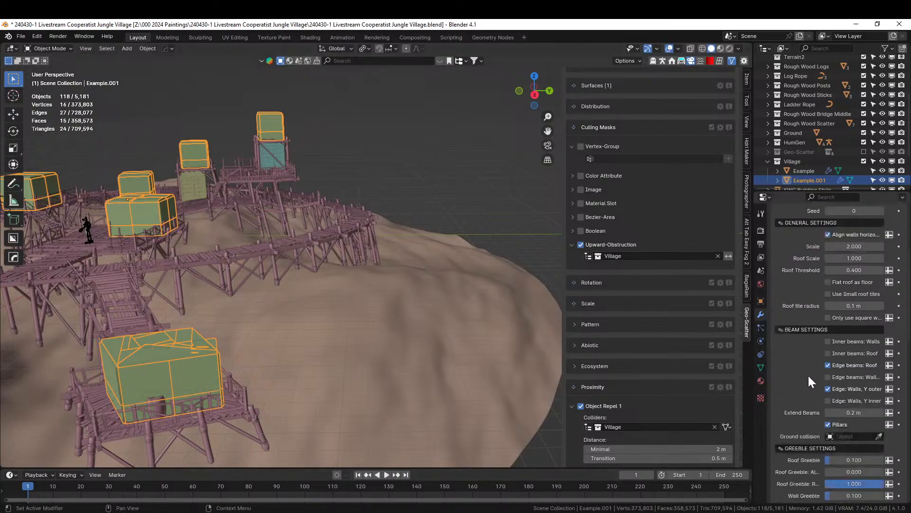
scroll(810, 381, up, 5)
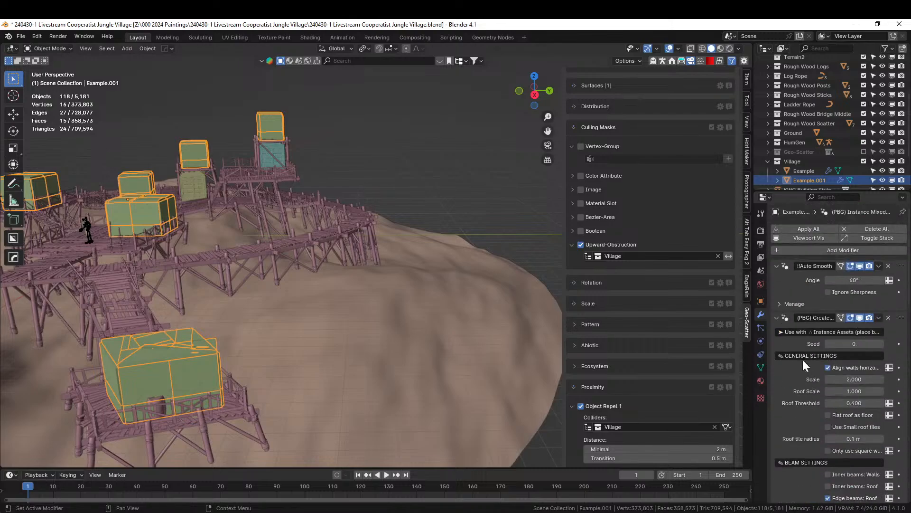
click(776, 317)
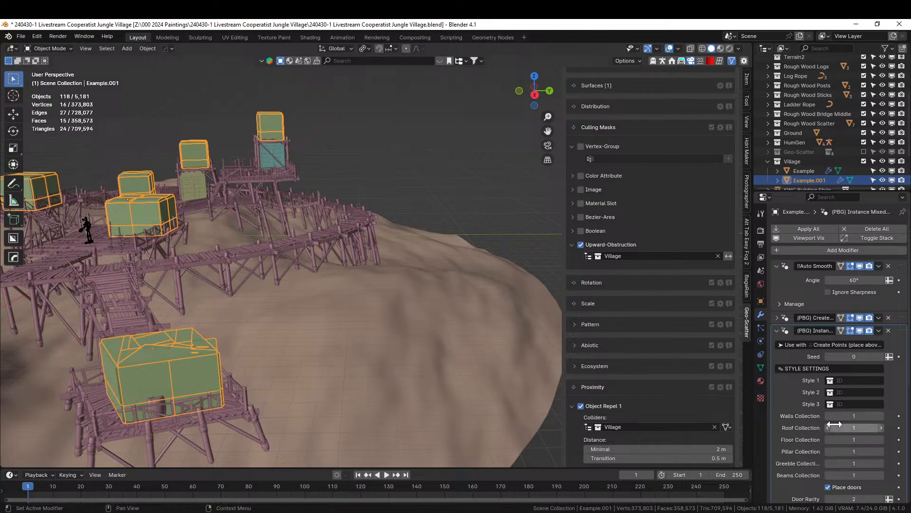
click(854, 380)
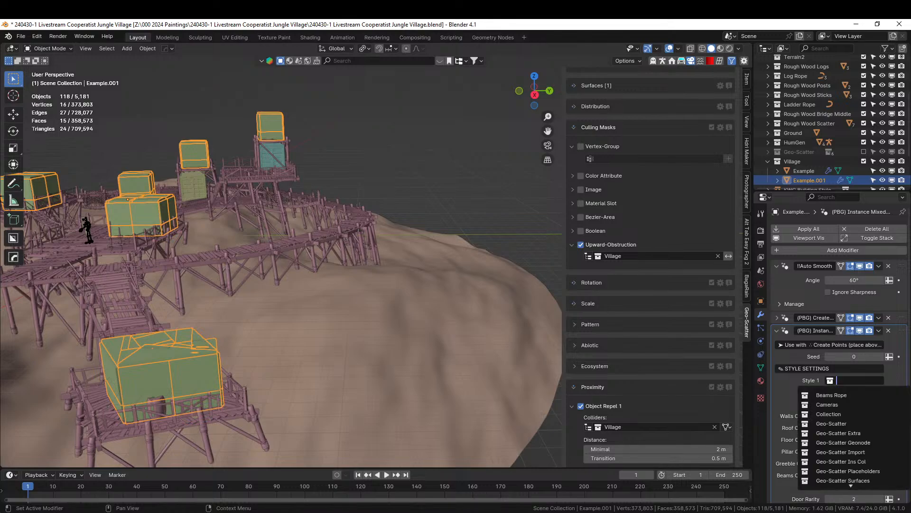
text(she)
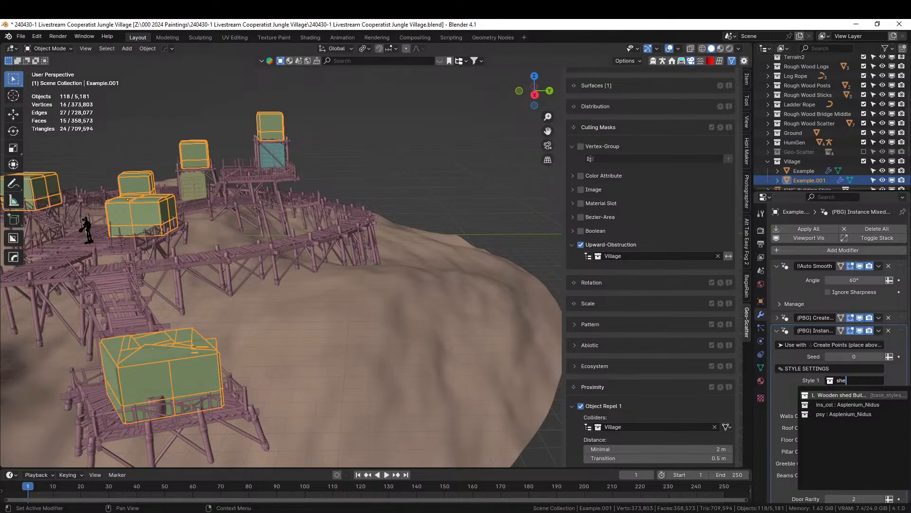
click(831, 395)
click(829, 393)
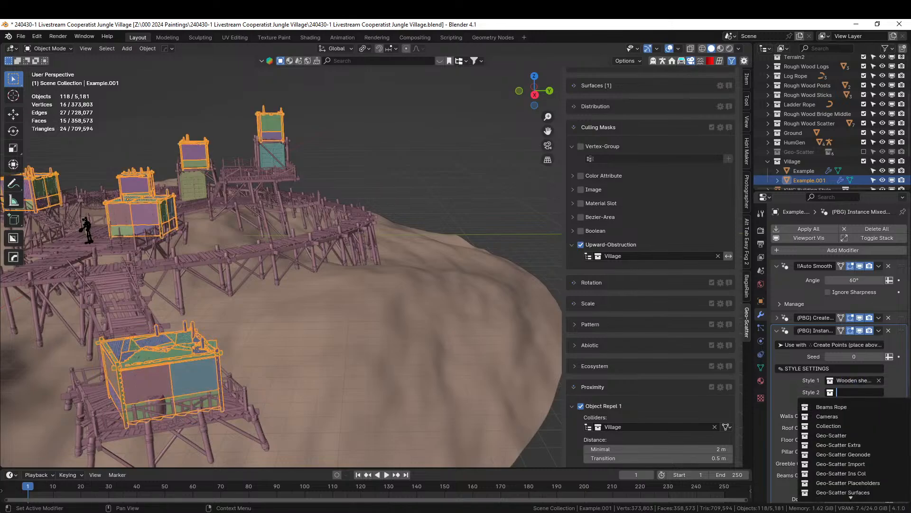
text(kwc)
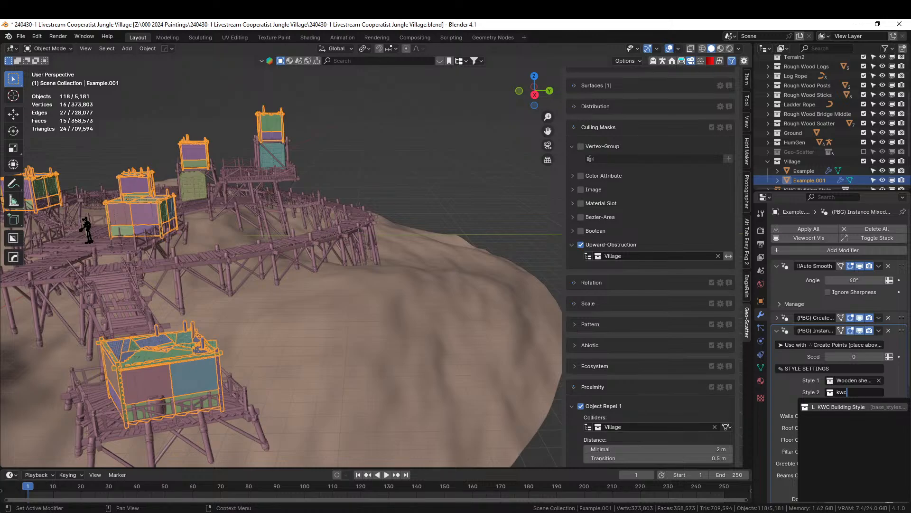
click(842, 408)
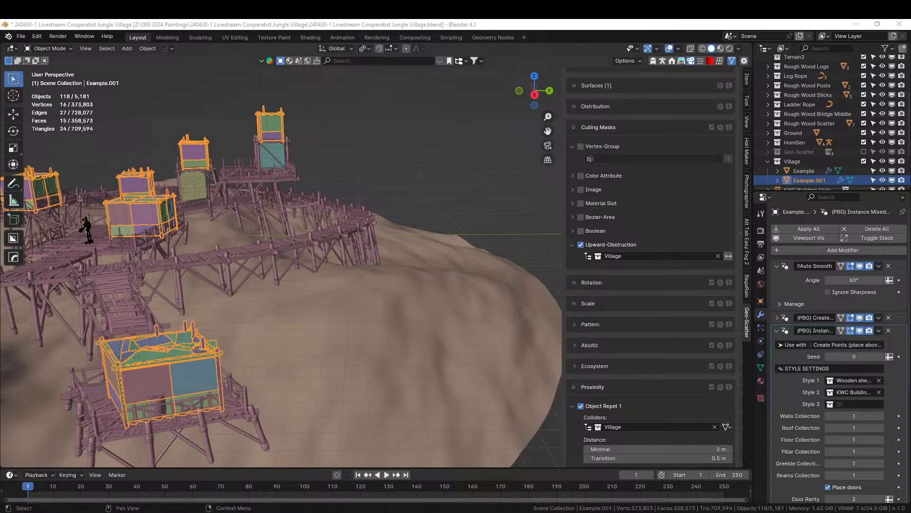
- Add the Timber Building Style collection to the scene and assign it as Style 3 of the Instance Mixed modifier
drag(476, 476, 172, 357)
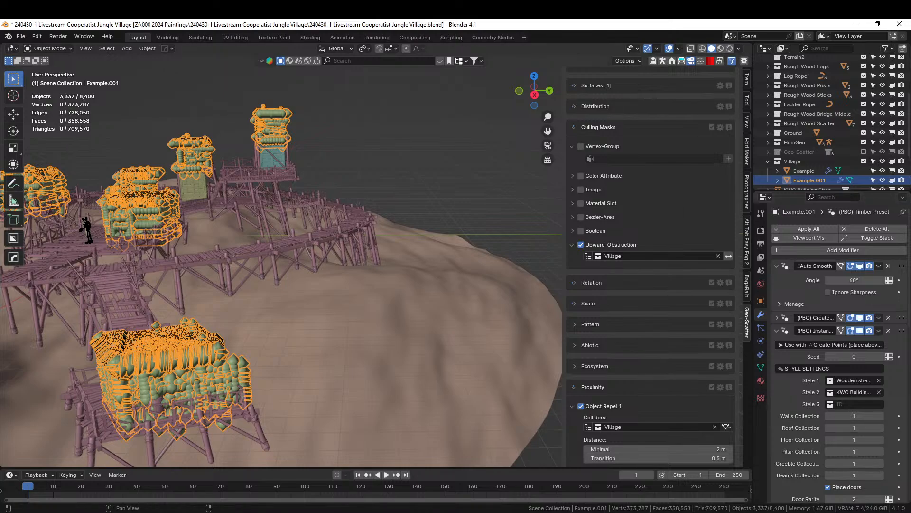
key(ctrl+z)
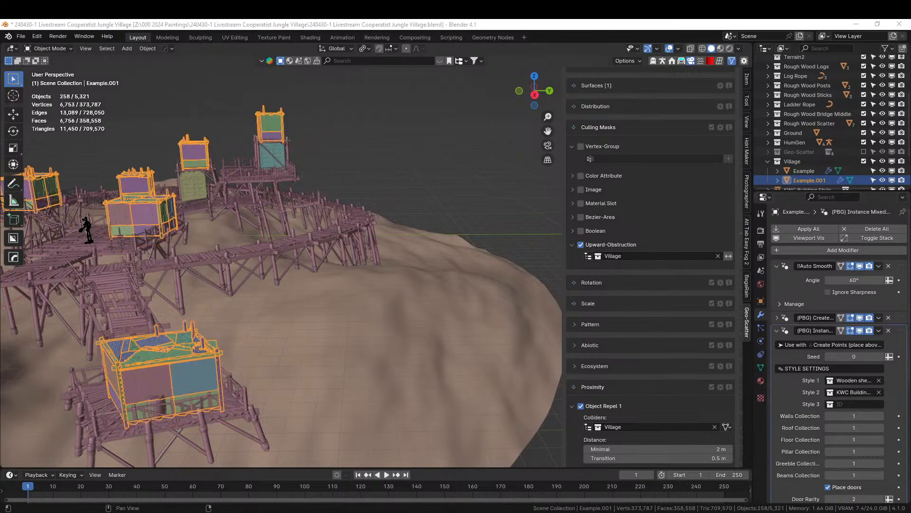
drag(294, 264, 156, 361)
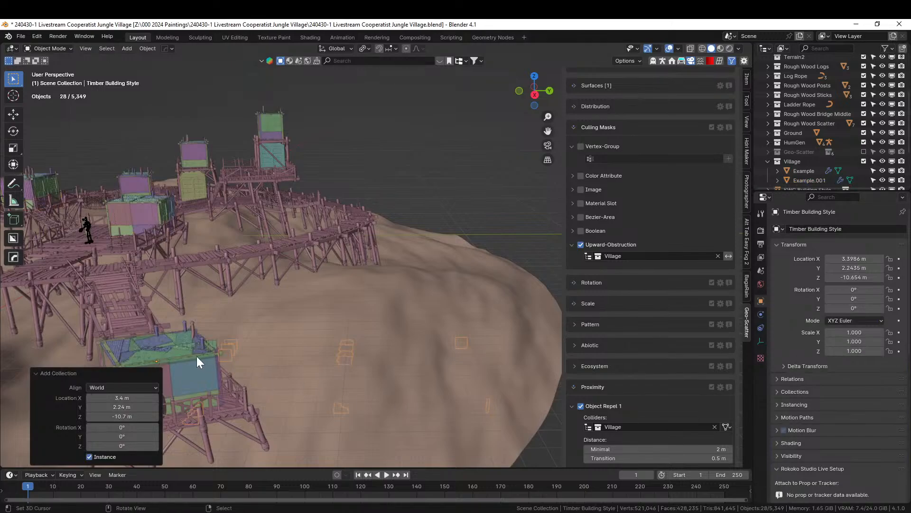
key(ctrl+z)
click(834, 404)
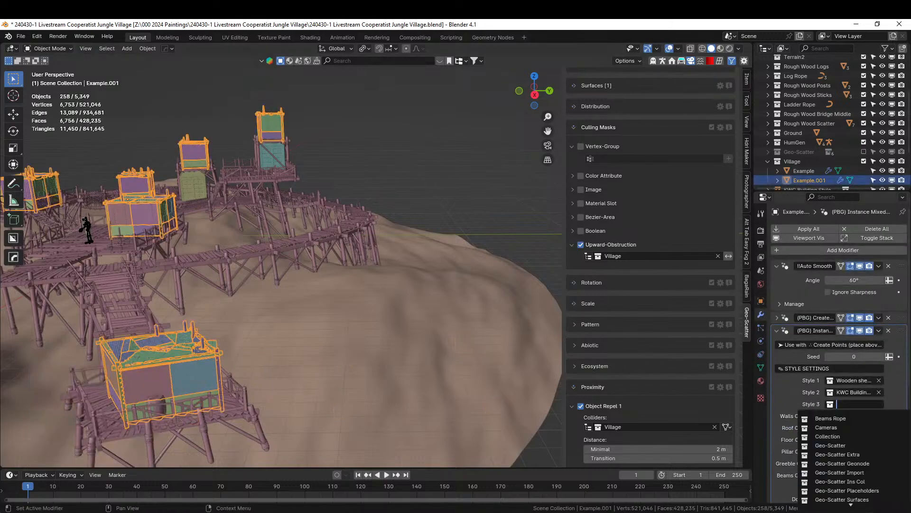
text(timb)
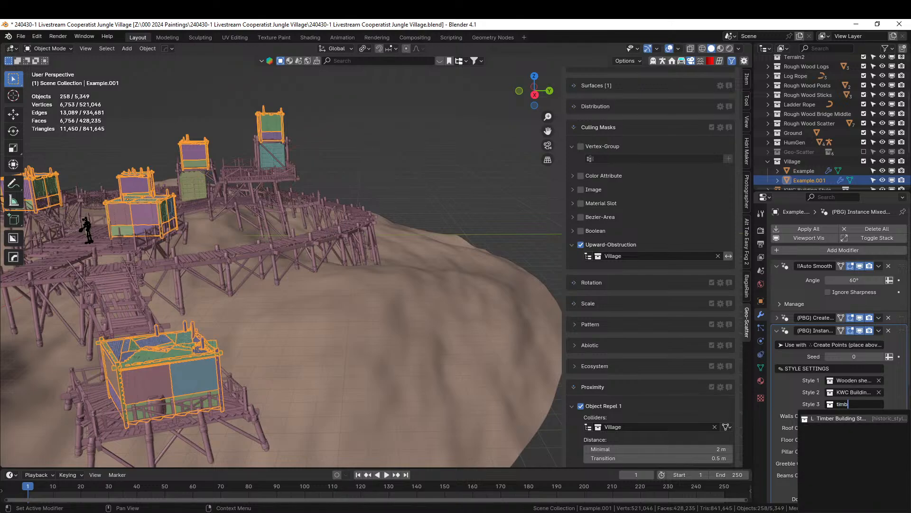
key(Return)
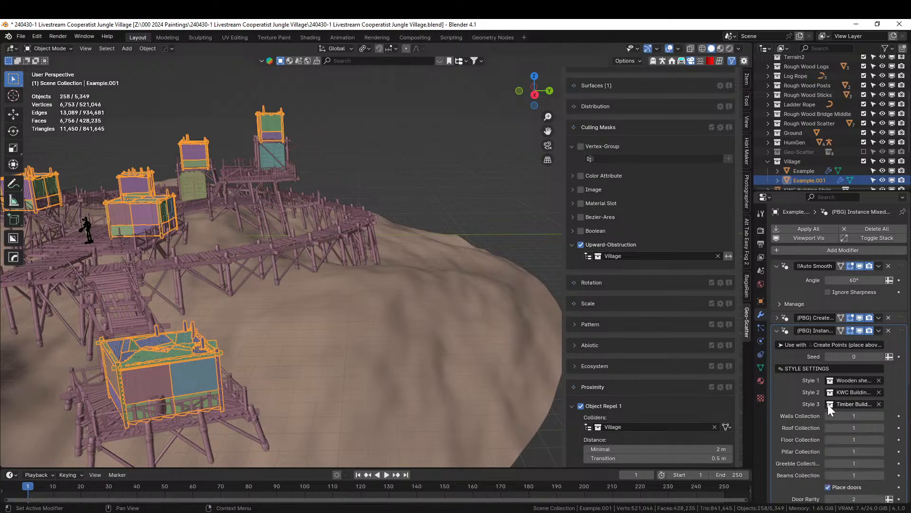
- Set the Roof Collection of the Instance Mixed modifier to 3 and inspect the generated roofs
middle_drag(388, 368, 383, 315)
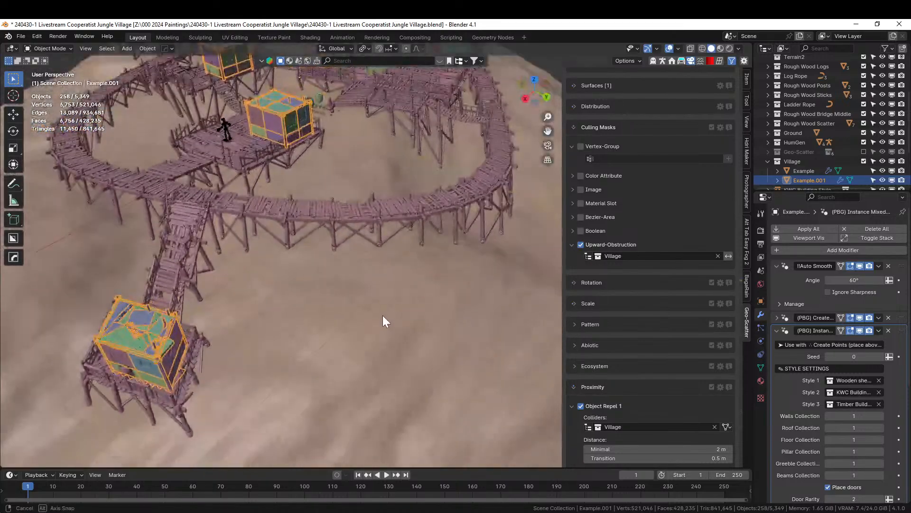
click(881, 429)
click(882, 430)
middle_drag(266, 375, 565, 187)
scroll(290, 350, up, 4)
scroll(364, 331, up, 4)
scroll(396, 323, down, 8)
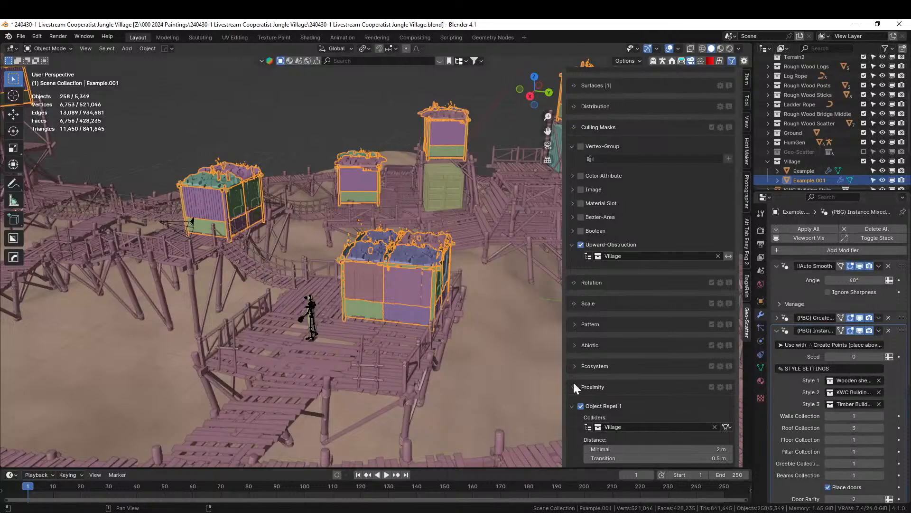
middle_drag(502, 349, 471, 351)
middle_drag(528, 366, 363, 340)
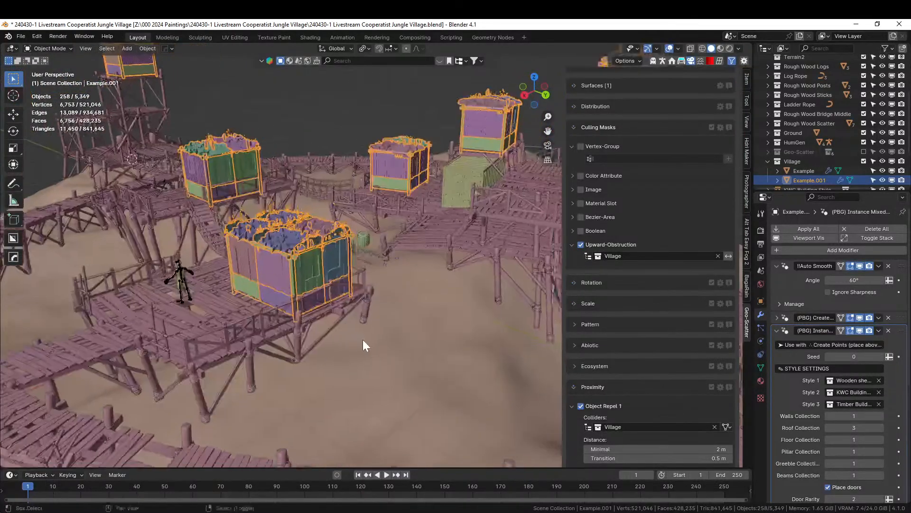
- Set the Pillar, Greeble and Beams Collection values of the Instance Mixed modifier to 2
click(881, 451)
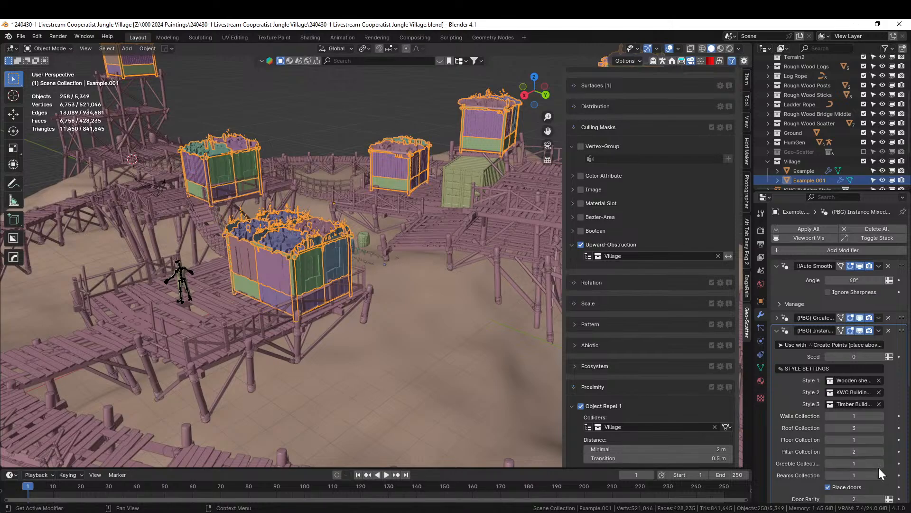
click(881, 463)
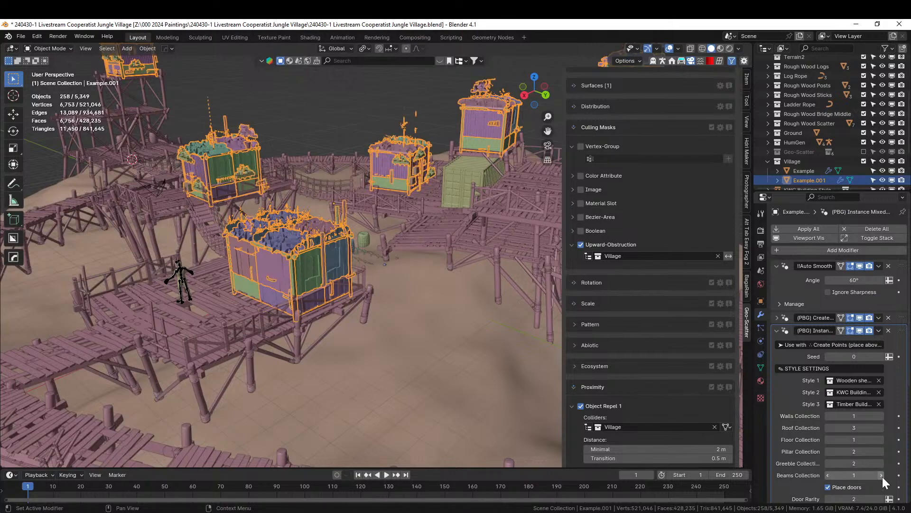
click(882, 475)
middle_drag(438, 350, 474, 284)
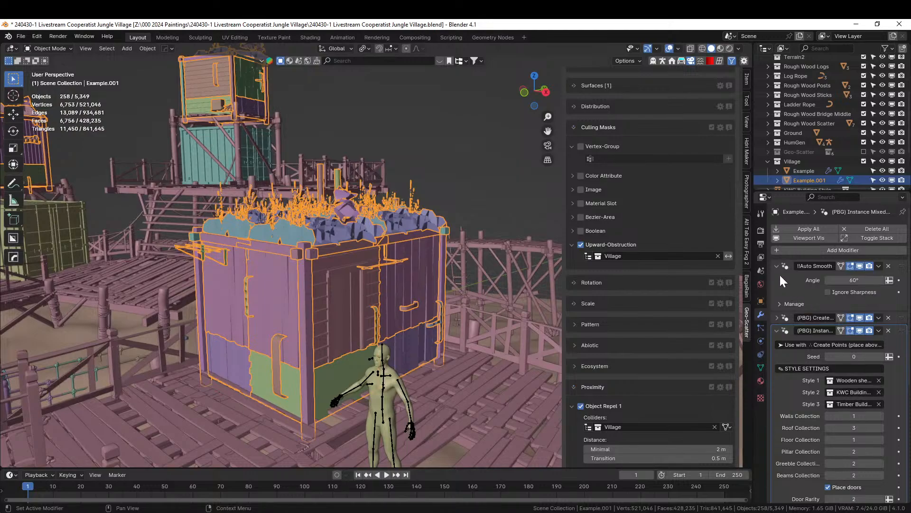
- Set the Scale of the (PBG) Create Points modifier to 2.5 and check the resulting buildings
click(778, 317)
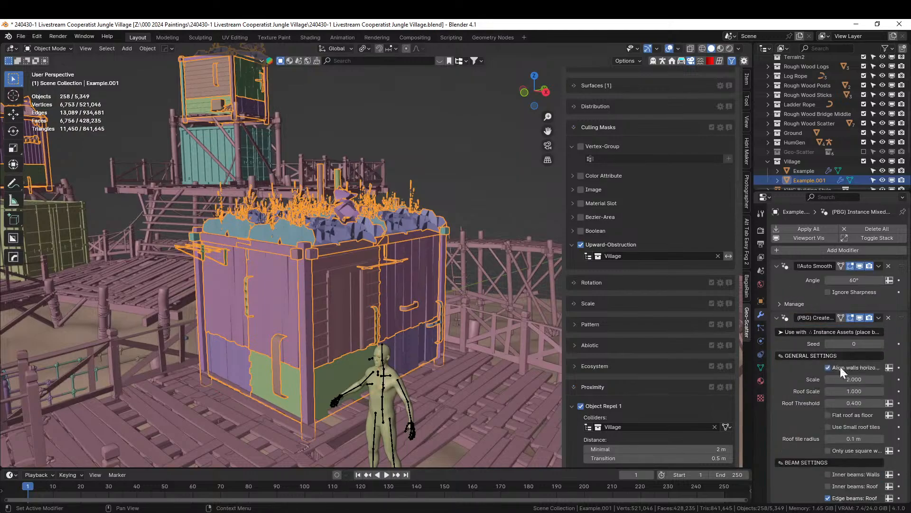
click(850, 378)
text(2.5)
key(Return)
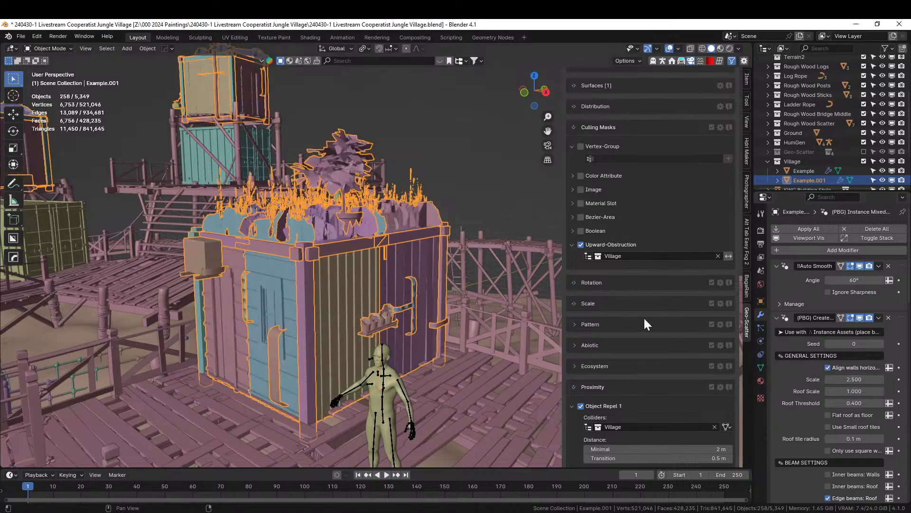
middle_drag(412, 340, 387, 323)
scroll(419, 363, down, 5)
scroll(363, 360, down, 4)
scroll(388, 323, up, 10)
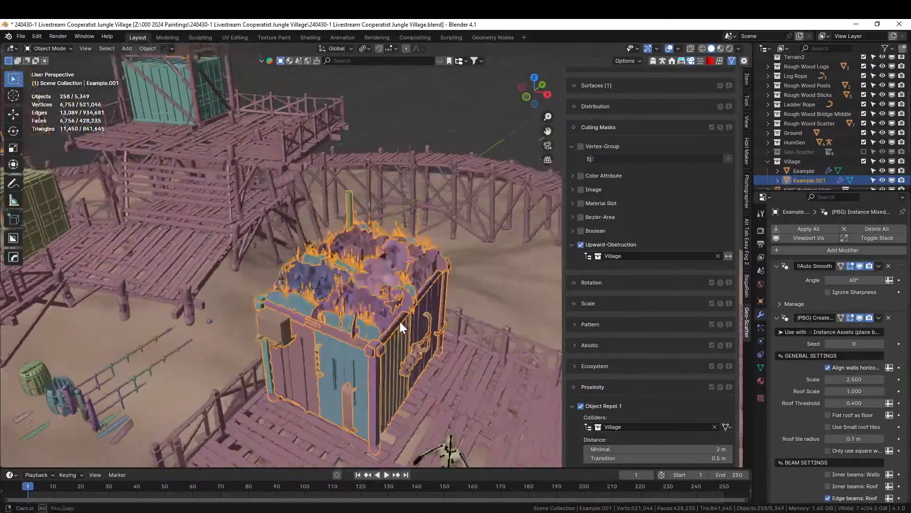
- Hide the Create Points modifier's result in the viewport and raise the block's middle roof edge line about 0.71 m along Z
scroll(386, 314, up, 2)
middle_drag(412, 306, 432, 300)
key(Tab)
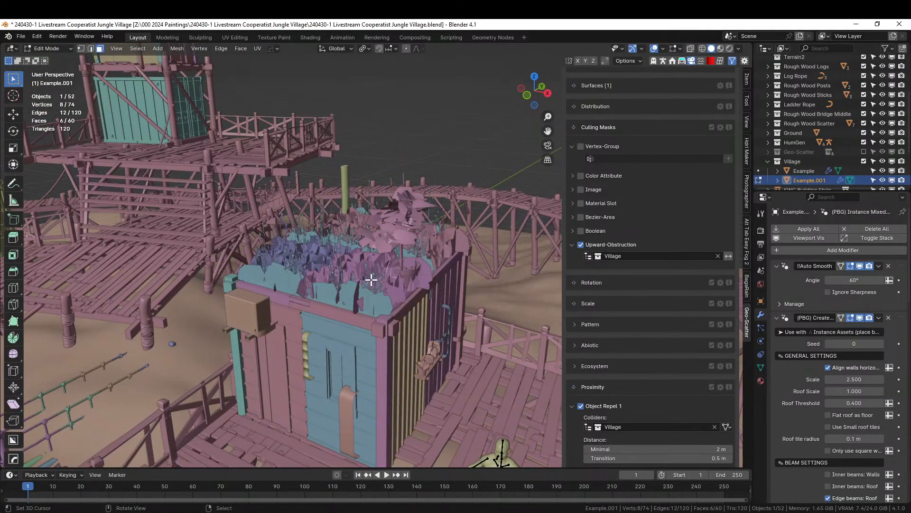
key(Tab)
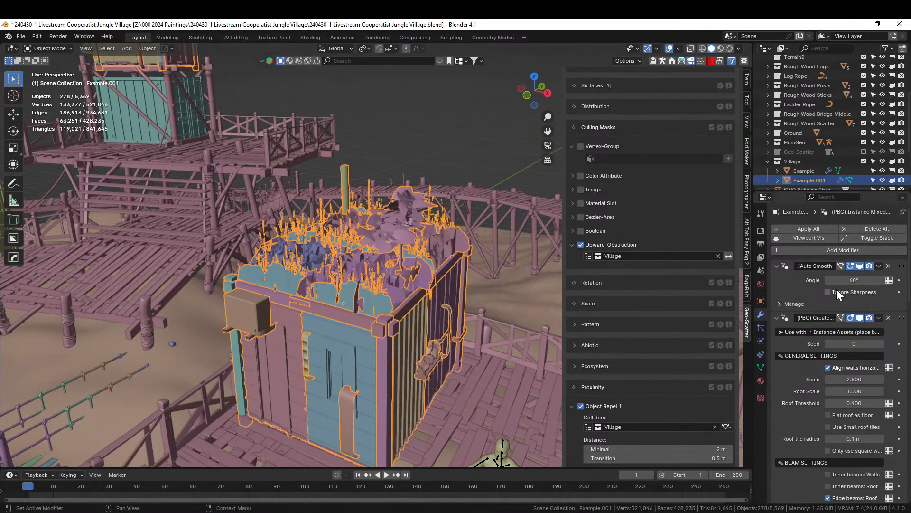
click(860, 317)
key(Tab)
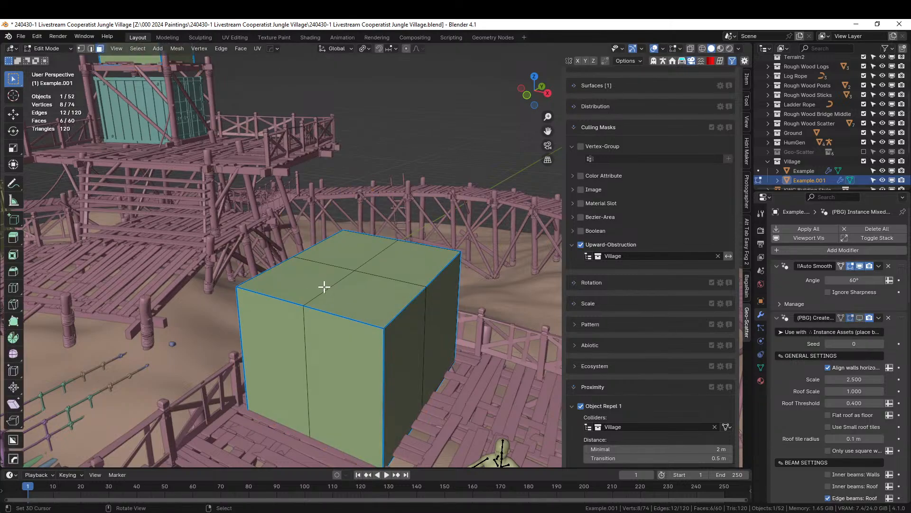
key(2)
alt+click(353, 269)
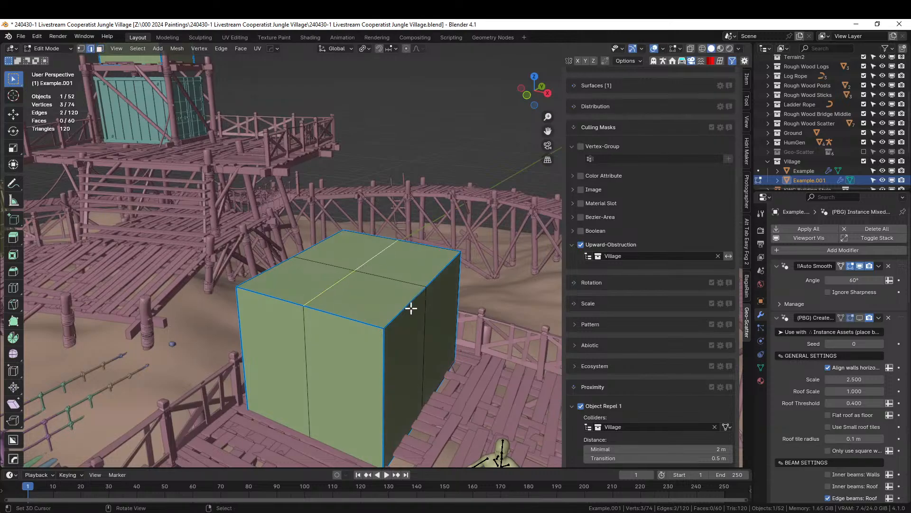
key(g)
key(z)
click(413, 272)
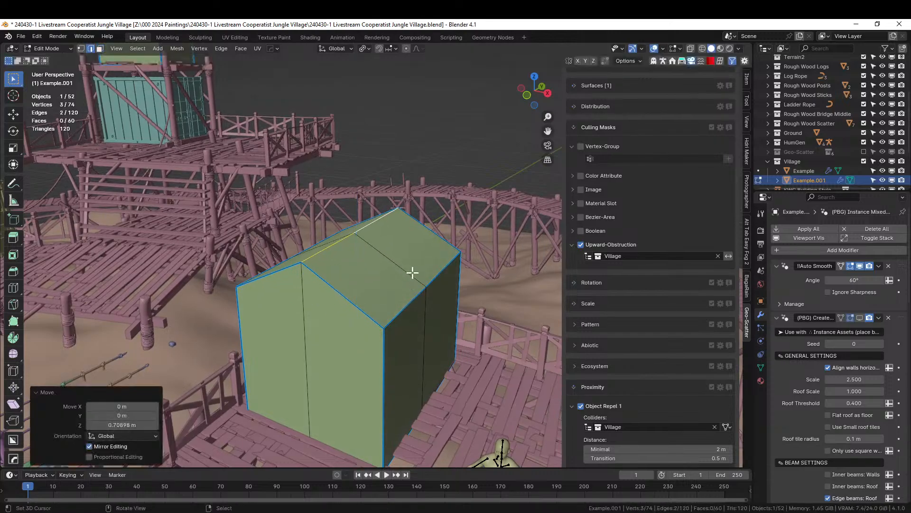
- Turn the Create Points modifier's viewport display back on, return to Object Mode and view the gabled building
click(857, 318)
click(851, 316)
key(Tab)
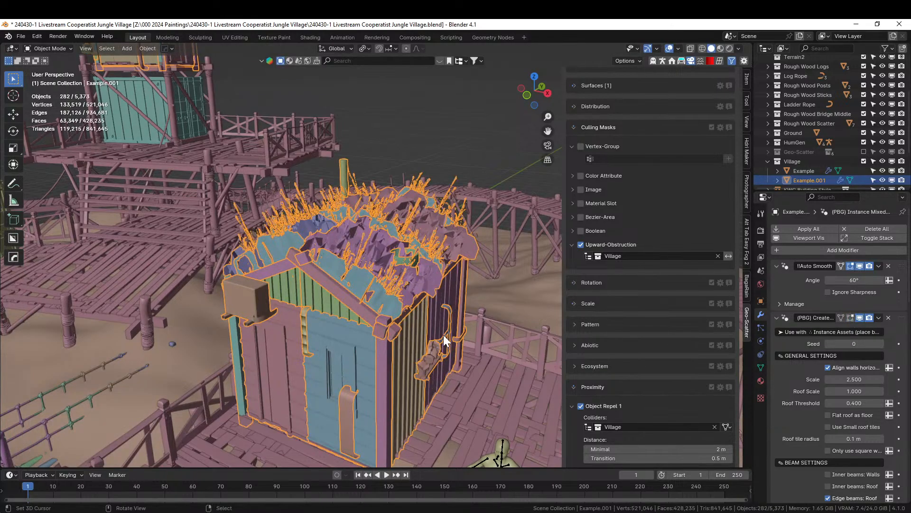
middle_drag(444, 335, 350, 349)
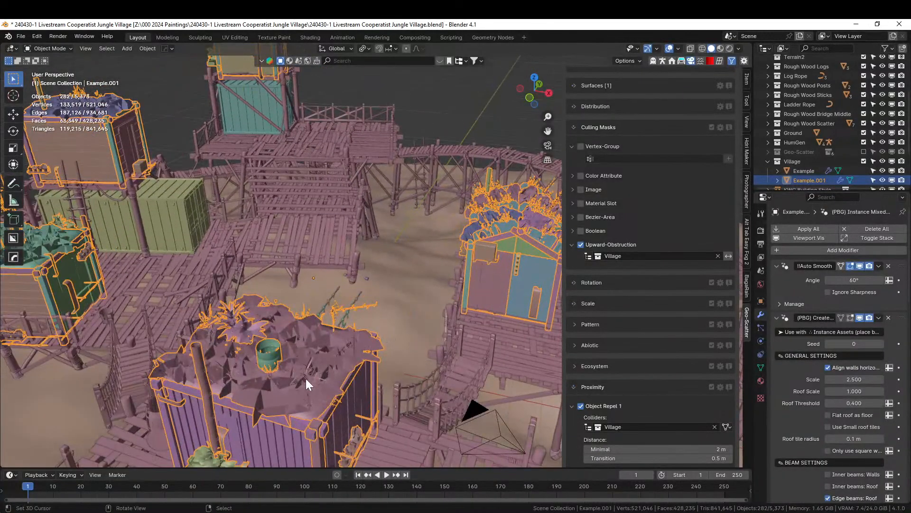
- Add a centred loop cut across the large foreground block and raise its middle roof edge about 0.6 m along Z
key(Tab)
key(ctrl+r)
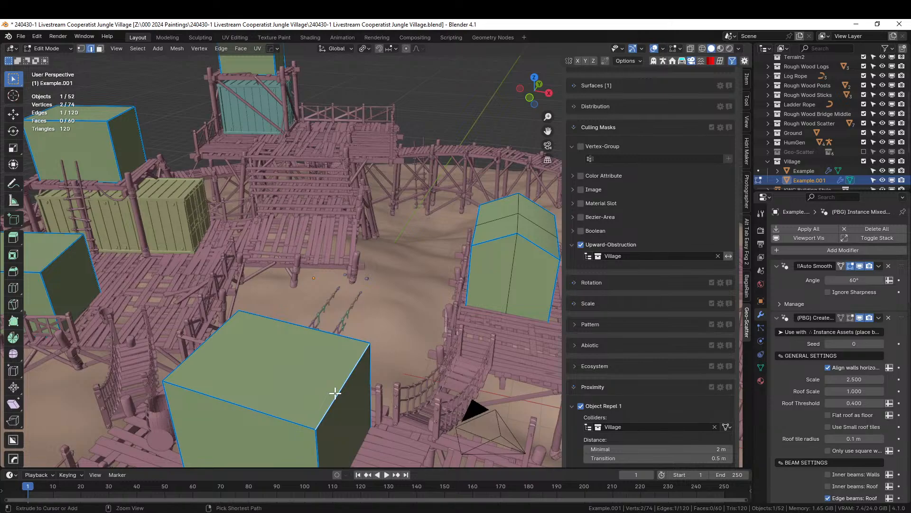
click(335, 393)
right_click(335, 393)
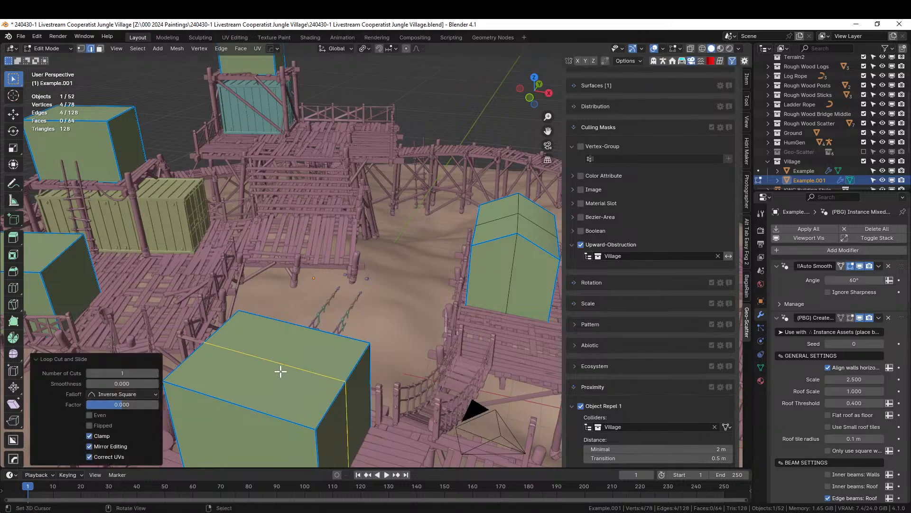
click(281, 371)
key(g)
key(z)
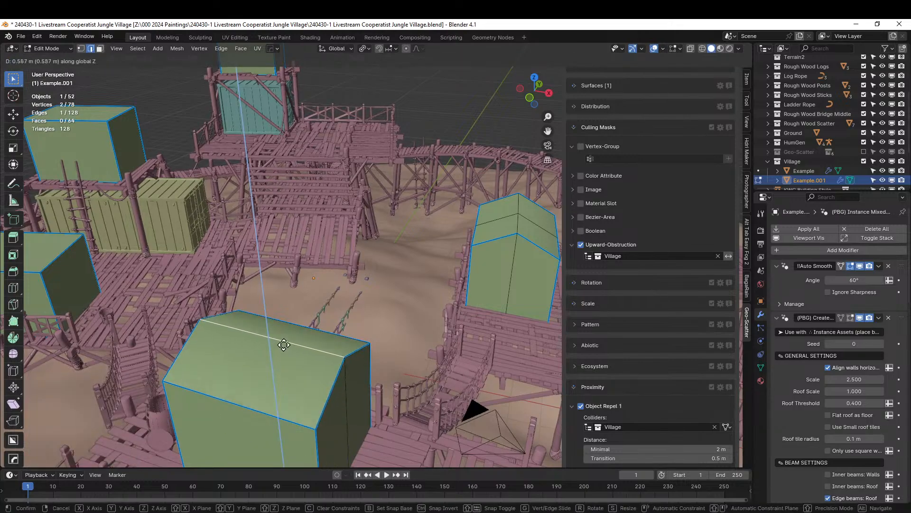
click(284, 338)
- Loop-cut the flat-topped block on the lower wooden platform and raise its middle roof edge about 0.93 m along Z
scroll(290, 336, down, 6)
middle_drag(291, 336, 230, 397)
scroll(230, 397, up, 3)
key(ctrl+r)
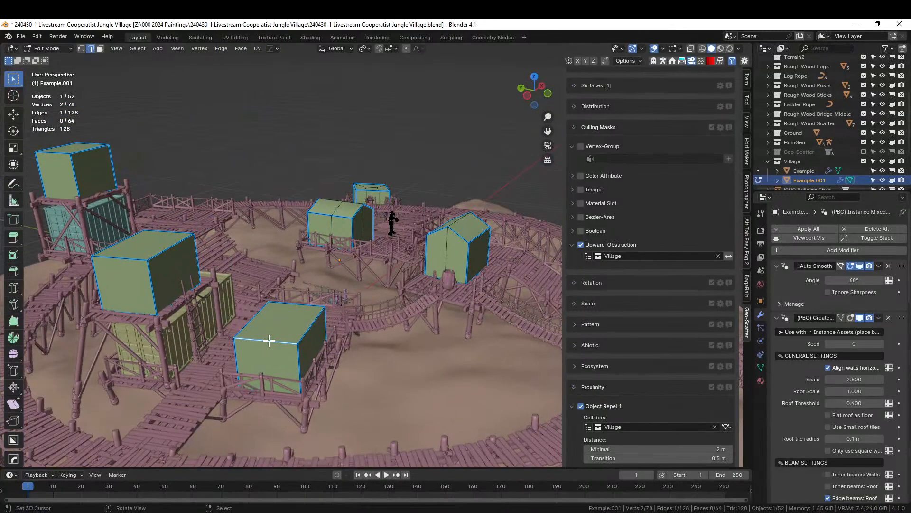
click(268, 340)
right_click(269, 340)
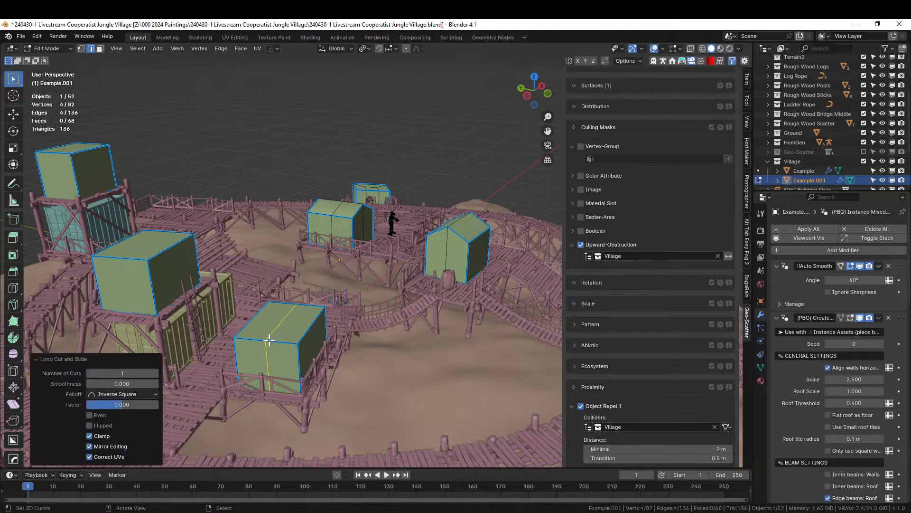
right_click(272, 328)
key(g)
key(z)
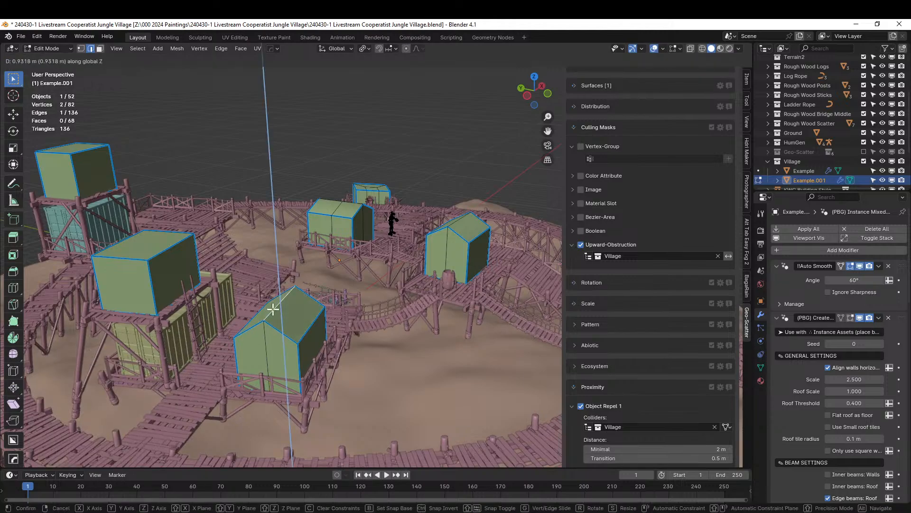
click(274, 309)
- Loop-cut the block above the yellow-green container through its middle and lift the new roof edge about 1.01 m along Z
shift+middle_drag(249, 322, 315, 368)
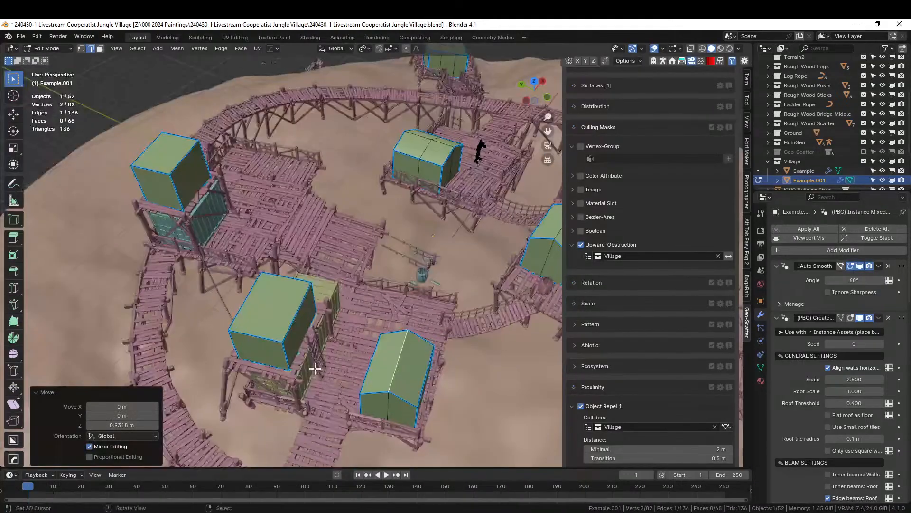
right_click(256, 336)
key(ctrl+r)
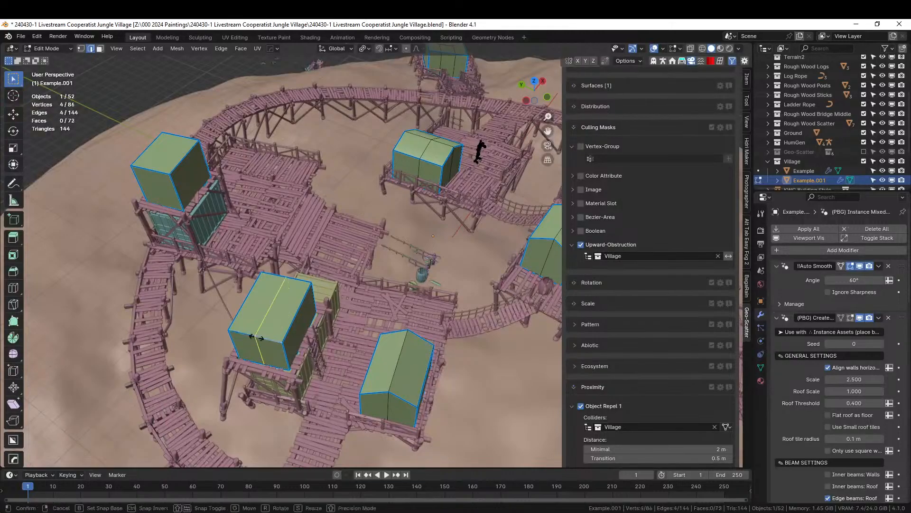
click(259, 334)
right_click(261, 330)
right_click(264, 316)
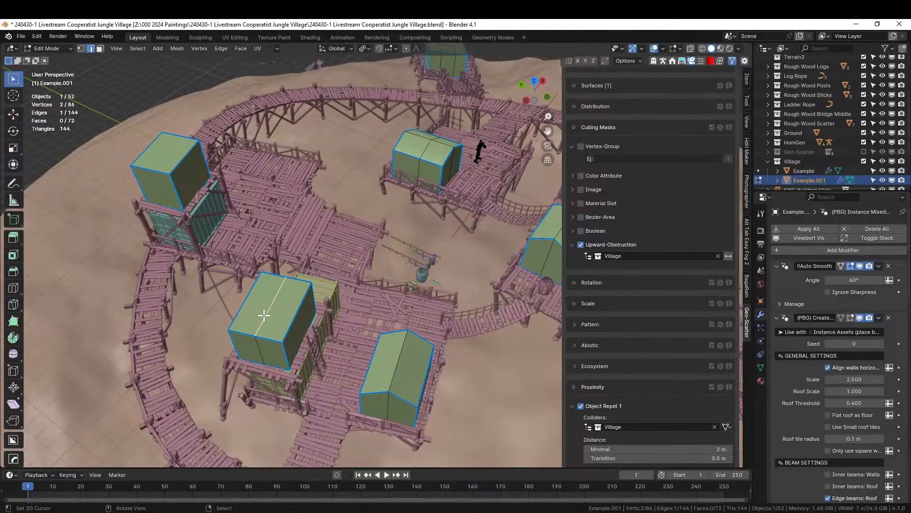
key(g)
key(z)
click(276, 288)
- Loop-cut the block on top of the teal container and raise its central roof edge about 0.54 m along Z
middle_drag(276, 289, 297, 297)
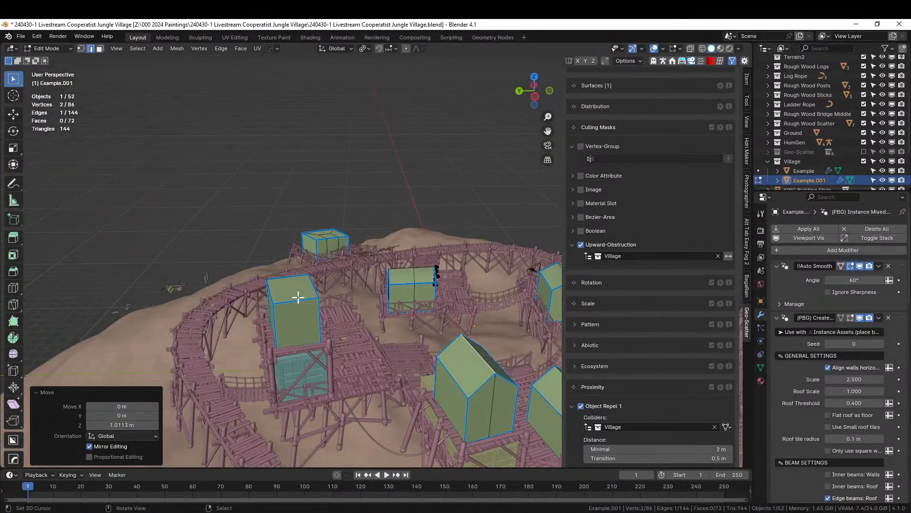
key(ctrl+r)
click(298, 298)
right_click(298, 298)
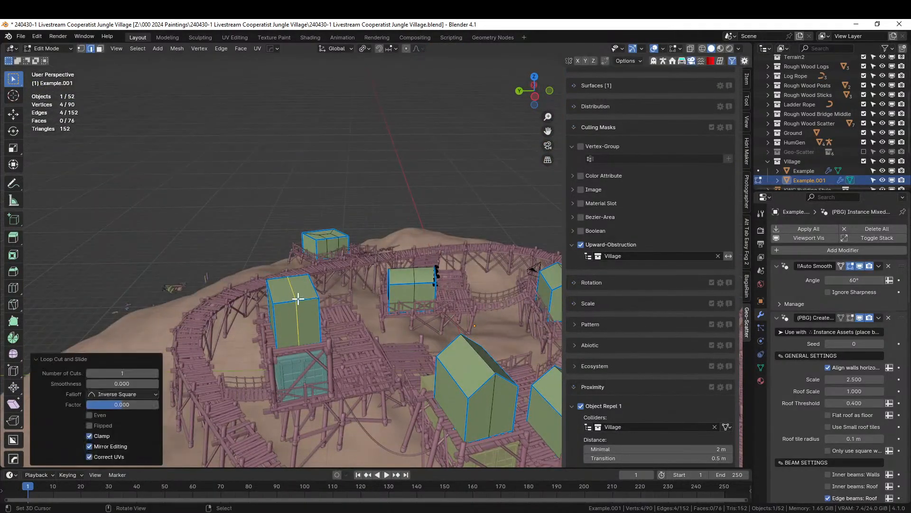
click(289, 291)
key(g)
key(z)
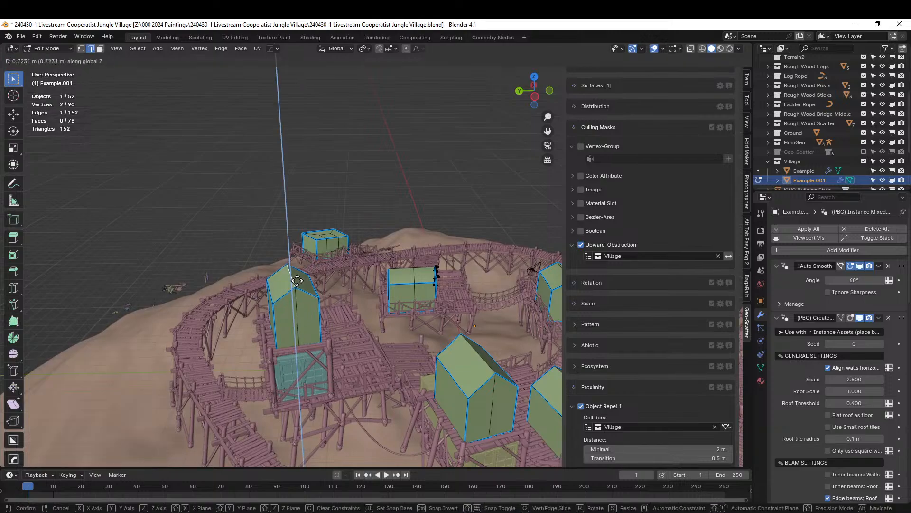
click(298, 284)
- Adjust the roof ridge height of the block on the outlying platform along Z and return to Object Mode
middle_drag(299, 283, 213, 201)
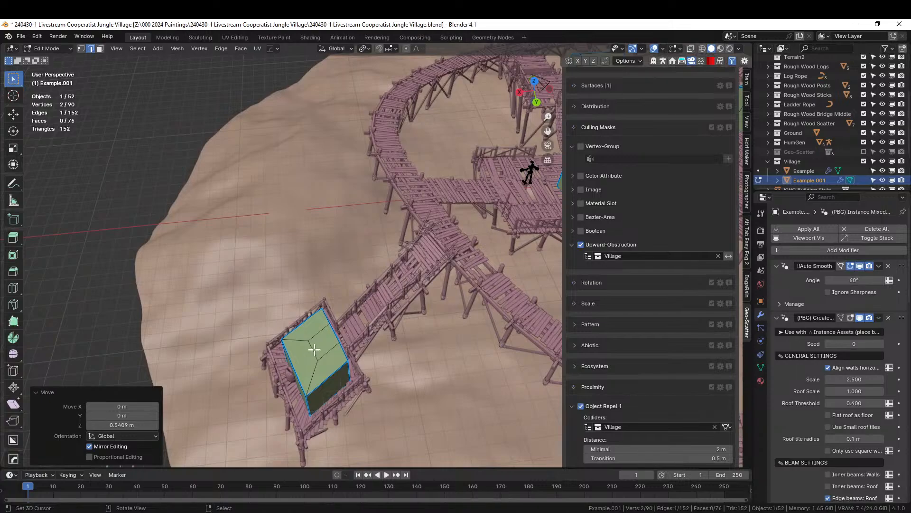
middle_drag(314, 349, 623, 354)
key(g)
key(z)
click(306, 368)
key(Tab)
scroll(463, 314, up, 4)
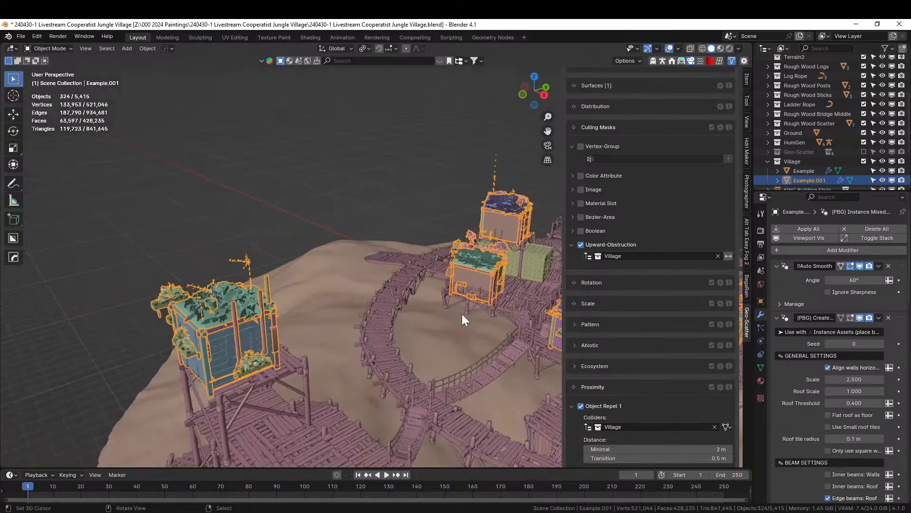
- Loop-cut the remaining flat-roofed block on the tall platform, raise its middle roof edge about 0.61 m along Z and leave Edit Mode
middle_drag(322, 325, 453, 266)
scroll(365, 309, up, 3)
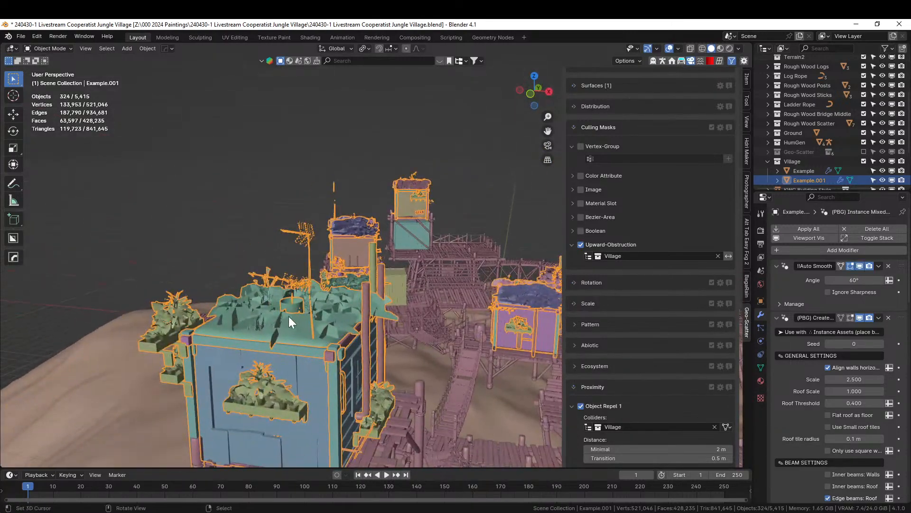
key(Tab)
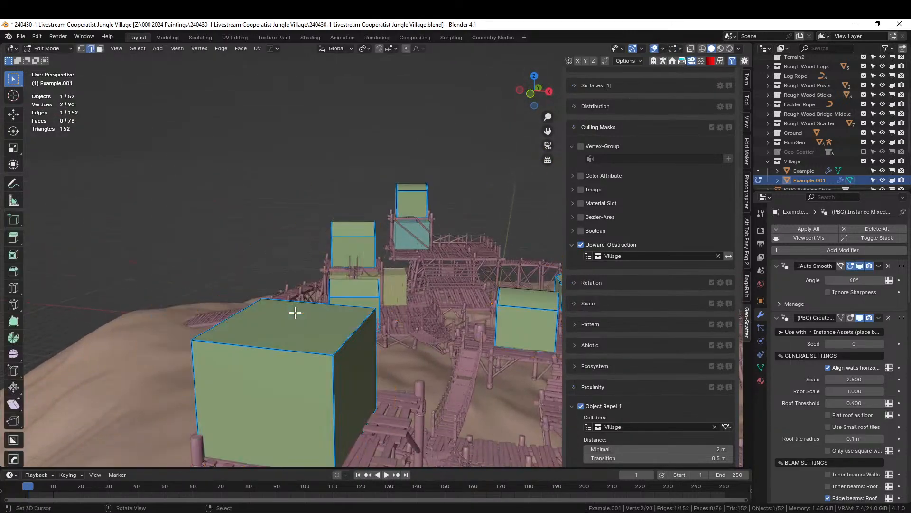
key(ctrl+r)
click(270, 346)
right_click(270, 346)
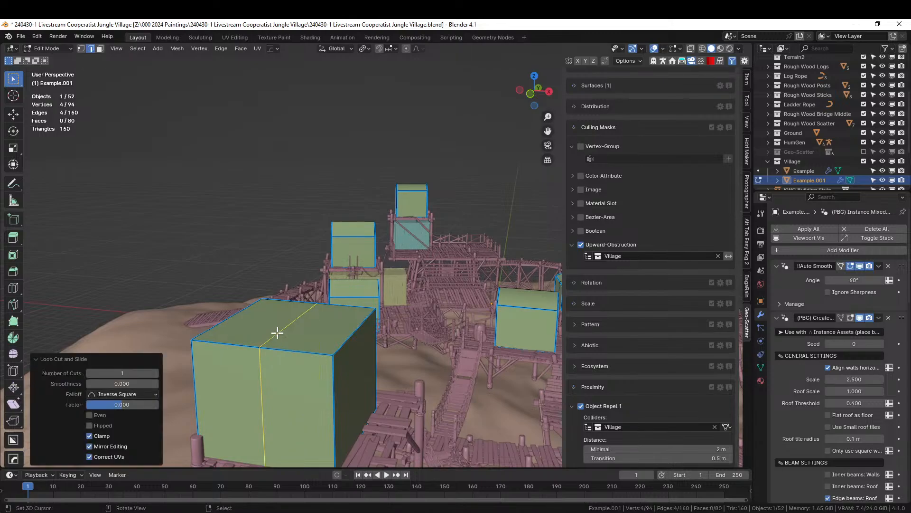
click(277, 332)
key(g)
key(z)
click(279, 305)
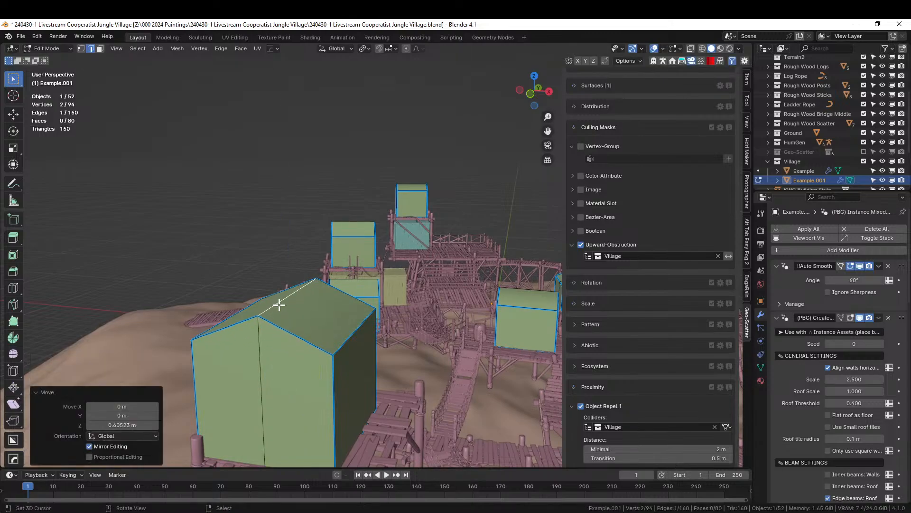
key(Tab)
- Look over the gabled buildings around the village and save the Blender file
scroll(279, 304, down, 2)
middle_drag(298, 305, 213, 302)
scroll(301, 291, down, 3)
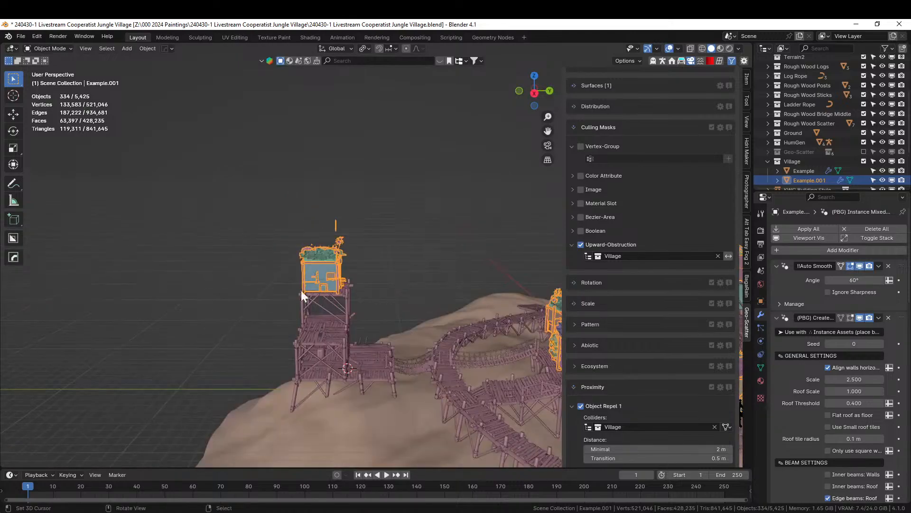
mouse_move(301, 289)
middle_down()
mouse_move(181, 290)
mouse_move(711, 258)
mouse_move(562, 278)
mouse_move(309, 342)
mouse_move(317, 292)
middle_up()
scroll(400, 293, up, 3)
middle_drag(401, 293, 186, 313)
key(ctrl+s)
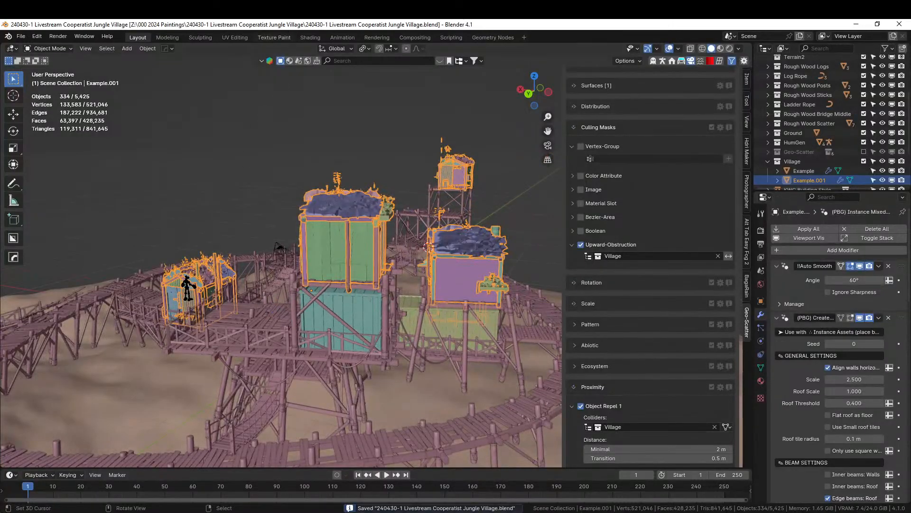
- Switch the viewport to rendered shading and examine the textured buildings, containers and platforms across the village
mouse_move(283, 349)
middle_down()
mouse_move(423, 353)
mouse_move(448, 372)
mouse_move(509, 363)
mouse_move(424, 380)
mouse_move(383, 368)
mouse_move(129, 374)
mouse_move(89, 351)
mouse_move(165, 360)
mouse_move(240, 330)
mouse_move(283, 341)
middle_up()
scroll(240, 331, up, 3)
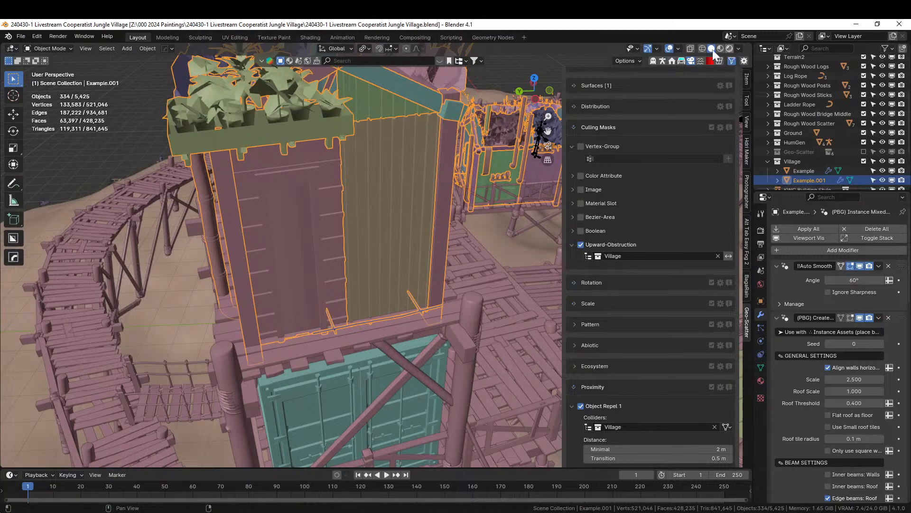
click(729, 48)
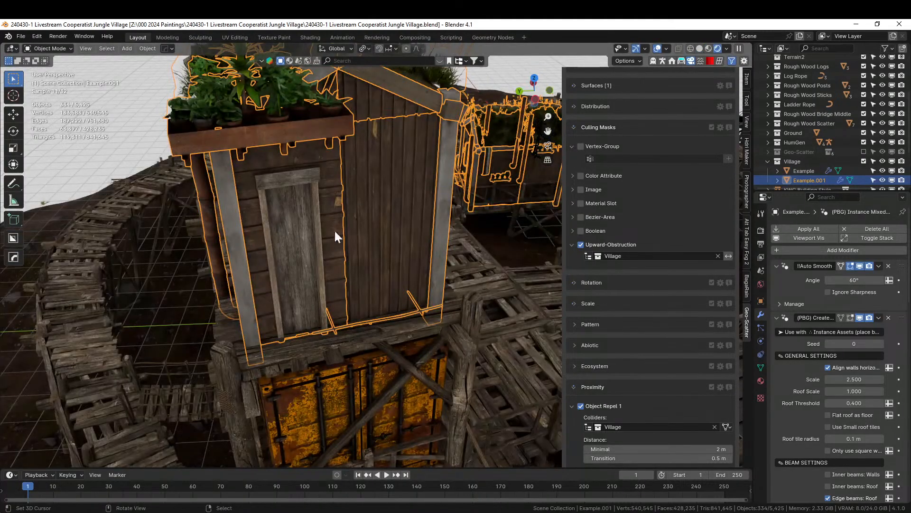
scroll(335, 236, down, 3)
middle_drag(332, 249, 120, 241)
middle_drag(106, 236, 90, 237)
scroll(91, 237, down, 6)
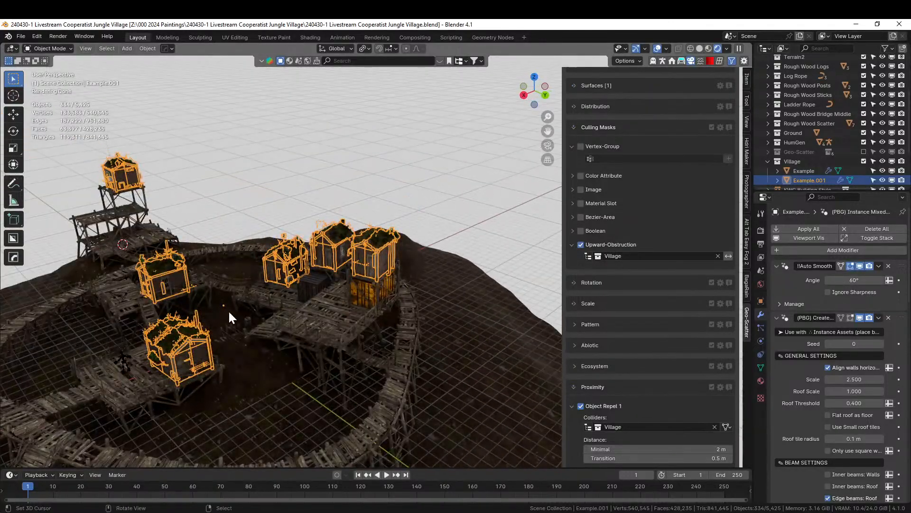
middle_drag(228, 309, 333, 248)
scroll(371, 266, down, 3)
scroll(301, 305, up, 2)
scroll(324, 252, up, 5)
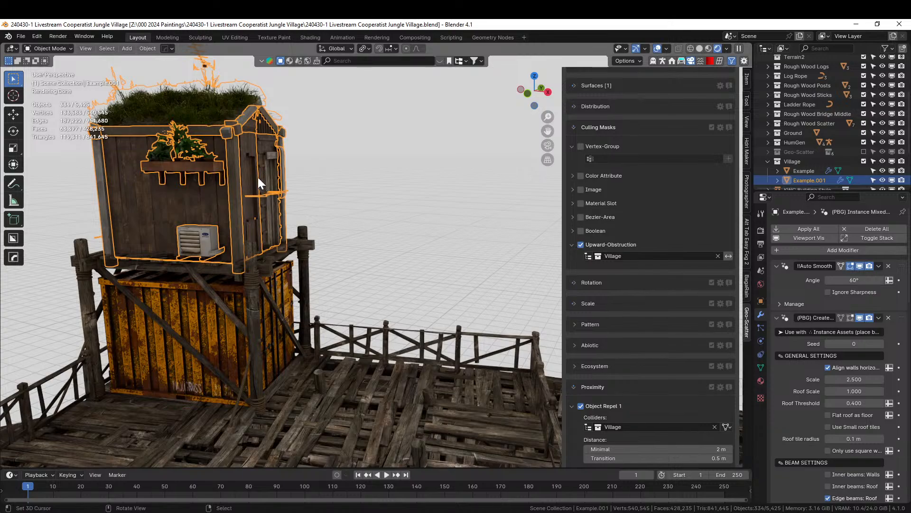
- Extrude the side wall face of the building above the orange container outward about 2.12 m and return to Object Mode
key(Tab)
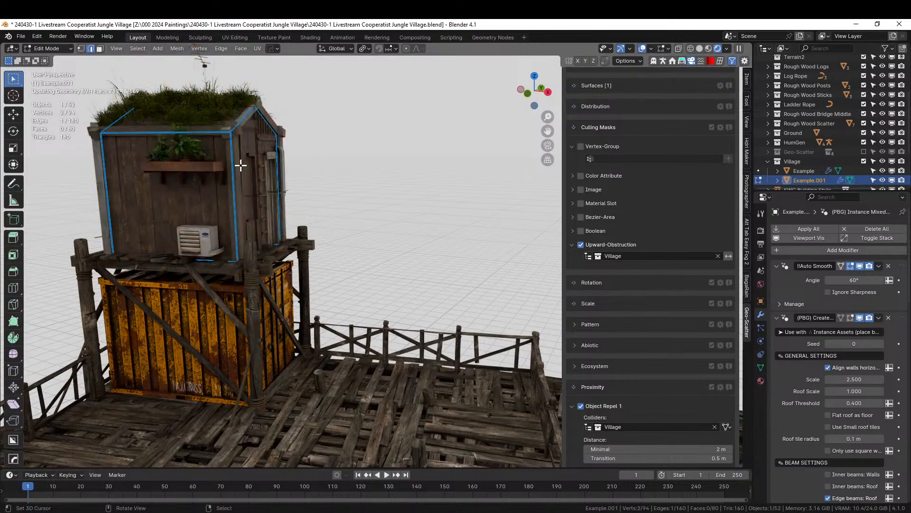
middle_drag(244, 186, 173, 185)
key(3)
click(175, 193)
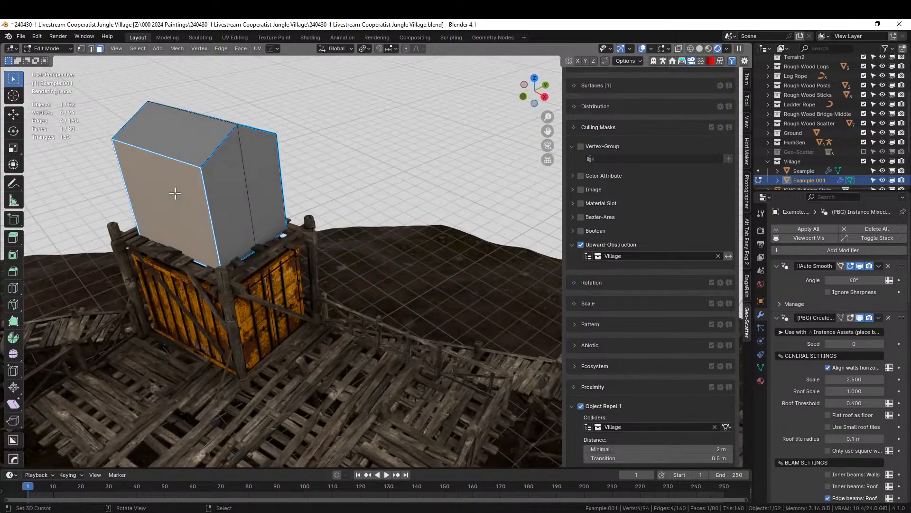
key(e)
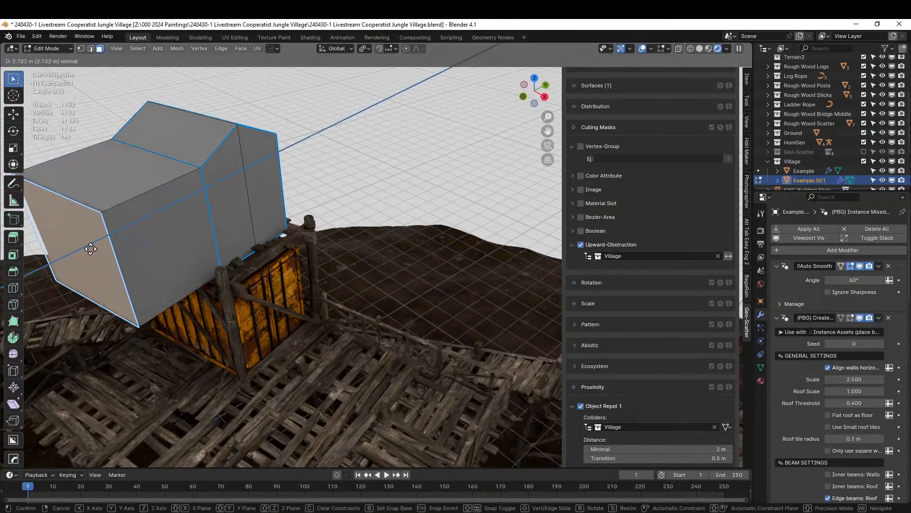
click(90, 248)
key(Tab)
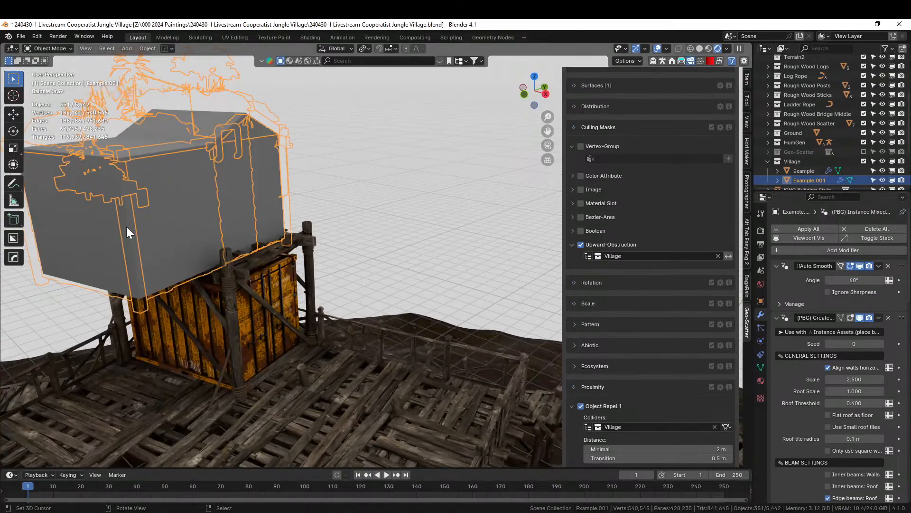
- Set the Create Points modifier's Ground collision object to Example, the wooden platforms, and check the pillars under the overhanging building
middle_drag(126, 226, 184, 206)
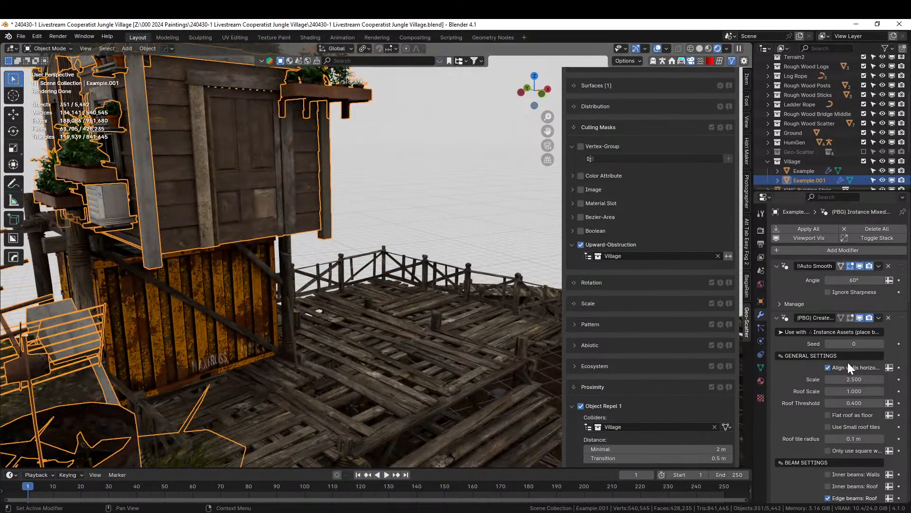
scroll(827, 395, down, 2)
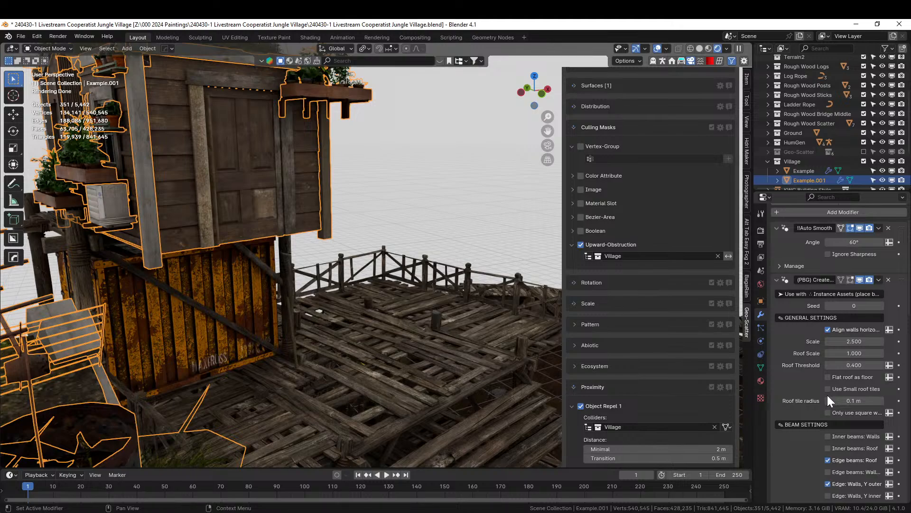
scroll(828, 394, down, 3)
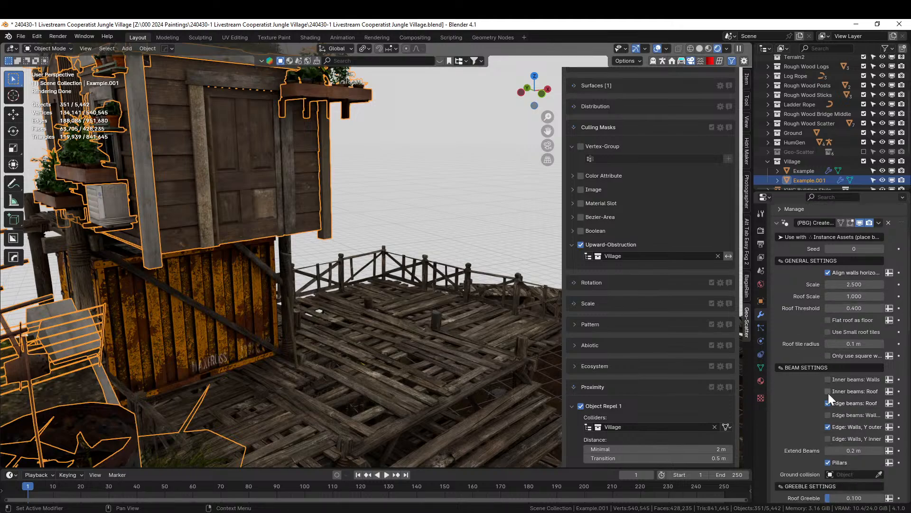
scroll(828, 393, down, 2)
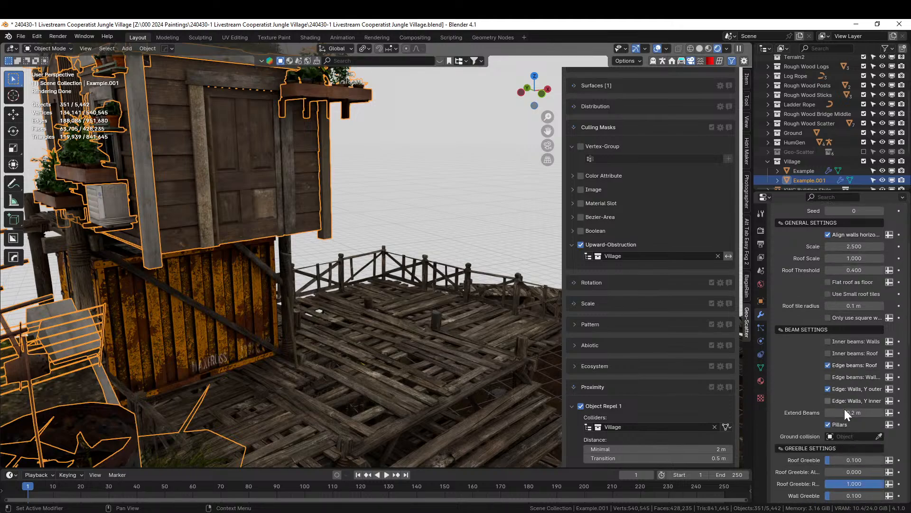
click(878, 435)
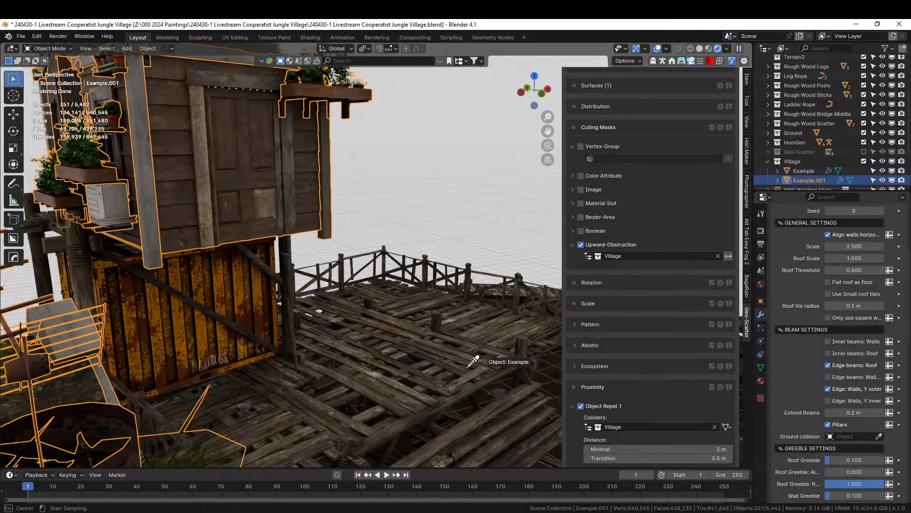
click(365, 381)
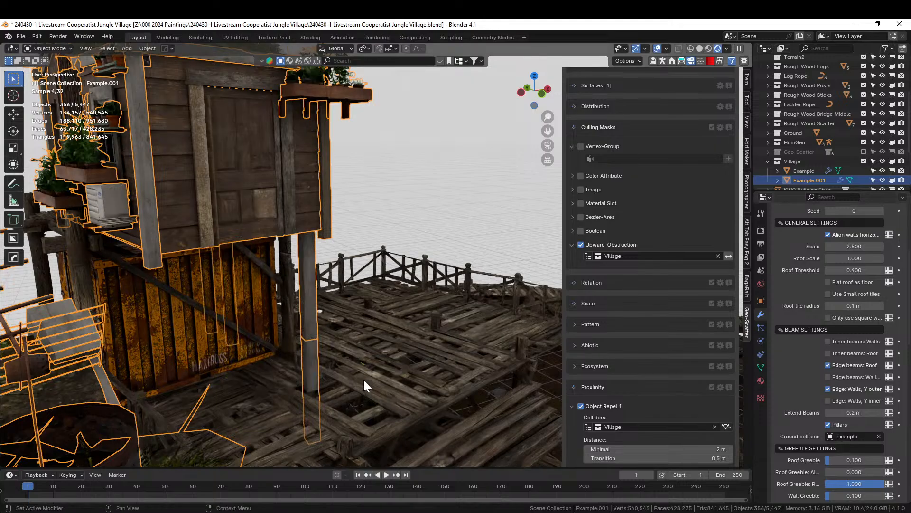
middle_drag(372, 370, 272, 354)
scroll(273, 355, down, 4)
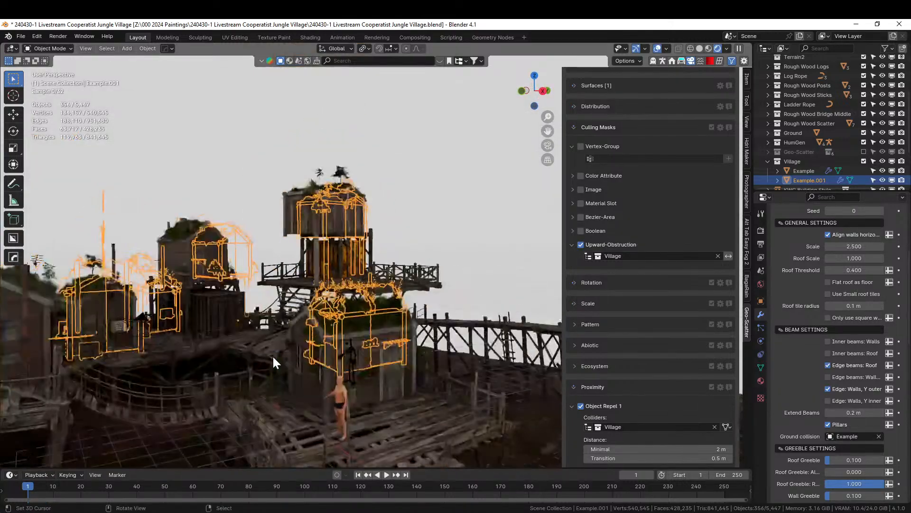
- Extrude the Example platform's edge beneath the building above the orange container about 2.06 m along the building and return to Object Mode
click(177, 261)
middle_drag(176, 261, 193, 287)
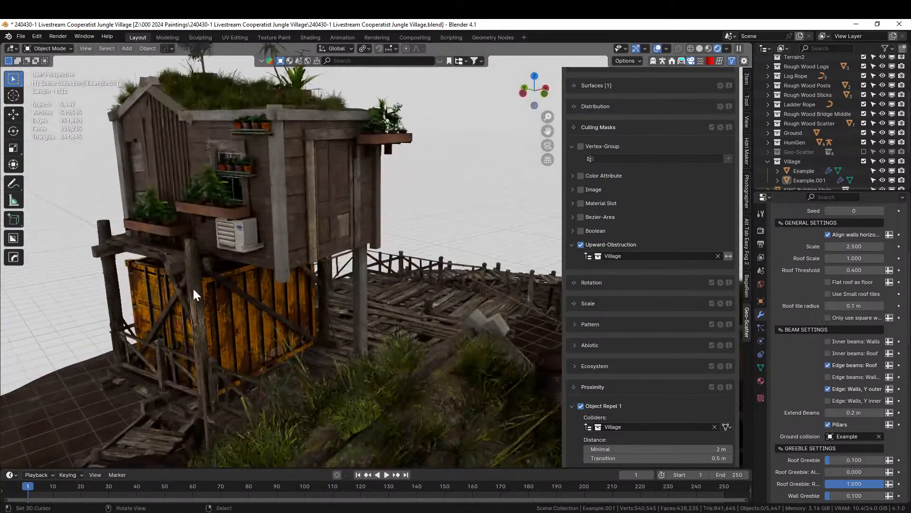
click(194, 256)
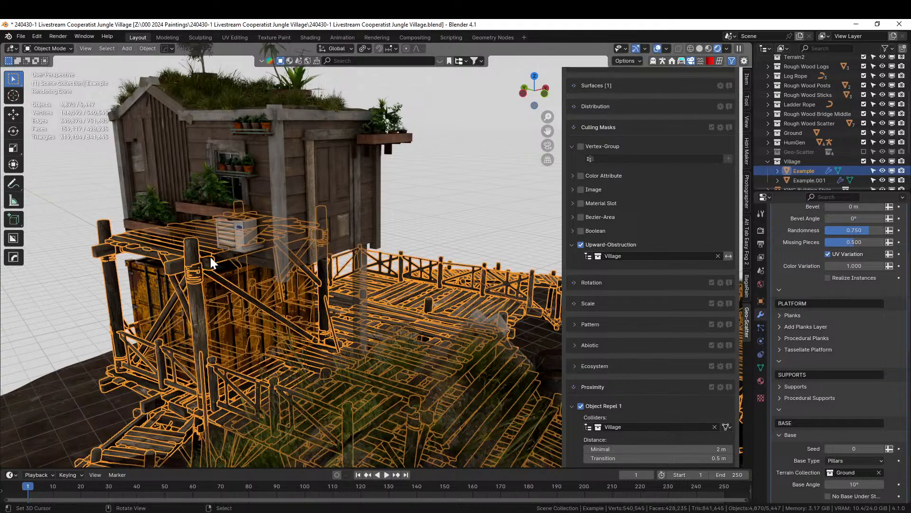
mouse_move(211, 257)
middle_down()
mouse_move(219, 286)
mouse_move(199, 250)
middle_up()
key(Tab)
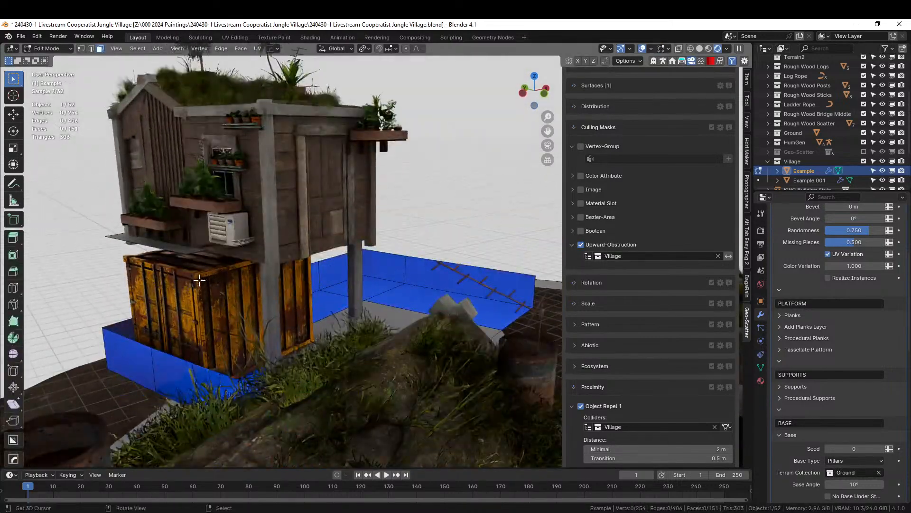
key(2)
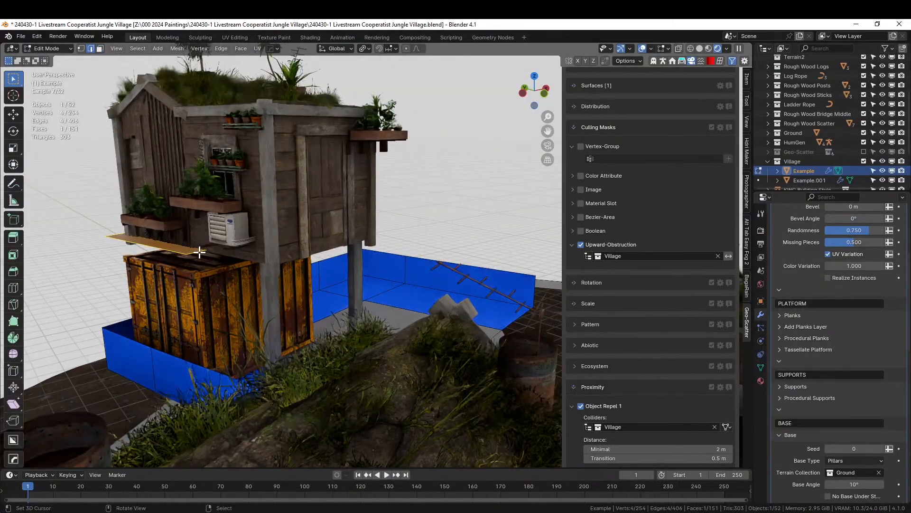
key(KP_7)
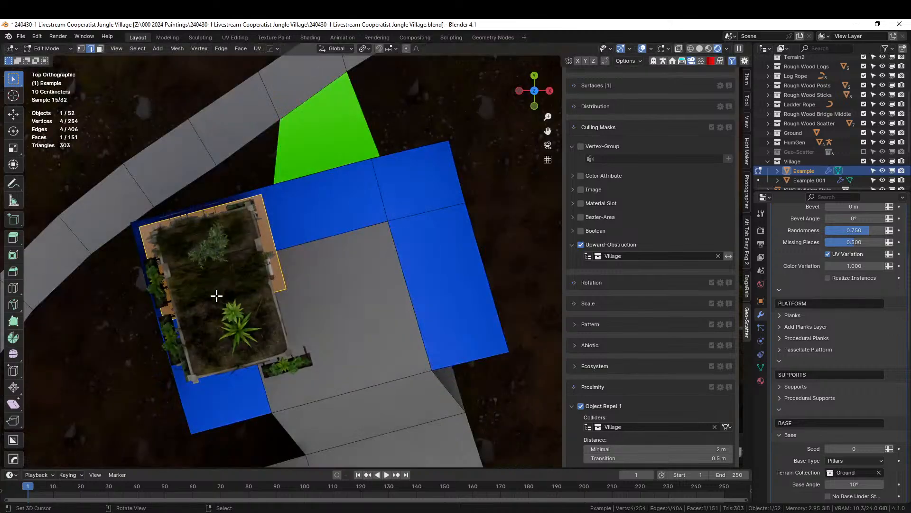
click(278, 288)
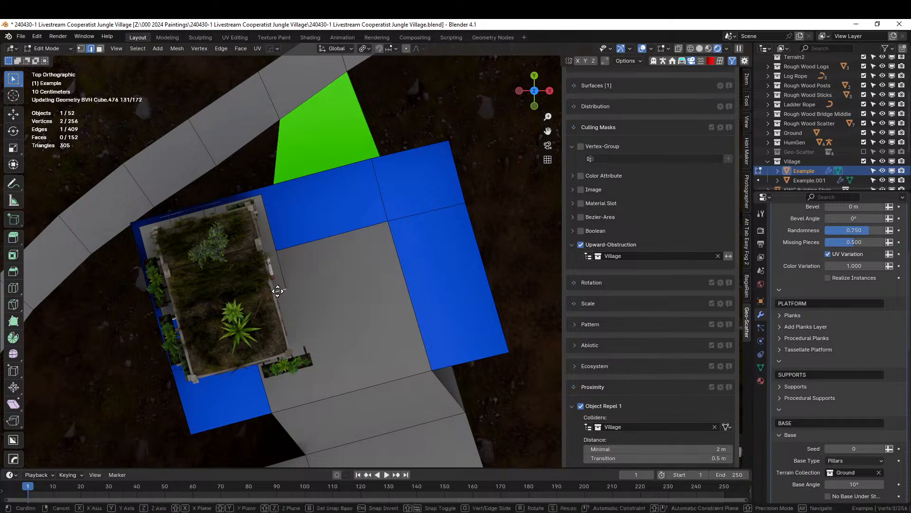
key(e)
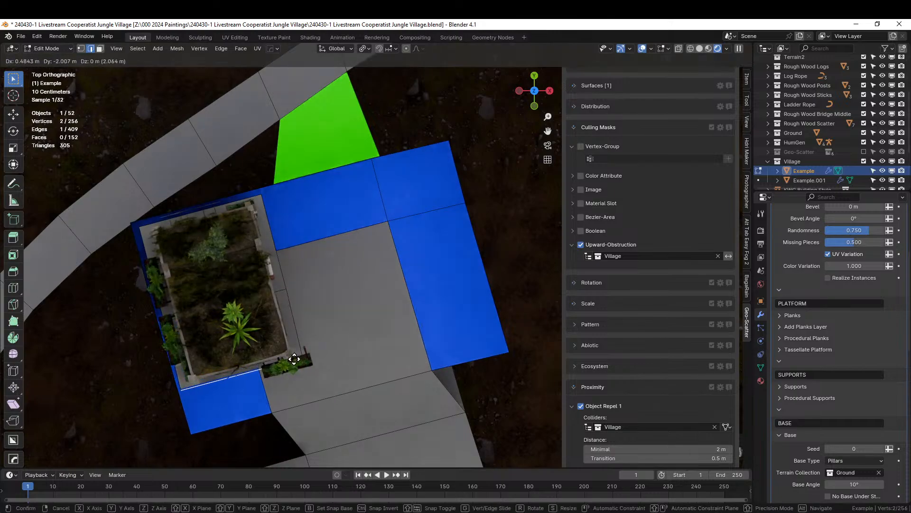
click(295, 359)
key(Tab)
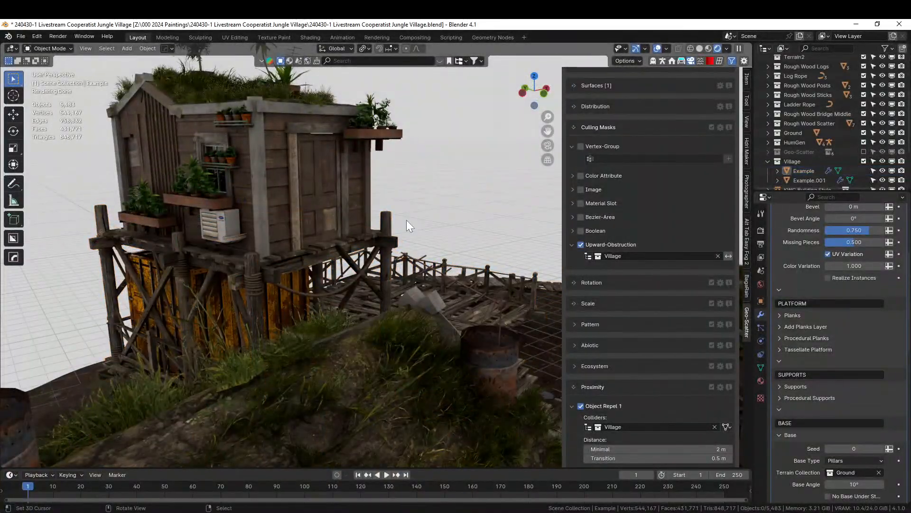
- Extrude the raised platform's side edge above the orange container outward about 2.34 m in X and 0.62 m in Y, returning to Object Mode
middle_drag(407, 220, 306, 279)
middle_drag(320, 240, 319, 330)
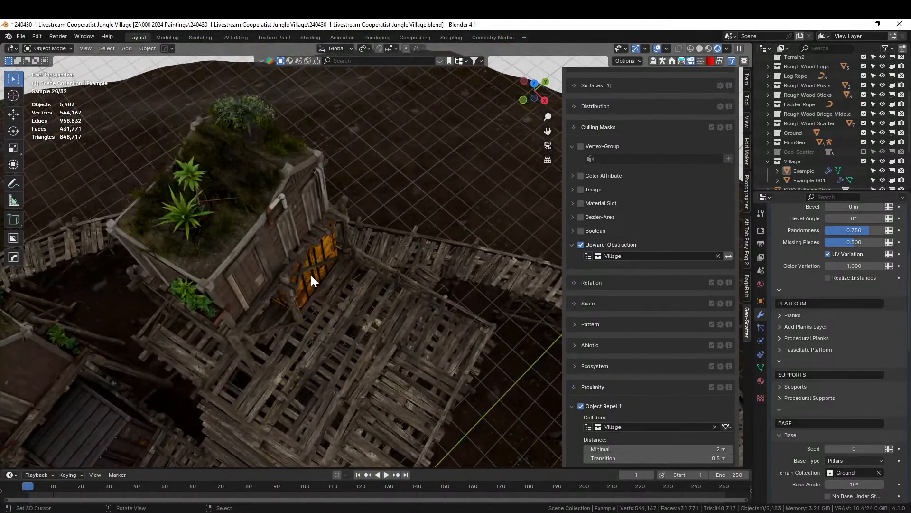
middle_drag(312, 280, 289, 249)
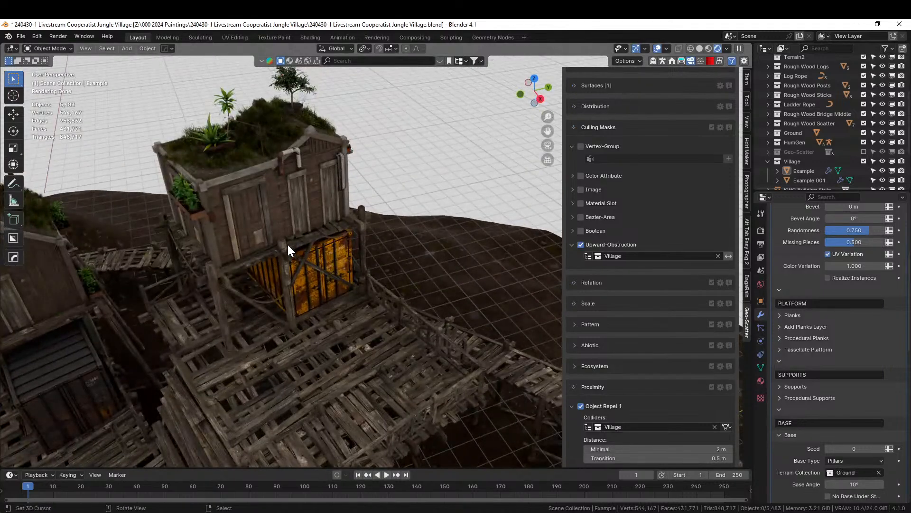
key(Tab)
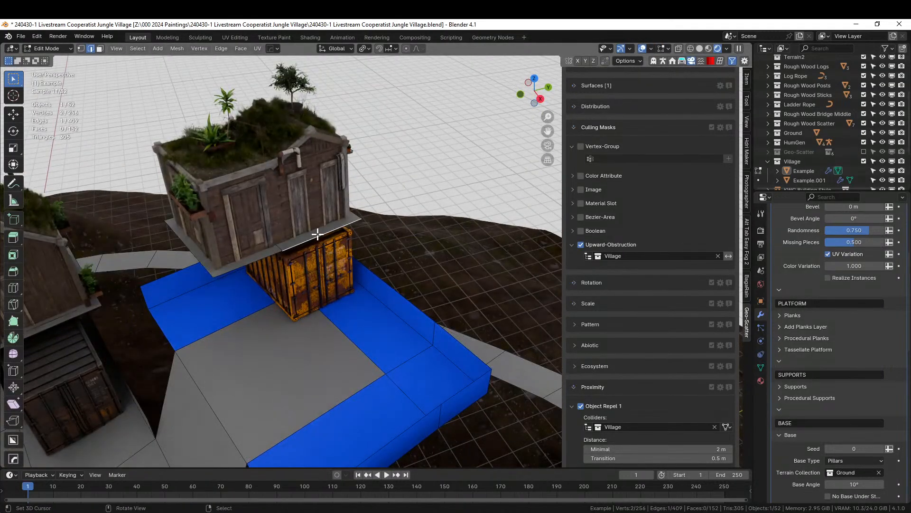
key(KP_7)
key(e)
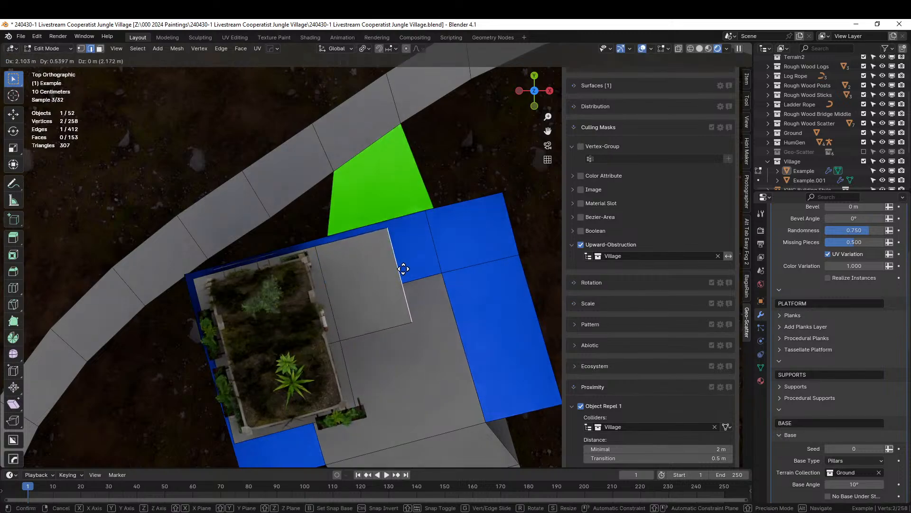
click(411, 266)
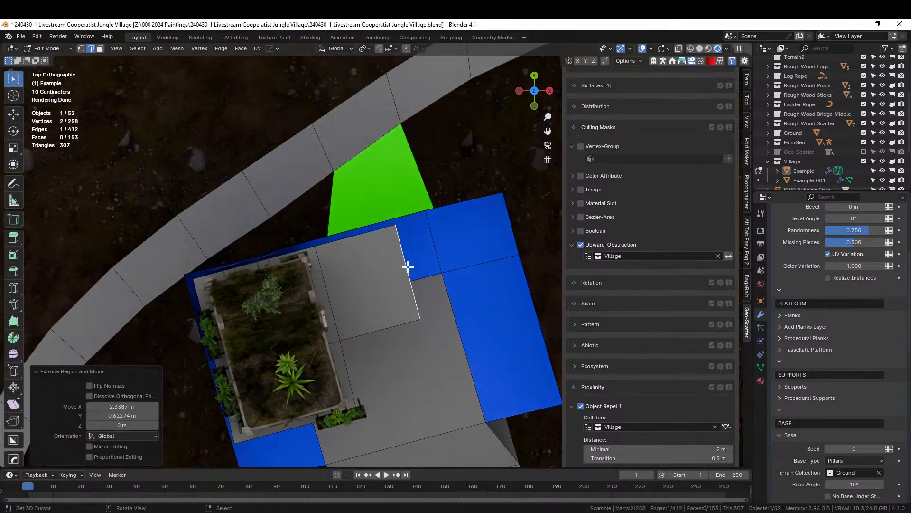
middle_drag(407, 267, 363, 206)
key(Tab)
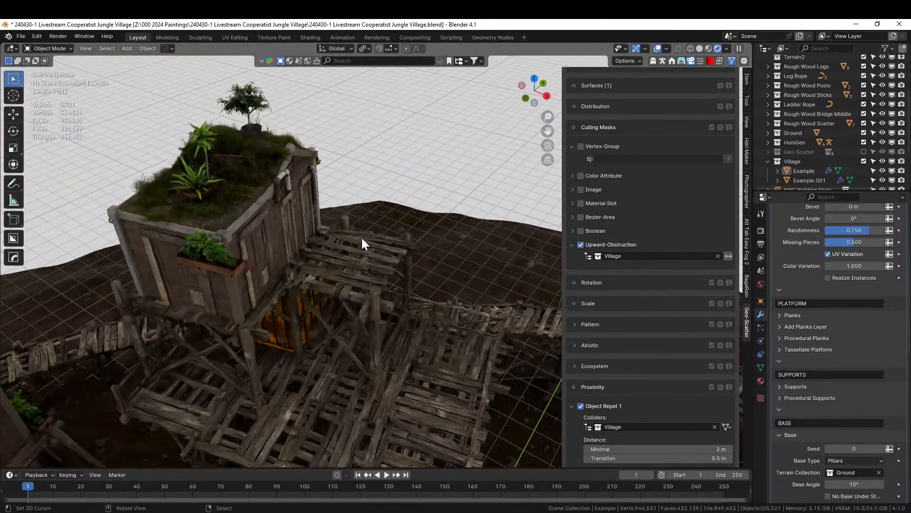
- Extrude the raised platform's edge beside the orange container about 3.09 m down to the lower platform as a ladder and return to Object Mode
middle_drag(362, 239, 300, 249)
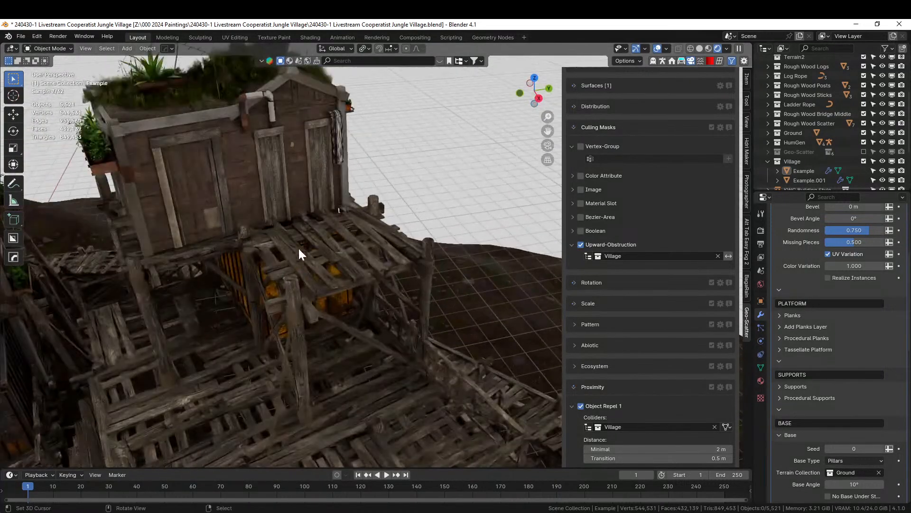
key(Tab)
click(198, 266)
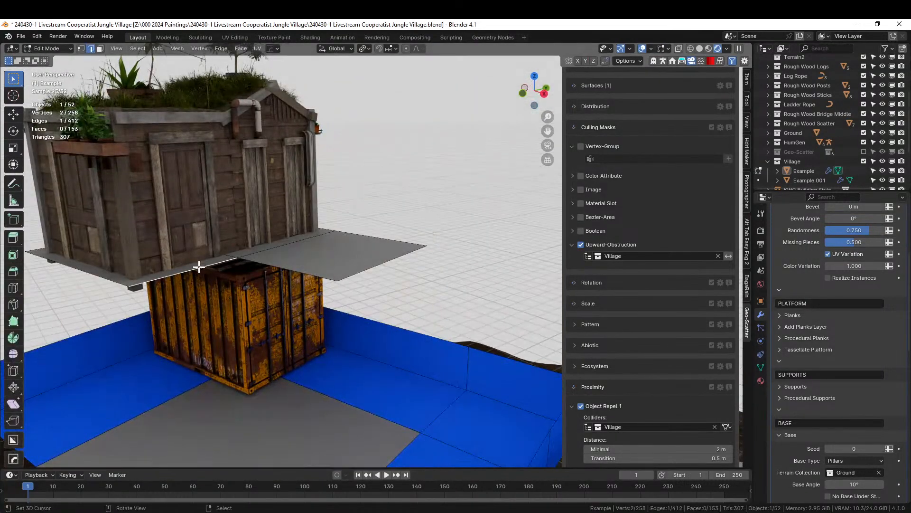
middle_drag(207, 259, 214, 252)
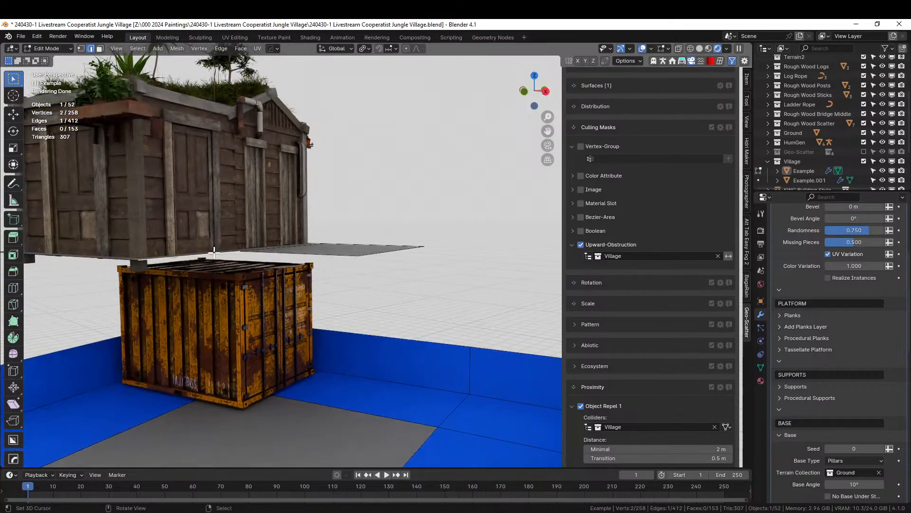
key(e)
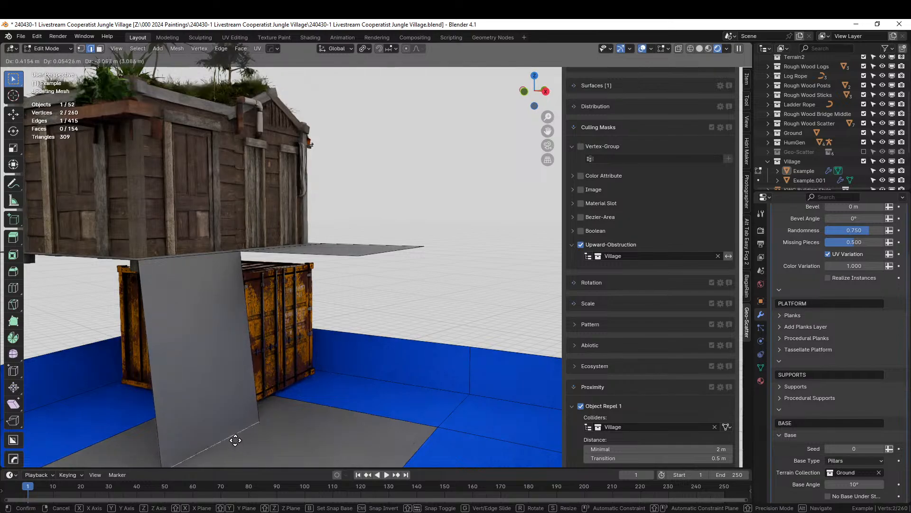
click(236, 441)
key(Tab)
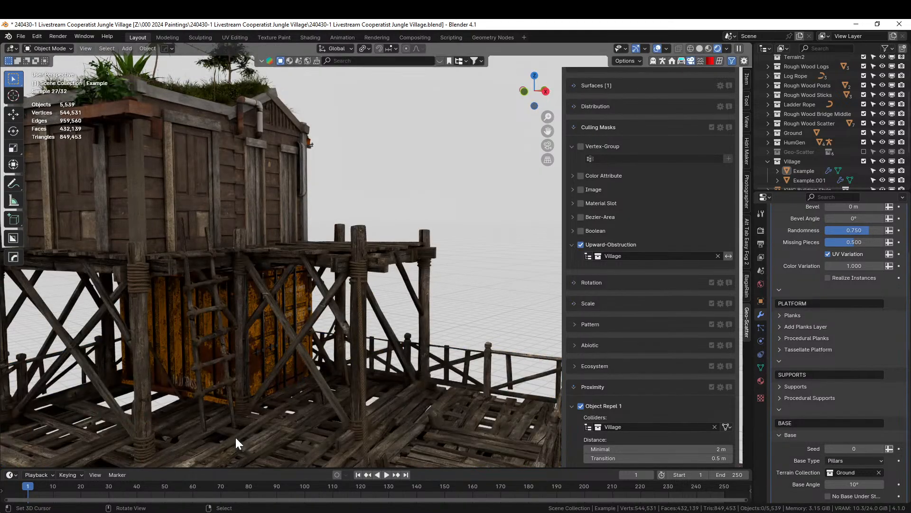
middle_drag(235, 437, 162, 62)
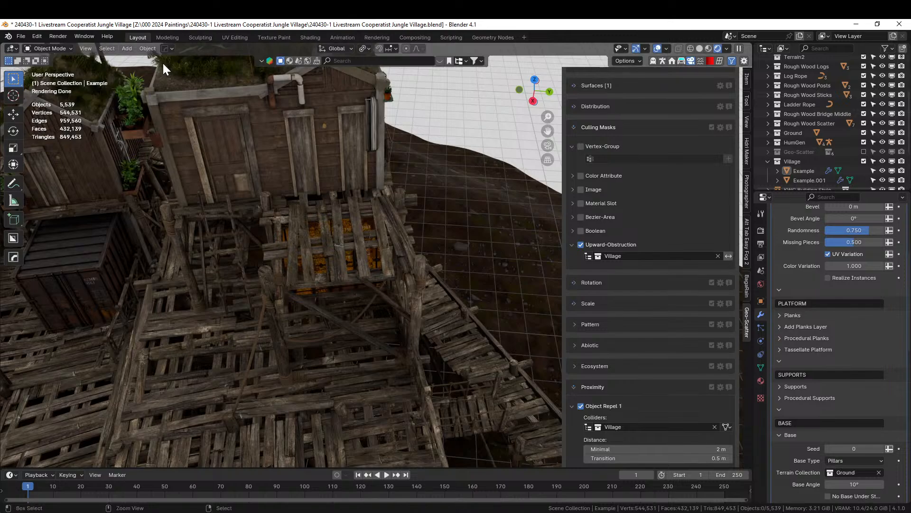
- Save the Blender file and look over the buildings, bridges and platforms around the village
key(ctrl+s)
middle_drag(240, 277, 403, 209)
middle_drag(288, 269, 390, 253)
scroll(313, 273, up, 3)
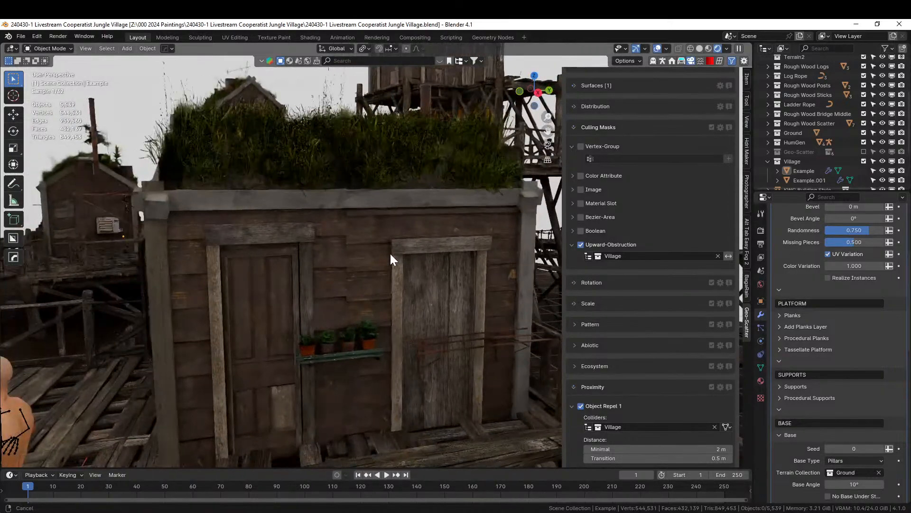
shift+middle_drag(290, 297, 2, 370)
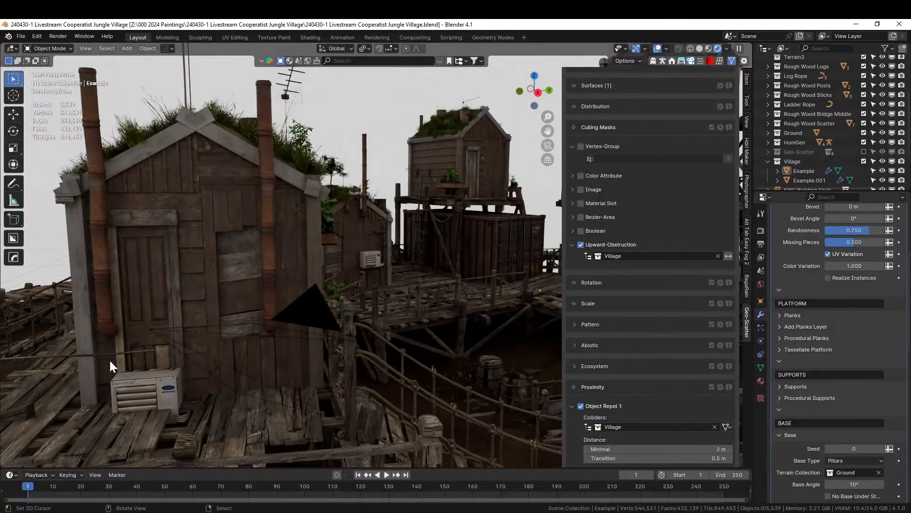
middle_drag(111, 362, 580, 382)
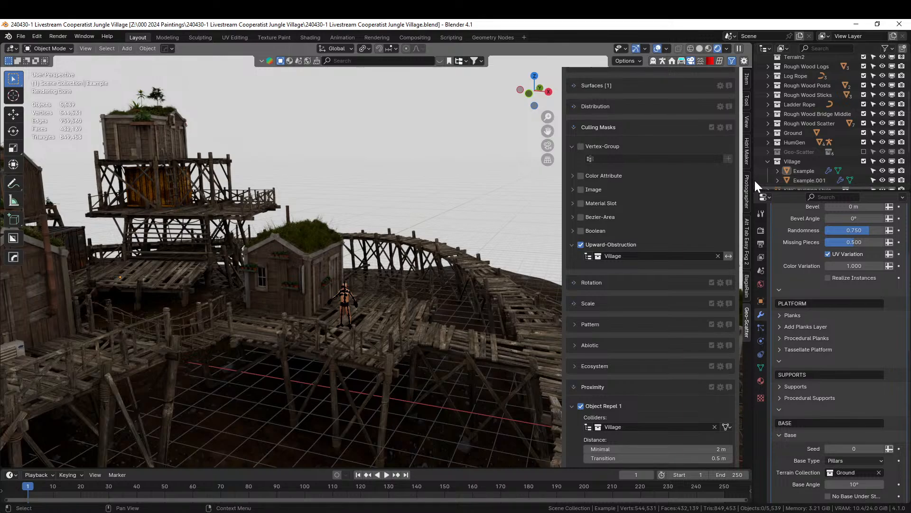
- Check the Example platforms' Scatter on Platform settings and expand the Rough Wood Scatter collection in the scene hierarchy
click(386, 320)
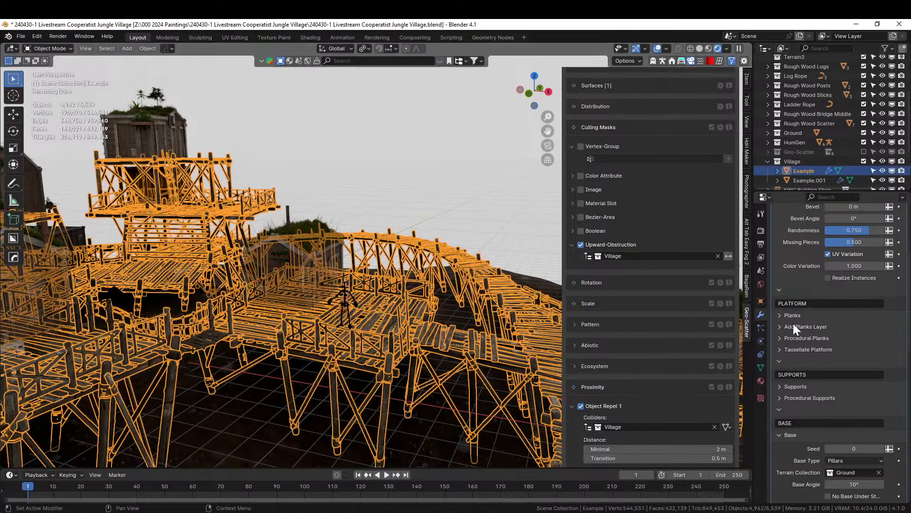
scroll(832, 371, down, 15)
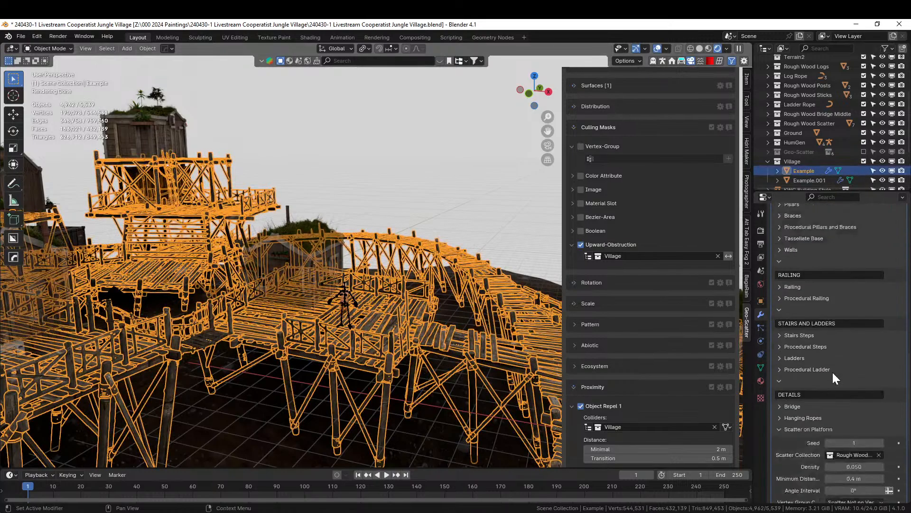
scroll(833, 381, down, 5)
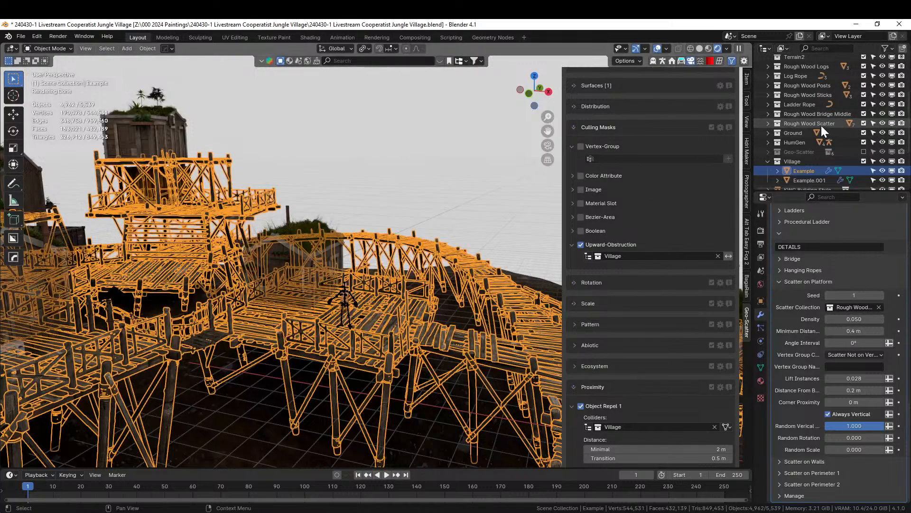
click(801, 123)
click(768, 123)
scroll(839, 151, down, 2)
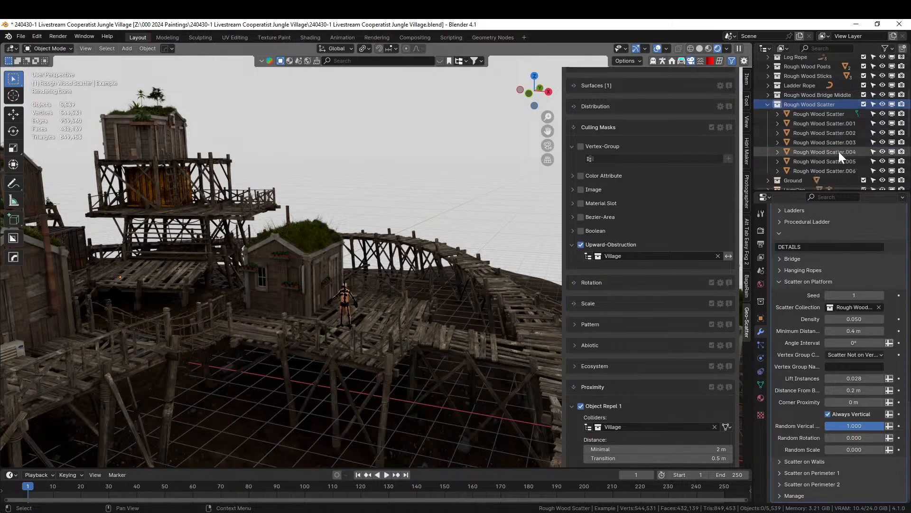
middle_drag(312, 284, 309, 293)
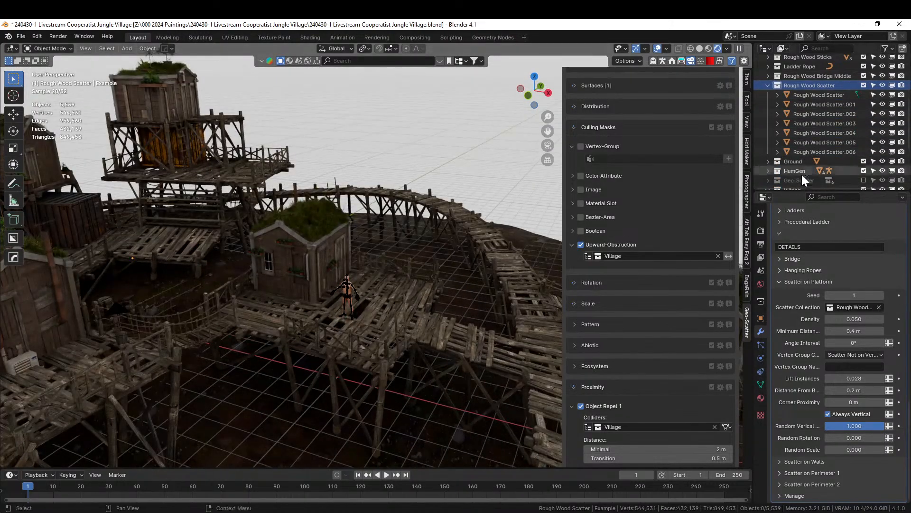
- Select all objects of the Rough Wood Scatter collection, examine them isolated in local view, and return to the full scene
click(813, 142)
click(806, 87)
right_click(805, 84)
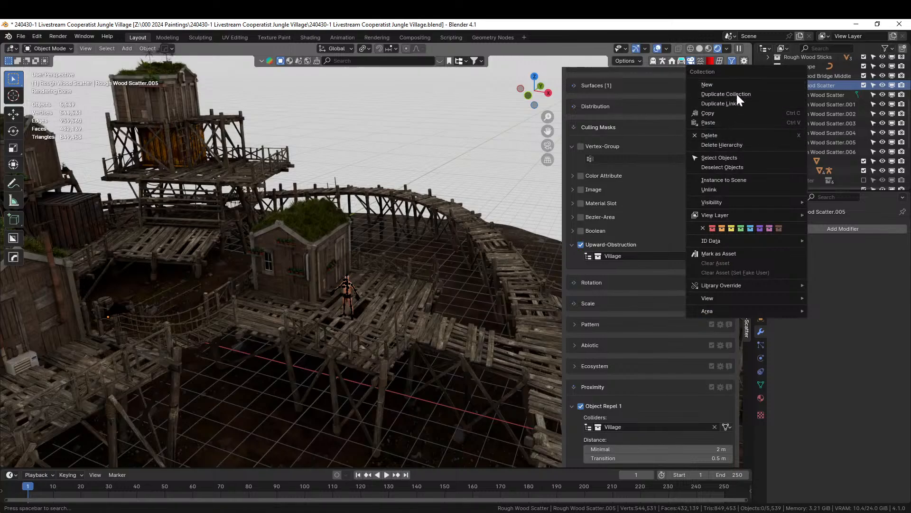
click(723, 158)
key(KP_Divide)
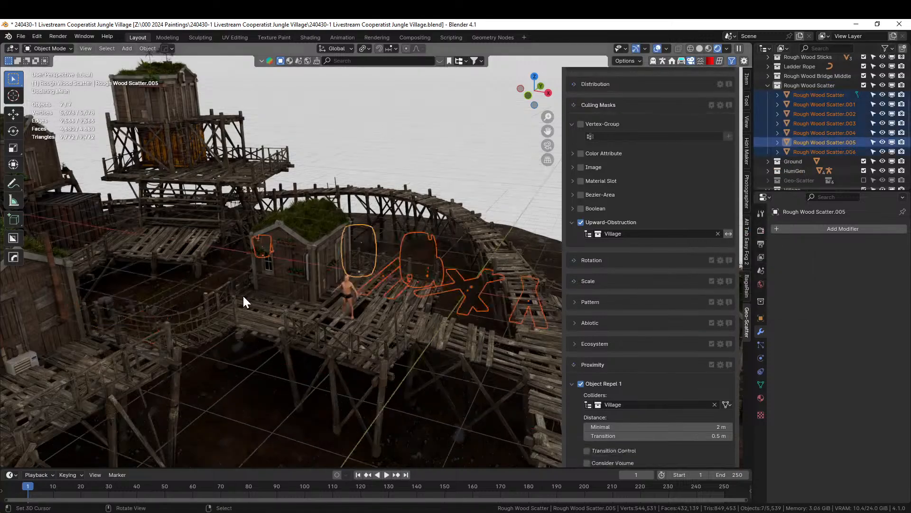
middle_drag(314, 284, 281, 318)
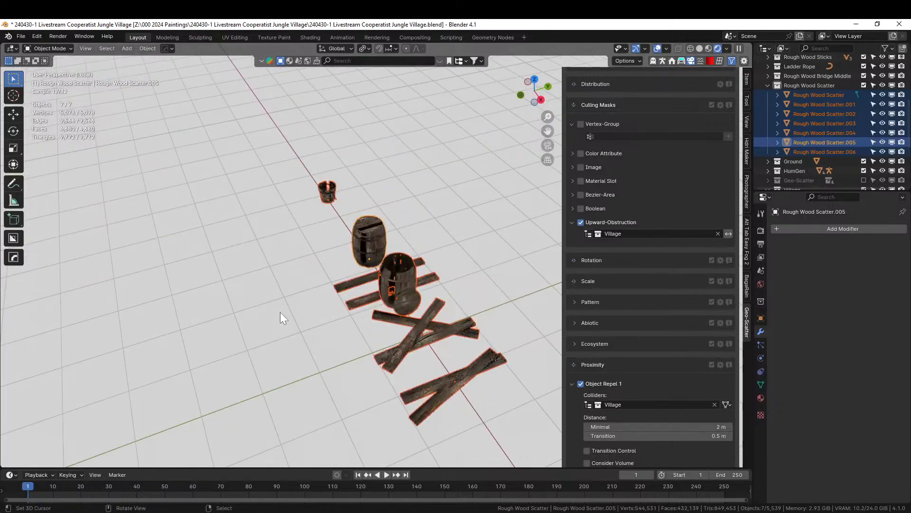
key(KP_Divide)
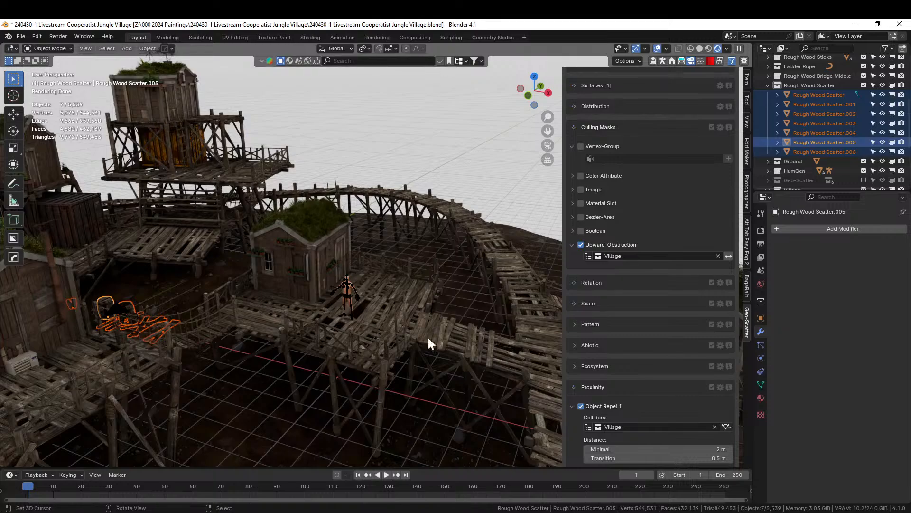
- Make Rough Wood Scatter the active collection, place the KB3D_MIL_Canister_A asset on a wooden platform and frame it in view
click(788, 89)
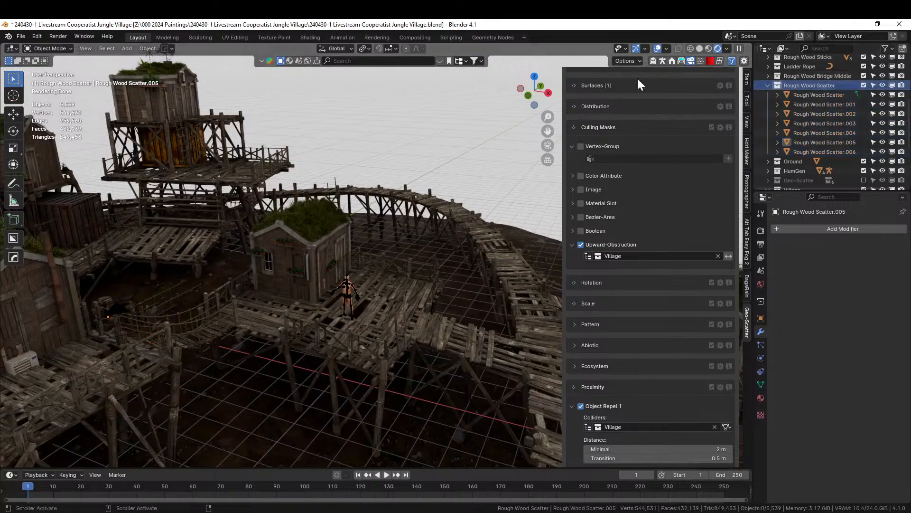
middle_drag(195, 240, 188, 259)
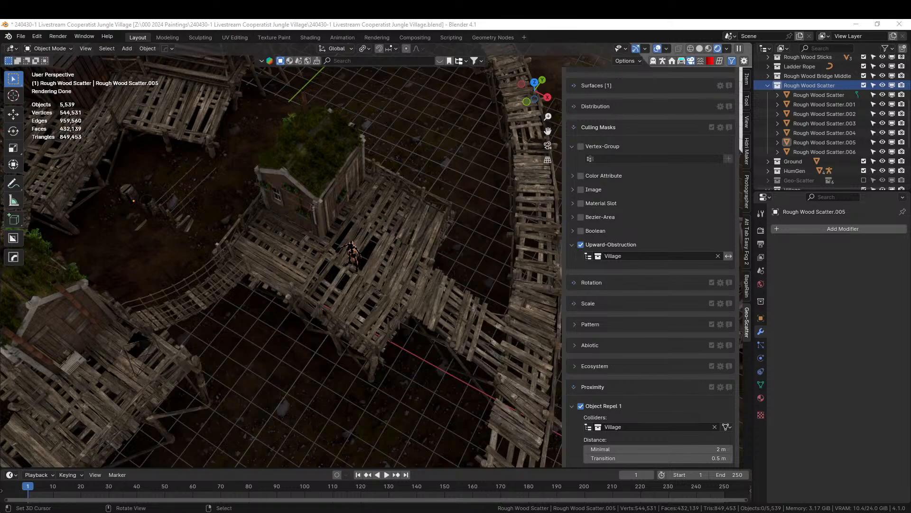
drag(387, 33, 261, 232)
key(KP_Decimal)
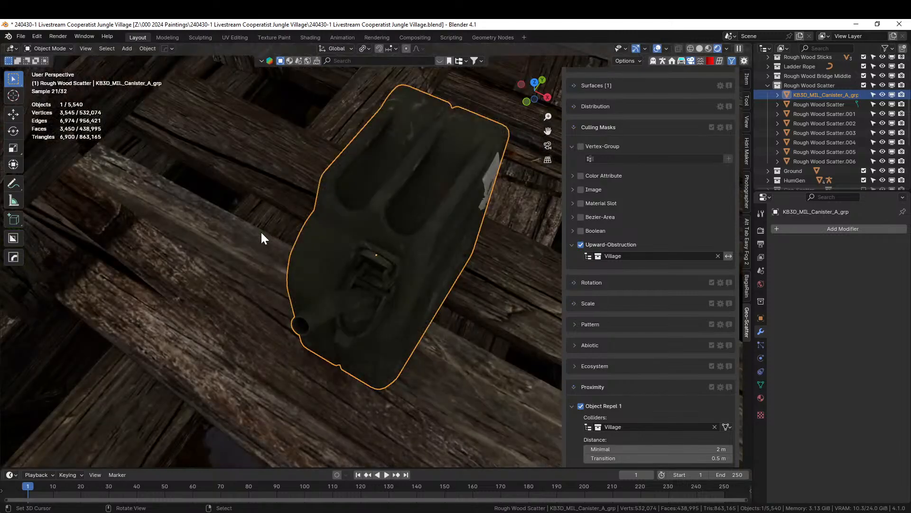
- Select the Example platforms and set their Scatter on Platform density to 0.2
middle_drag(260, 230, 192, 163)
scroll(192, 165, down, 2)
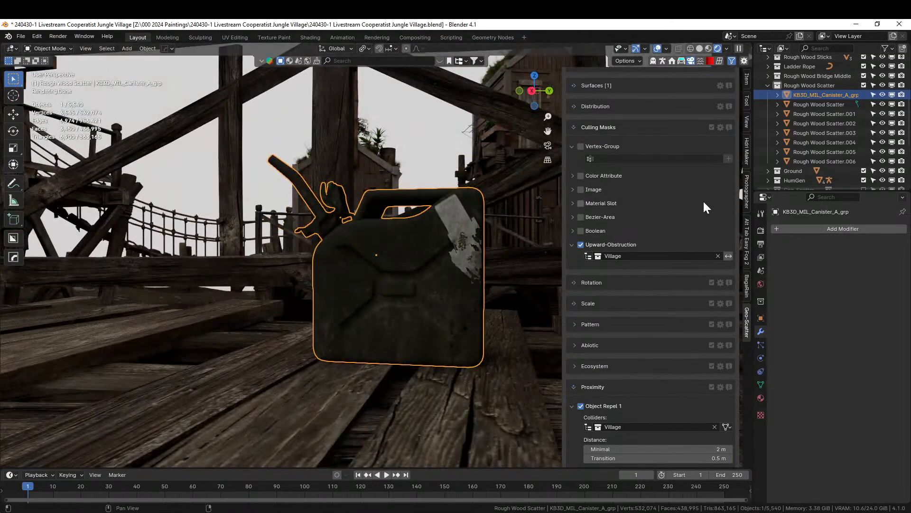
scroll(455, 195, down, 3)
middle_drag(432, 244, 440, 261)
scroll(440, 261, down, 6)
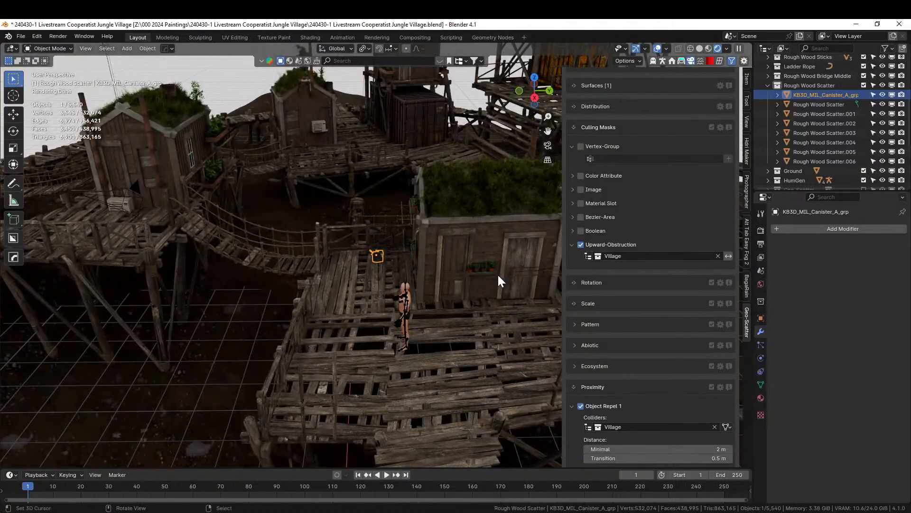
click(474, 324)
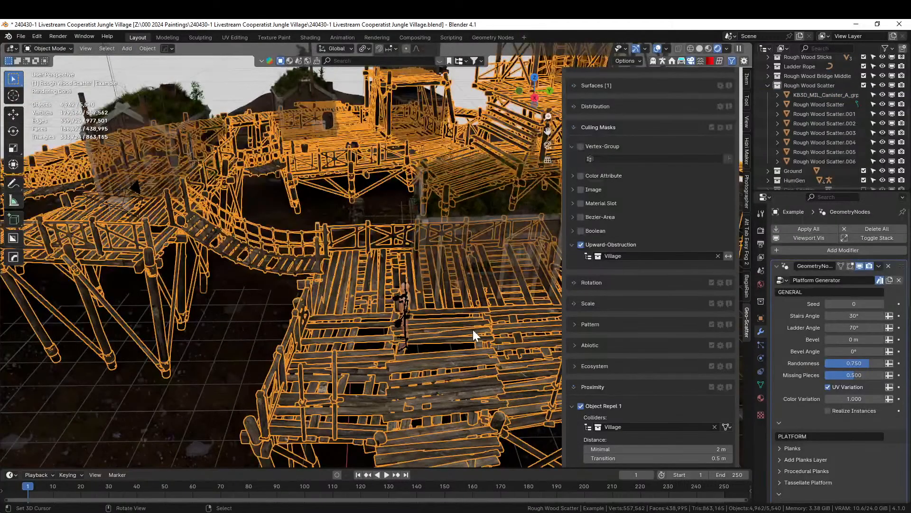
scroll(816, 375, down, 12)
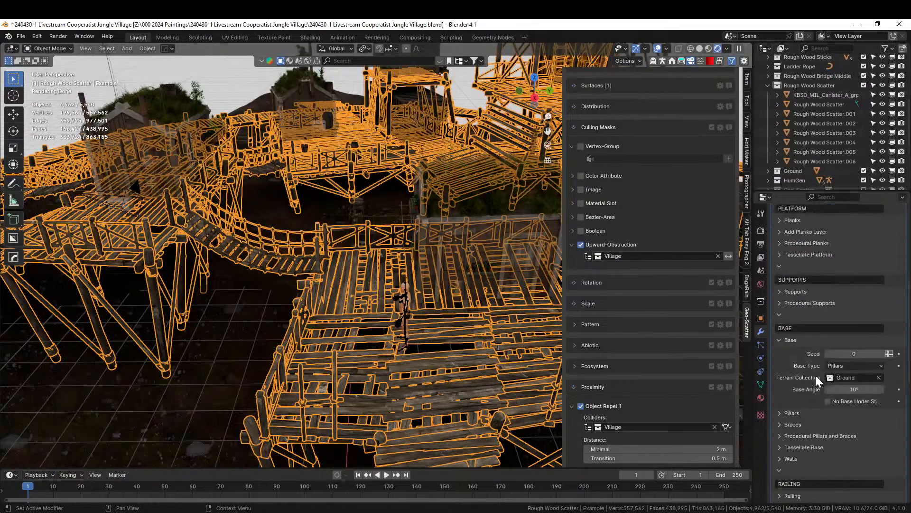
scroll(816, 375, down, 5)
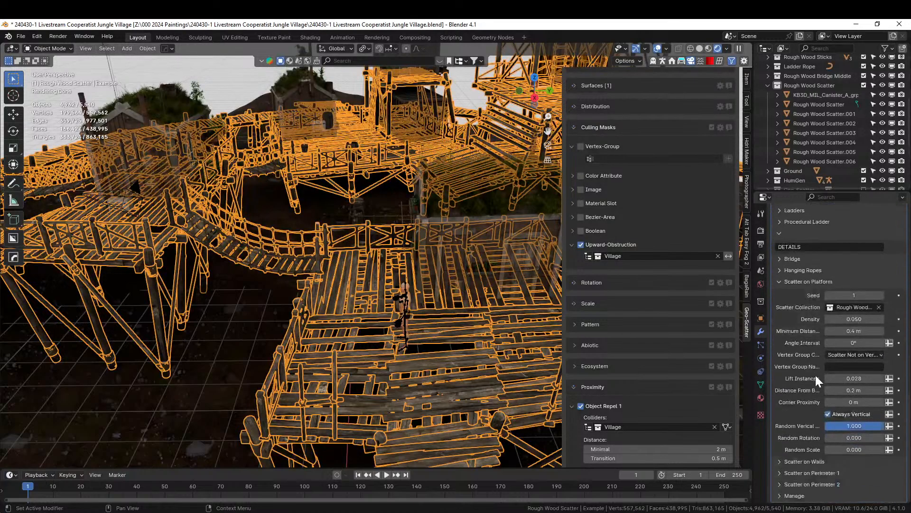
click(860, 319)
text(0.2)
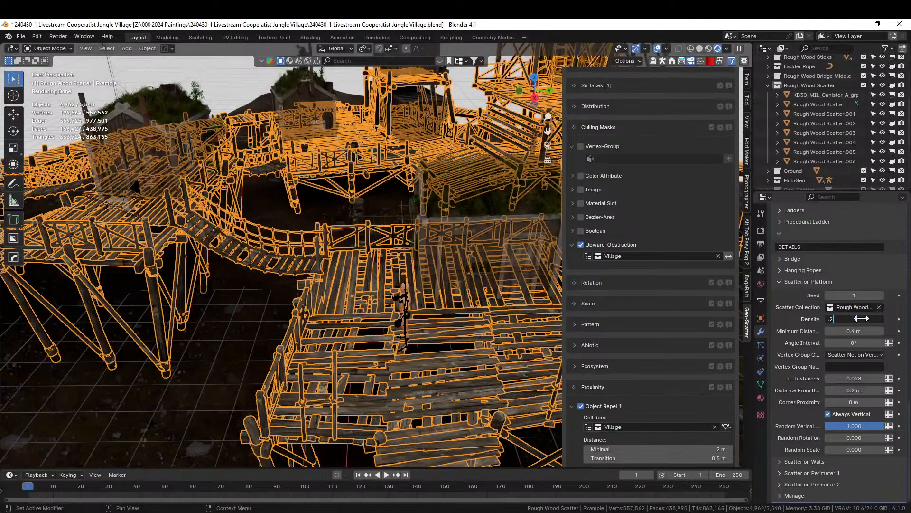
key(Return)
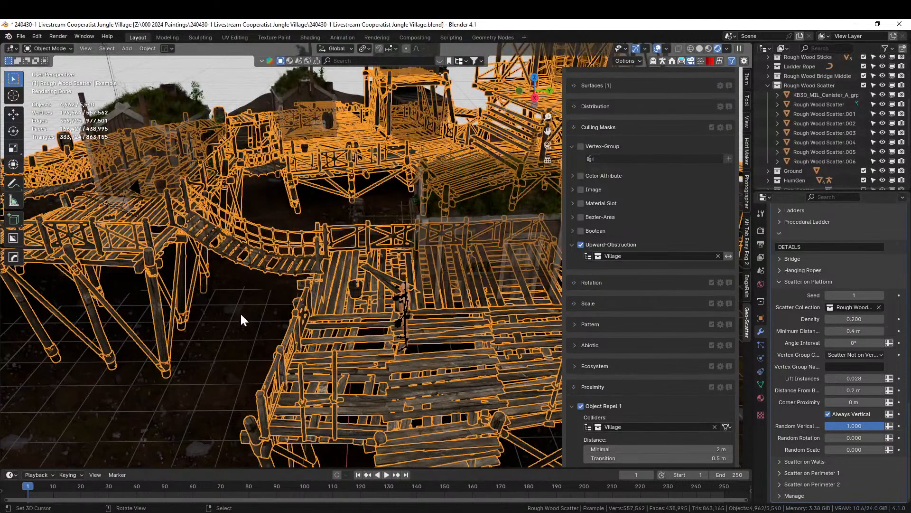
- Examine how the canisters and wood pieces are scattered on the platforms around the buildings and across the village
right_click(239, 312)
middle_drag(238, 312, 415, 291)
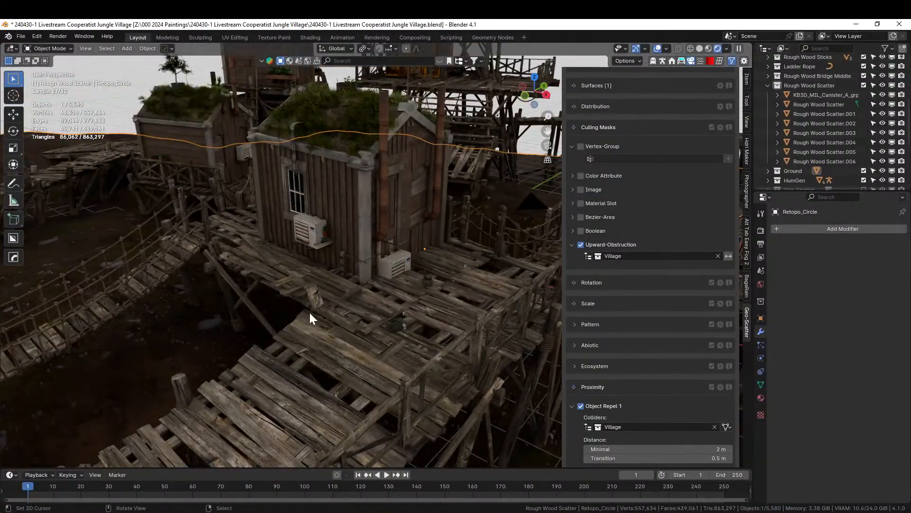
middle_drag(309, 311, 288, 315)
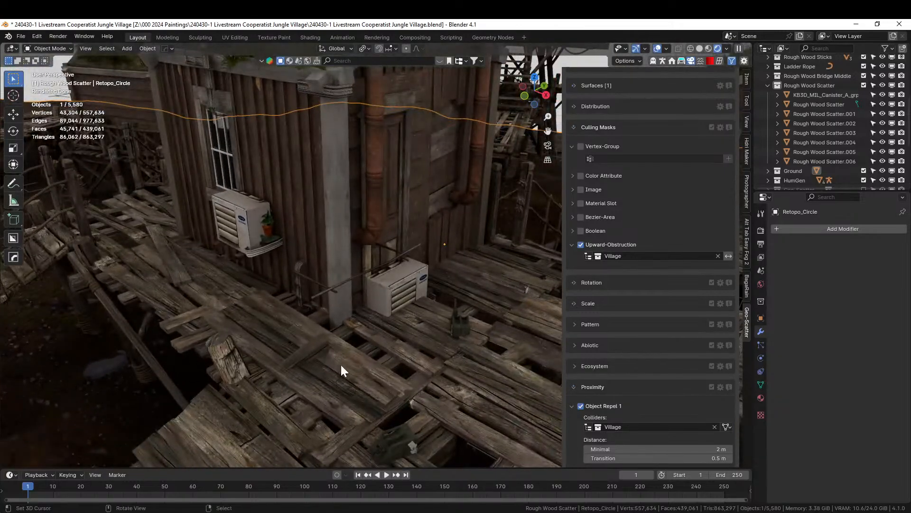
right_click(398, 439)
middle_drag(395, 439, 389, 429)
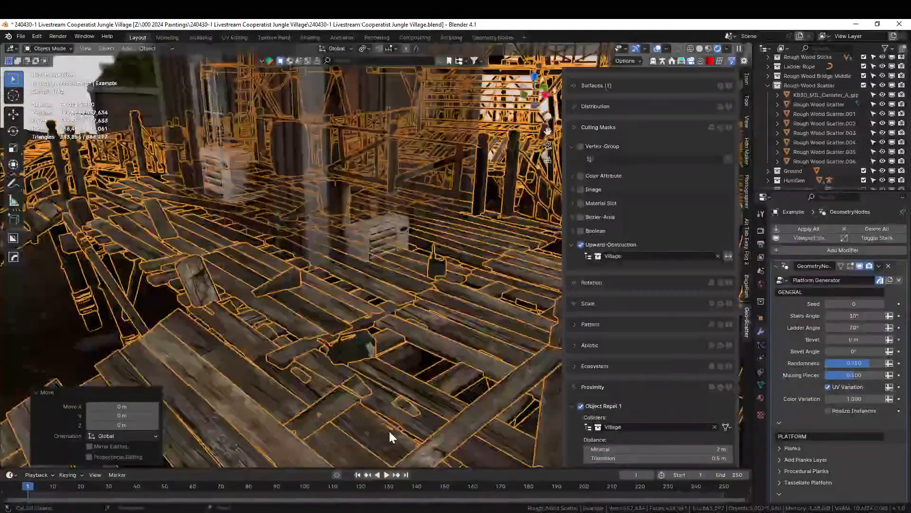
scroll(366, 396, up, 3)
shift+middle_drag(366, 396, 377, 367)
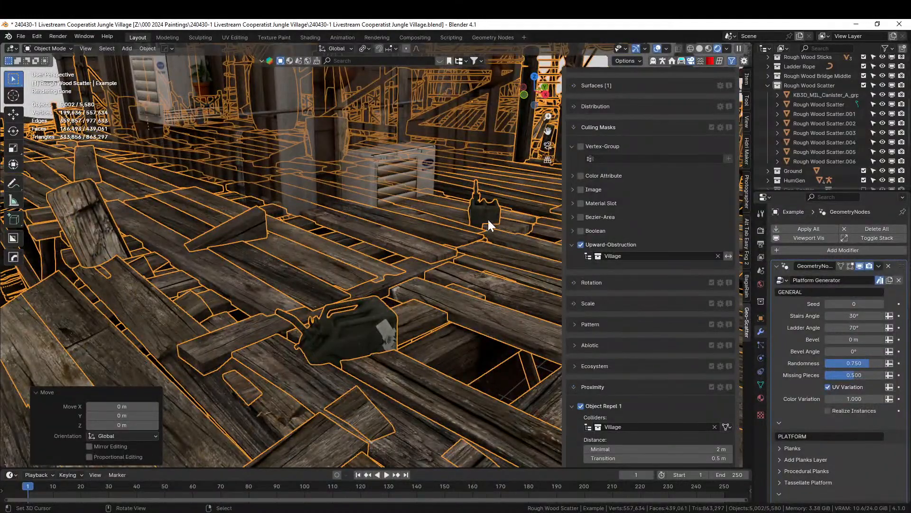
right_click(479, 217)
right_click(367, 321)
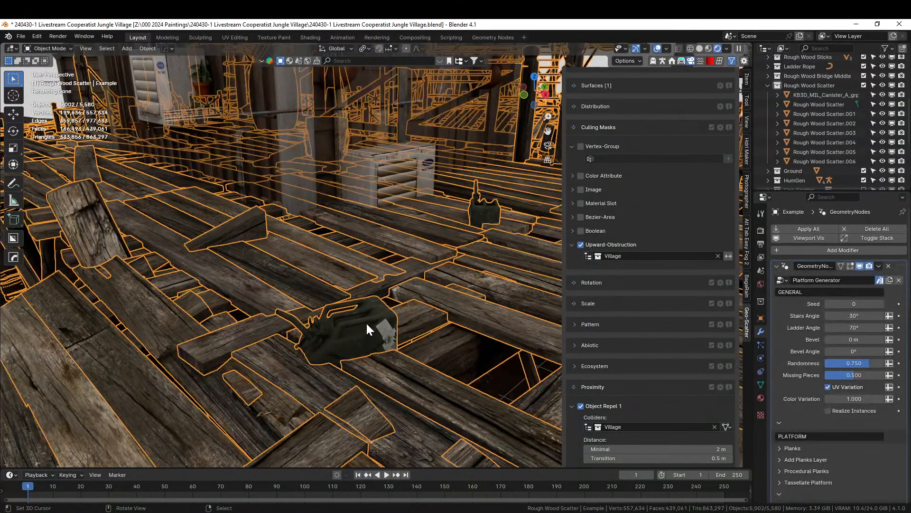
middle_drag(366, 322, 285, 340)
scroll(322, 337, down, 7)
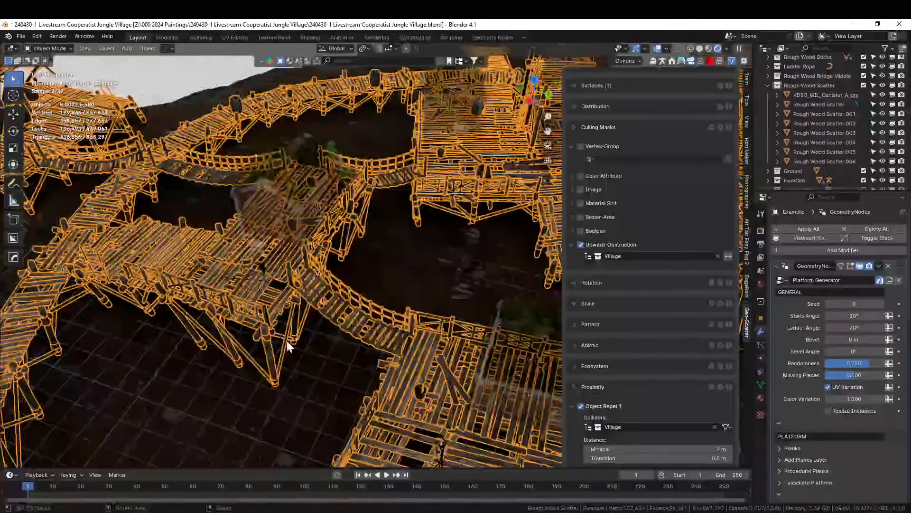
right_click(411, 280)
scroll(411, 280, down, 3)
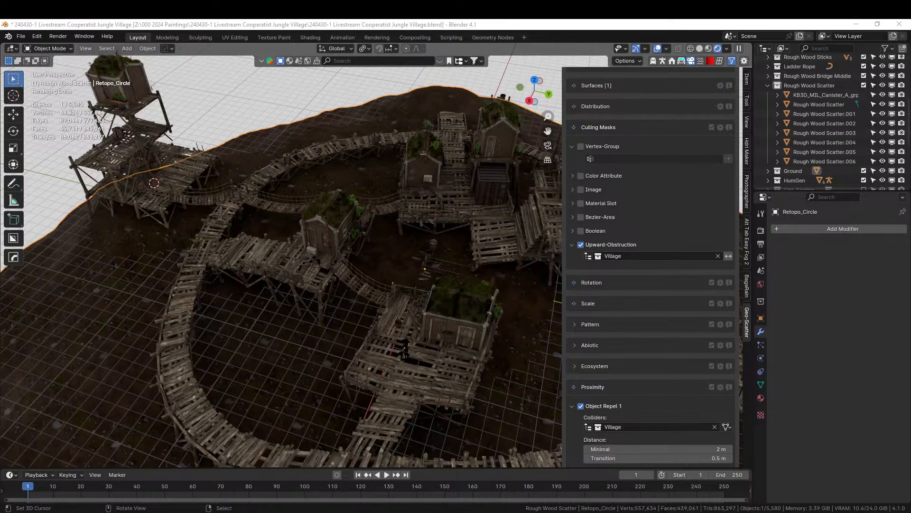
- Place the KB3D_MIL_Chair_A asset on the wooden platform beside the human figure and check it up close
drag(700, 368, 439, 360)
key(KP_Decimal)
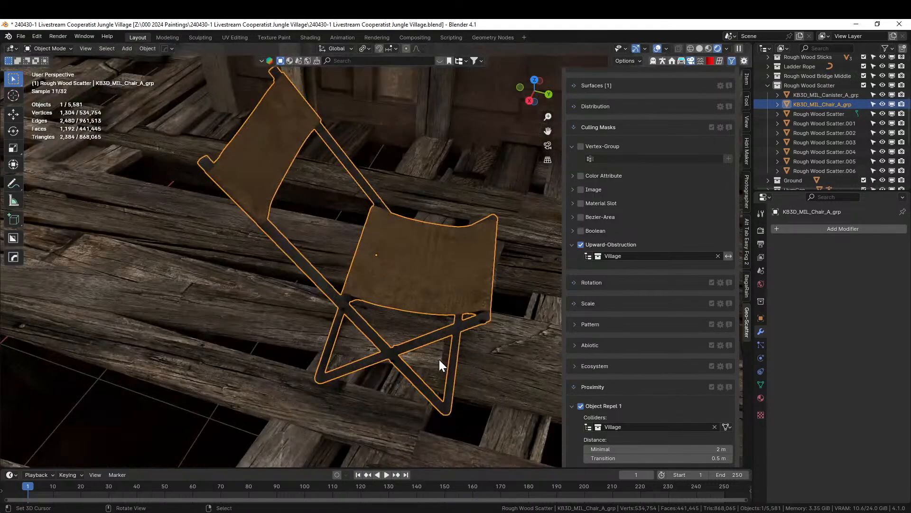
middle_drag(438, 360, 350, 340)
scroll(340, 332, down, 4)
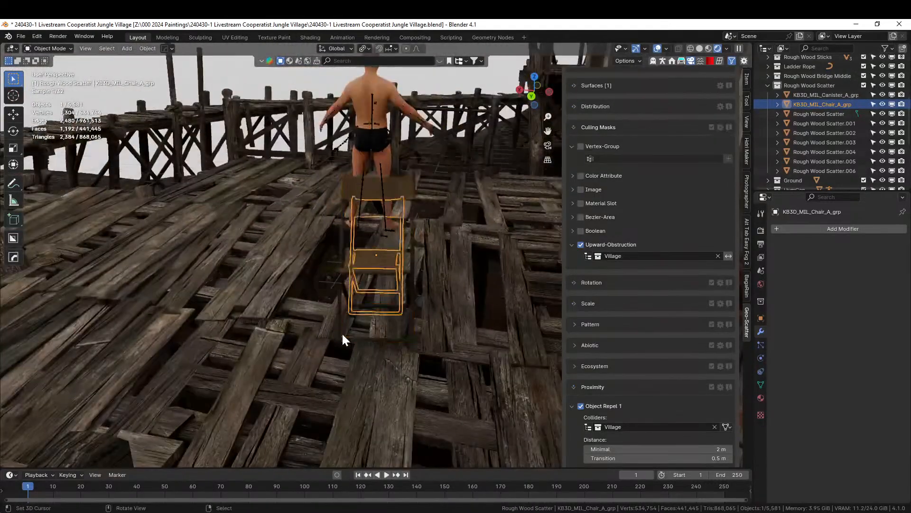
scroll(342, 332, down, 3)
scroll(343, 334, down, 3)
- Place the KB3D_MIL_PlasticCrate_B asset on the platform in front of the grass-roofed building
middle_drag(314, 366, 434, 367)
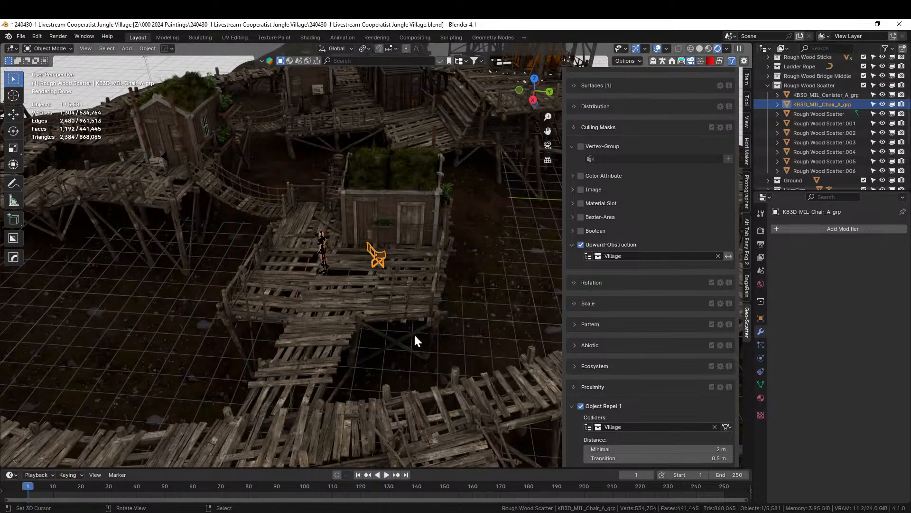
scroll(414, 335, down, 3)
middle_drag(386, 343, 420, 350)
scroll(340, 365, up, 2)
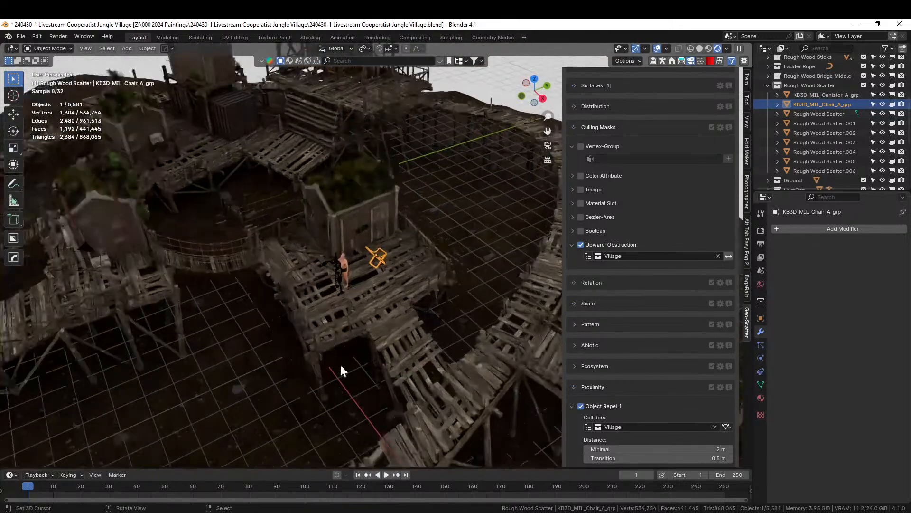
middle_drag(341, 367, 314, 355)
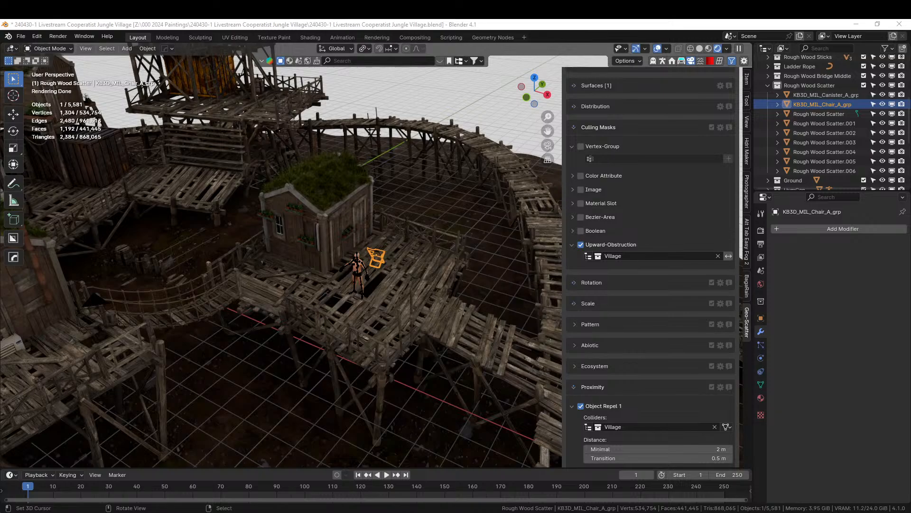
drag(613, 37, 435, 261)
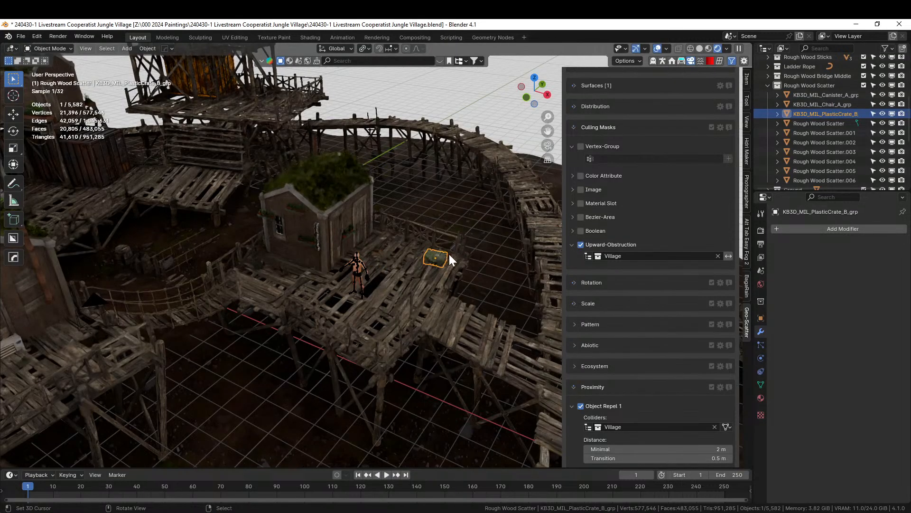
- Examine the scattered plastic crates on the platforms and beside the buildings throughout the village
middle_drag(267, 360, 690, 347)
scroll(342, 317, down, 3)
scroll(348, 320, up, 5)
scroll(319, 303, up, 4)
middle_drag(434, 338, 299, 281)
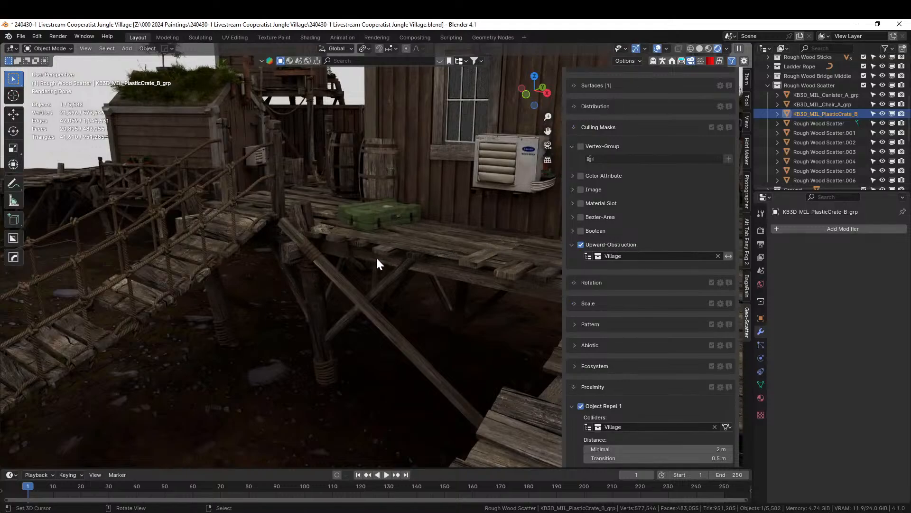
middle_drag(307, 322, 169, 328)
scroll(215, 325, down, 3)
scroll(169, 329, down, 2)
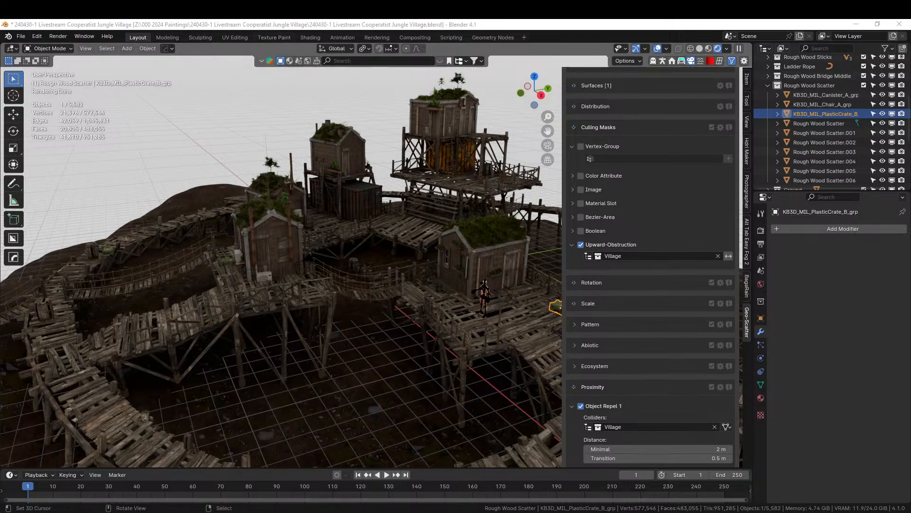
- Place the KB3D_MIL_OilBarrel_B asset on the wooden platform near the human figure and frame it in view
scroll(397, 289, down, 2)
middle_drag(397, 288, 413, 329)
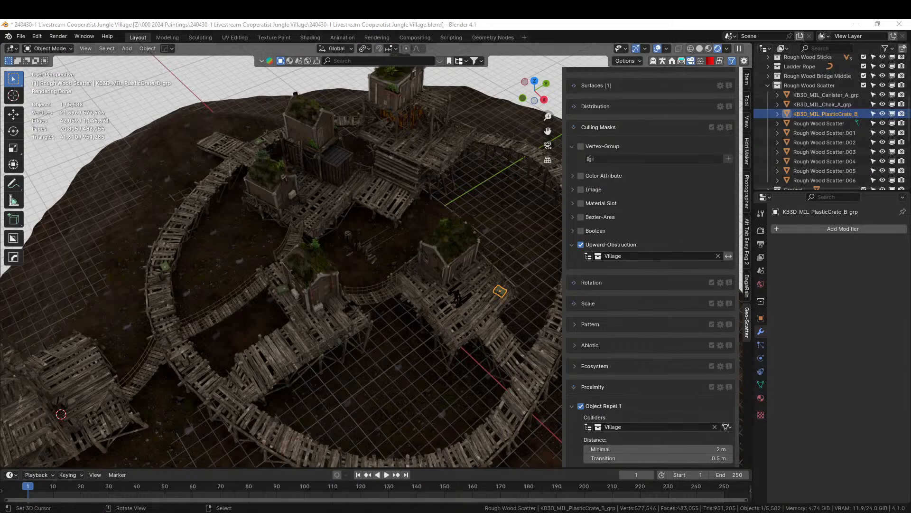
drag(910, 285, 460, 336)
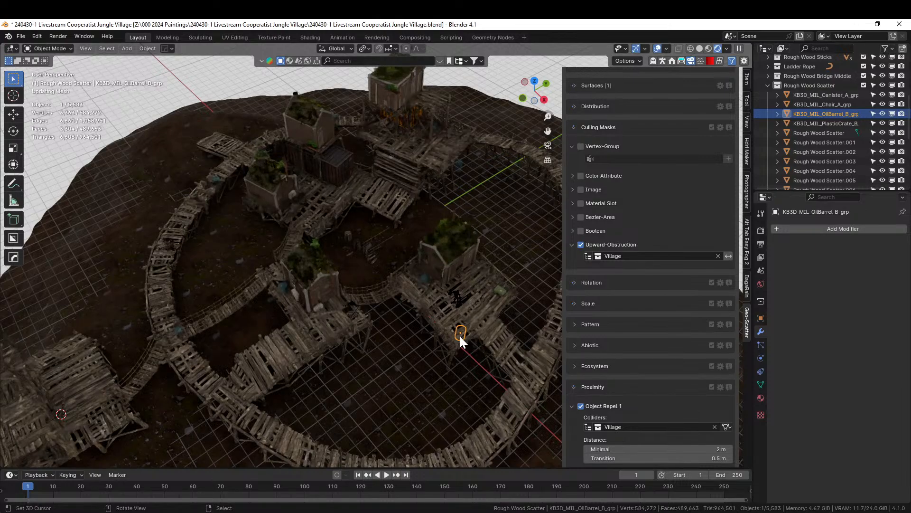
key(KP_Decimal)
middle_drag(460, 338, 161, 264)
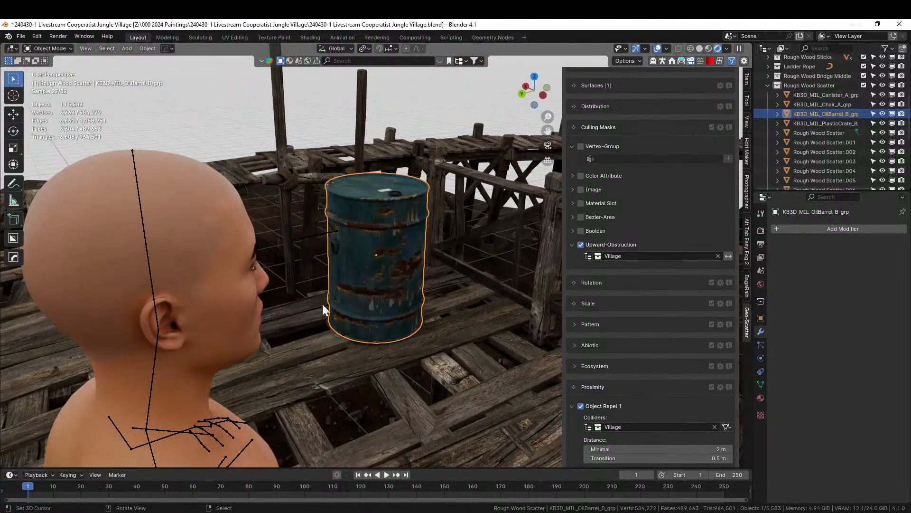
- Move the blue oil barrel about 0.49 m horizontally towards the platform railing, keeping its height locked
middle_drag(324, 306, 297, 305)
right_click(353, 262)
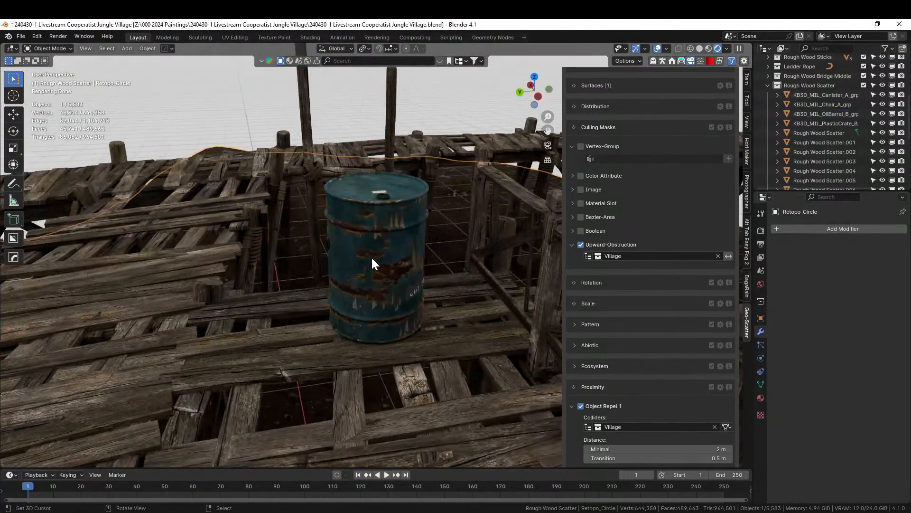
right_click(371, 258)
key(g)
key(shift+z)
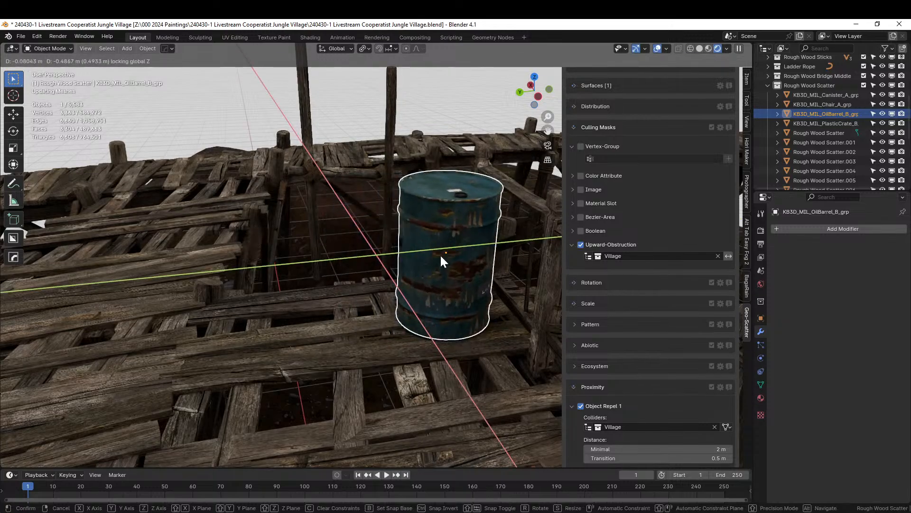
click(440, 254)
- Select the Example platforms and check their Scatter on Platform settings in the Platform Generator modifier
scroll(363, 303, down, 5)
middle_drag(361, 308, 262, 309)
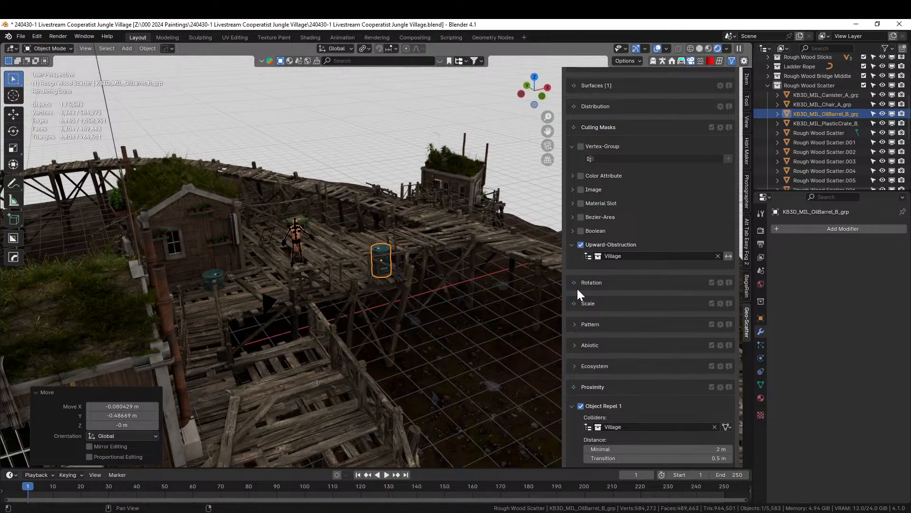
click(228, 304)
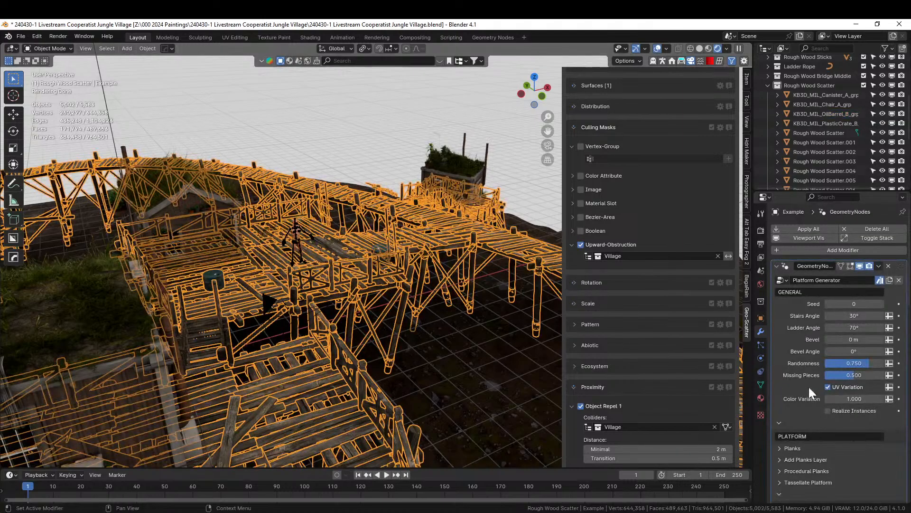
scroll(818, 397, down, 20)
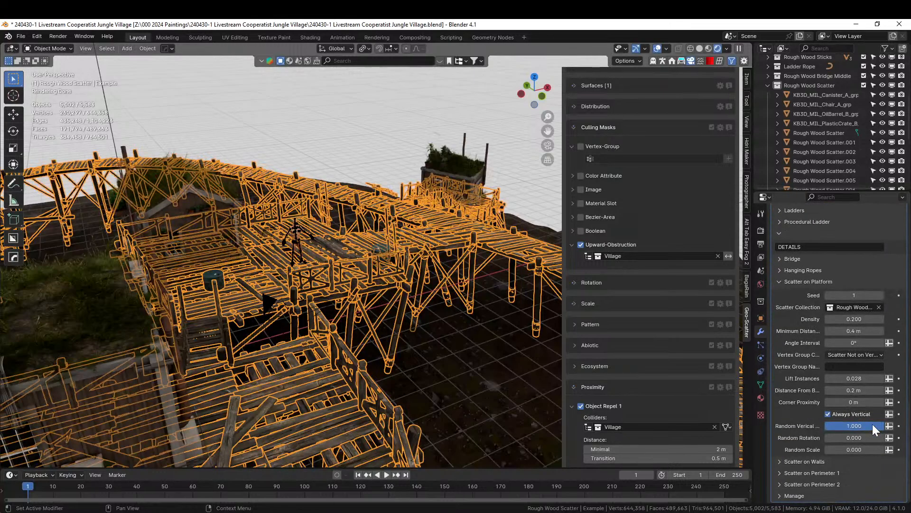
scroll(862, 379, up, 1)
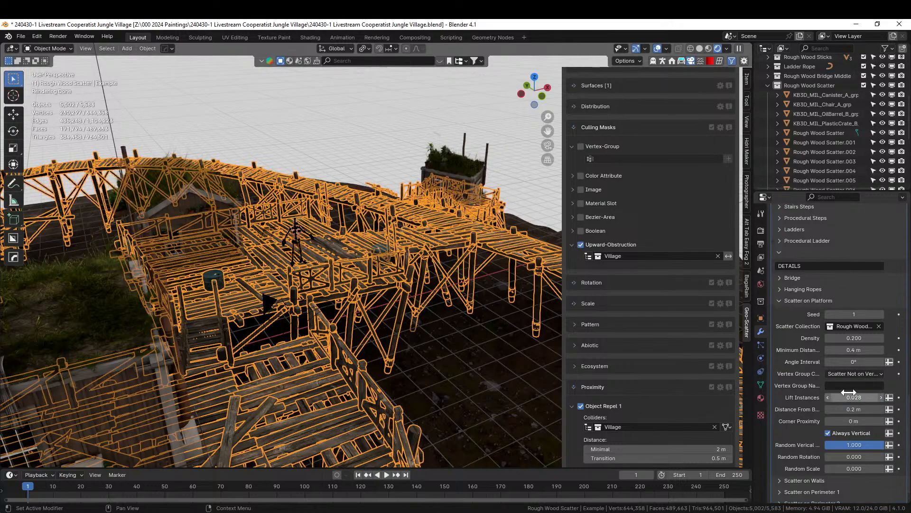
- Set Lift Instances to 0.1 for the scatter on the village platforms
click(834, 397)
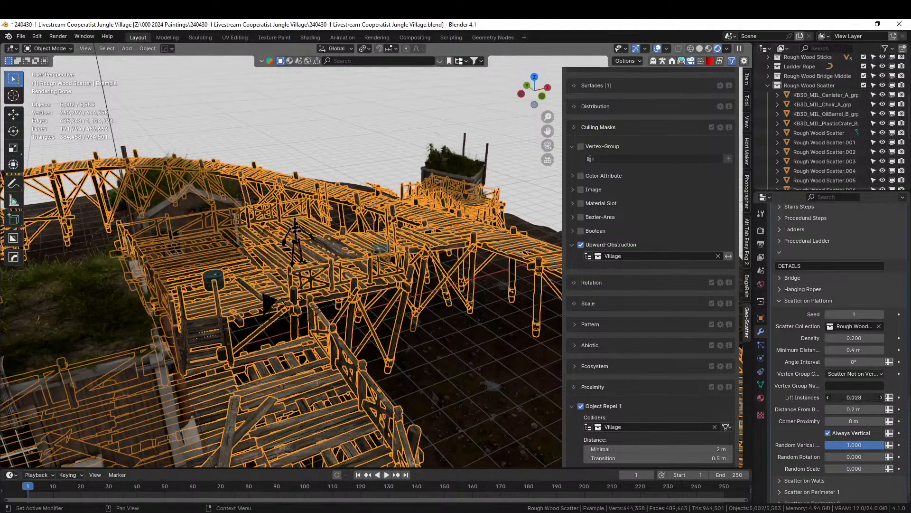
text(.1)
key(Return)
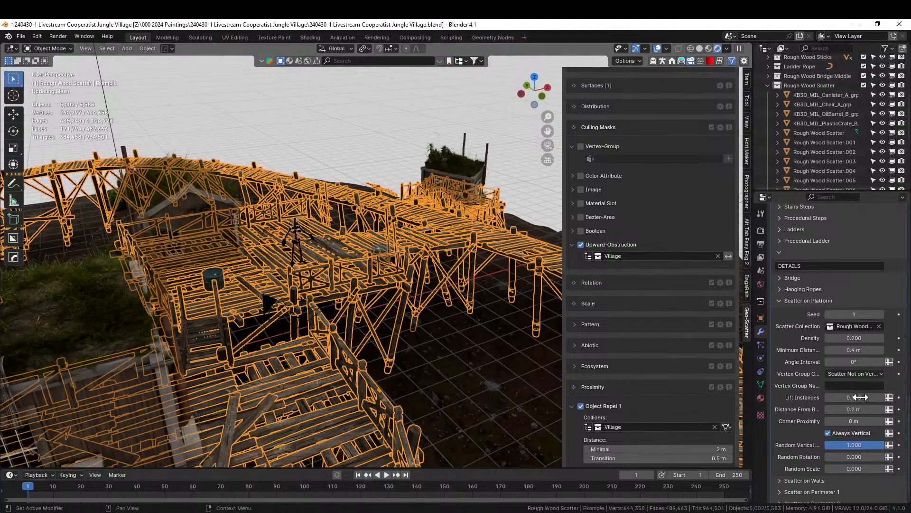
- Examine the props scattered on the platforms and the ground below the village from several angles
scroll(208, 335, up, 5)
middle_drag(208, 335, 362, 303)
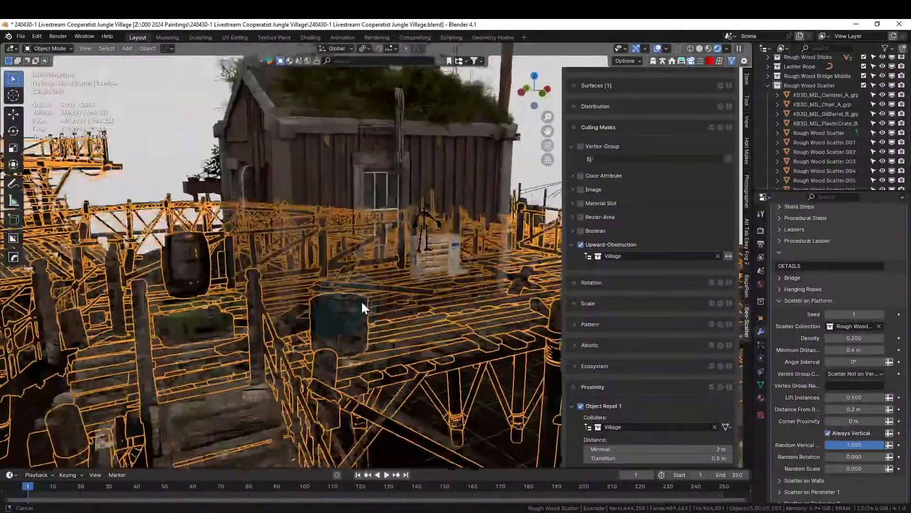
scroll(308, 303, up, 4)
middle_drag(307, 307, 208, 322)
right_click(250, 318)
scroll(208, 323, down, 5)
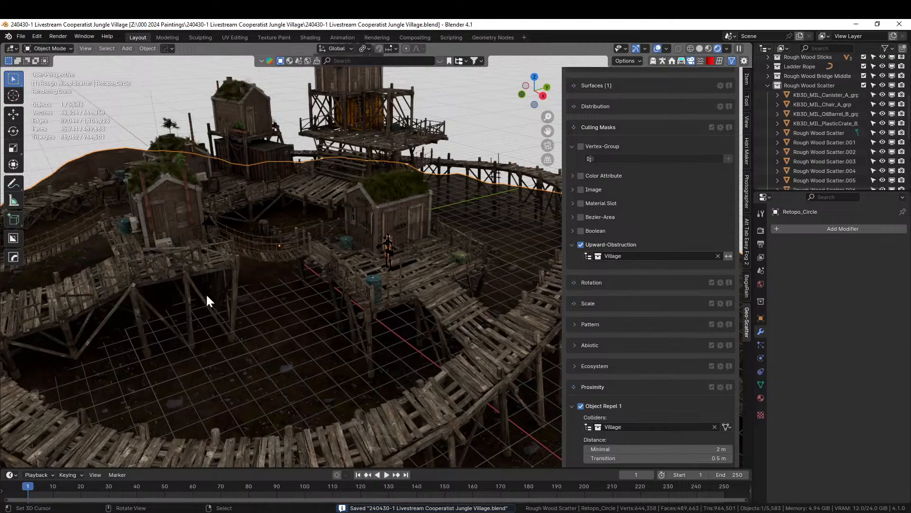
mouse_move(403, 363)
middle_down()
mouse_move(419, 372)
mouse_move(453, 364)
mouse_move(474, 344)
mouse_move(406, 365)
middle_up()
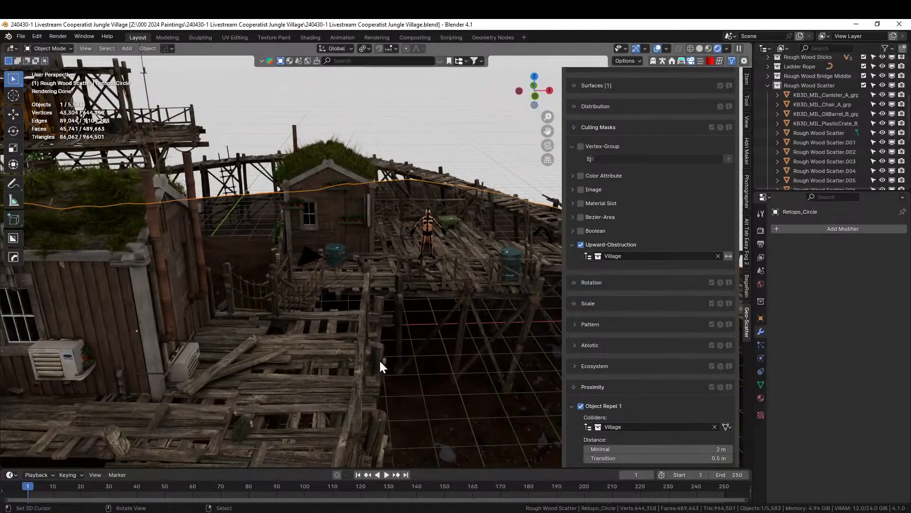
middle_drag(380, 359, 684, 310)
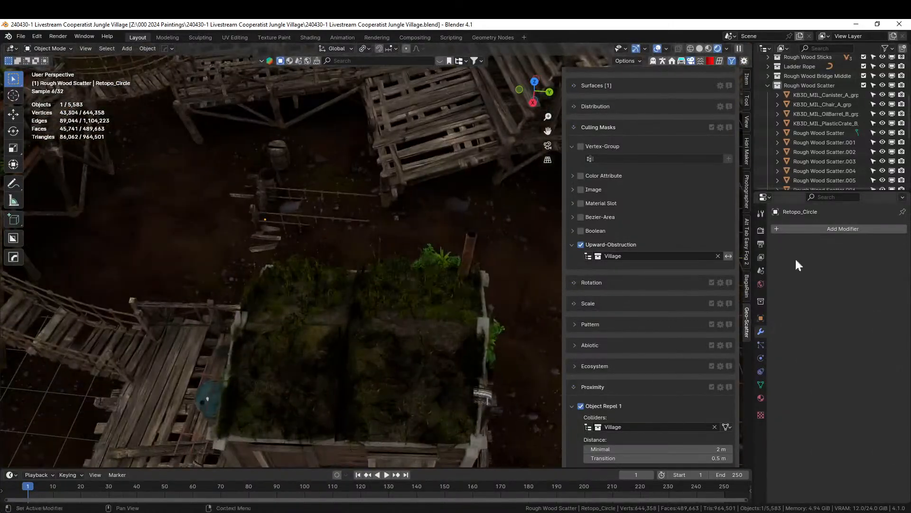
- Exclude the Rough Wood Scatter, Rough Wood Bridge Middle, Ladder Rope and Rough Wood Sticks collections from the view layer
click(767, 85)
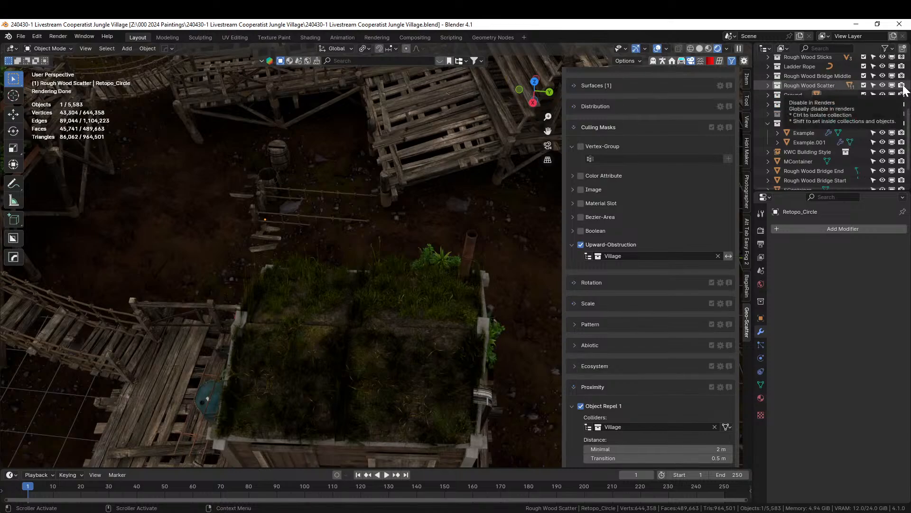
click(863, 85)
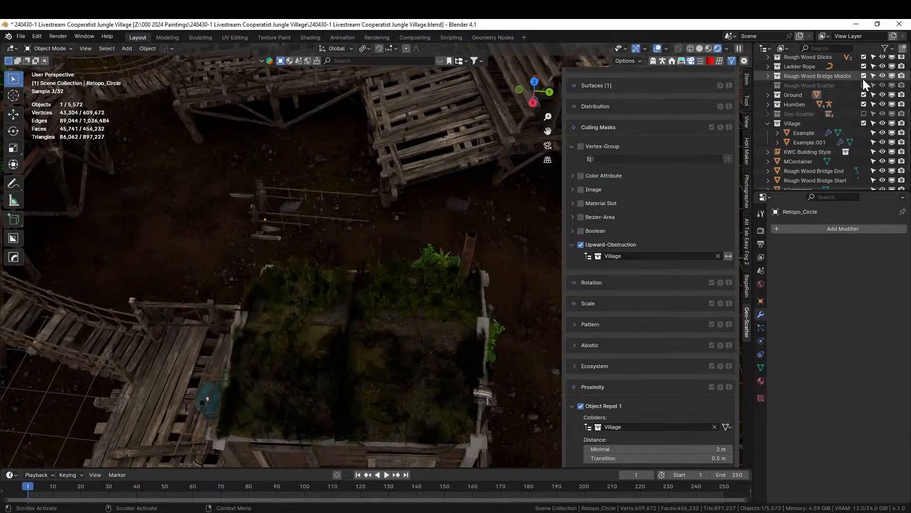
click(864, 75)
click(864, 67)
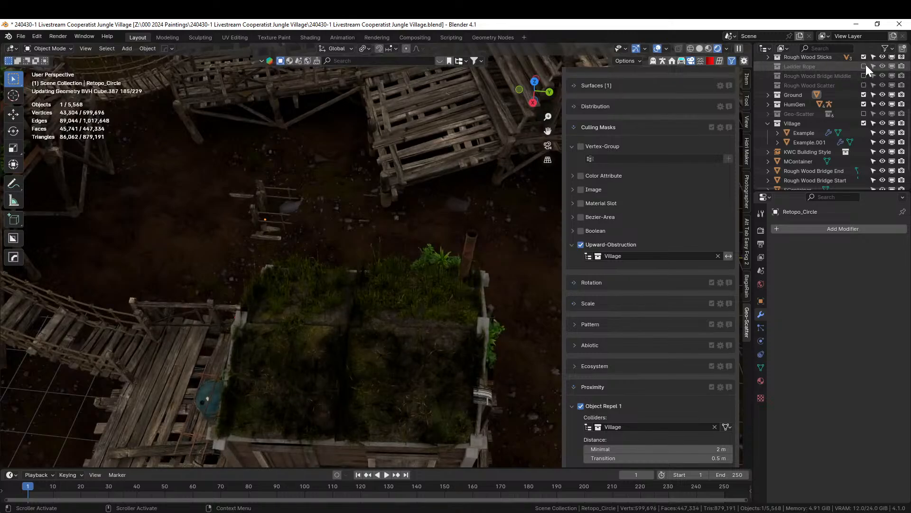
click(865, 57)
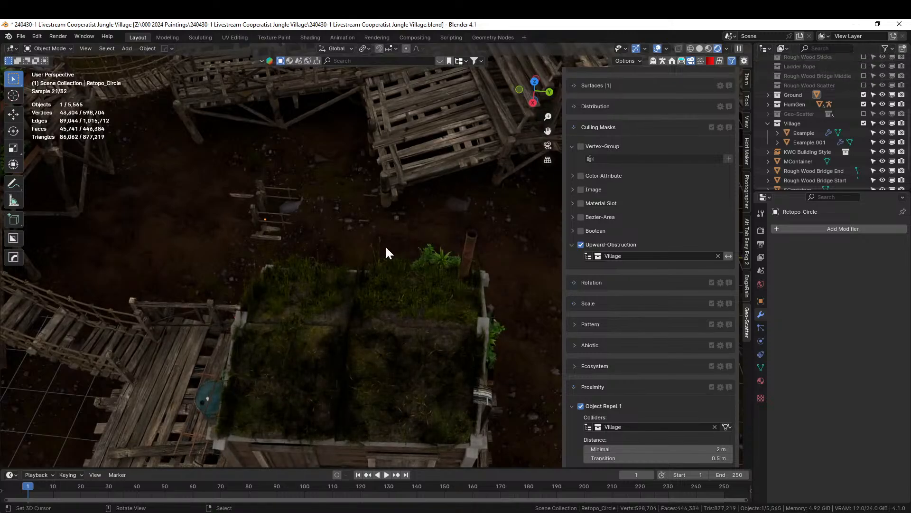
- Exclude the Rough Wood Posts, Log Rope, Rough Wood Logs, Terrain2, Beams Rope, Rough Wood Beams and Rough Wood Planks collections from the view layer
shift+middle_drag(386, 255, 369, 340)
scroll(807, 111, up, 5)
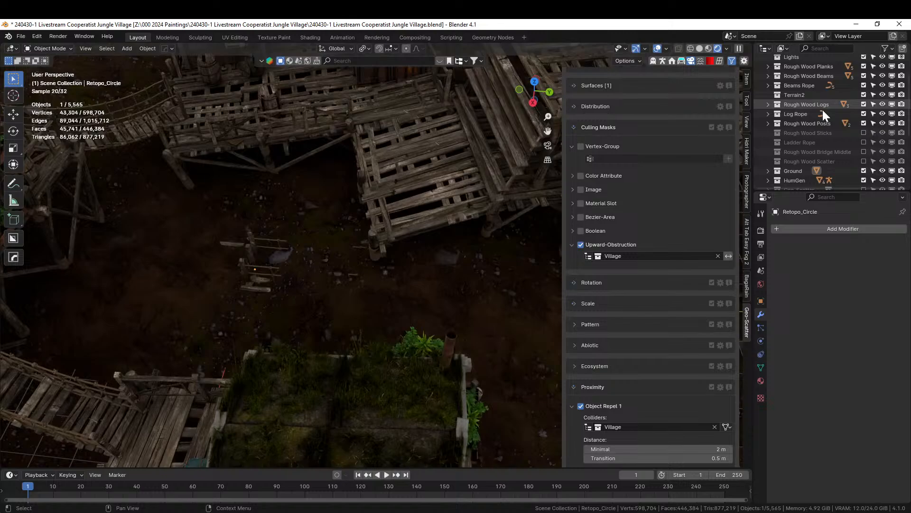
click(864, 123)
click(863, 113)
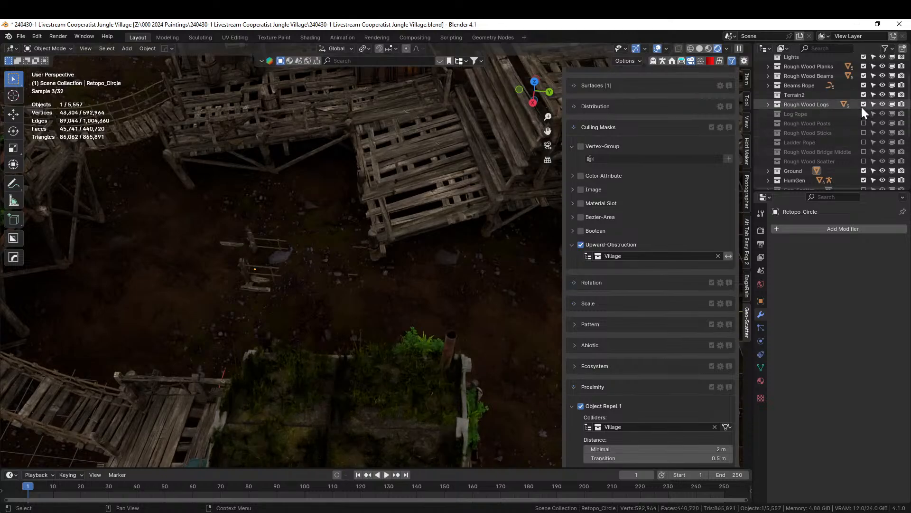
click(864, 104)
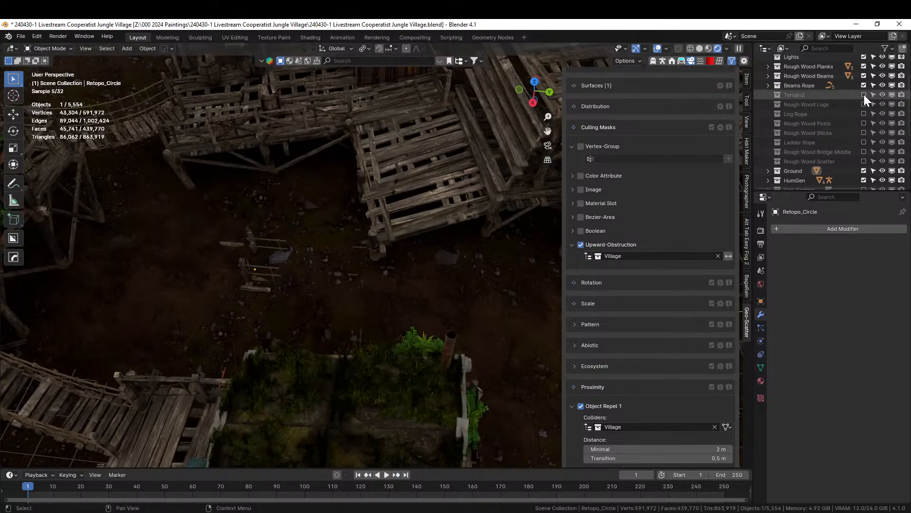
drag(864, 95, 862, 65)
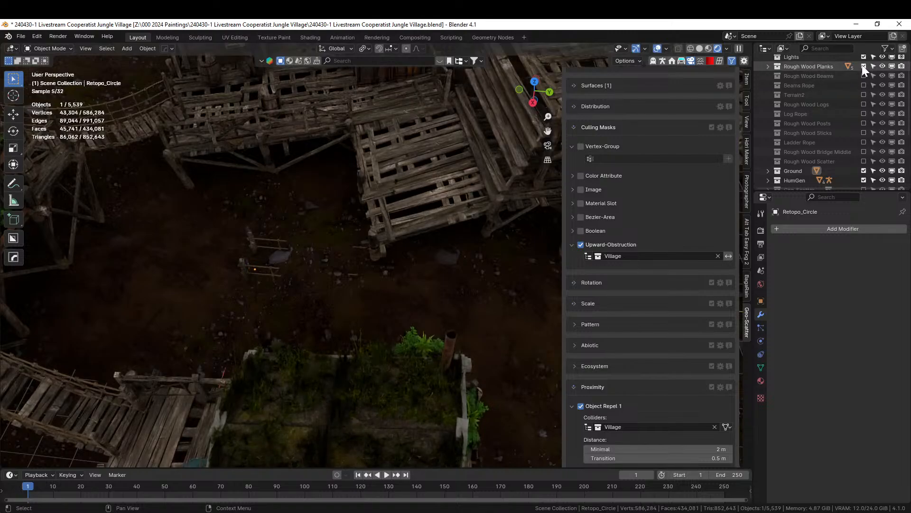
- Disable Rough Wood Bridge End and Rough Wood Bridge Start in renders and hide both in the viewport
middle_drag(311, 324, 327, 314)
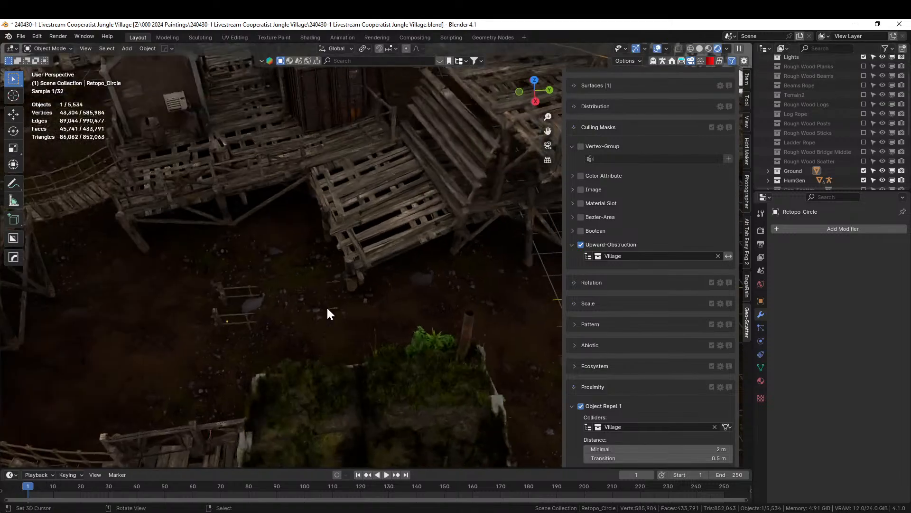
click(228, 317)
scroll(864, 112, down, 5)
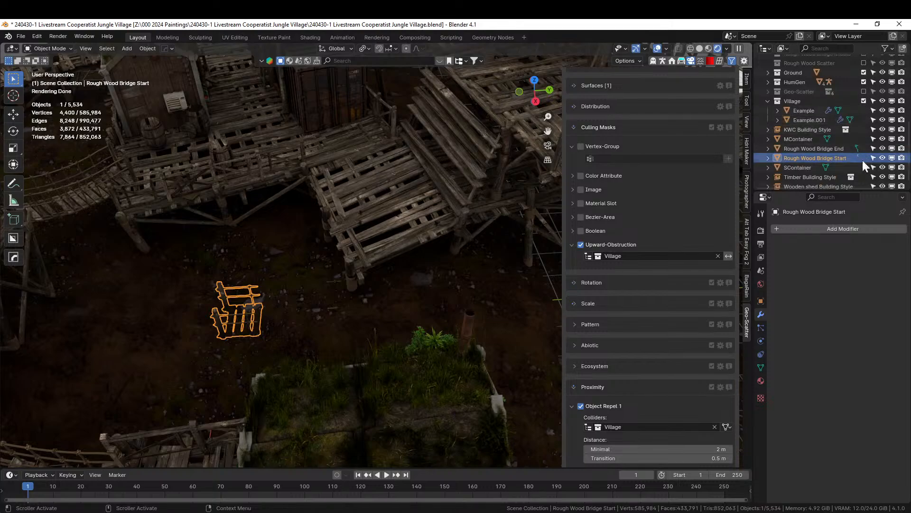
click(902, 150)
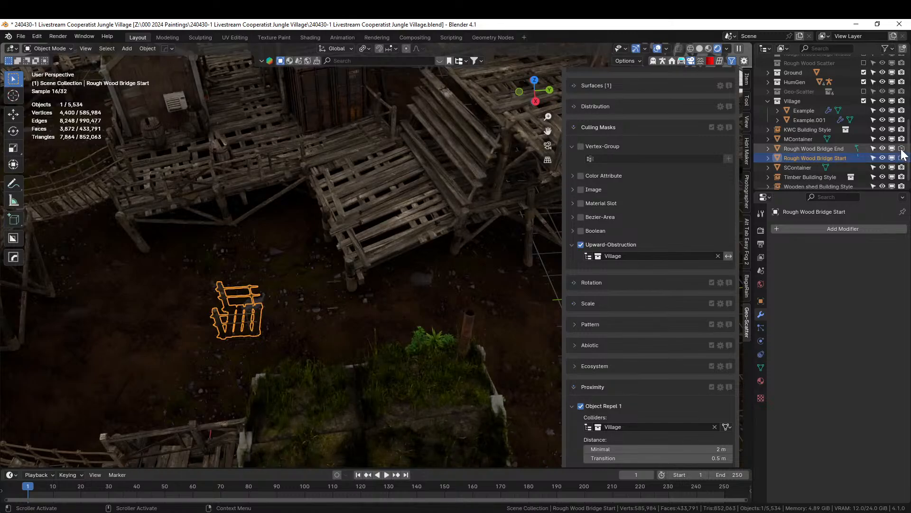
click(901, 157)
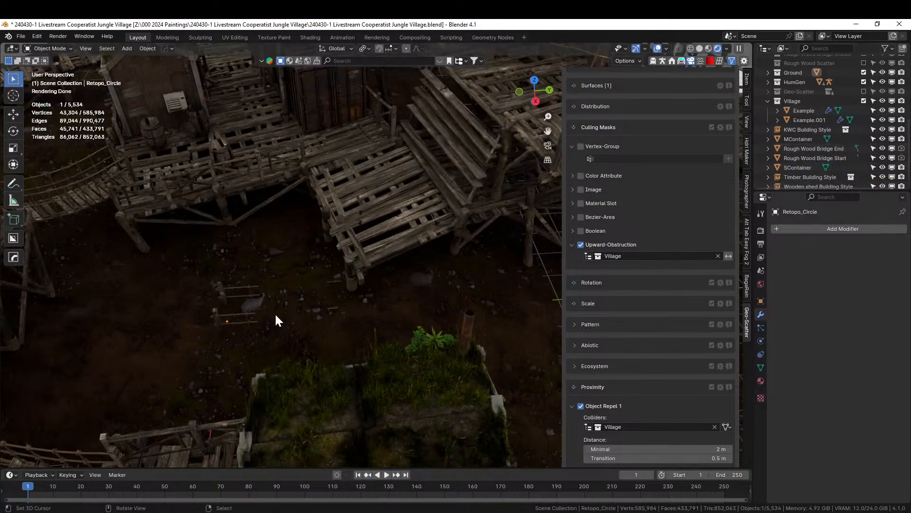
click(883, 157)
click(882, 149)
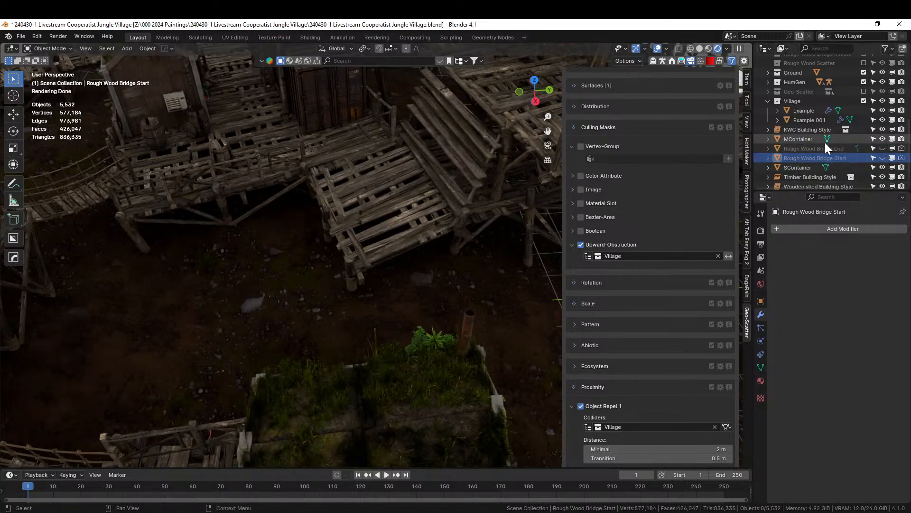
- Identify the MContainer object in the scene, and hide Timber Building Style and Wooden shed Building Style in the viewport
click(799, 138)
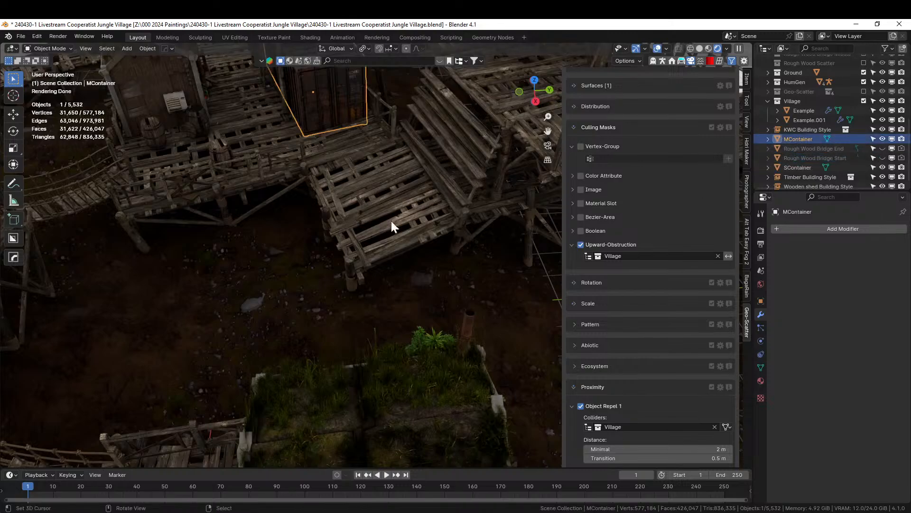
scroll(821, 164, up, 1)
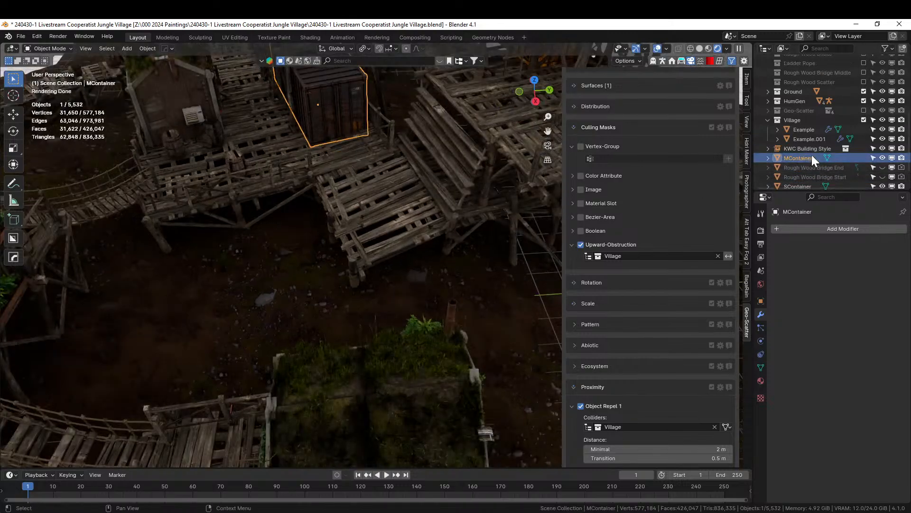
scroll(812, 154, down, 1)
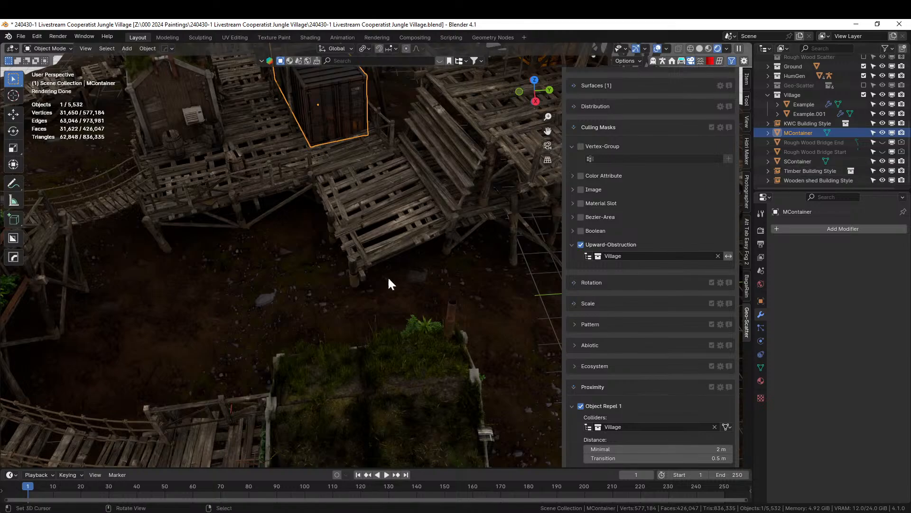
middle_drag(387, 275, 344, 253)
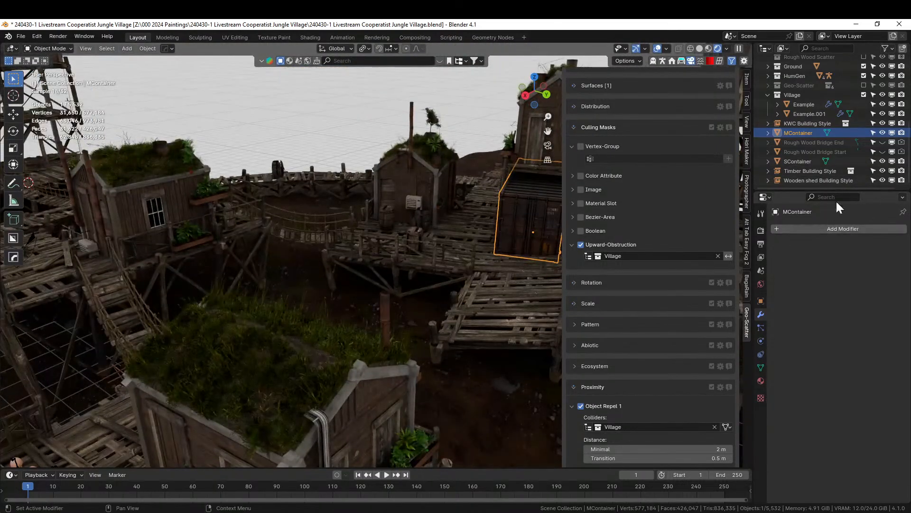
click(883, 171)
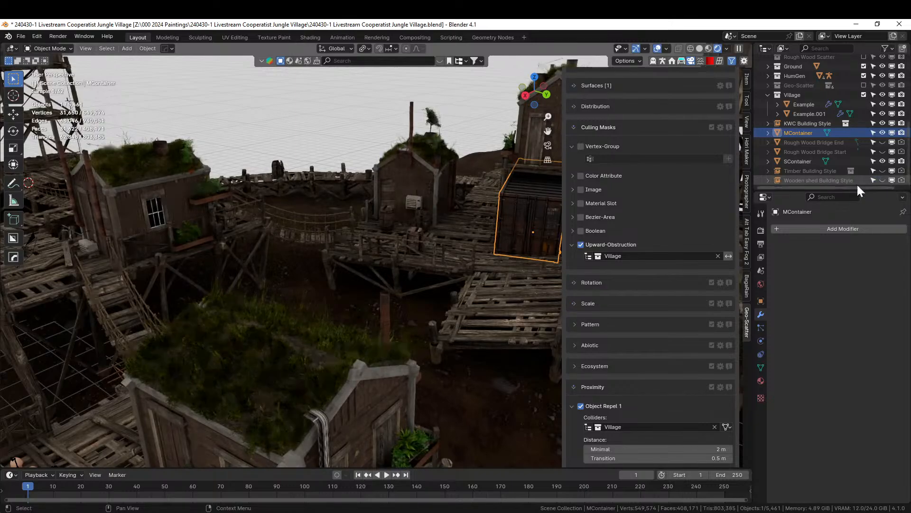
- Examine the whole village layout and the open ground between its platforms from afar and close up
scroll(274, 293, down, 6)
scroll(275, 294, down, 2)
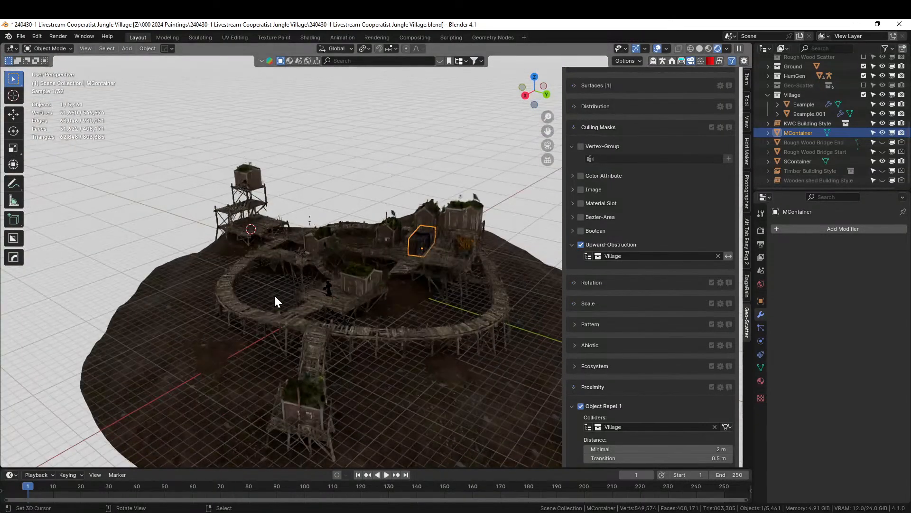
middle_drag(274, 295, 288, 273)
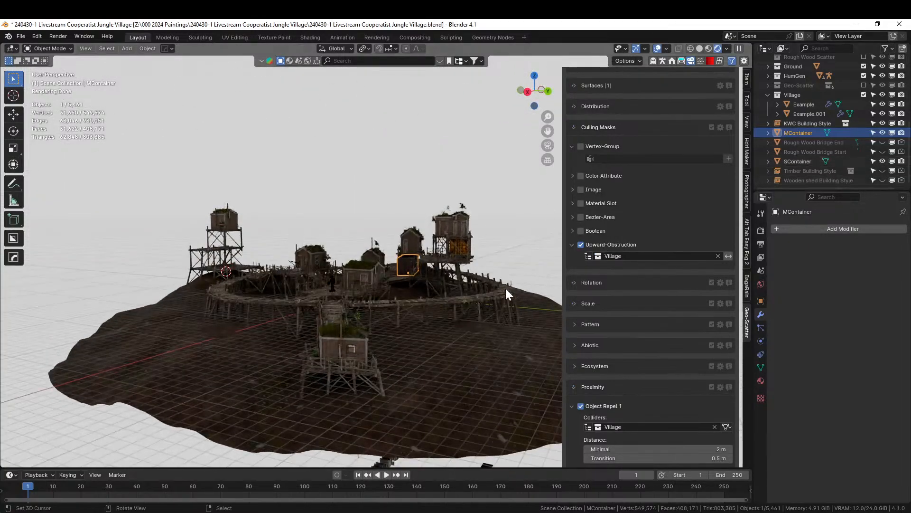
scroll(394, 341, up, 5)
middle_drag(391, 340, 534, 380)
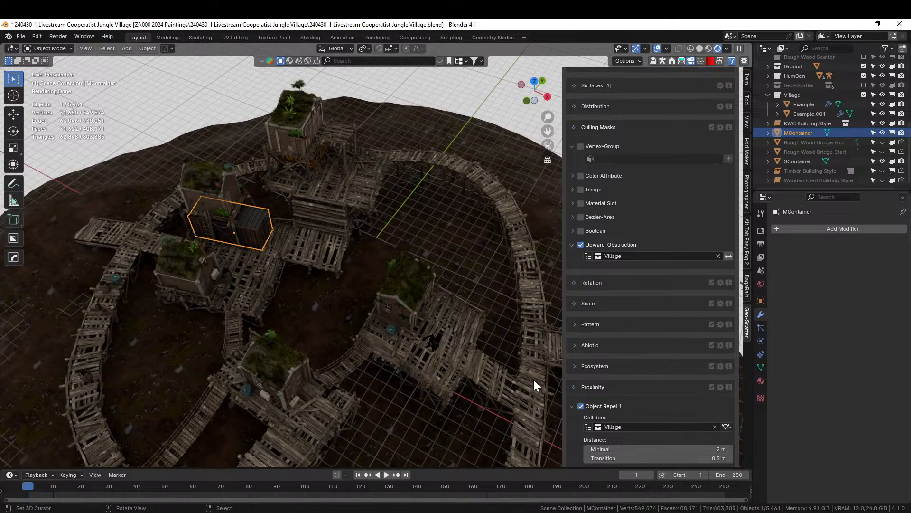
scroll(500, 351, up, 3)
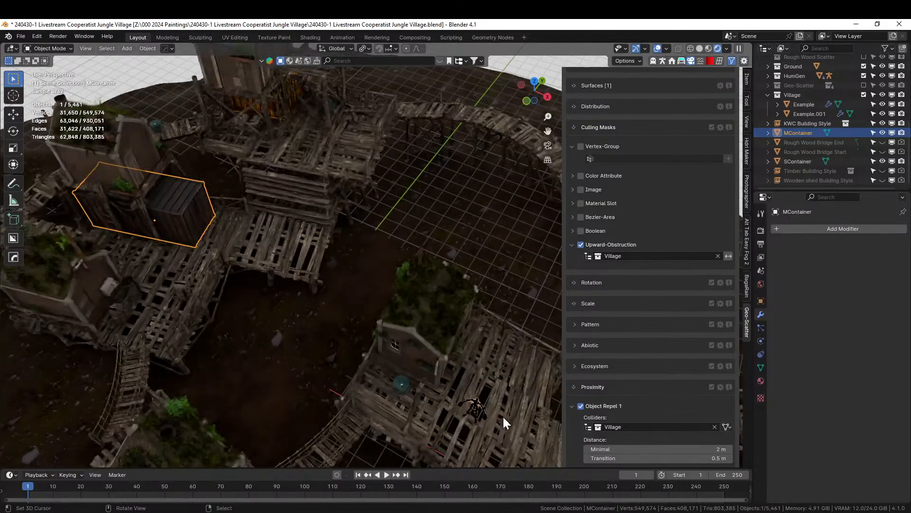
middle_drag(503, 415, 375, 365)
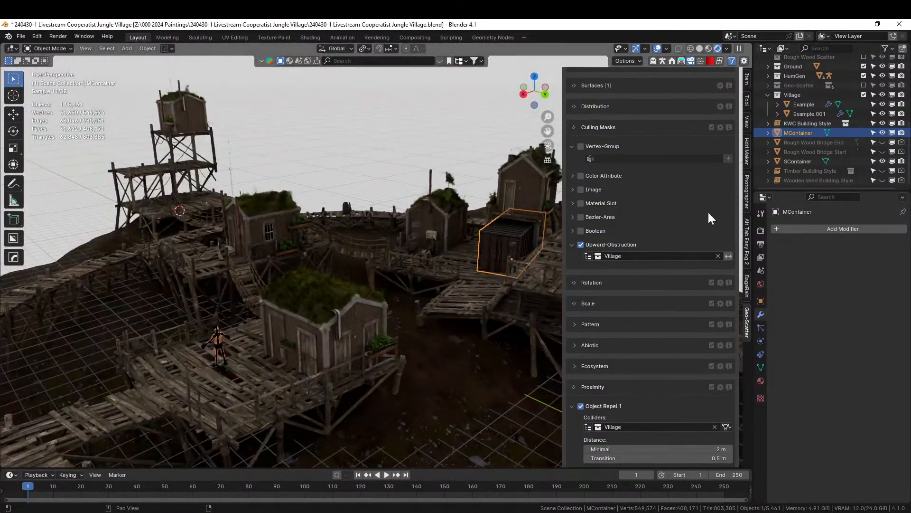
- With the viewport in solid shading, add a cylinder to the Village collection on the open ground between the platforms
click(798, 95)
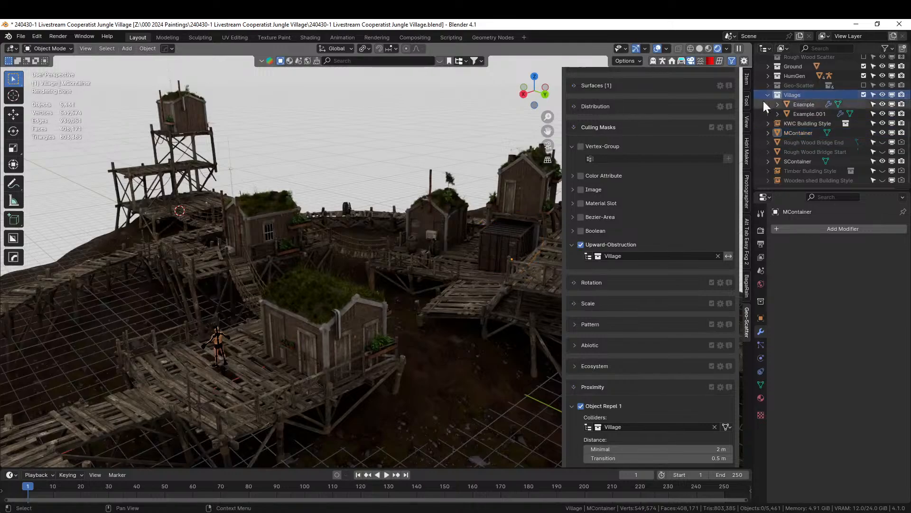
middle_drag(364, 261, 222, 302)
scroll(355, 291, up, 2)
scroll(397, 358, up, 2)
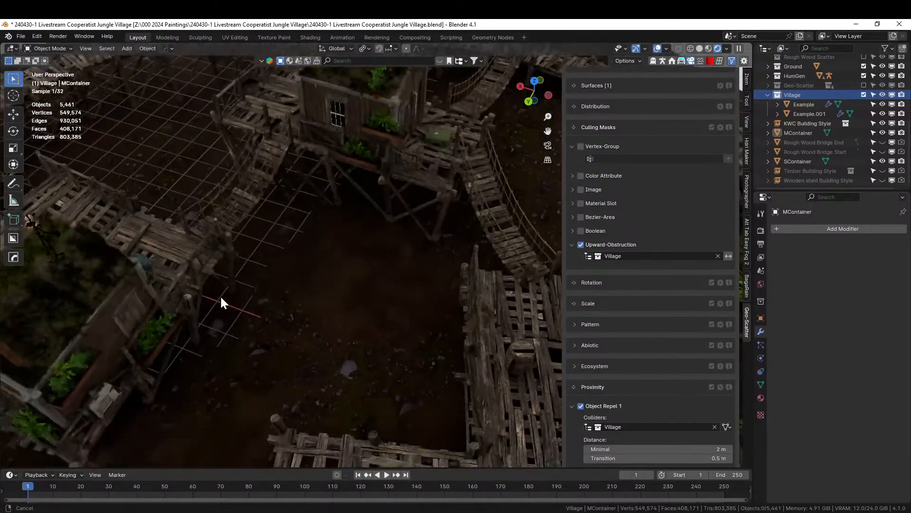
click(700, 48)
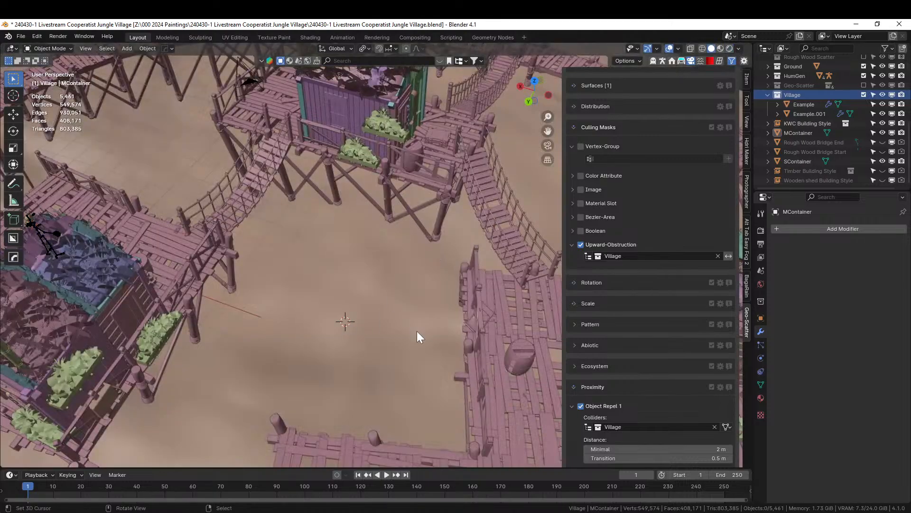
key(shift+a)
mouse_move(398, 268)
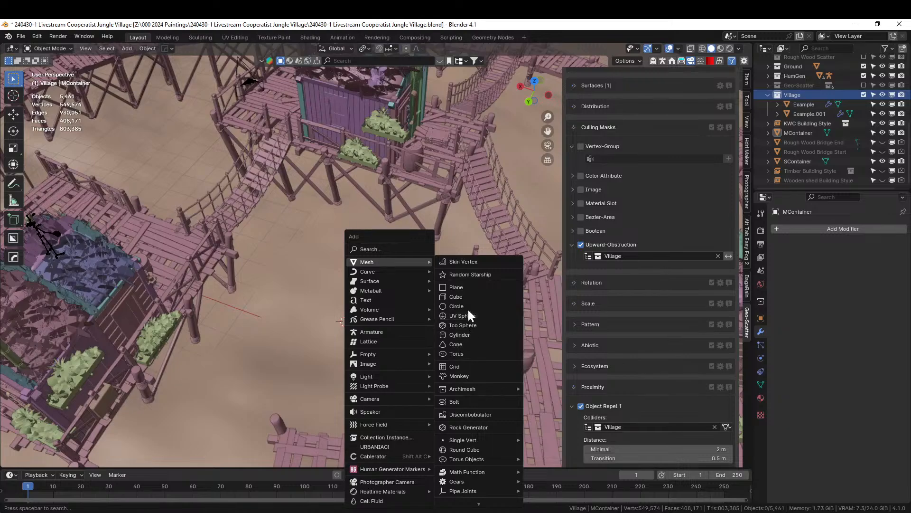
click(464, 334)
- Widen the cylinder horizontally to about 2.55 times its size, keeping its height, and raise it about 0.47 m
middle_drag(398, 321, 377, 298)
shift+middle_drag(344, 364, 387, 304)
key(s)
key(shift+z)
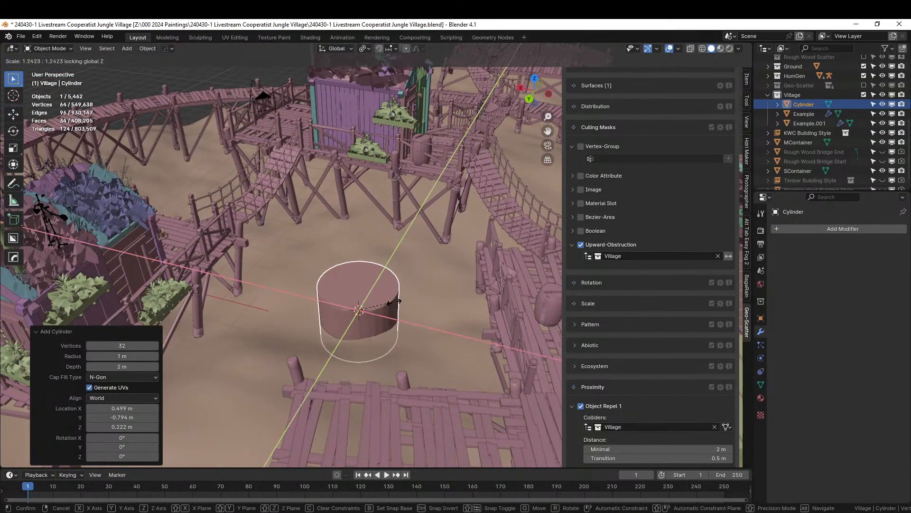
click(433, 315)
key(g)
key(z)
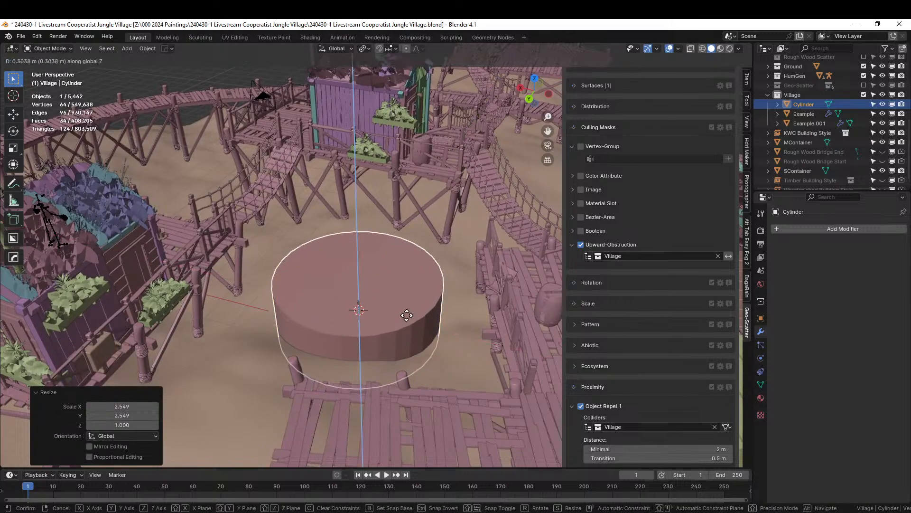
click(408, 317)
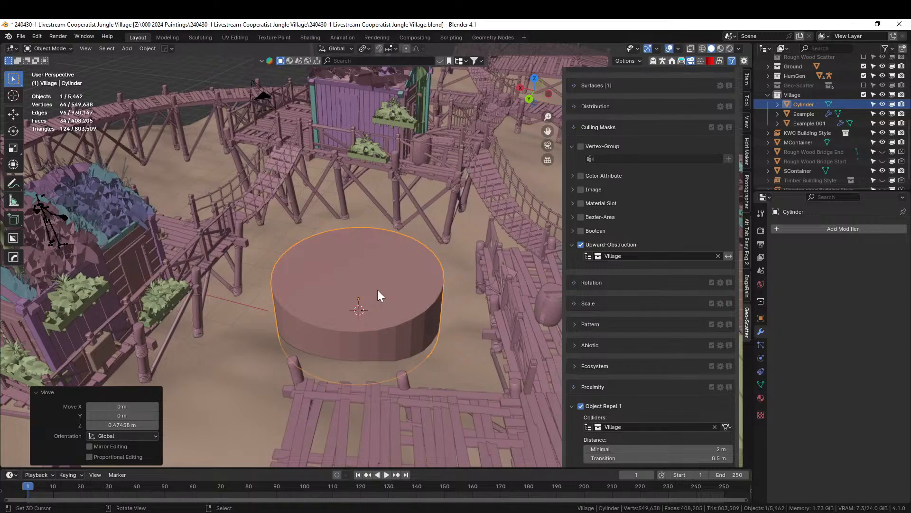
- Apply the cylinder's rotation and scale, and enter face editing on its mesh
key(ctrl+a)
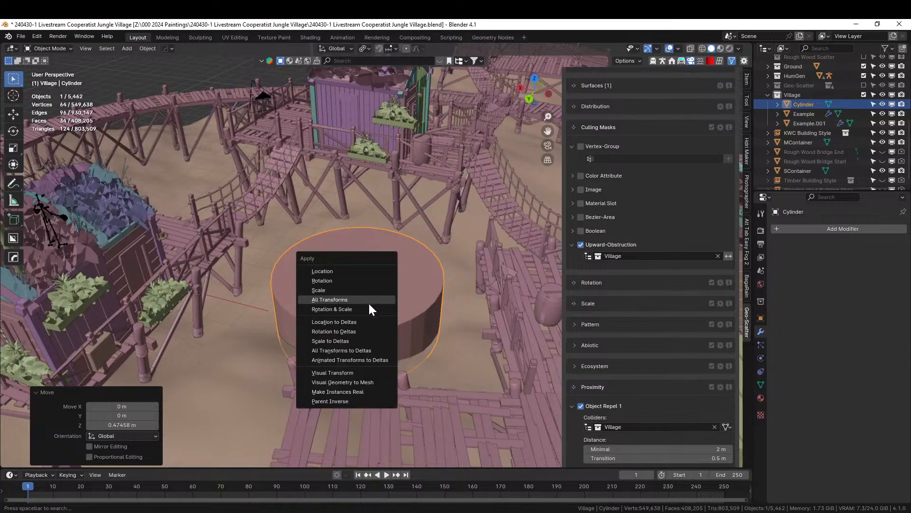
click(369, 307)
key(Tab)
key(3)
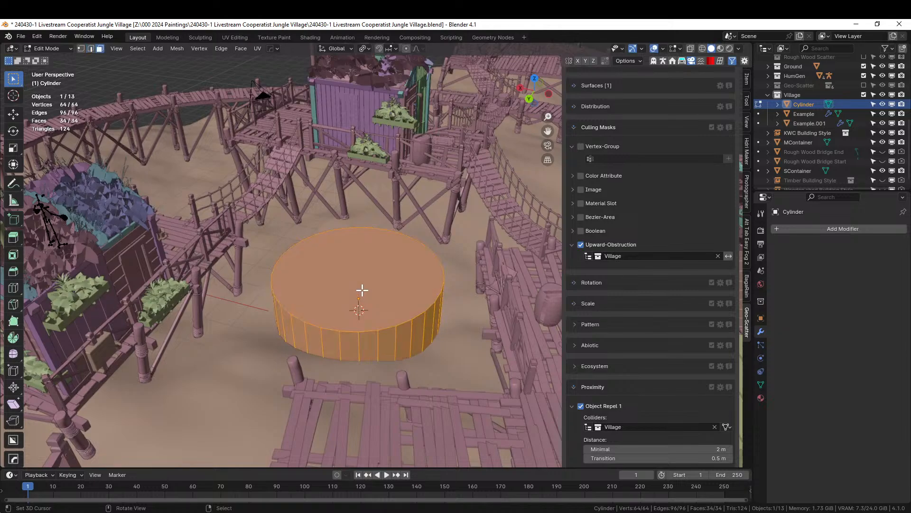
- Inset the cylinder's top face by about 0.63 m and raise it about 0.65 m to form a sloped shoulder
click(363, 284)
key(i)
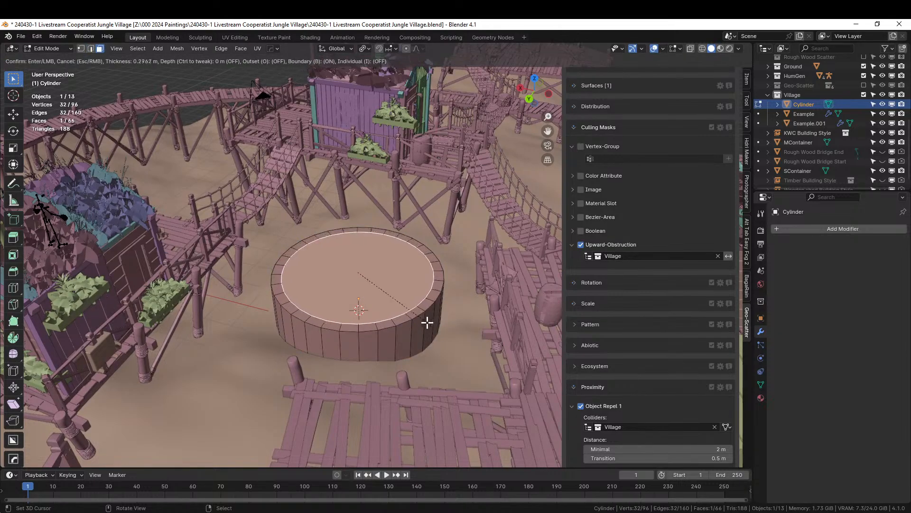
click(417, 316)
key(e)
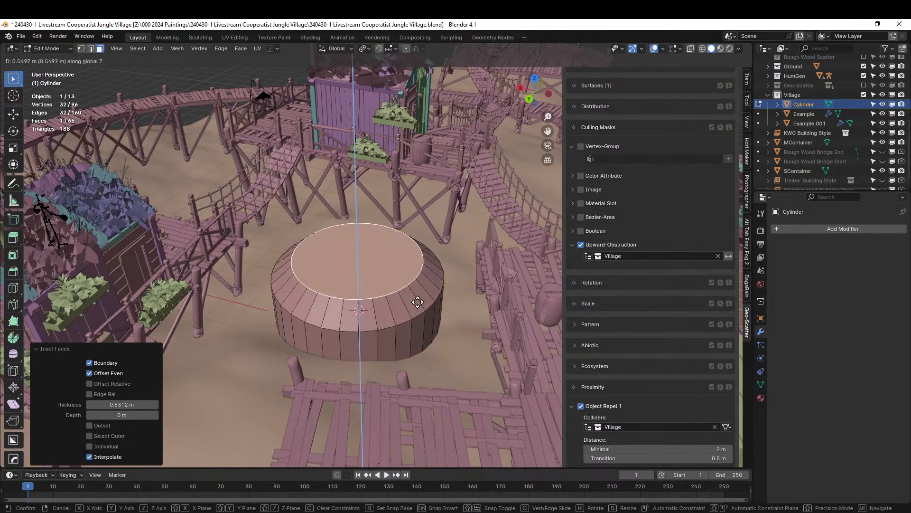
click(418, 300)
- Inset the raised top face by about 0.58 m and extrude it about 0.54 m downward into a round recess
middle_drag(418, 300, 483, 215)
scroll(429, 270, up, 3)
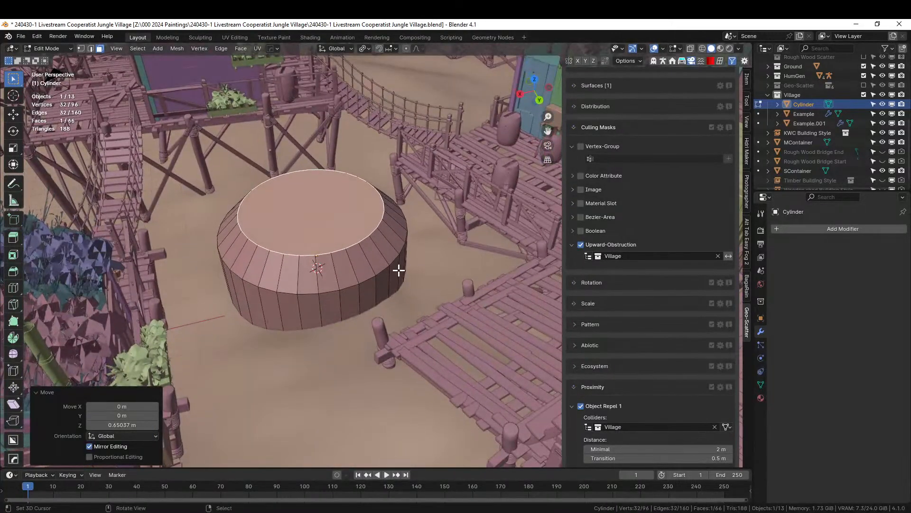
key(i)
click(377, 261)
key(e)
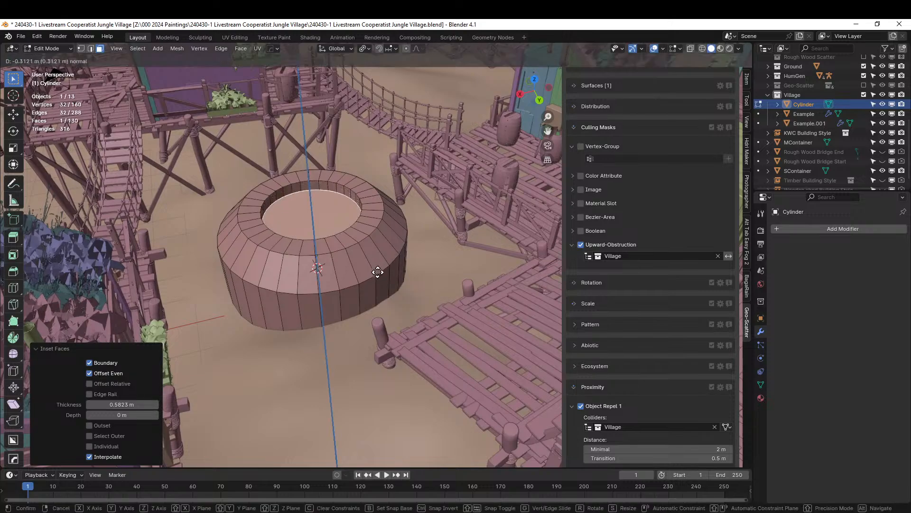
click(378, 277)
- Inset the recess floor by about 0.57 m and extrude it about 3.06 m upward as a central column
key(i)
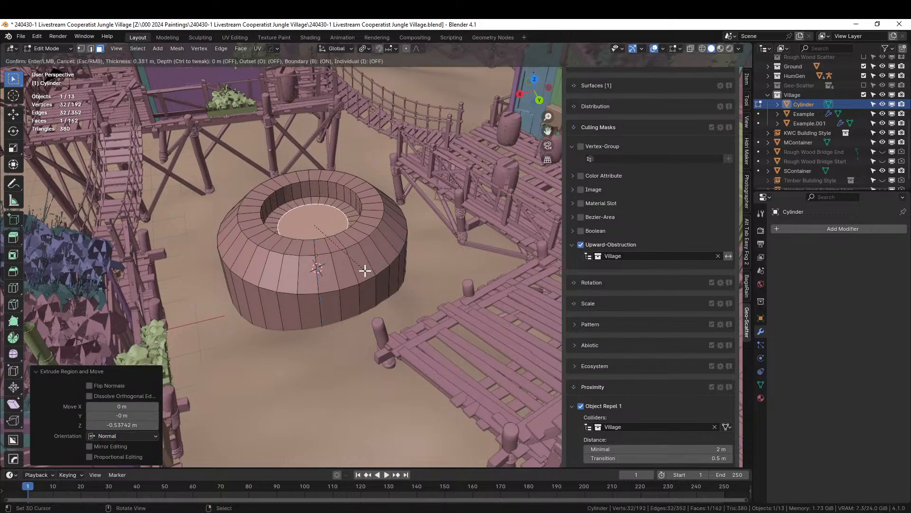
click(359, 268)
middle_drag(358, 266, 346, 279)
key(e)
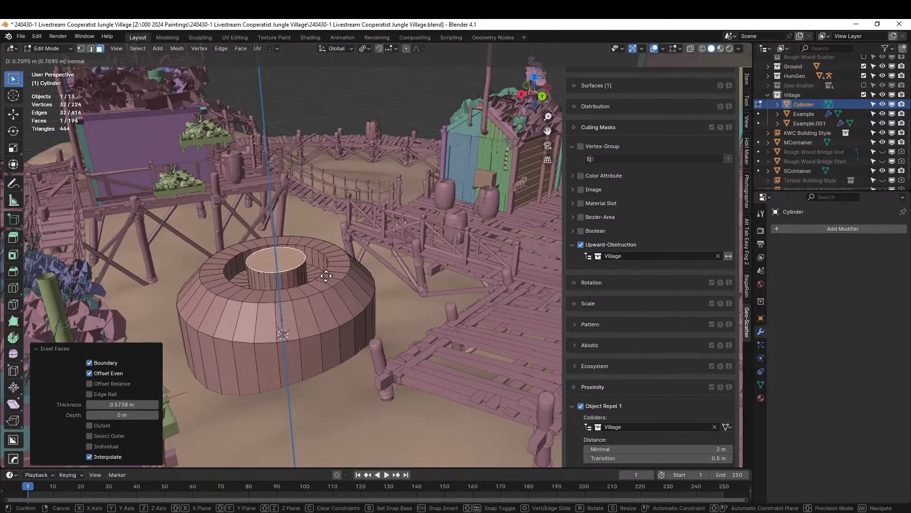
click(305, 192)
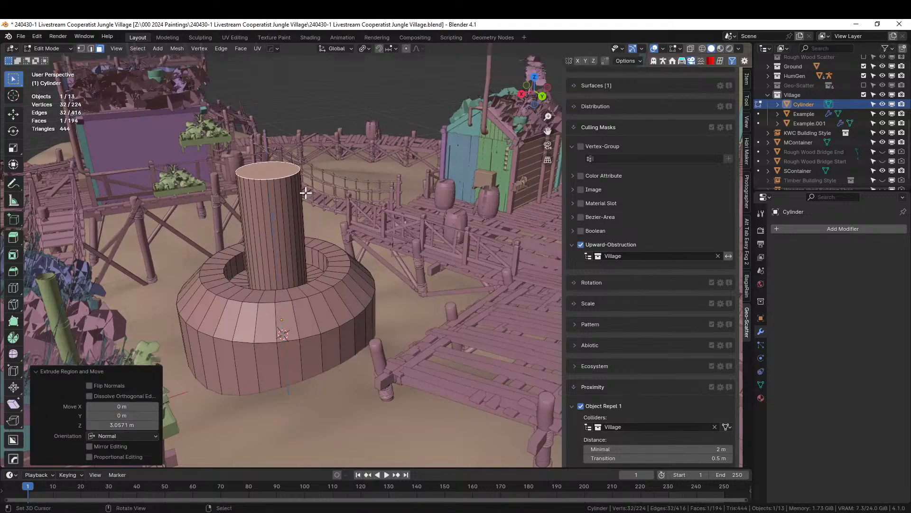
- Bevel the rim around the column's top face with a single segment
scroll(366, 170, down, 2)
middle_drag(366, 171, 414, 209)
scroll(345, 193, up, 2)
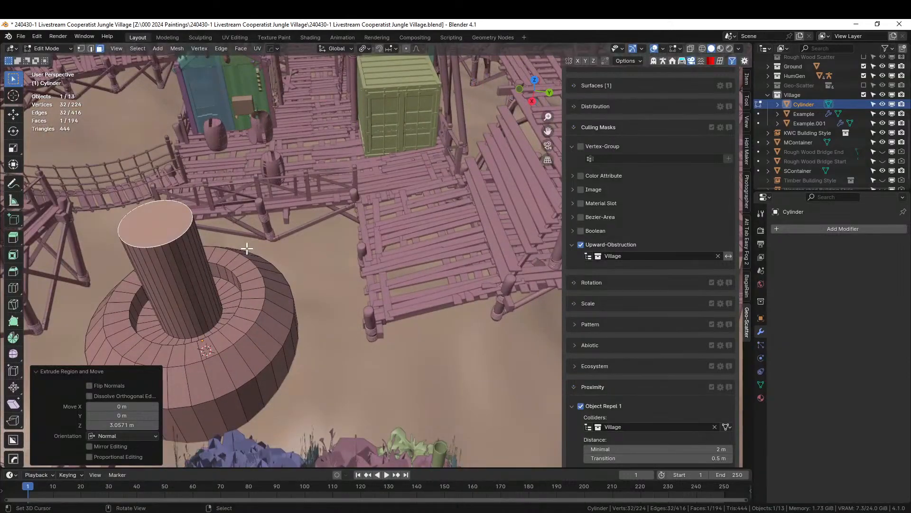
shift+middle_drag(246, 248, 316, 244)
scroll(315, 244, up, 2)
shift+middle_drag(356, 221, 411, 215)
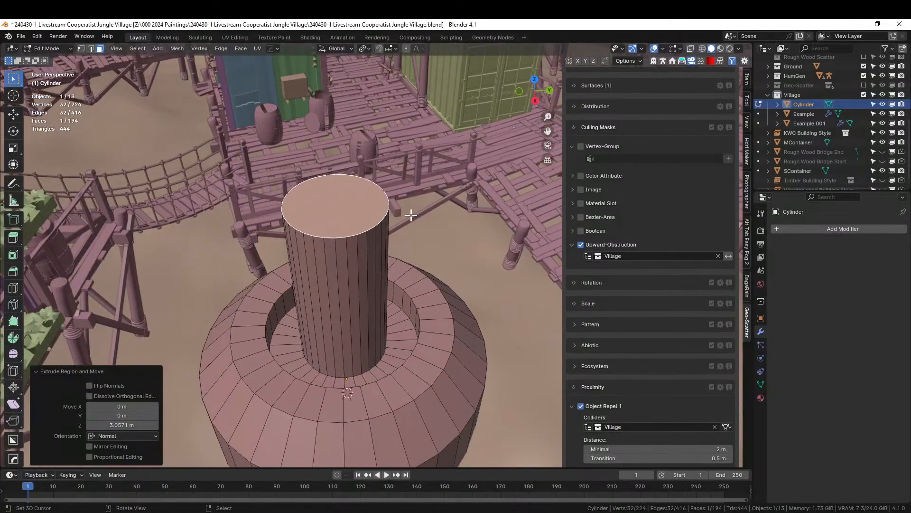
key(ctrl+b)
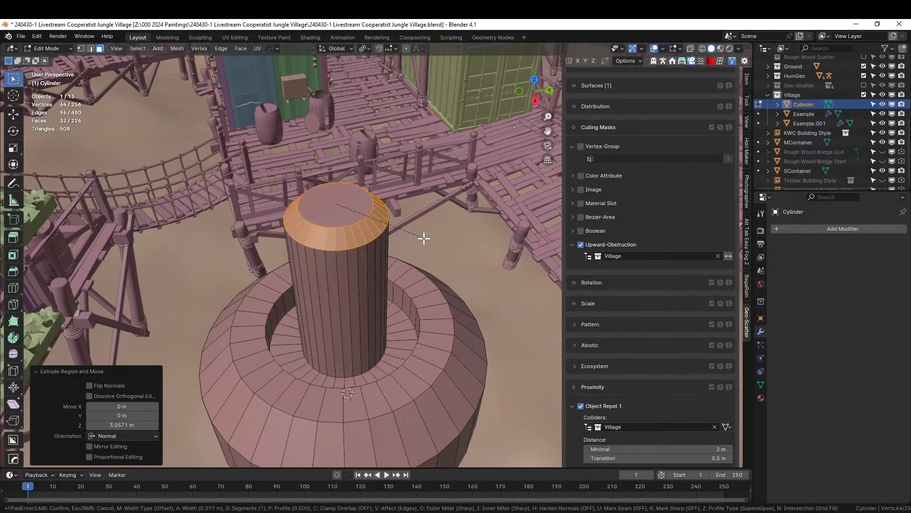
click(425, 237)
- Inset the column's top face slightly and extrude it upward in two sections of about 0.43 m and 1.56 m
middle_drag(425, 238, 309, 233)
click(310, 232)
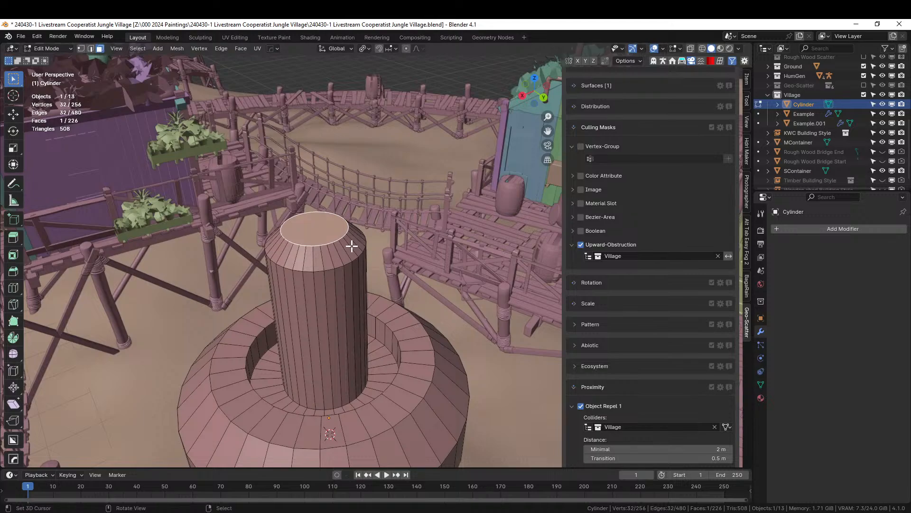
key(e)
click(342, 217)
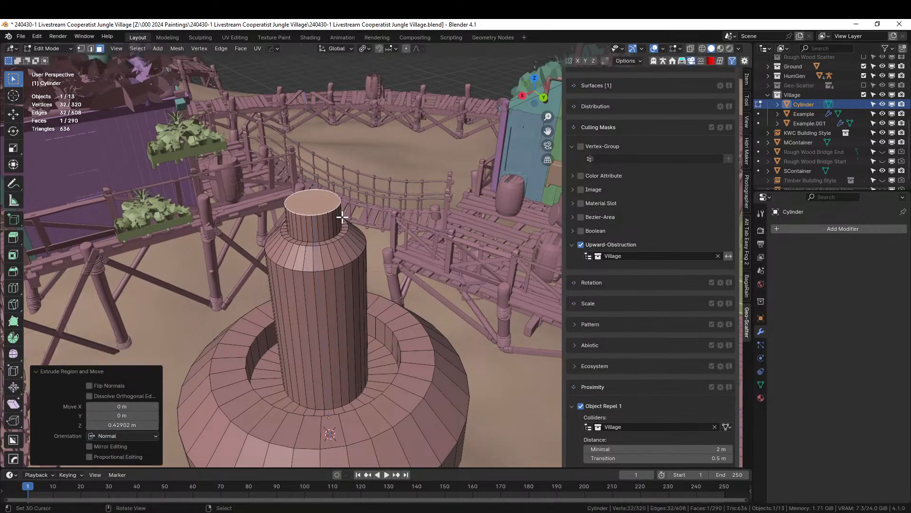
key(e)
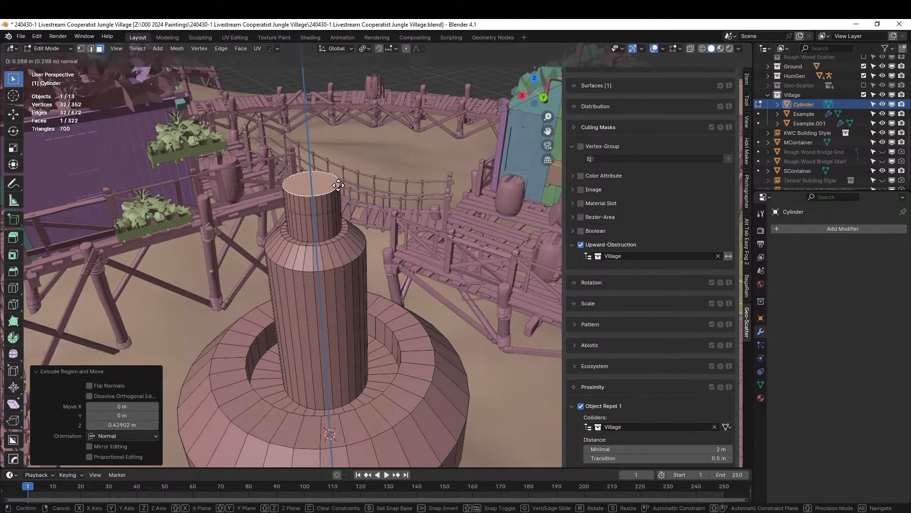
click(332, 101)
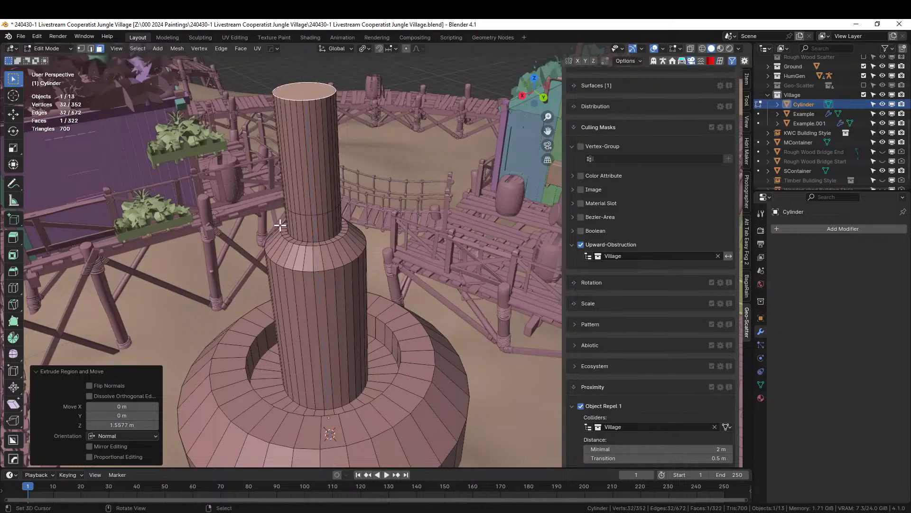
- Bevel the edge loop between the two upper sections by about 0.11 m and extrude the resulting band inward about 0.07 m along normals
click(311, 216)
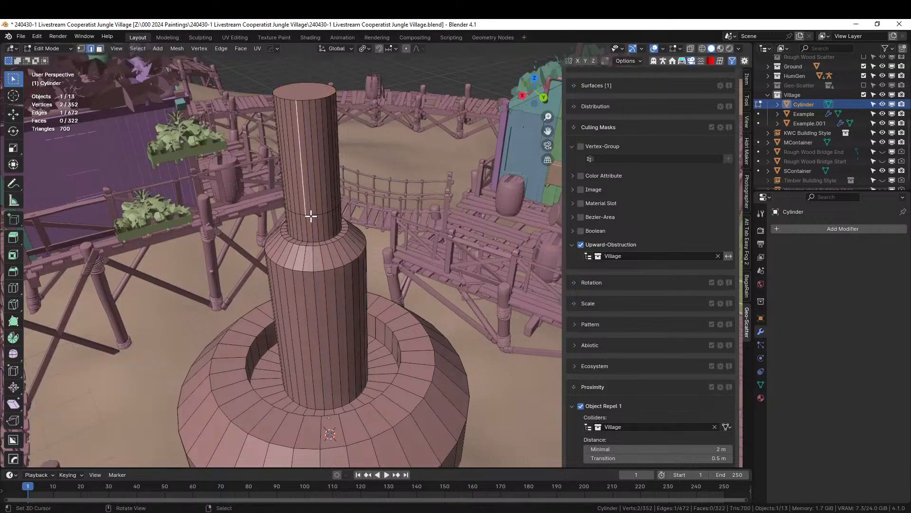
key(ctrl+b)
click(359, 234)
key(alt+e)
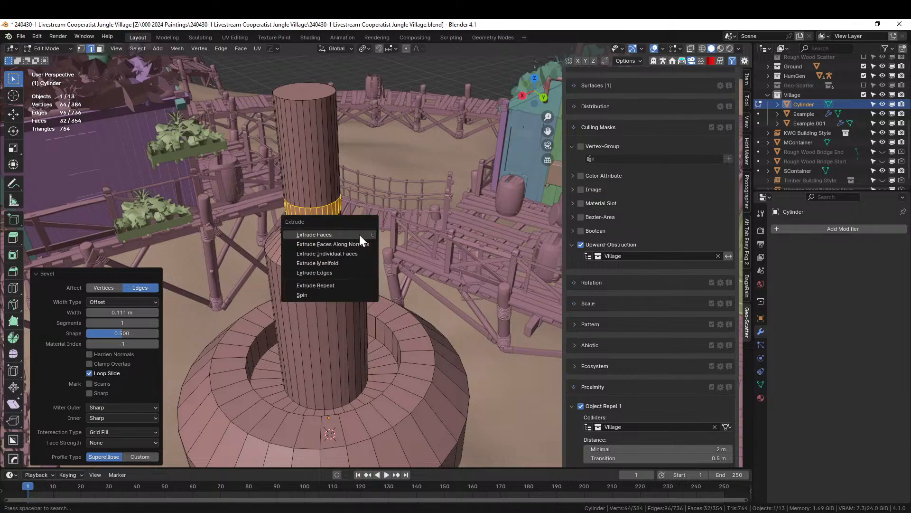
click(362, 245)
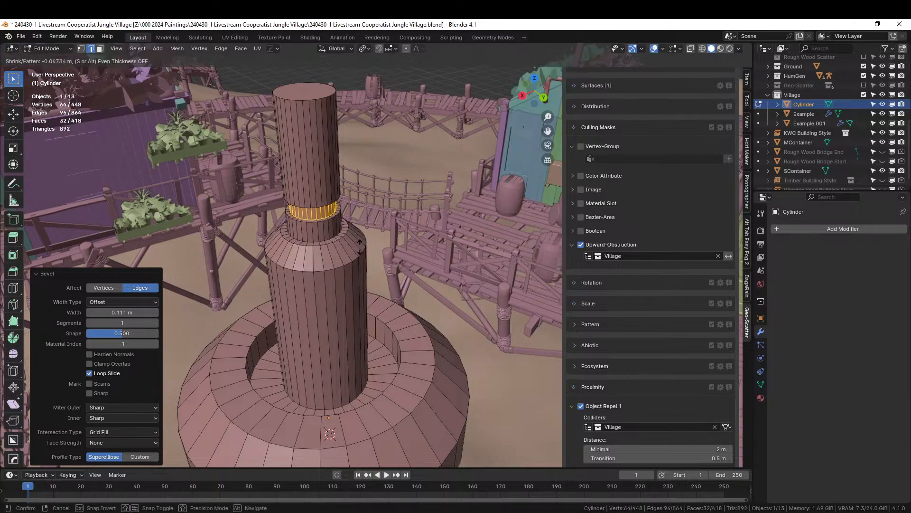
click(361, 248)
- Select the face loops of the main column and of the base's rim, slope and outer wall
middle_drag(360, 248, 371, 295)
key(Tab)
scroll(458, 283, up, 3)
key(Tab)
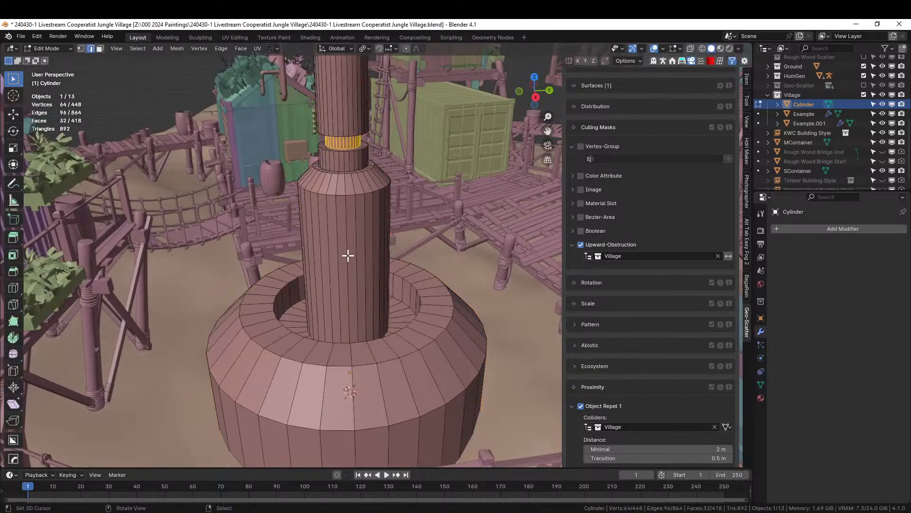
key(3)
alt+click(348, 256)
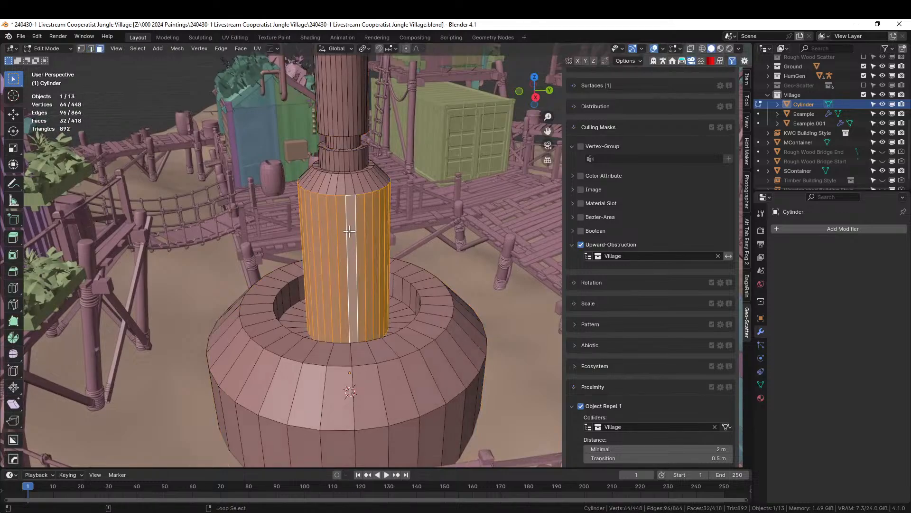
alt+shift+click(324, 404)
alt+shift+click(331, 356)
alt+shift+click(333, 441)
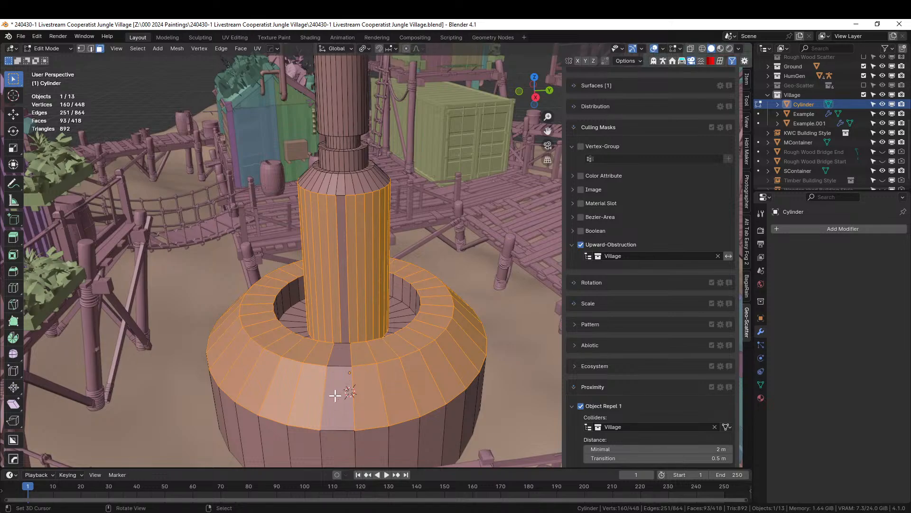
key(ctrl+z)
alt+shift+click(321, 447)
- Add the column's bevelled shoulder, upper section and short neck below the groove to the face selection
shift+middle_drag(357, 301, 353, 396)
alt+shift+click(332, 335)
alt+shift+click(343, 260)
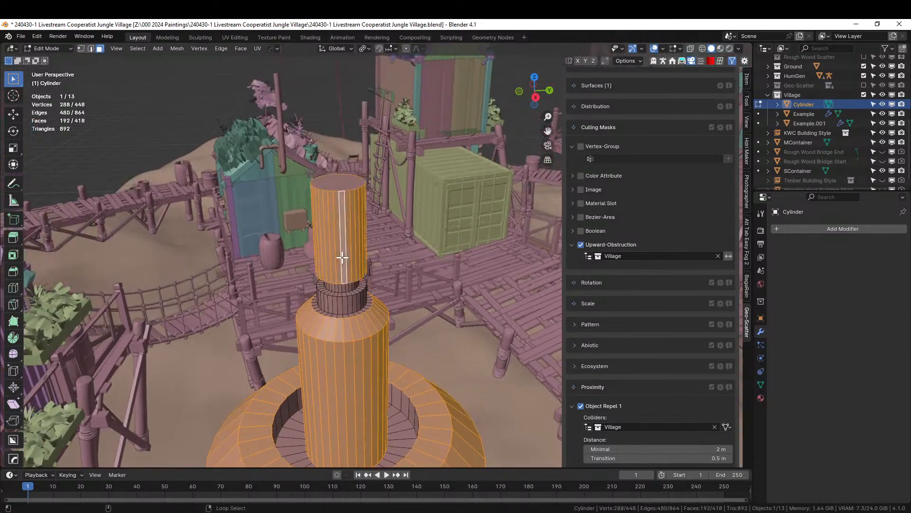
middle_drag(346, 256, 347, 265)
alt+shift+click(346, 276)
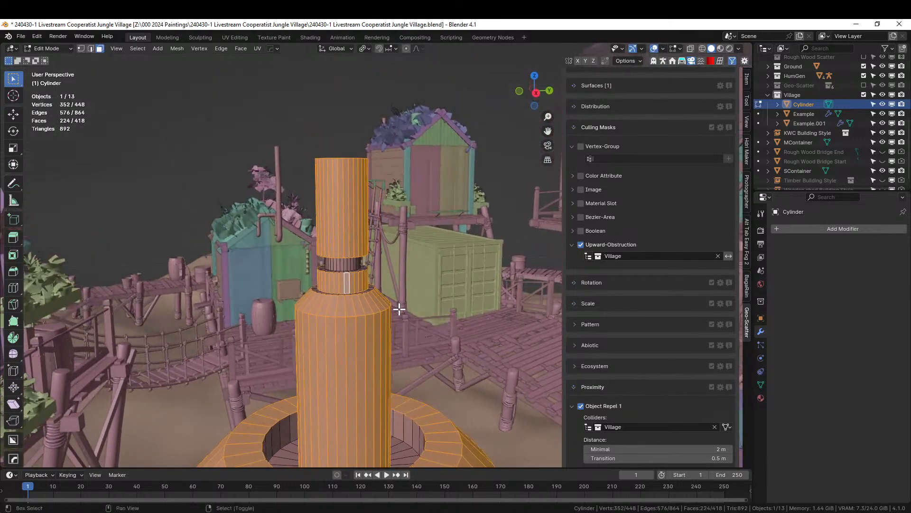
- Try generating Random Panels on the selected faces from Object Mode, using the Square solver
middle_drag(399, 309, 346, 434)
key(Tab)
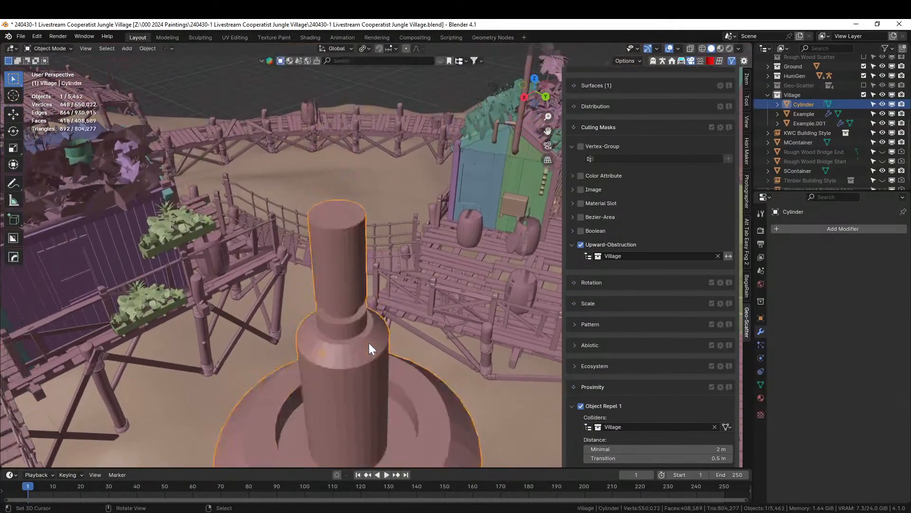
key(shift+v)
click(375, 347)
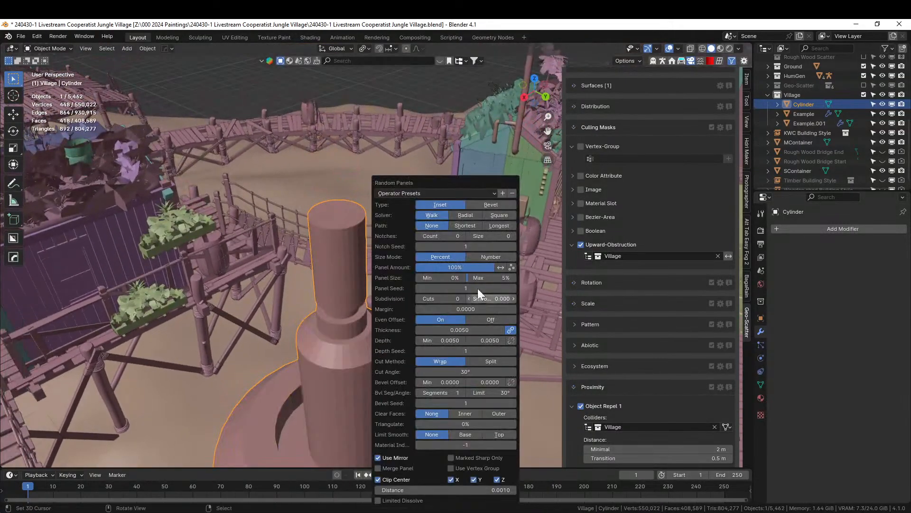
click(502, 217)
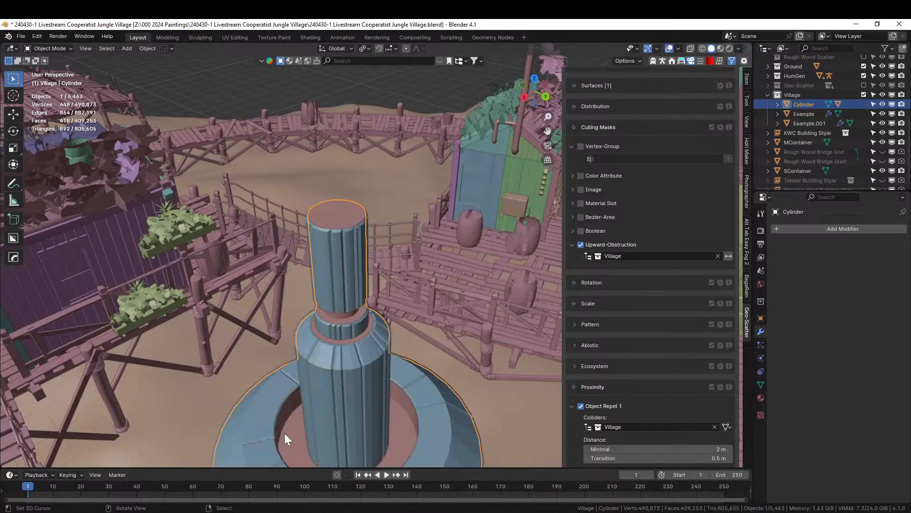
- Set the Random Panels subdivision to 1 cut and inspect the panelling on the column and base
middle_drag(284, 433, 364, 332)
key(F9)
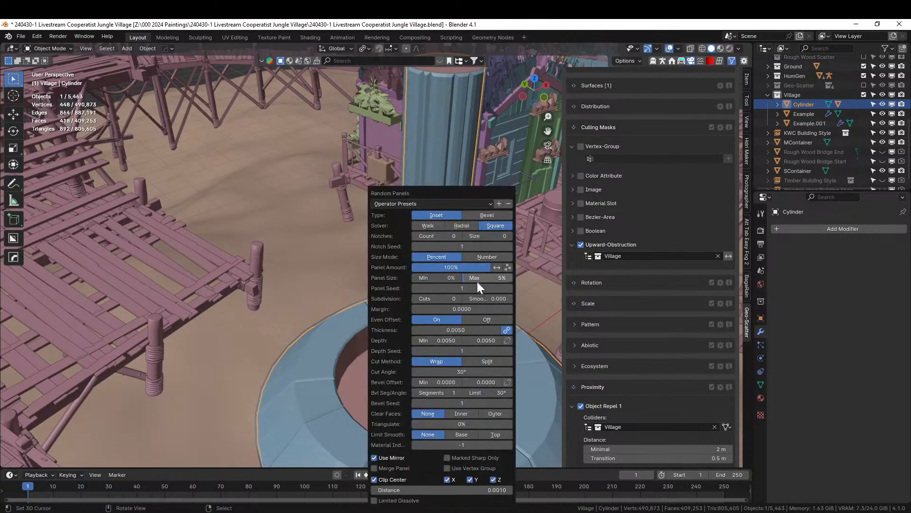
click(459, 299)
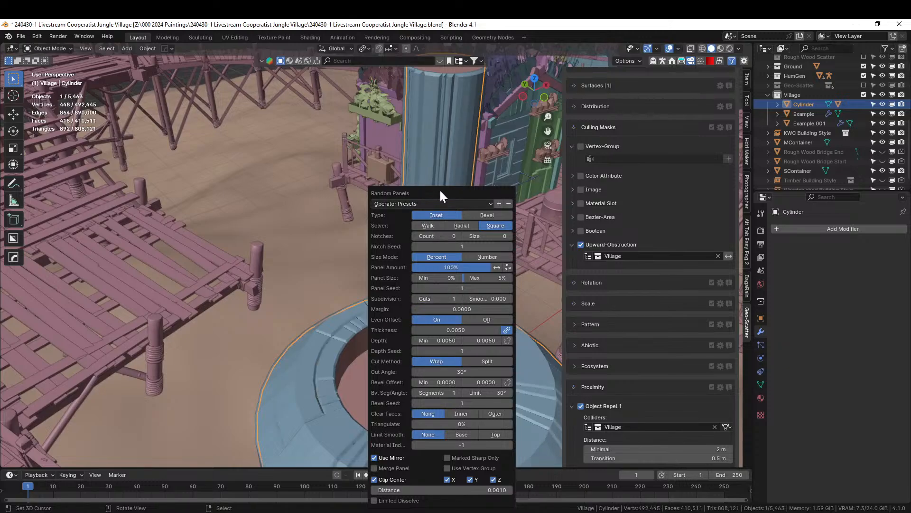
drag(441, 192, 533, 134)
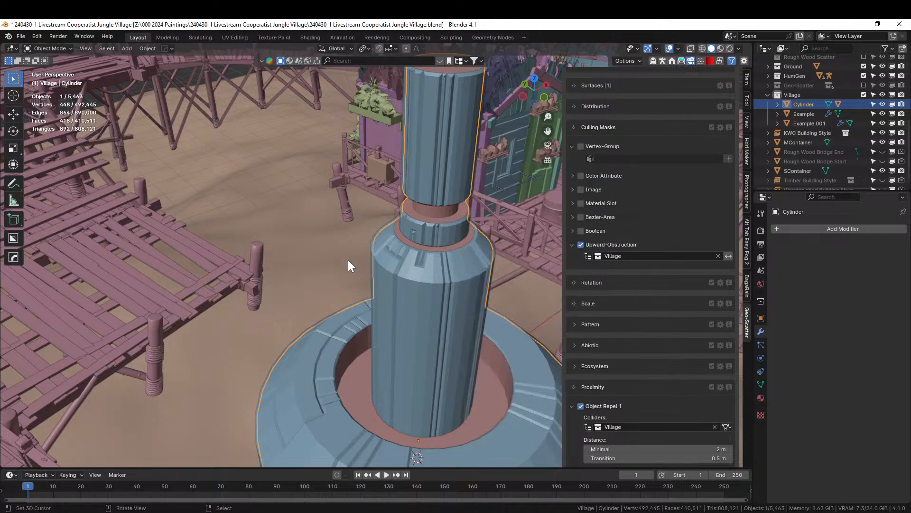
- Undo the generated random panels and open the cylindrical tower's mesh in Edit Mode
key(ctrl+z)
right_click(429, 162)
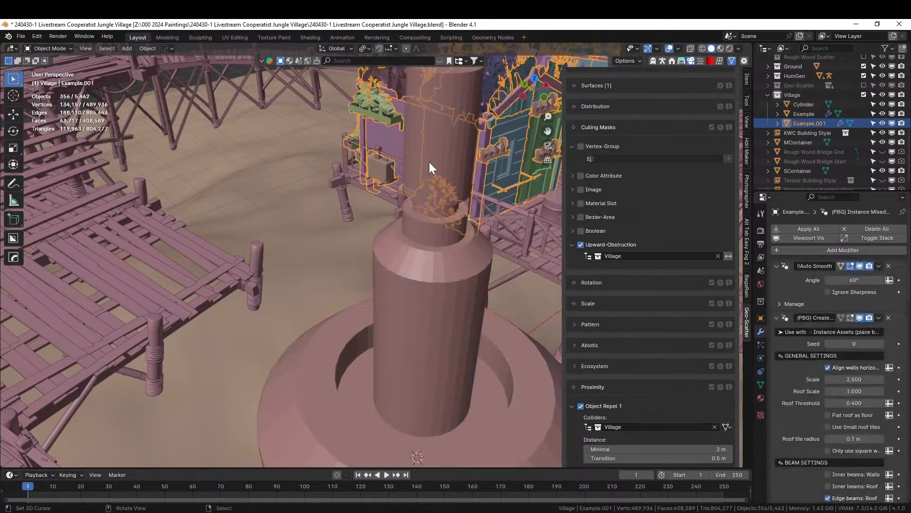
key(Tab)
right_click(432, 161)
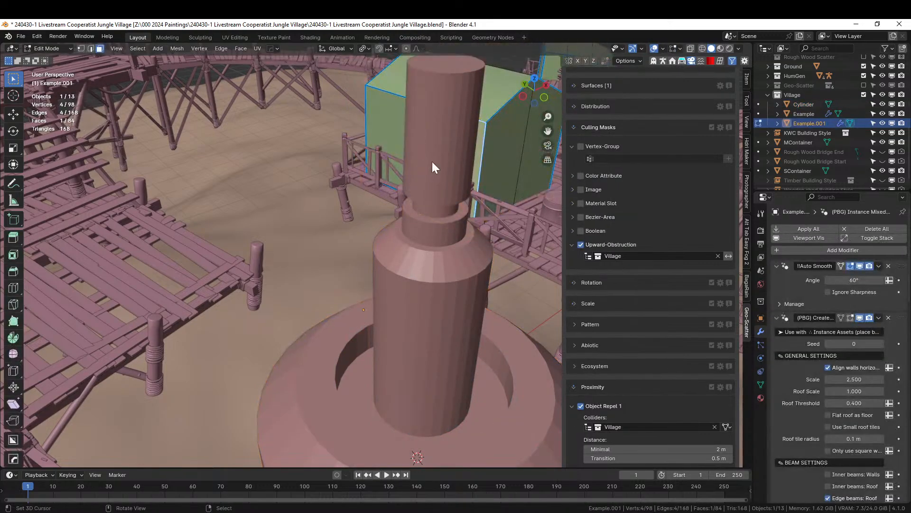
key(Tab)
right_click(431, 297)
key(Tab)
- Add three evenly spaced loop cuts around the tower's main column
middle_drag(433, 318, 437, 206)
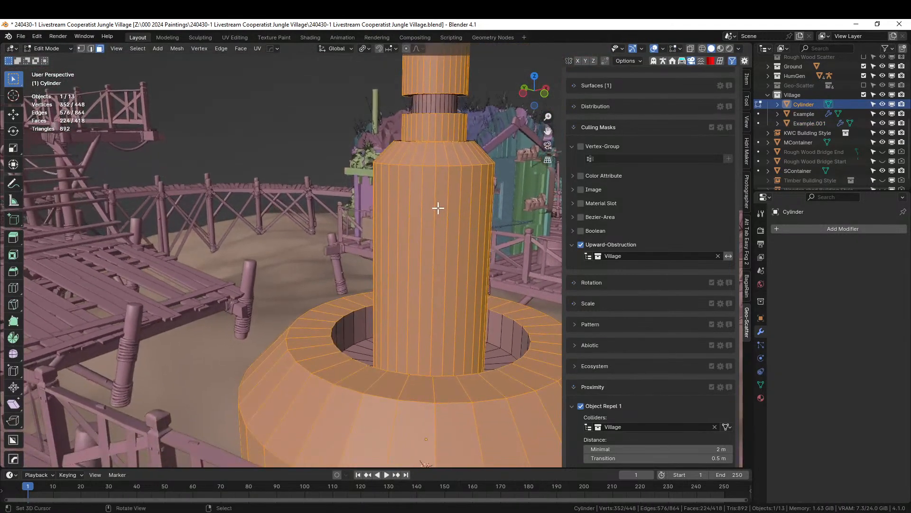
key(2)
right_click(440, 227)
key(ctrl+r)
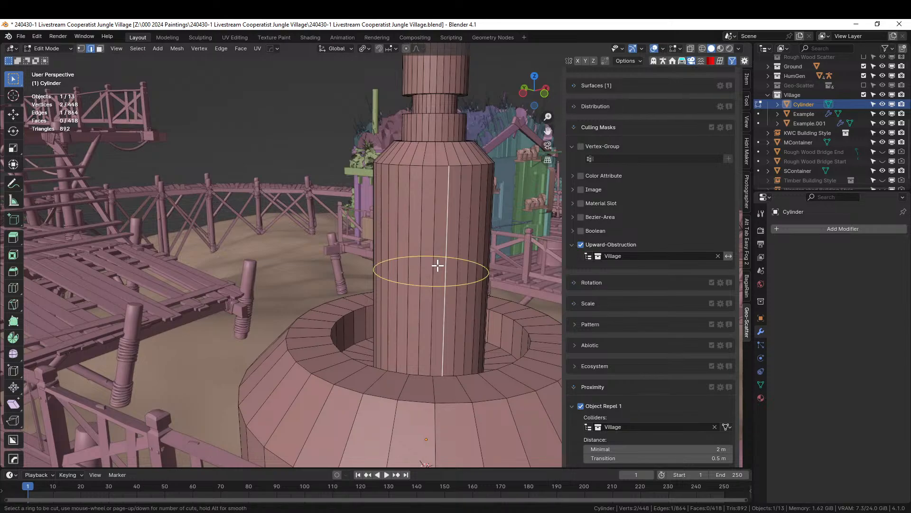
scroll(437, 266, up, 2)
click(437, 266)
right_click(448, 260)
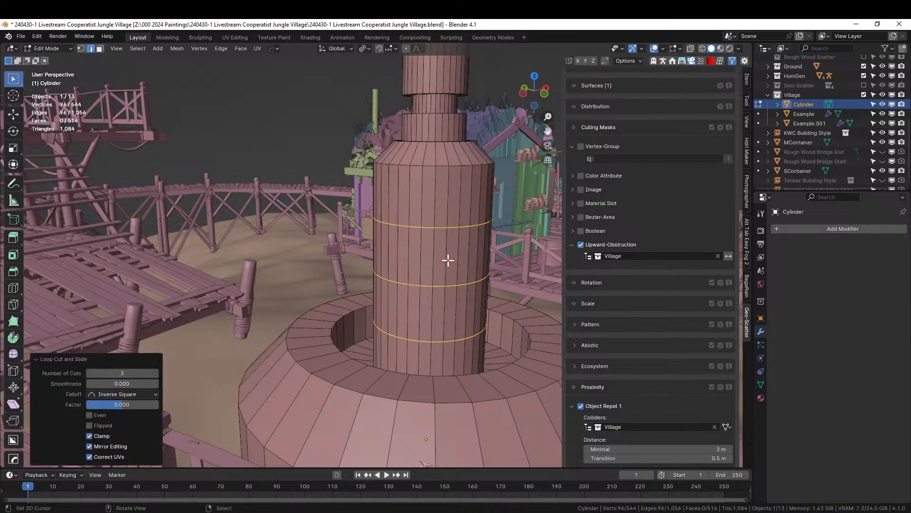
- Add three evenly spaced loop cuts around the tower's upper section
middle_drag(448, 260, 440, 205)
right_click(429, 157)
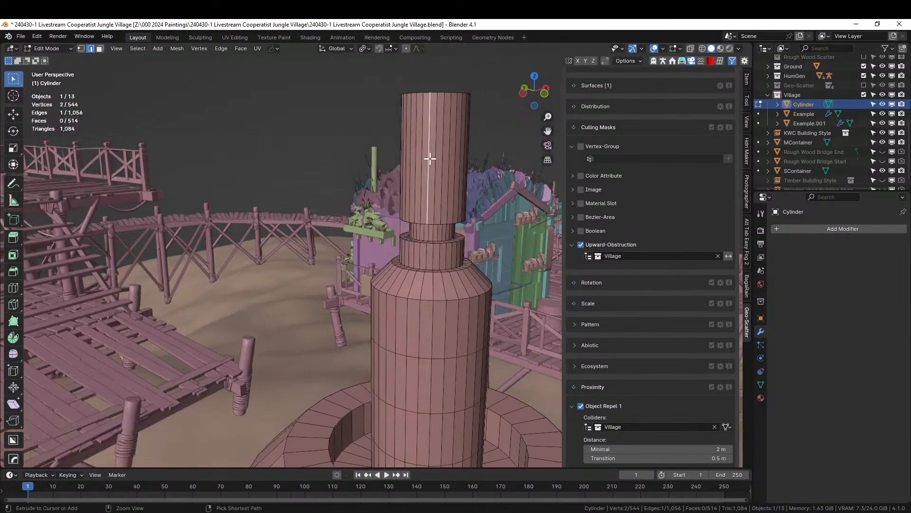
key(ctrl+r)
click(429, 159)
right_click(430, 159)
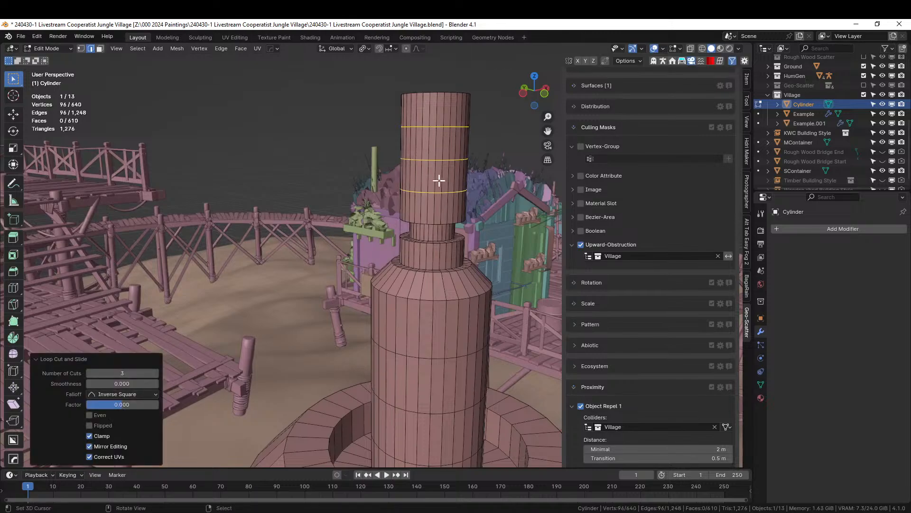
- Select the faces of the upper section, all four bands of the main column and the bevelled shoulder
middle_drag(438, 180, 442, 202)
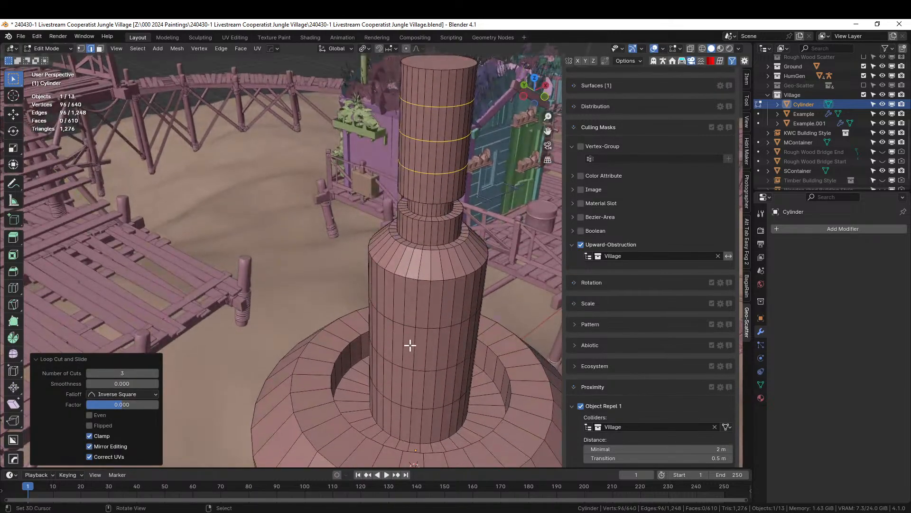
key(ctrl+KP_Add)
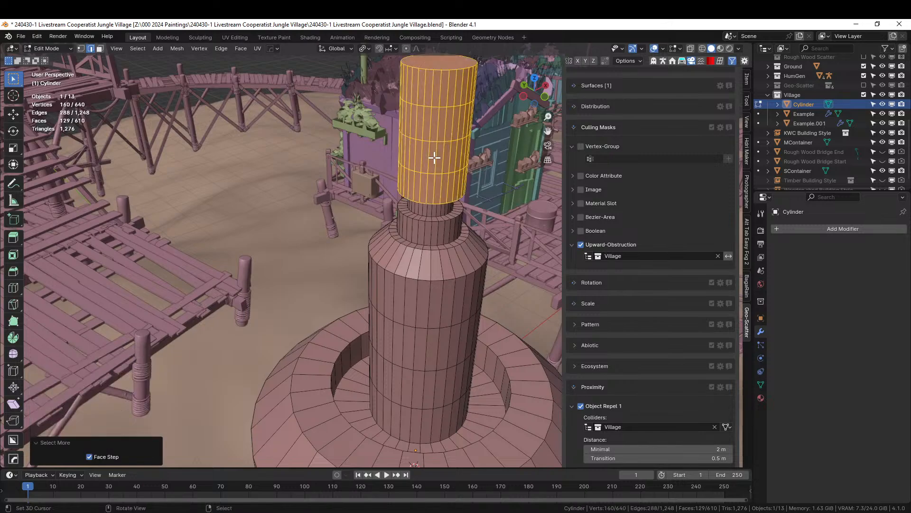
key(3)
alt+shift+click(416, 305)
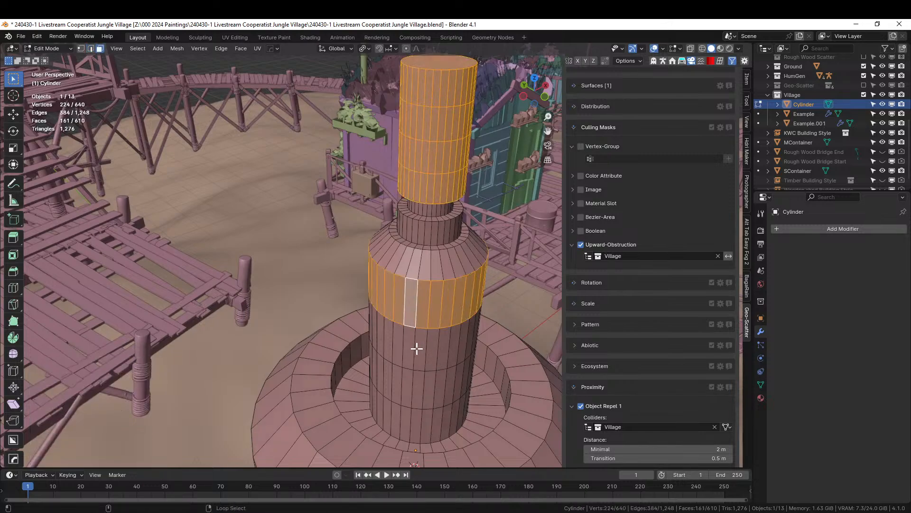
alt+shift+click(416, 348)
alt+shift+click(410, 381)
alt+shift+right_click(411, 422)
alt+shift+right_click(423, 265)
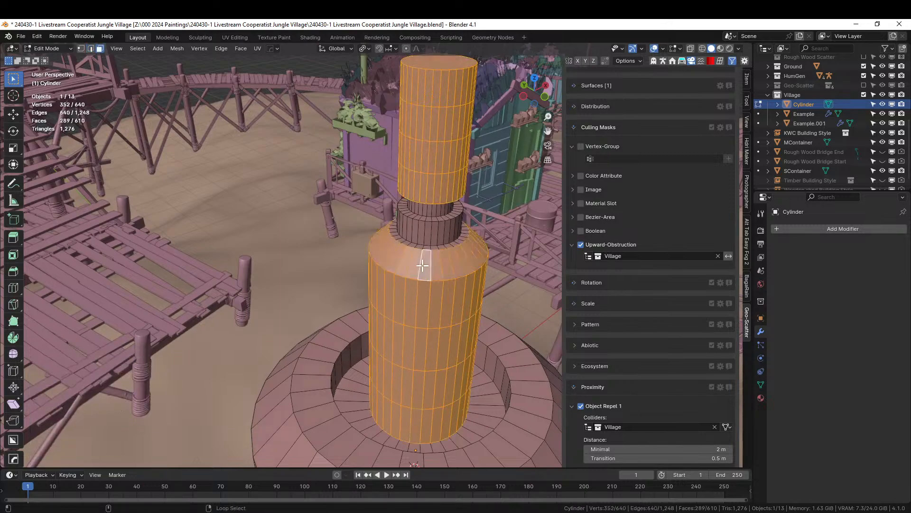
- Add the face loops of the base's rim, slope and outer wall to the selection
shift+middle_drag(439, 308, 423, 212)
alt+shift+right_click(430, 379)
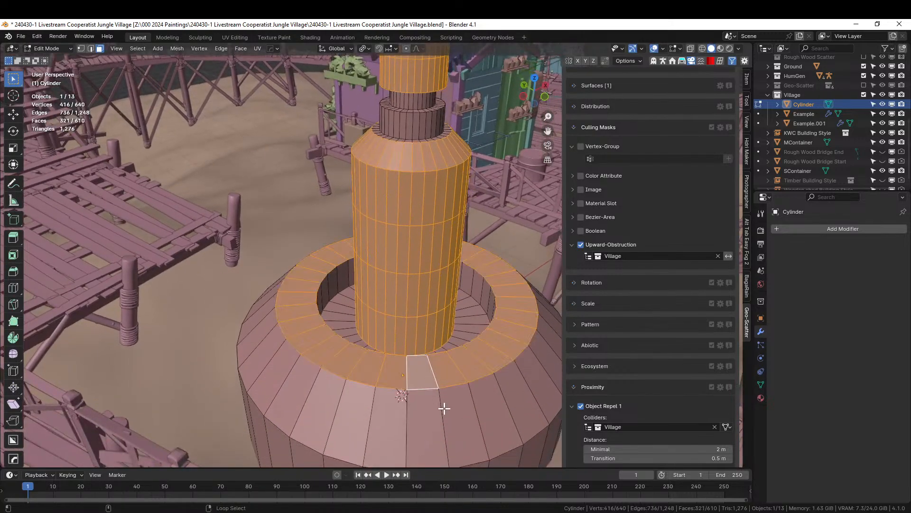
alt+shift+right_click(445, 407)
shift+middle_drag(424, 368, 422, 290)
alt+shift+click(360, 407)
- Remove the tower's top cap from the face selection and add the short neck below the groove
middle_drag(363, 417, 353, 497)
shift+right_click(337, 151)
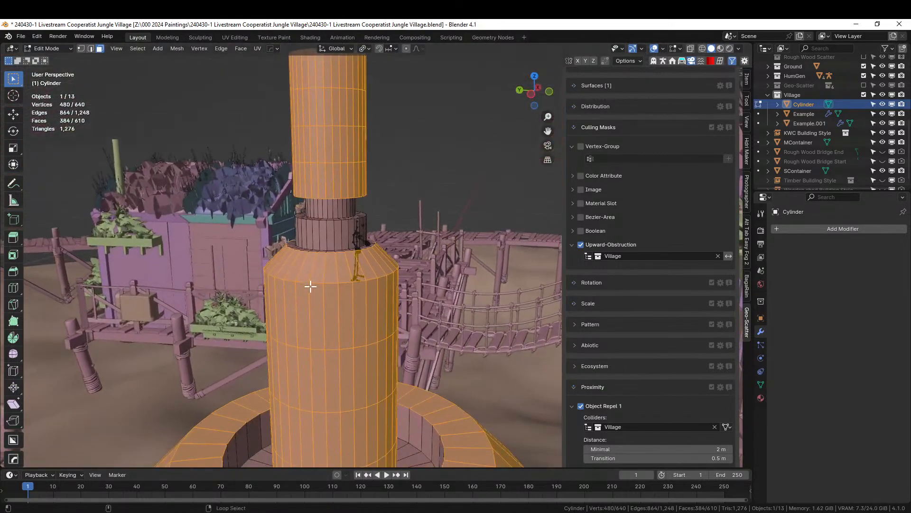
alt+shift+right_click(319, 226)
shift+middle_drag(384, 322, 358, 259)
- Generate Random Panels on the selected faces from Object Mode, using the Square solver and panel seed 2
key(Tab)
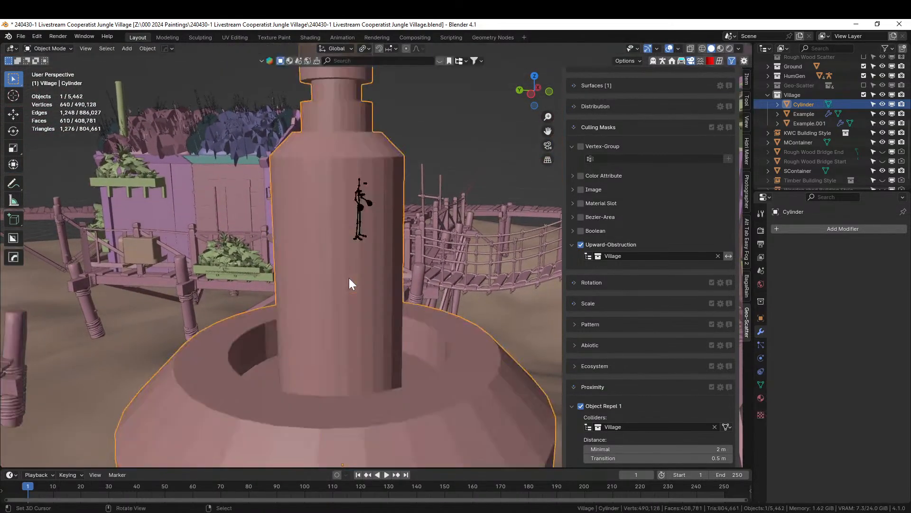
key(shift+q)
click(349, 279)
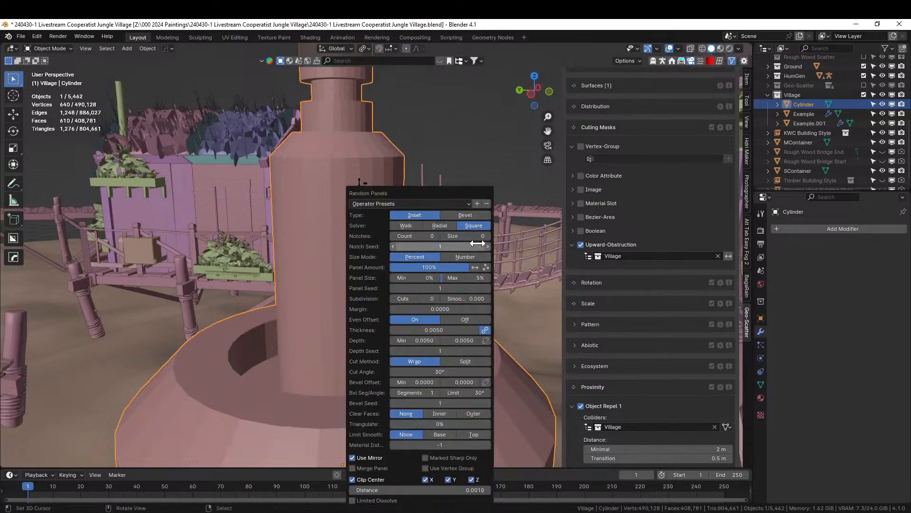
click(489, 289)
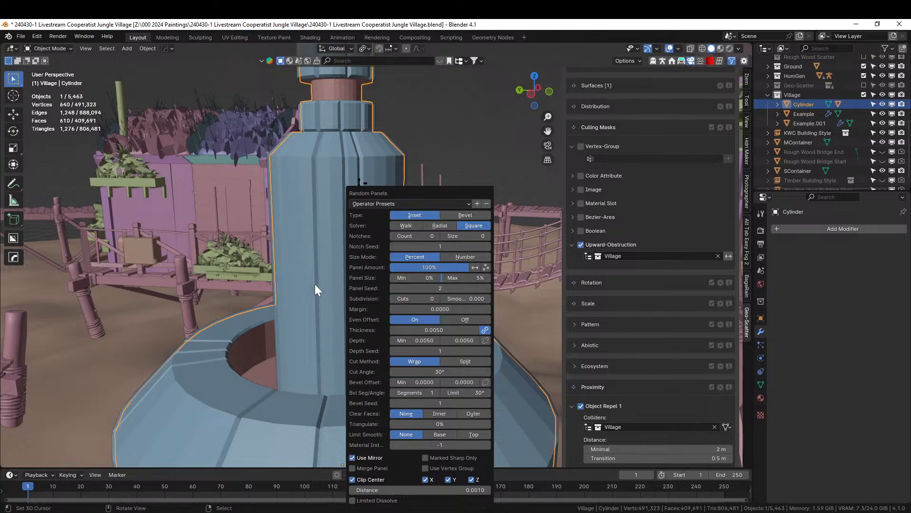
middle_drag(274, 336, 107, 364)
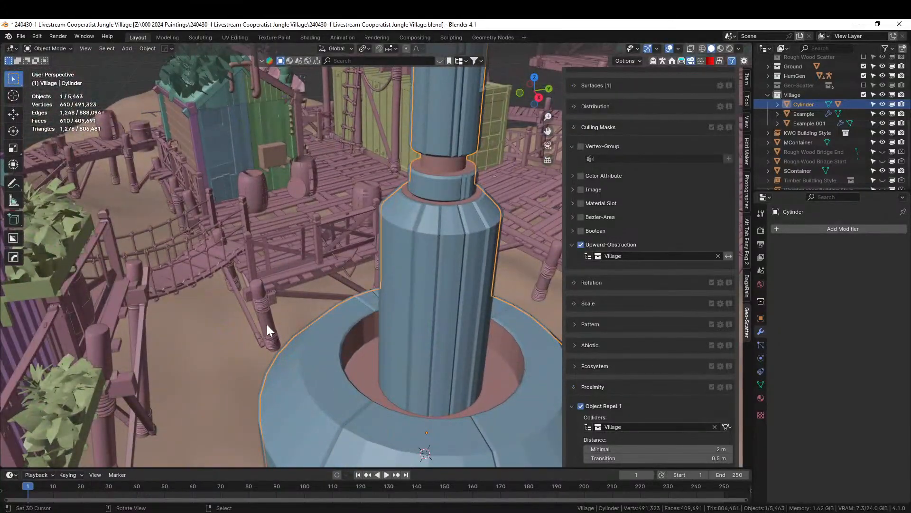
- Set the Random Panels subdivision to 1 cut, check the panelling around the tower, and enable Use Vertex Group
key(F9)
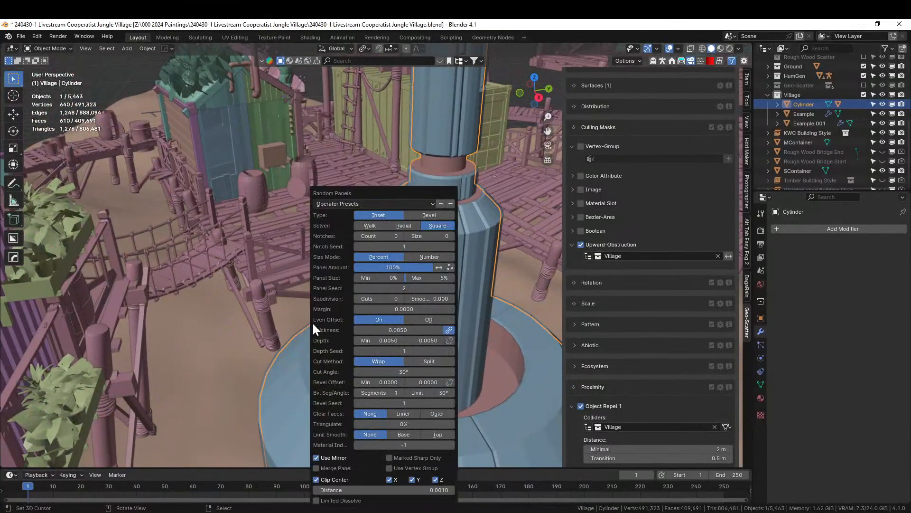
click(401, 299)
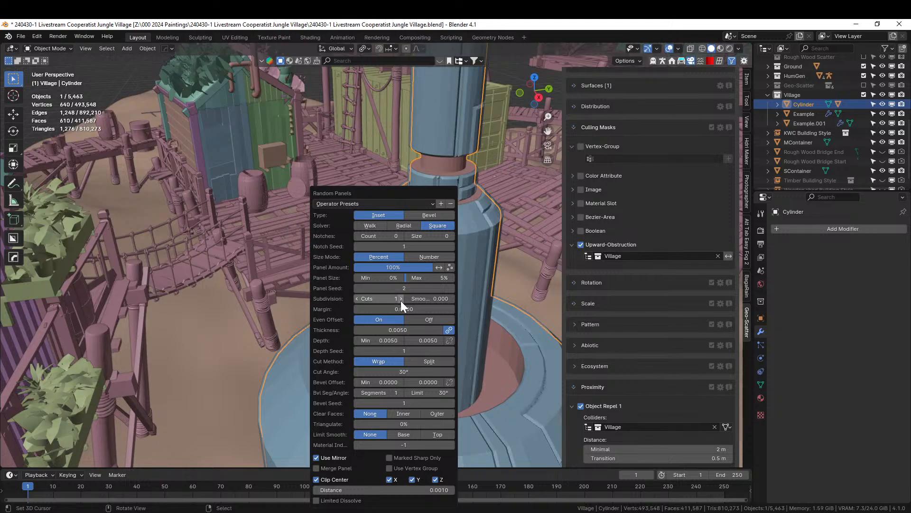
drag(391, 184, 248, 159)
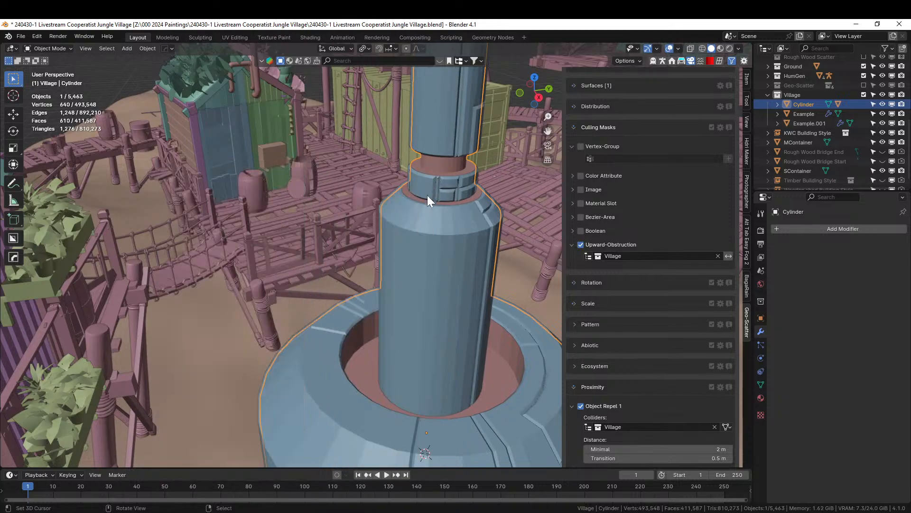
middle_drag(427, 198, 98, 217)
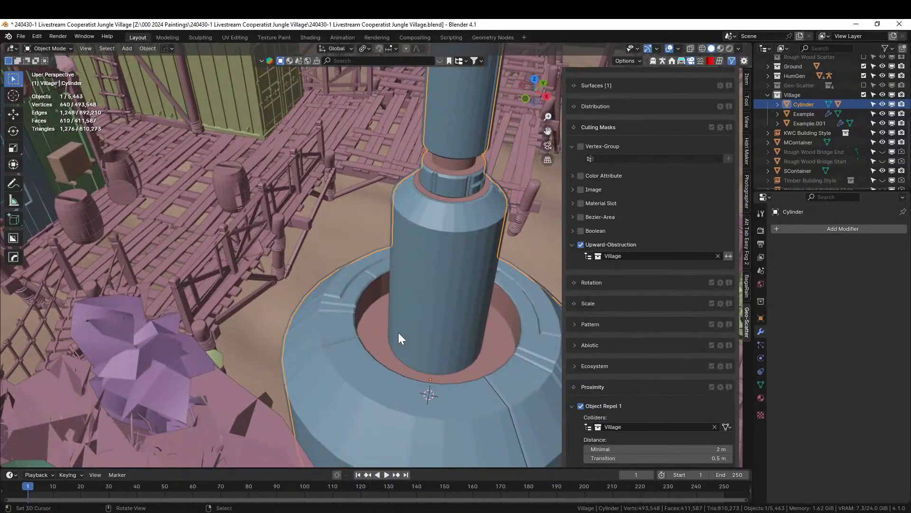
middle_drag(319, 382, 242, 308)
key(F9)
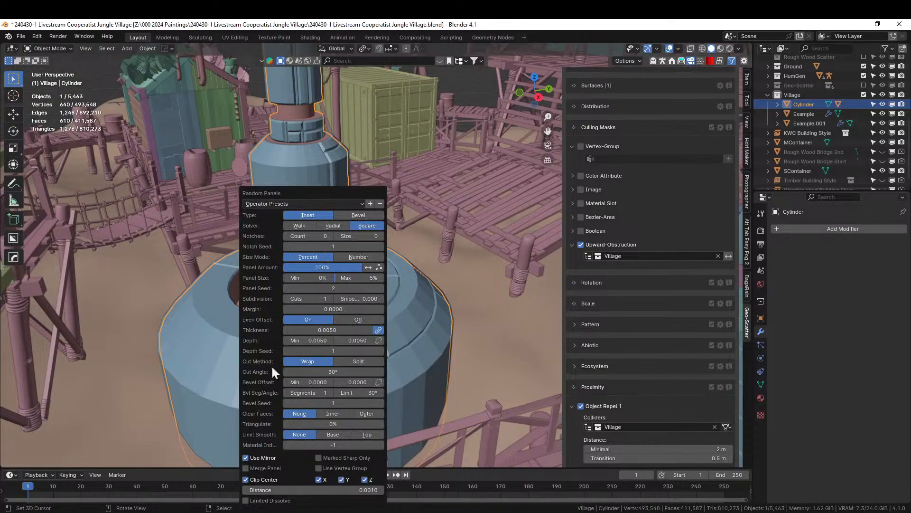
click(318, 468)
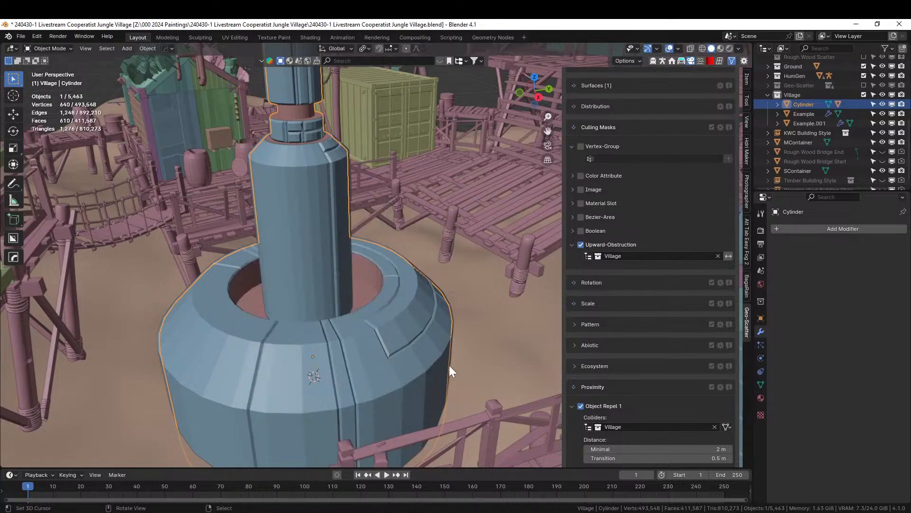
- Edit the generated panel mesh and select the raised panel faces via Select Similar by Vertex Groups from a vertex on the base's slope
middle_drag(471, 275, 426, 259)
scroll(411, 287, up, 2)
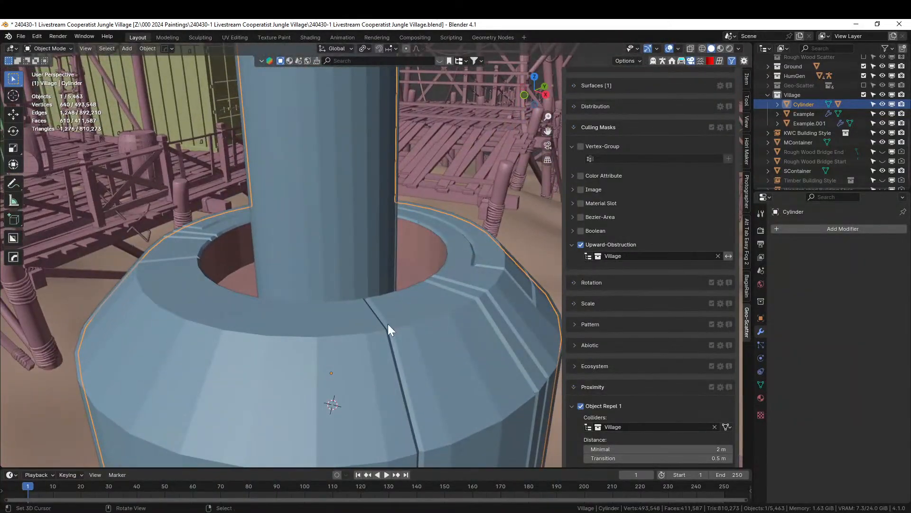
middle_drag(389, 324, 371, 291)
right_click(316, 283)
key(Tab)
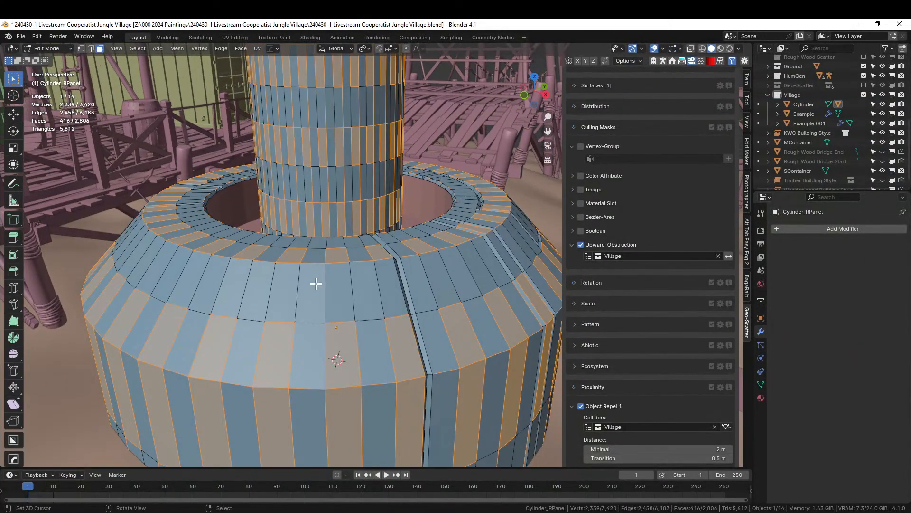
key(1)
right_click(326, 332)
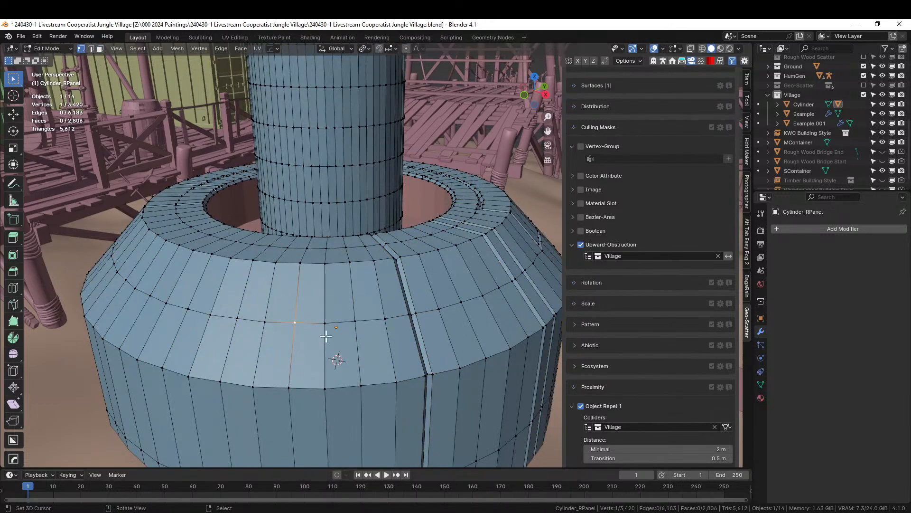
key(shift+g)
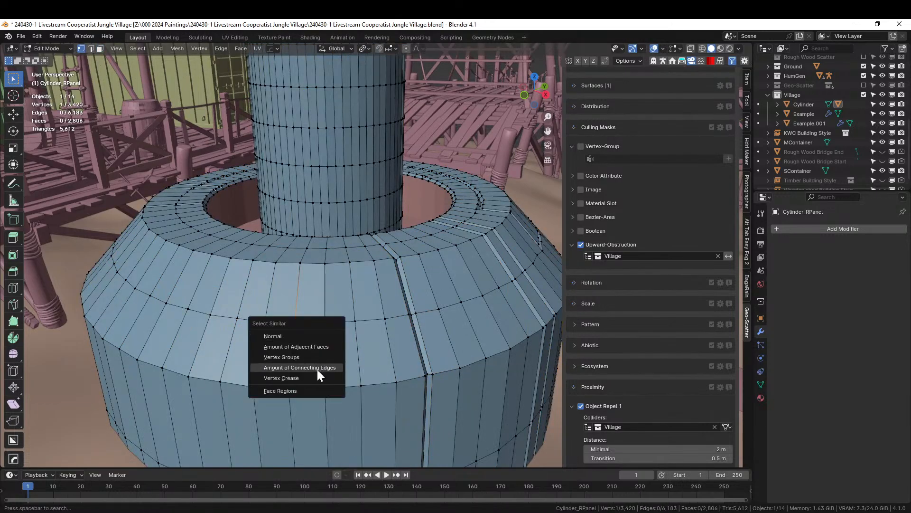
click(311, 356)
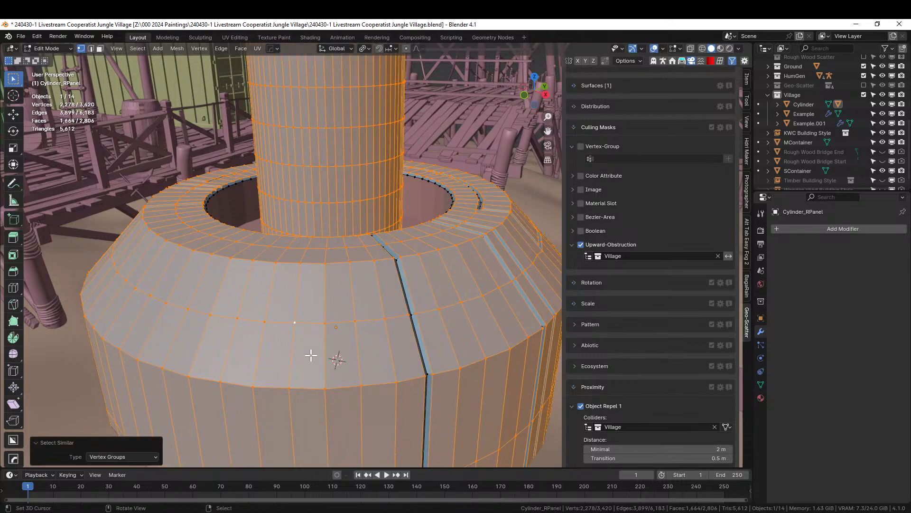
key(3)
middle_drag(307, 361, 287, 381)
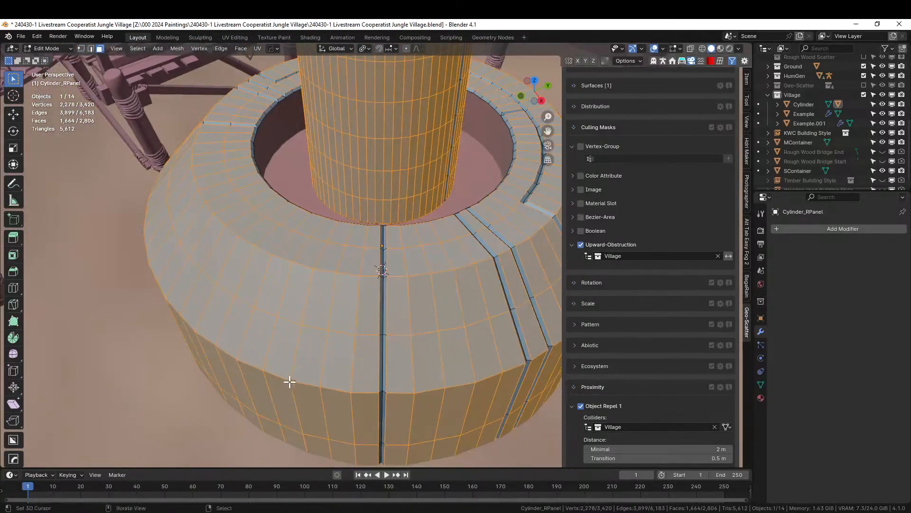
- Run Panel Screws on the panel object from Object Mode with the screw type set to Custom
key(Tab)
key(shift+q)
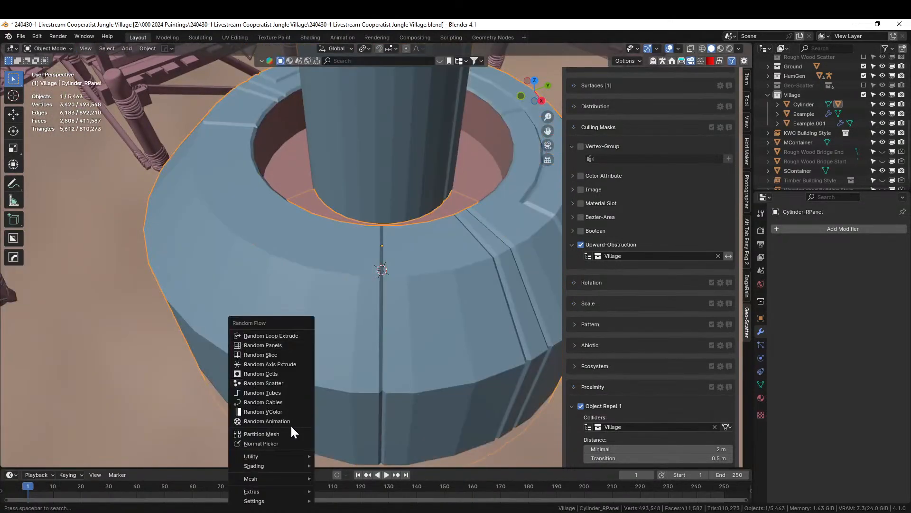
mouse_move(277, 456)
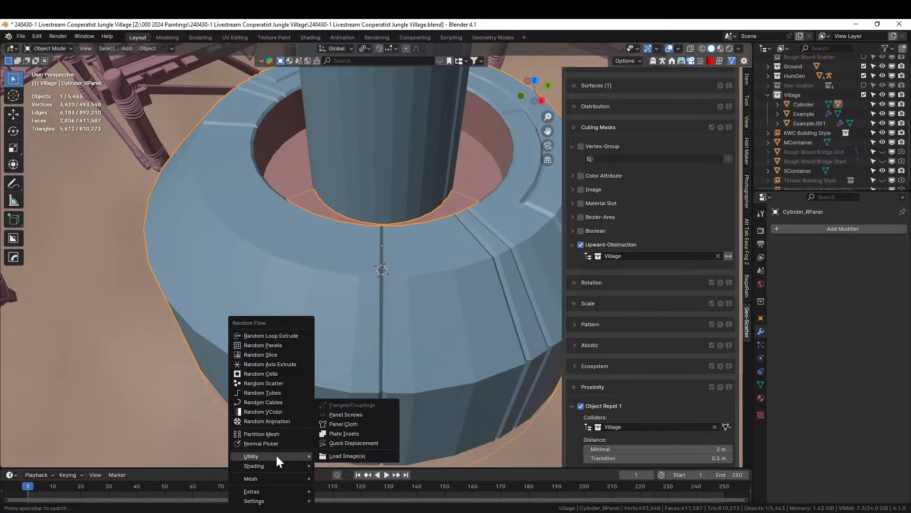
click(357, 415)
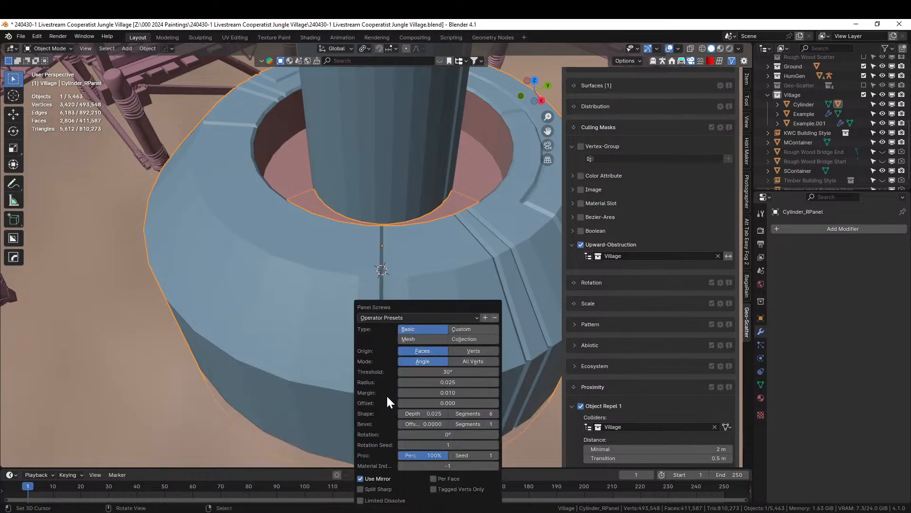
click(466, 329)
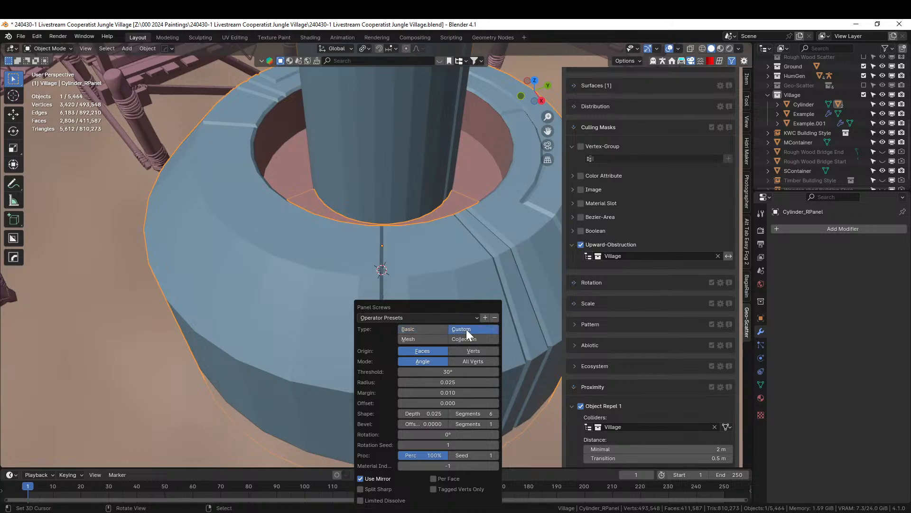
- Import the roundhead01 mesh as the custom panel screw
click(430, 351)
key(Down)
key(Down)
key(Down)
key(Down)
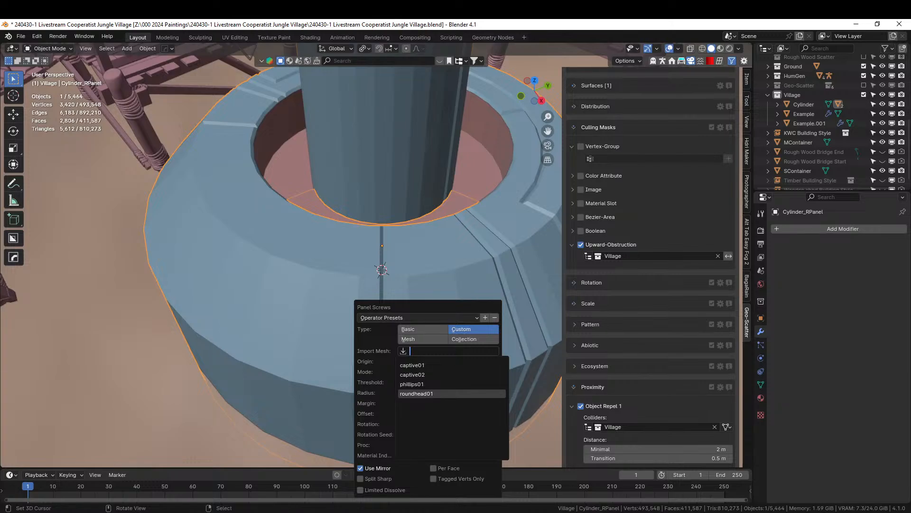
click(421, 393)
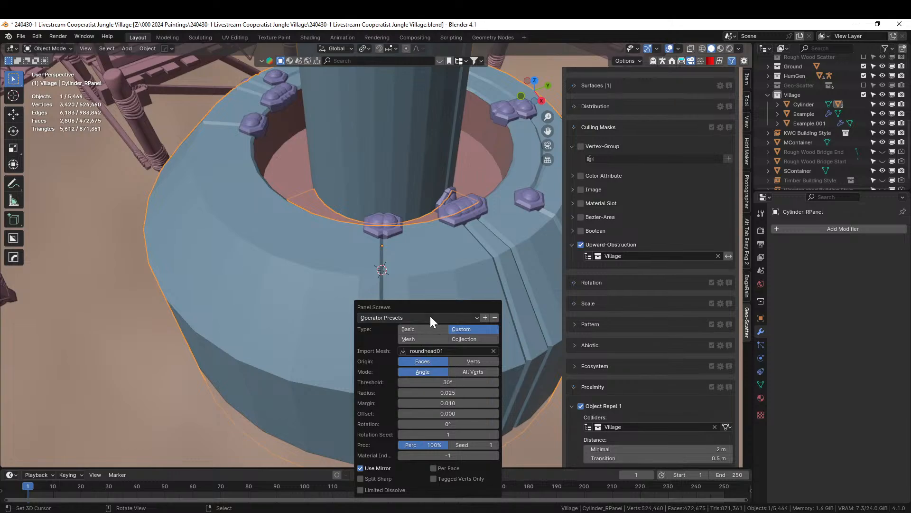
- Set the roundhead panel screws' radius to 0.01, and reduce it further to 0.005
click(446, 393)
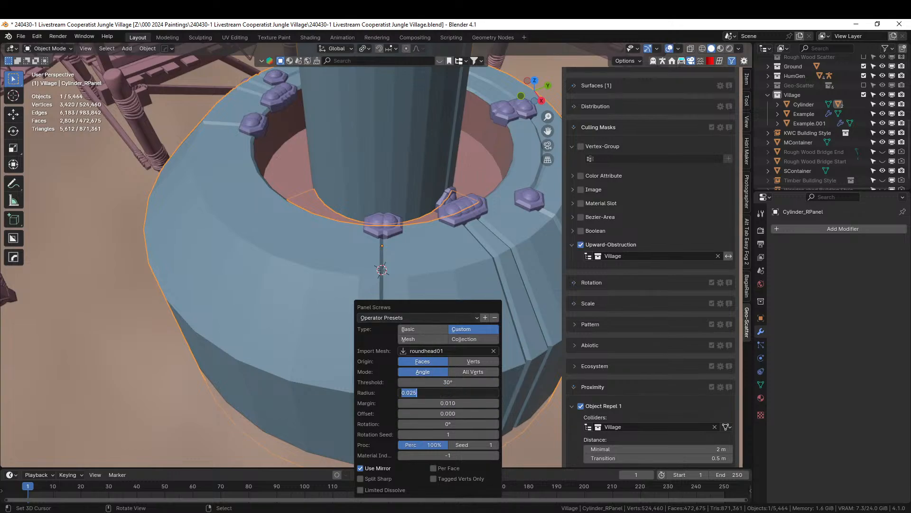
text(.01)
key(Return)
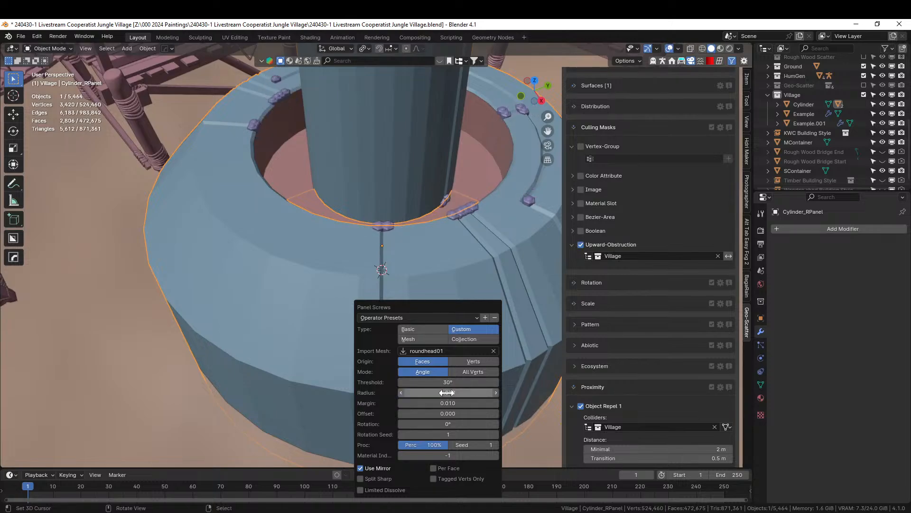
click(446, 393)
text(.0)
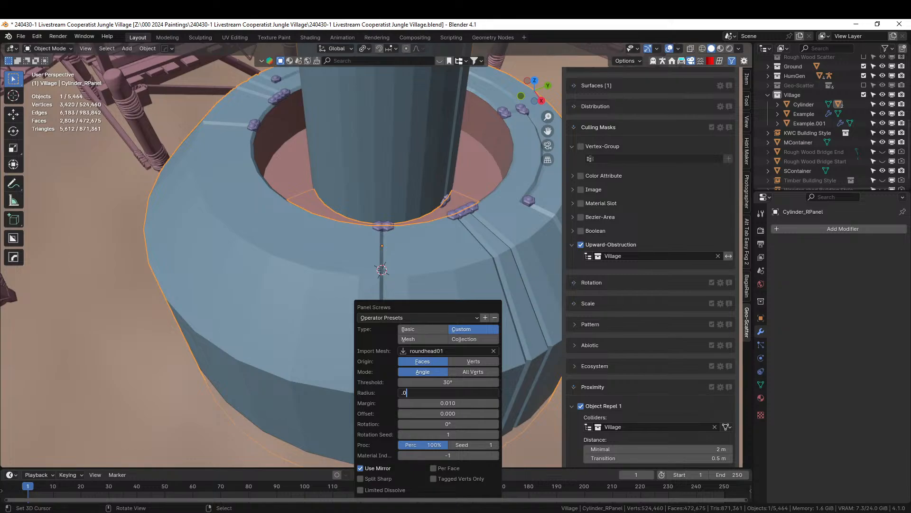
text(05)
key(Return)
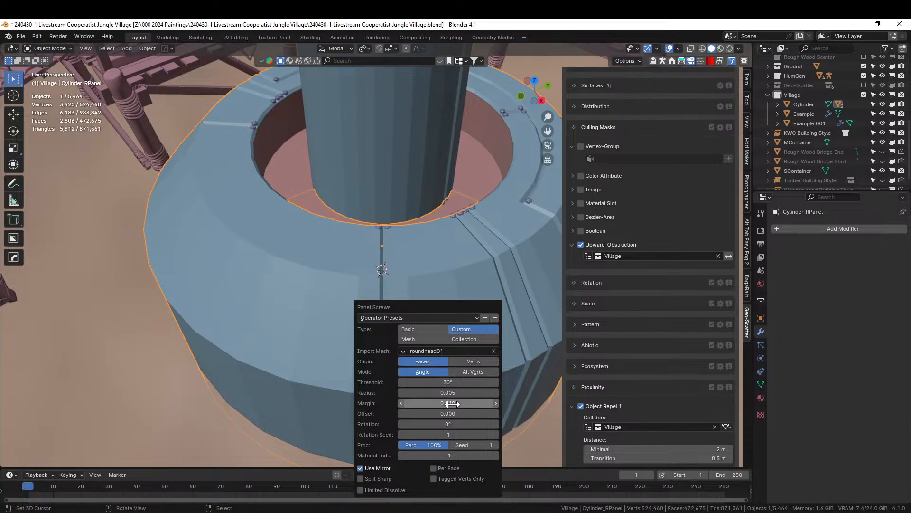
- Increase the panel screws' margin in stages of 0.02, 0.03 and 0.04, checking their spacing beside the panel seam
click(447, 403)
text(.02)
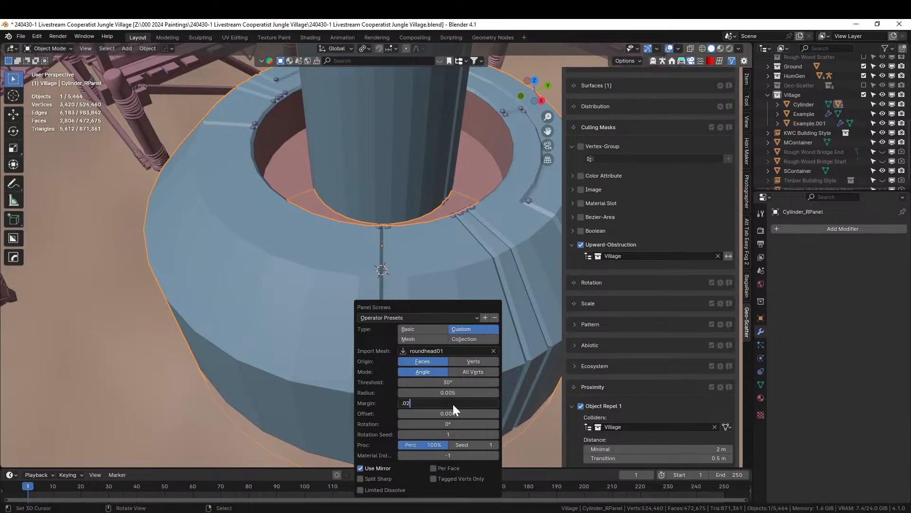
key(Return)
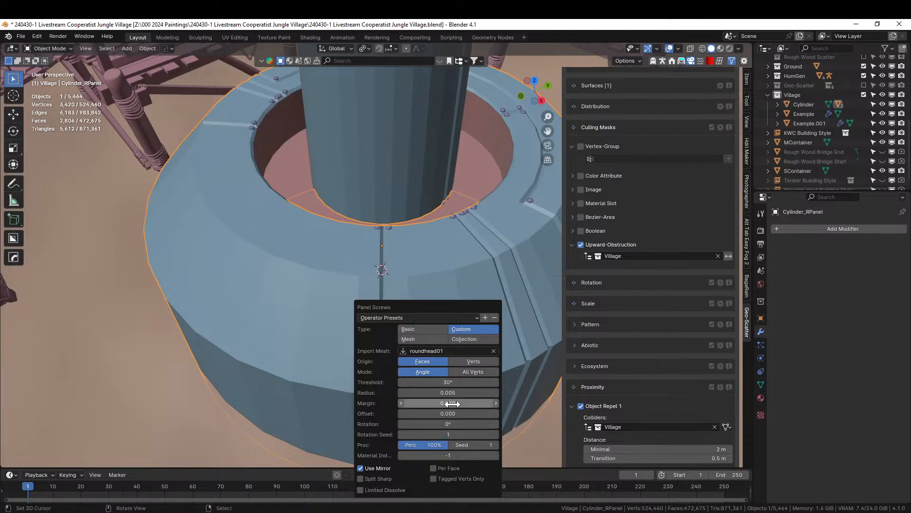
mouse_move(434, 252)
middle_down()
mouse_move(421, 306)
mouse_move(436, 270)
middle_up()
scroll(421, 304, up, 3)
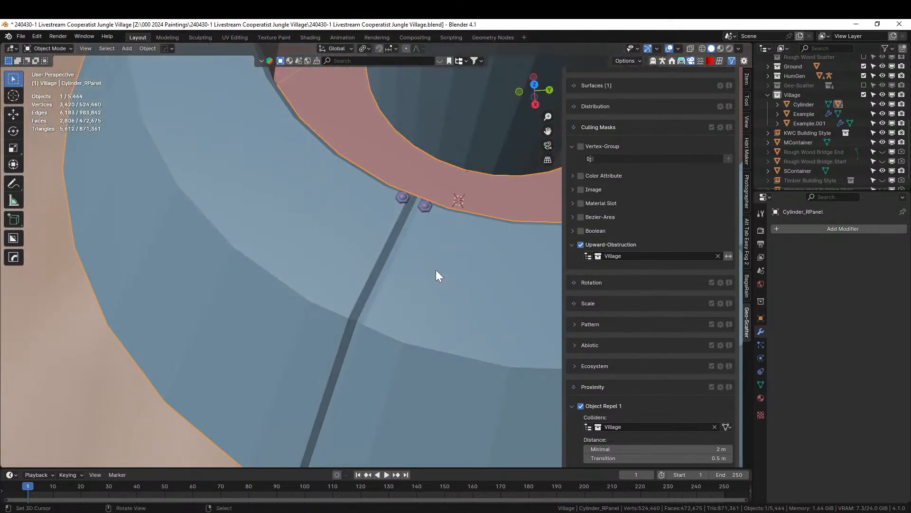
key(F9)
click(522, 370)
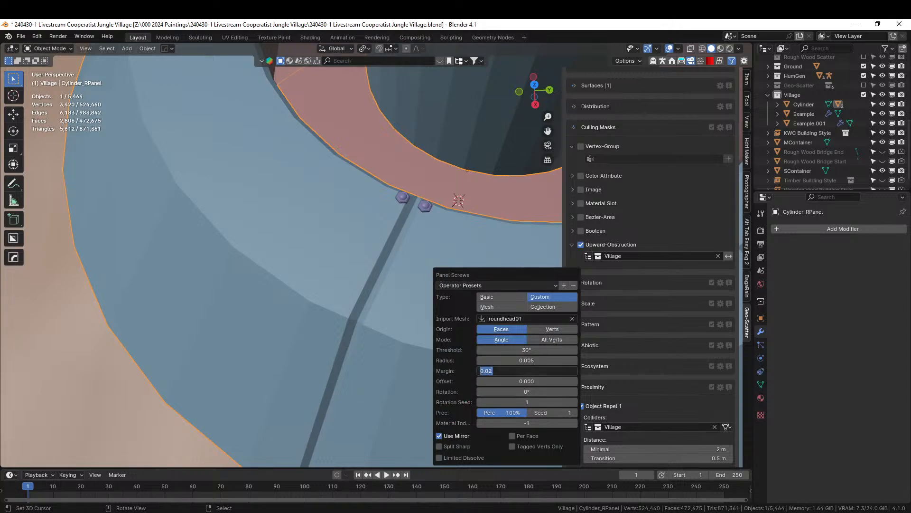
text(.03)
key(Return)
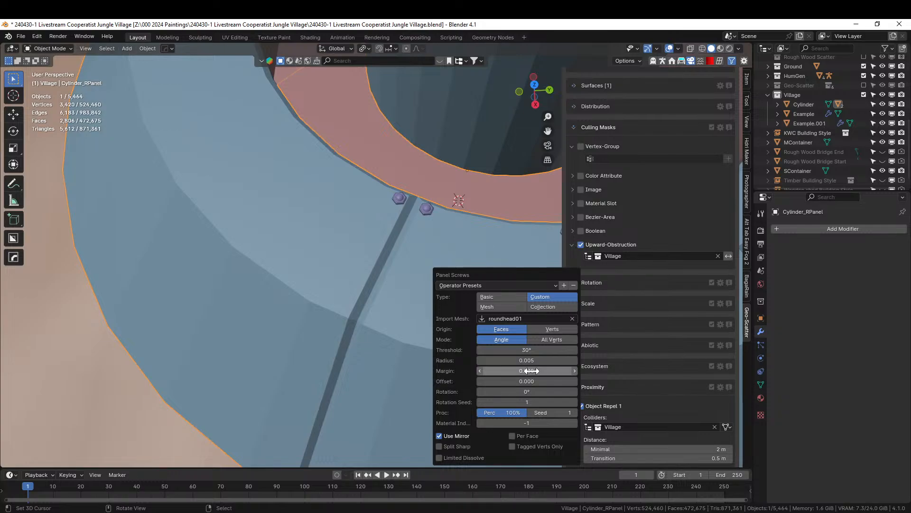
click(531, 370)
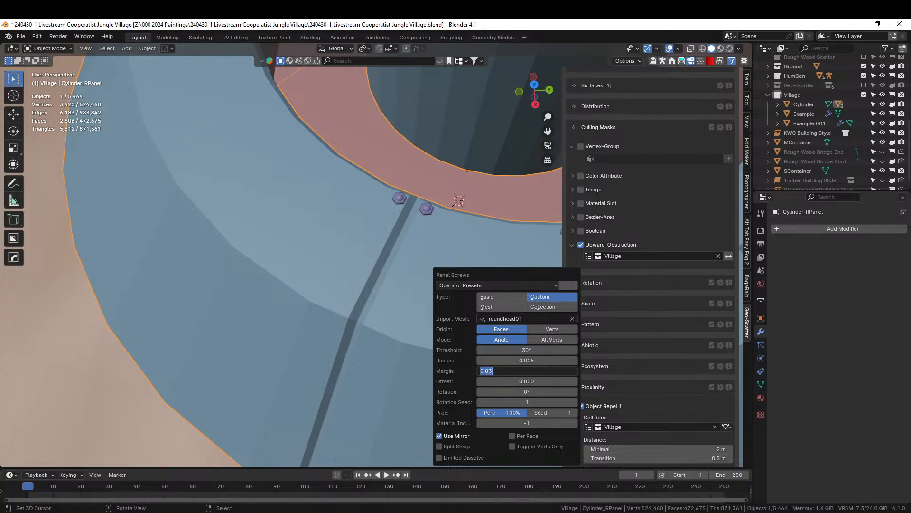
text(.04)
key(Return)
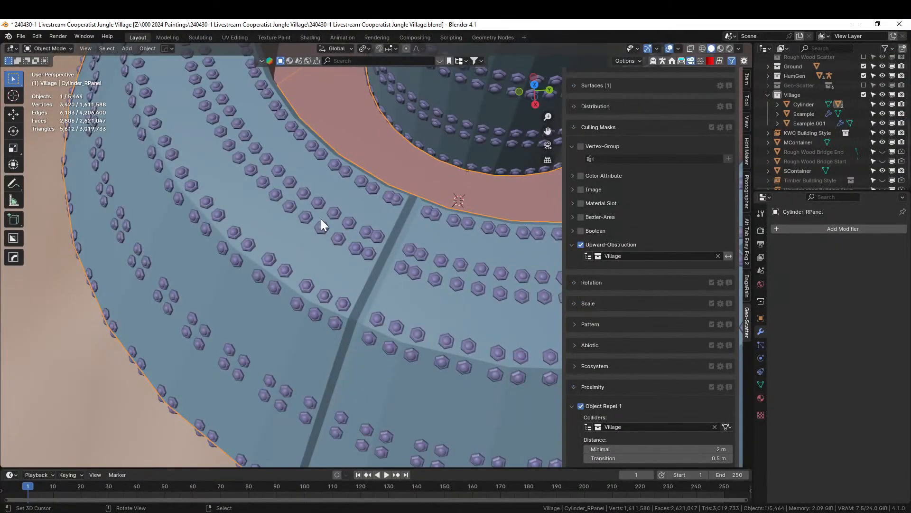
- Inspect the per-face screws around the tower and its base, and turn off Per Face generation
middle_drag(306, 187, 371, 141)
middle_drag(346, 159, 353, 177)
key(F9)
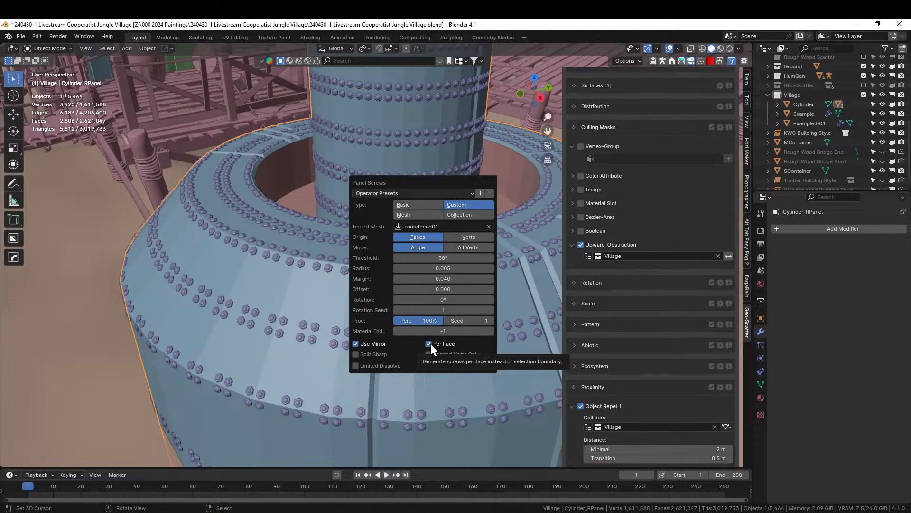
click(429, 343)
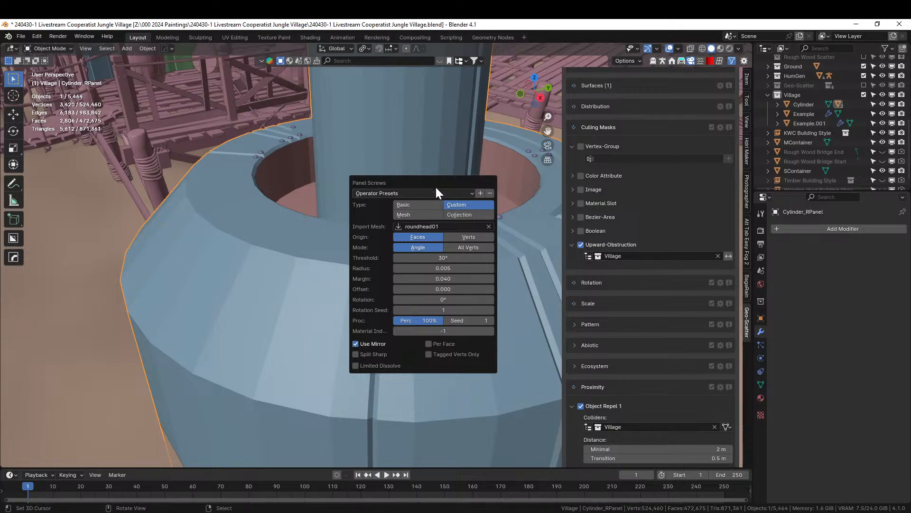
- Try a 60° angle threshold for the panel screws and check their placement around the base's rim
click(444, 258)
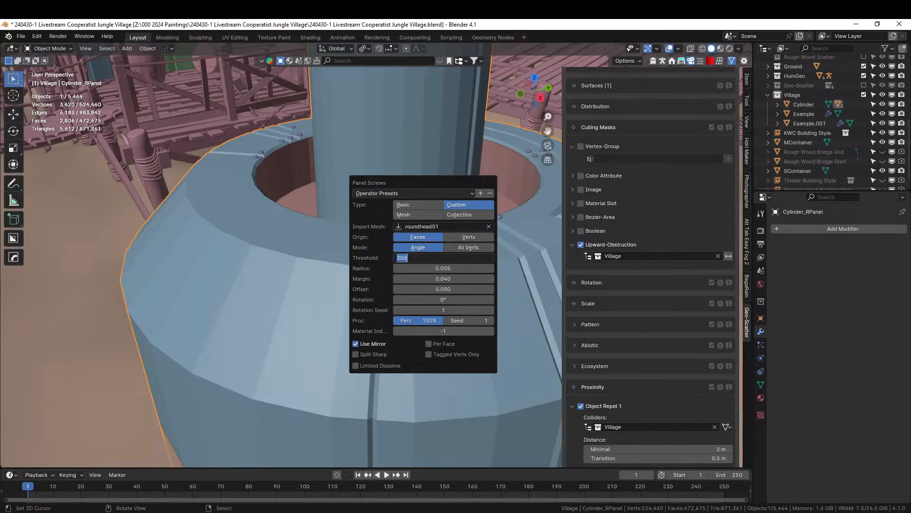
text(60)
key(Return)
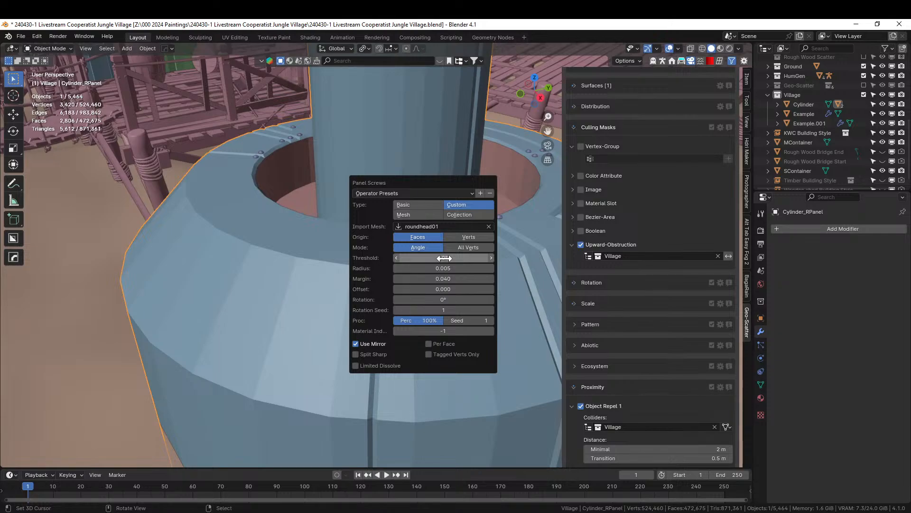
middle_drag(295, 266, 326, 291)
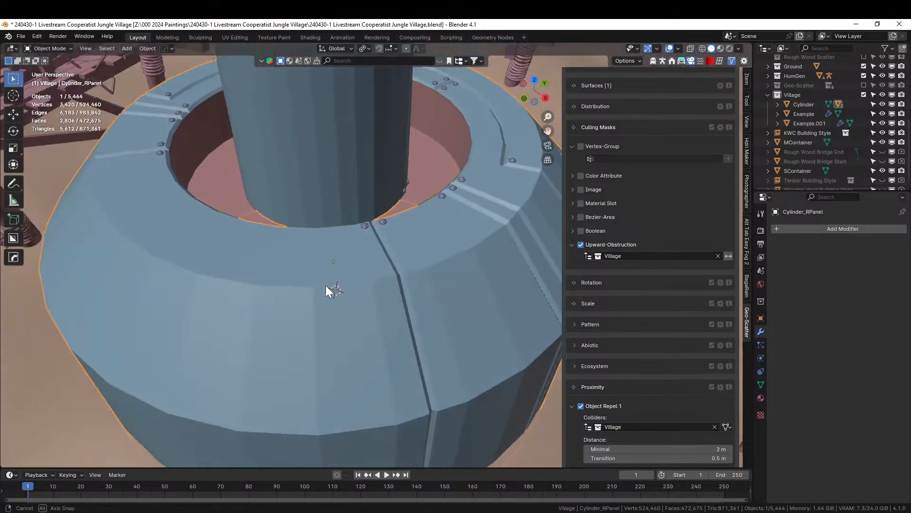
key(F9)
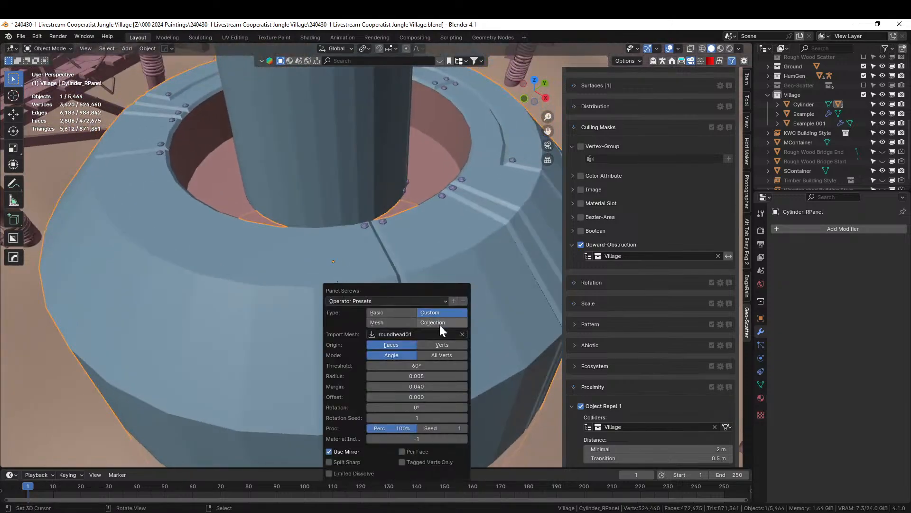
- Try panel screw angle thresholds of 90° and 15°, and move the operator settings clear of the front seam
click(413, 366)
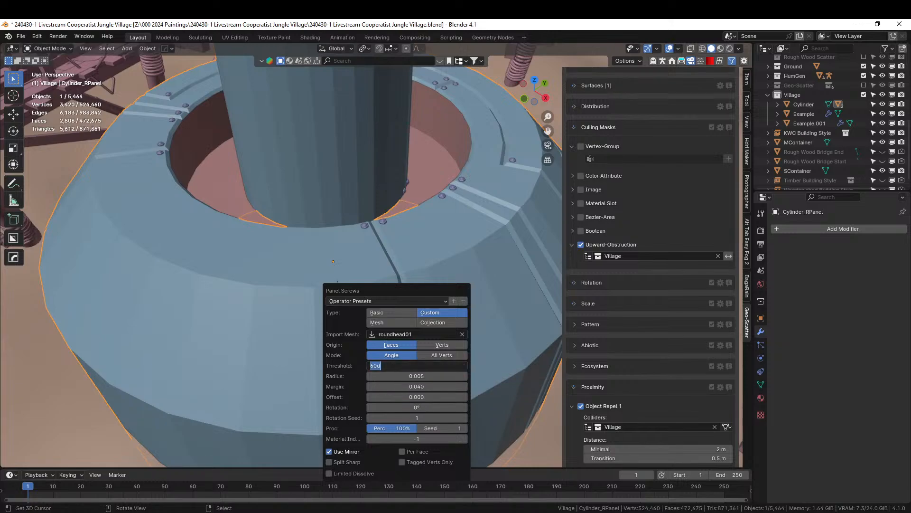
text(90)
key(Return)
click(420, 365)
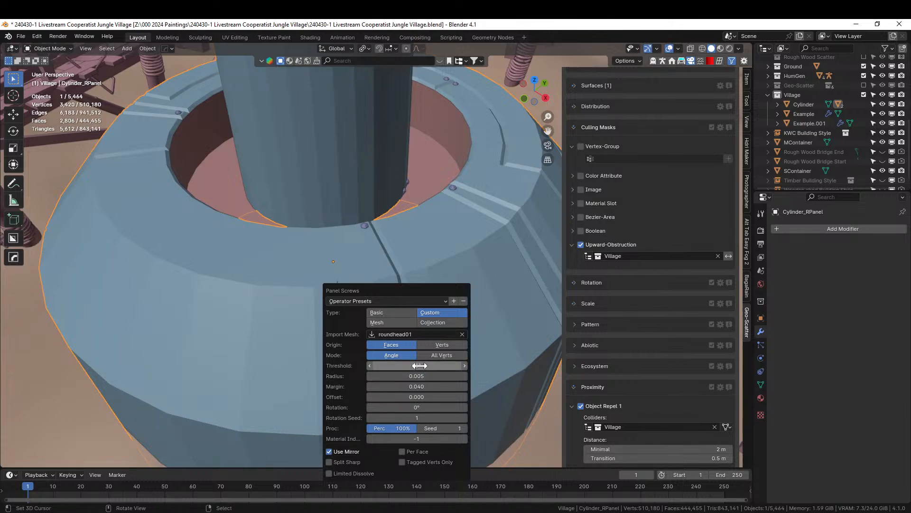
text(15)
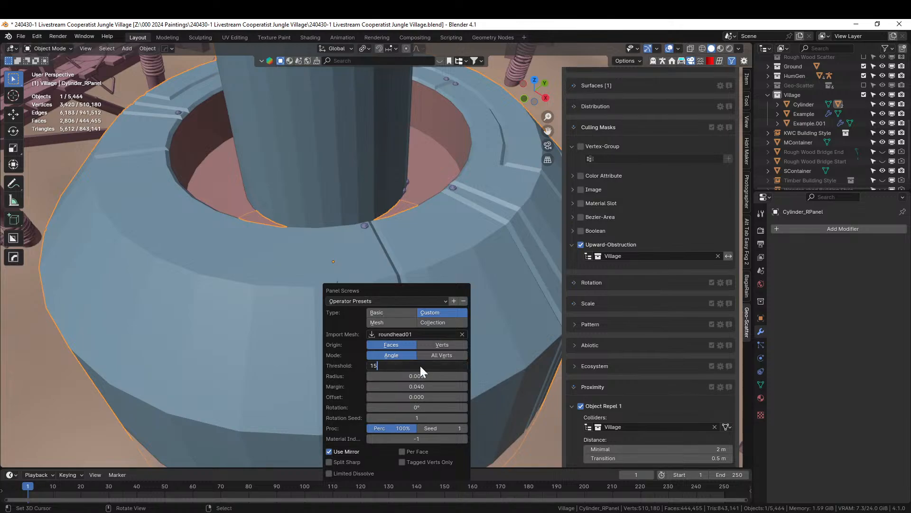
key(Return)
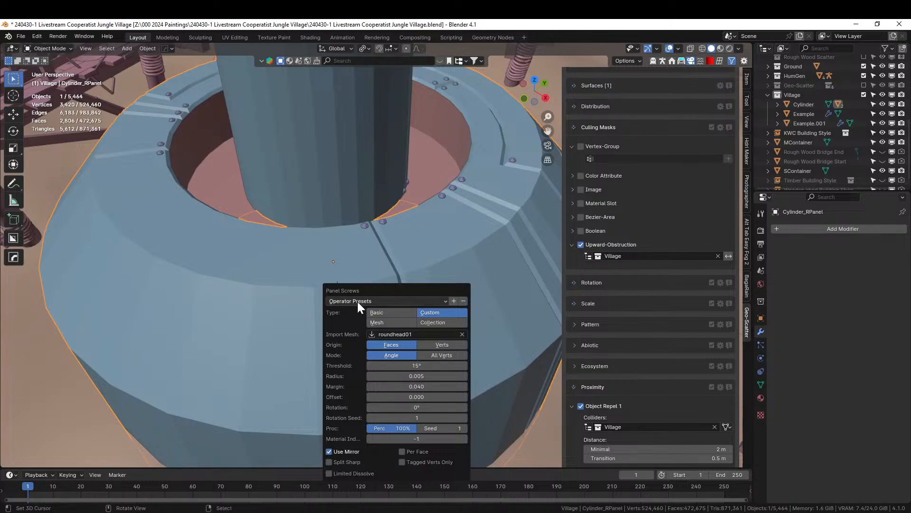
drag(365, 289, 169, 262)
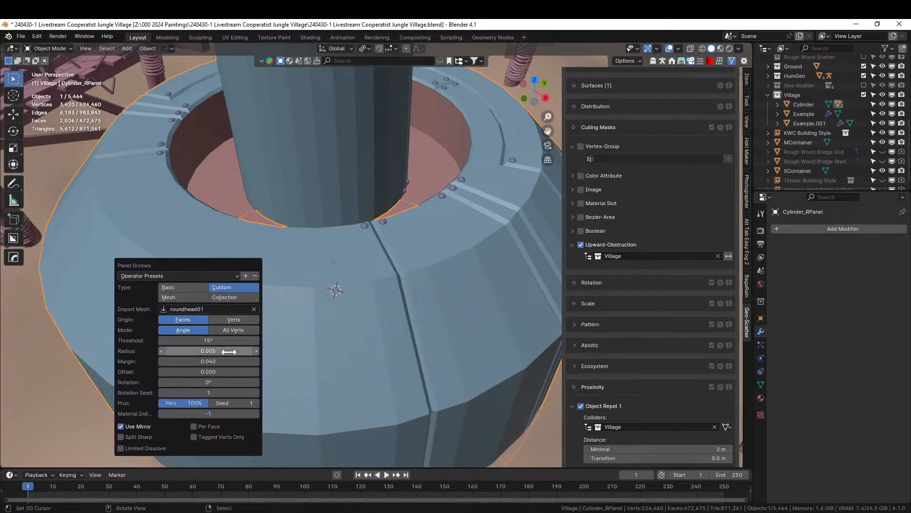
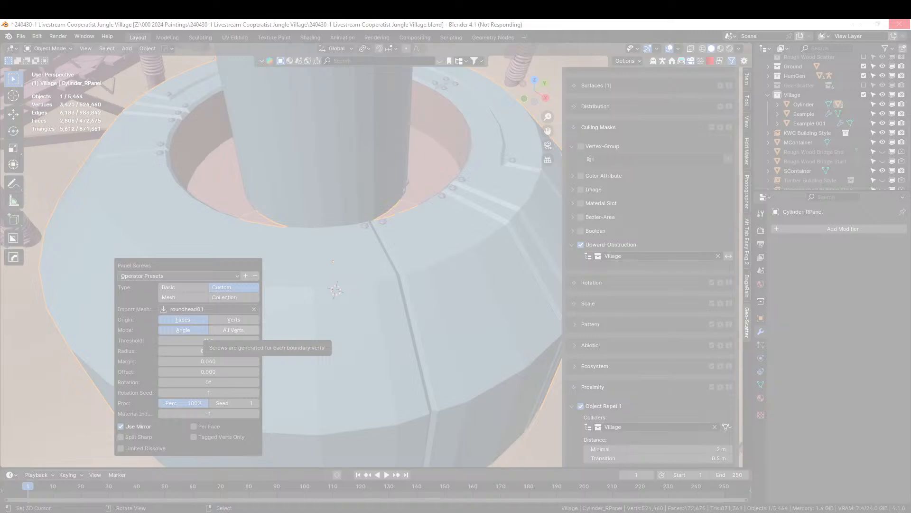
- Close the unresponsive program and recover the jungle village scene from its auto-save file in the fresh session
click(899, 24)
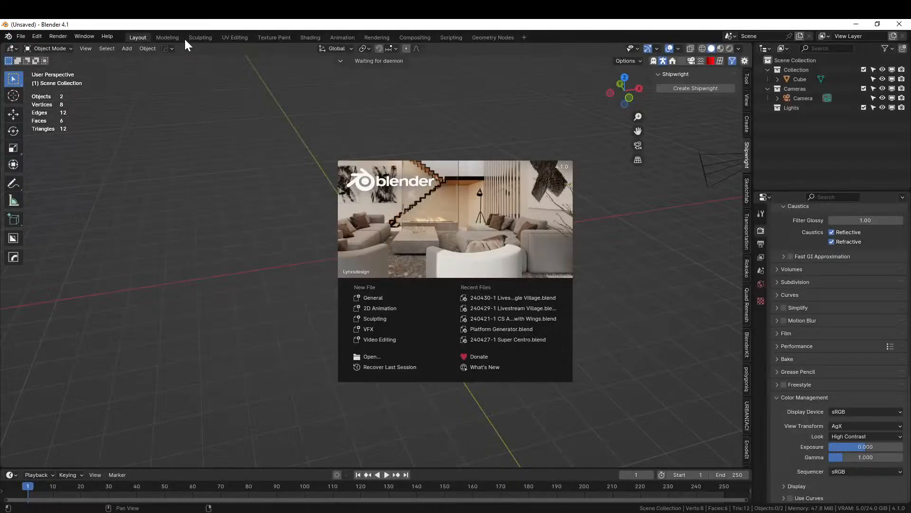
click(19, 35)
click(19, 36)
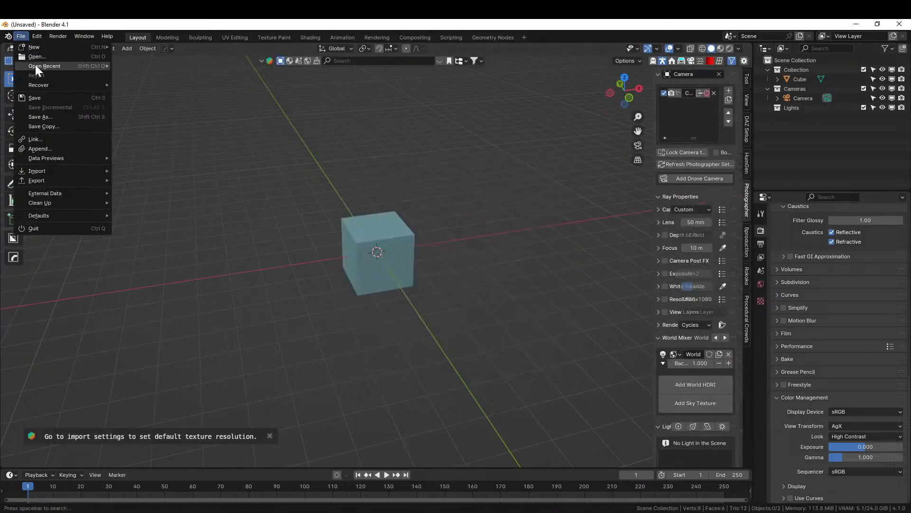
mouse_move(49, 88)
click(155, 94)
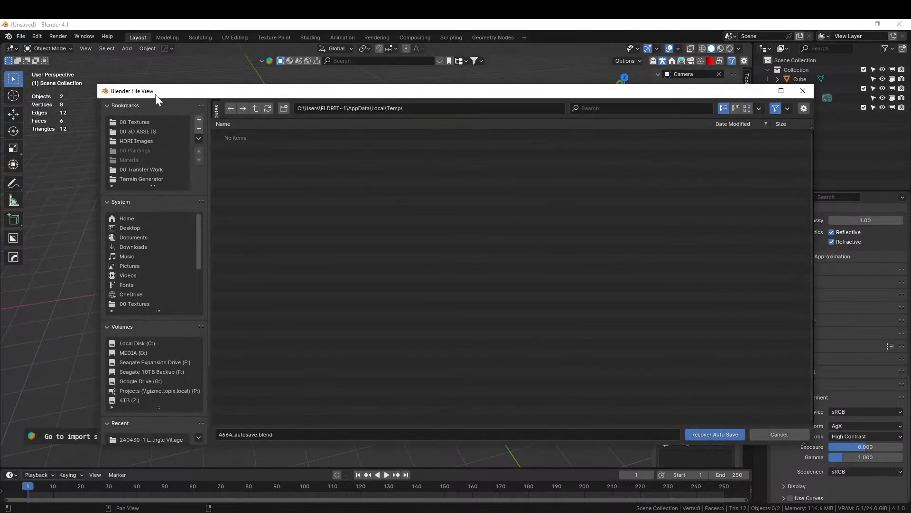
double_click(309, 136)
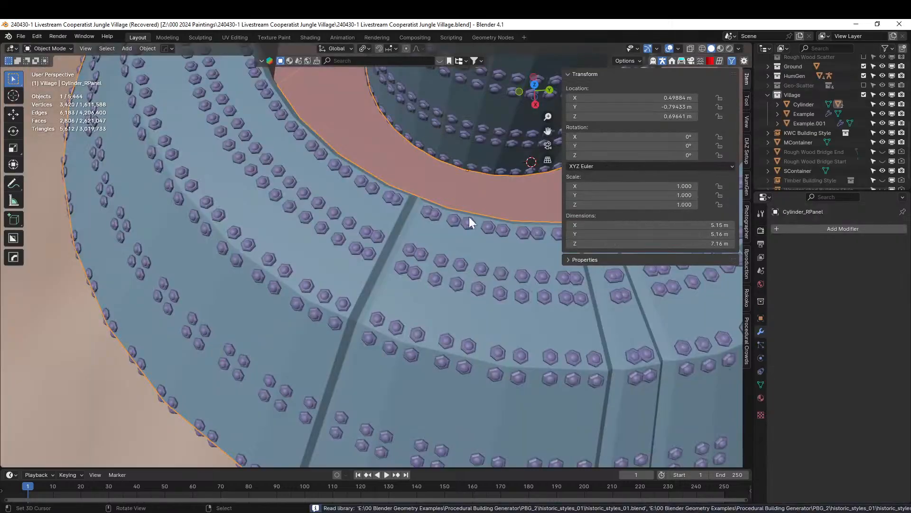
- Select the tower Cylinder with its whole hierarchy and move it to the Scene Collection
scroll(497, 263, down, 2)
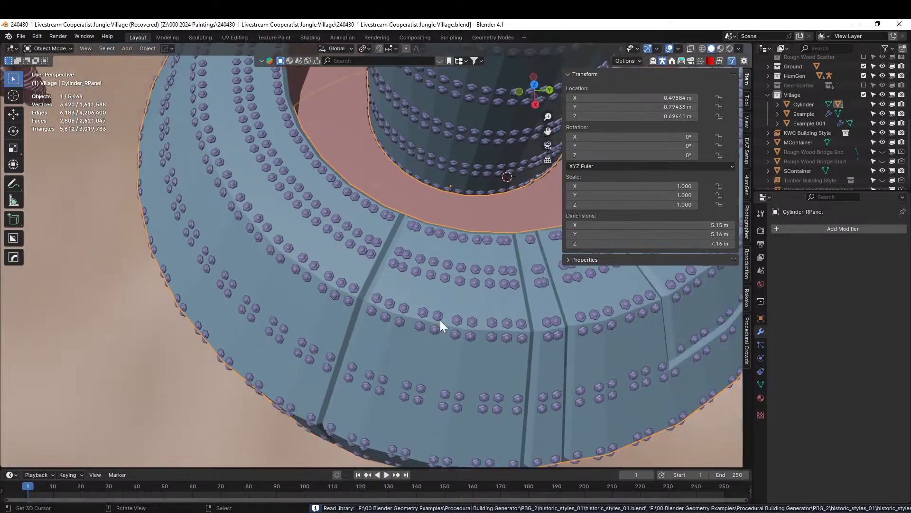
click(805, 104)
right_click(803, 107)
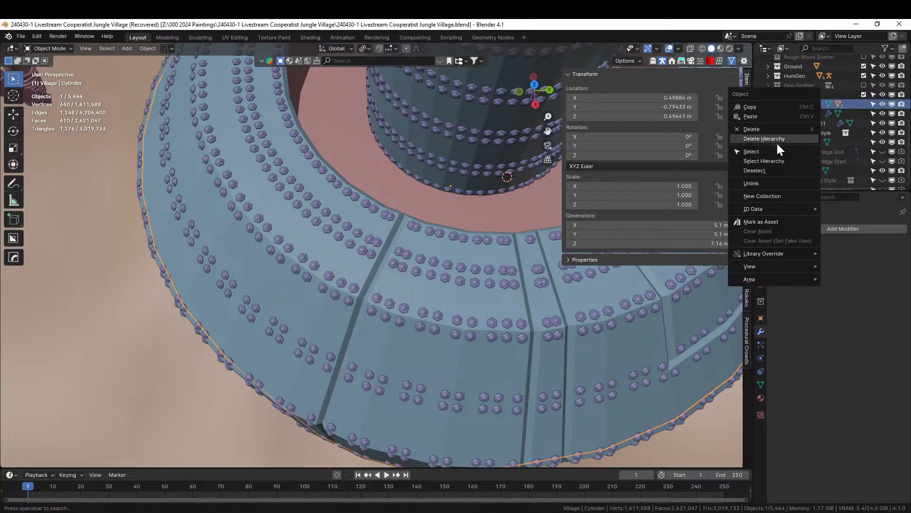
click(773, 162)
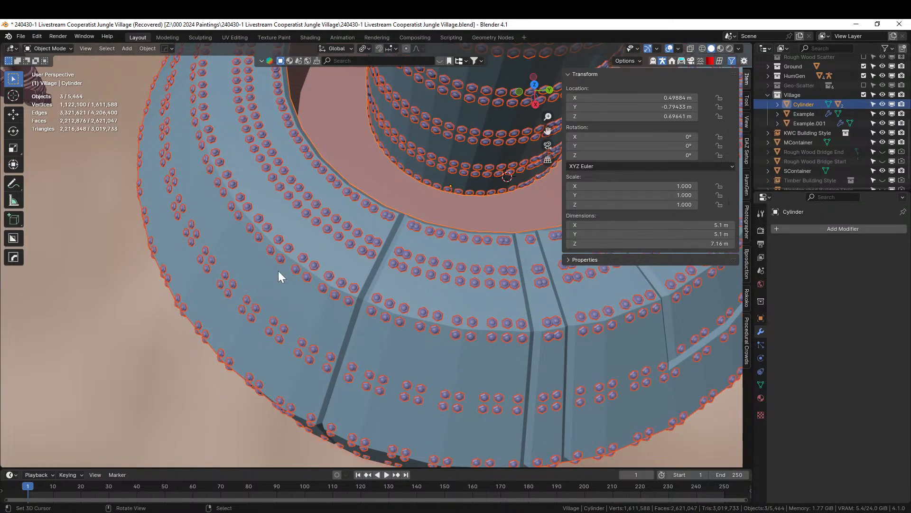
key(m)
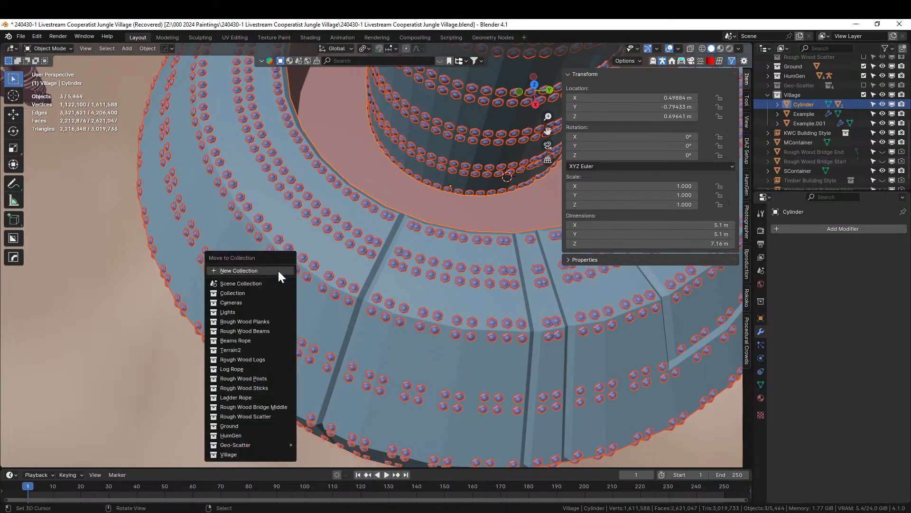
click(246, 283)
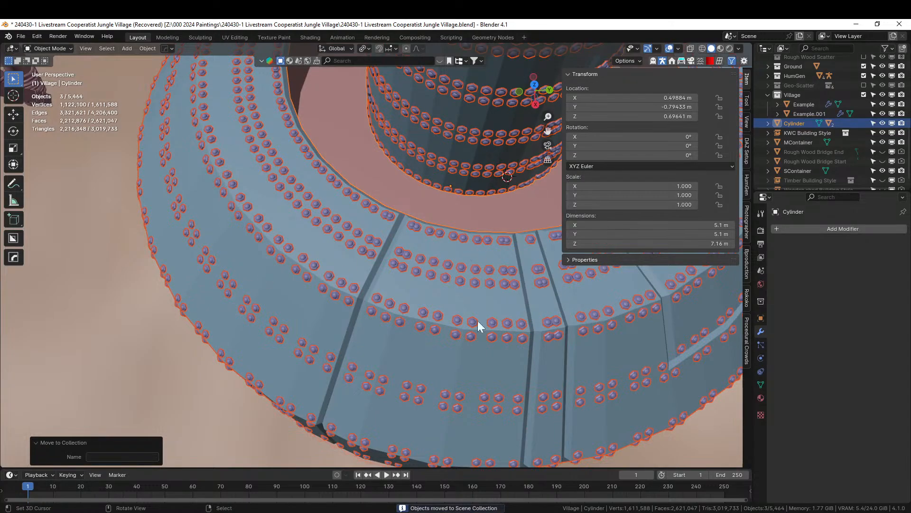
- Delete the Cylinder_Screws object from the panelled tower
scroll(477, 320, down, 3)
middle_drag(403, 299, 401, 275)
scroll(403, 276, up, 1)
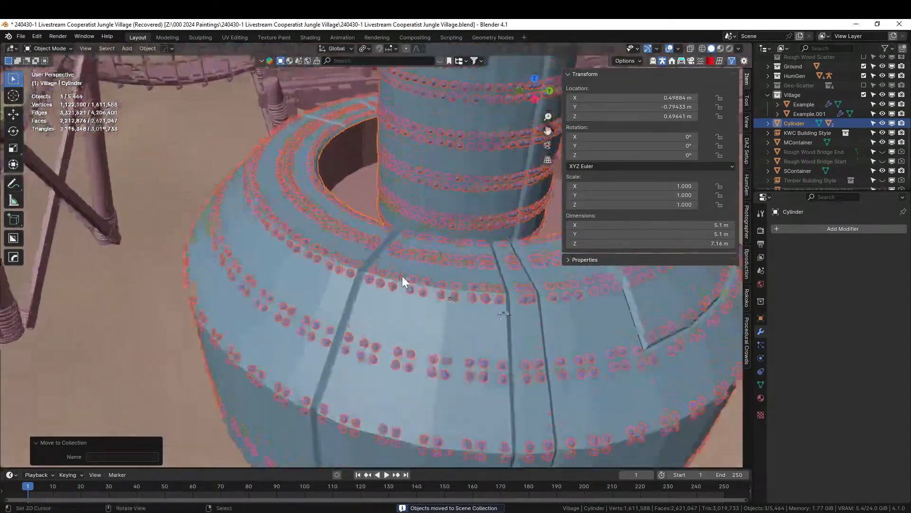
click(395, 295)
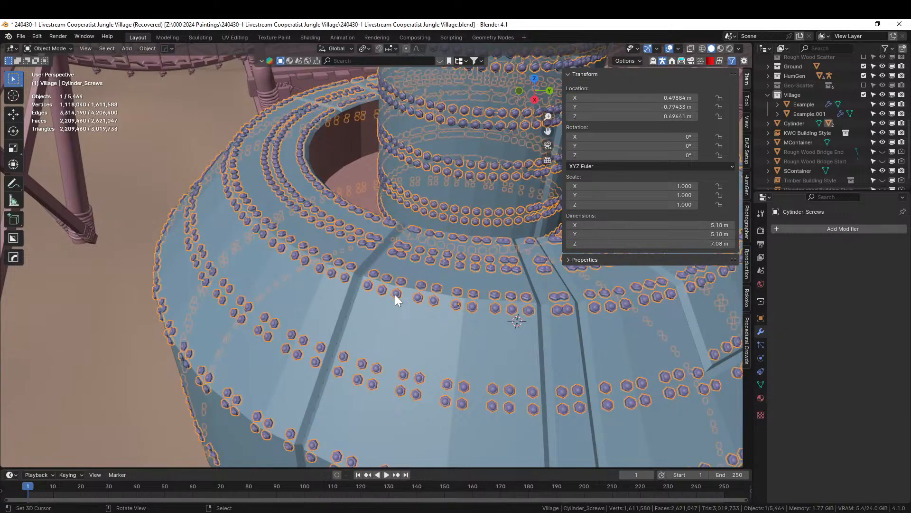
key(Delete)
middle_drag(395, 295, 451, 298)
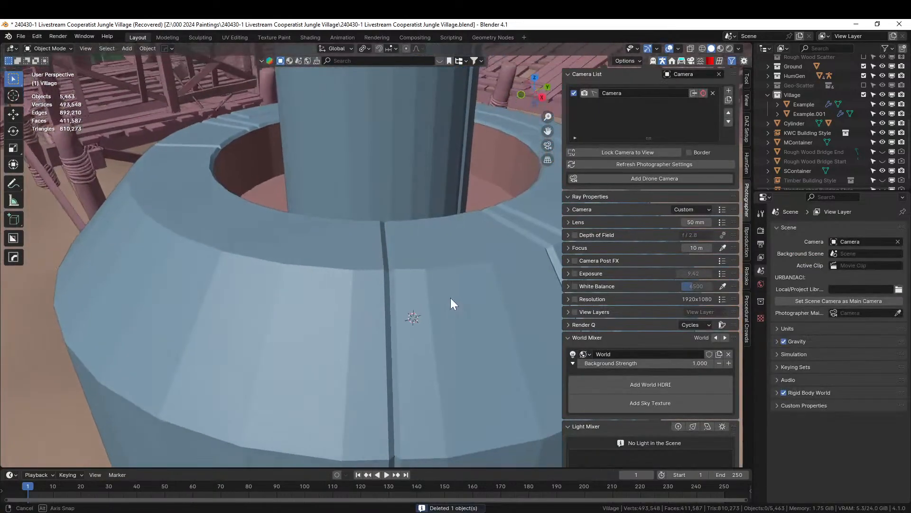
- Add Panel Screws to the tower's Cylinder_RPanel object, using the Custom type with the roundhead01 mesh
click(276, 274)
key(Tab)
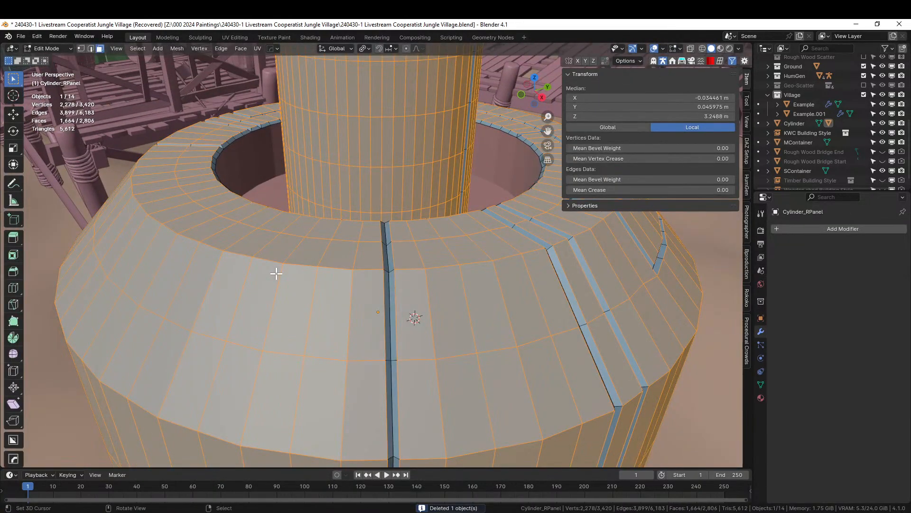
key(Tab)
key(shift+alt+q)
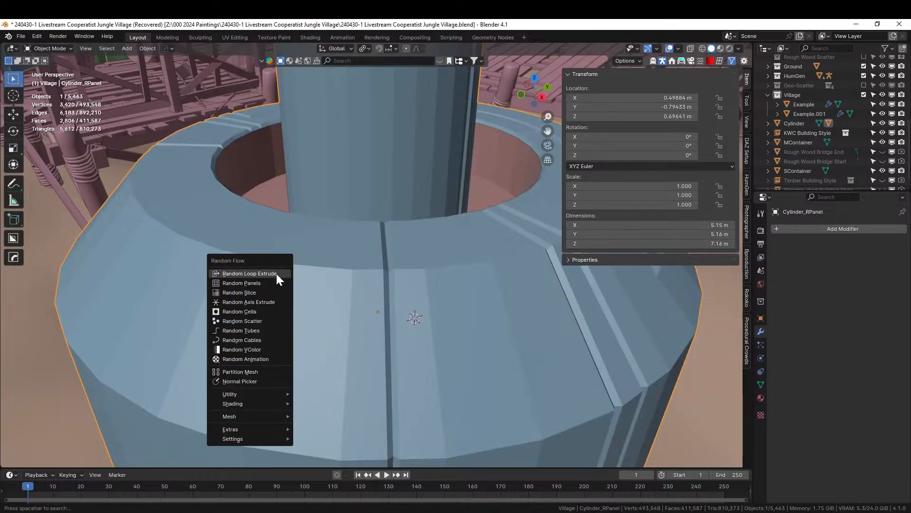
mouse_move(264, 394)
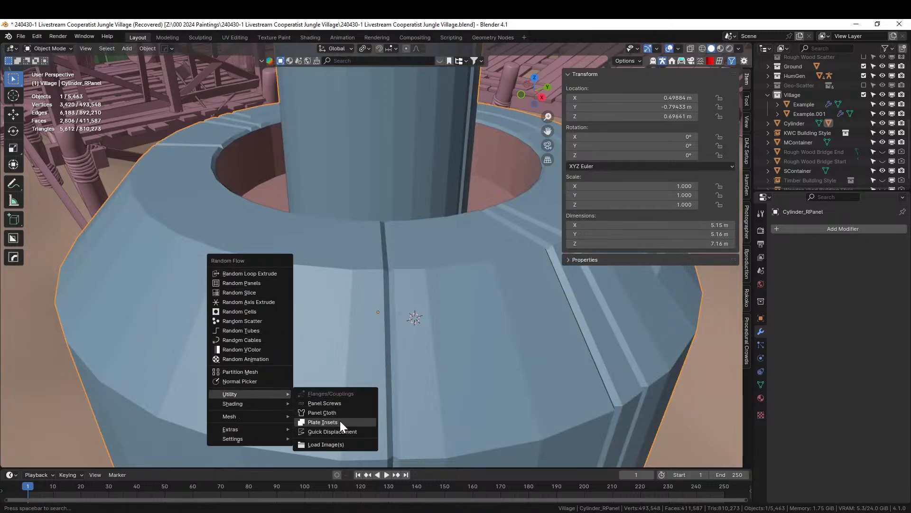
click(340, 403)
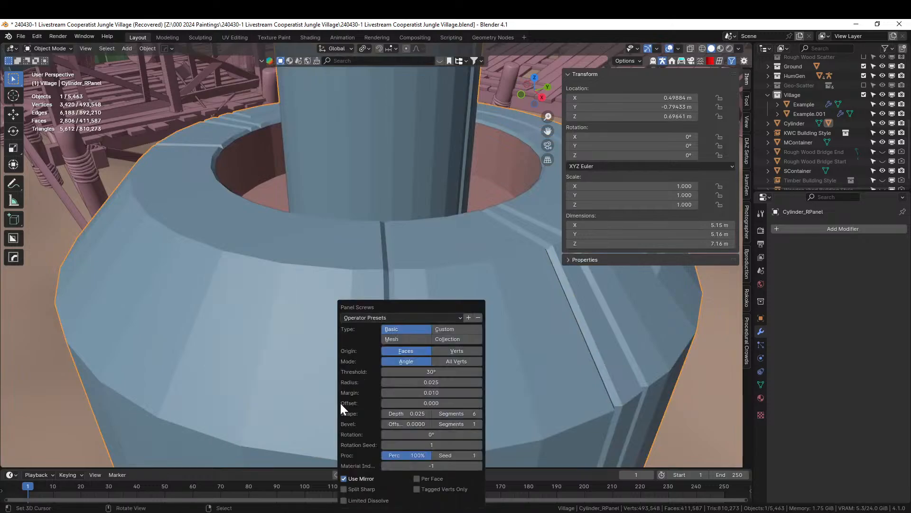
click(447, 329)
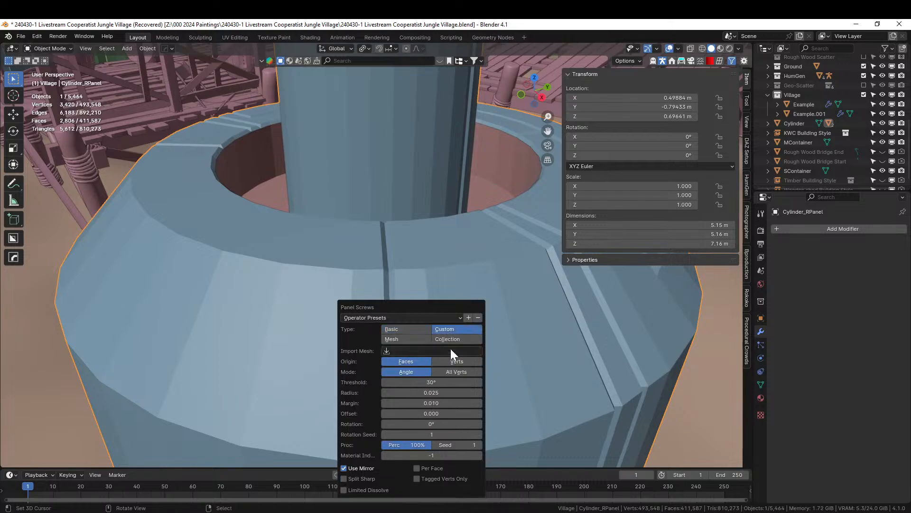
click(422, 350)
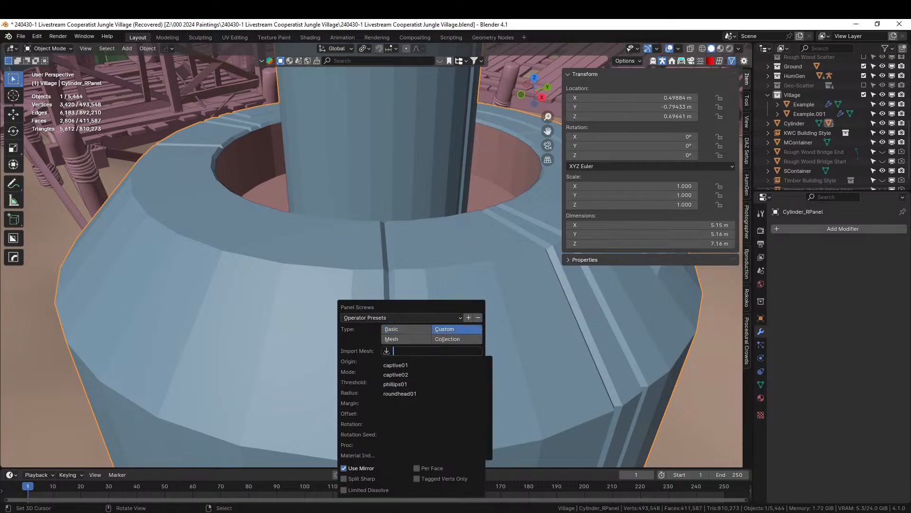
click(400, 393)
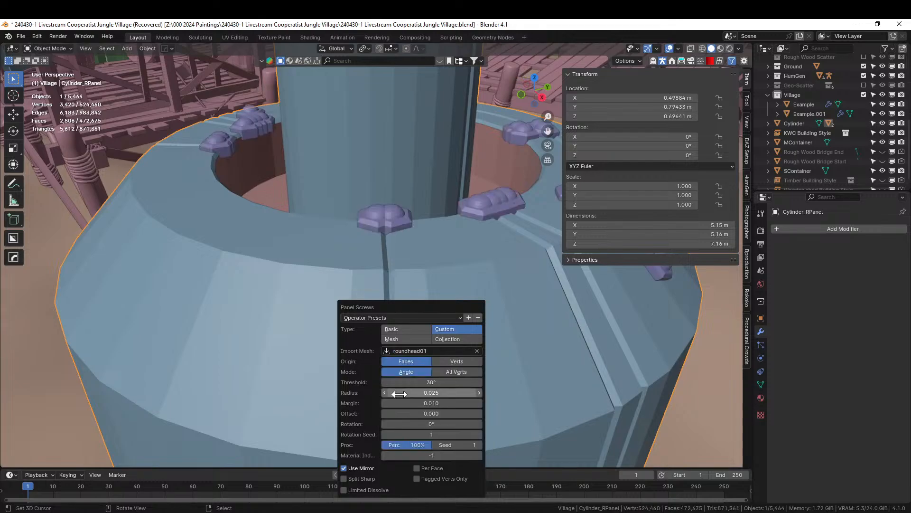
- Try a panel screw radius of 0.01
click(434, 393)
text(.)
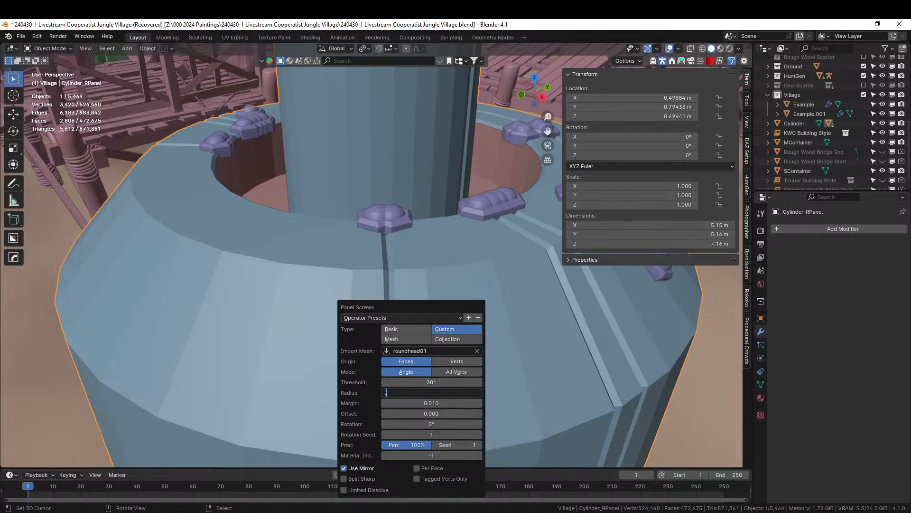
text(01)
key(Return)
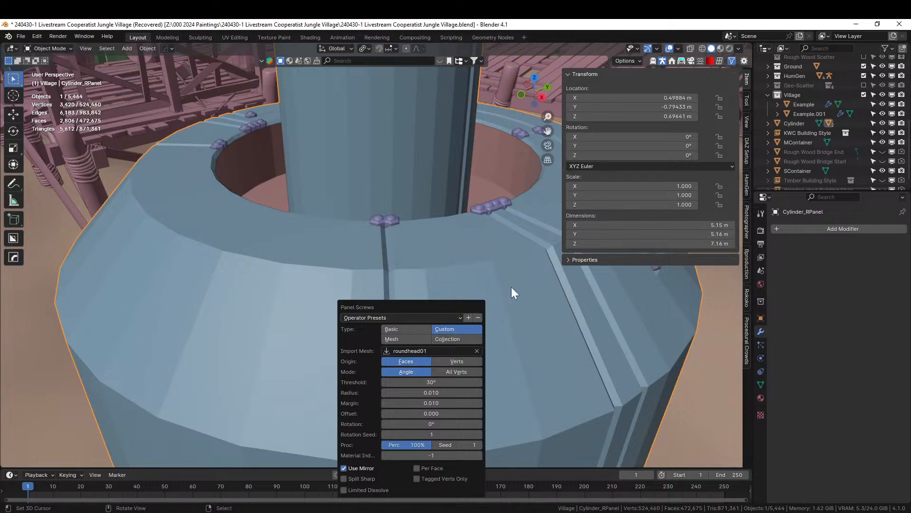
- Set the panel screw radius to 0.005
middle_drag(464, 299, 442, 338)
key(F9)
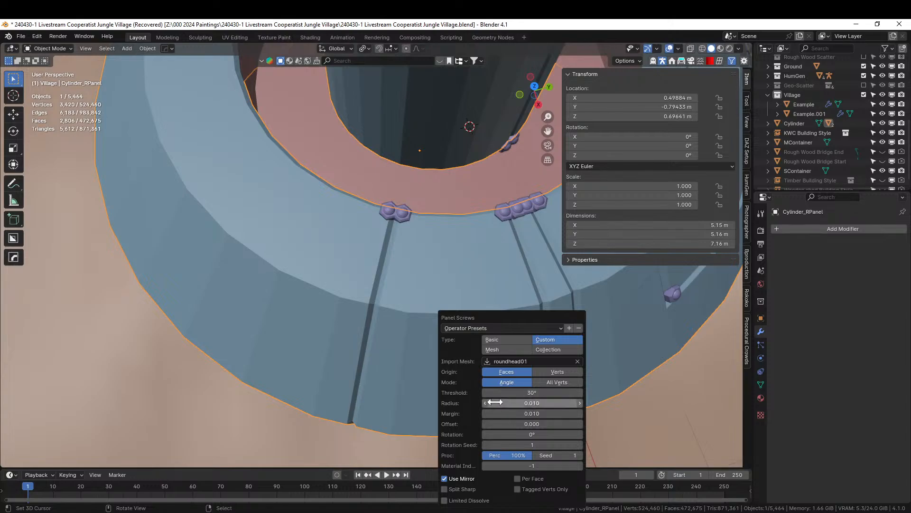
click(519, 403)
text(.005)
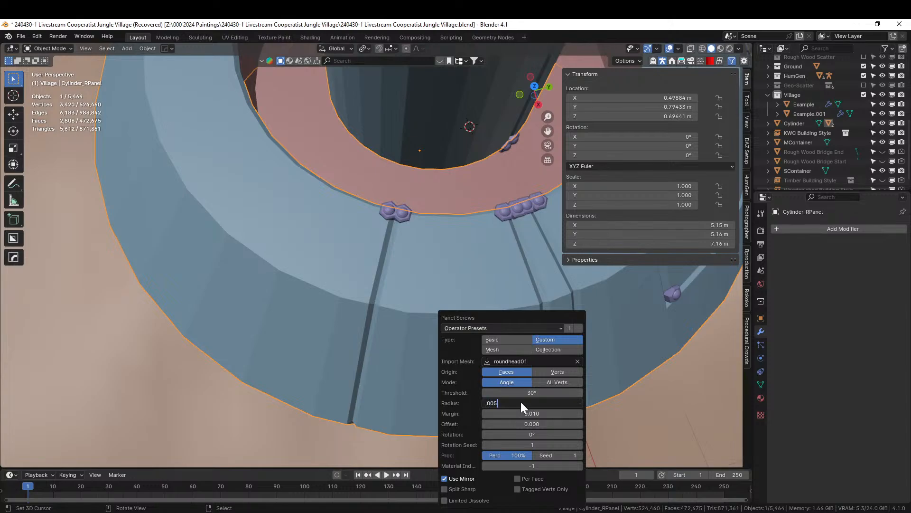
key(Return)
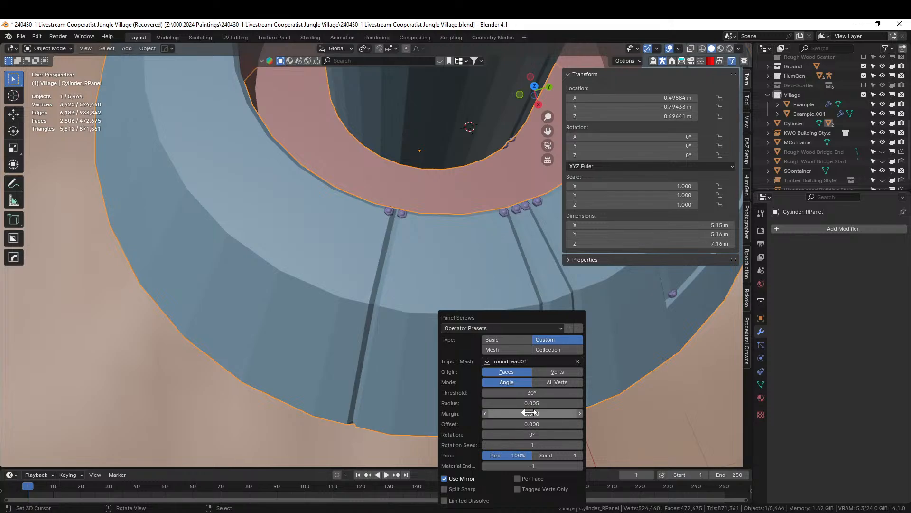
- Set the panel screw margin to 0.04 and save the file
click(523, 424)
text(.0)
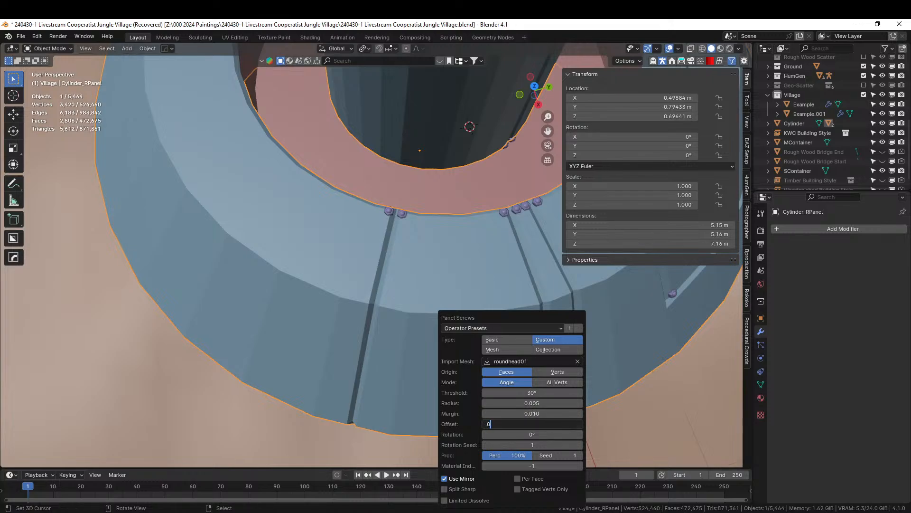
key(shift+Tab)
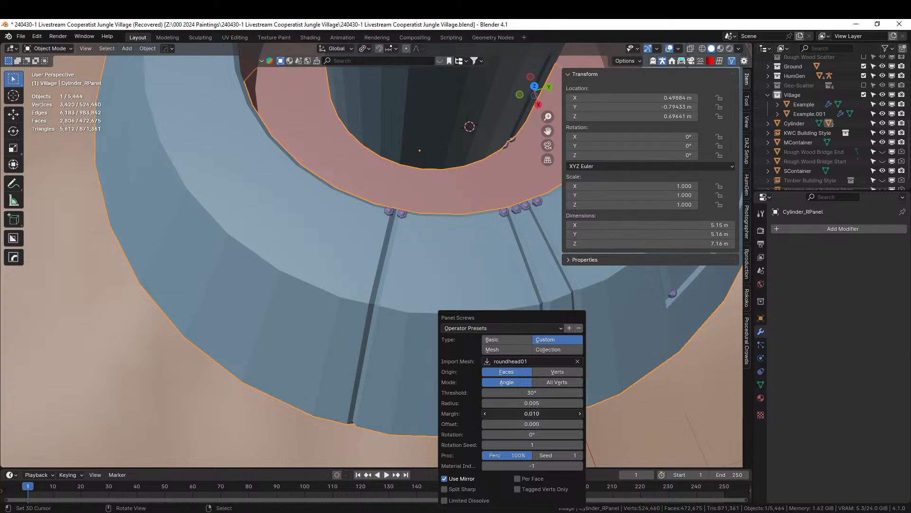
text(.04)
key(Return)
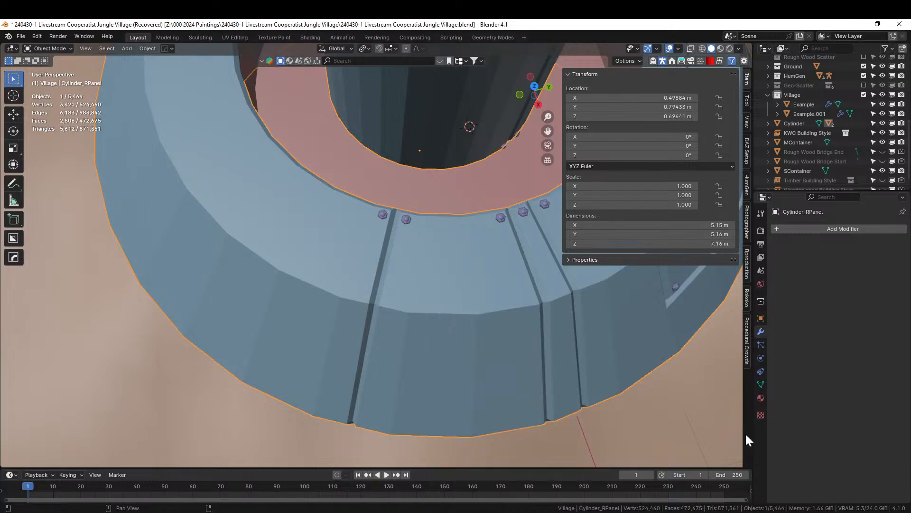
middle_drag(511, 354, 293, 208)
key(ctrl+s)
- Delete all screws around the narrow collar above the tower's shoulder from Cylinder_Screws, including those on the far side
scroll(482, 307, down, 8)
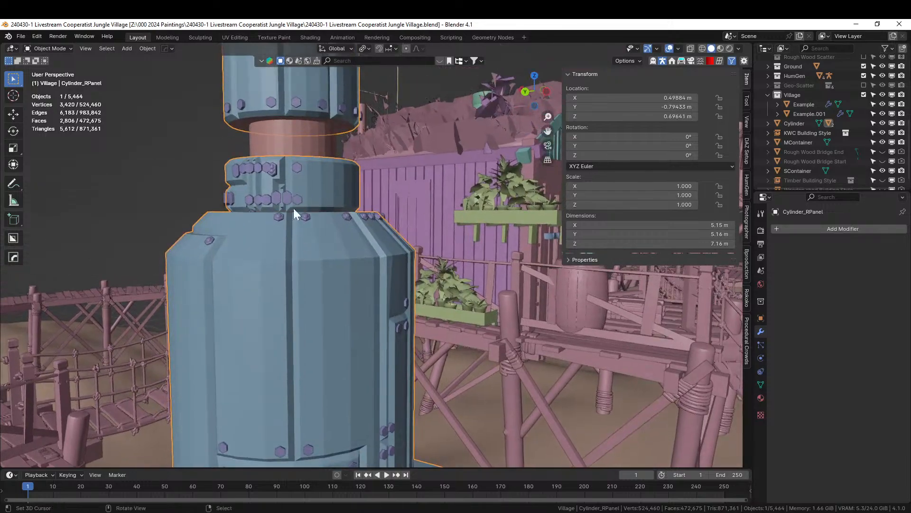
click(290, 199)
key(Tab)
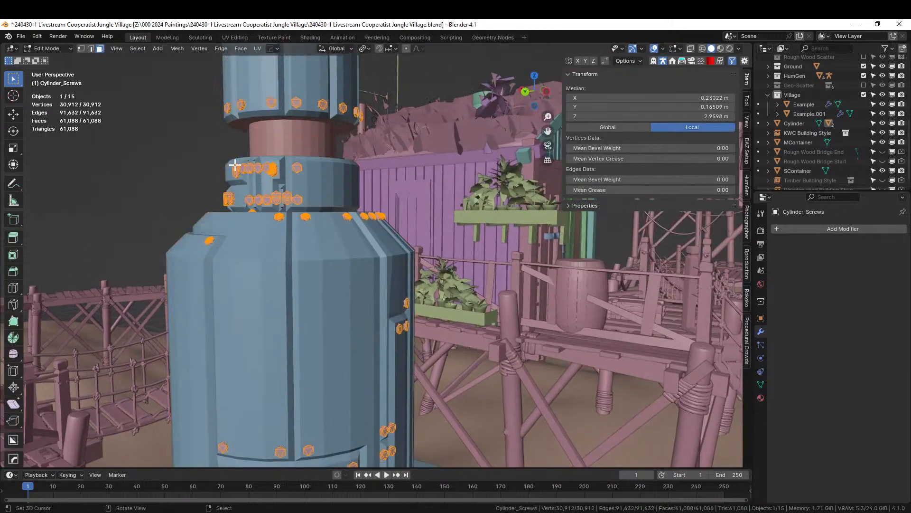
key(alt+z)
key(alt+a)
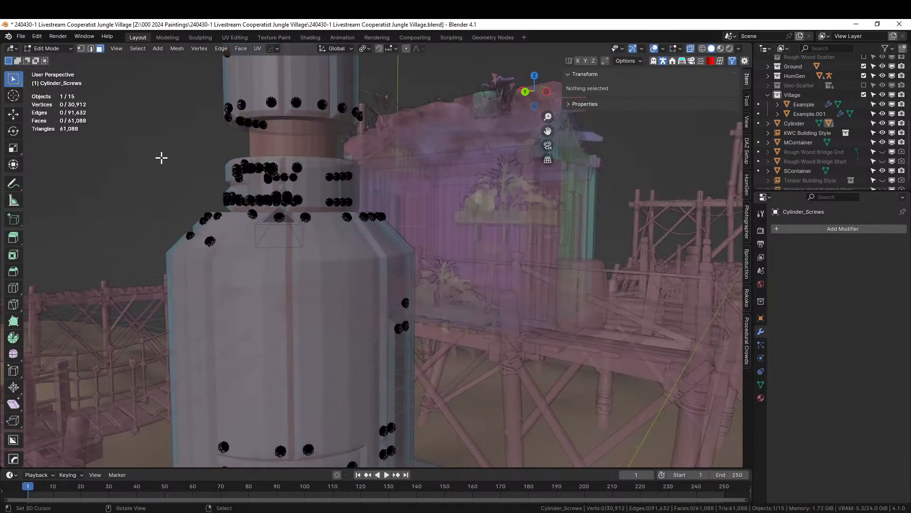
key(b)
drag(134, 144, 411, 204)
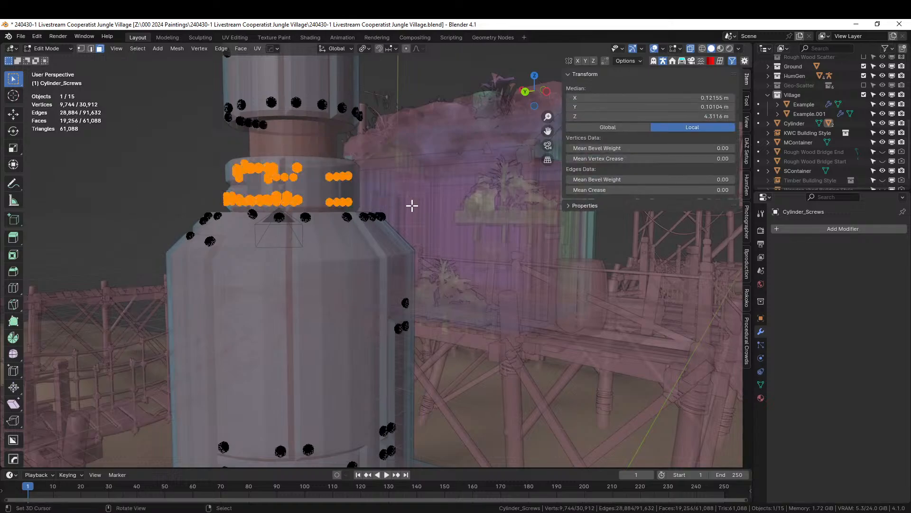
key(ctrl+l)
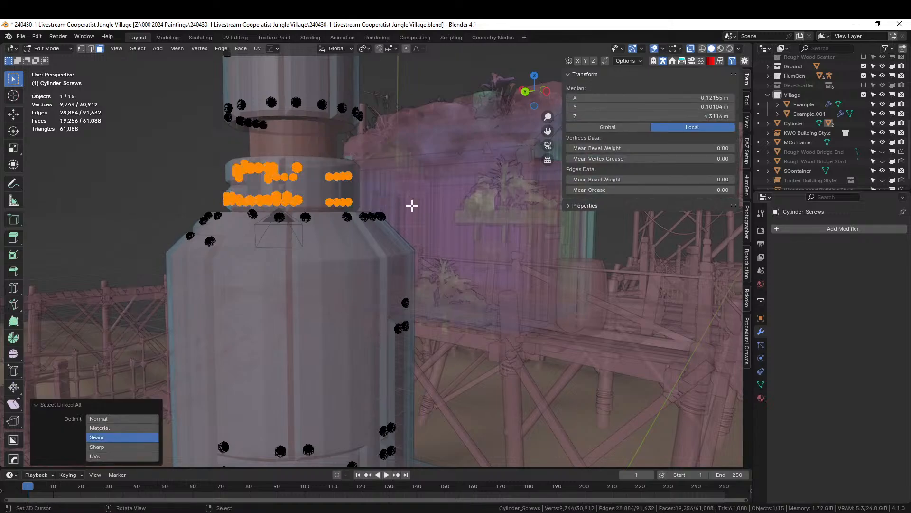
key(x)
click(411, 206)
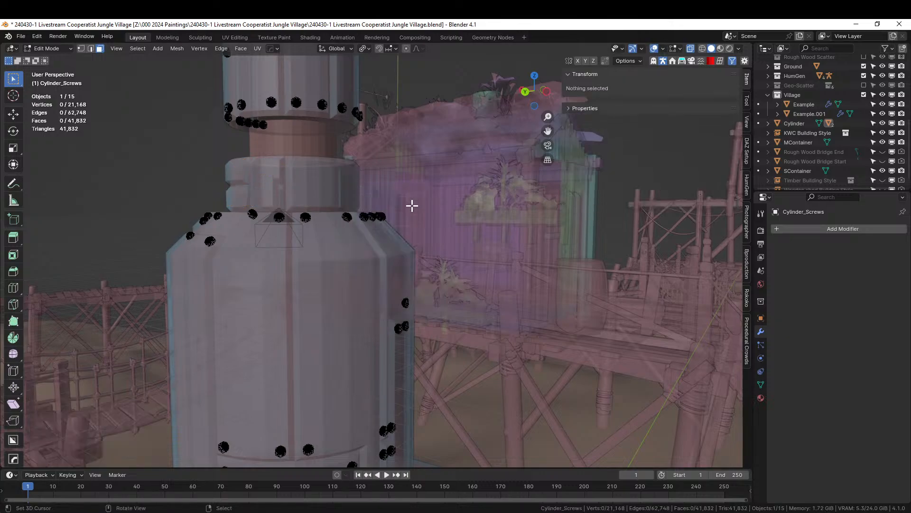
key(Tab)
middle_drag(412, 206, 370, 244)
scroll(370, 245, up, 2)
click(431, 112)
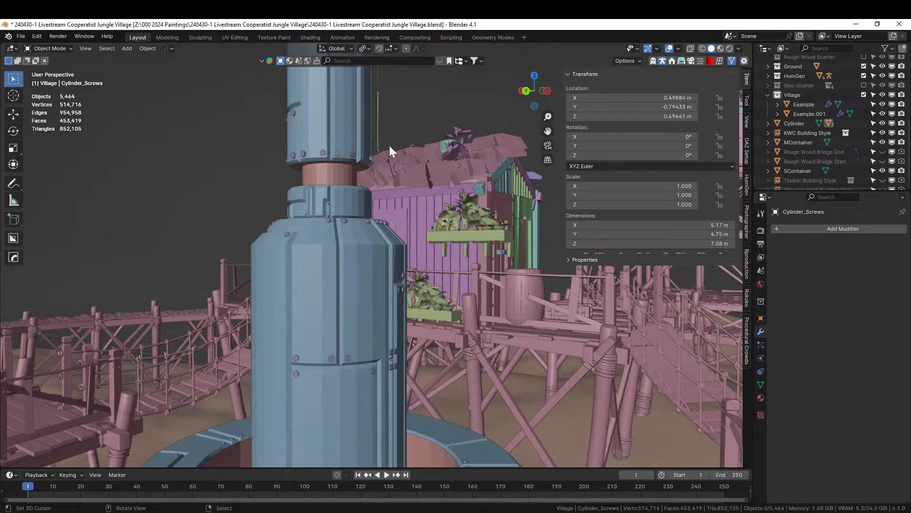
- Subdivide the loop of faces around the Cylinder's exposed neck above the collar with 3 cuts
middle_drag(389, 145, 298, 208)
click(298, 207)
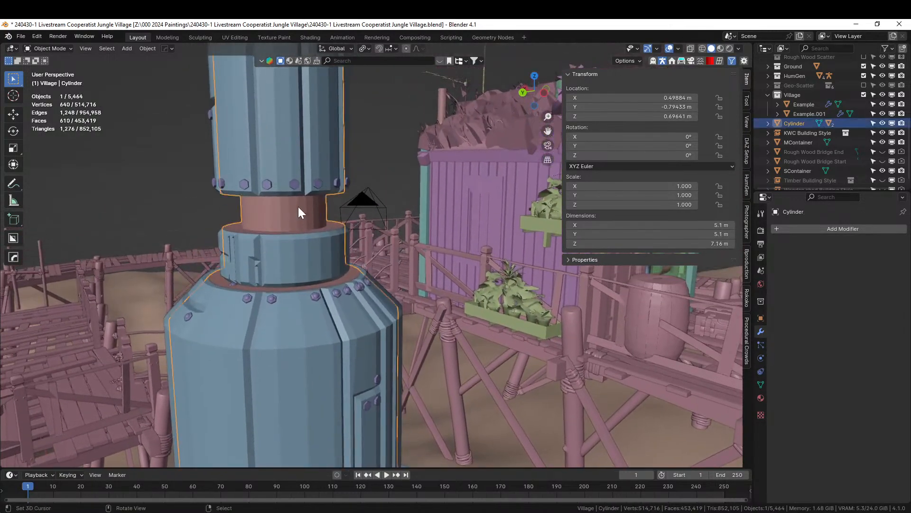
key(Tab)
key(alt+a)
alt+right_click(291, 209)
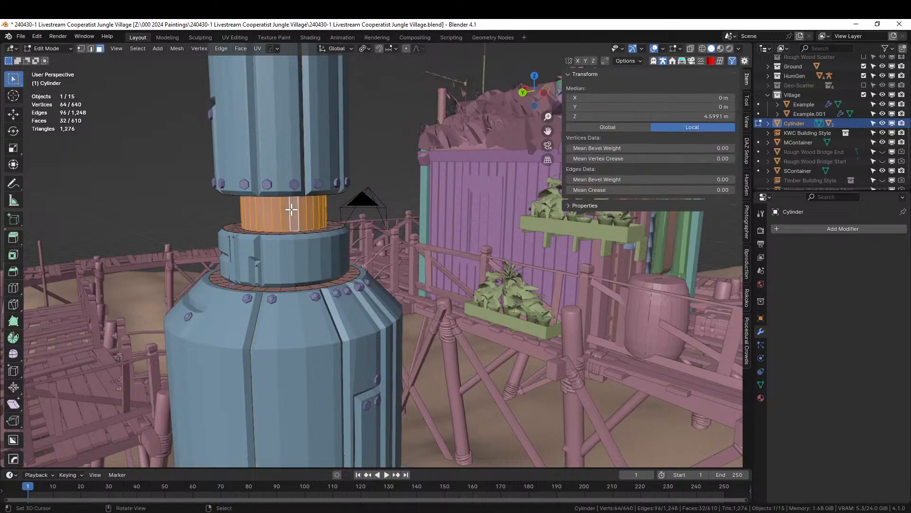
scroll(291, 209, down, 3)
middle_drag(292, 209, 301, 202)
scroll(301, 202, up, 5)
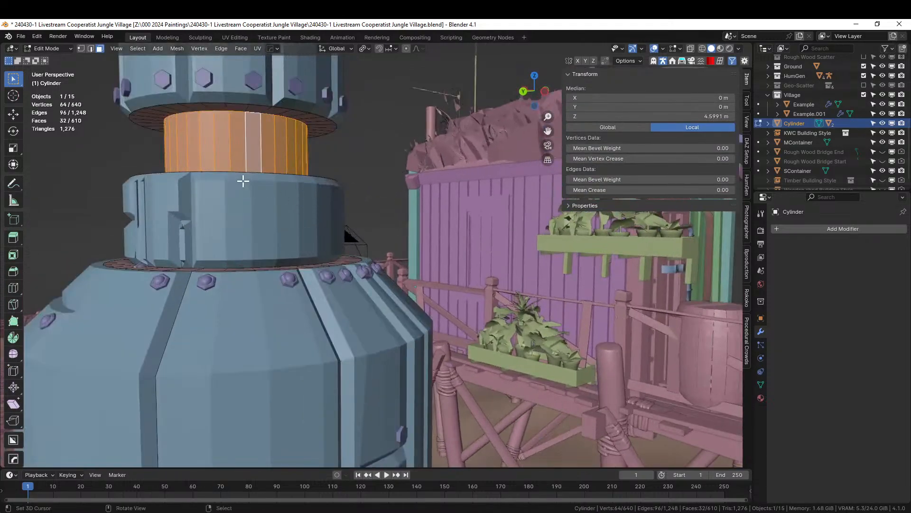
right_click(214, 181)
click(216, 190)
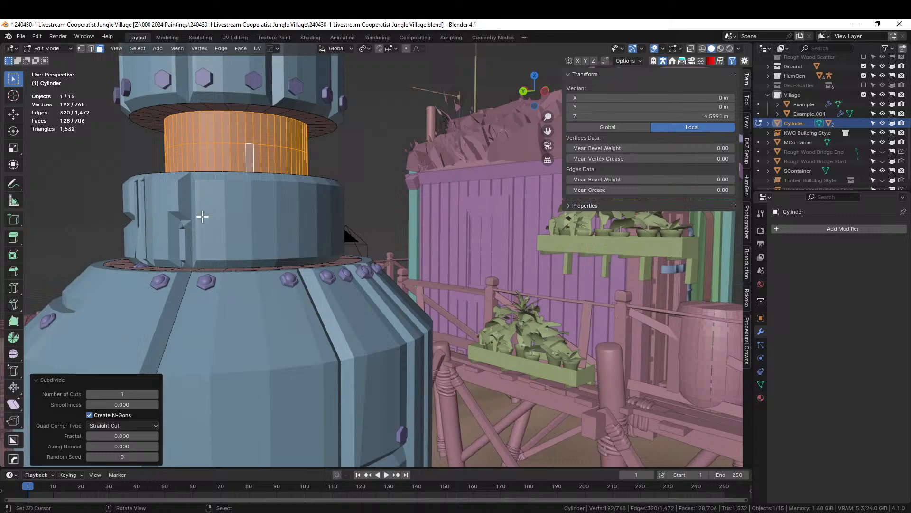
click(156, 394)
click(155, 394)
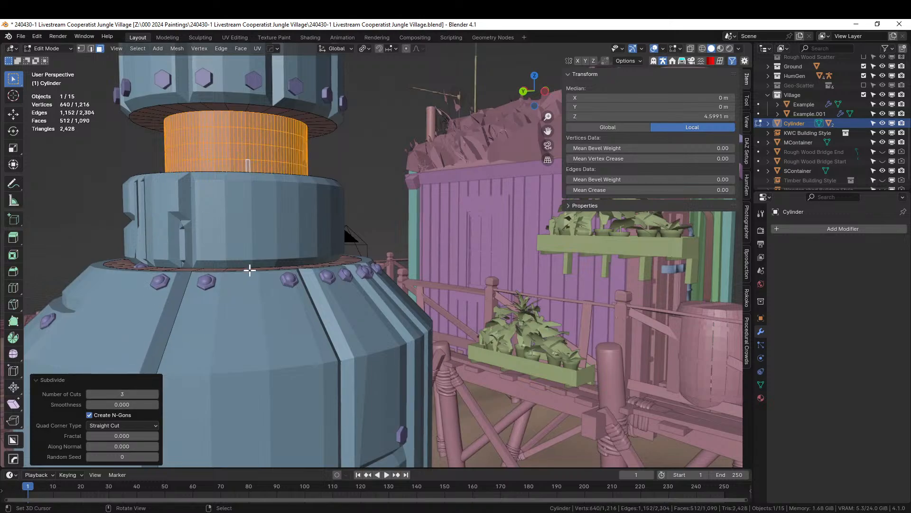
- Apply Plate Insets to the subdivided neck faces, advancing the plating seed by one, and return to Object Mode
middle_drag(265, 175, 271, 198)
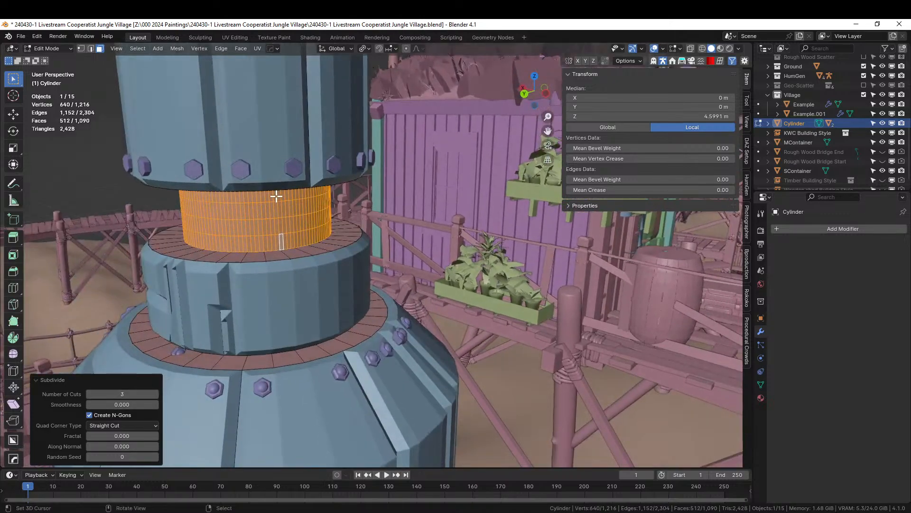
key(shift+q)
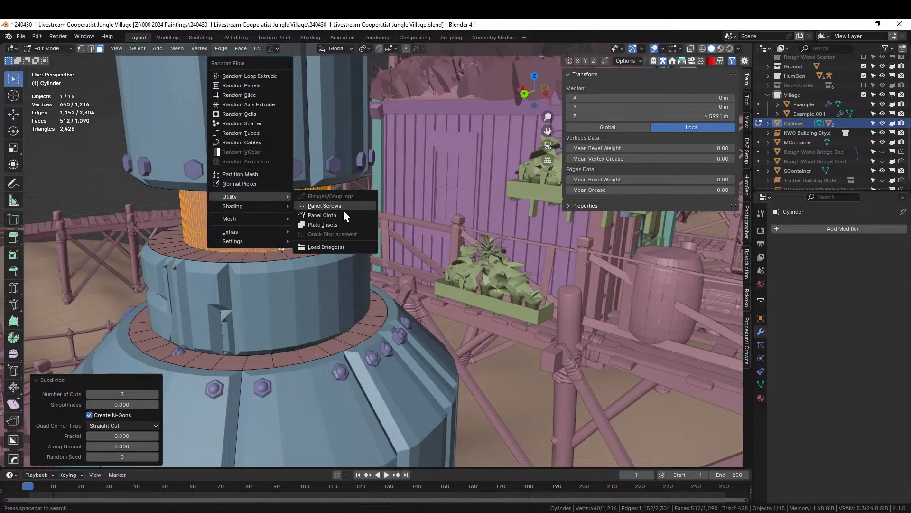
click(338, 222)
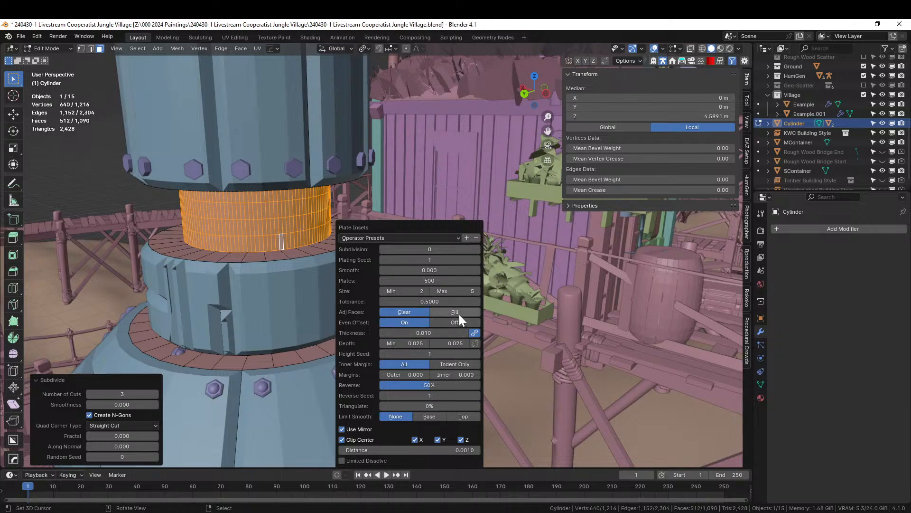
click(477, 260)
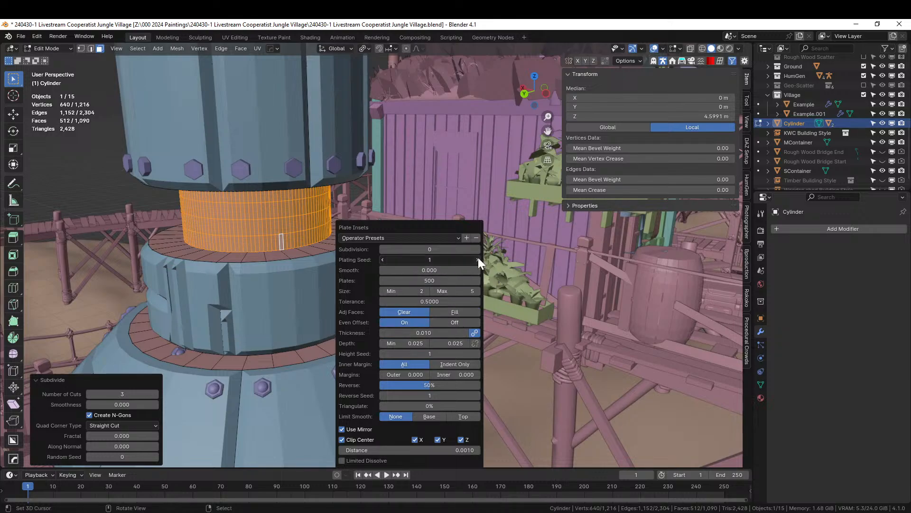
key(Tab)
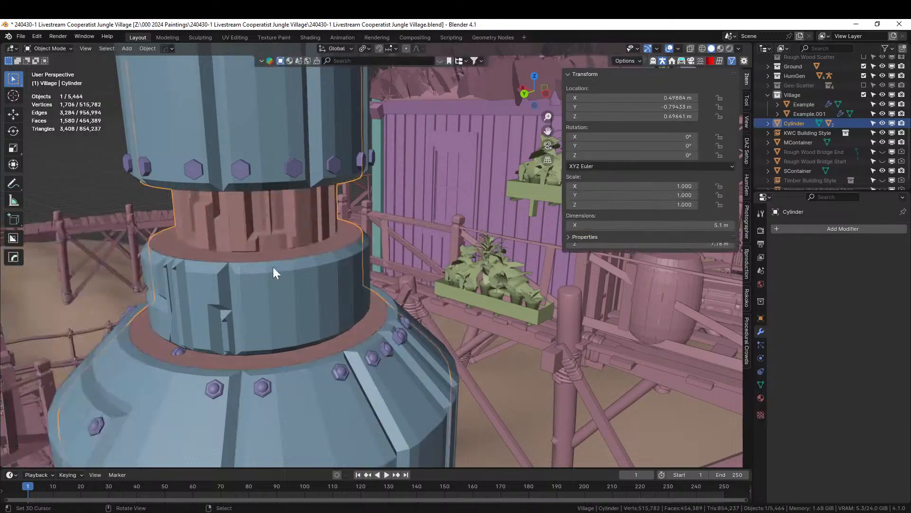
- Inset the Cylinder's flat top cap face by about 0.12 m in Edit Mode
middle_drag(273, 265, 318, 344)
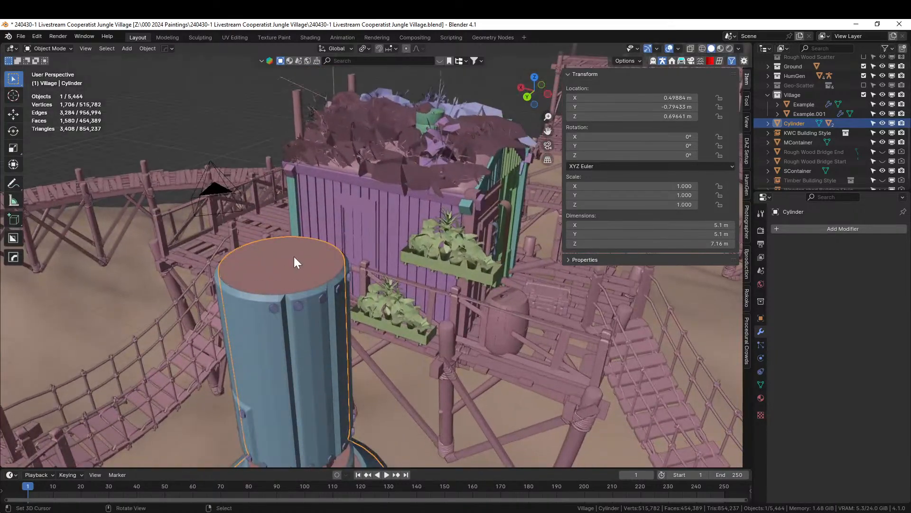
click(283, 262)
key(Tab)
key(Tab)
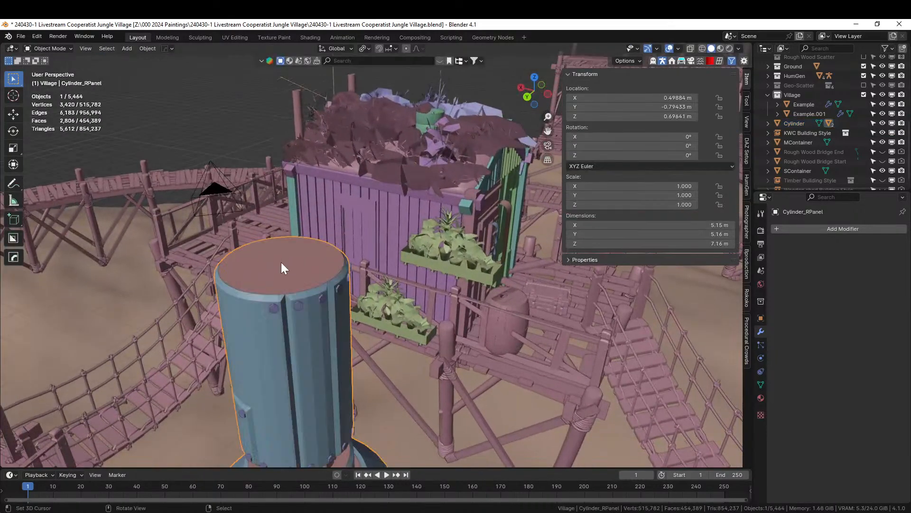
click(282, 263)
key(Tab)
click(282, 262)
key(i)
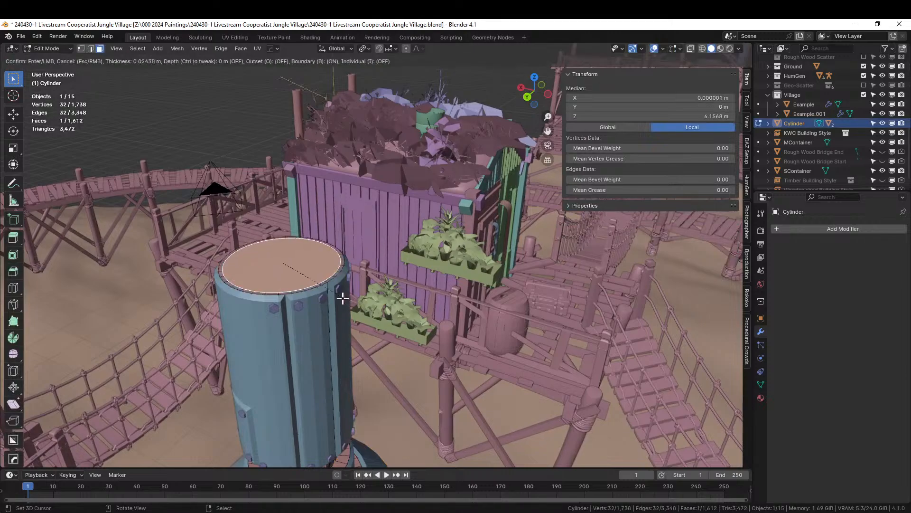
click(330, 290)
- Raise the inset cap face about 0.23 m along Z to form a tapered top, and return to Object Mode
key(g)
key(z)
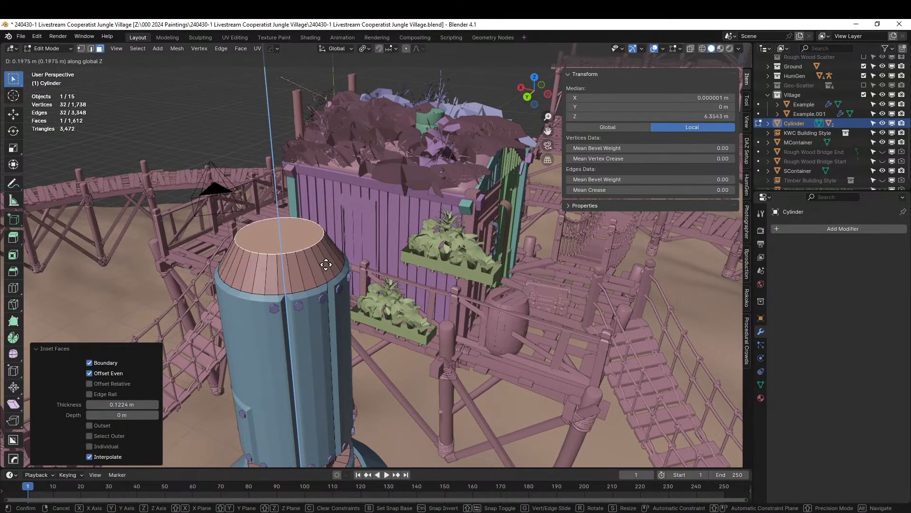
click(323, 260)
middle_drag(322, 260, 336, 101)
scroll(245, 220, down, 4)
key(Tab)
- Subdivide the Cylinder's inner wall and floor face loops in the recess around the tower's base with 3 cuts
scroll(245, 220, down, 4)
scroll(380, 193, up, 3)
scroll(328, 201, up, 4)
scroll(402, 266, up, 2)
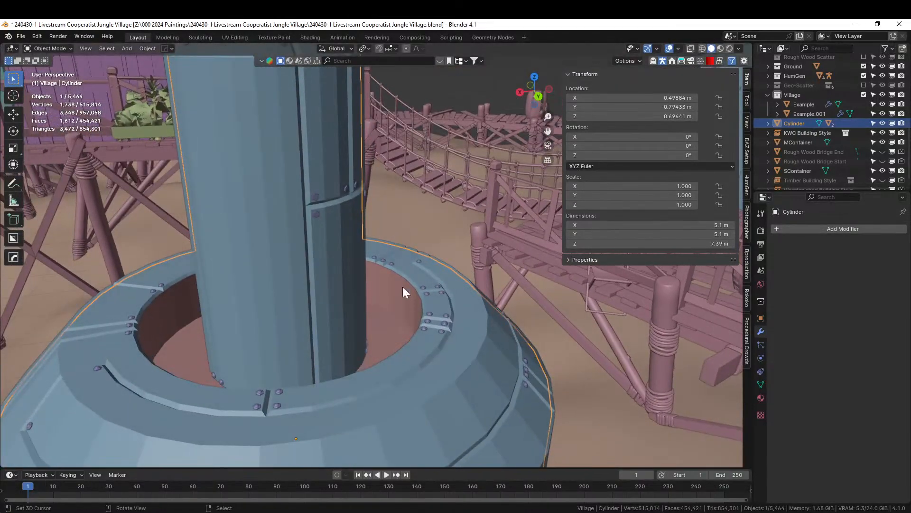
click(402, 288)
click(402, 288)
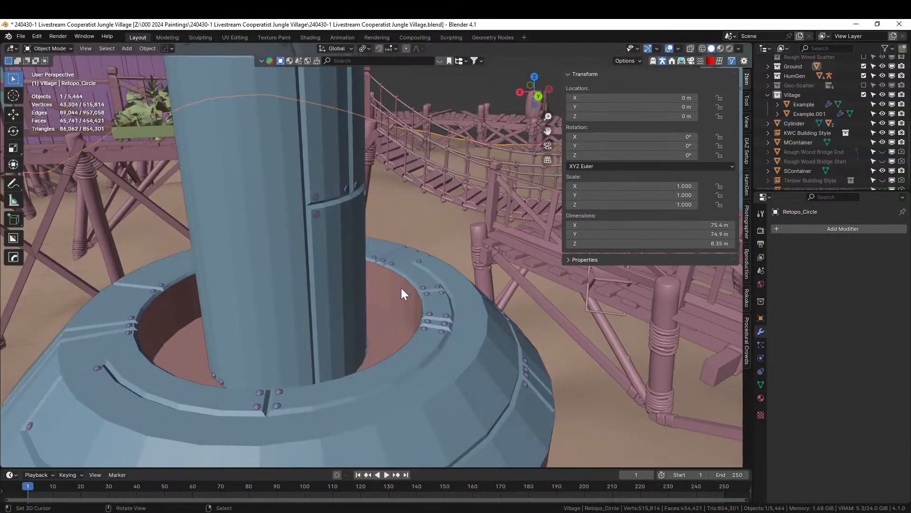
click(401, 288)
key(Tab)
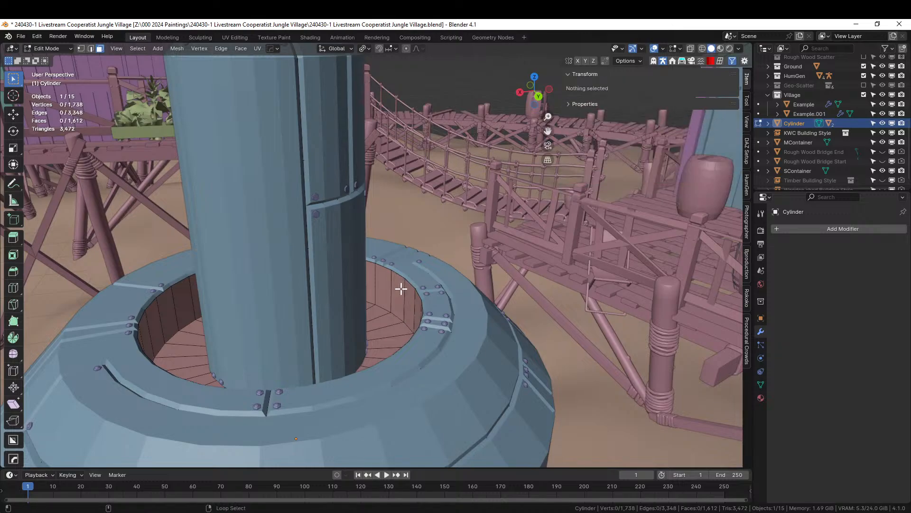
alt+click(404, 291)
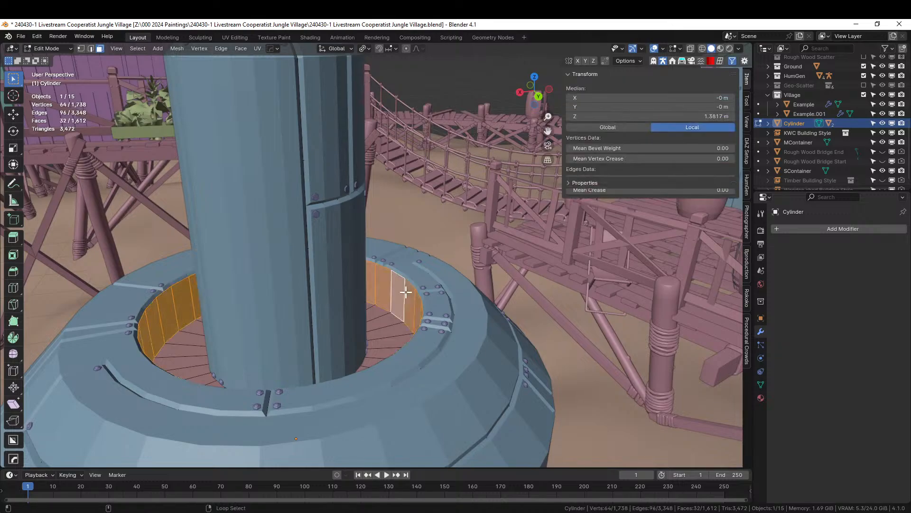
alt+shift+click(383, 326)
right_click(383, 326)
click(383, 327)
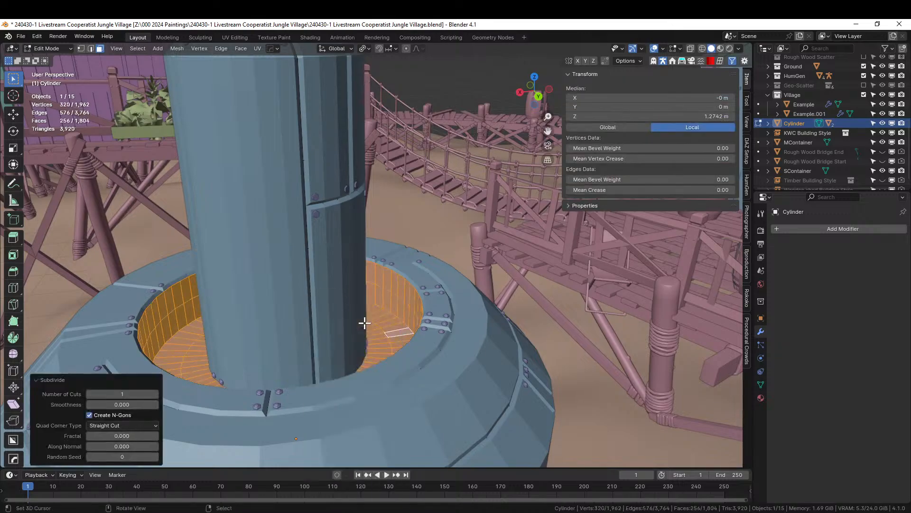
click(153, 394)
click(154, 394)
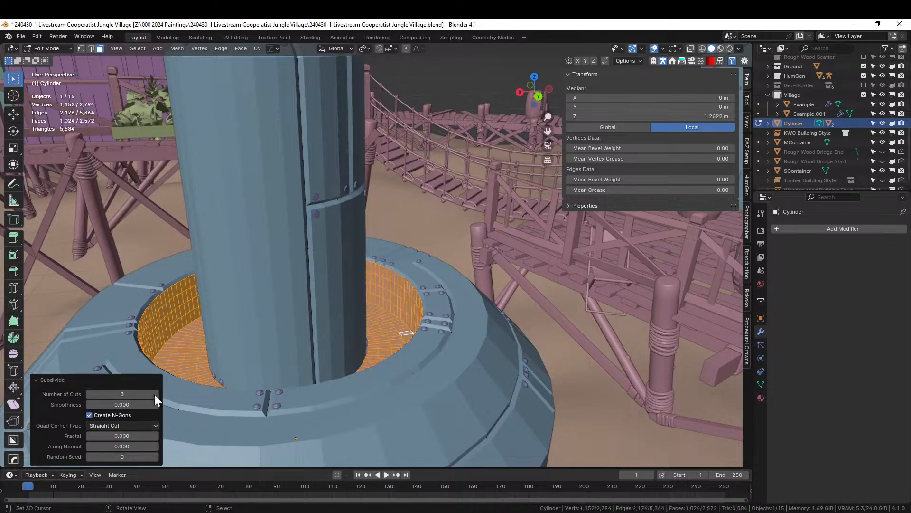
- Apply Plate Insets with plating seed 3 to the subdivided recess faces and return to Object Mode
key(shift+q)
mouse_move(361, 334)
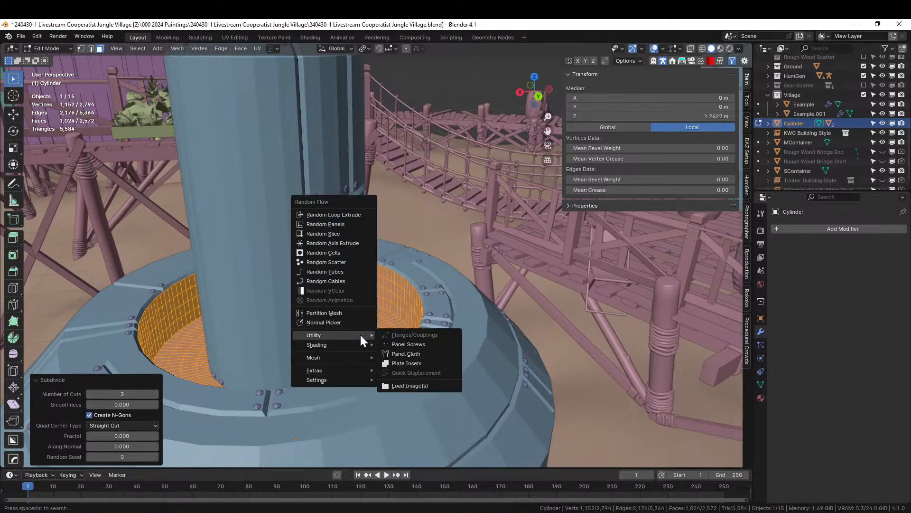
click(426, 362)
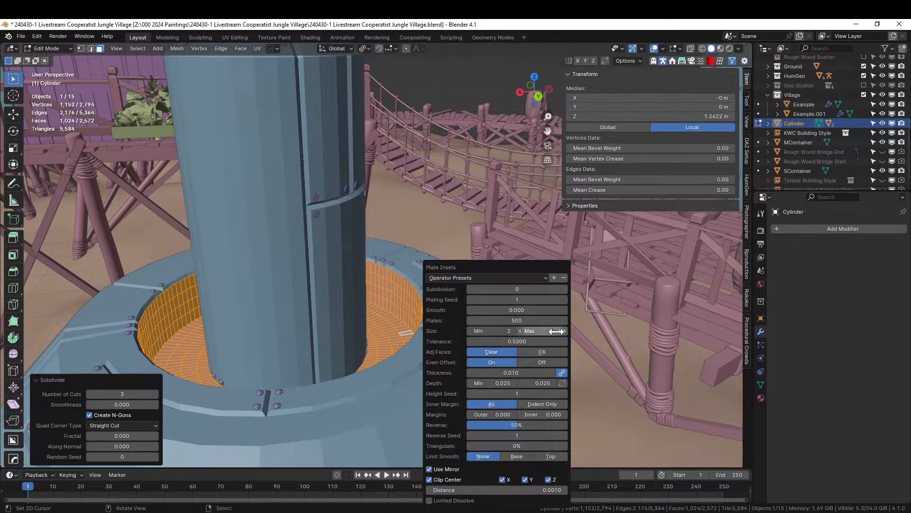
click(564, 300)
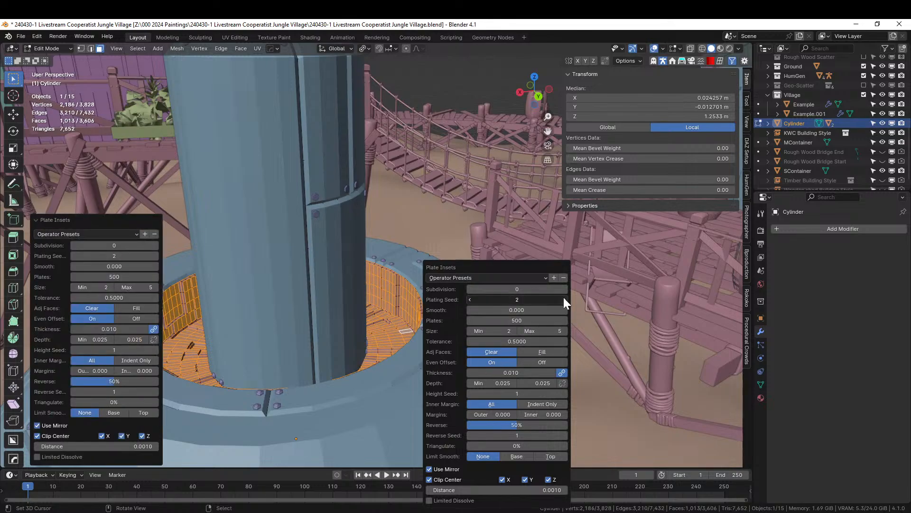
click(564, 299)
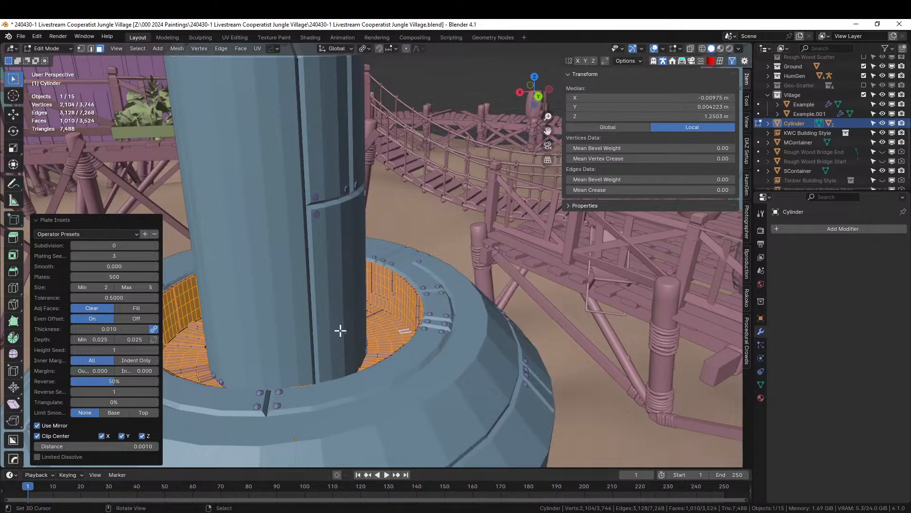
mouse_move(340, 331)
middle_down()
mouse_move(304, 338)
mouse_move(371, 317)
mouse_move(386, 331)
mouse_move(334, 338)
mouse_move(306, 360)
mouse_move(279, 320)
mouse_move(301, 317)
mouse_move(314, 251)
mouse_move(291, 407)
mouse_move(305, 362)
mouse_move(274, 346)
mouse_move(340, 331)
middle_up()
key(Tab)
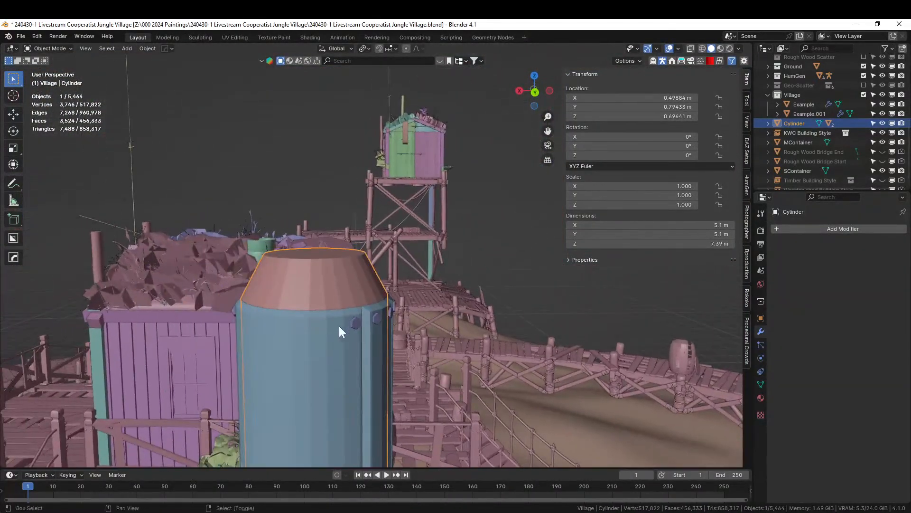
- Add a centred loop cut around the Cylinder's tapered top and bevel it into a band with a 0.048 m offset
click(326, 272)
click(303, 277)
key(Tab)
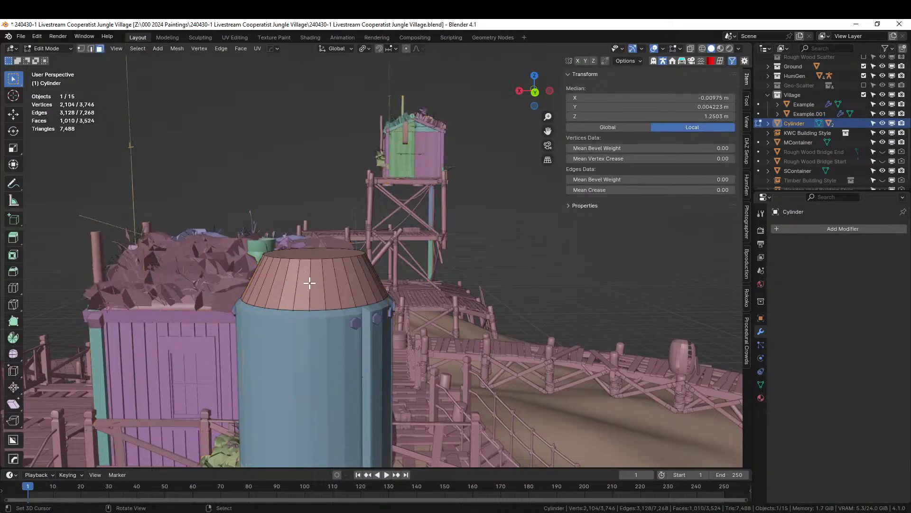
key(ctrl+r)
click(310, 284)
right_click(310, 284)
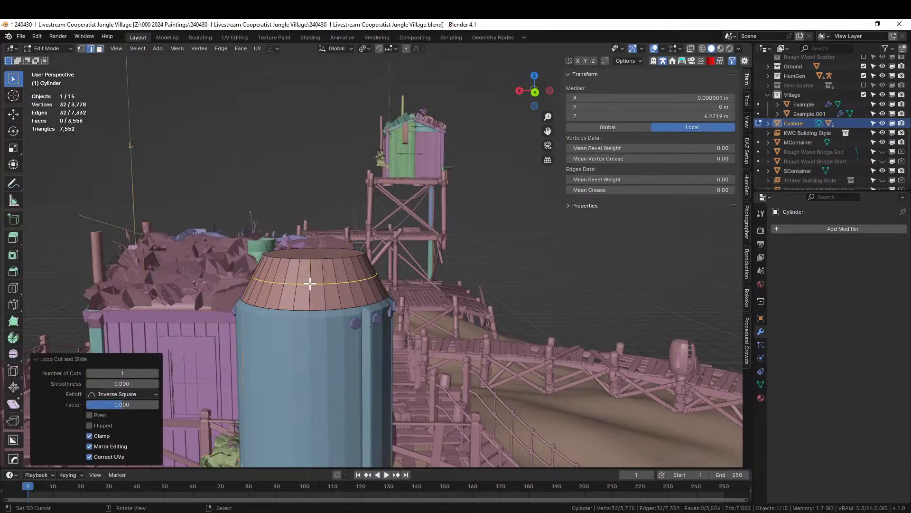
key(ctrl+b)
click(330, 291)
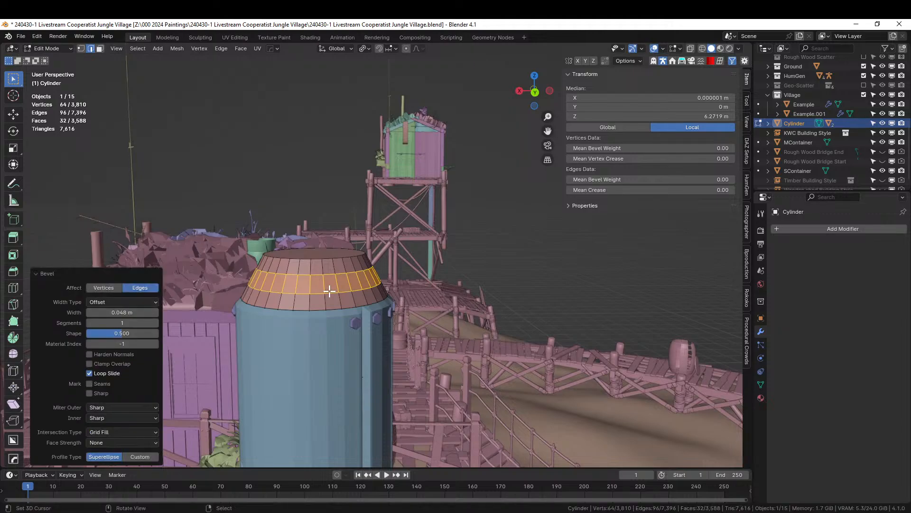
- Extrude the beveled band inward along its normals to form a groove, return to Object Mode and save the file
key(alt+e)
click(332, 300)
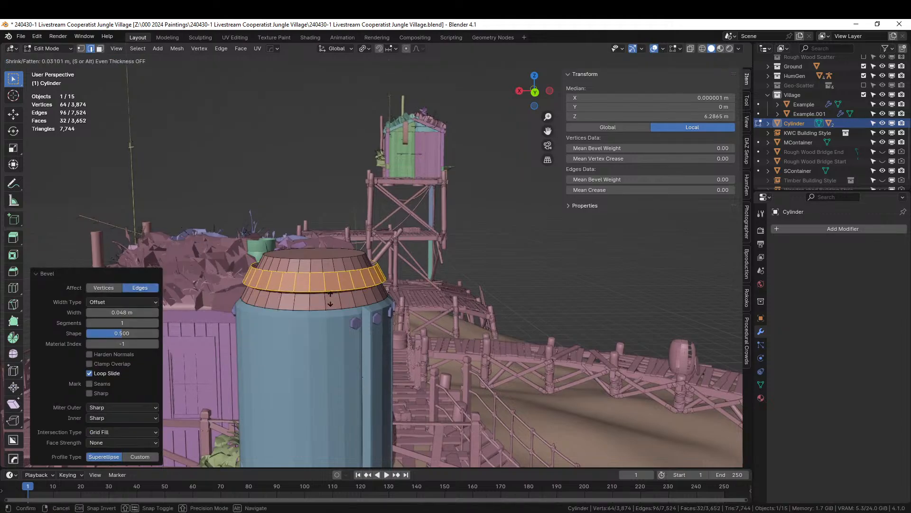
click(337, 303)
key(Tab)
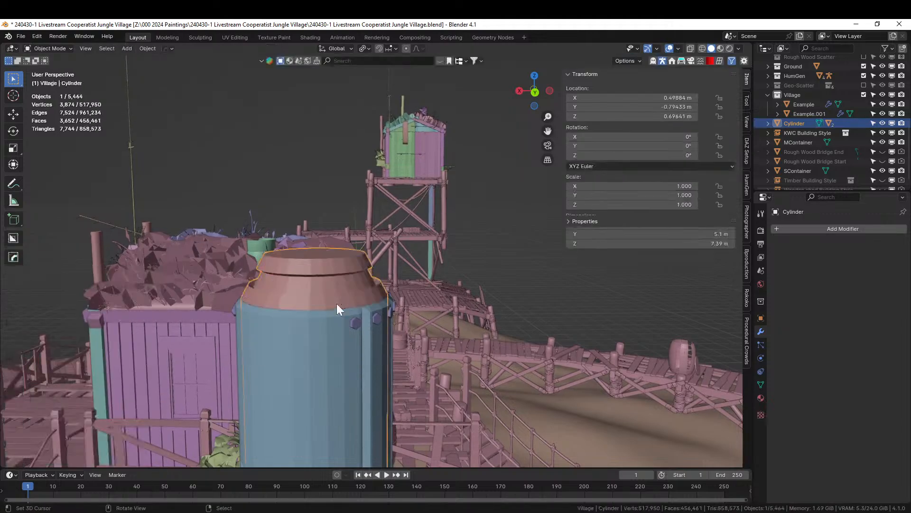
middle_drag(337, 304, 283, 305)
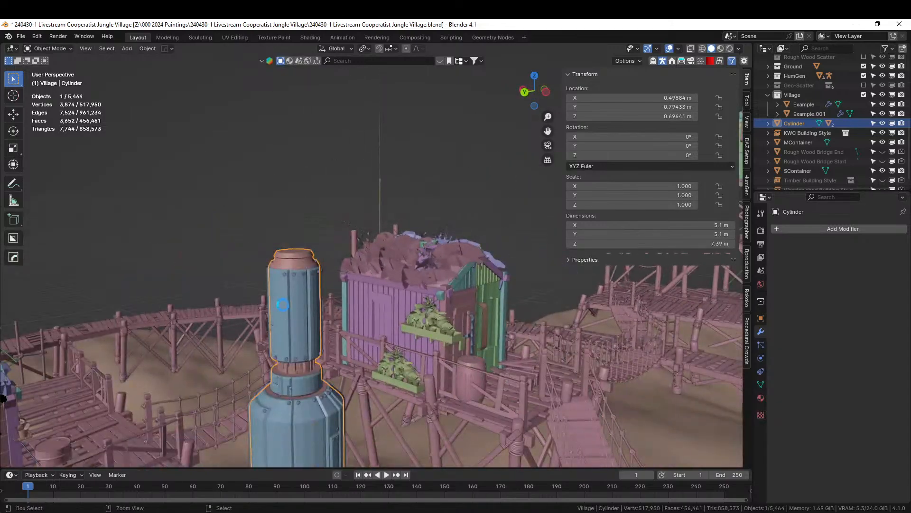
key(ctrl+s)
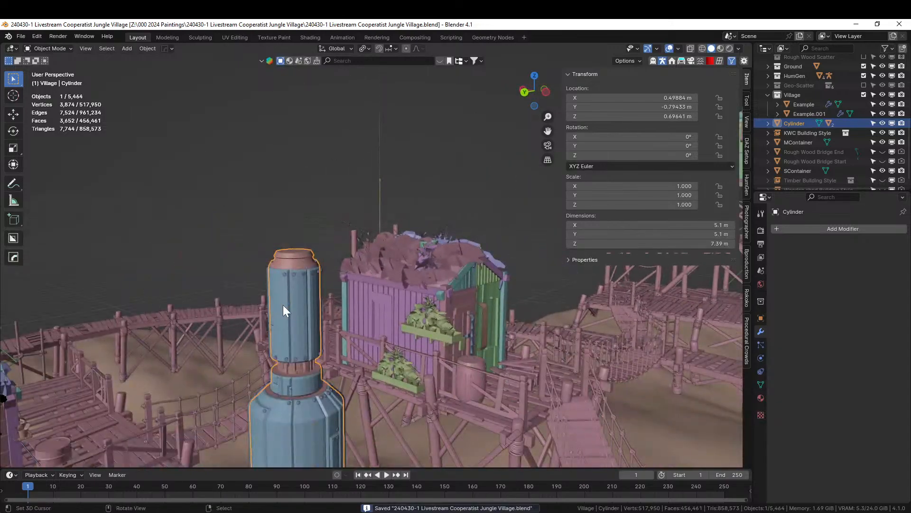
- Create a Cablerator cable from the upper wall of the planted-roof building to the tower's exposed neck
scroll(387, 334, down, 6)
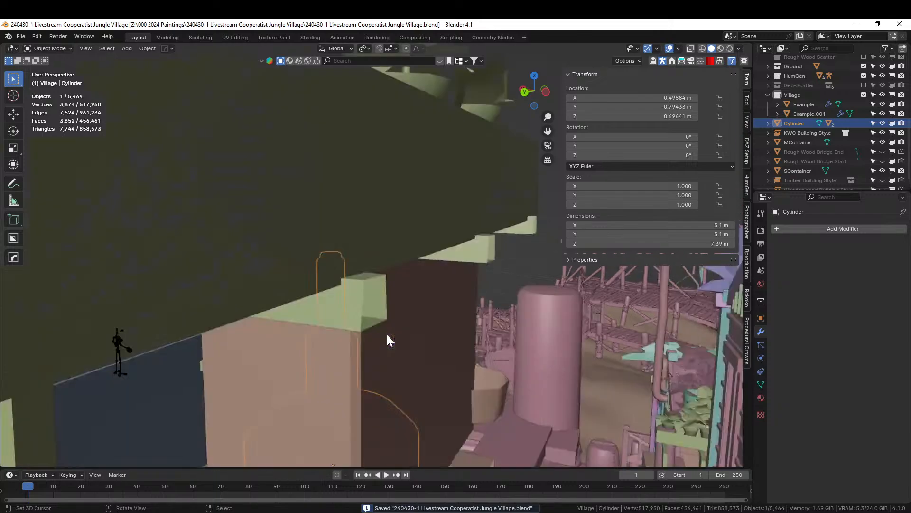
middle_drag(392, 337, 445, 225)
scroll(430, 378, up, 4)
scroll(451, 257, up, 3)
key(shift+alt+c)
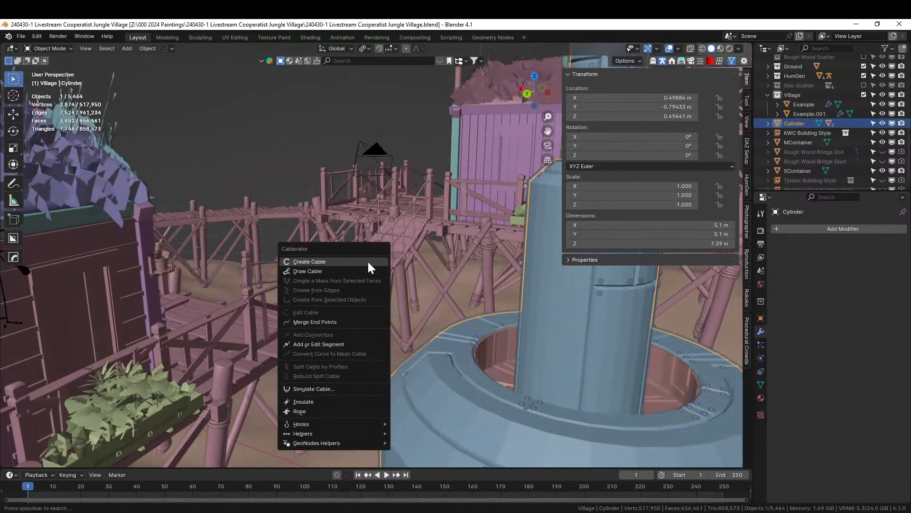
key(Return)
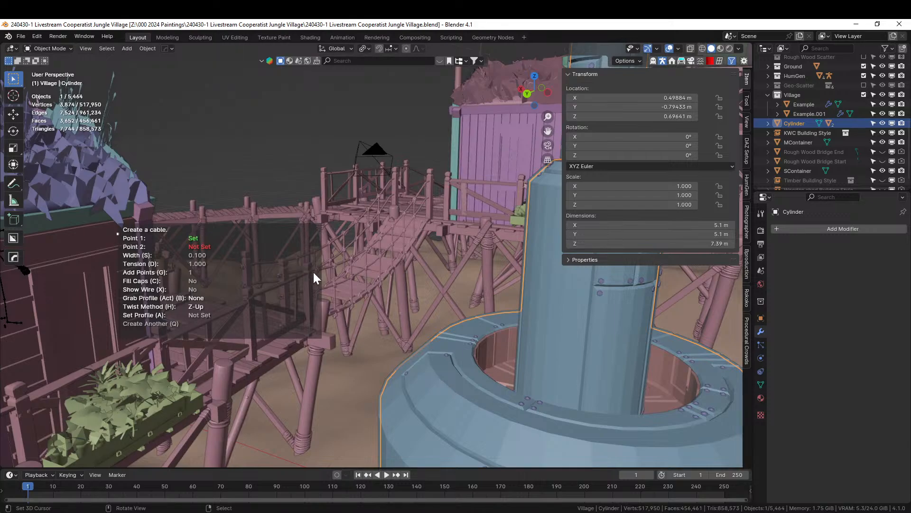
middle_drag(313, 272, 228, 351)
middle_drag(353, 275, 299, 343)
scroll(332, 332, up, 4)
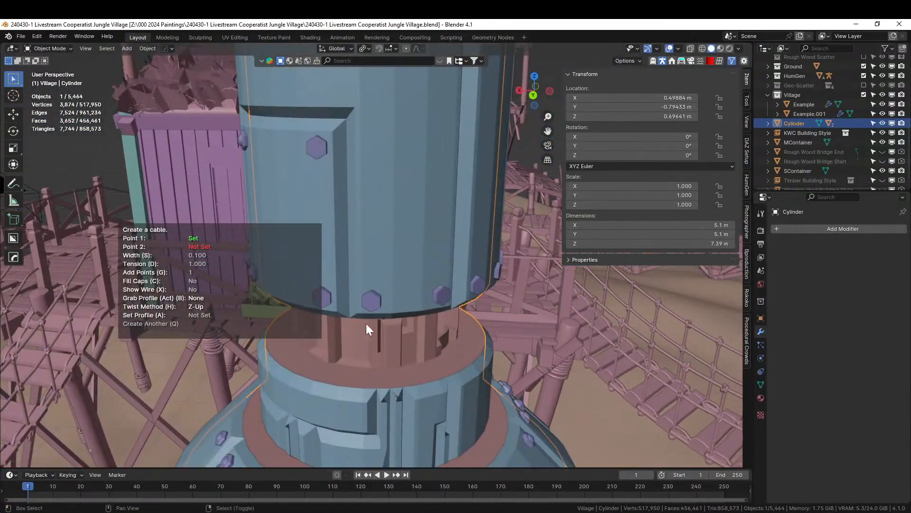
shift+middle_drag(366, 327, 425, 316)
click(433, 310)
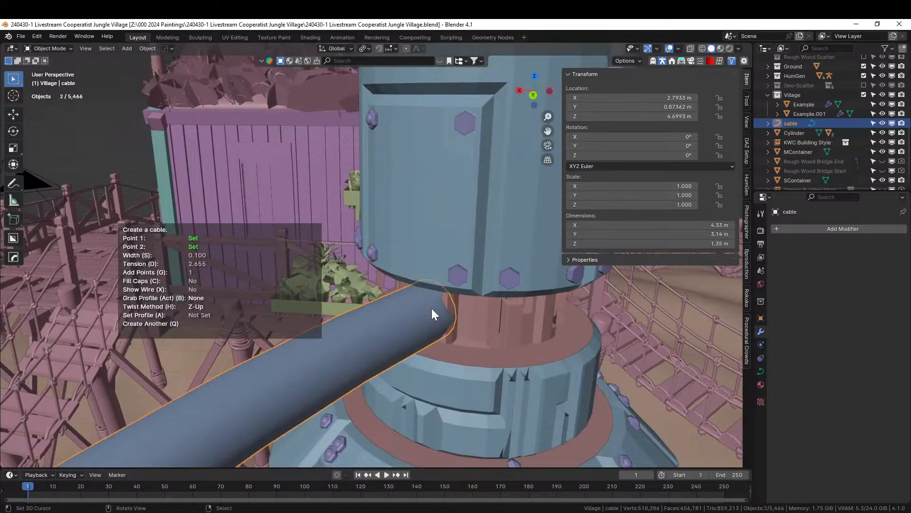
- Set the new cable's width to 0.027 and finish creating it
key(s)
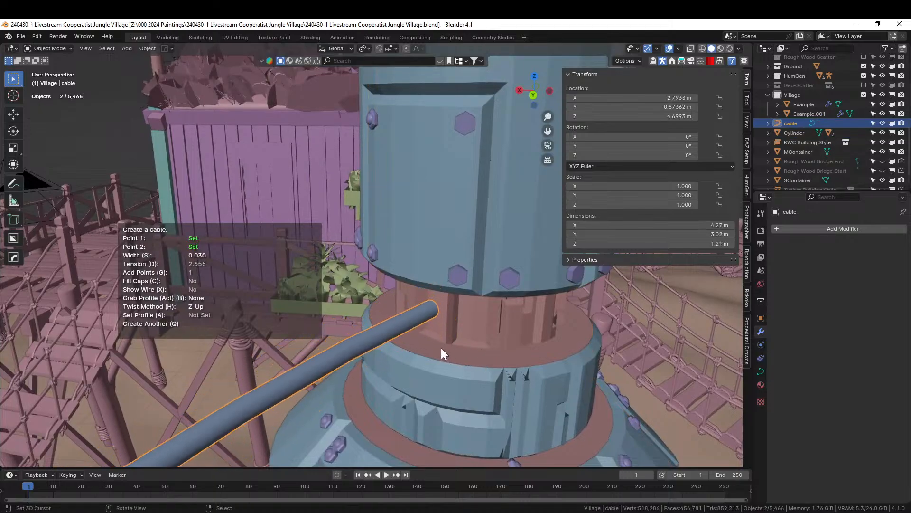
middle_drag(440, 348, 643, 321)
scroll(593, 319, down, 5)
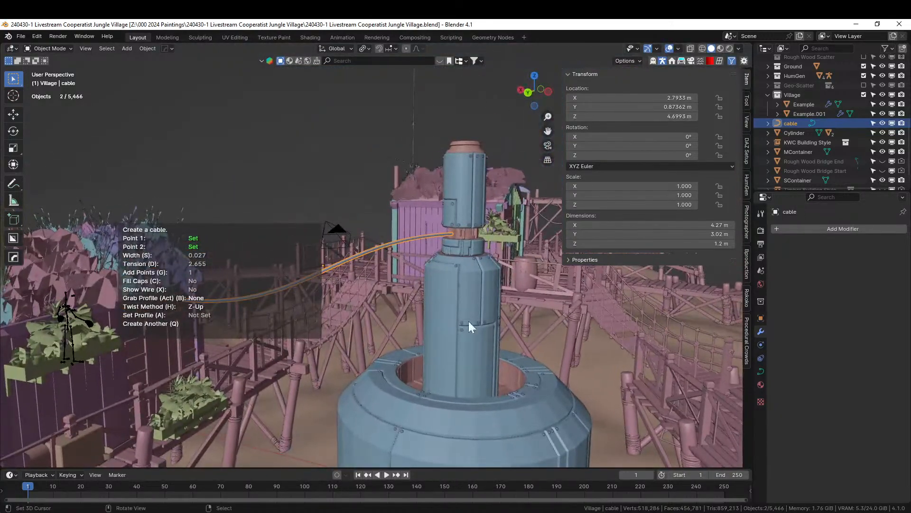
click(396, 320)
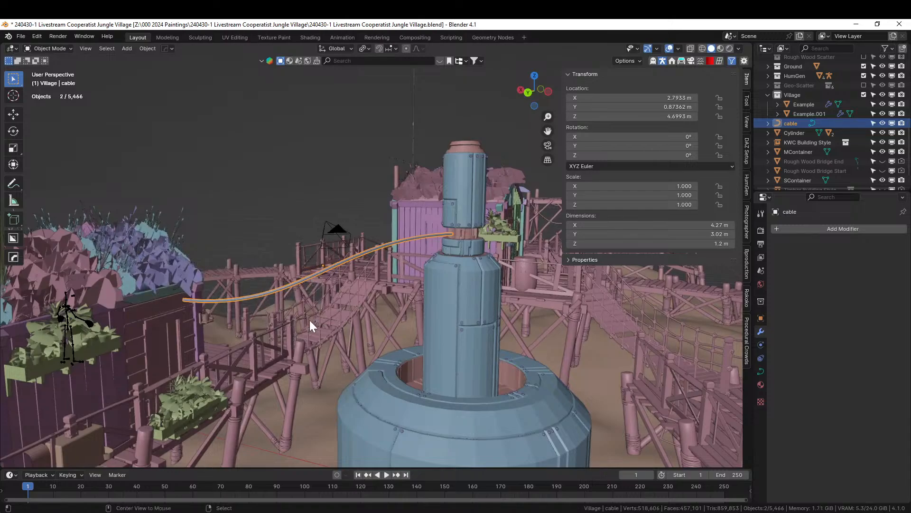
- Simulate the cable's sag with expand length 0 and curve points multiplier 1
key(shift+alt+c)
click(269, 446)
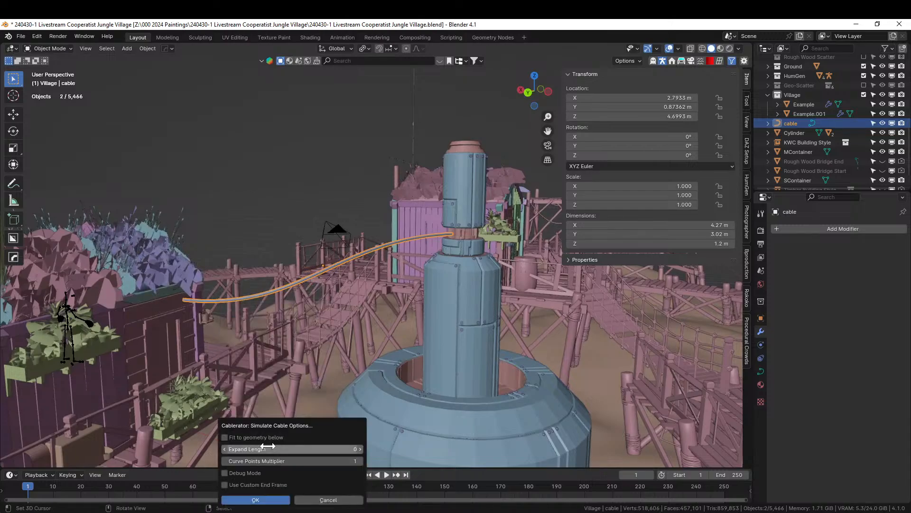
click(256, 500)
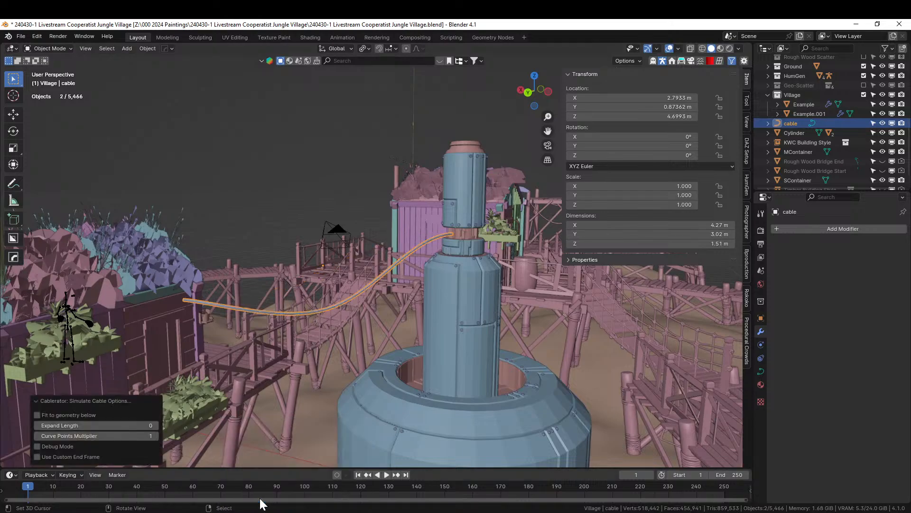
- Enter Edit Mode on the tower mesh and select both face rows of the two adjoining front panels on the base's lower wall
middle_drag(281, 471, 278, 317)
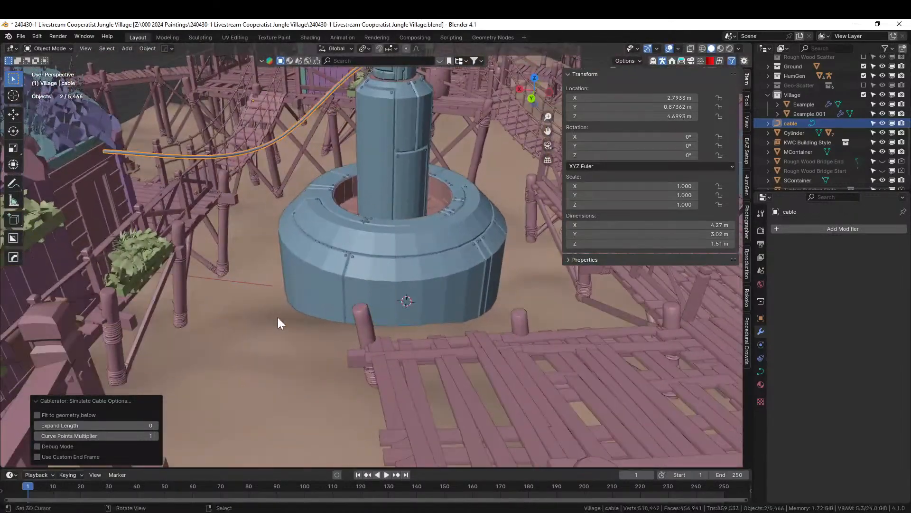
scroll(278, 322, up, 5)
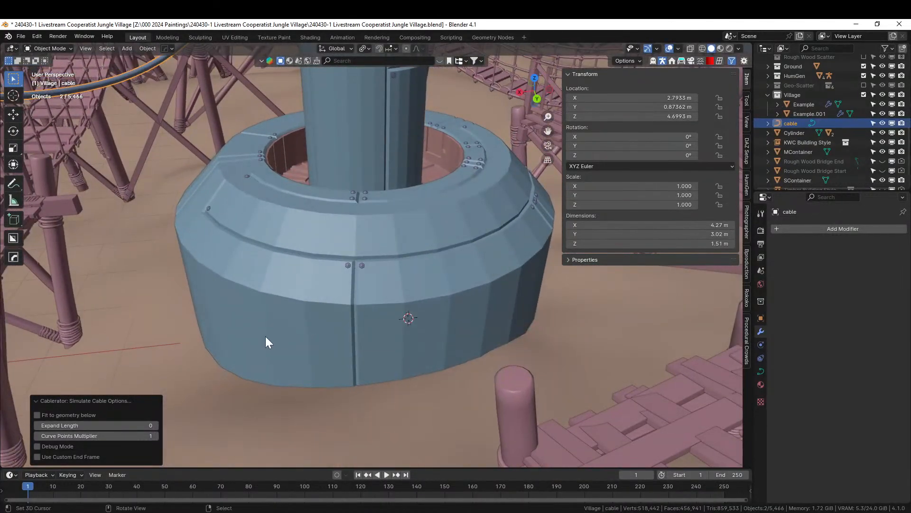
click(266, 337)
key(Tab)
click(267, 326)
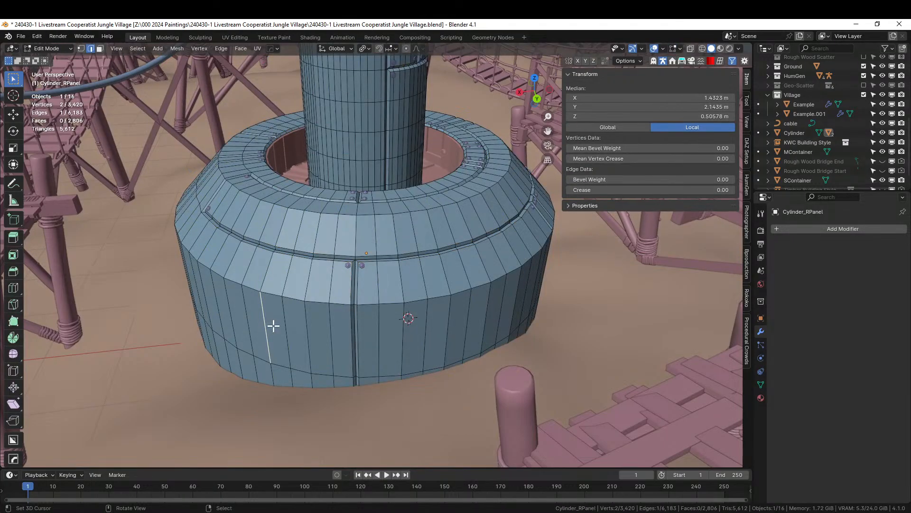
key(3)
alt+click(285, 330)
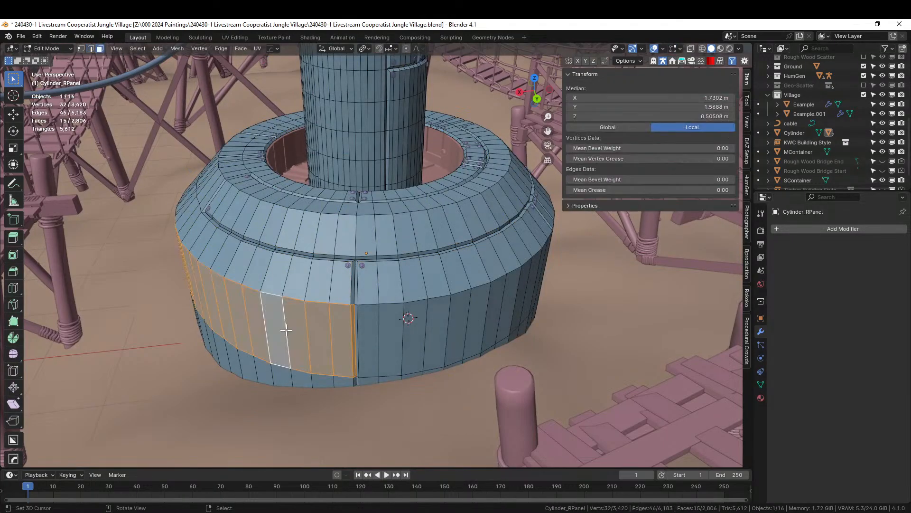
alt+shift+click(251, 365)
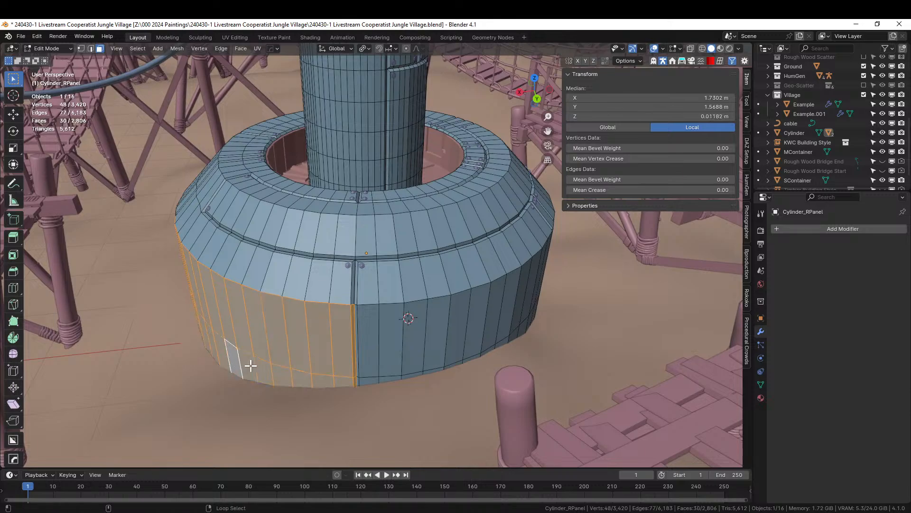
alt+shift+click(383, 338)
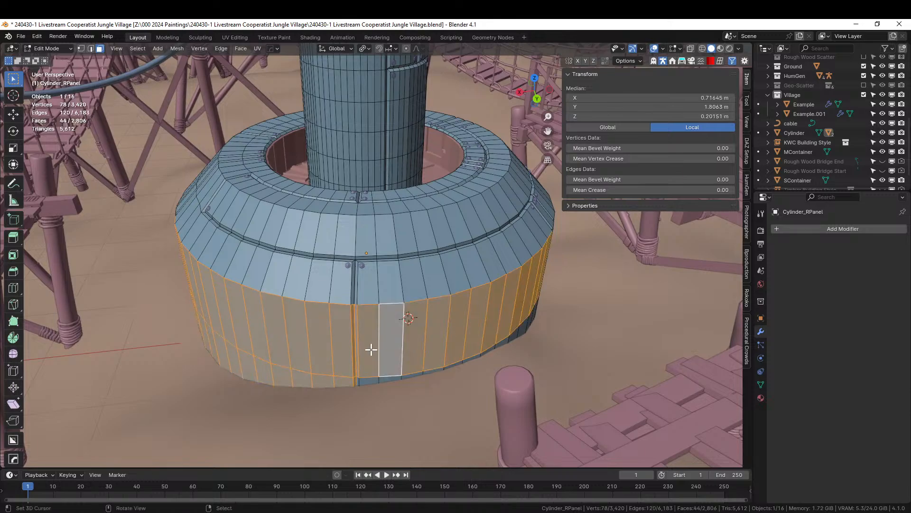
alt+shift+click(370, 379)
- Extend the selection with both face rows of the next panels around the side of the base's lower wall
middle_drag(368, 380, 387, 345)
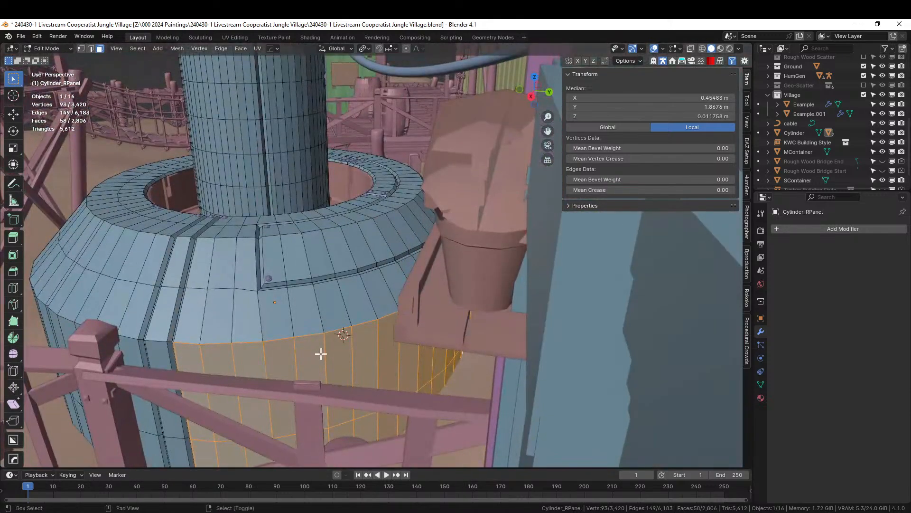
shift+middle_drag(319, 355, 401, 372)
alt+shift+click(238, 372)
middle_drag(238, 382, 252, 380)
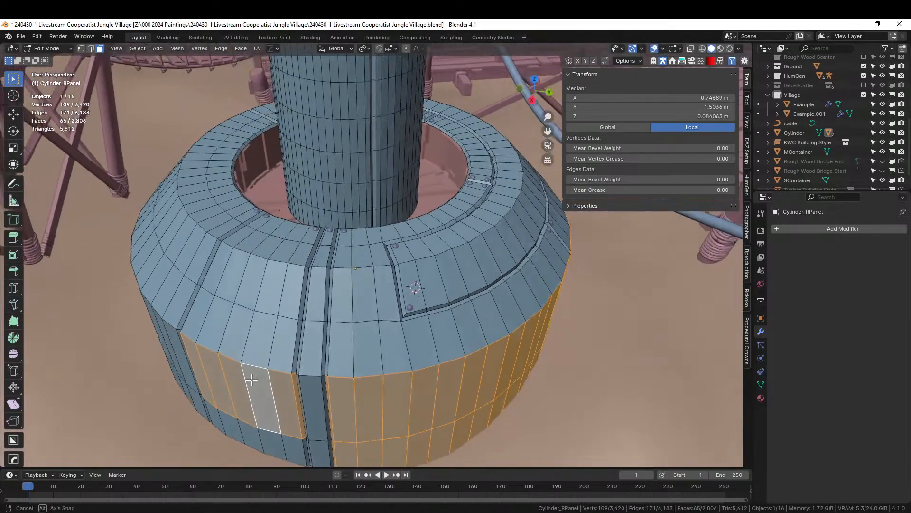
alt+shift+click(254, 429)
middle_drag(252, 421, 284, 413)
alt+shift+click(234, 406)
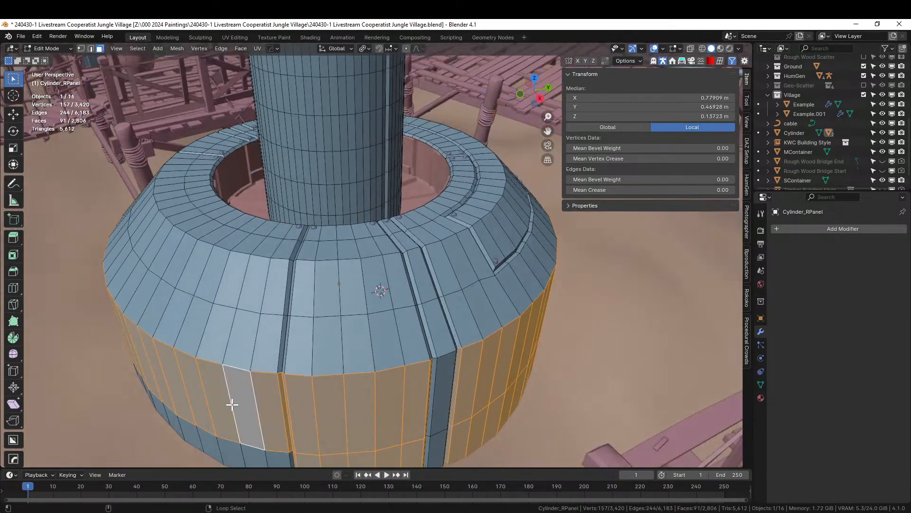
alt+shift+click(217, 446)
- Add the upper and lower face rows of the remaining wide panels around the far side of the base wall to the selection
middle_drag(218, 446, 323, 428)
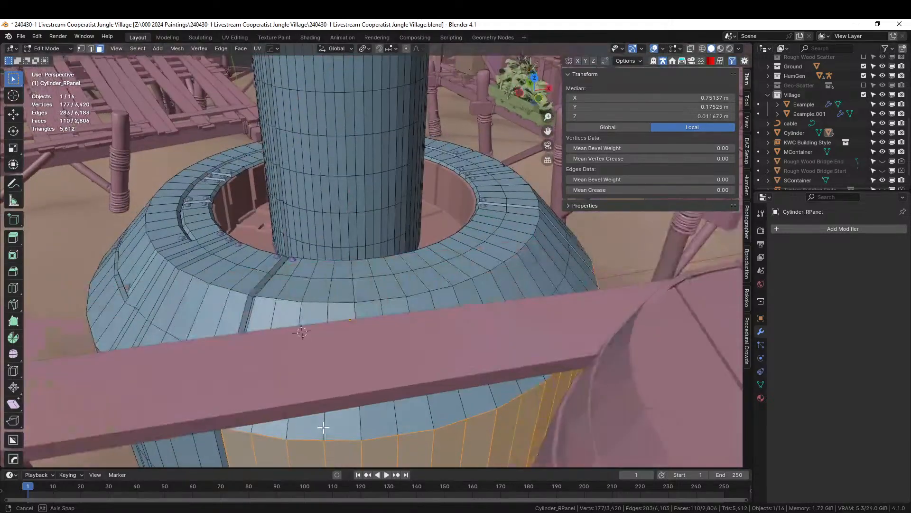
shift+middle_drag(258, 399, 339, 364)
alt+shift+right_click(357, 390)
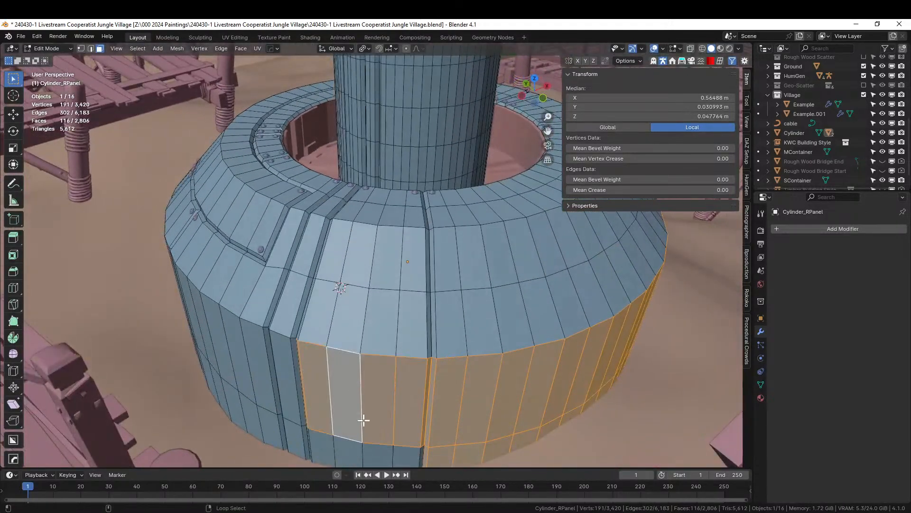
alt+shift+right_click(361, 446)
alt+shift+right_click(233, 356)
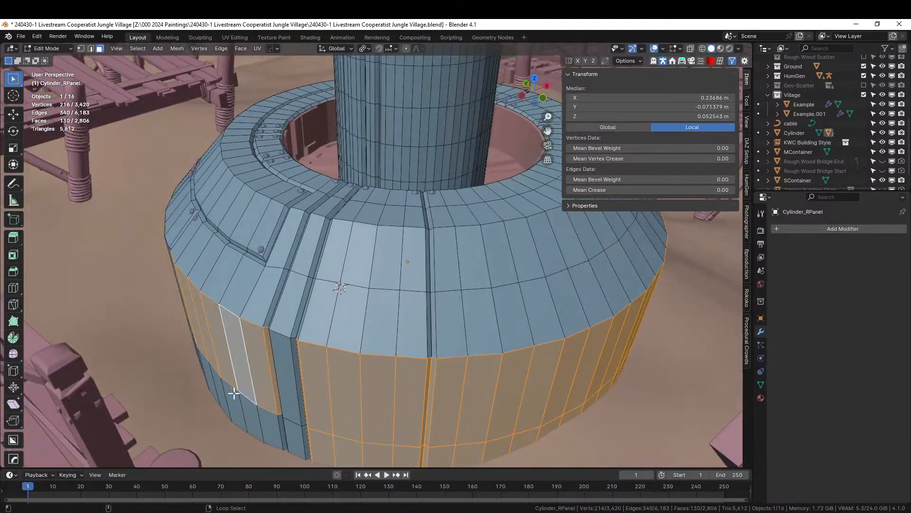
alt+shift+right_click(238, 407)
middle_drag(238, 406, 314, 414)
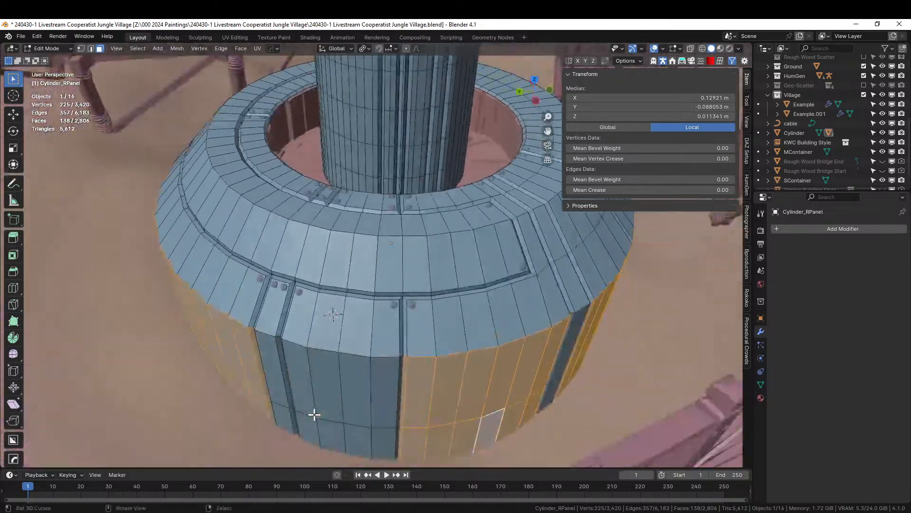
alt+shift+right_click(341, 396)
alt+shift+right_click(347, 427)
alt+shift+right_click(356, 435)
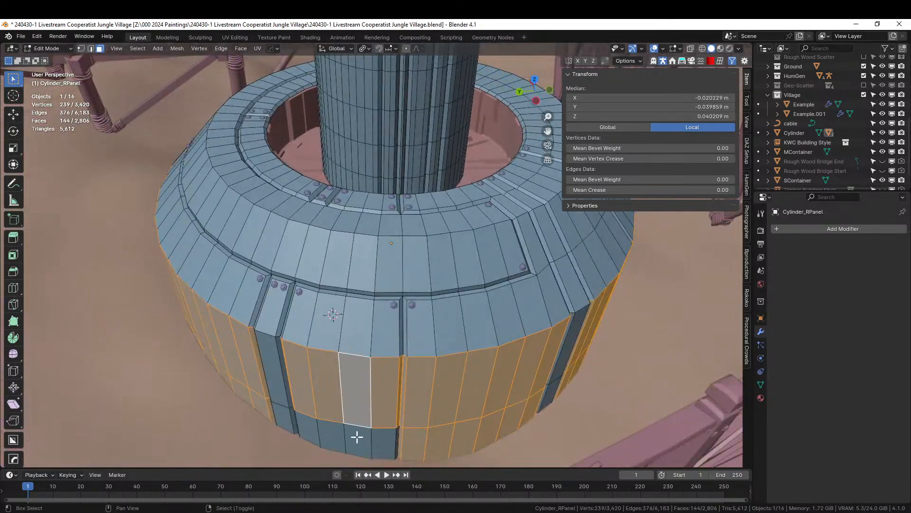
alt+shift+right_click(344, 434)
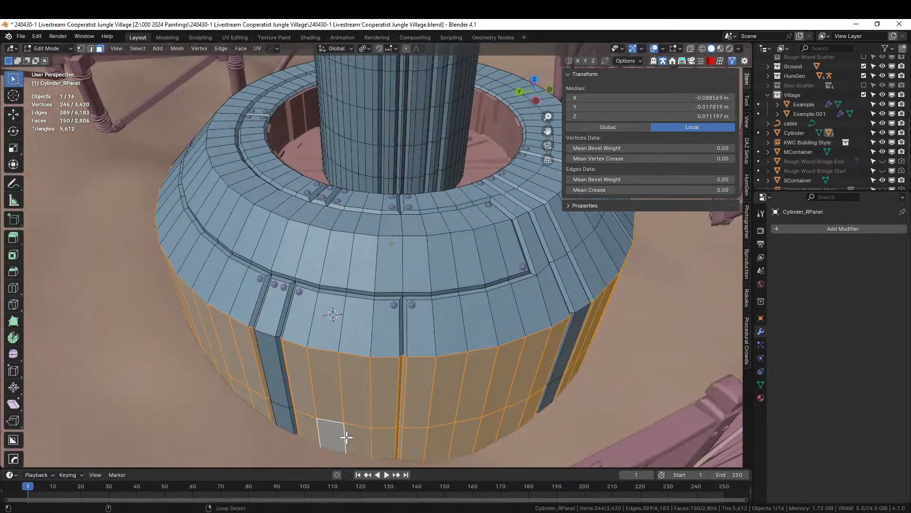
- Add the faces of the narrow strips between the wide base panels to the selection
shift+right_click(266, 363)
shift+right_click(282, 417)
middle_drag(282, 417, 425, 437)
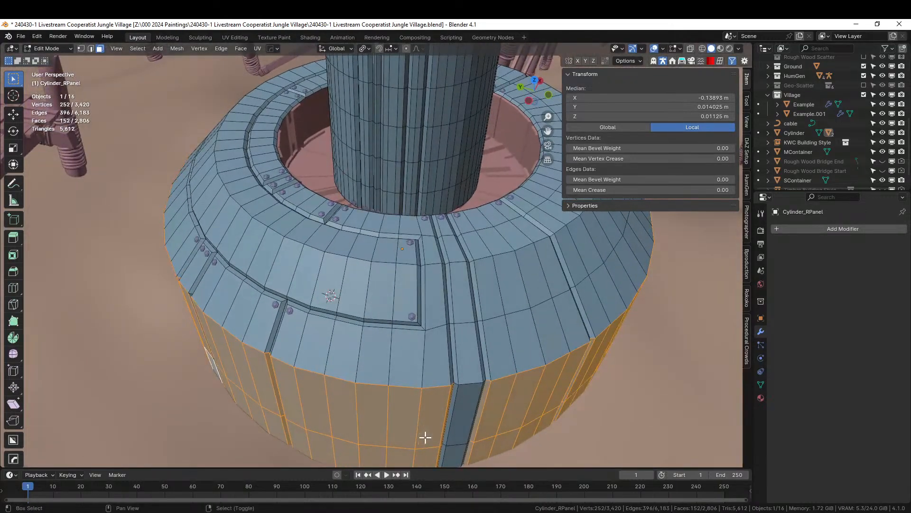
shift+right_click(452, 458)
shift+right_click(463, 426)
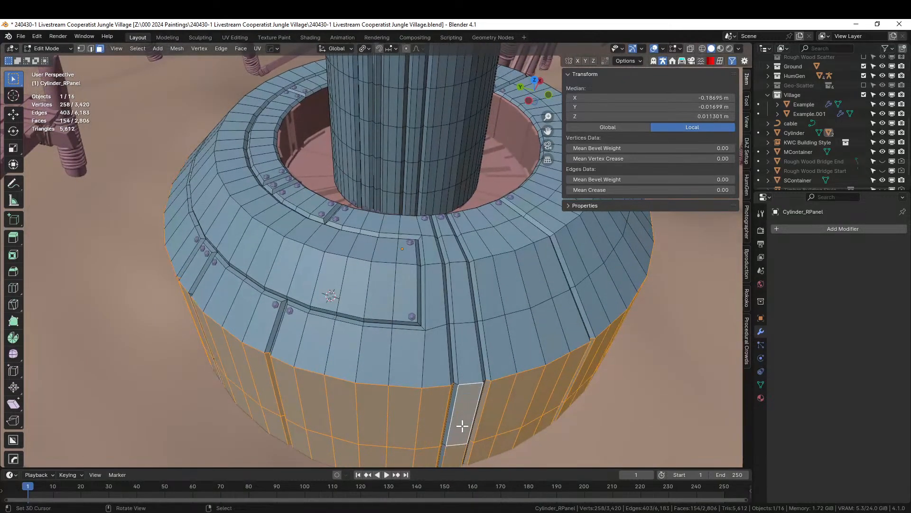
- Isolate the tower mesh in local view and hide all unselected faces so only the base wall remains
key(KP_Divide)
middle_drag(464, 426, 479, 327)
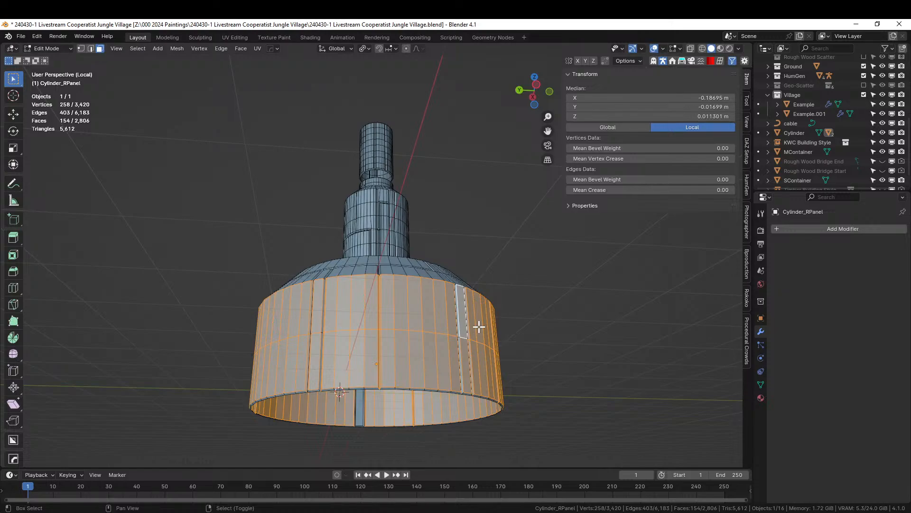
key(shift+h)
scroll(479, 326, up, 5)
scroll(498, 195, up, 3)
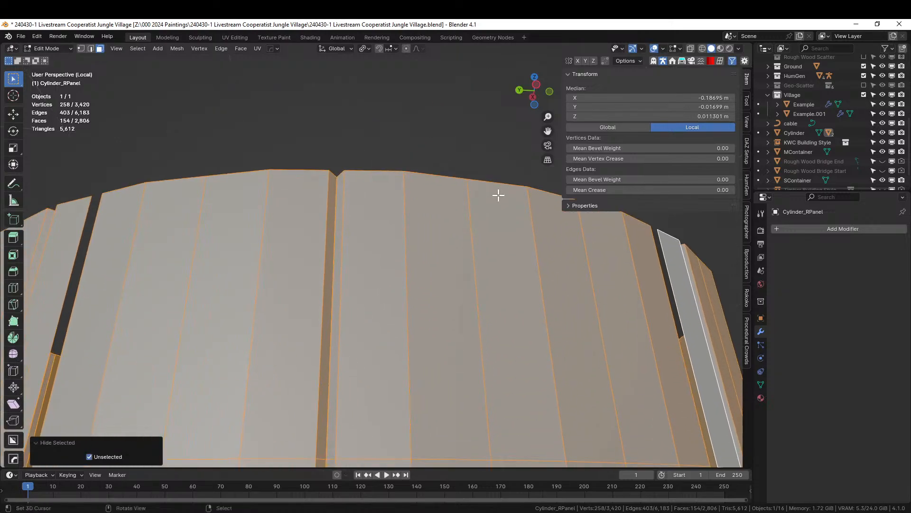
scroll(498, 195, down, 3)
- Select one upper wall face and extend the selection to faces of similar area with a threshold of 0.04720
click(429, 267)
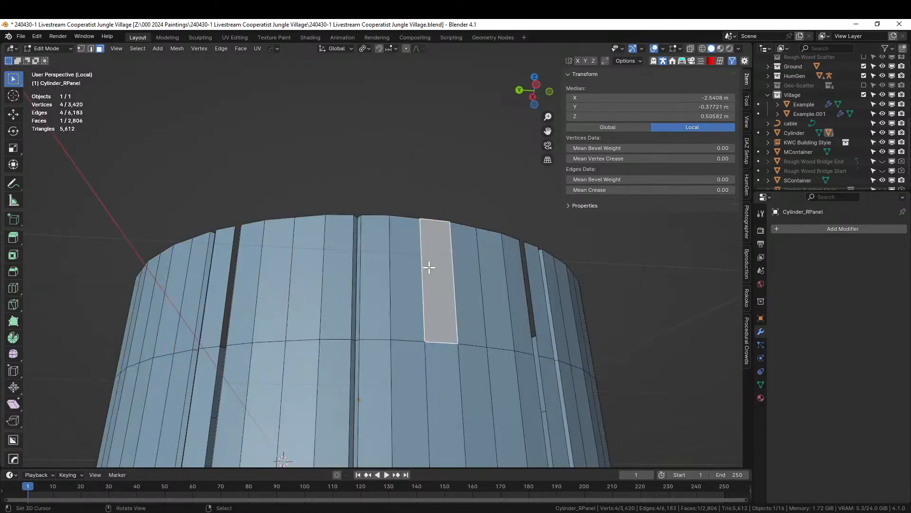
key(shift+g)
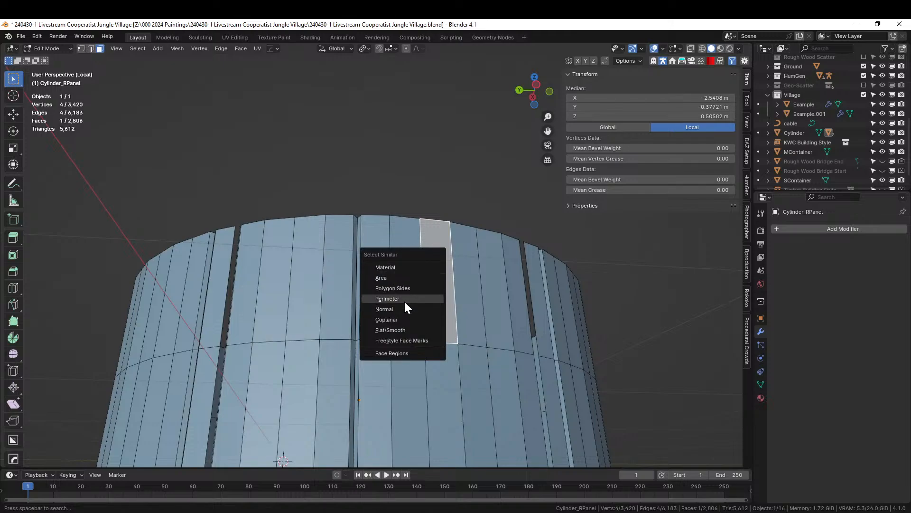
click(396, 278)
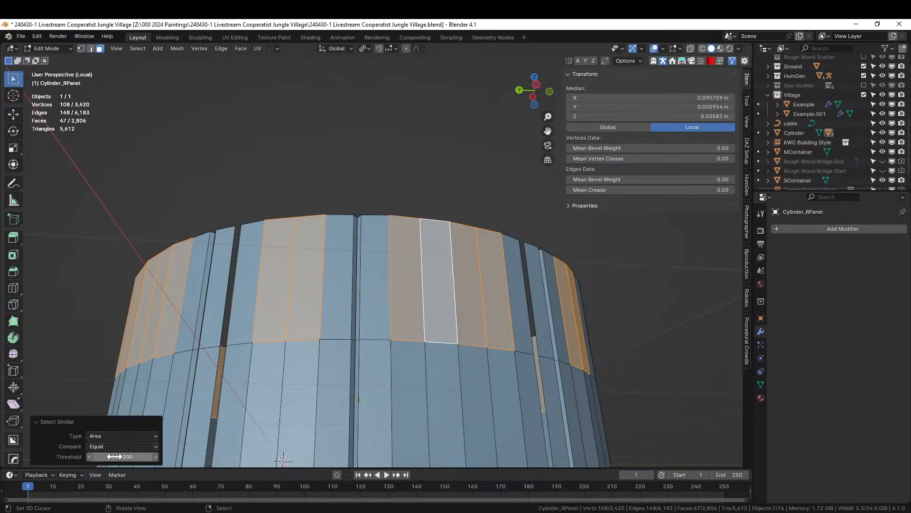
drag(122, 456, 135, 457)
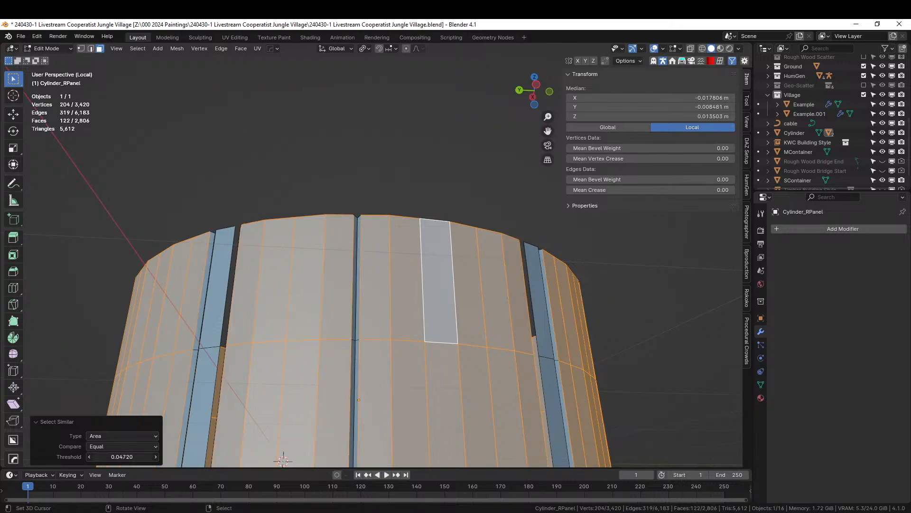
- Adjust the selection face by face around the base wall, adding unselected narrow strip faces between the panels
middle_drag(403, 239, 366, 265)
shift+middle_drag(367, 265, 305, 87)
shift+right_click(278, 256)
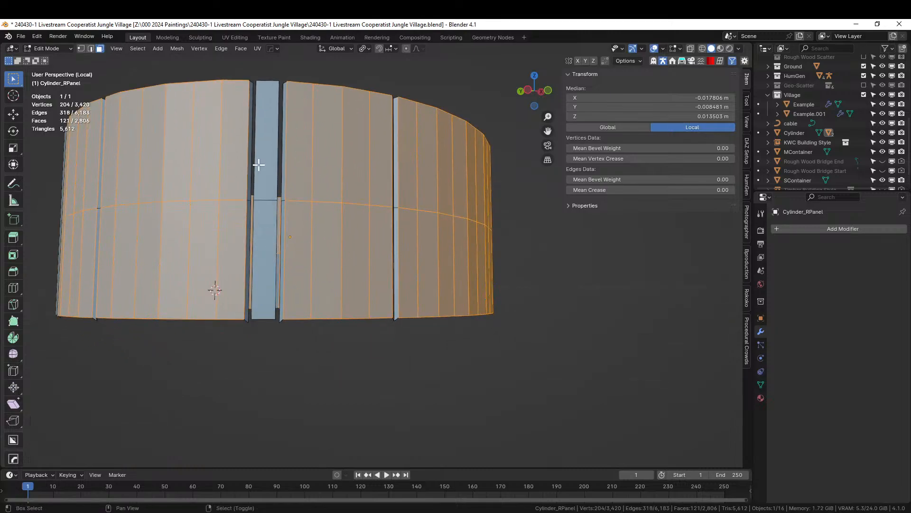
shift+right_click(273, 240)
shift+right_click(266, 153)
middle_drag(266, 153, 338, 147)
shift+right_click(417, 152)
middle_drag(474, 177, 301, 203)
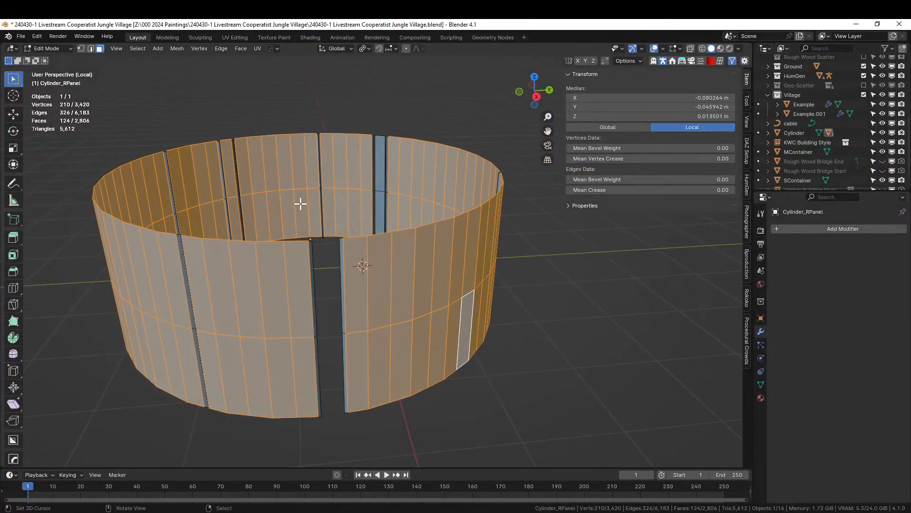
- Return to Object Mode and generate Random Tubes on the selected base wall faces with an amount of 200
key(Tab)
scroll(411, 266, down, 2)
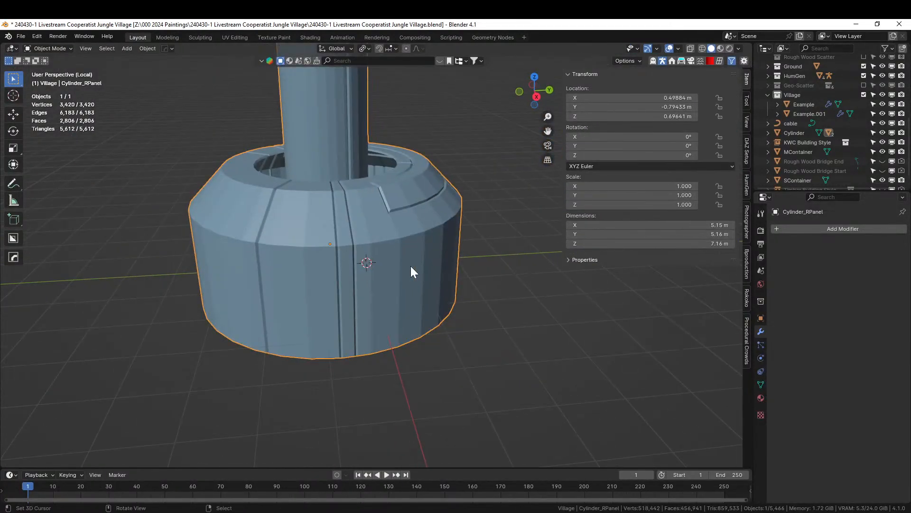
key(shift+q)
mouse_move(411, 266)
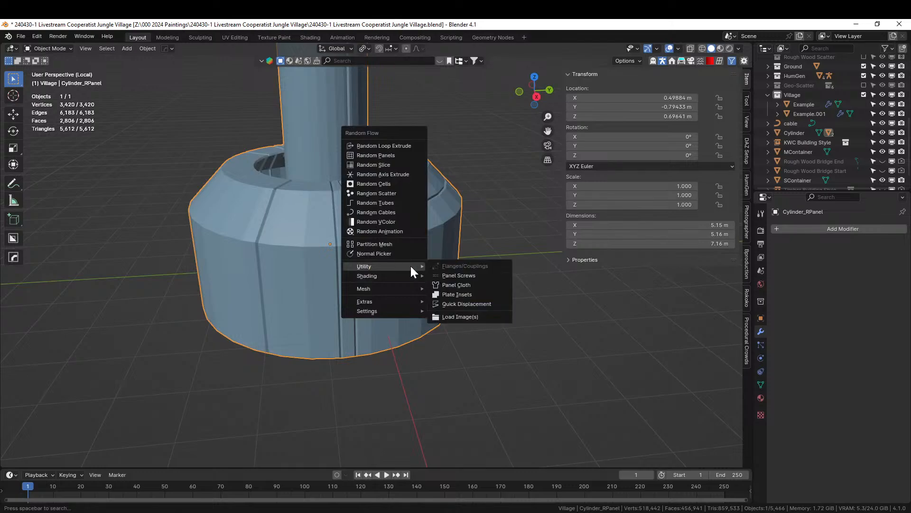
click(408, 203)
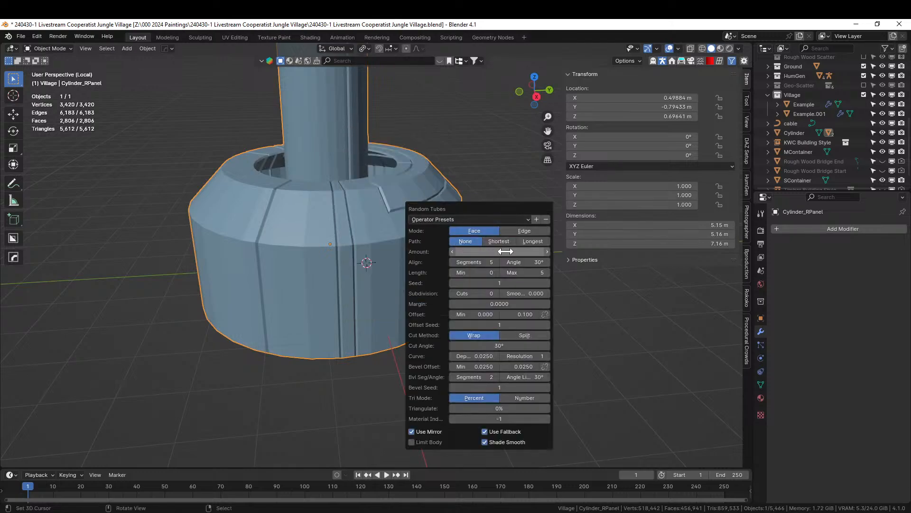
text(00)
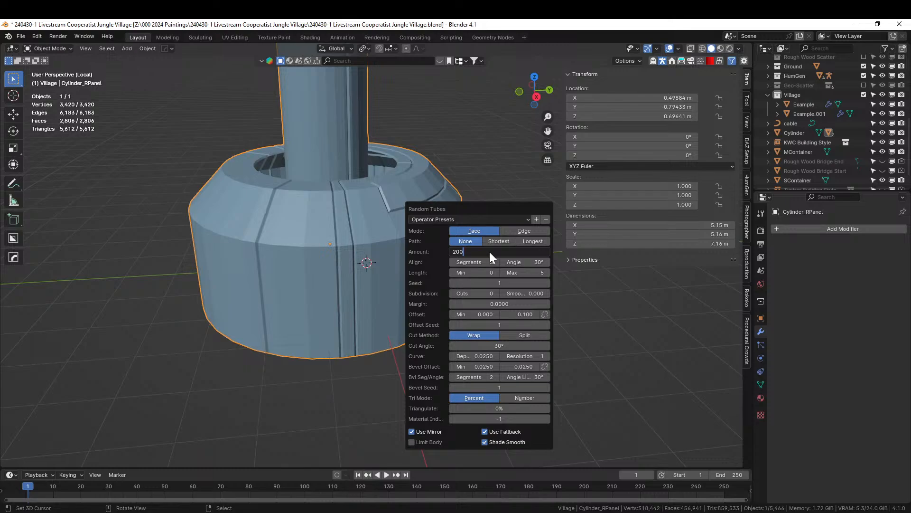
key(Return)
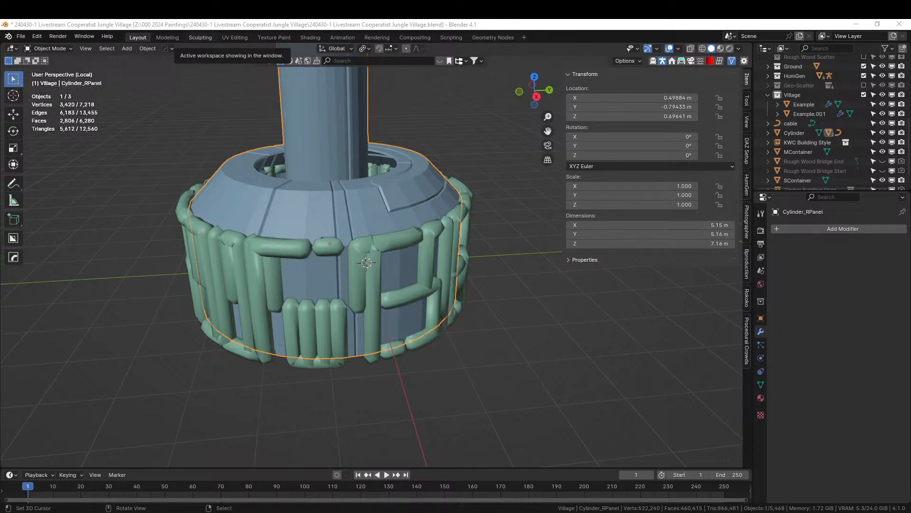
- Reopen the Random Tubes settings and set the curve depth to 0.01
scroll(503, 230, up, 3)
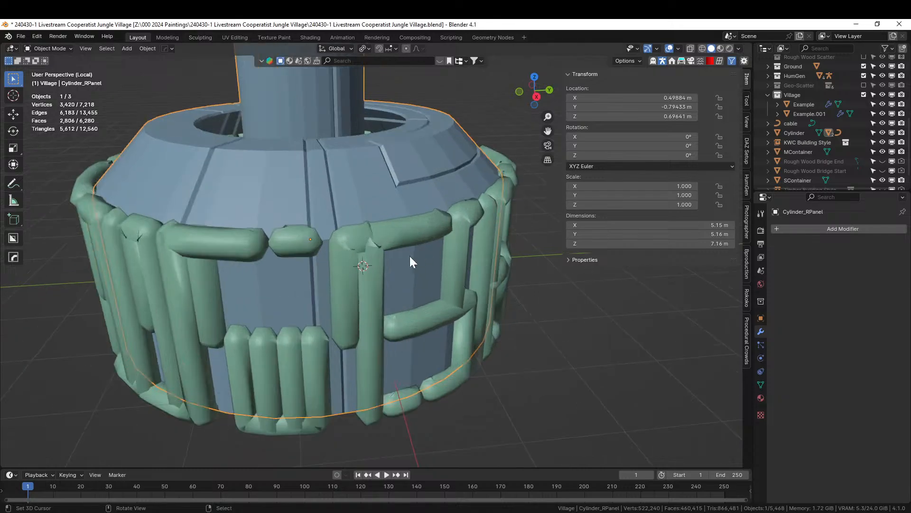
middle_drag(389, 272, 372, 261)
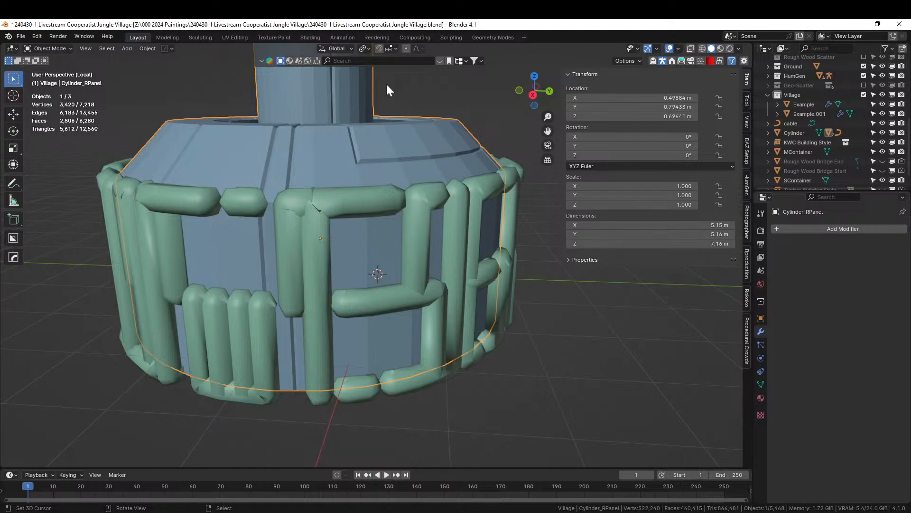
key(F9)
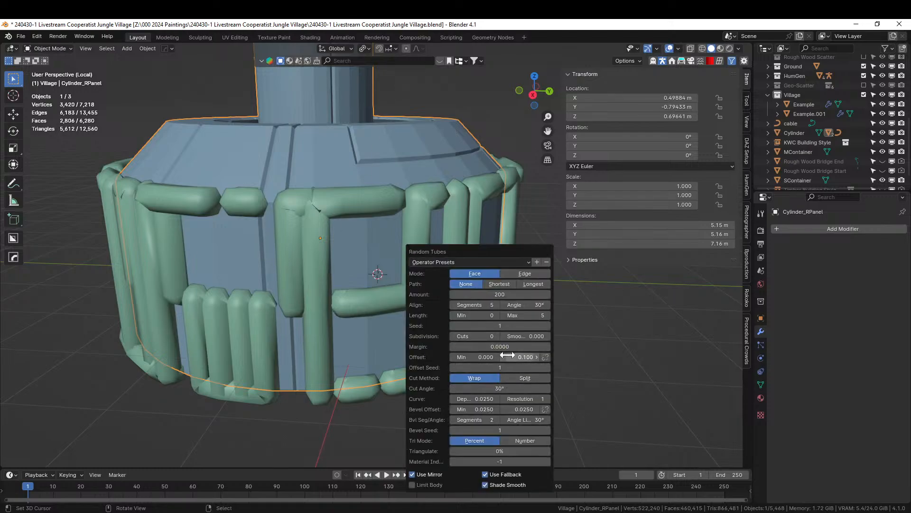
click(489, 398)
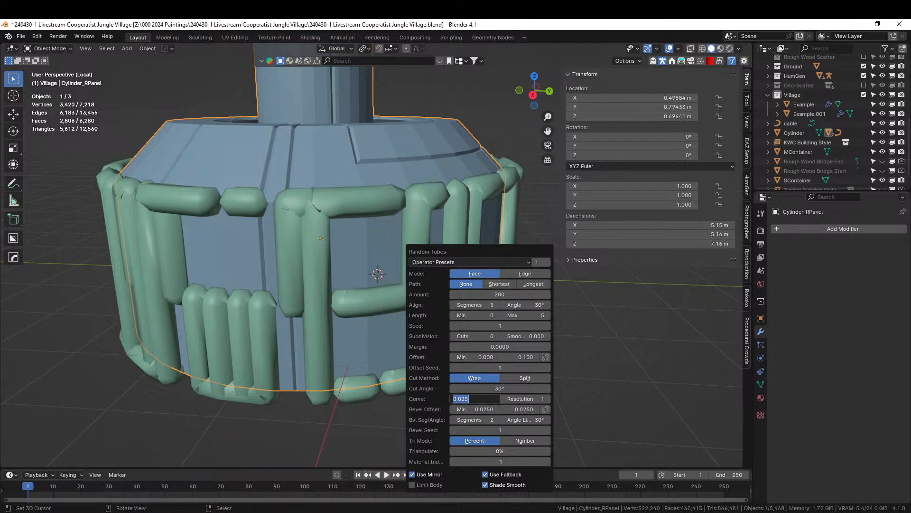
text(.01)
key(Return)
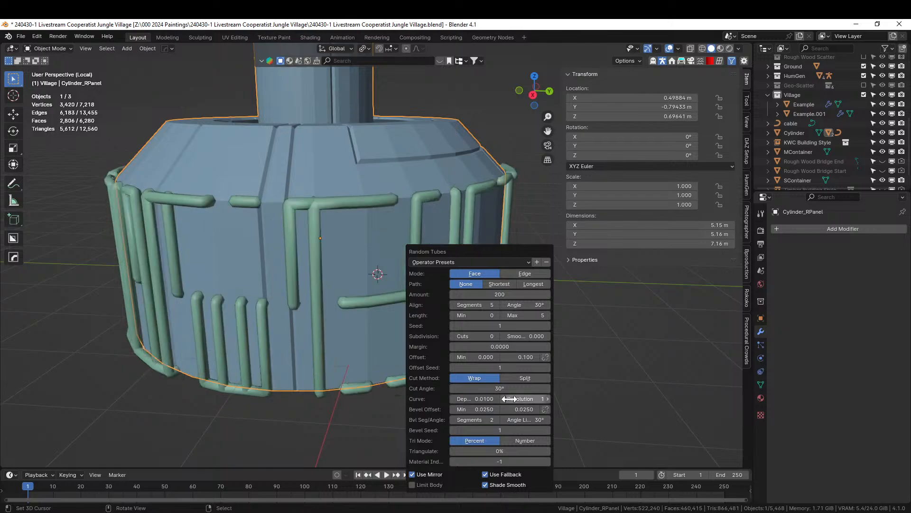
- Reopen the Random Tubes settings and set the maximum offset to 0.5
click(253, 313)
middle_drag(262, 313, 292, 333)
key(F9)
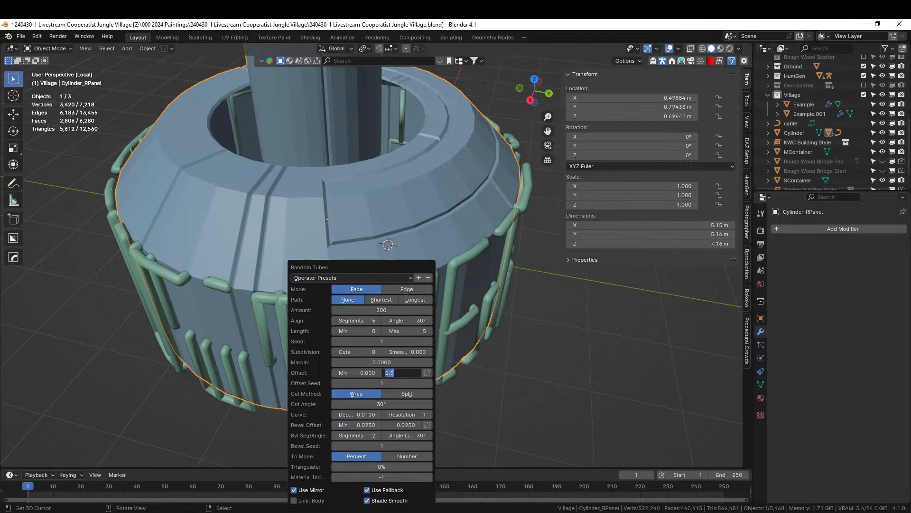
text(.5)
key(Return)
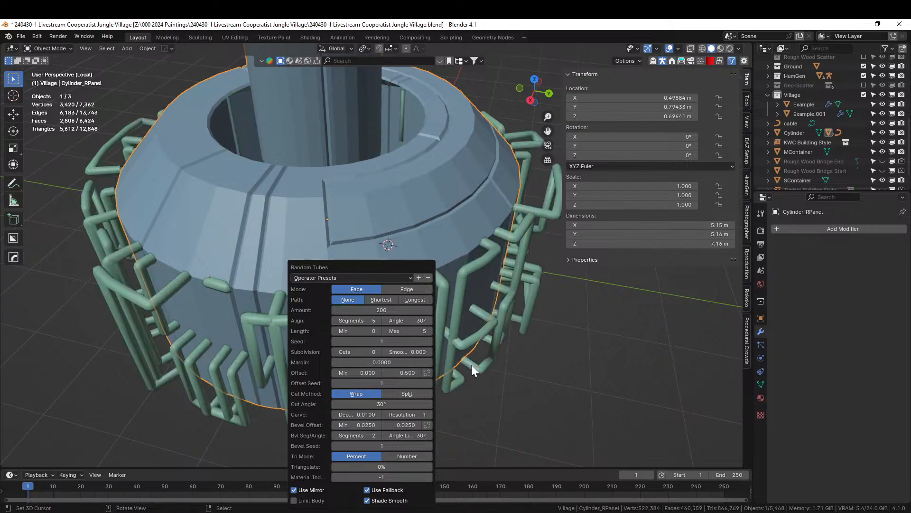
- Enable the Limit Body option for the random tubes around the base
middle_drag(557, 371, 263, 337)
scroll(244, 363, down, 4)
key(F9)
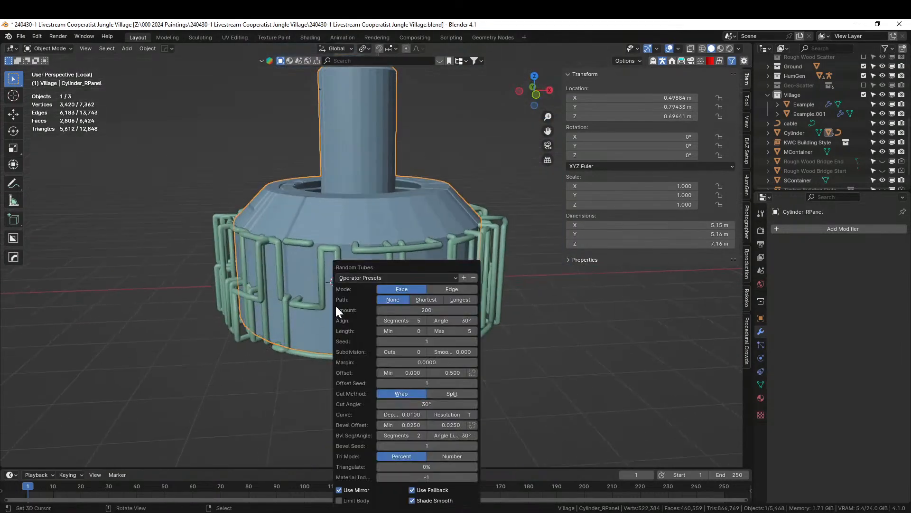
click(359, 502)
- Set the random tubes' margin to 0.1
middle_drag(571, 353, 178, 397)
middle_drag(134, 403, 212, 360)
key(F9)
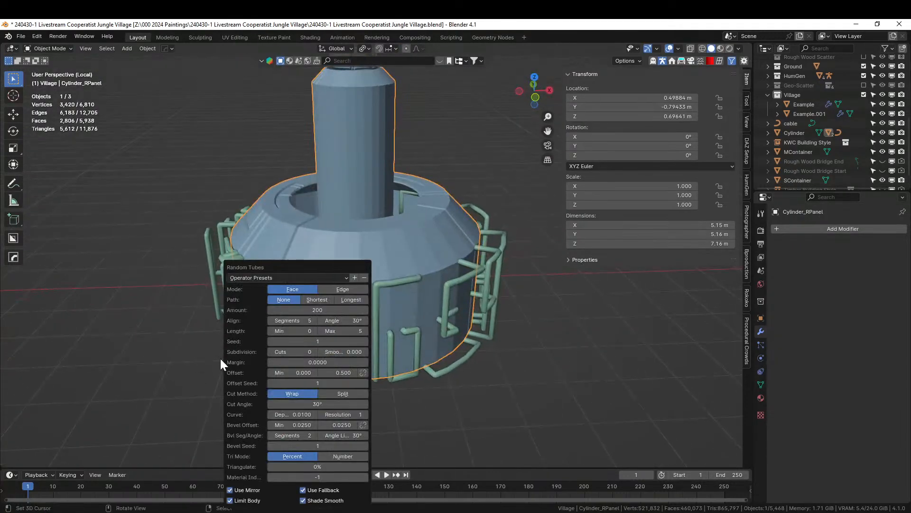
click(318, 362)
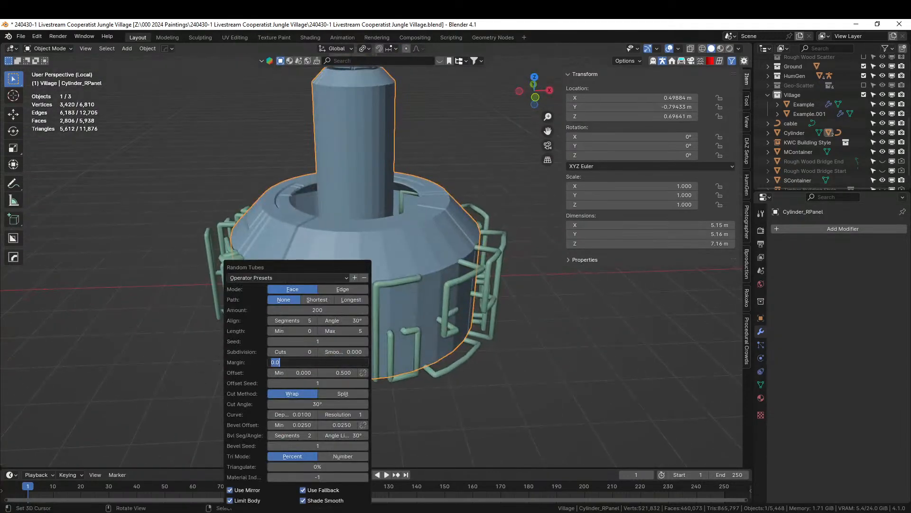
text(.1)
key(Return)
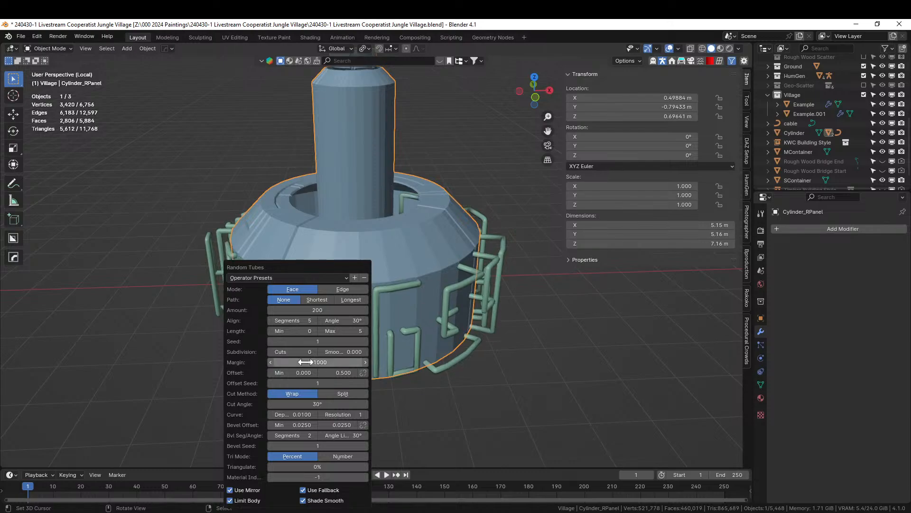
- Select the generated tubes and add custom flange06_caps flanges to them, limited to the caps
middle_drag(533, 366, 162, 369)
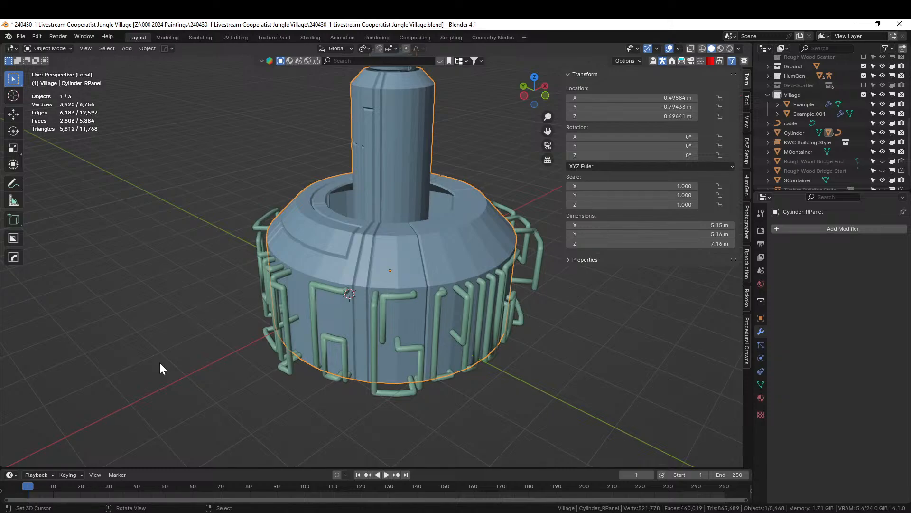
scroll(166, 363, up, 2)
middle_drag(246, 369, 332, 387)
click(294, 316)
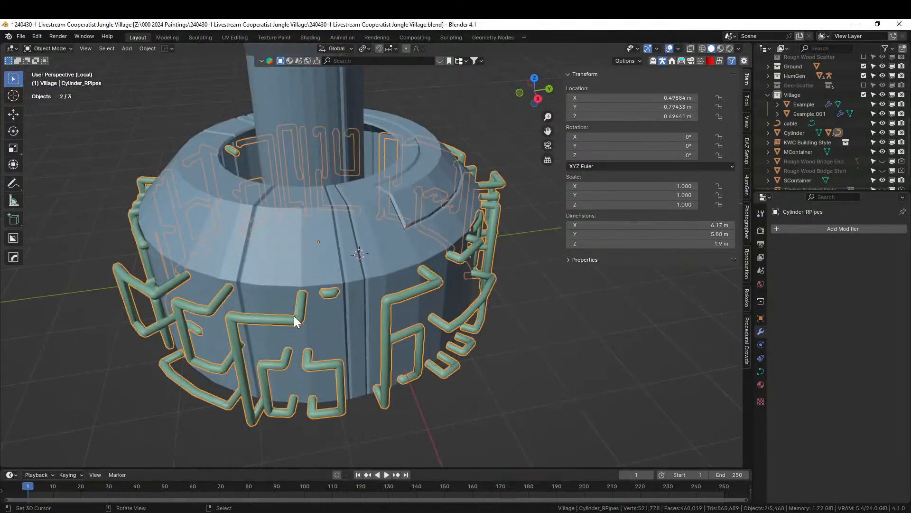
key(shift+q)
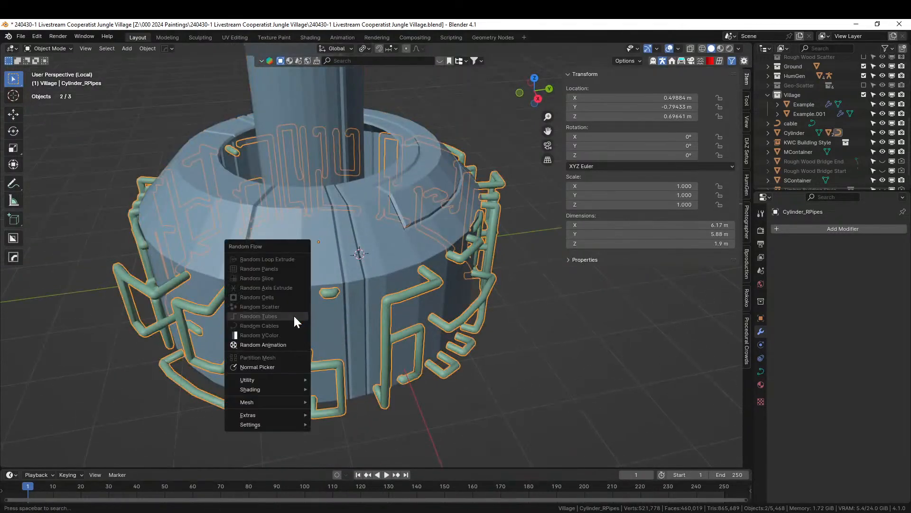
mouse_move(274, 383)
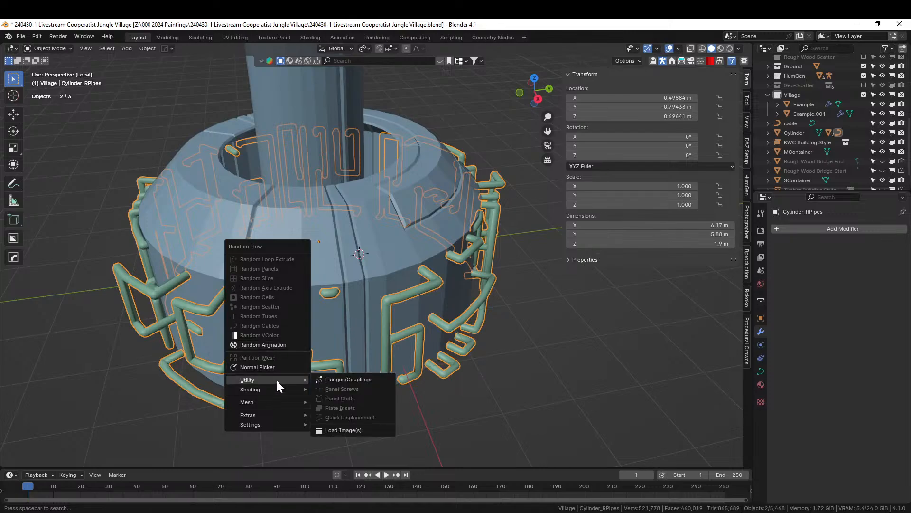
click(371, 378)
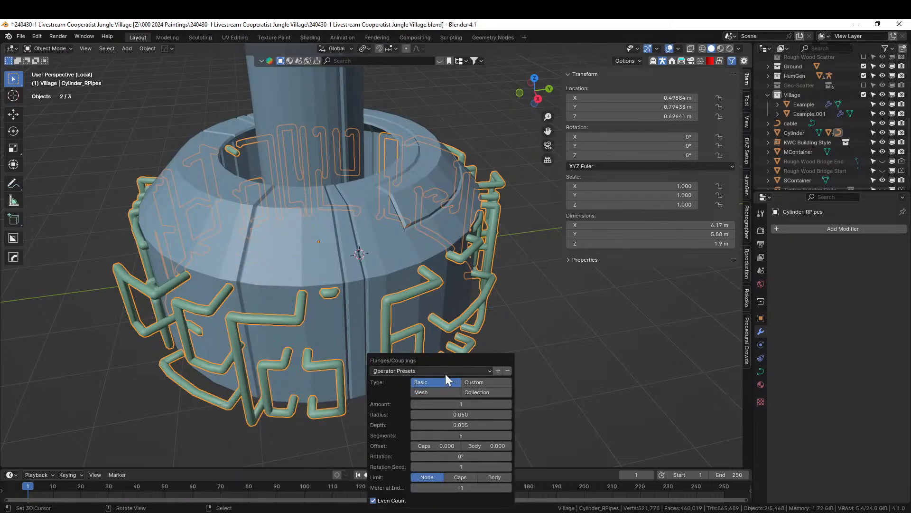
click(484, 382)
click(443, 403)
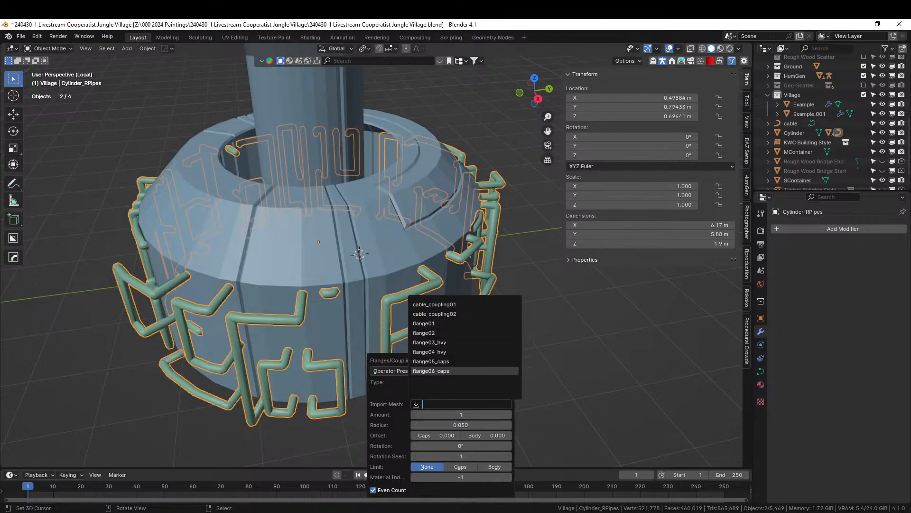
click(445, 370)
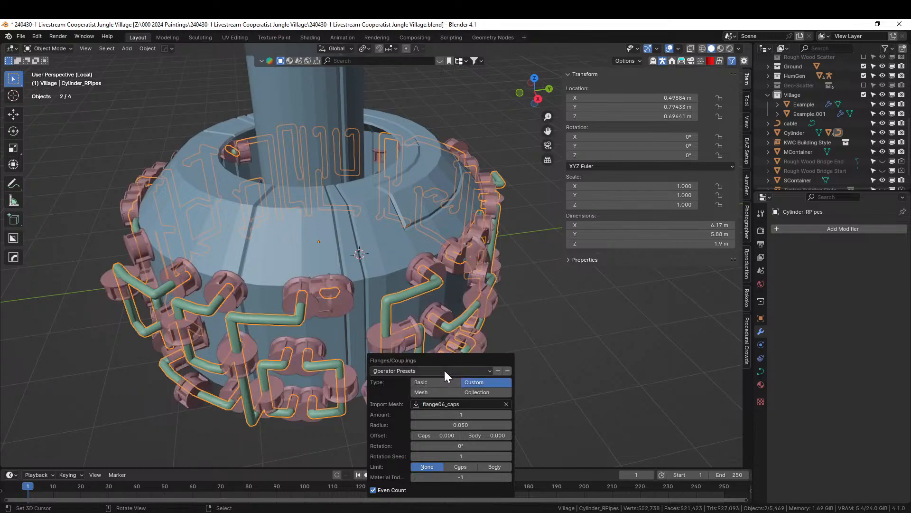
click(460, 466)
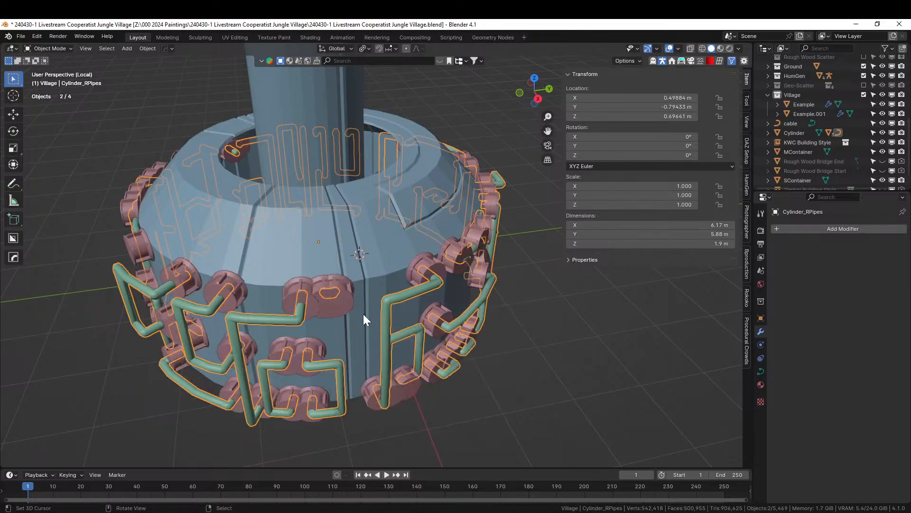
- Set the radius of the tube-end flanges to 0.02
middle_drag(363, 315, 358, 338)
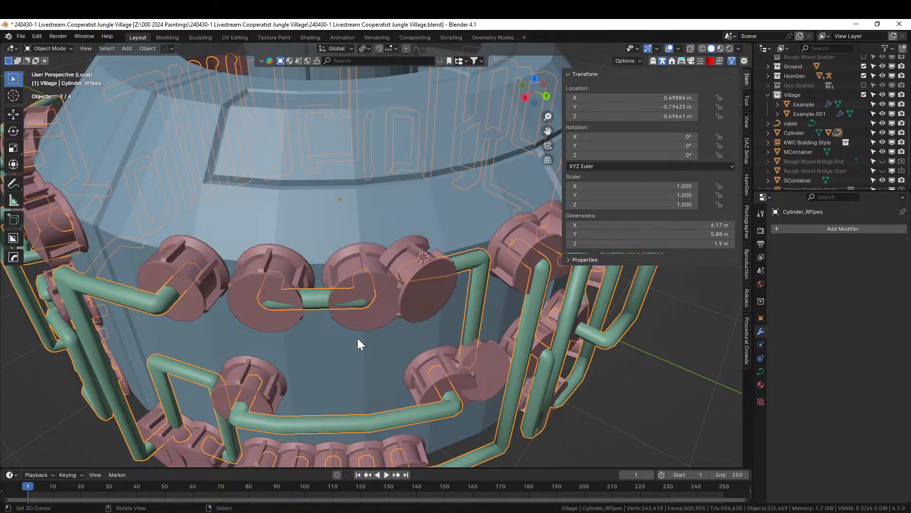
key(F9)
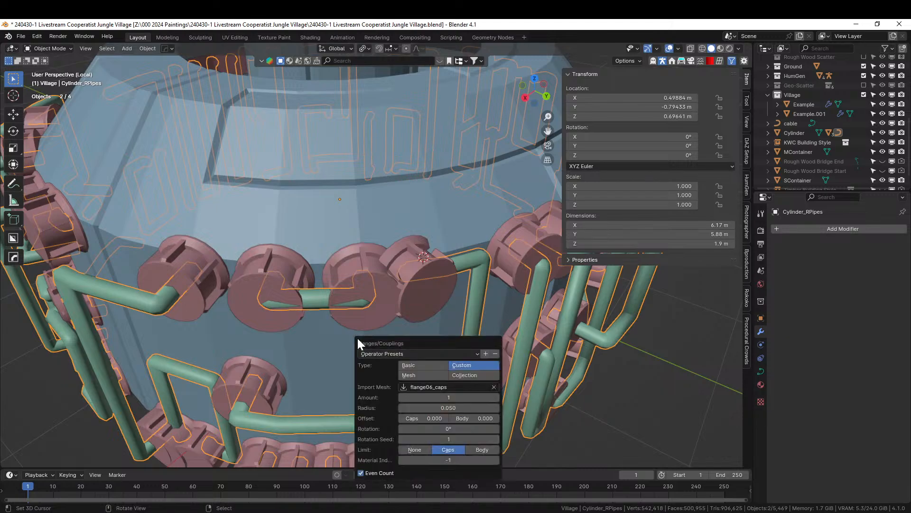
click(446, 408)
text(.02)
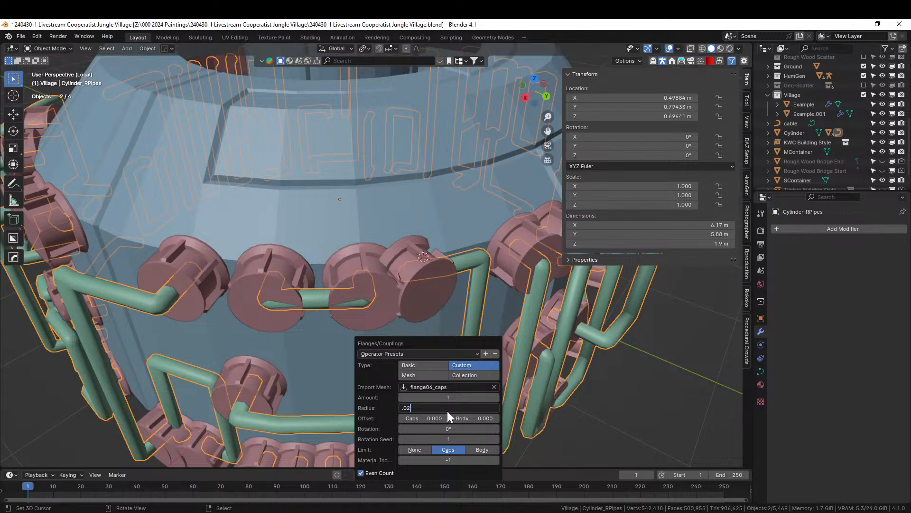
key(Return)
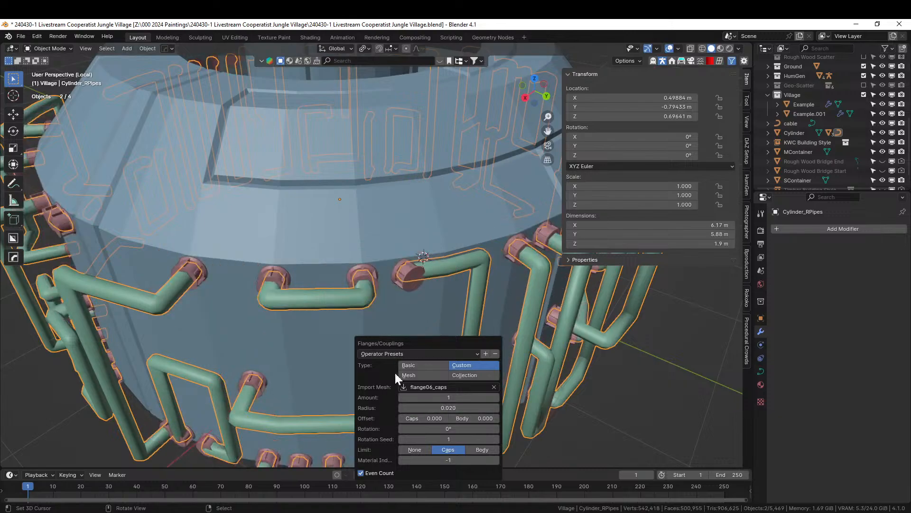
- Add a second set of custom couplings to the tubes using the cable_coupling01 mesh, limited to the body
middle_drag(608, 360, 453, 362)
scroll(439, 355, down, 8)
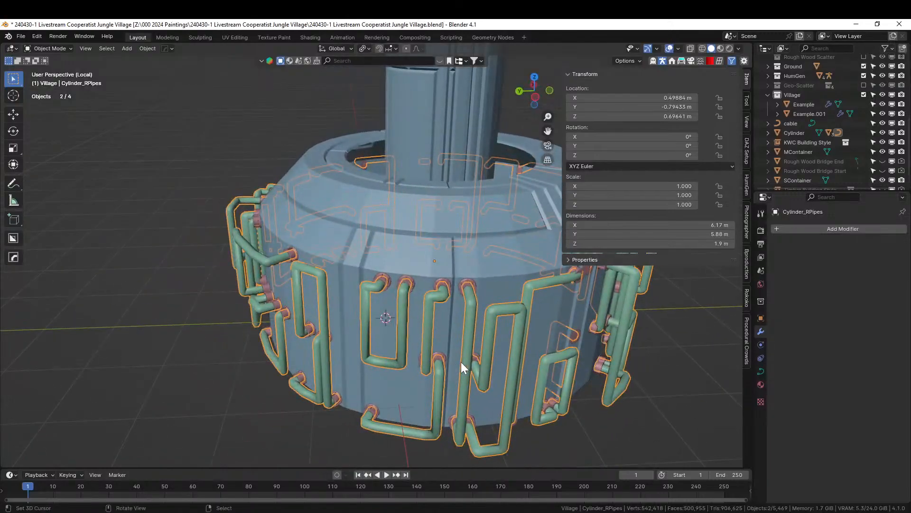
right_click(454, 352)
mouse_move(455, 350)
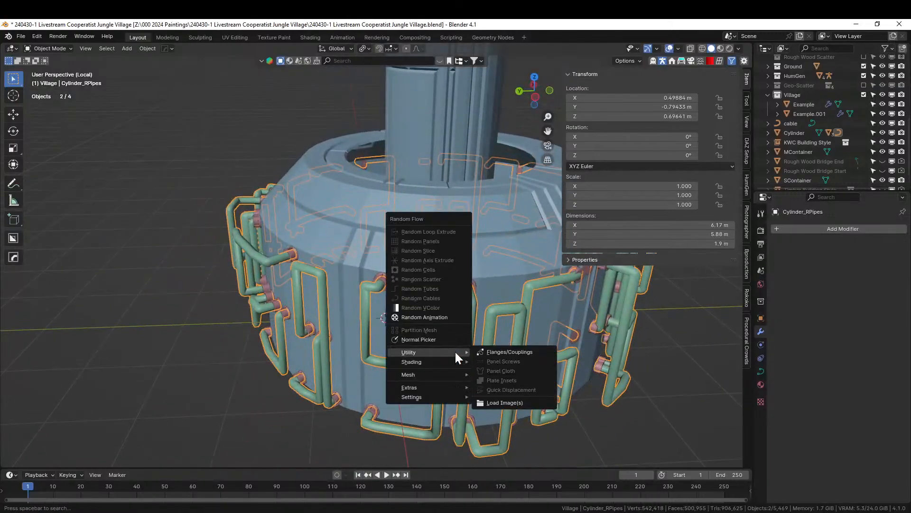
click(517, 351)
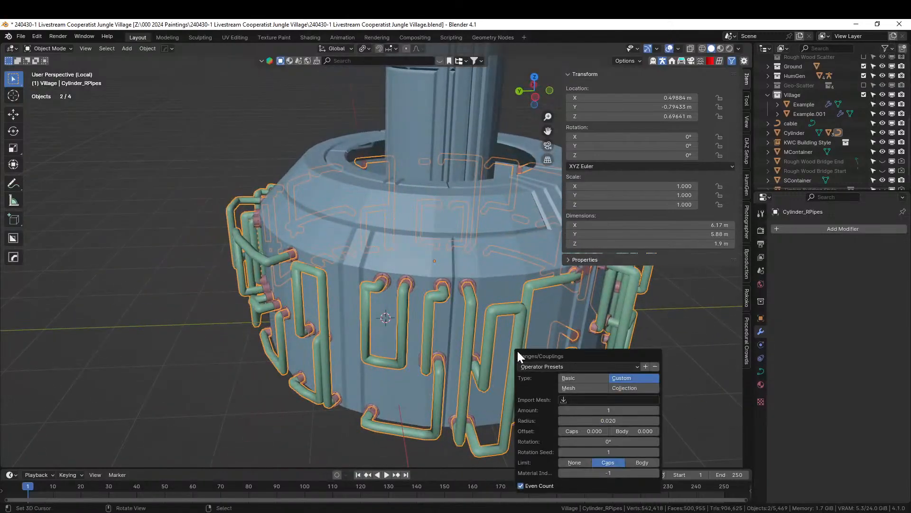
click(587, 398)
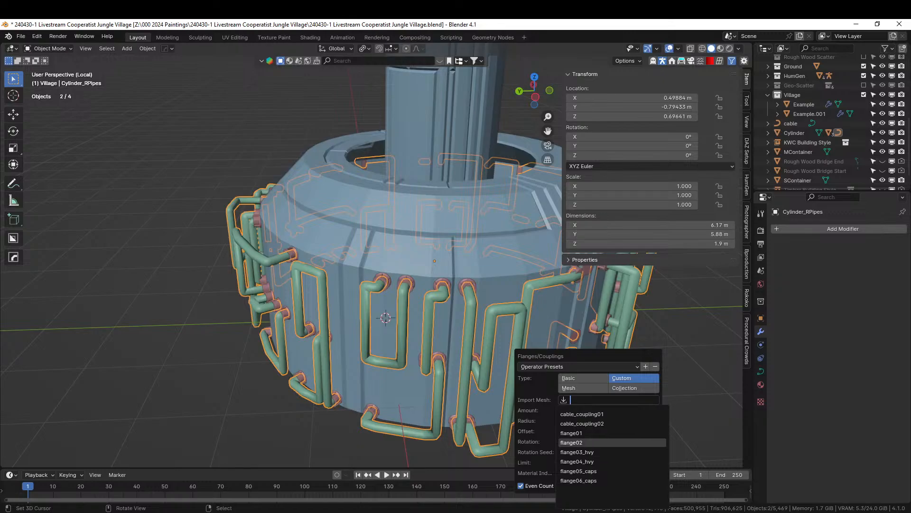
click(589, 413)
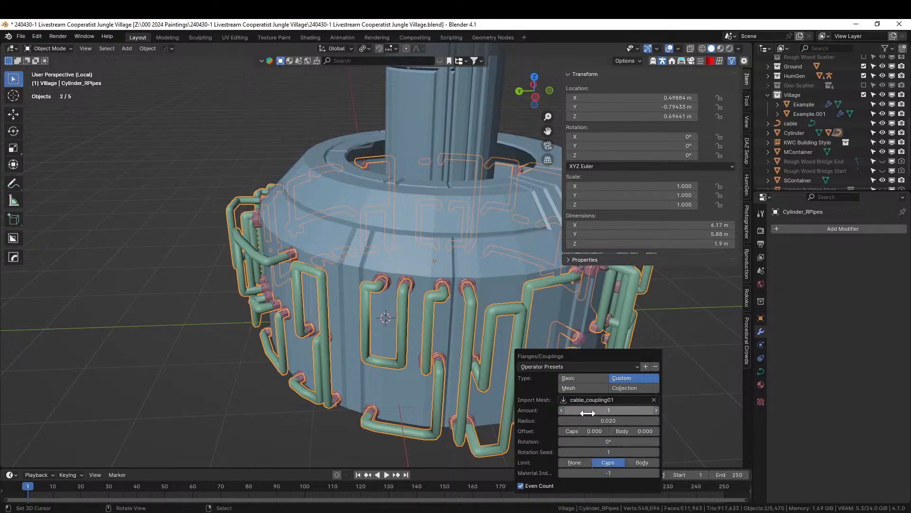
click(643, 461)
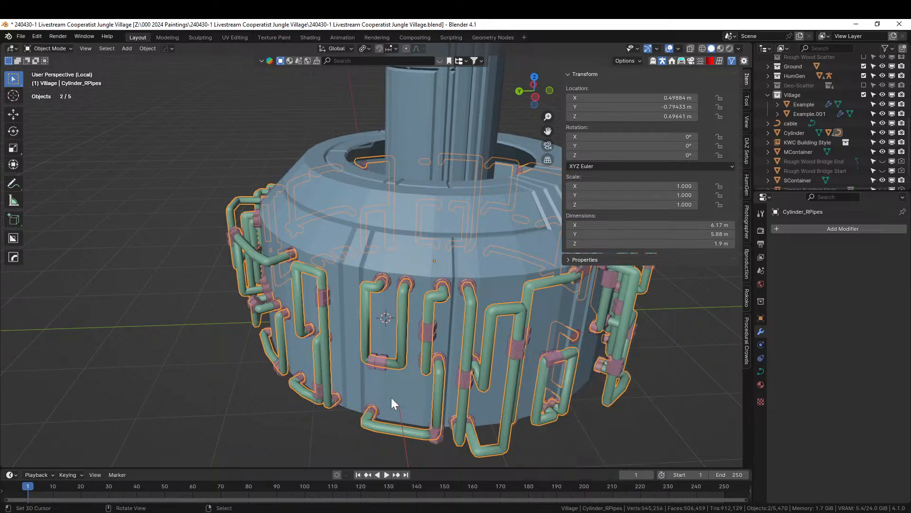
- Clear the selection and save the jungle village file
middle_drag(391, 397, 537, 345)
scroll(462, 381, up, 2)
click(577, 395)
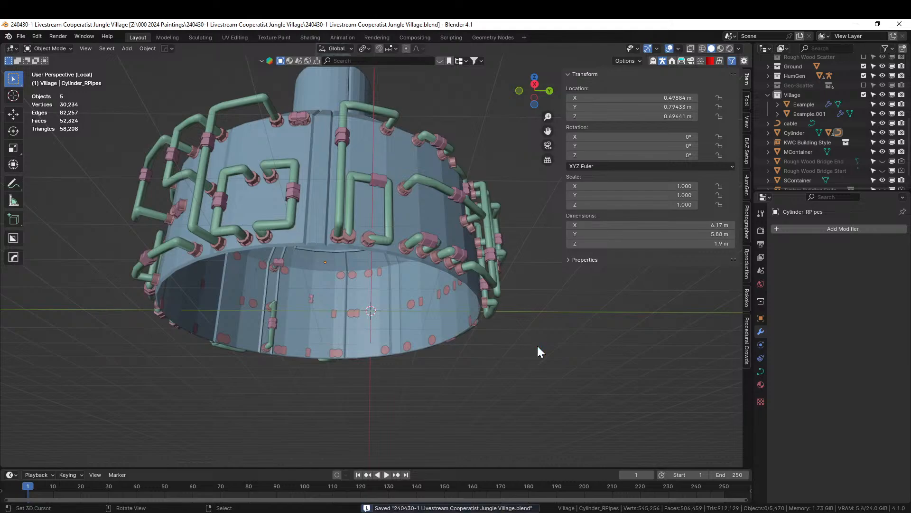
- Exit local view and move the Cylinder tower object to the Village collection
middle_drag(313, 335, 110, 367)
key(KP_Divide)
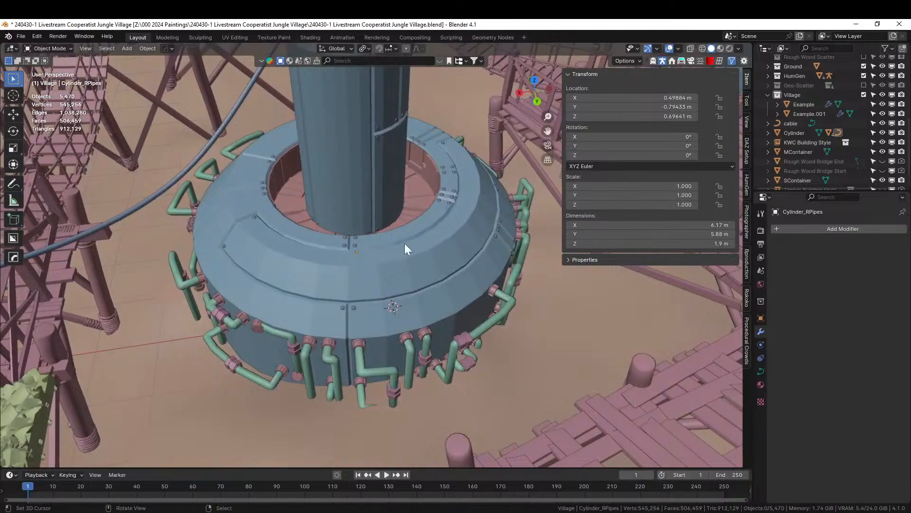
click(419, 190)
key(m)
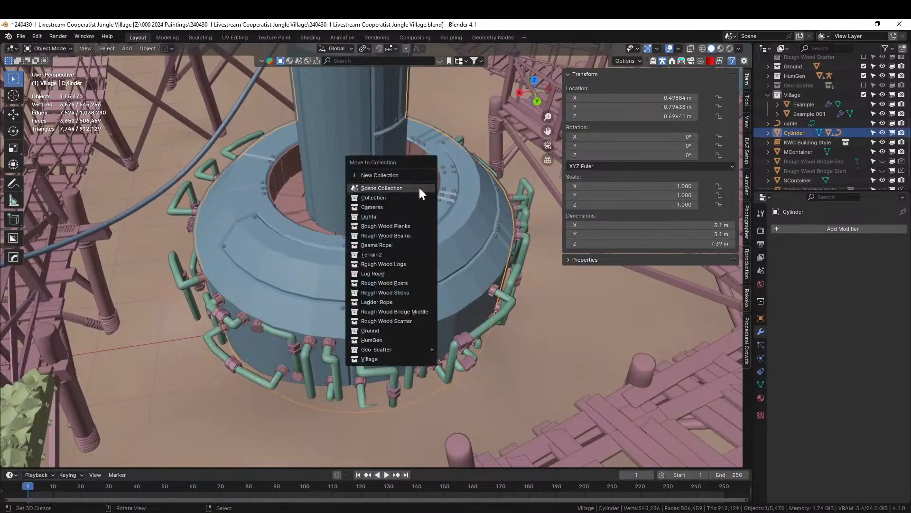
click(394, 359)
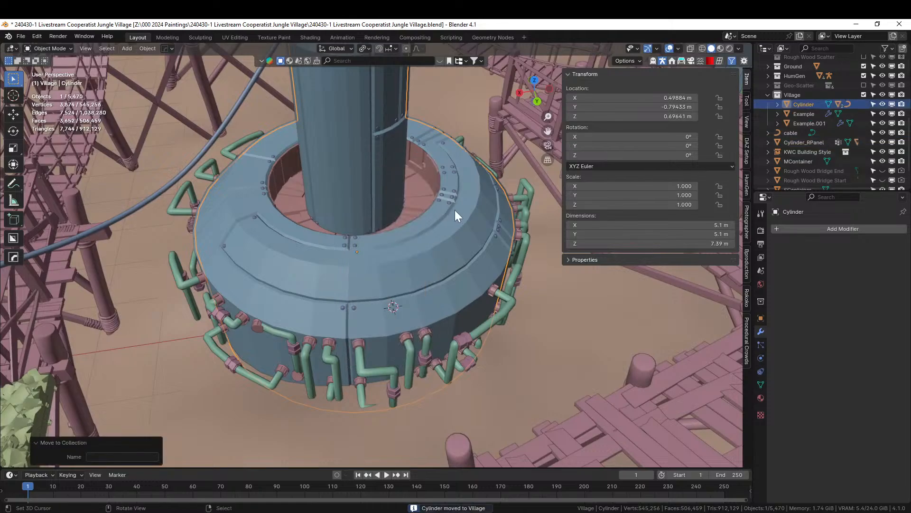
- Select the tower Cylinder with its whole object hierarchy and isolate it in local view
scroll(455, 210, down, 3)
middle_drag(454, 210, 280, 260)
scroll(392, 216, down, 5)
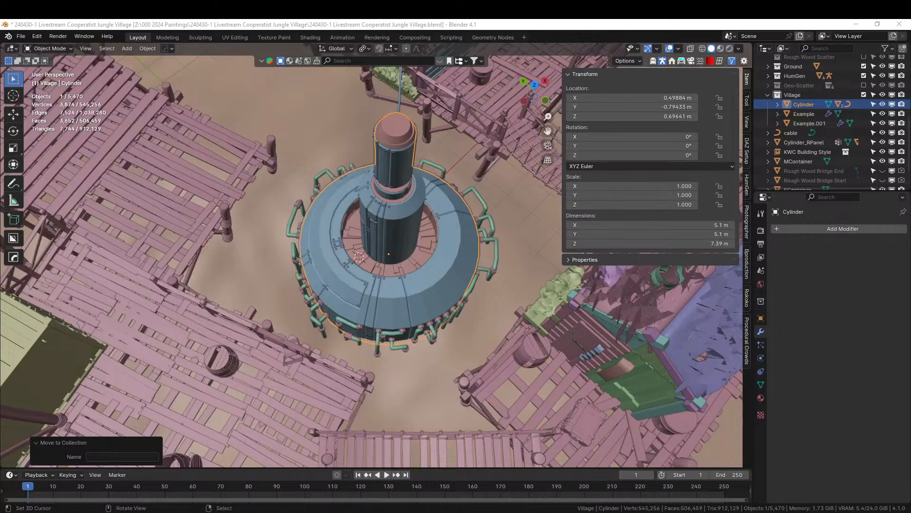
drag(480, 133, 400, 127)
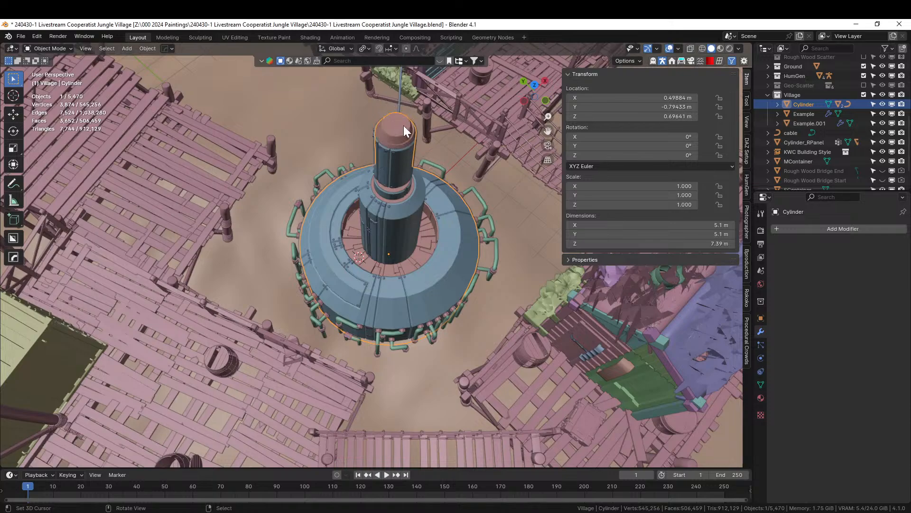
right_click(798, 104)
click(779, 108)
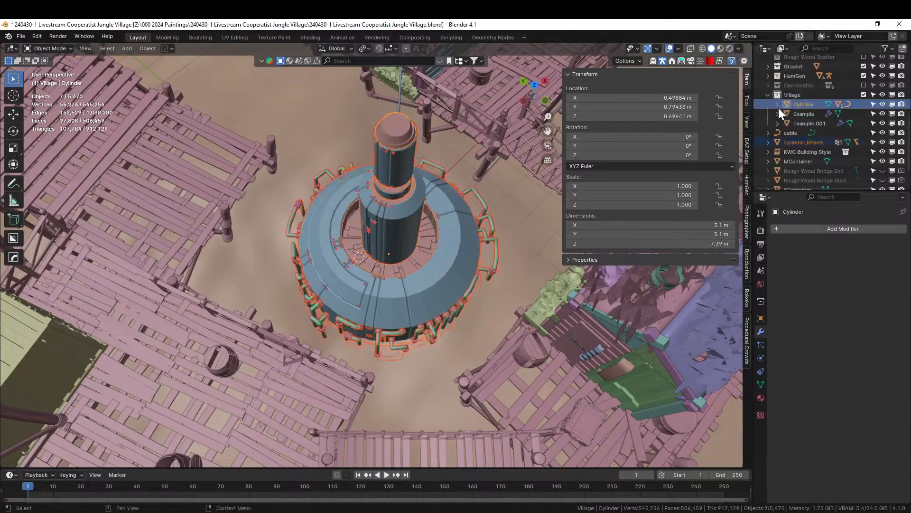
key(KP_Divide)
- Switch the viewport to rendered shading and deselect the tower parts to inspect the model
middle_drag(335, 284, 232, 368)
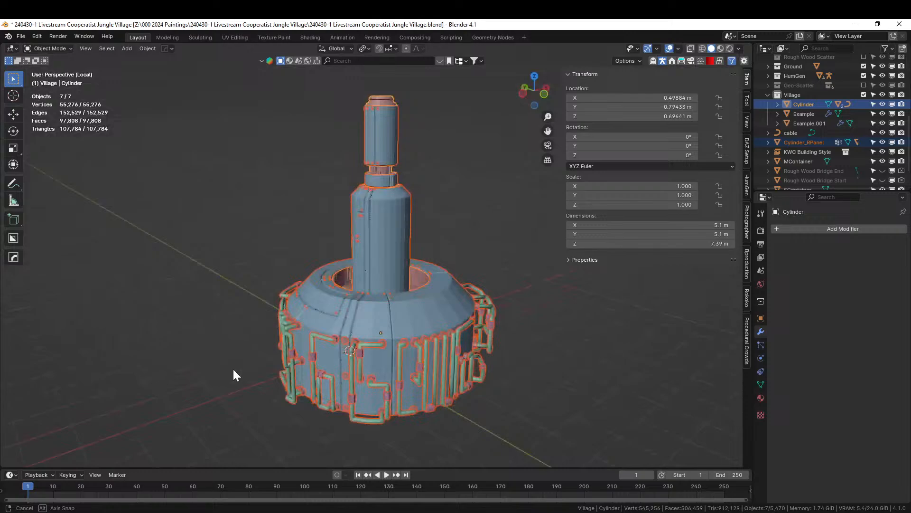
click(731, 48)
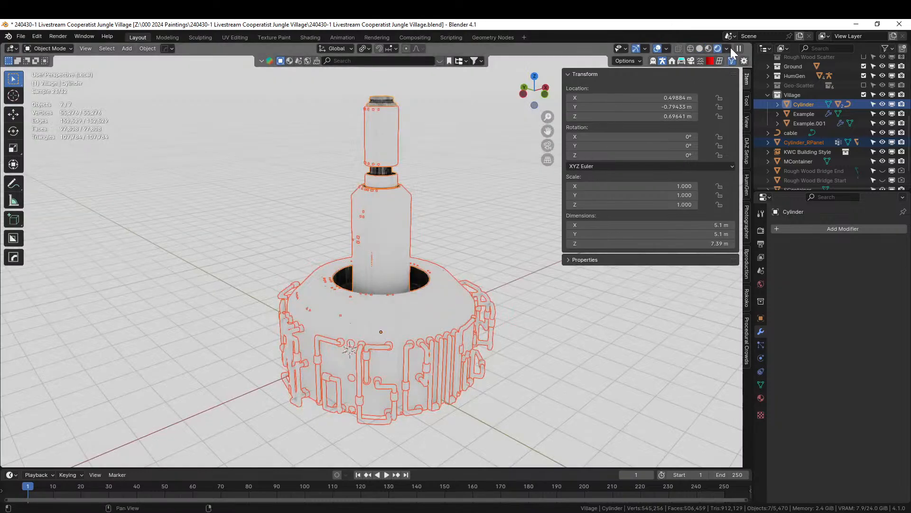
click(480, 139)
scroll(481, 139, up, 3)
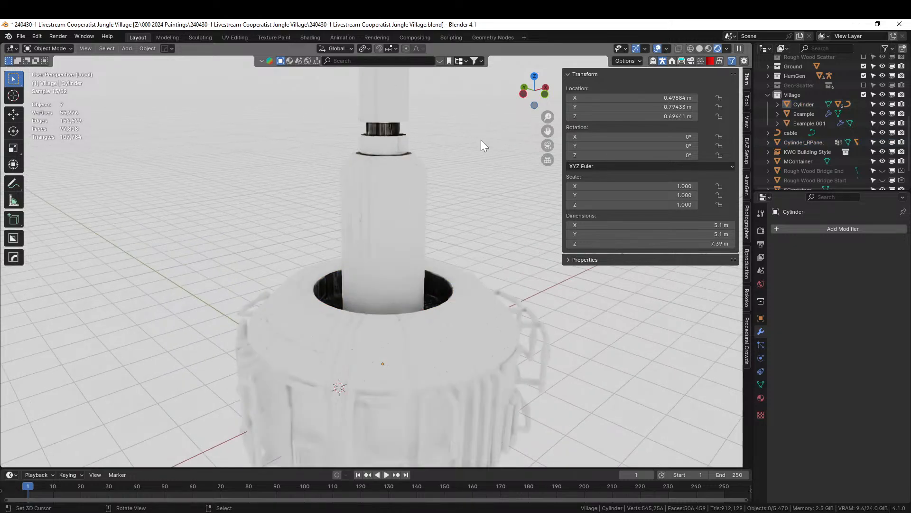
middle_drag(480, 139, 346, 175)
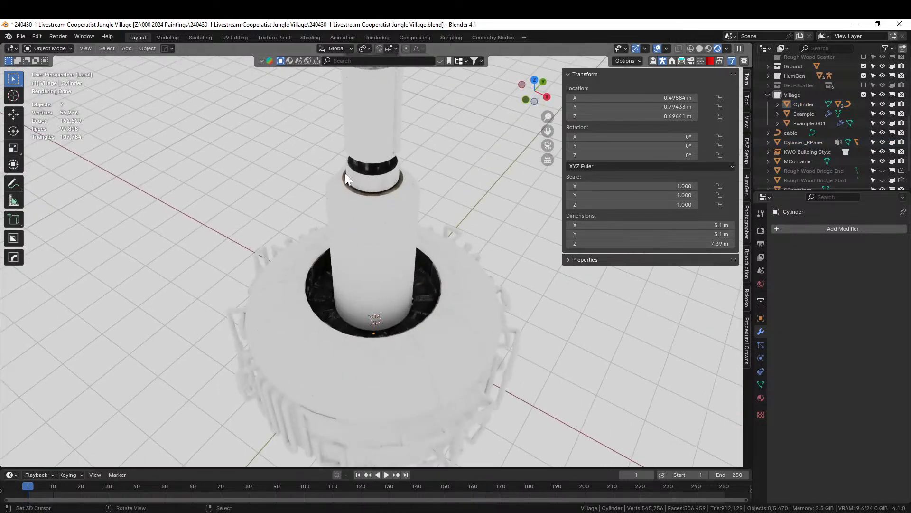
- Link the tower Cylinder's material to the random panel object Cylinder_RPanel
scroll(378, 157, down, 3)
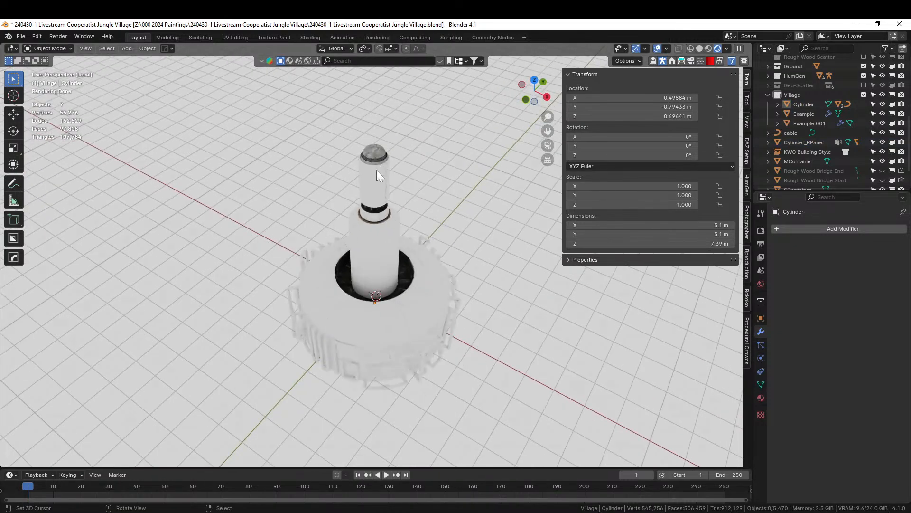
click(377, 171)
shift+click(376, 149)
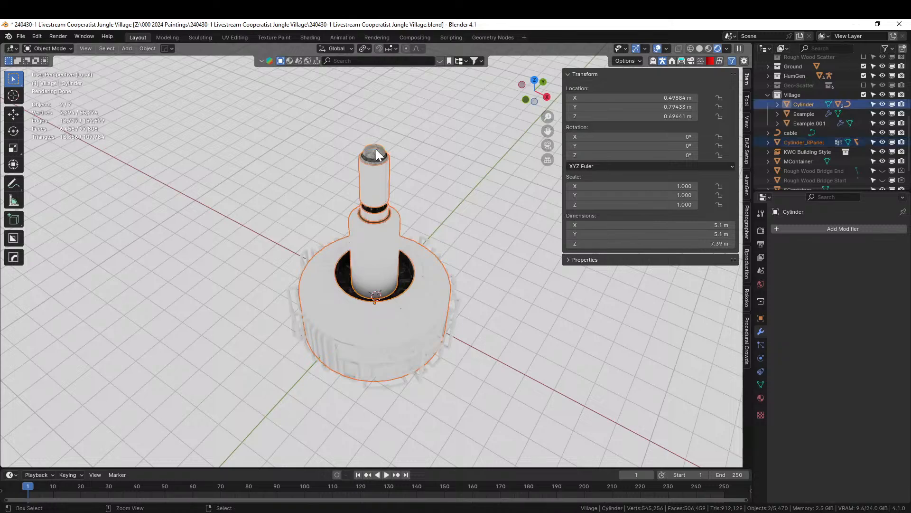
key(ctrl+l)
click(357, 173)
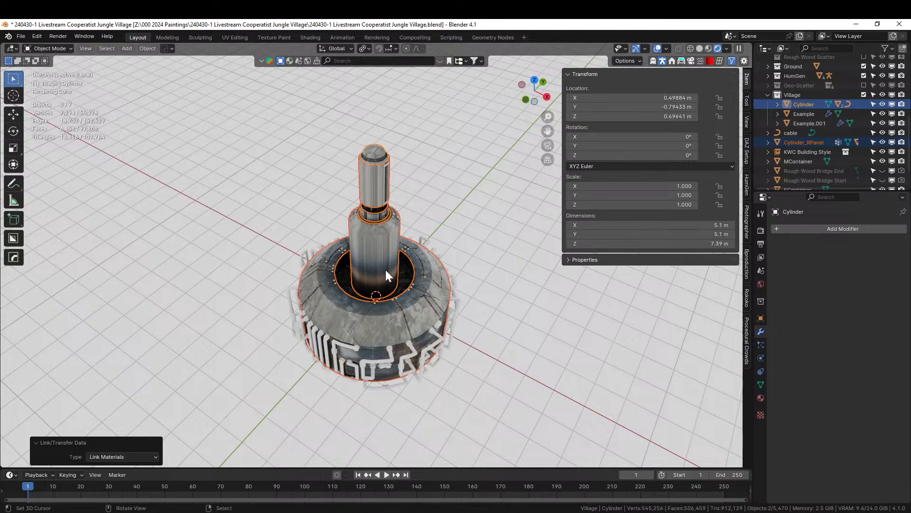
- Unwrap all faces of the Cylinder_RPanel object with a cube projection and return to Object Mode
click(378, 239)
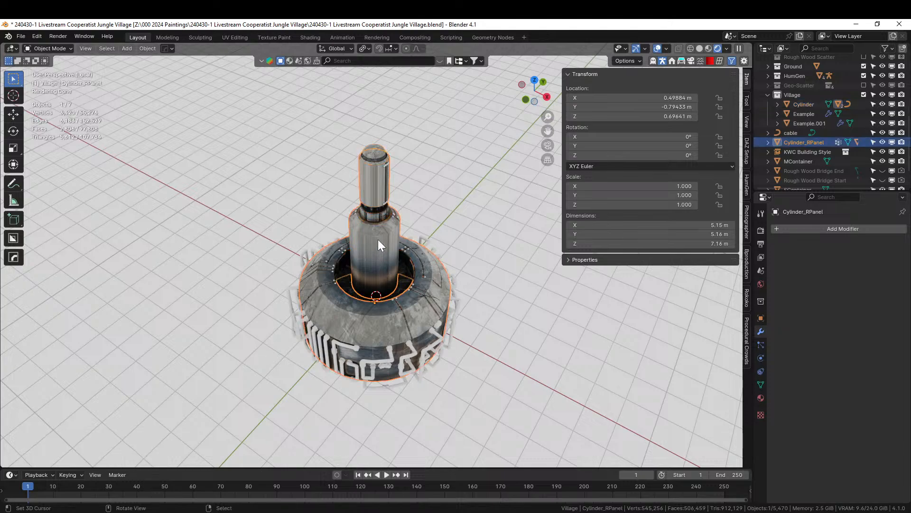
key(Tab)
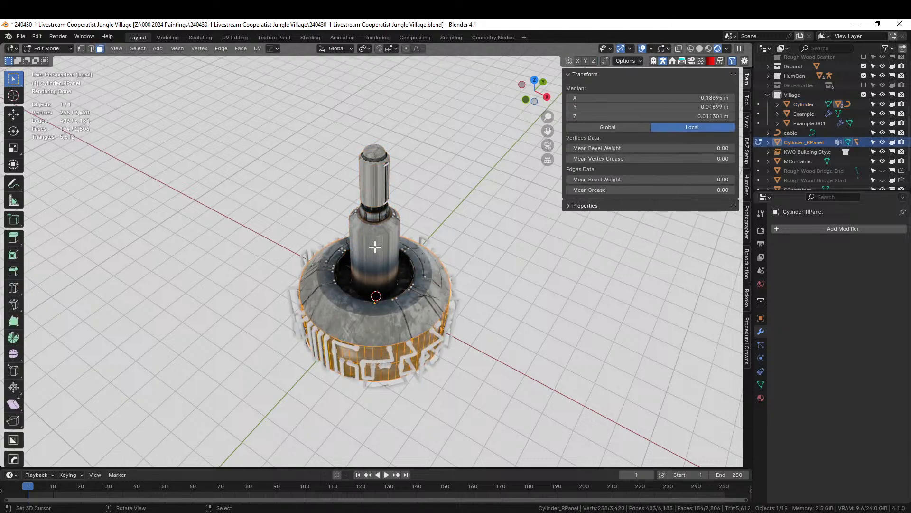
key(alt+a)
key(a)
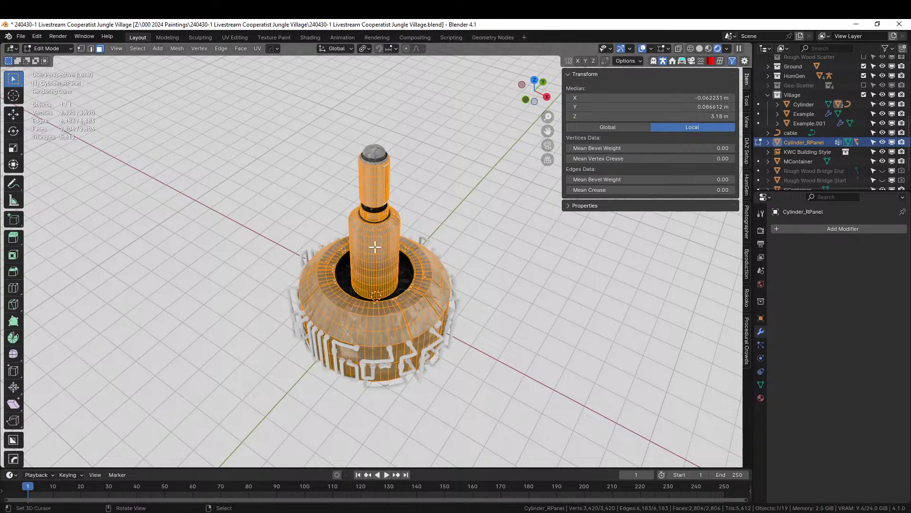
key(u)
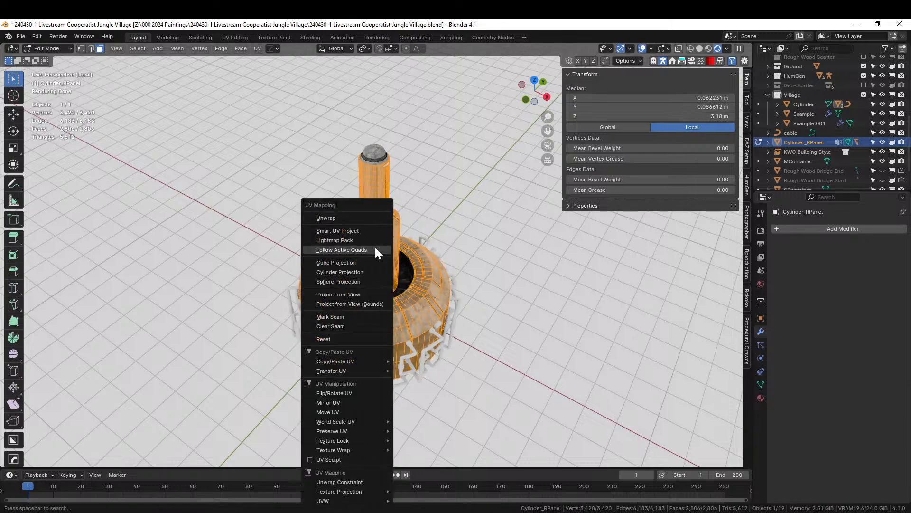
click(335, 262)
key(Tab)
- Give the Cylinder_Screws object a new material and replace it with the Distressed Hull Texture material
middle_drag(465, 253, 291, 224)
scroll(394, 203, up, 2)
scroll(292, 224, up, 3)
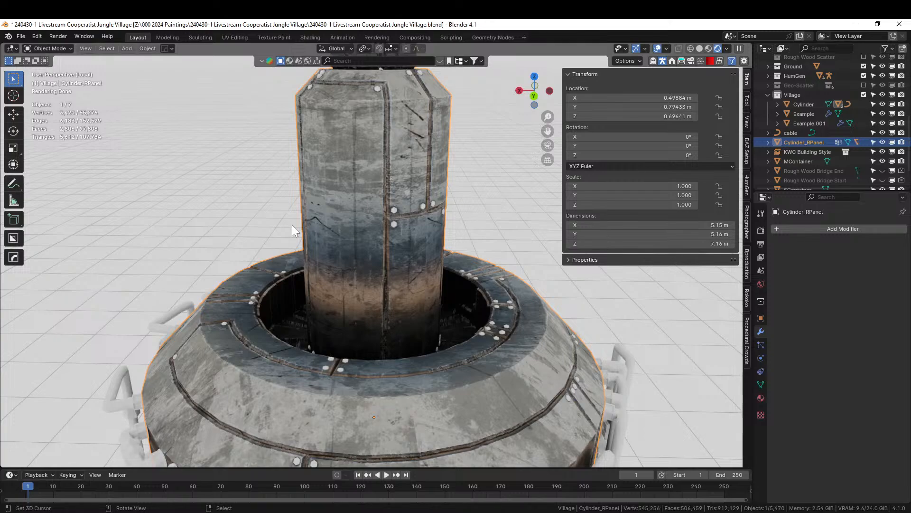
middle_drag(459, 238, 483, 289)
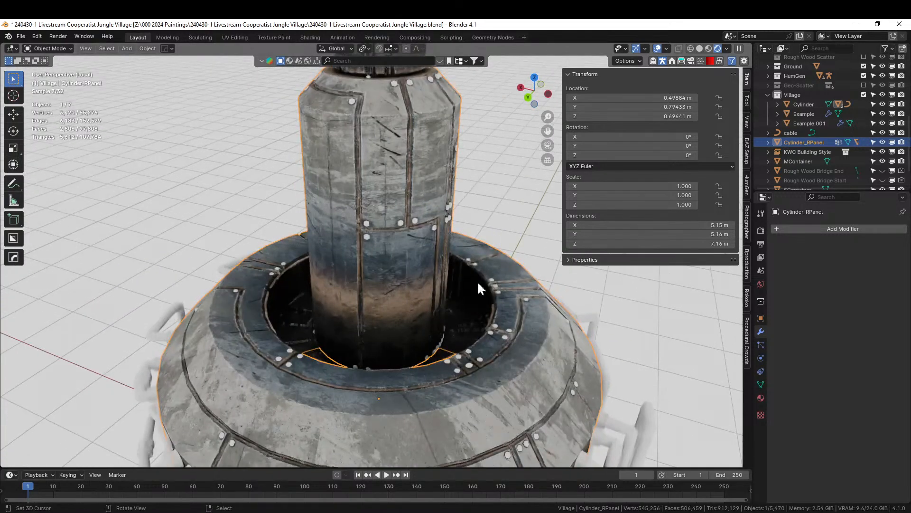
click(446, 360)
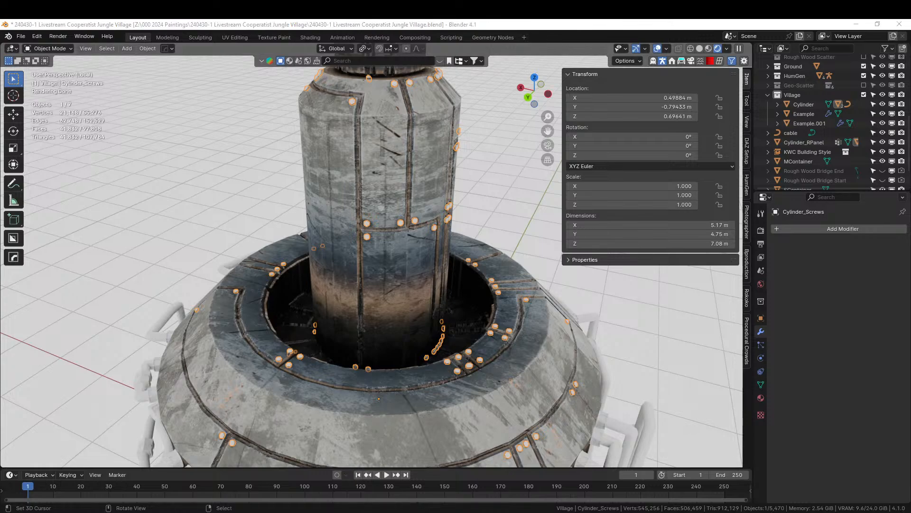
click(762, 397)
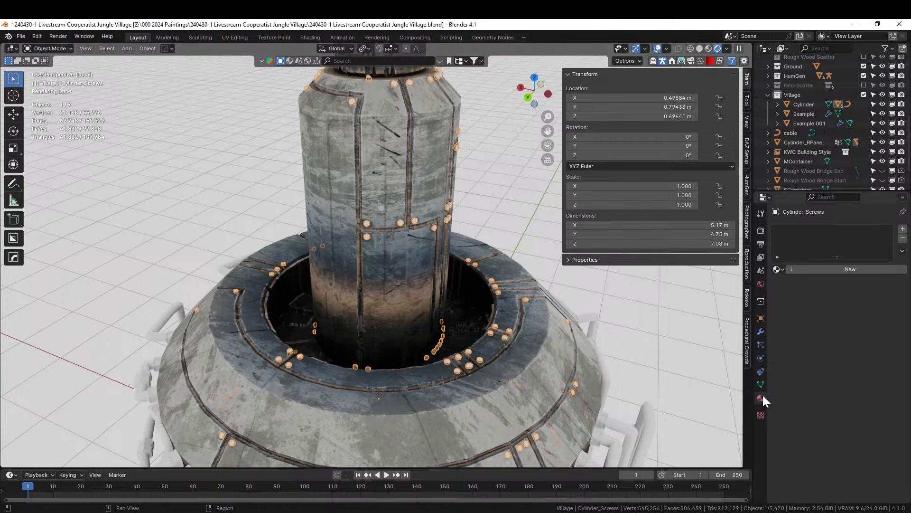
click(828, 270)
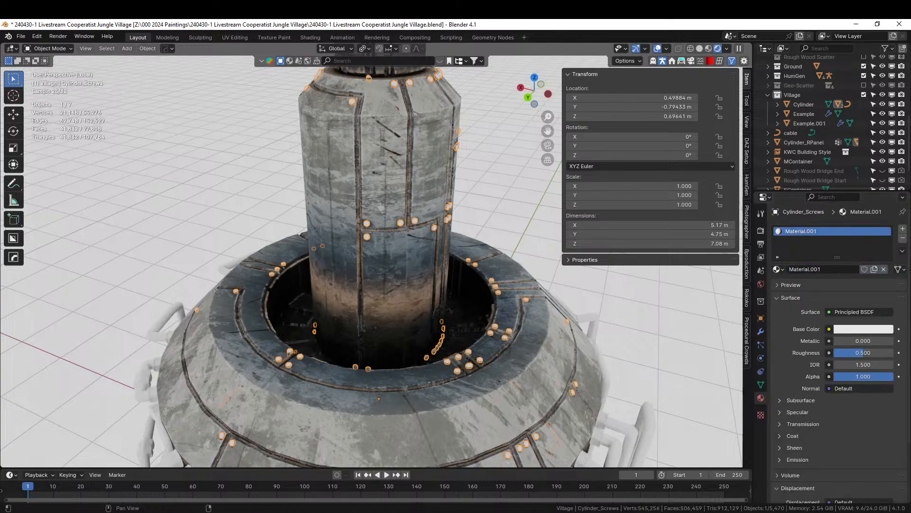
drag(909, 142, 811, 236)
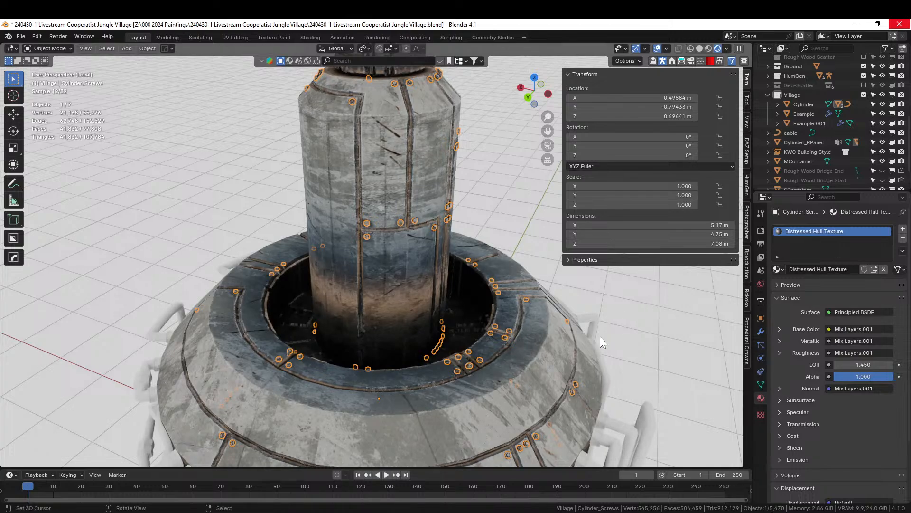
- Link the screws' Distressed Hull Texture material to the pipe coupling object Cylinder_Flanges.001
click(637, 331)
middle_drag(653, 332, 540, 163)
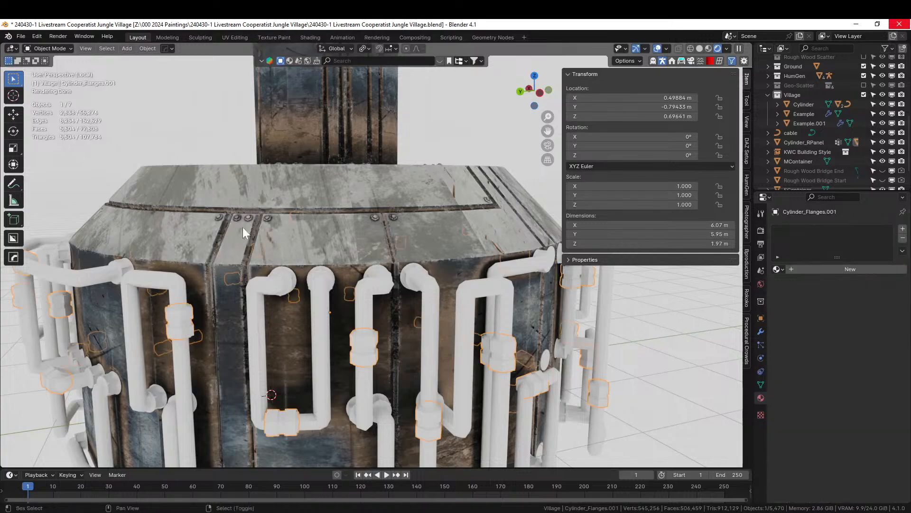
click(249, 215)
key(ctrl+l)
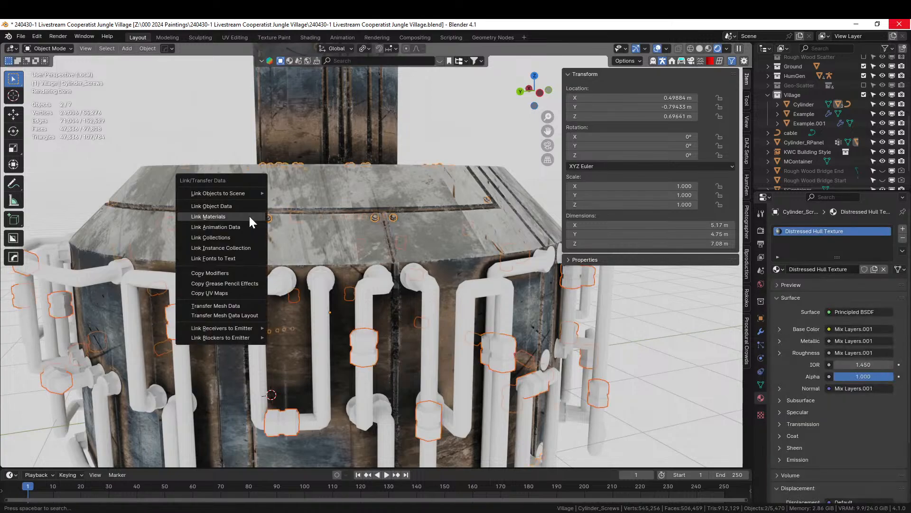
click(249, 216)
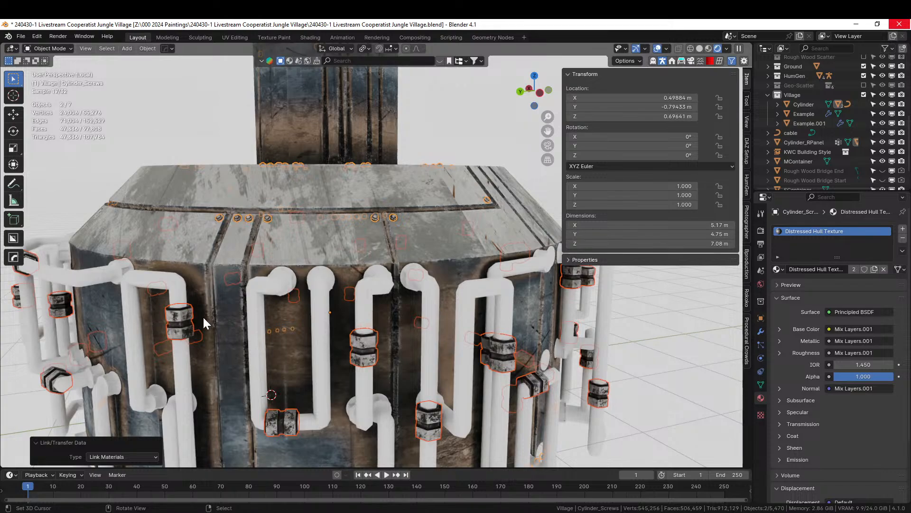
- Link the Distressed Hull Texture material from the pipe couplings to the wall-end flanges, Cylinder_Flanges
click(122, 261)
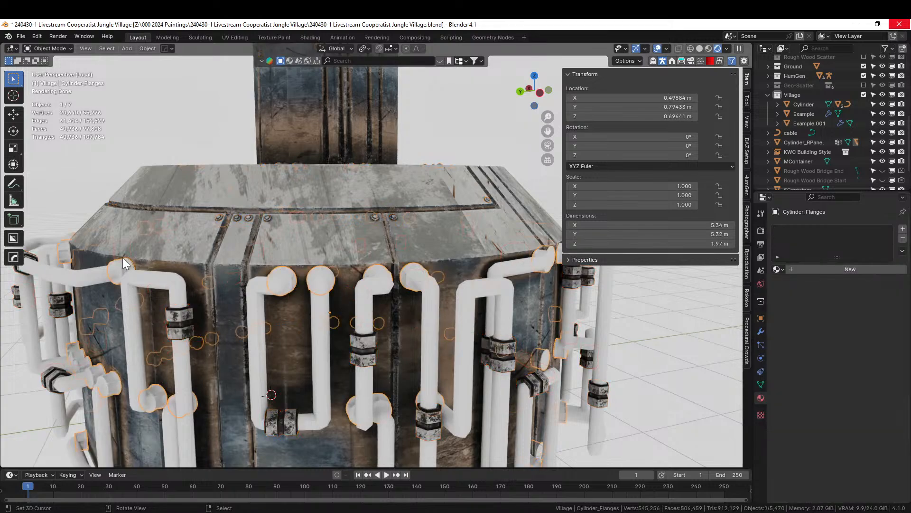
shift+click(183, 318)
key(ctrl+l)
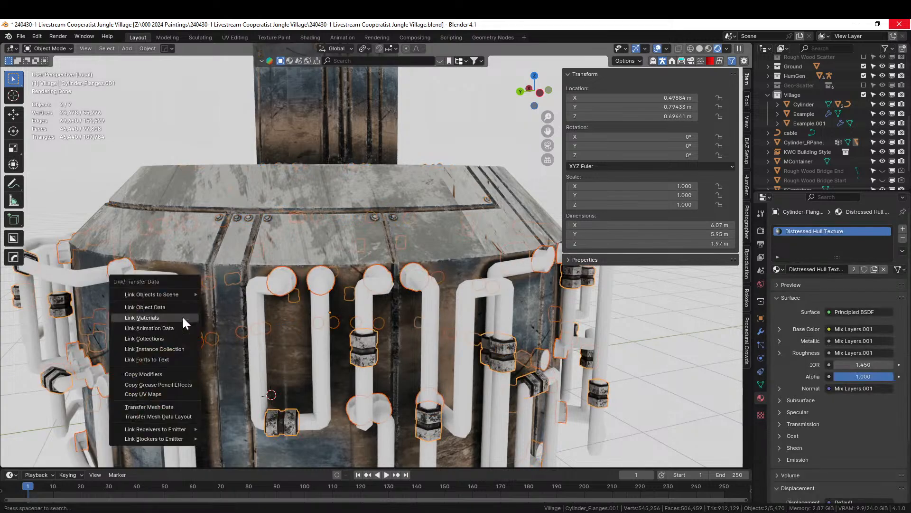
click(182, 317)
- Apply the Distressed Hull Texture with Chevrons material to the Cylinder_RPipes object around the tower base
scroll(186, 318, down, 4)
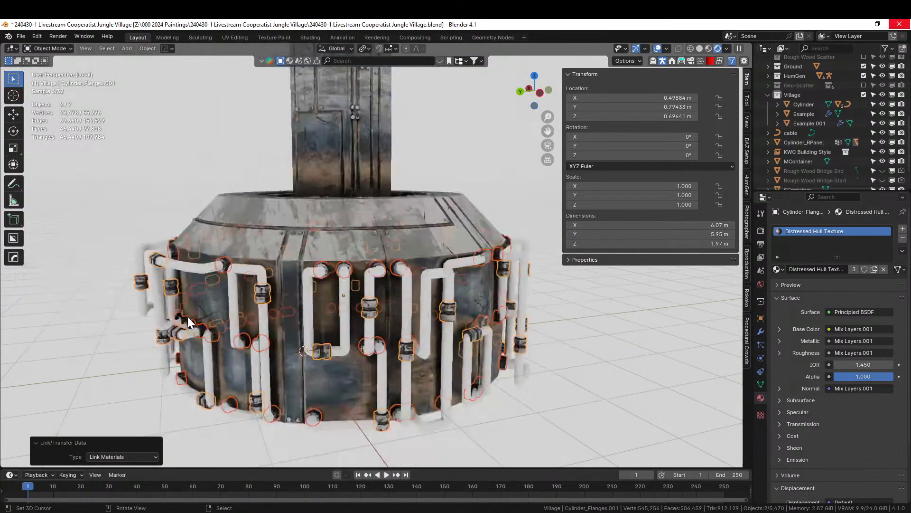
click(231, 276)
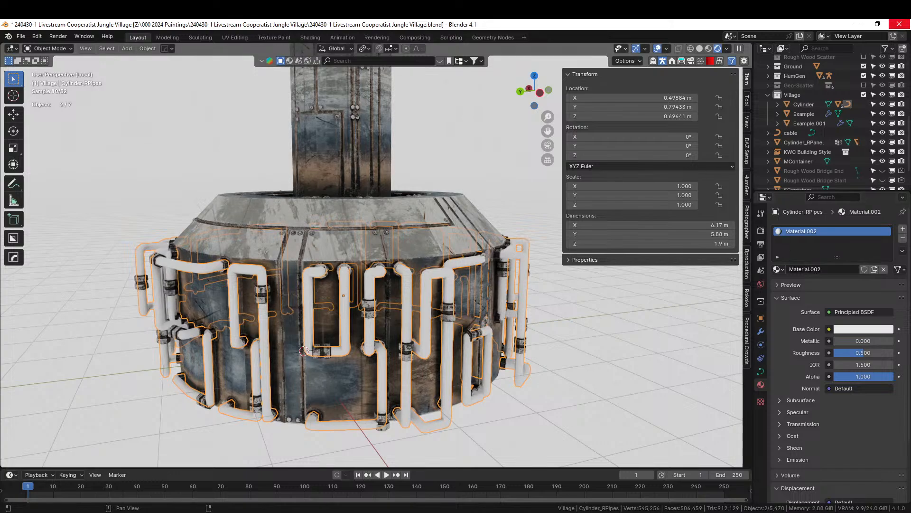
drag(775, 155, 819, 240)
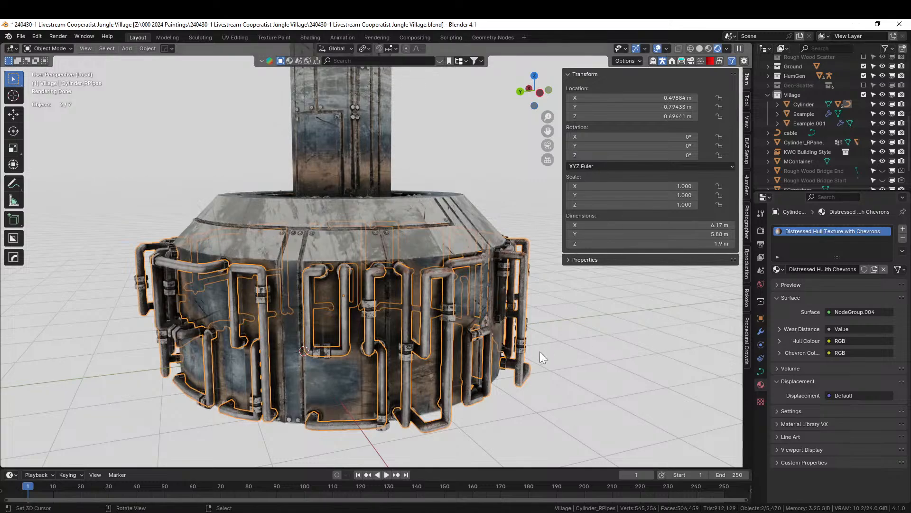
- Open the tower Cylinder in Edit Mode with the ring below its top cap selected, and add a second material slot
middle_drag(539, 351, 474, 367)
click(472, 362)
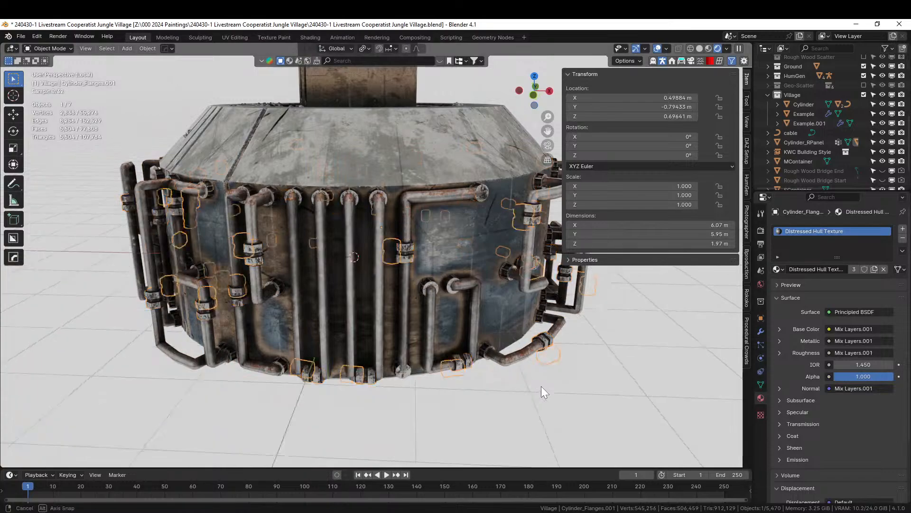
middle_drag(541, 386, 321, 198)
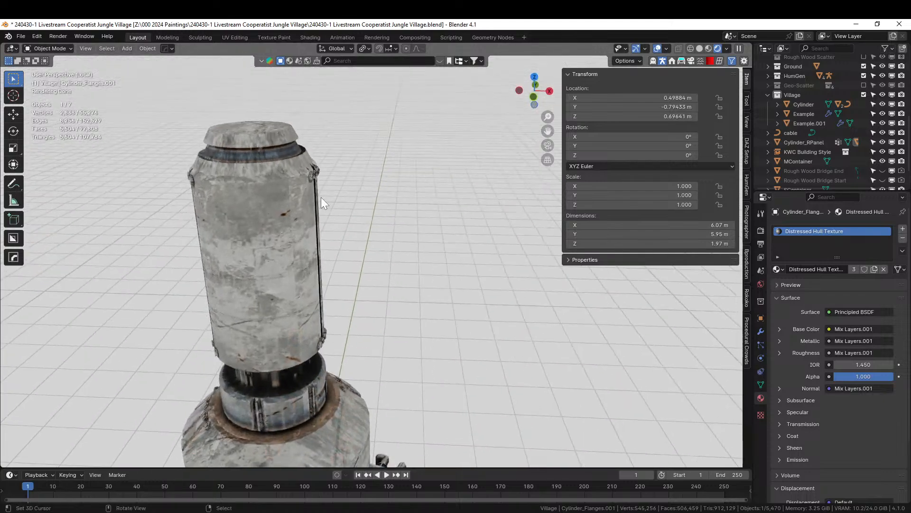
click(270, 155)
key(Tab)
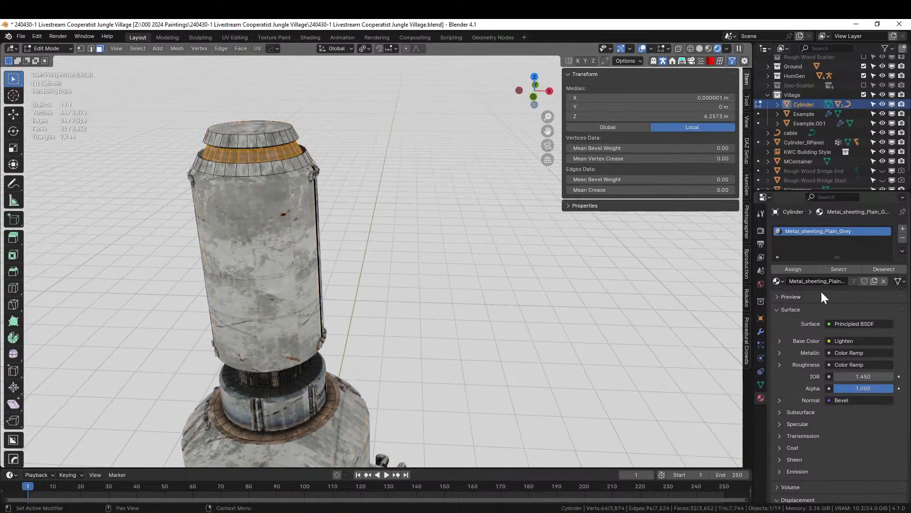
click(902, 229)
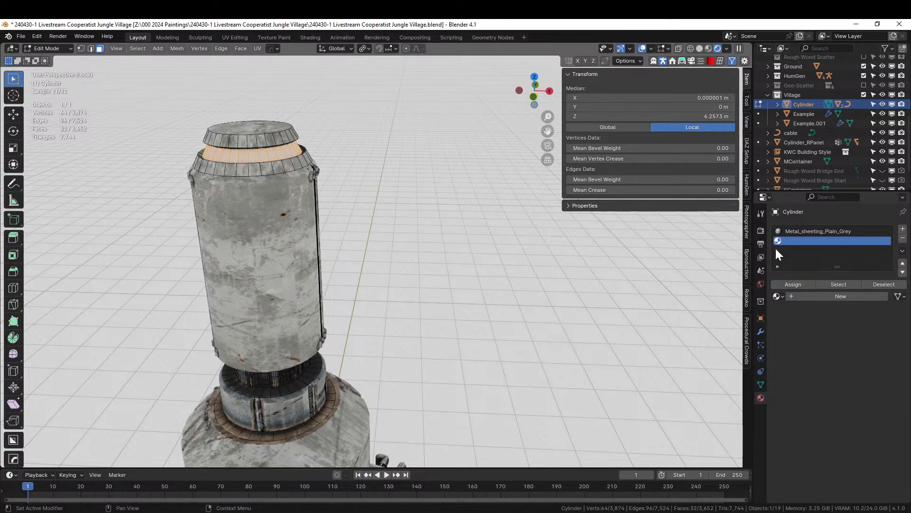
- Assign the KO-Emissive sy_blue_5_emmisive material from KIT OPS to the selected ring below the tower's cap
click(708, 61)
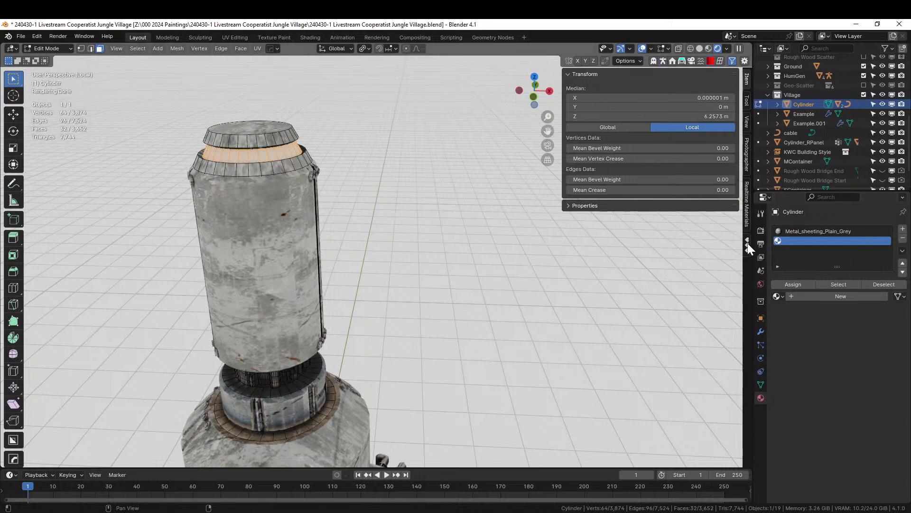
click(747, 242)
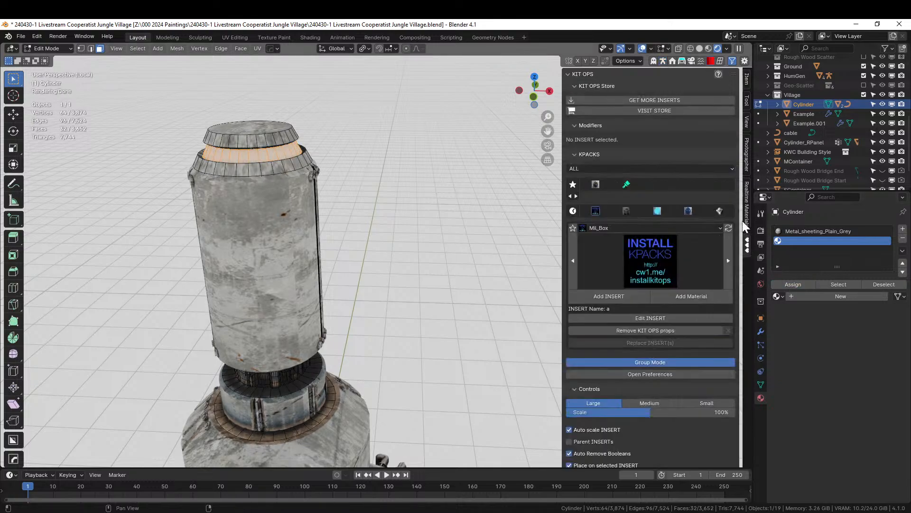
click(644, 264)
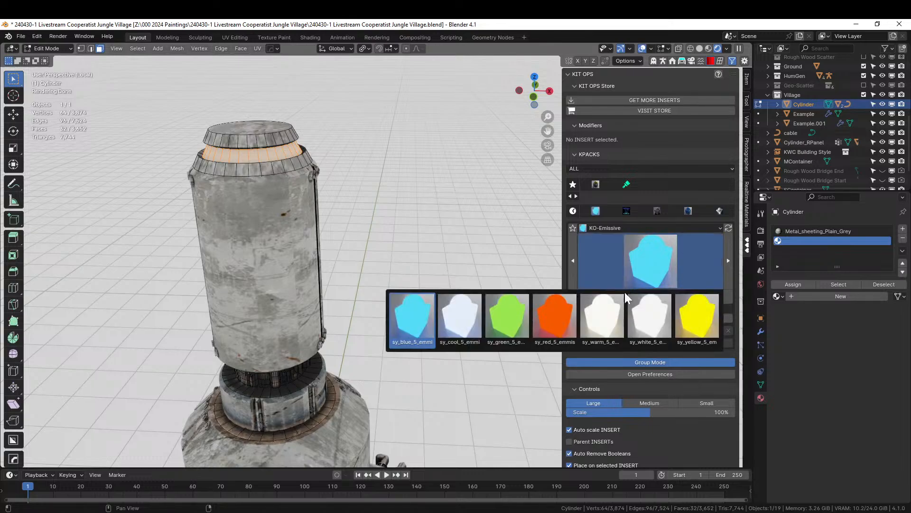
click(408, 313)
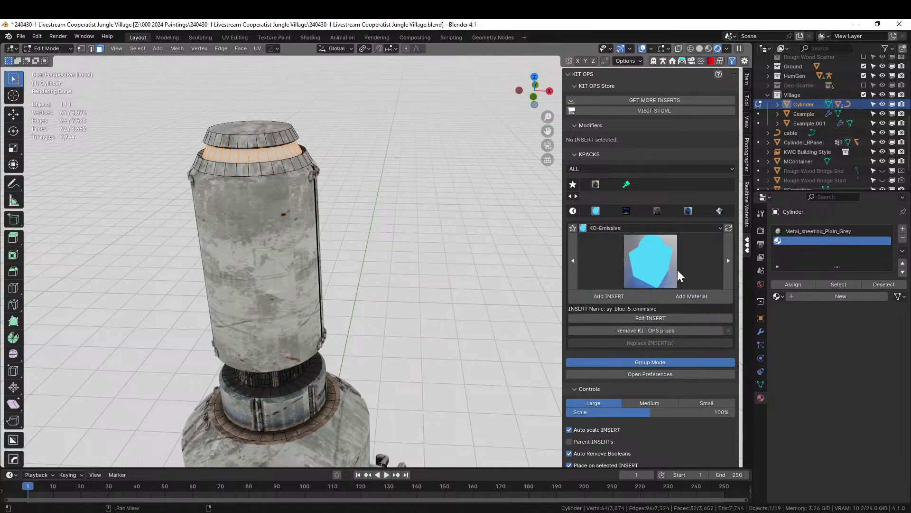
click(698, 297)
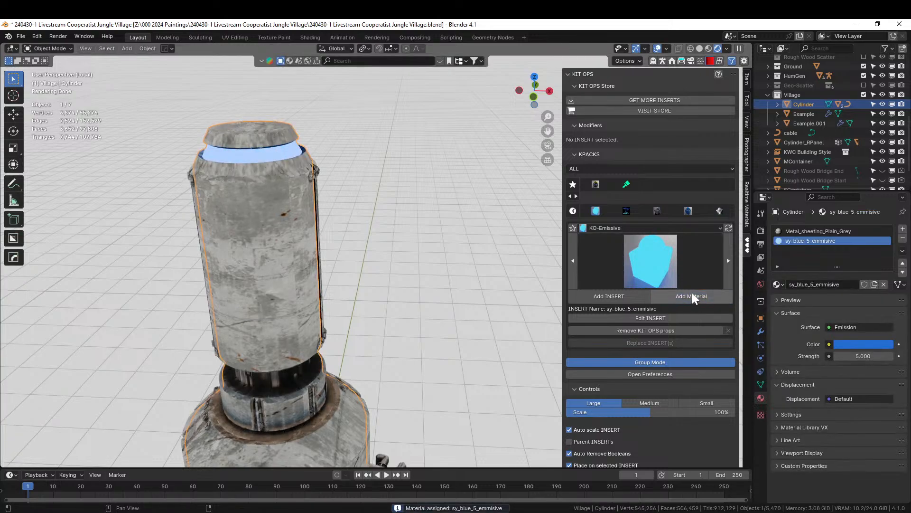
- Exit local view to bring the textured tower back into the full village scene
scroll(692, 293, down, 3)
middle_drag(316, 307, 344, 286)
key(KP_Divide)
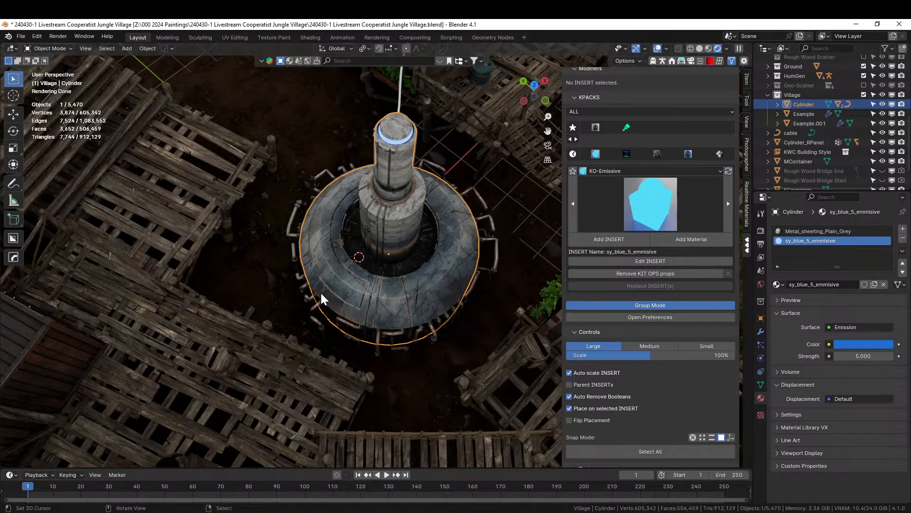
- Apply the Rubber material from the Abstract category of Realtime Materials to the cable between tower and house
middle_drag(331, 336, 258, 358)
click(353, 246)
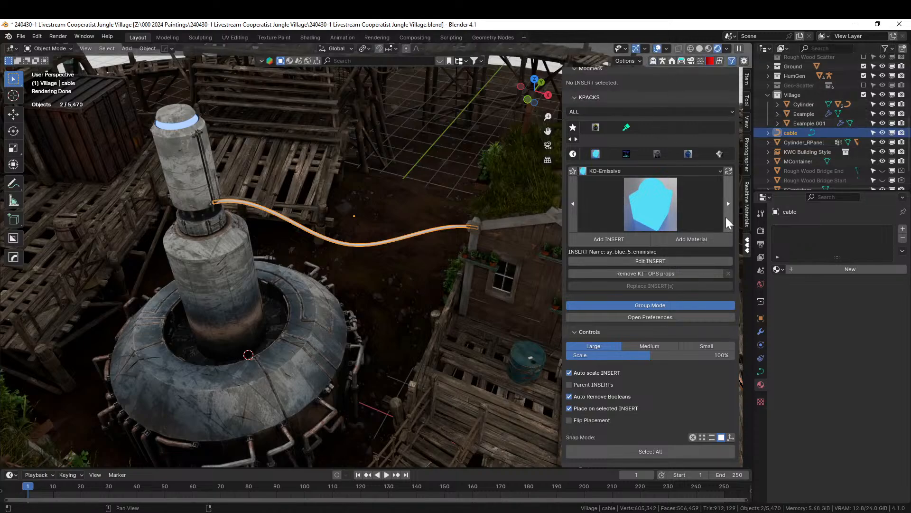
click(747, 204)
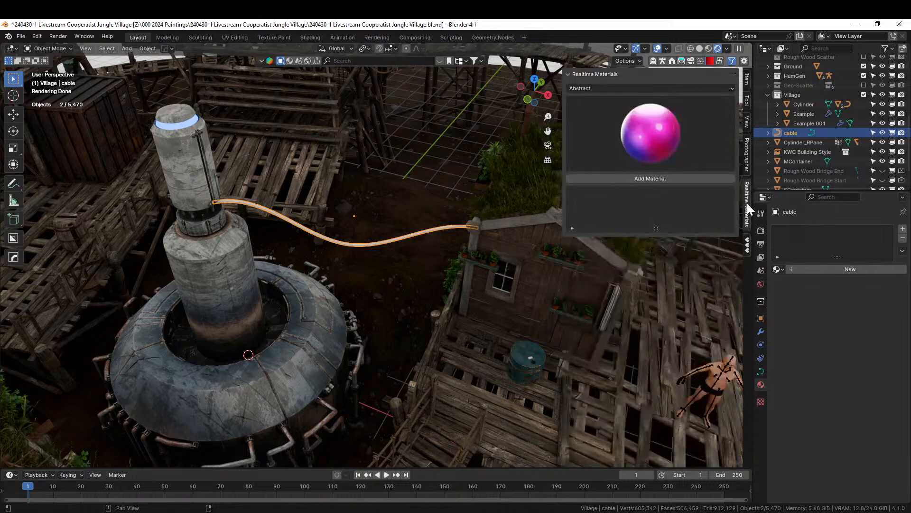
click(662, 135)
click(455, 349)
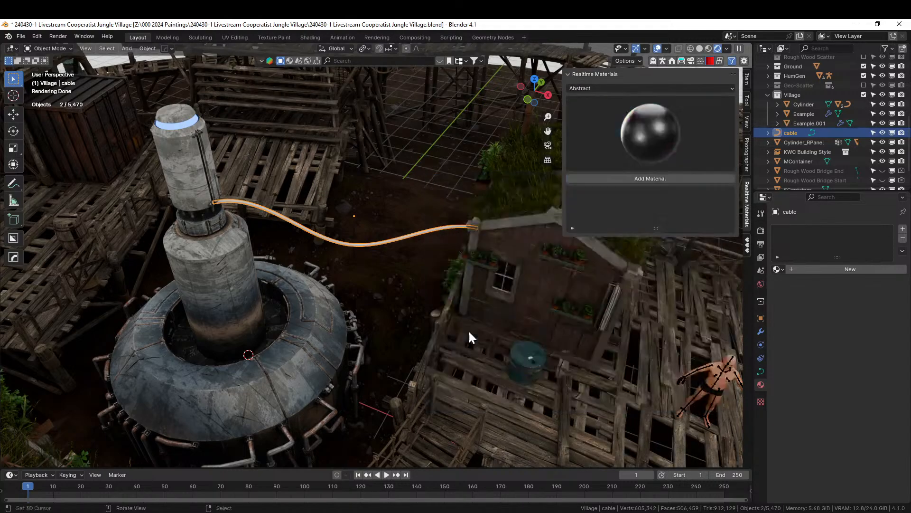
click(648, 179)
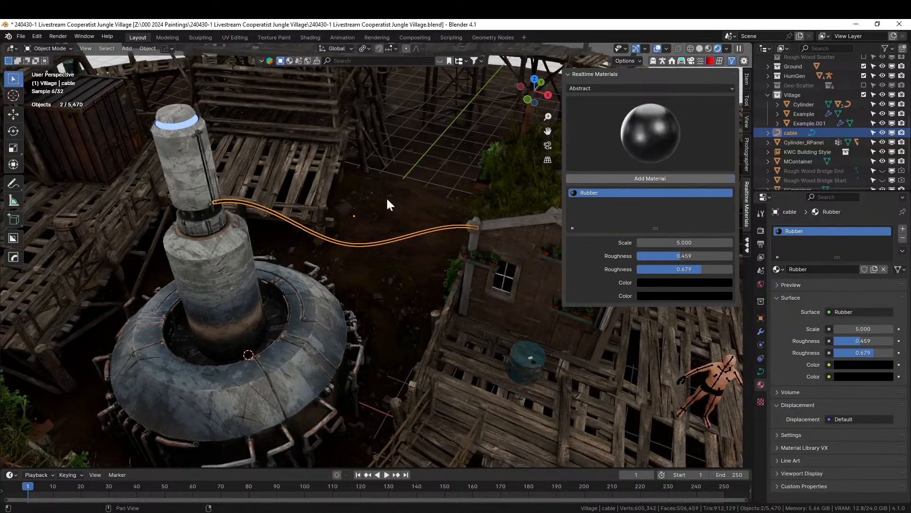
- Delete the HumGen collection together with its whole hierarchy to remove the human figures from the village scene
click(391, 225)
middle_drag(392, 225, 212, 225)
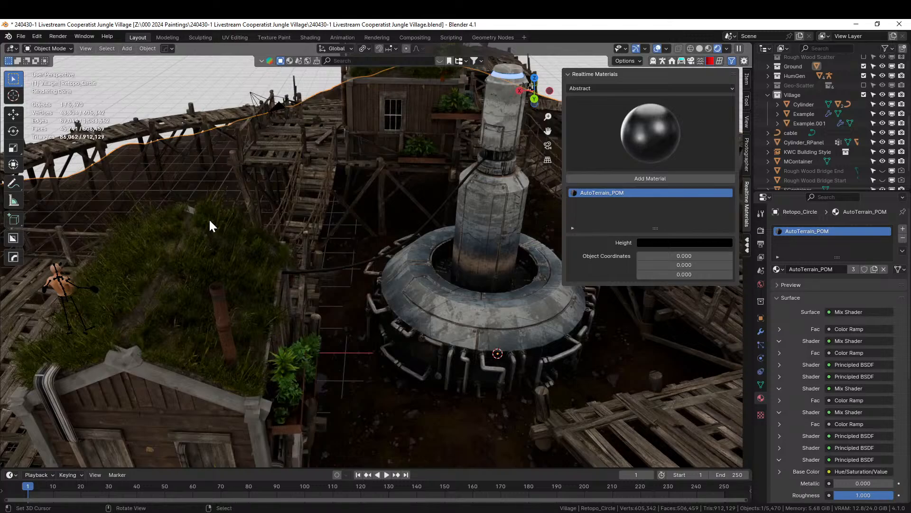
middle_drag(291, 247, 260, 240)
scroll(276, 235, down, 5)
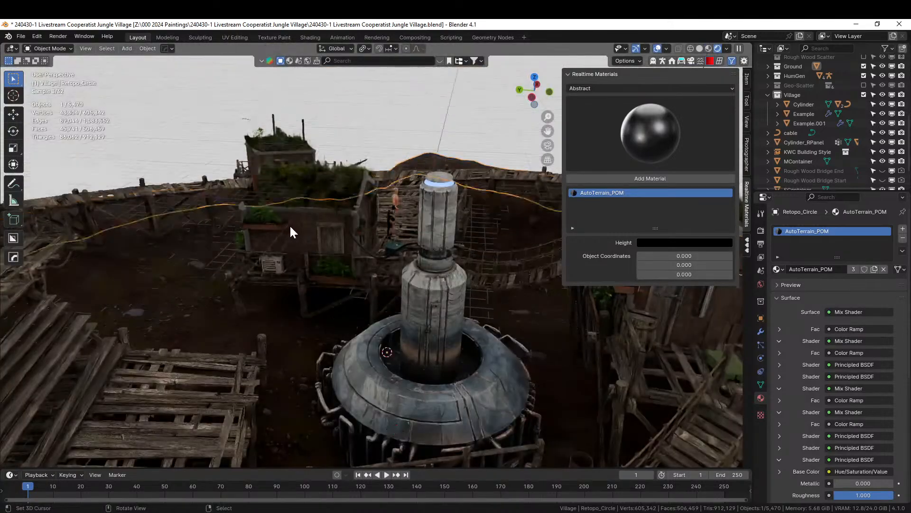
scroll(862, 138, up, 10)
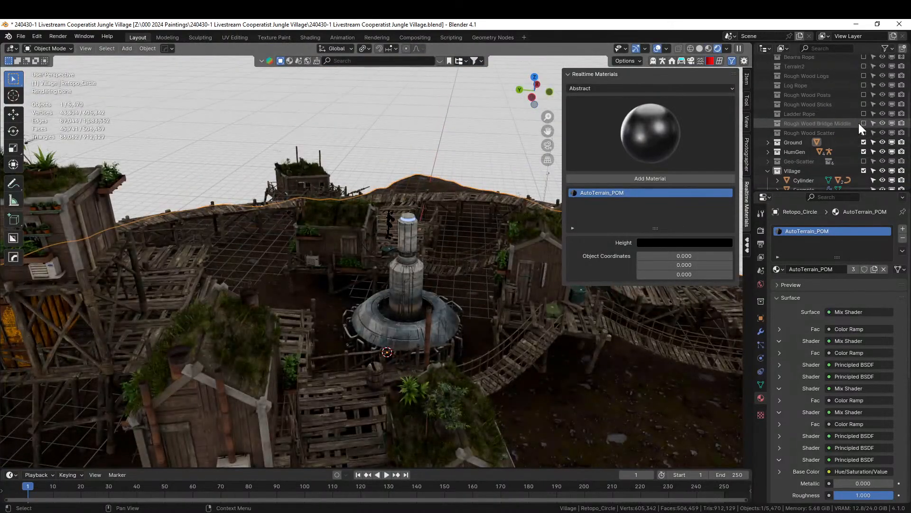
scroll(849, 138, down, 4)
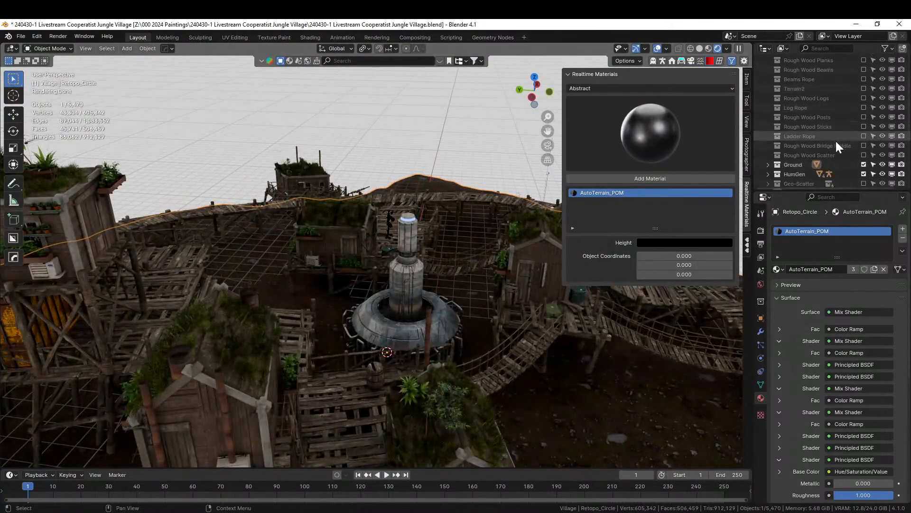
click(807, 174)
right_click(803, 173)
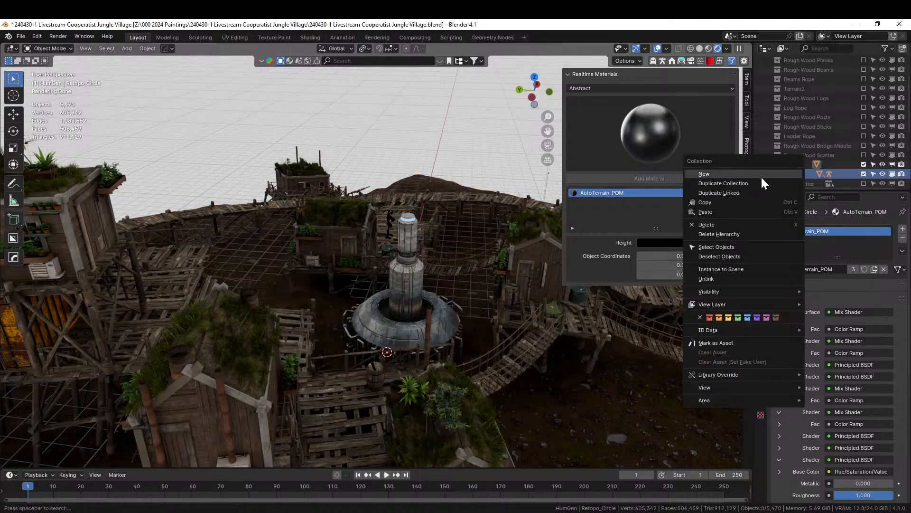
click(719, 234)
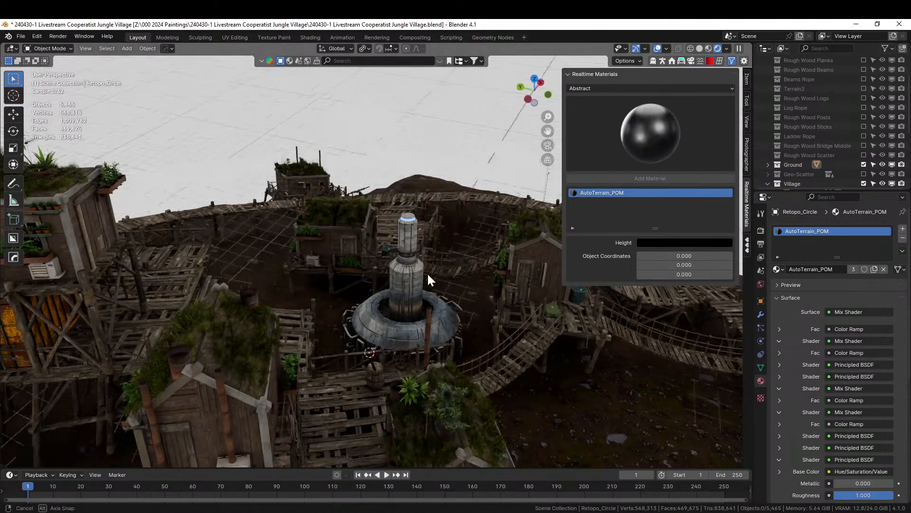
- Save the jungle village file with the whole village in view
middle_drag(428, 274, 408, 271)
scroll(409, 266, down, 3)
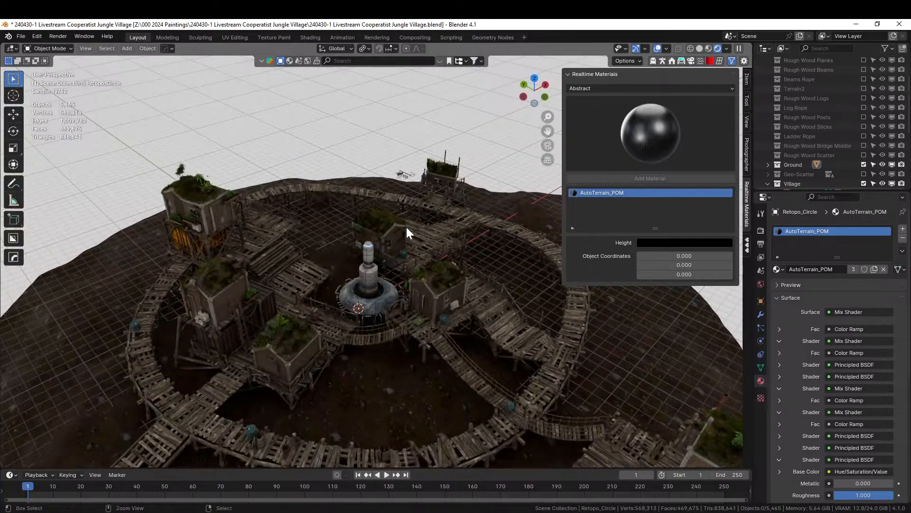
key(ctrl+s)
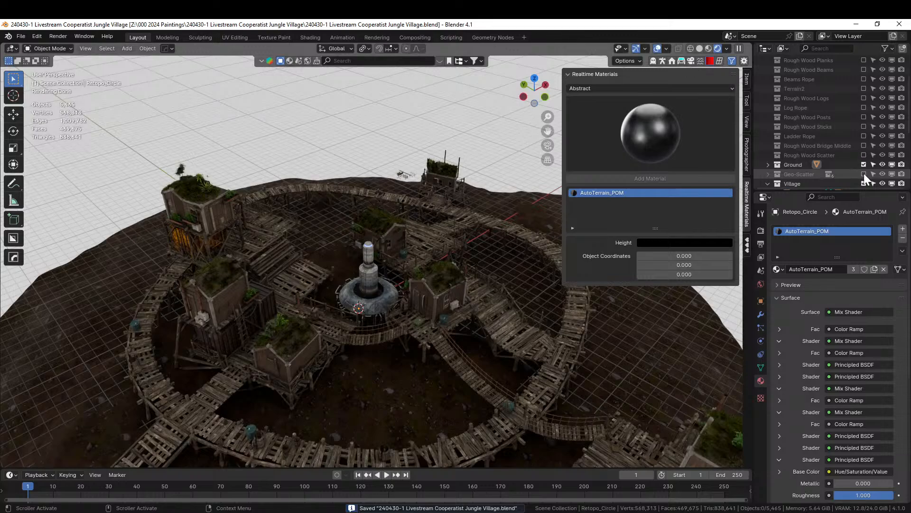
- Enable the Geo-Scatter collection and examine the village with its jungle vegetation from several angles
click(864, 174)
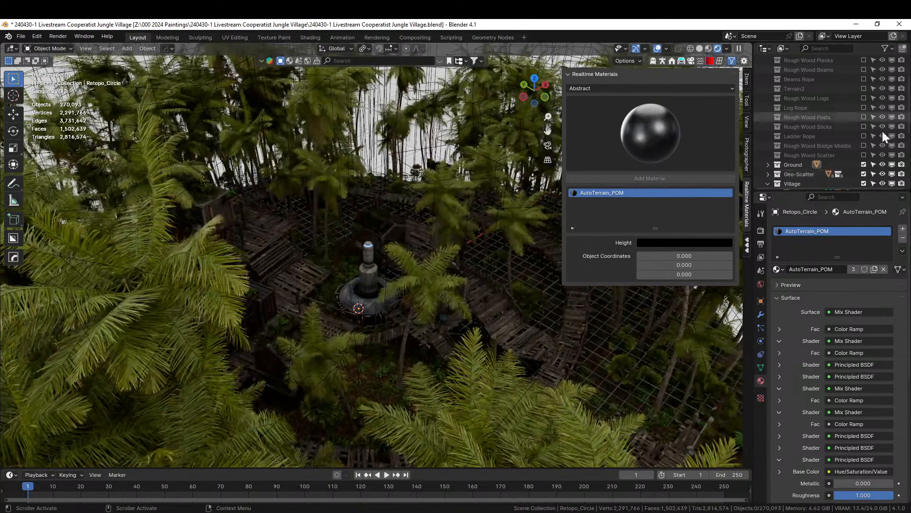
middle_drag(454, 327, 635, 279)
scroll(418, 290, up, 4)
middle_drag(463, 300, 296, 272)
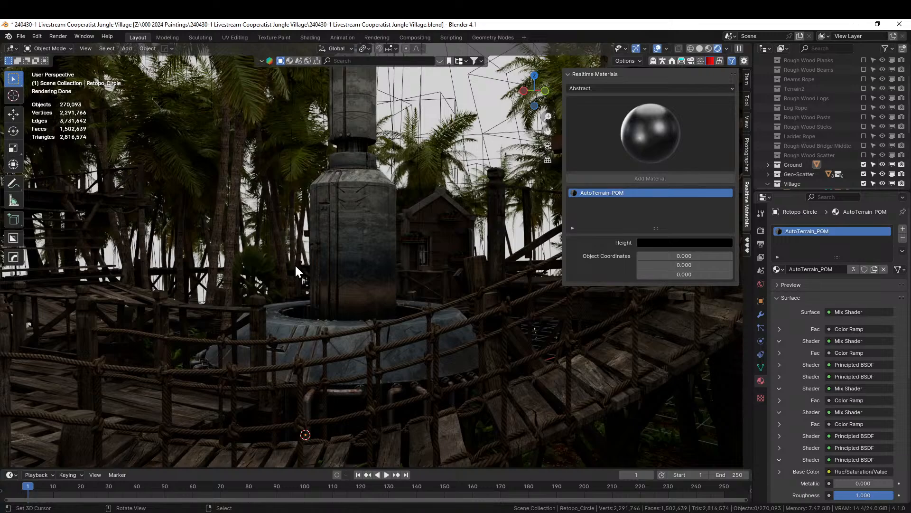
middle_drag(409, 243, 349, 268)
scroll(331, 227, down, 4)
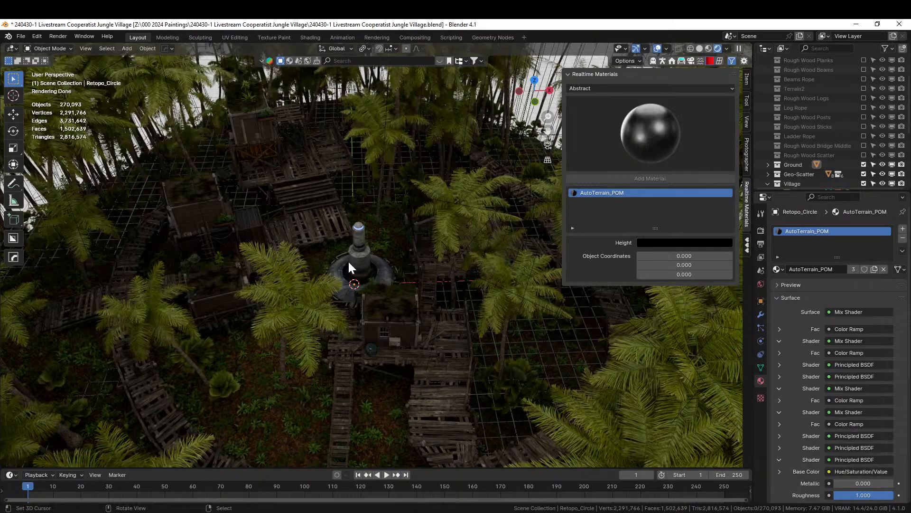
middle_drag(393, 294, 295, 267)
scroll(378, 312, up, 2)
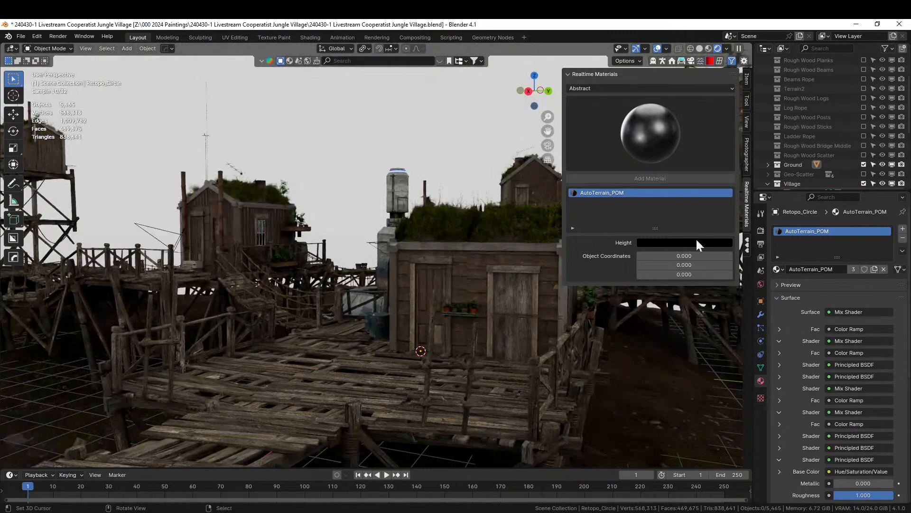
- Switch the viewport to solid shading and place the Lamp 1K_007 asset on the hut wall above the panelled door
click(700, 49)
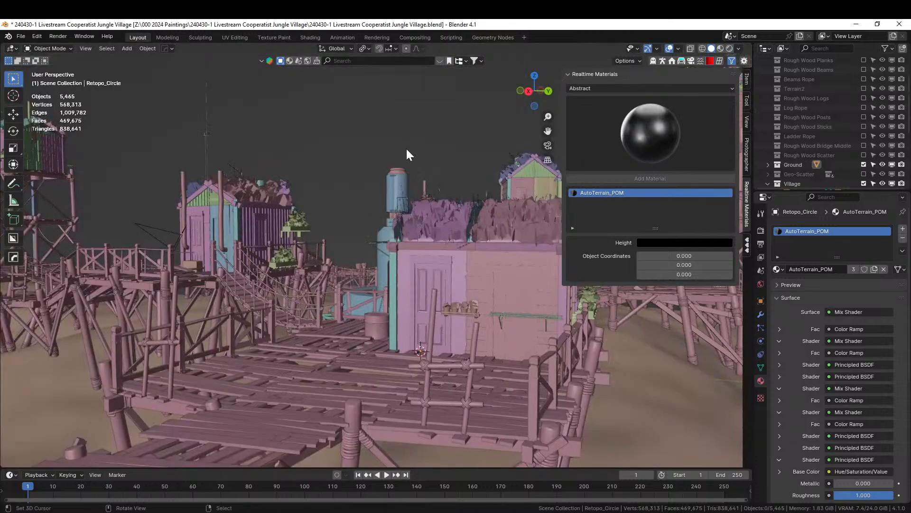
mouse_move(408, 153)
middle_down()
mouse_move(400, 231)
mouse_move(389, 223)
mouse_move(371, 116)
middle_up()
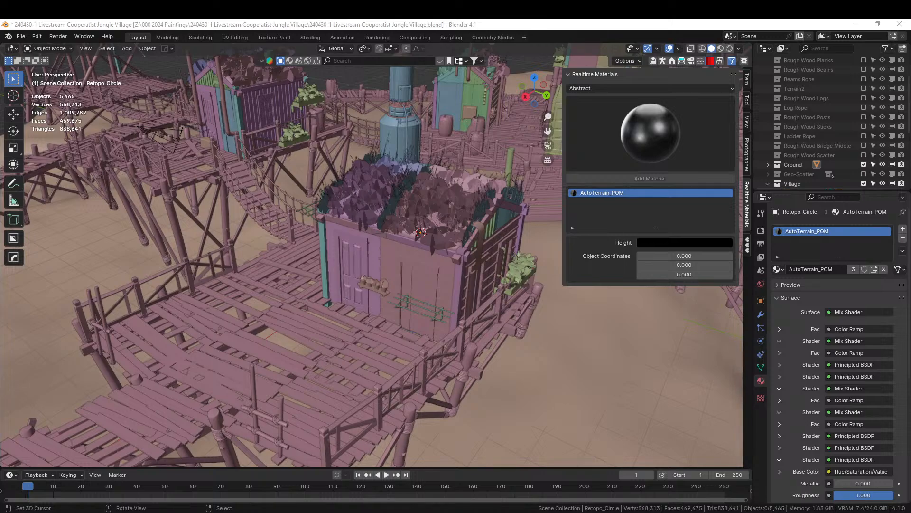
drag(104, 139, 350, 230)
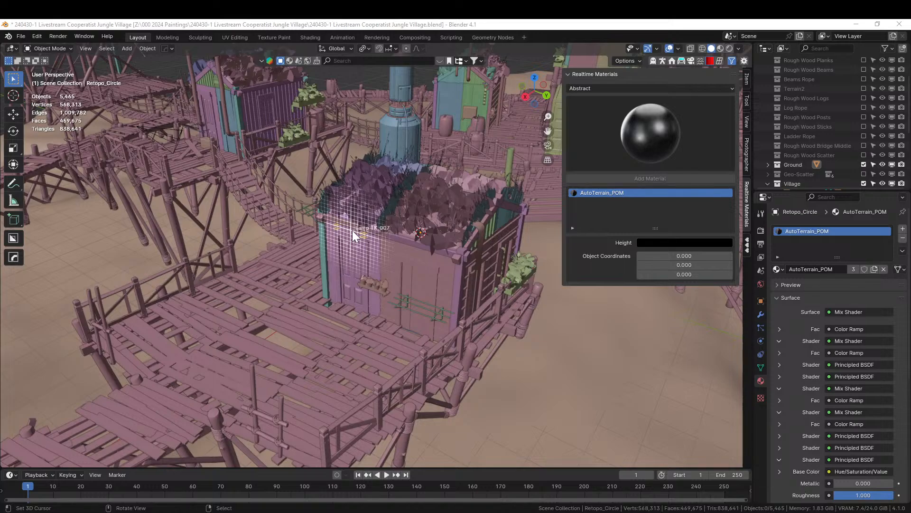
drag(352, 231, 352, 230)
key(KP_Decimal)
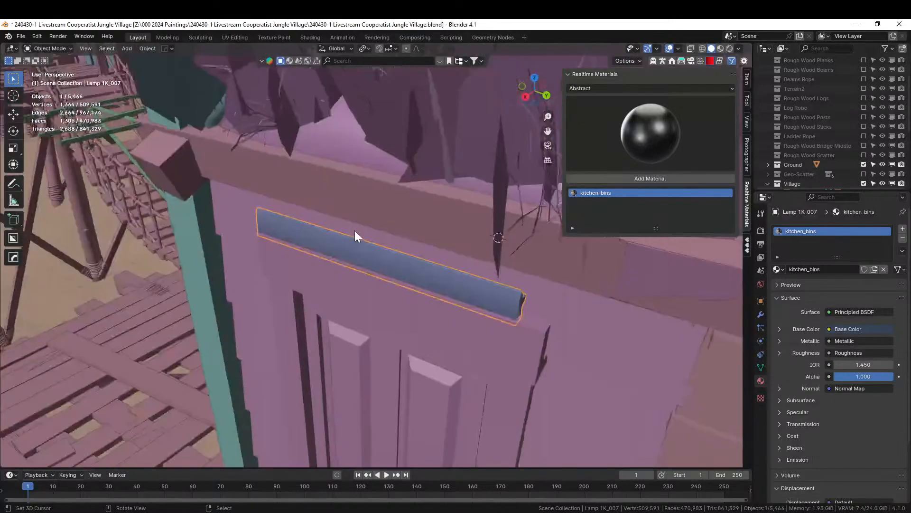
- Set the transform orientation to Local and rotate the lamp above the door 180° around its local Y axis
middle_drag(285, 209, 375, 245)
right_click(352, 244)
right_click(331, 244)
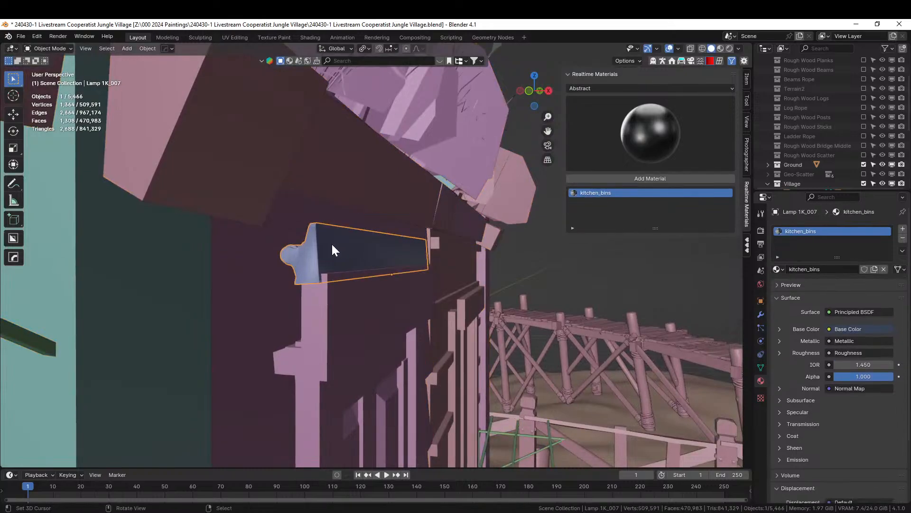
click(14, 165)
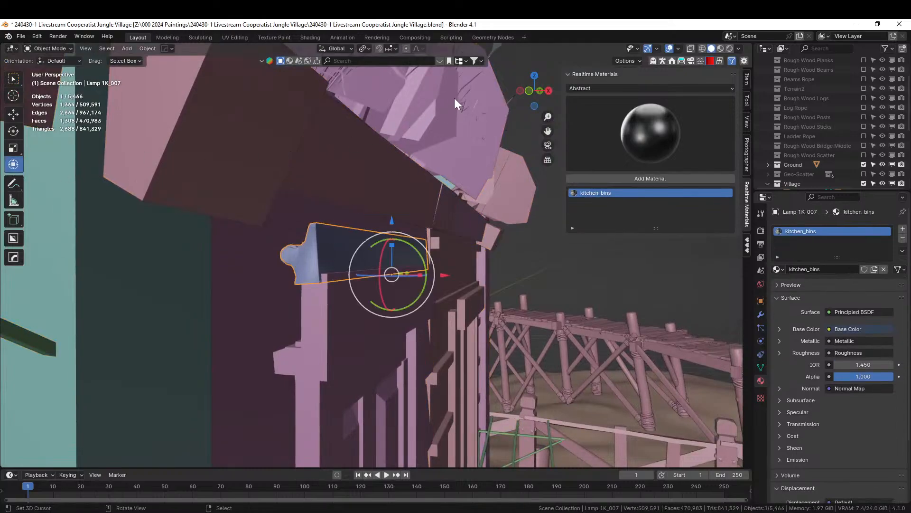
click(349, 48)
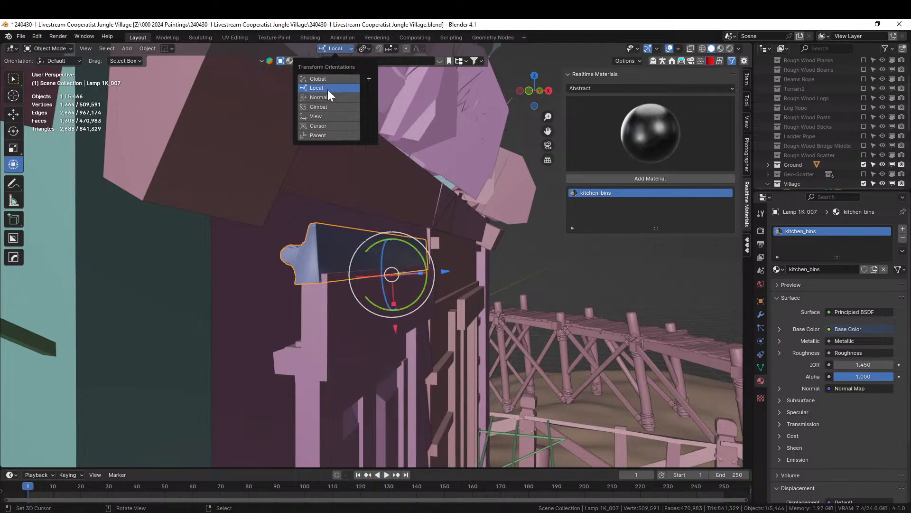
click(327, 89)
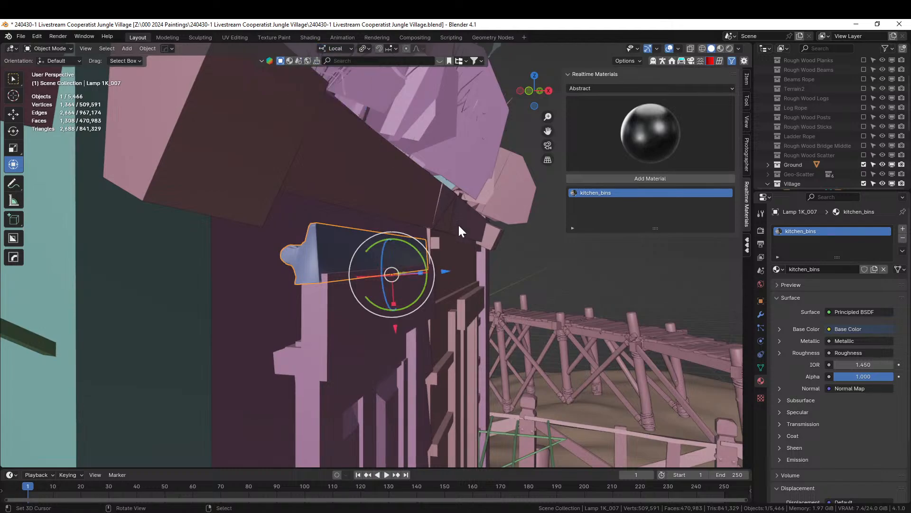
text(ry)
text(180)
key(Return)
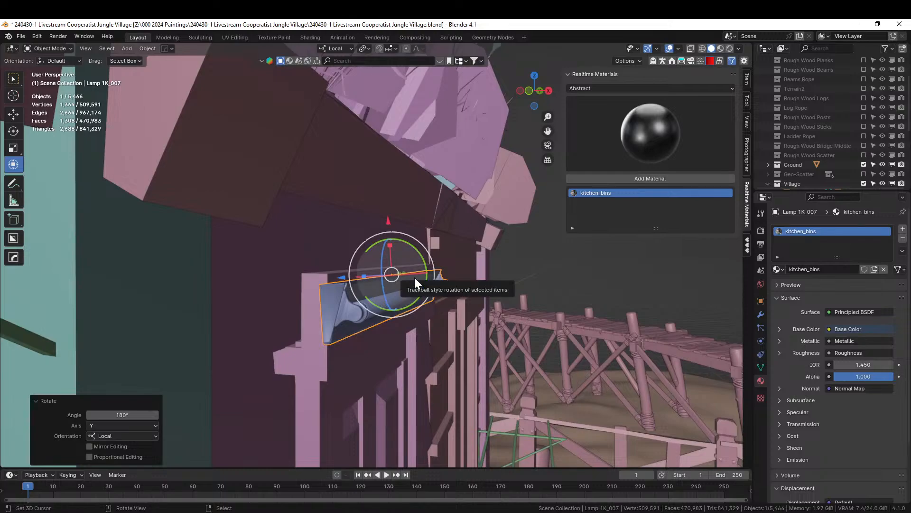
- Raise the lamp about 0.27 m along its local X axis onto the beam above the door
key(g)
key(x)
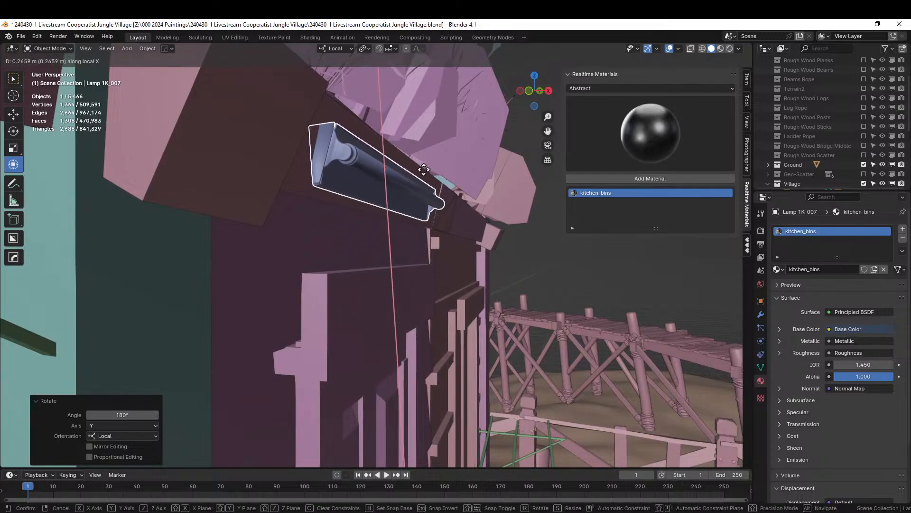
click(424, 169)
middle_drag(423, 192, 234, 194)
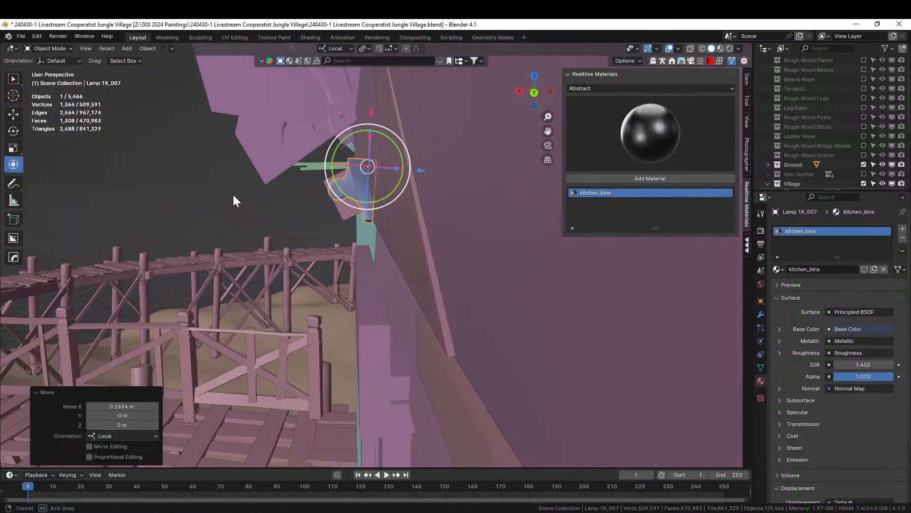
- Tilt the lamp about 16° around its local Y axis and move it about -0.009 m along local Z to seat it
key(r)
key(y)
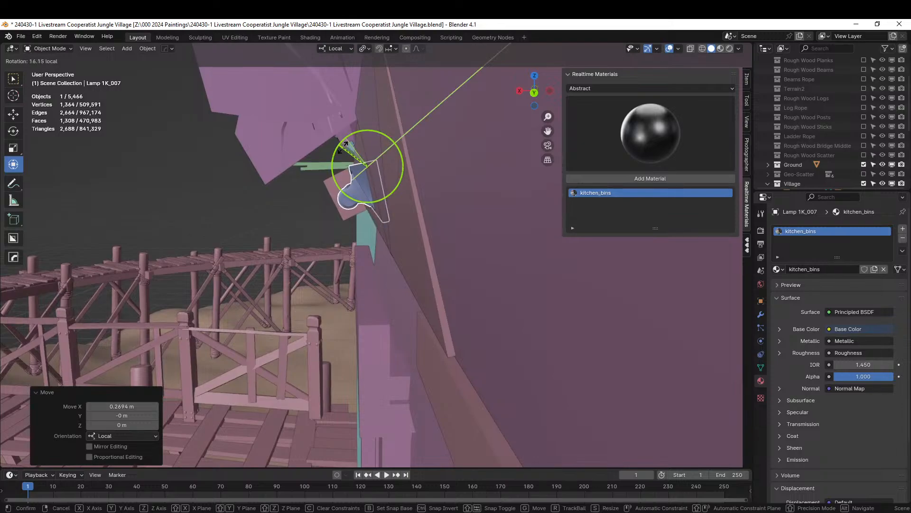
click(344, 146)
key(g)
key(z)
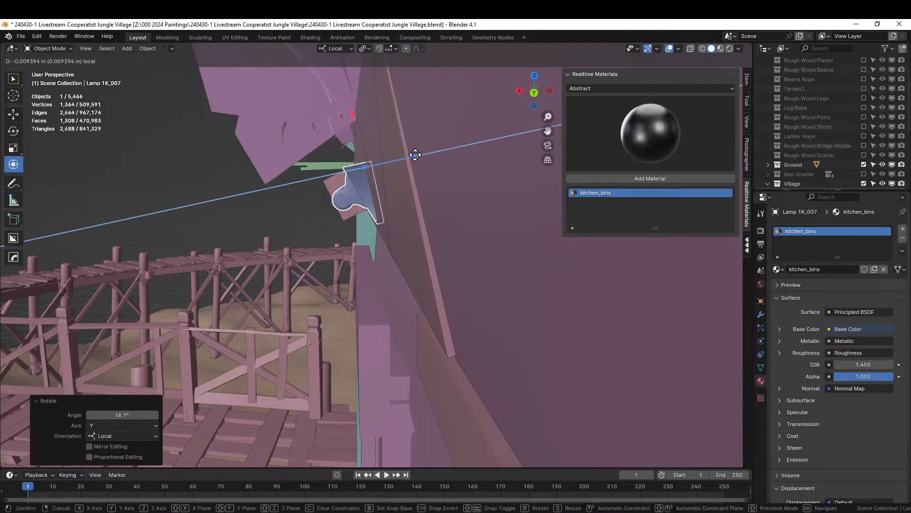
drag(415, 155, 416, 155)
- Slide the lamp about 0.034 m along its local Y axis to centre it above the door
middle_drag(349, 170, 459, 157)
scroll(458, 157, down, 3)
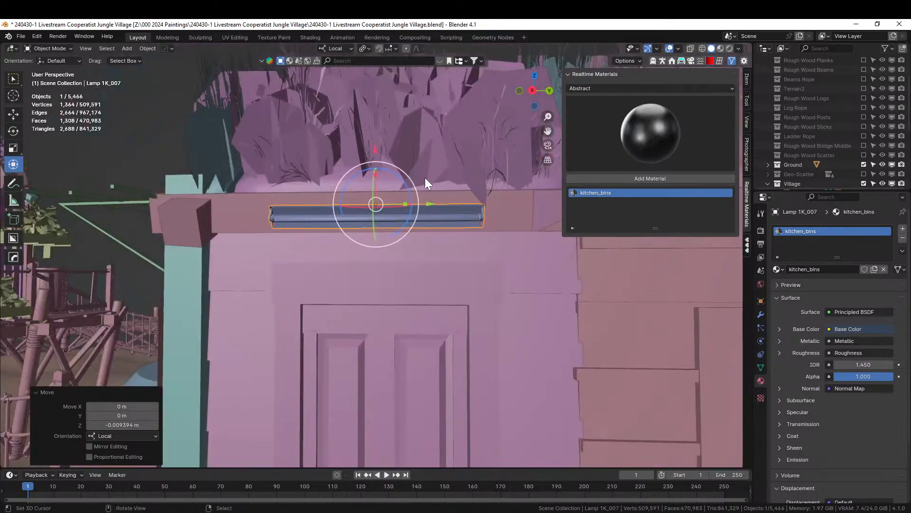
key(g)
key(y)
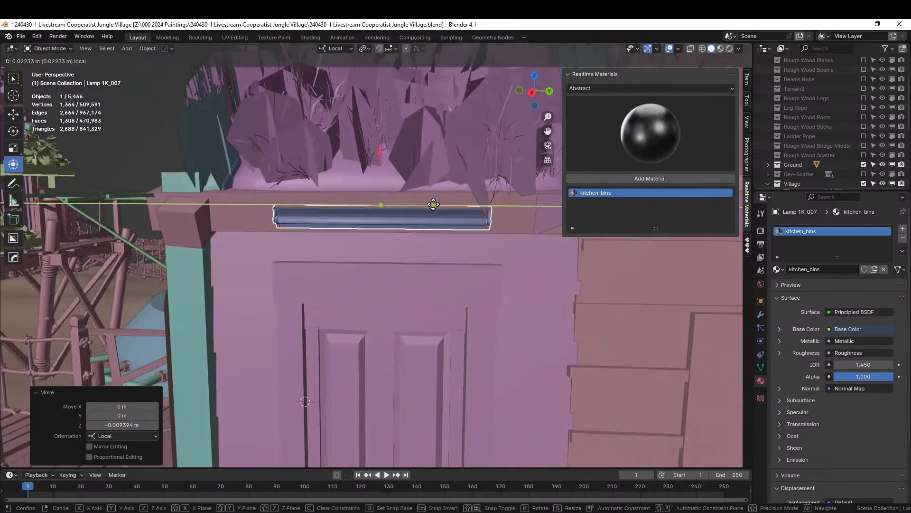
click(434, 204)
- Place a second lamp asset on the edge beam of the wooden platform above the green shipping container
middle_drag(434, 204, 464, 243)
scroll(452, 229, down, 5)
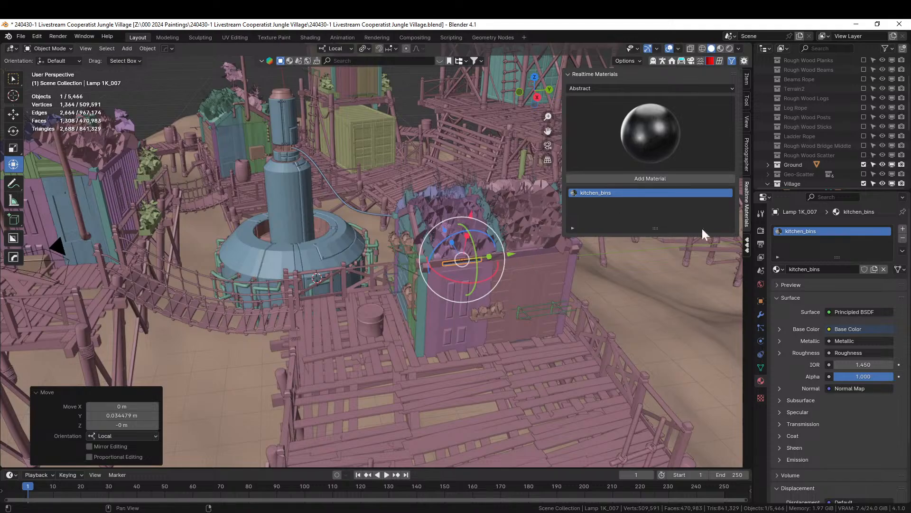
middle_drag(545, 284, 706, 362)
scroll(366, 271, up, 3)
middle_drag(366, 271, 256, 287)
shift+middle_drag(490, 246, 59, 375)
middle_drag(259, 254, 475, 204)
shift+middle_drag(236, 315, 708, 73)
shift+middle_drag(461, 66, 486, 176)
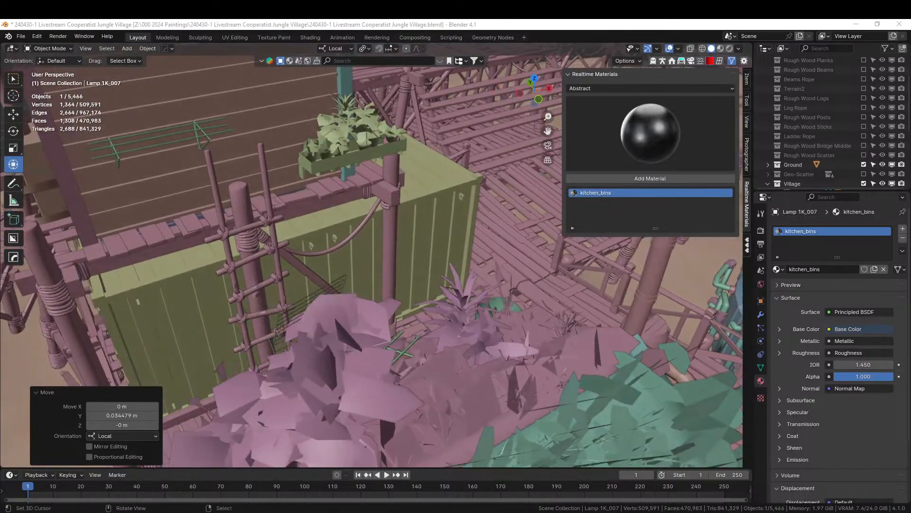
drag(428, 168, 333, 205)
drag(304, 207, 305, 207)
key(KP_Decimal)
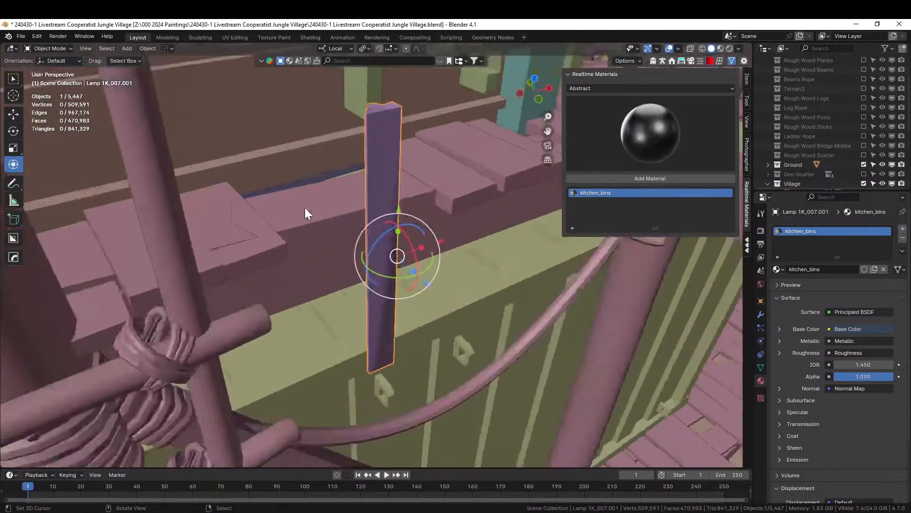
- Rotate the second lamp 180° around its local Y axis so that it faces outward
middle_drag(305, 207, 269, 192)
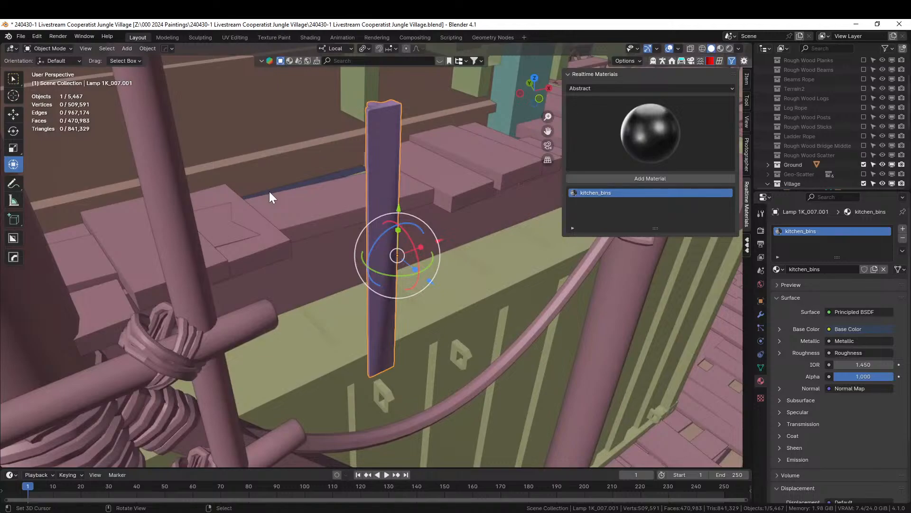
key(r)
key(y)
key(y)
text(180)
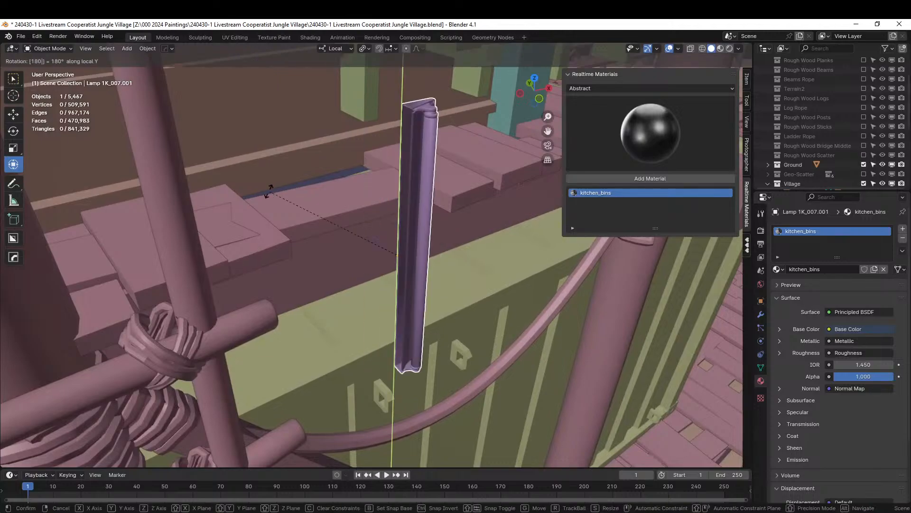
key(Return)
key(r)
key(z)
key(z)
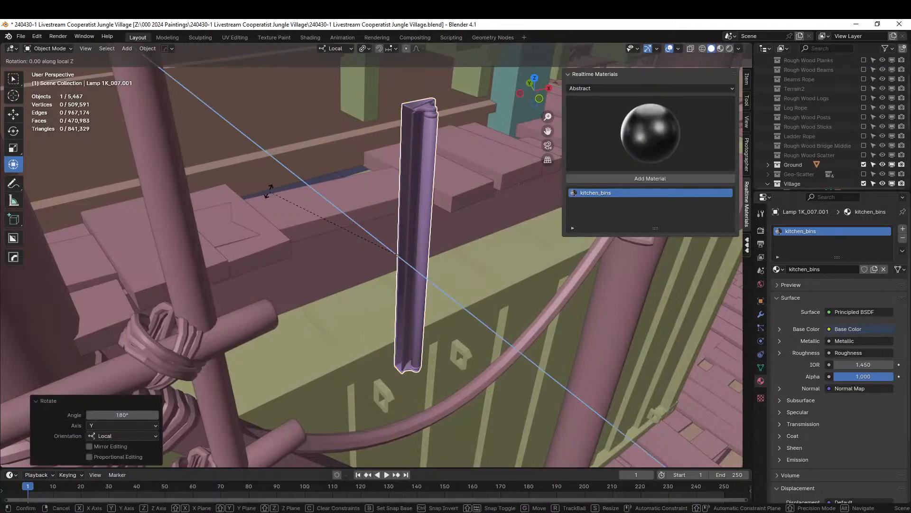
text(90)
key(Escape)
- Rotate the second lamp 90° around its Z axis to lay it horizontally along the platform beam
text(rz)
text(90)
key(Return)
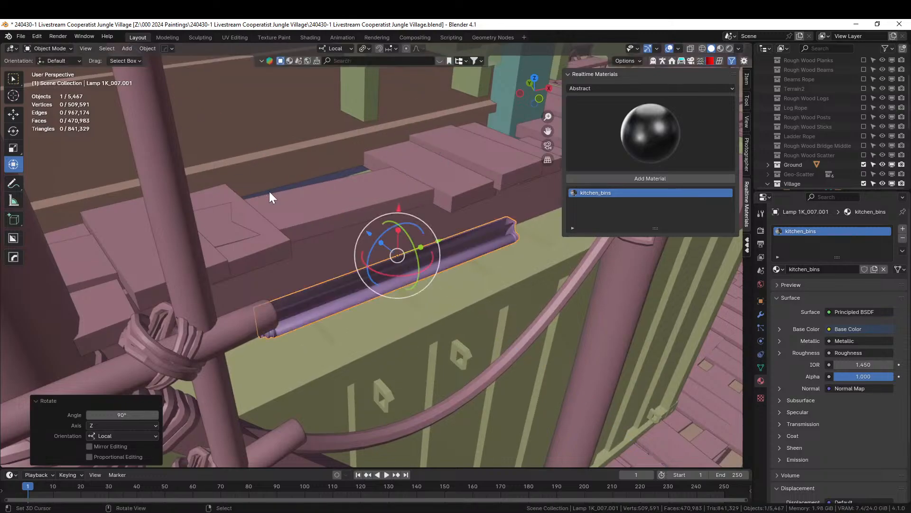
- Raise the second lamp about 0.077 m along its local X axis on the platform beam
middle_drag(270, 196, 351, 167)
key(g)
key(x)
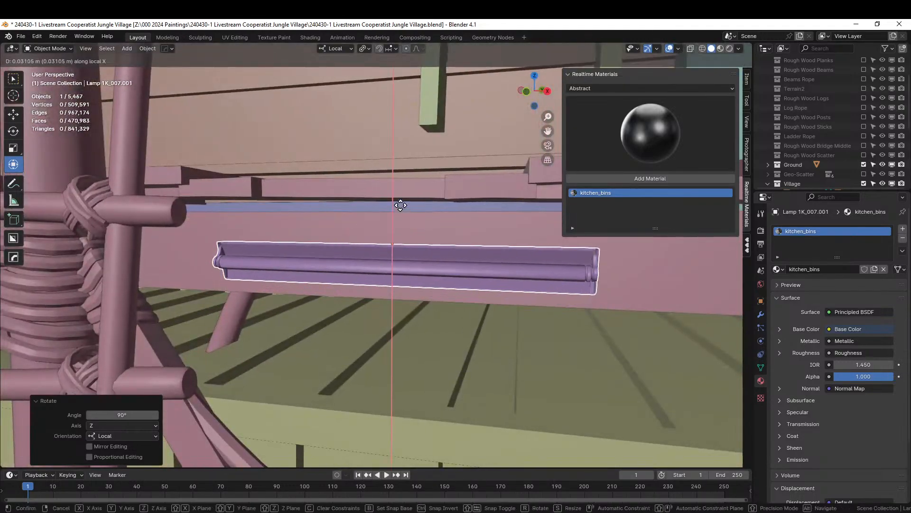
click(403, 187)
- Slide the second lamp about 0.21 m along its local Y axis, between the ladder and the corner post
scroll(404, 187, down, 5)
scroll(404, 187, down, 3)
middle_drag(407, 198, 417, 220)
key(g)
key(y)
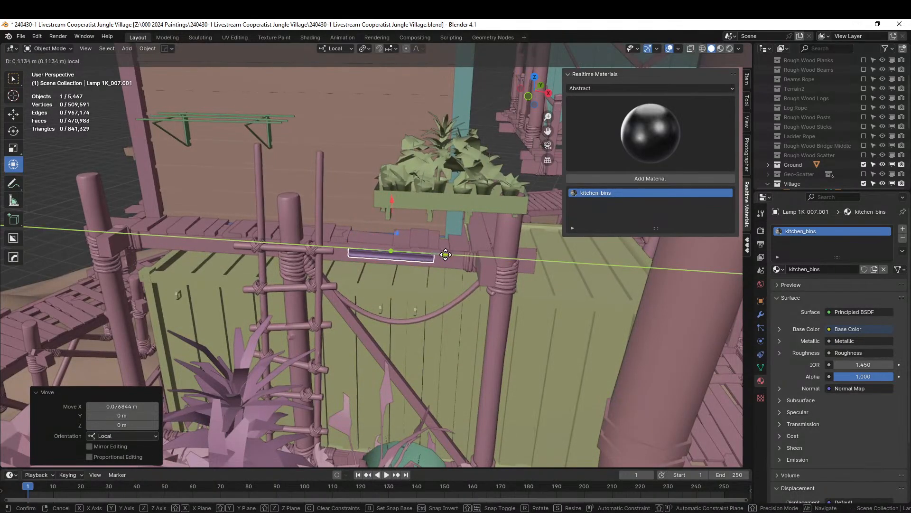
click(449, 257)
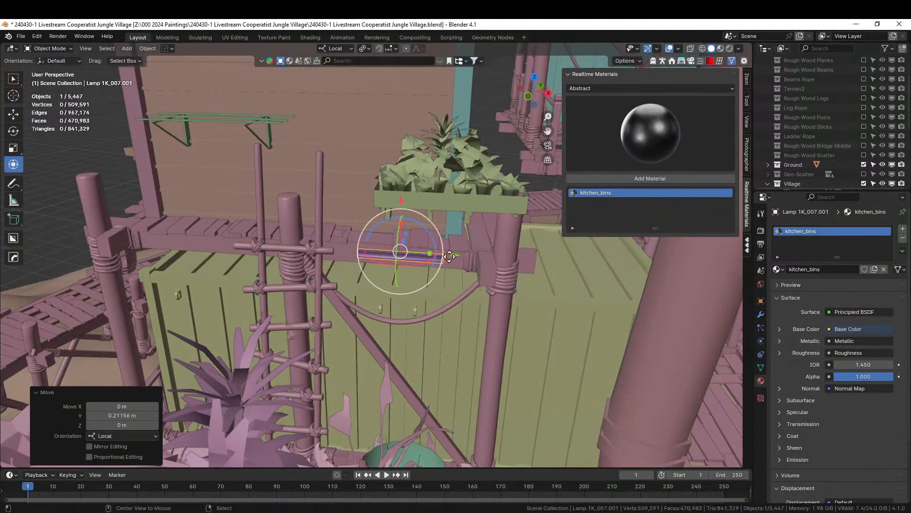
- Create a linked duplicate of the platform lamp and offset it about -2.42 m along local Y, beyond the ladder
key(alt+d)
key(y)
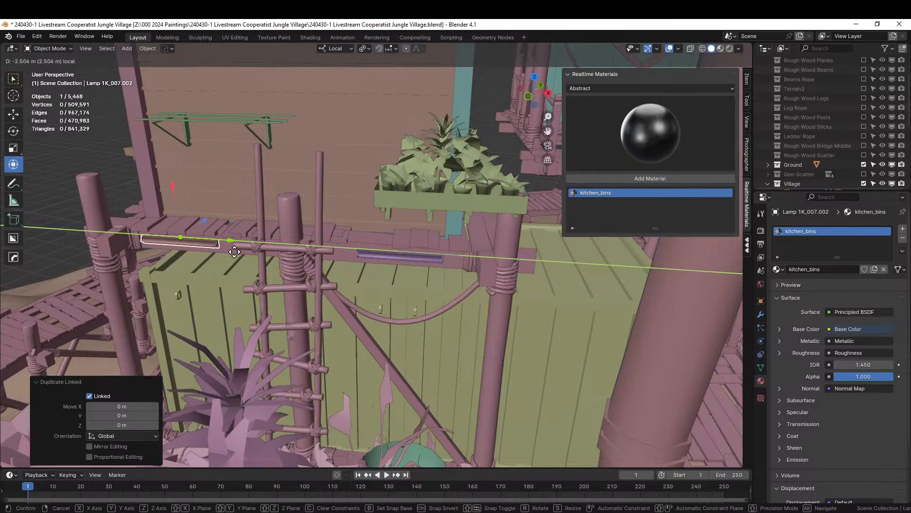
click(241, 255)
- Place the Window1 asset on the bare plank wall of the hut above the container and scale it to 0.748
middle_drag(242, 255, 750, 322)
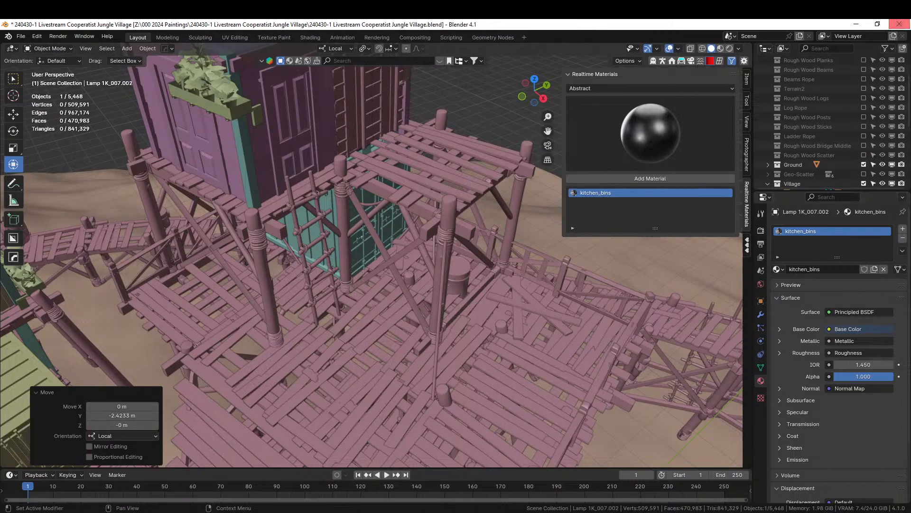
middle_drag(277, 306, 360, 245)
scroll(297, 224, up, 4)
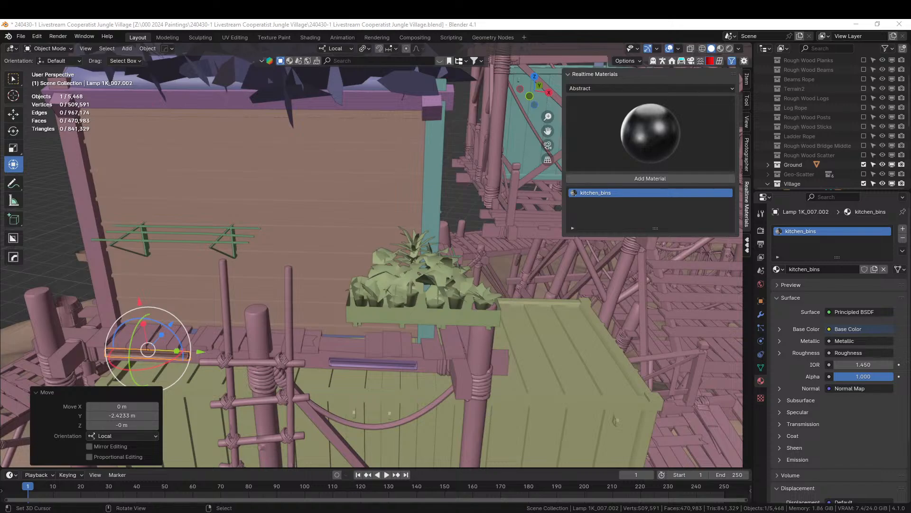
drag(459, 287, 273, 232)
scroll(273, 232, down, 5)
middle_drag(281, 233, 369, 234)
key(s)
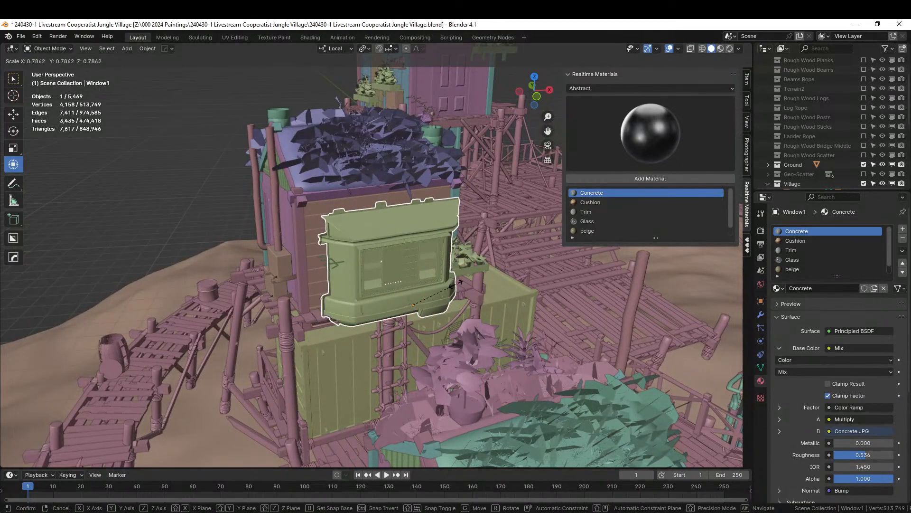
click(452, 283)
middle_drag(452, 282, 406, 285)
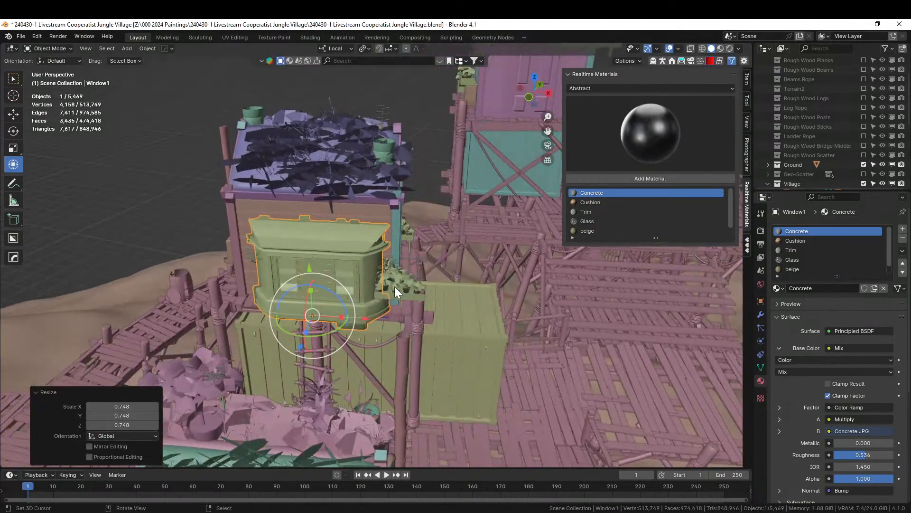
- Shift Window1 on the hut wall about -0.31 m along local X and about 0.20 m along local Y
drag(369, 312, 351, 317)
middle_drag(351, 317, 426, 337)
scroll(392, 280, up, 4)
key(g)
key(z)
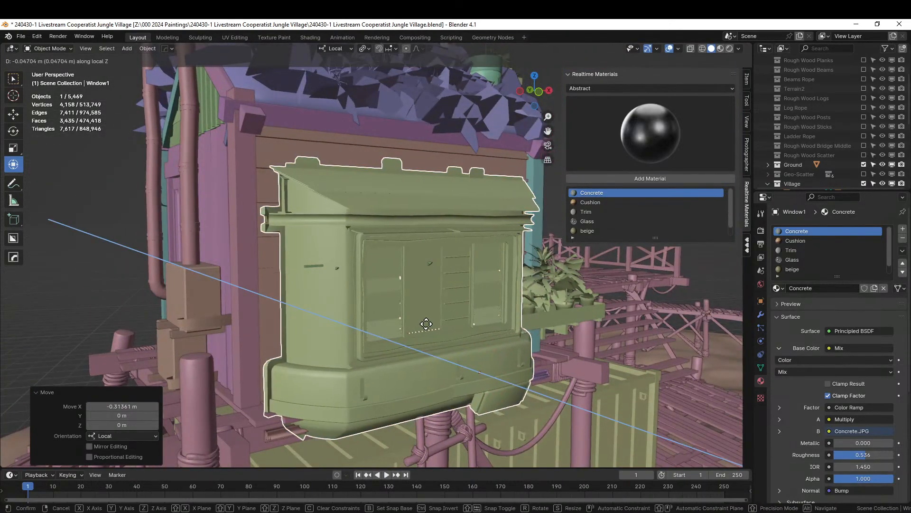
right_click(426, 324)
key(g)
key(y)
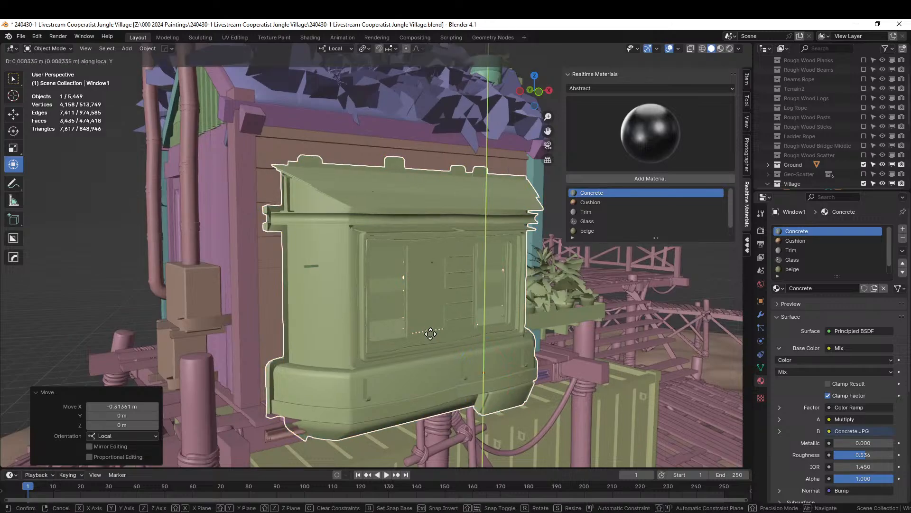
click(443, 317)
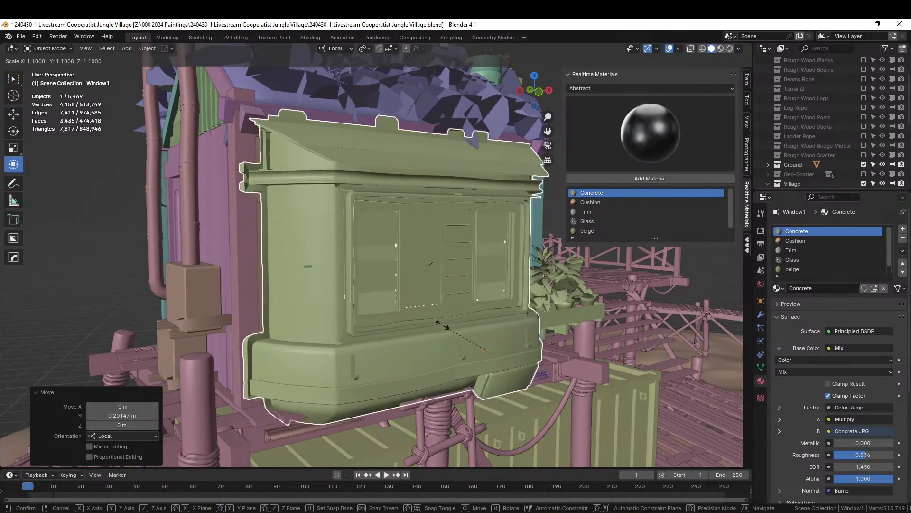
- Scale Window1 to 0.88 along its local X and Y axes, leaving local Z out
middle_drag(472, 341, 504, 368)
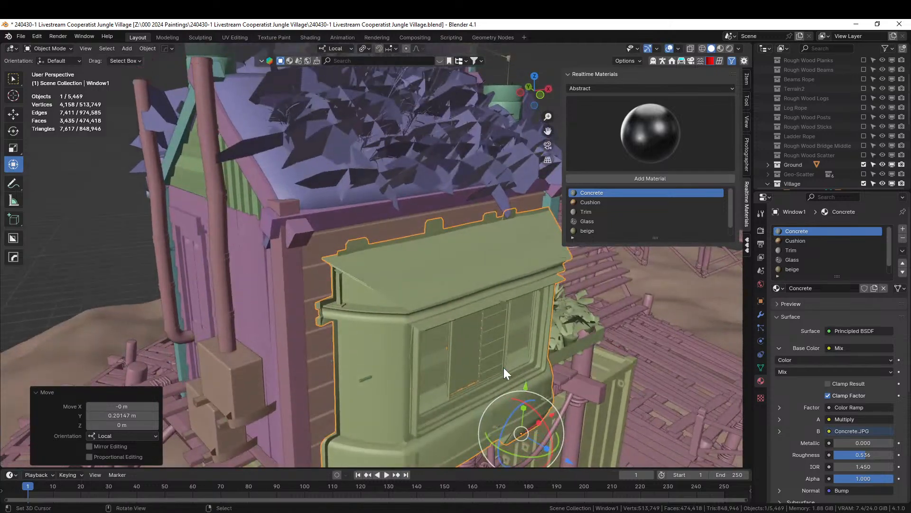
key(s)
key(shift+z)
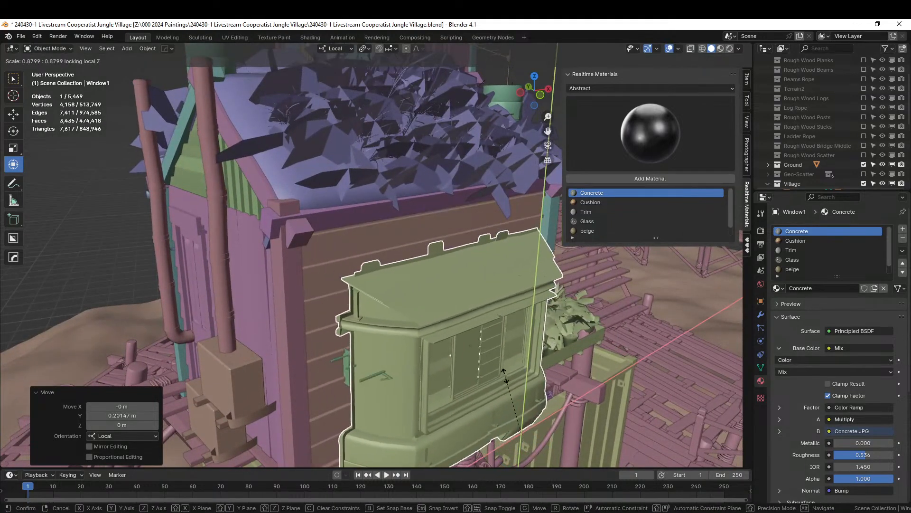
click(502, 379)
- Raise Window1 about 0.27 m along local Y and slide it about -0.1 m along local X
key(g)
key(y)
key(y)
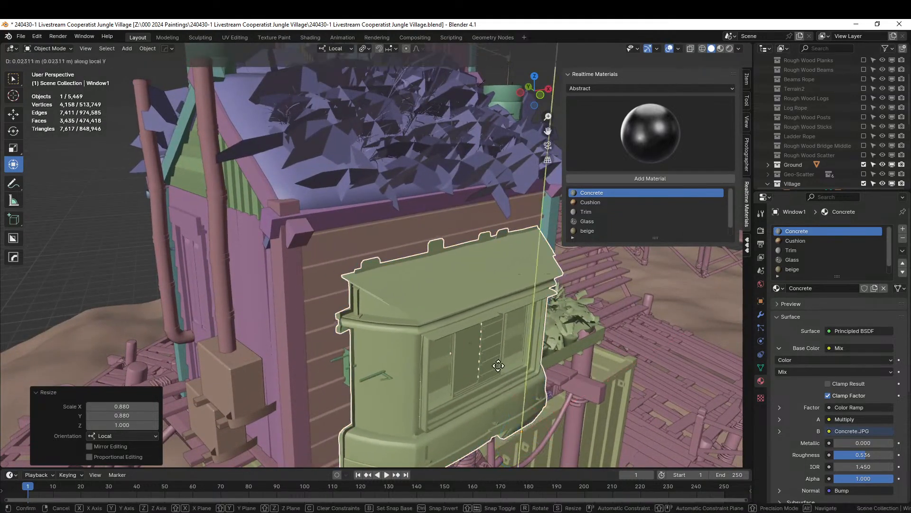
click(494, 346)
middle_drag(495, 347, 416, 336)
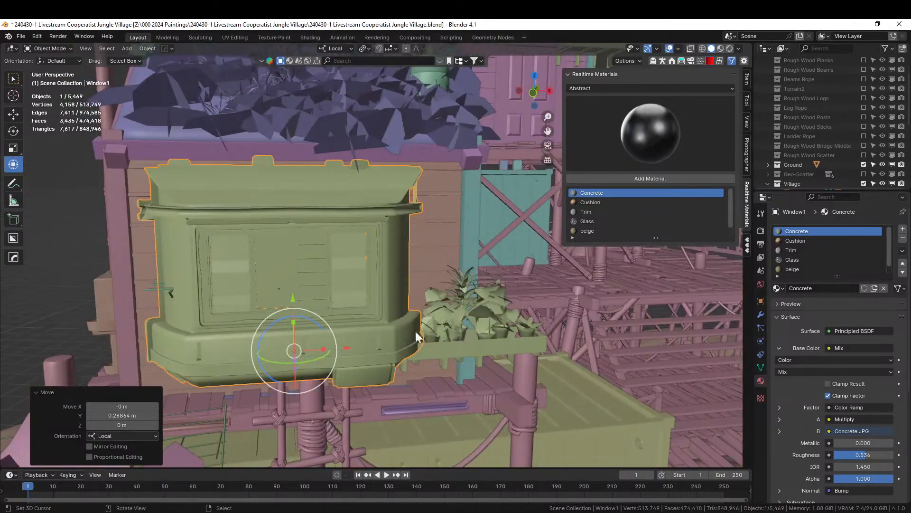
key(g)
key(x)
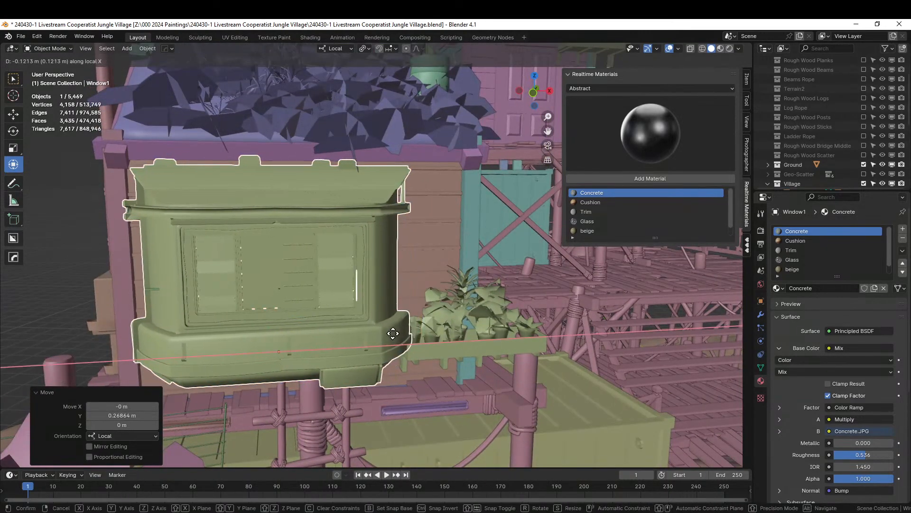
click(396, 335)
- Place the Window2 asset on the end wall of the upper hut, beside the planter shelf
middle_drag(397, 334, 296, 443)
key(Tab)
scroll(370, 344, down, 3)
key(Tab)
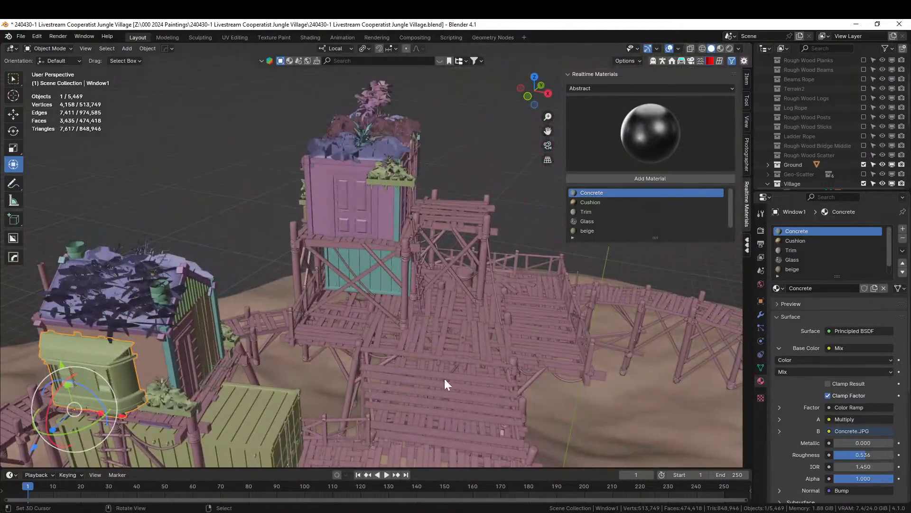
middle_drag(445, 377, 438, 333)
scroll(386, 322, down, 2)
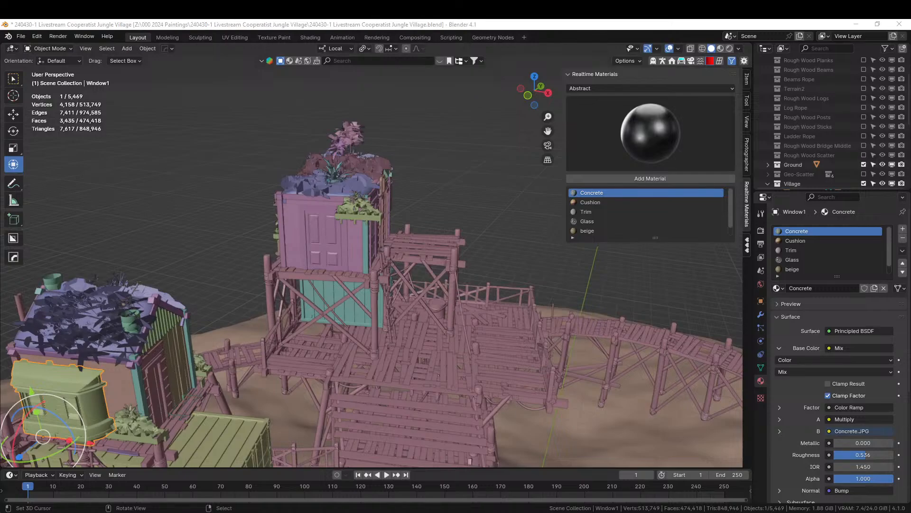
drag(351, 237, 323, 240)
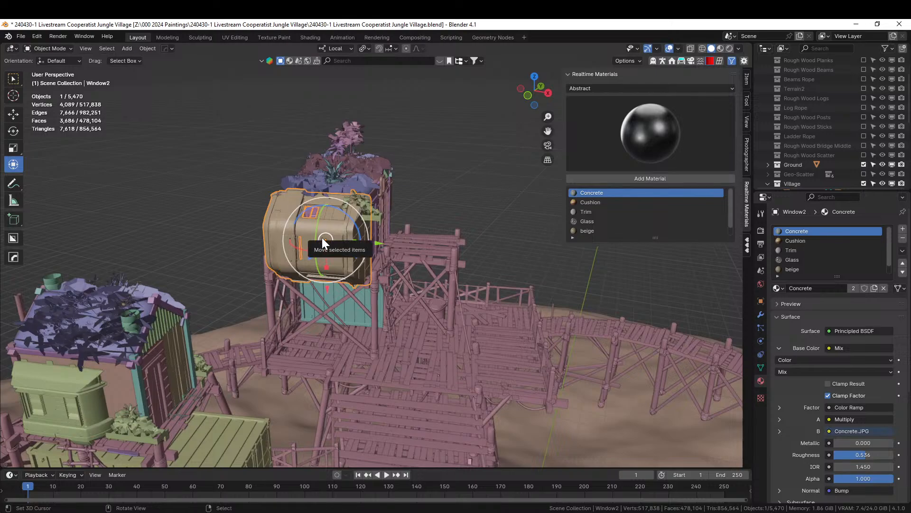
key(KP_Decimal)
middle_drag(322, 237, 398, 261)
- Rotate Window2 90° around its local Z axis so it sits upright on the wall
key(alt+r)
key(ctrl+z)
text(r)
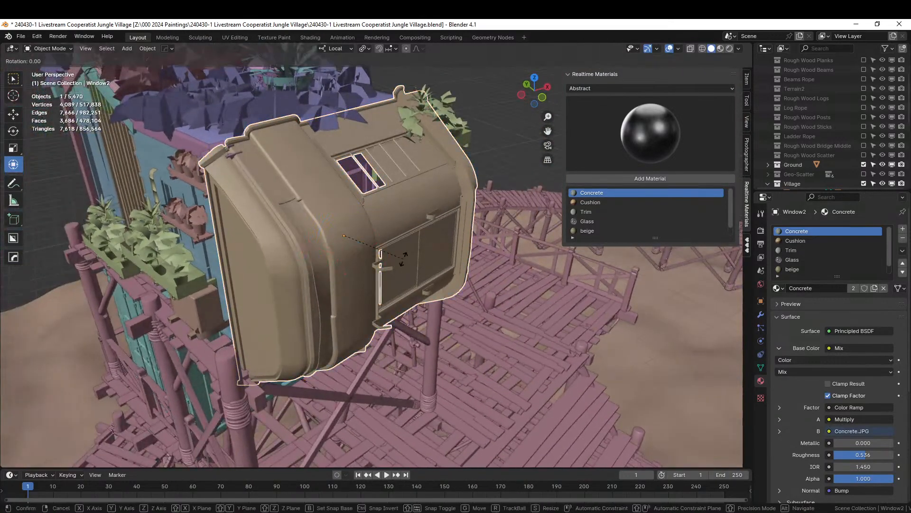
text(z90)
key(Return)
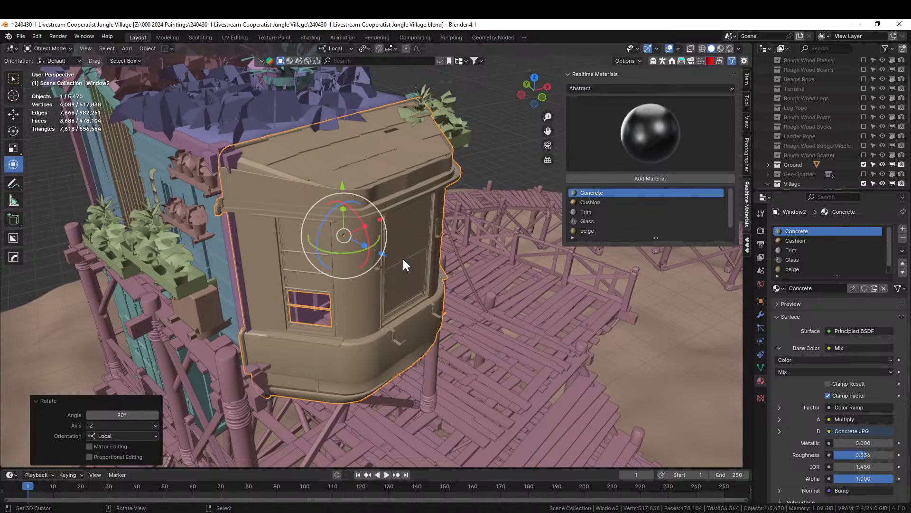
- Scale Window2 to 0.724 and move it about 0.29 m along local Y and -0.42 m along local X
middle_drag(403, 259, 366, 234)
key(s)
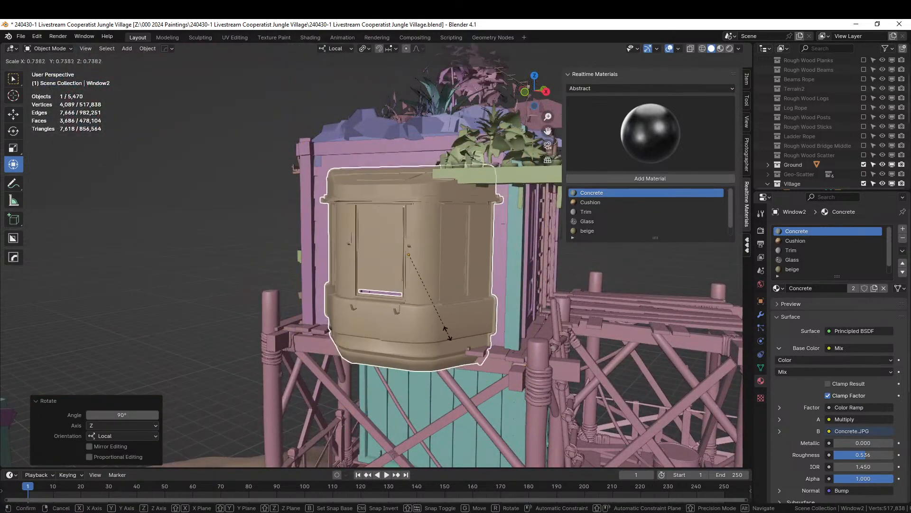
click(446, 332)
middle_drag(446, 332, 432, 257)
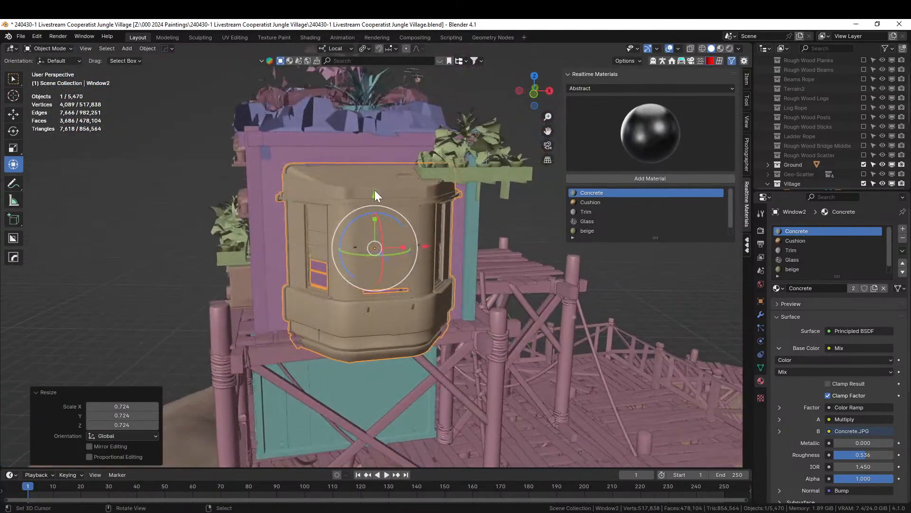
drag(374, 191, 375, 169)
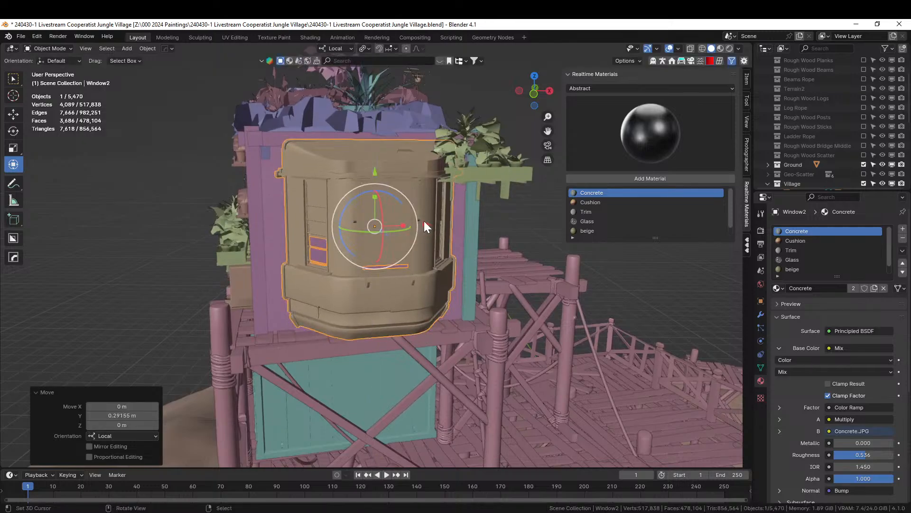
drag(426, 223, 392, 230)
- Scale Window2 down by a further factor of 0.823 to clear the planter shelf
middle_drag(442, 272, 442, 298)
key(s)
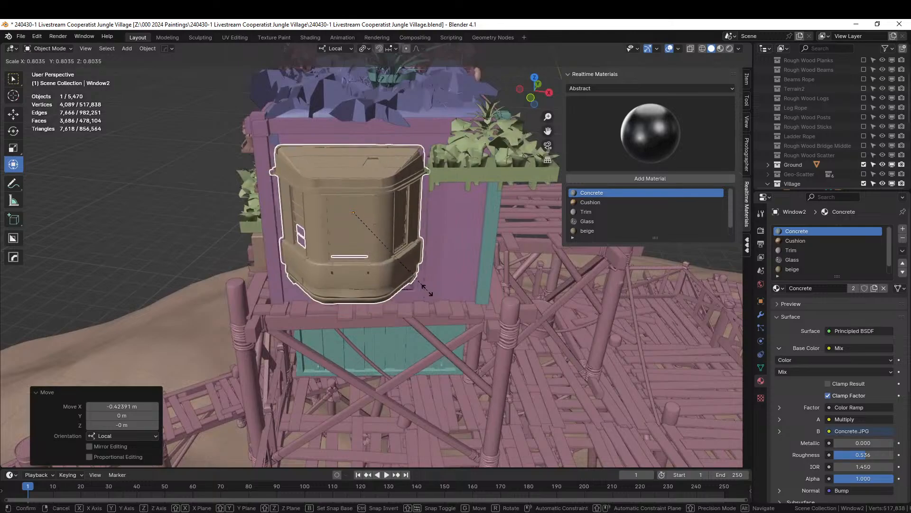
click(430, 288)
middle_drag(430, 288, 433, 255)
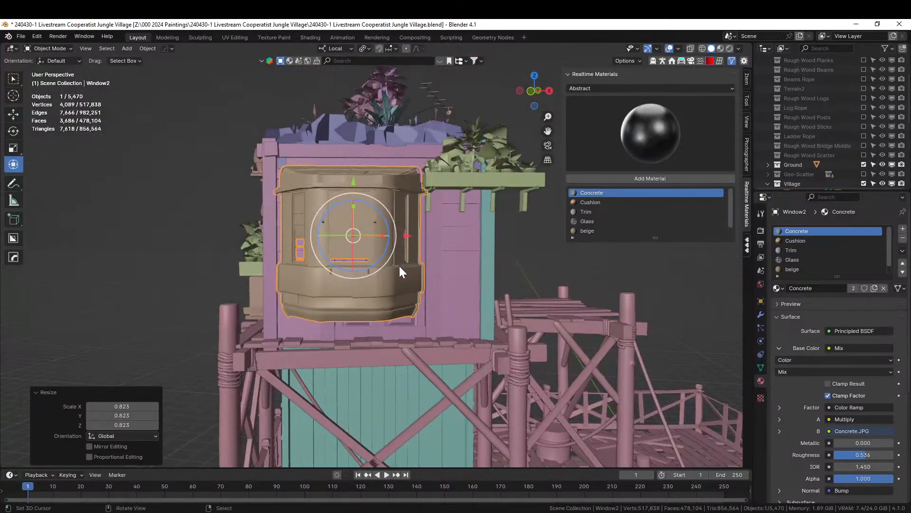
- Deselect Window2 and switch the viewport to rendered shading to check the windows on the huts
middle_drag(399, 266, 353, 278)
click(171, 136)
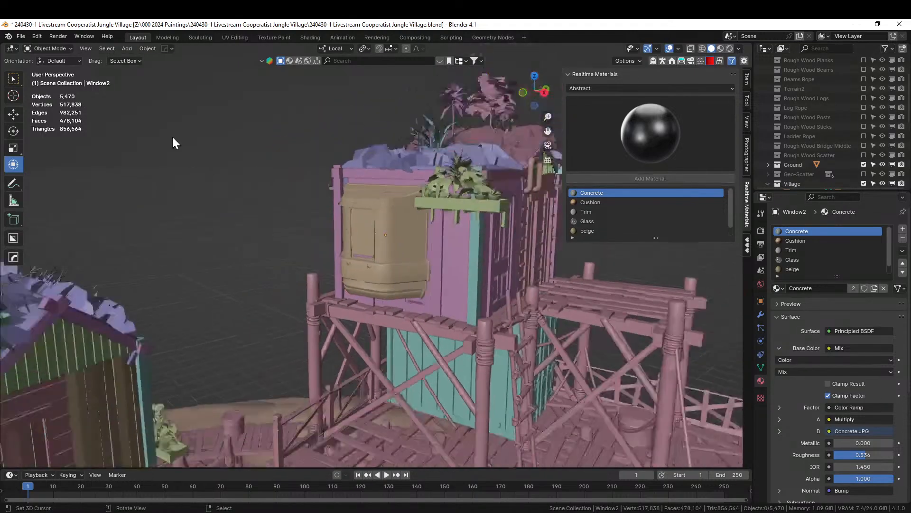
scroll(173, 138, down, 2)
middle_drag(183, 144, 112, 188)
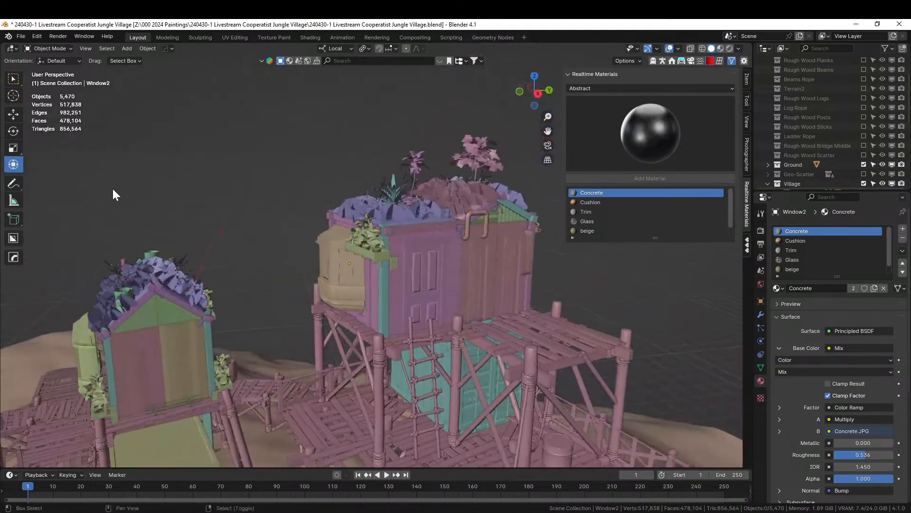
click(730, 48)
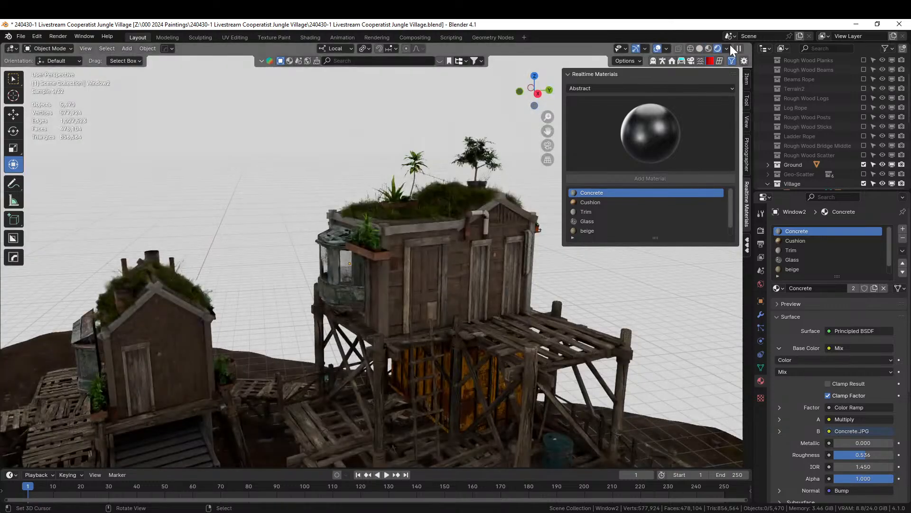
middle_drag(464, 202, 337, 153)
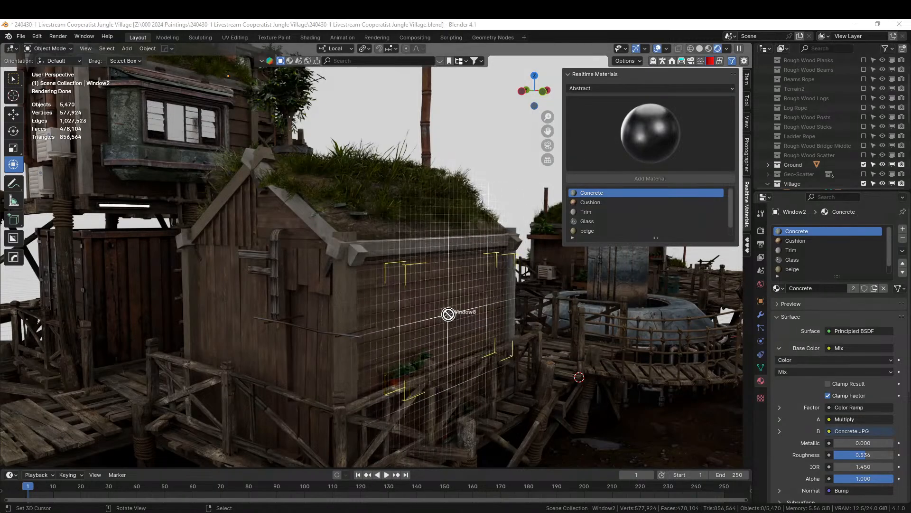
- Place the Window8 asset on the side wall of the small grass-roofed hut and frame it in view
drag(446, 314, 446, 314)
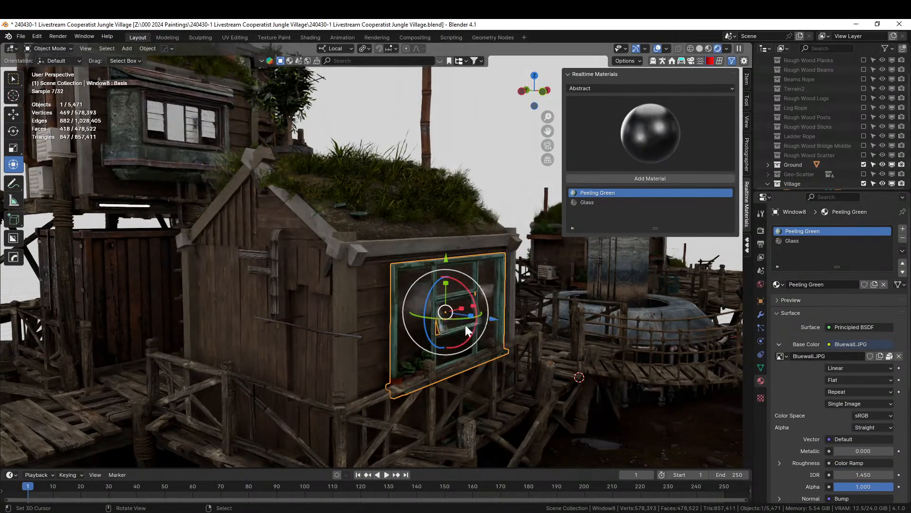
middle_drag(492, 347, 394, 311)
key(KP_Decimal)
- Push Window8 into the wall by -0.055 m along local Z and raise it about 0.05 m along local Y
key(g)
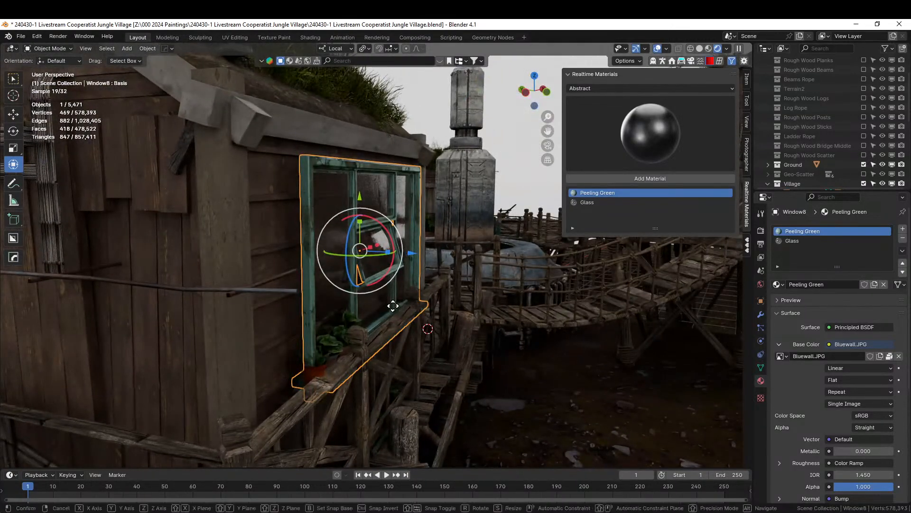
key(z)
key(z)
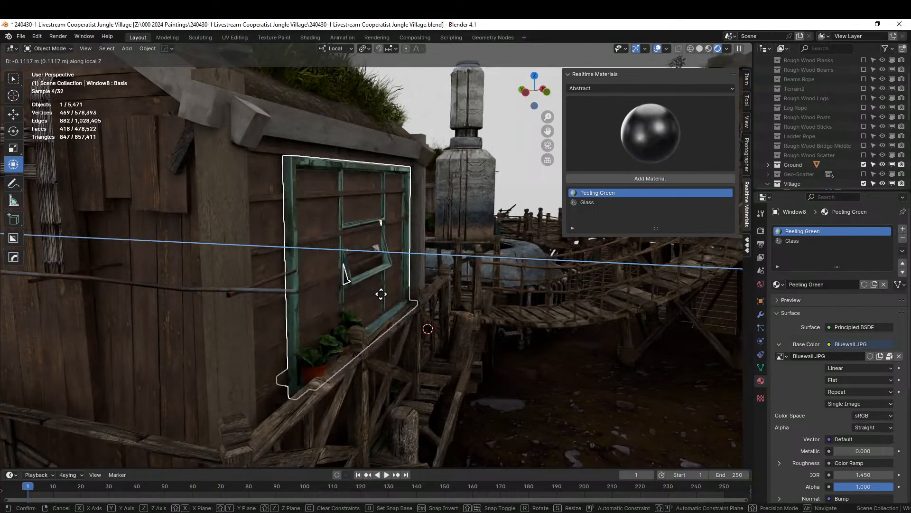
click(387, 295)
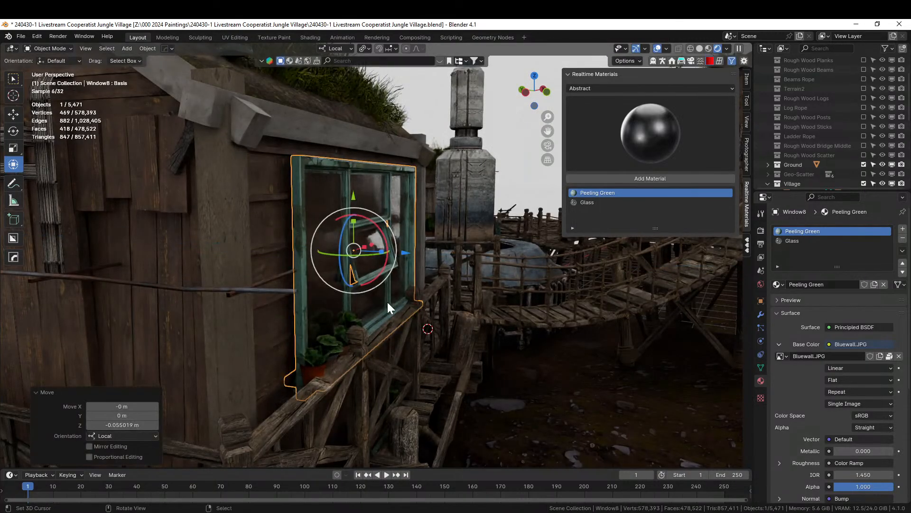
key(g)
key(y)
key(y)
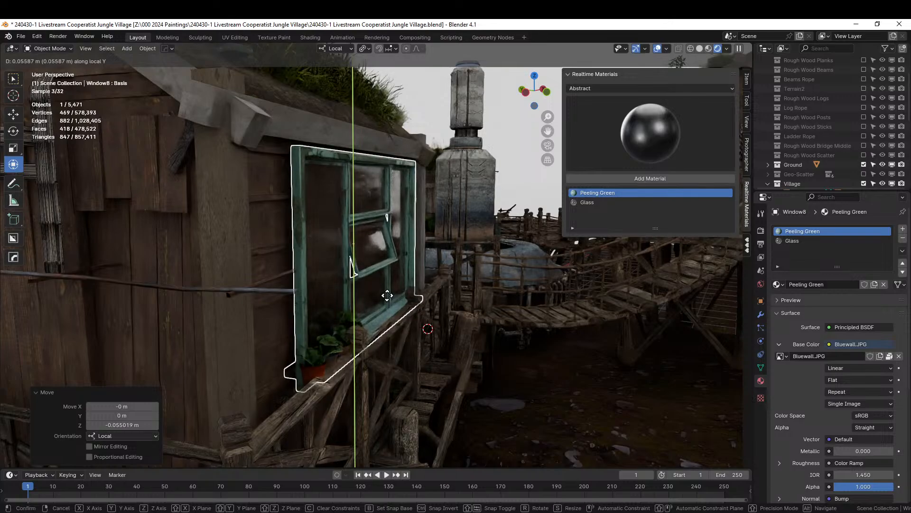
click(387, 298)
- Deselect Window8 and examine the village from the small hut across to the hut beside the rope bridges
middle_drag(375, 299, 303, 301)
scroll(302, 301, down, 10)
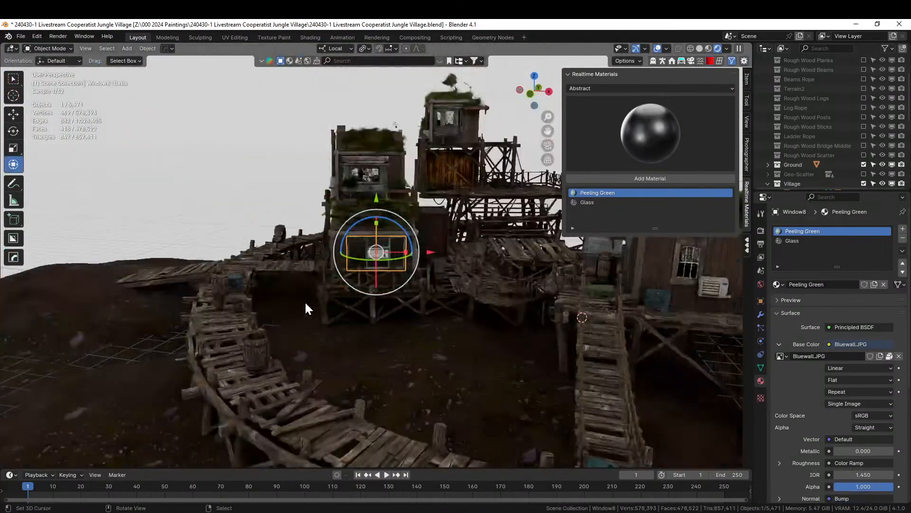
right_click(142, 195)
middle_drag(143, 195, 238, 188)
scroll(239, 188, up, 6)
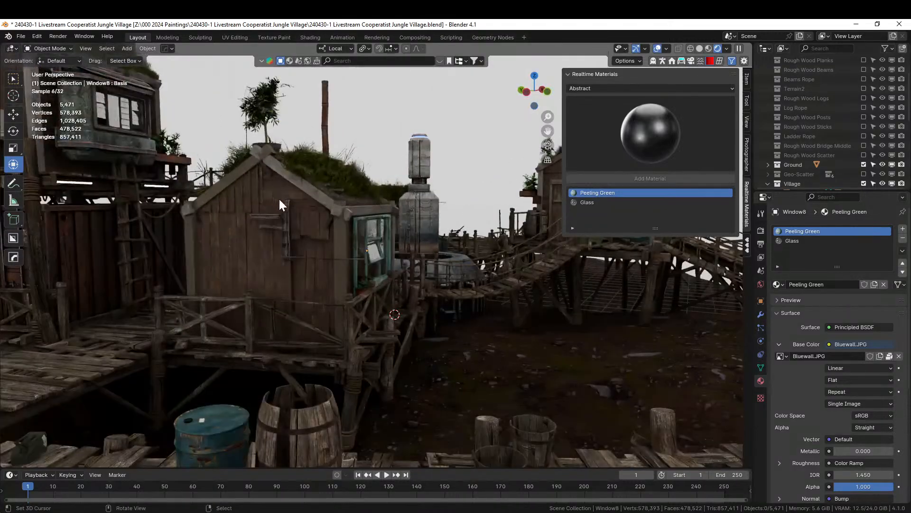
shift+middle_drag(280, 278, 139, 327)
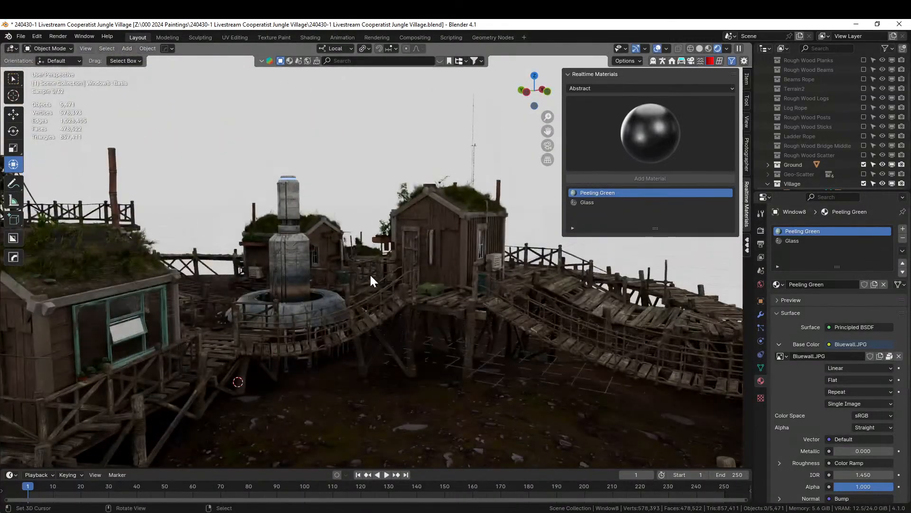
scroll(380, 273, up, 5)
middle_drag(442, 273, 360, 227)
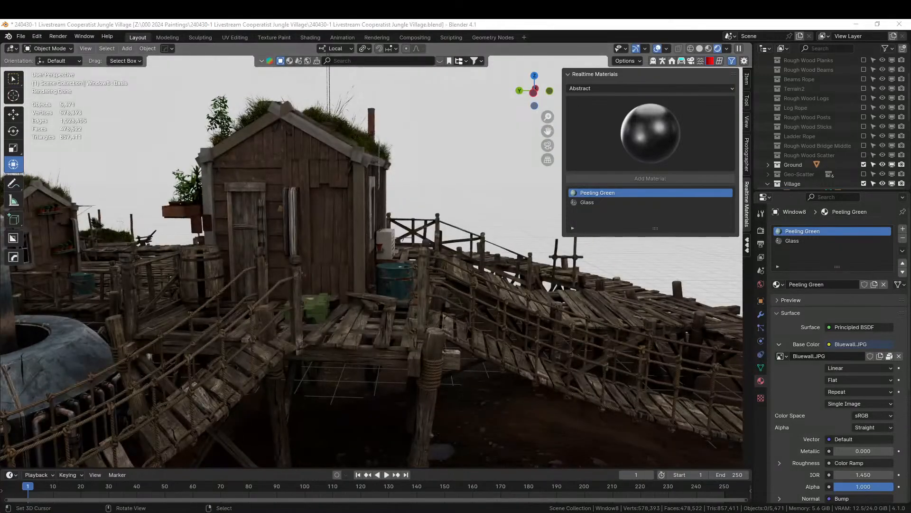
- Place the Air Conditioner 4 asset on the front wall of the grass-roofed hut beside the door, then deselect it
drag(421, 99, 326, 223)
key(KP_Decimal)
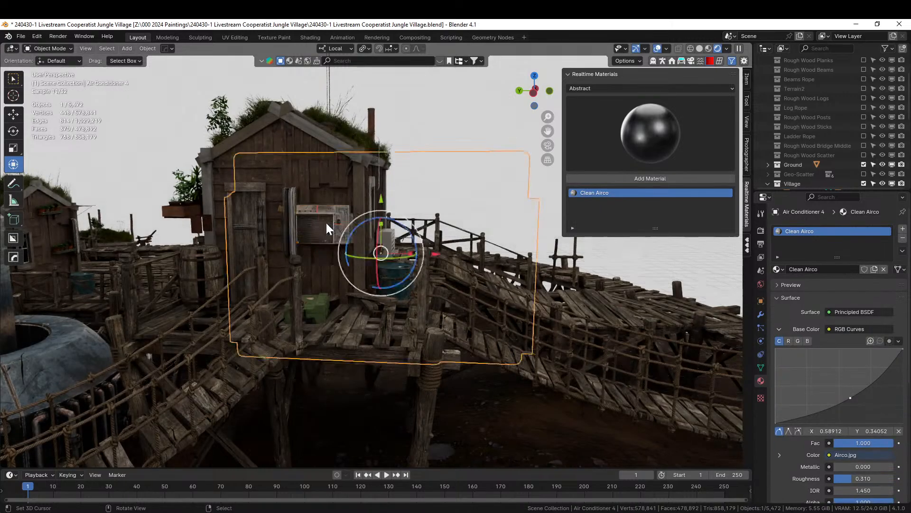
middle_drag(325, 221, 284, 252)
scroll(302, 199, down, 3)
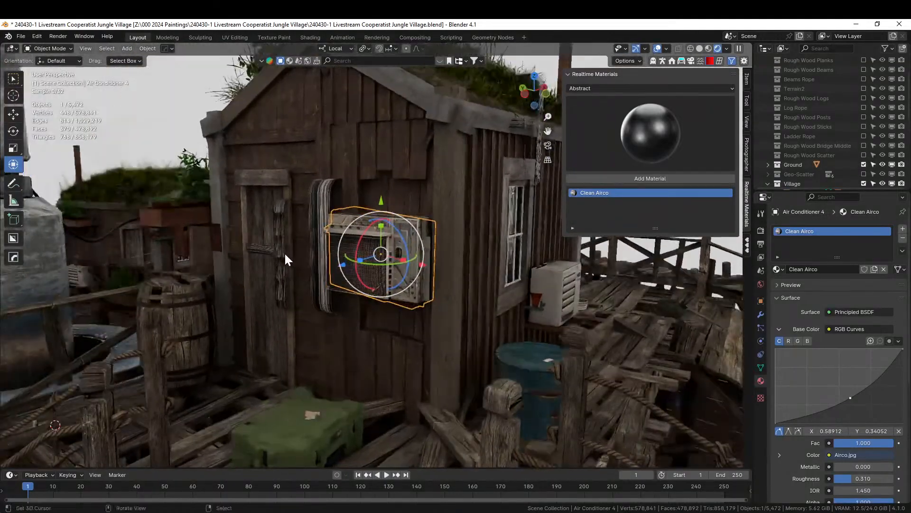
scroll(284, 251, down, 4)
click(269, 91)
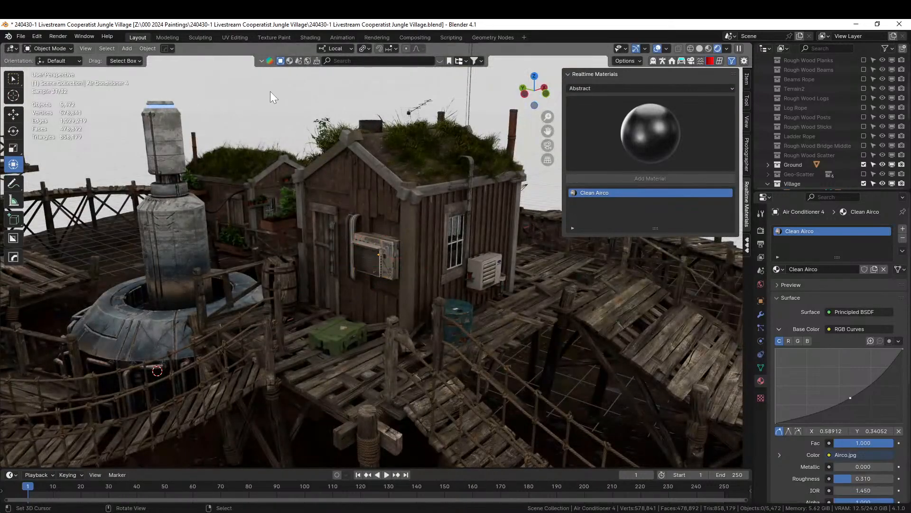
- Switch the viewport to solid shading and bring the shipping container beside the huts into view
middle_drag(269, 91, 337, 208)
middle_drag(304, 164, 435, 167)
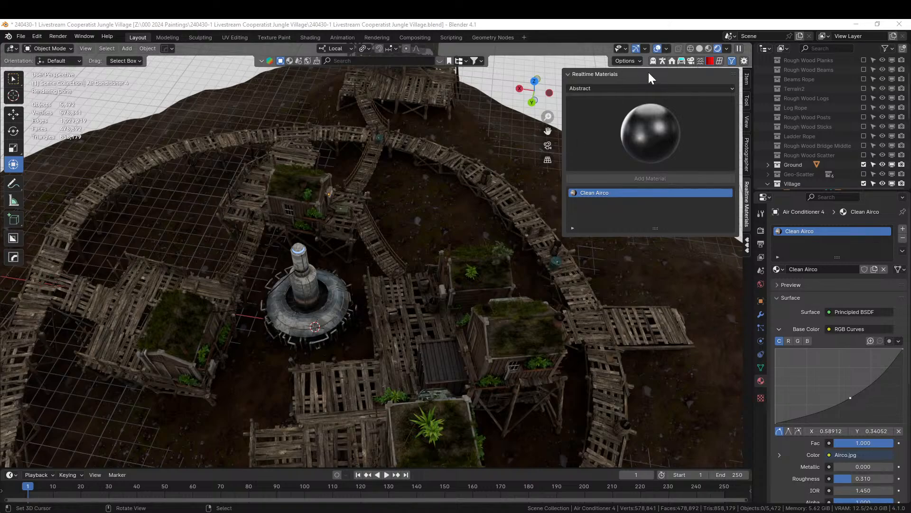
click(699, 48)
middle_drag(474, 220, 420, 241)
scroll(378, 212, up, 8)
scroll(378, 212, down, 3)
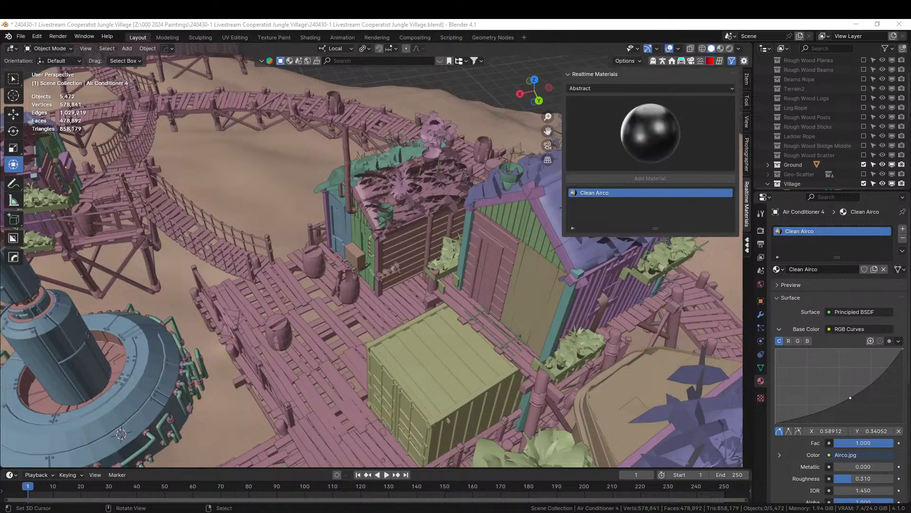
- Place the KB3D_MIL_WoodenCrate_A asset on the roof of the shipping container and clear its rotation
drag(336, 117, 423, 356)
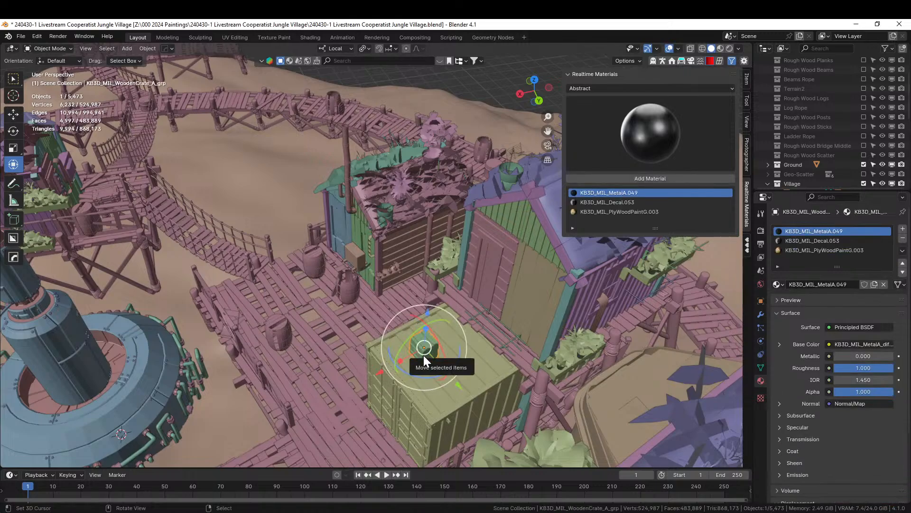
key(KP_Decimal)
scroll(406, 324, down, 2)
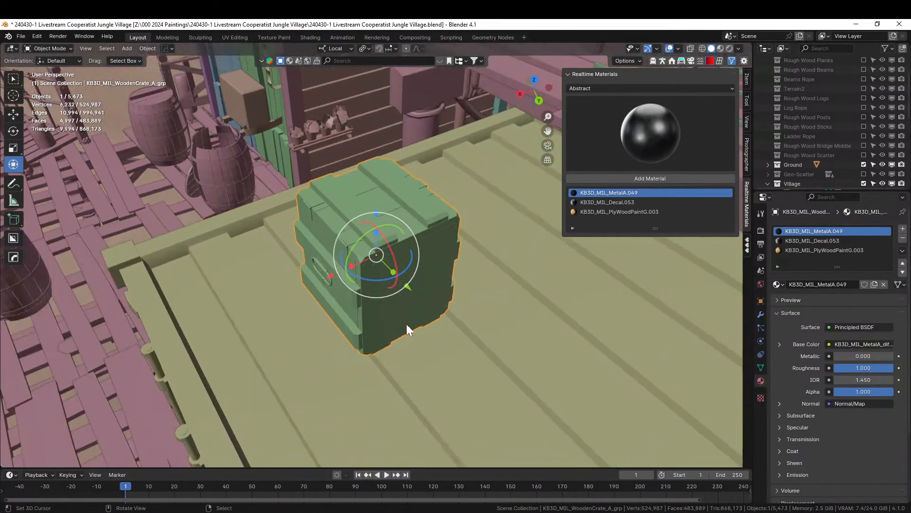
middle_drag(406, 324, 497, 374)
key(alt+r)
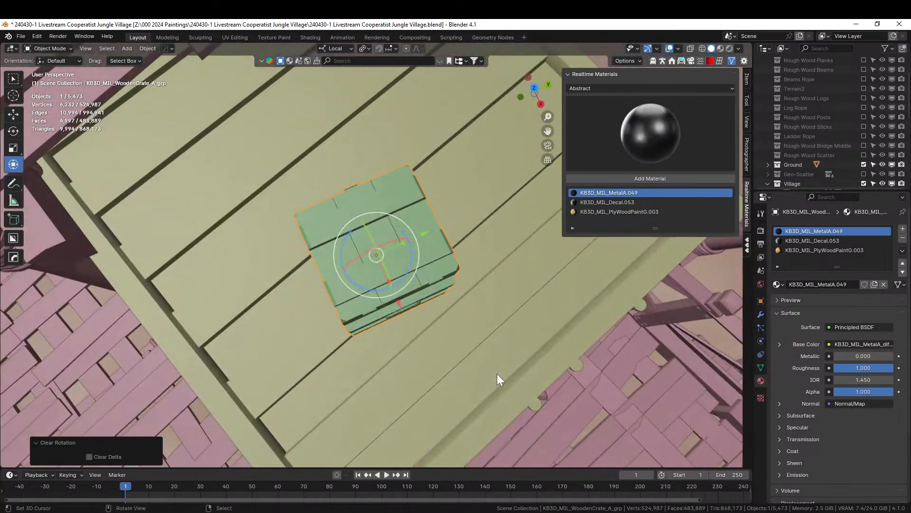
- Move the crate to the container roof's near corner, rotate it parallel to the roof edges and shift it about 0.09 m along X
key(KP_7)
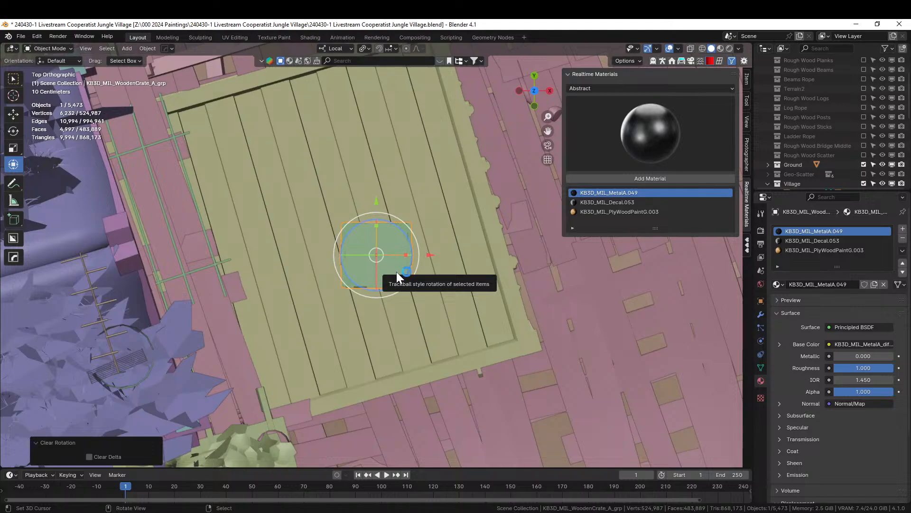
drag(398, 274, 350, 355)
key(r)
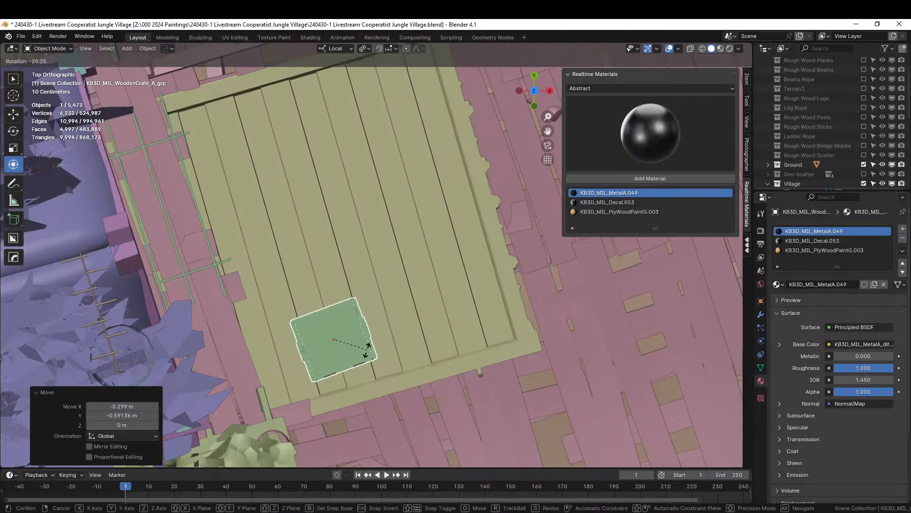
click(365, 352)
key(g)
click(377, 352)
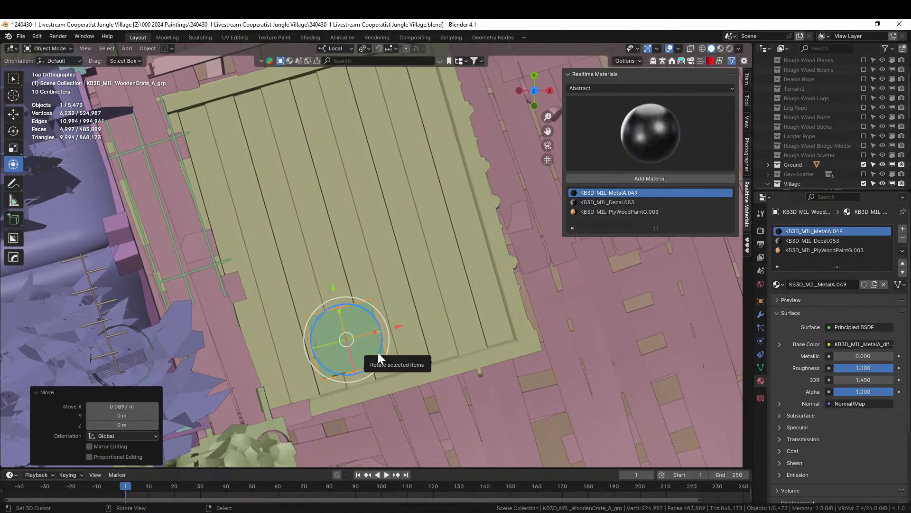
- Make three linked duplicates of the crate, spaced about 0.5 m apart, to form a row of four along the container roof
key(shift+d)
click(360, 269)
key(alt+d)
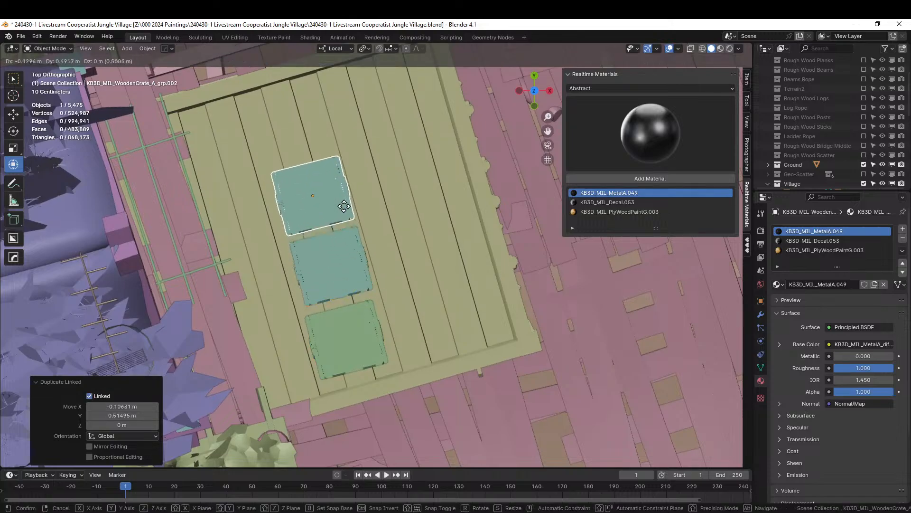
click(346, 207)
key(alt+d)
click(323, 130)
middle_drag(323, 130, 282, 115)
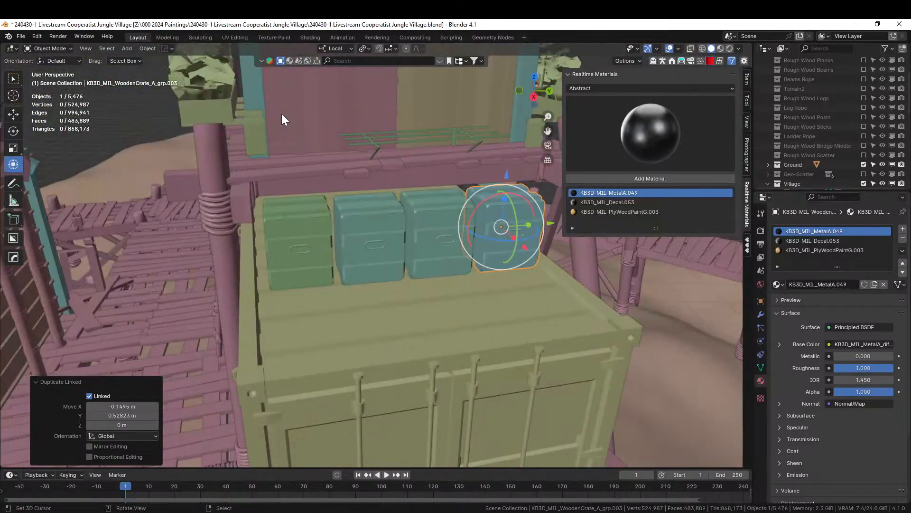
scroll(501, 309, down, 5)
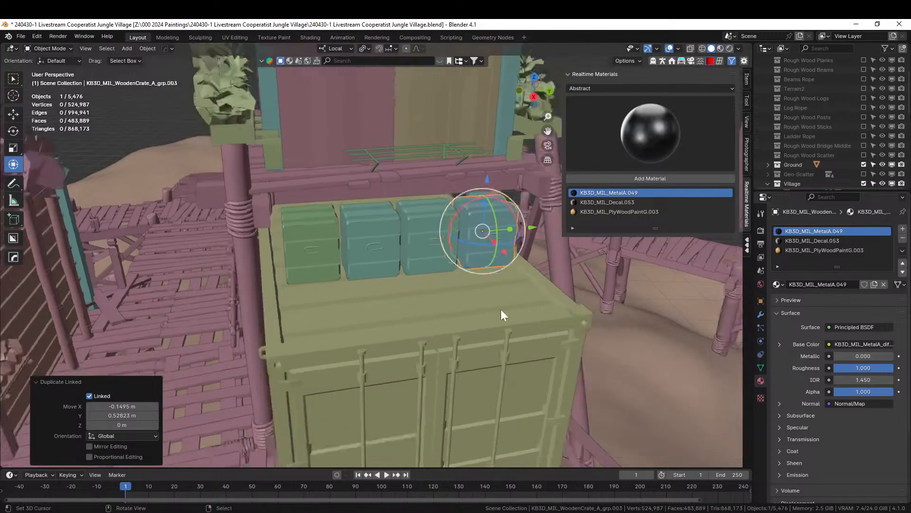
middle_drag(500, 309, 460, 358)
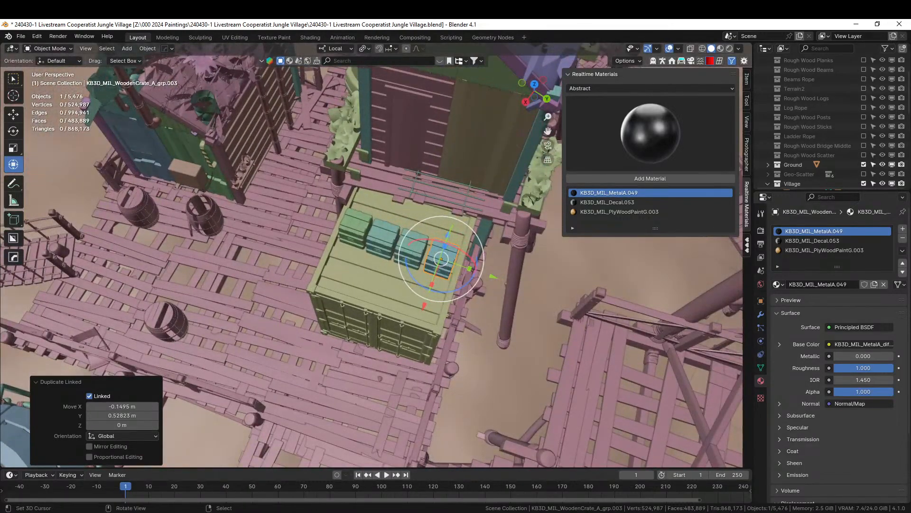
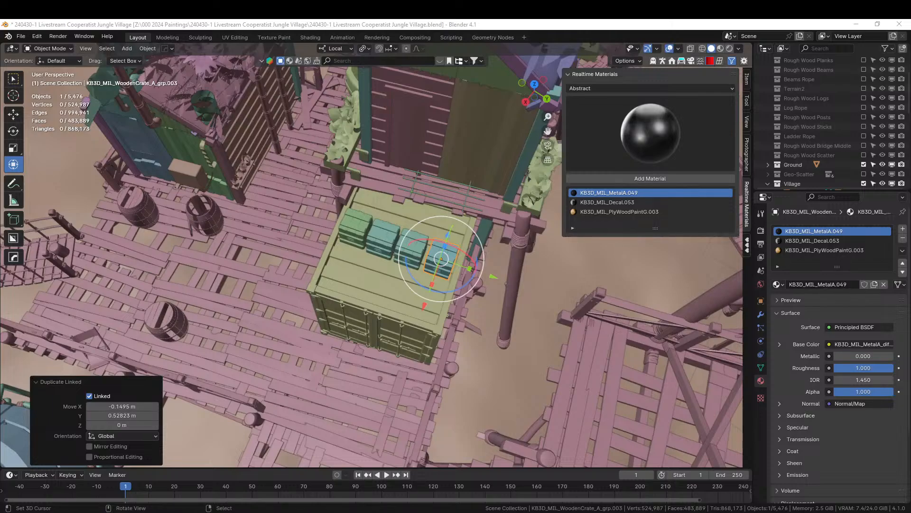
- Place the KB3D_MIL_Palete_A asset beside the crates, rotate it -68.5° about Z and move it about 0.26 m in X and -0.08 m in Y
middle_drag(387, 272, 385, 241)
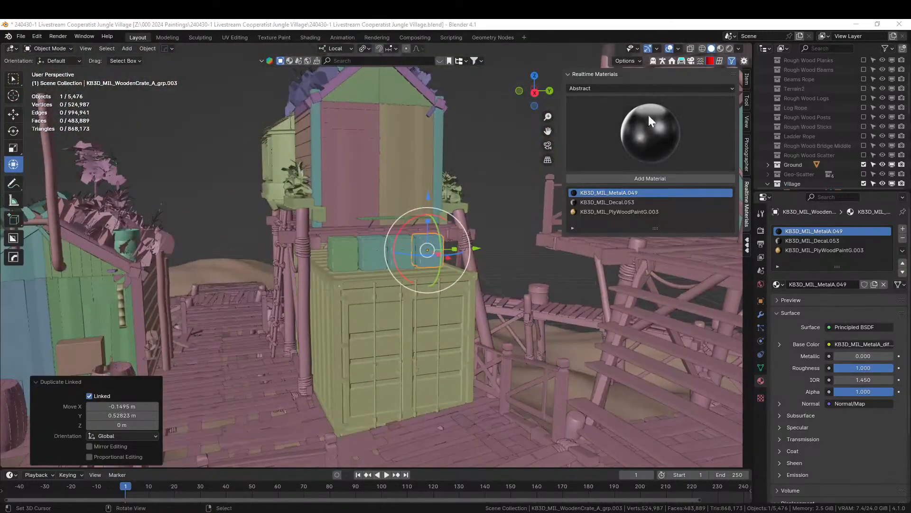
middle_drag(473, 234, 475, 289)
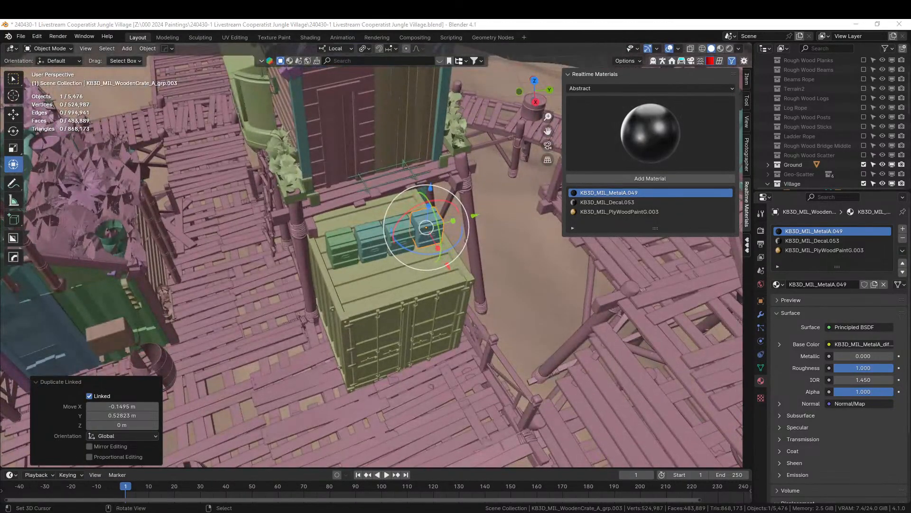
drag(432, 250, 375, 284)
key(KP_7)
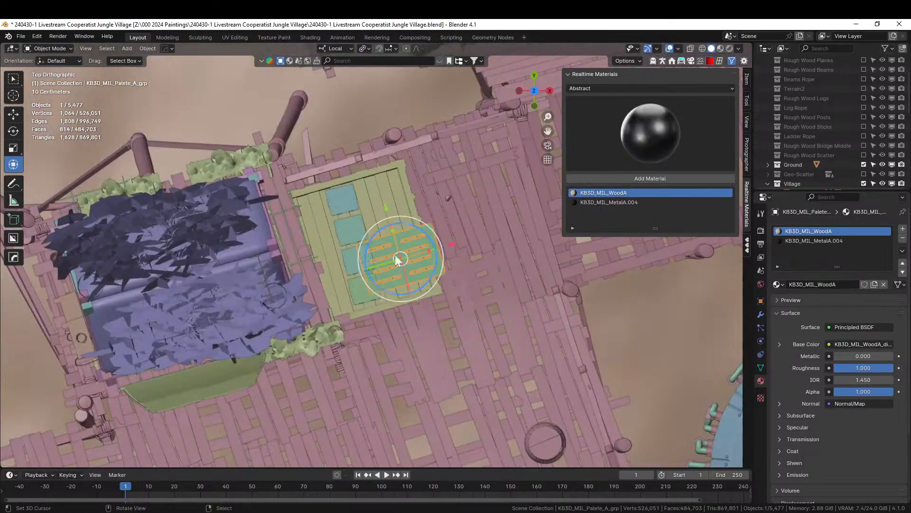
key(r)
click(435, 223)
key(g)
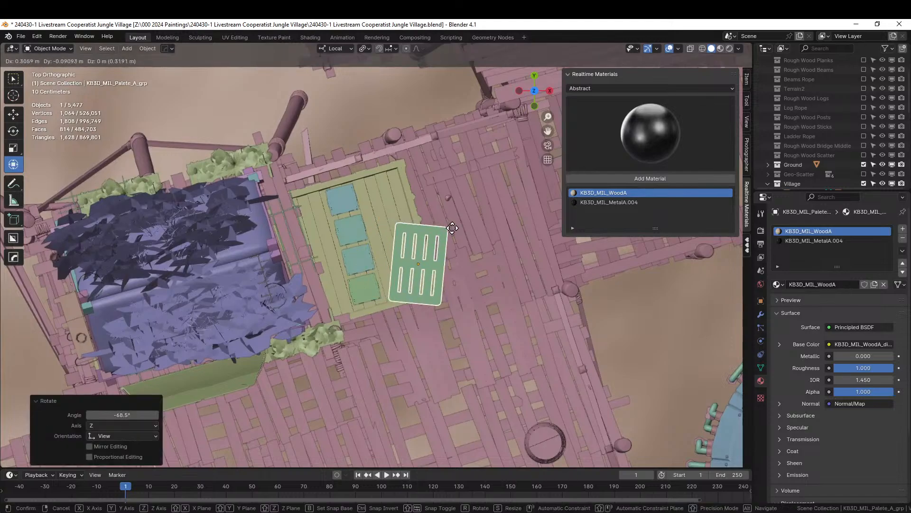
click(450, 231)
- Raise the pallet about 0.06 m along local Z so it rests on the container roof, and save the file
middle_drag(450, 231, 345, 127)
scroll(392, 132, up, 3)
scroll(336, 228, up, 3)
middle_drag(334, 273, 354, 283)
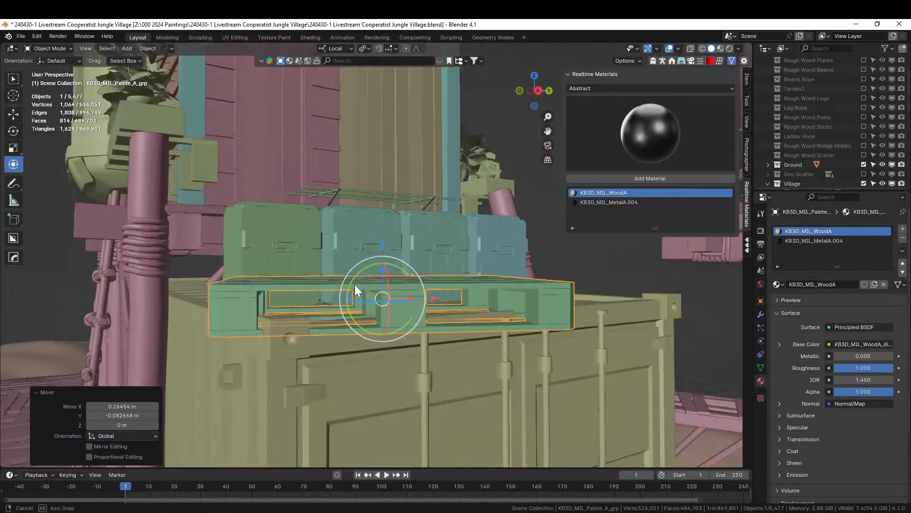
key(g)
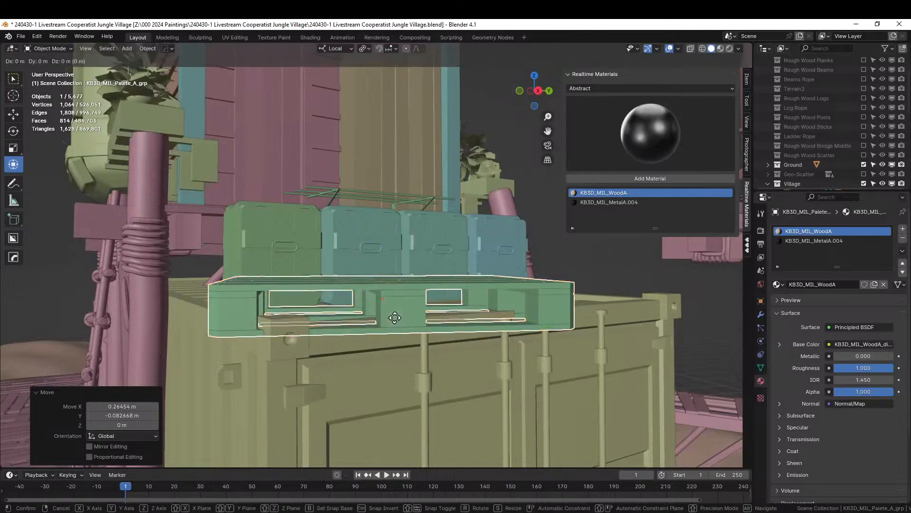
key(z)
key(z)
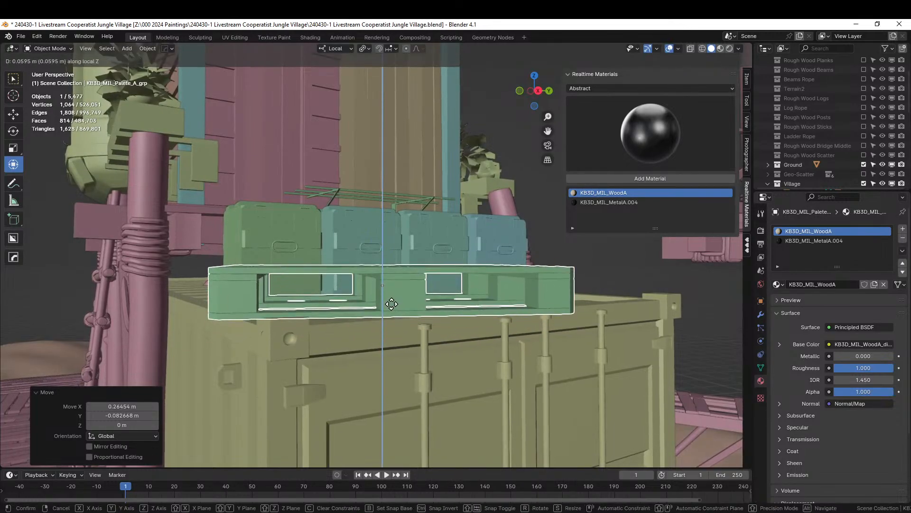
click(392, 305)
middle_drag(392, 305, 329, 364)
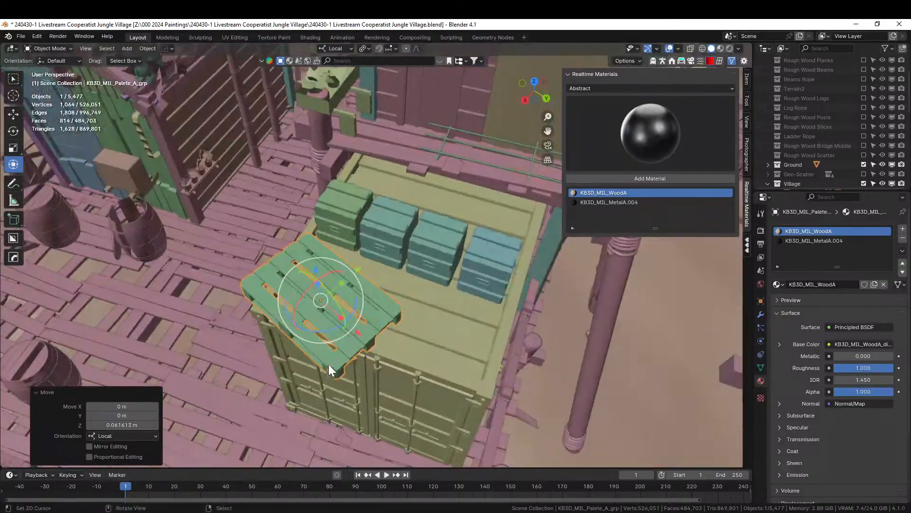
scroll(329, 364, down, 3)
key(ctrl+s)
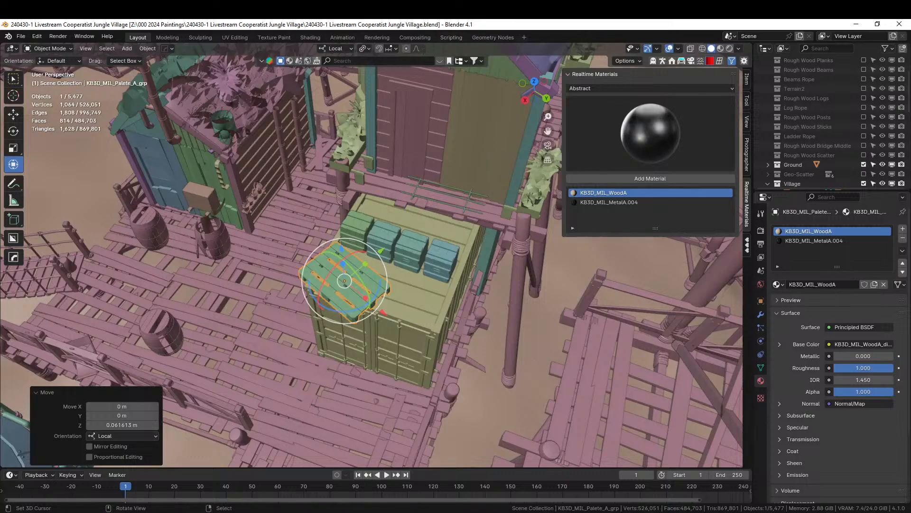
- Place the KB3D_MIL_Ladder_B asset in front of the container doors and clear its rotation
drag(541, 360, 397, 398)
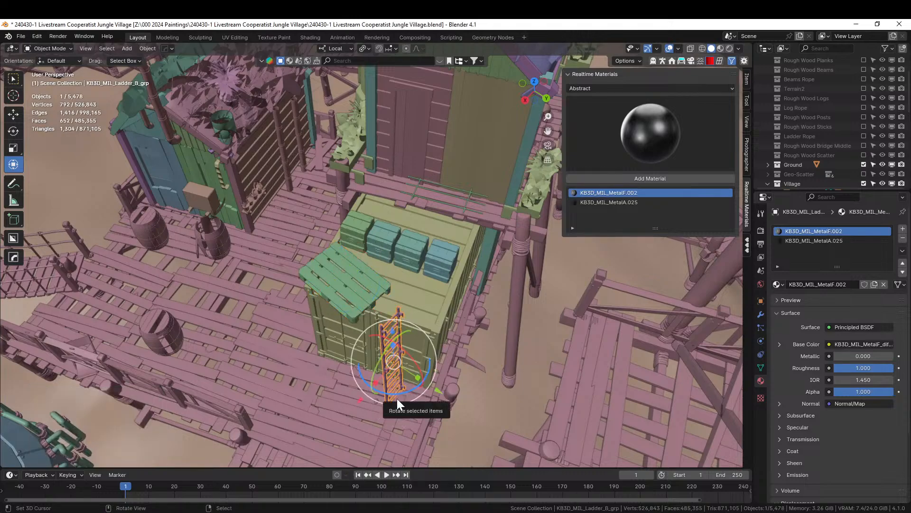
key(KP_Decimal)
middle_drag(397, 398, 386, 333)
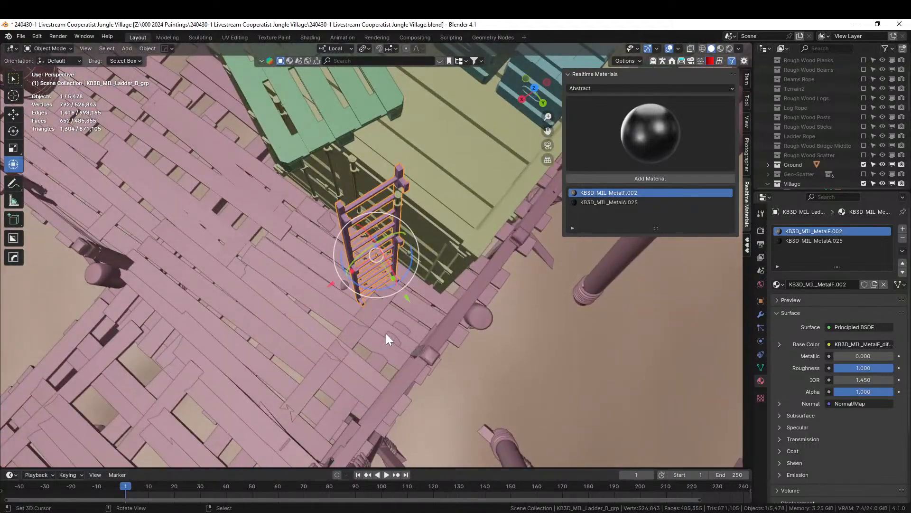
key(alt+r)
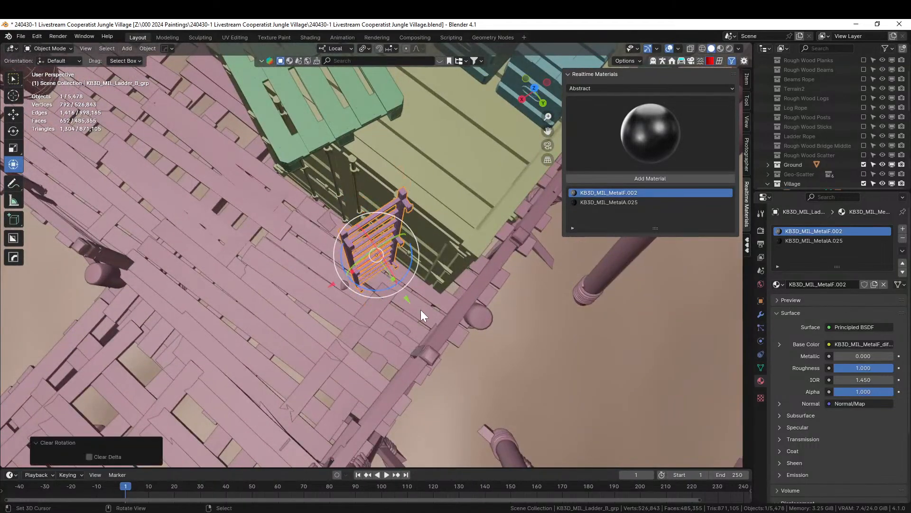
- Rotate the ladder 105° about local Z and move it about 0.24 m along local Y against the container doors
key(r)
key(z)
key(z)
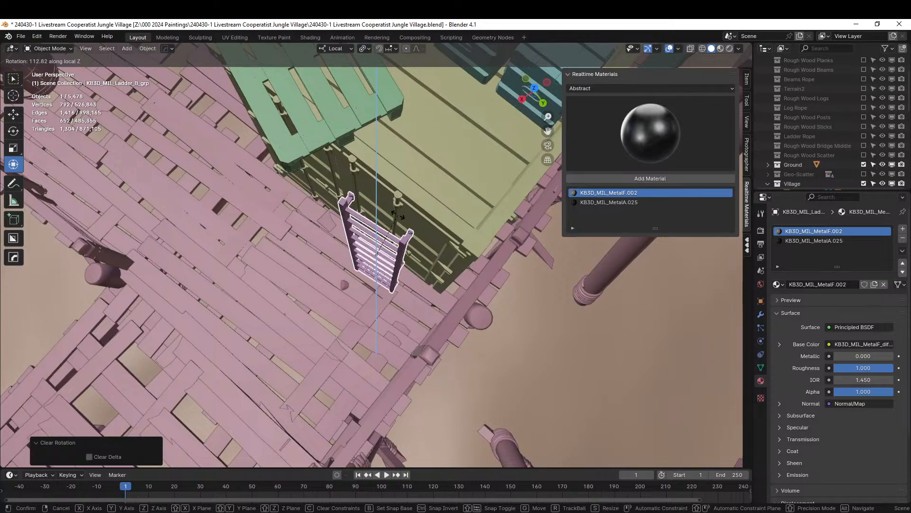
click(398, 216)
middle_drag(398, 216, 366, 234)
key(g)
key(y)
key(y)
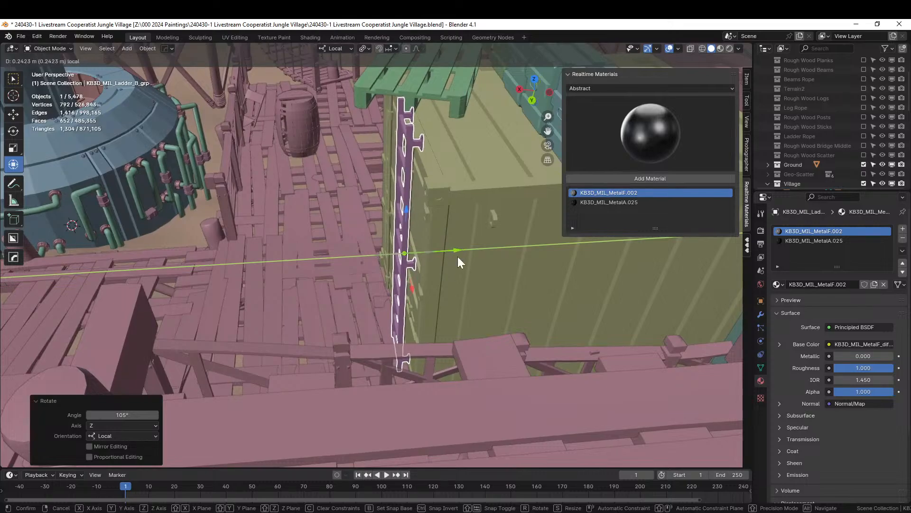
click(458, 256)
- Lower the ladder about 0.14 m along local Z so its feet reach the wooden platform
middle_drag(458, 256, 539, 231)
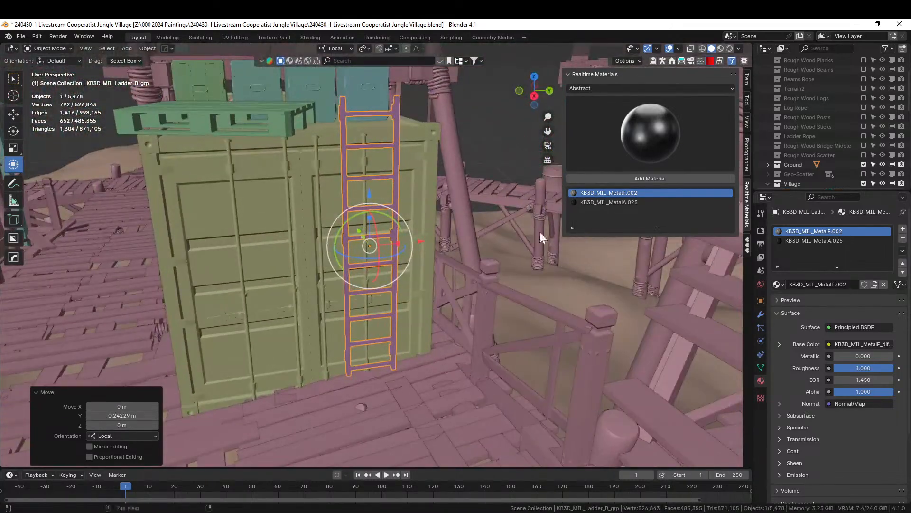
key(g)
key(z)
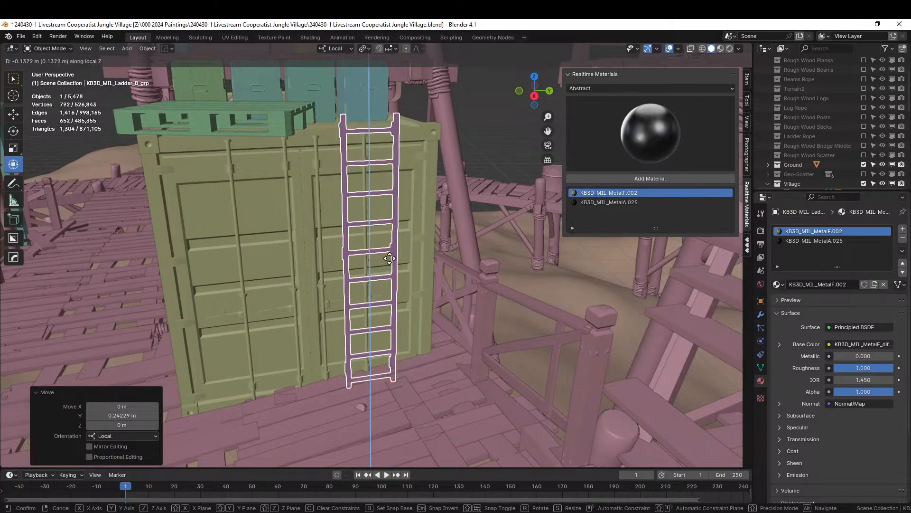
click(389, 259)
middle_drag(389, 259, 314, 276)
- Examine the village from the container across to the empty wooden platforms behind the tall hut
click(178, 241)
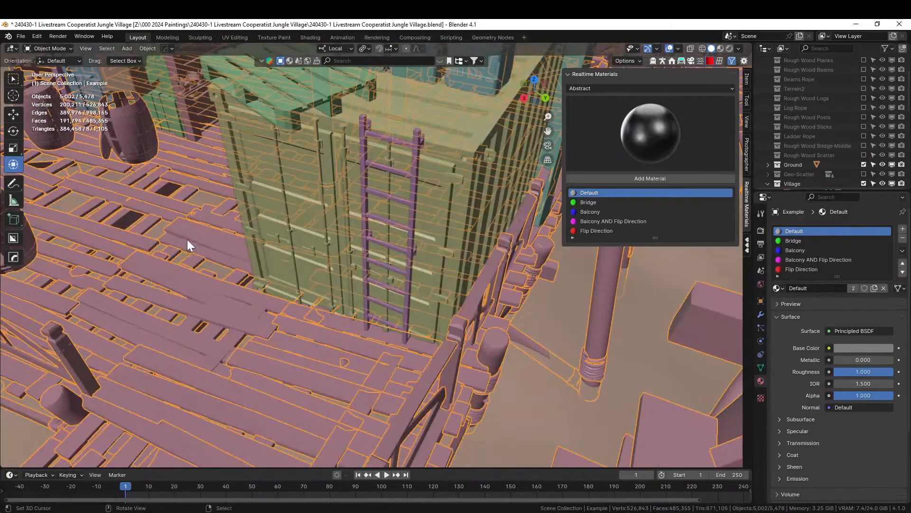
middle_drag(187, 239, 145, 241)
scroll(146, 242, down, 3)
click(215, 227)
scroll(215, 227, down, 3)
middle_drag(215, 227, 64, 221)
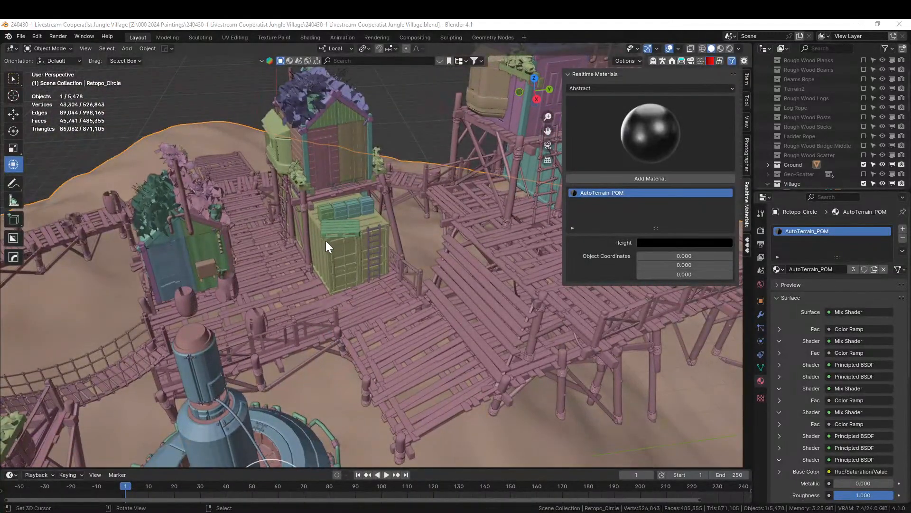
middle_drag(326, 241, 335, 412)
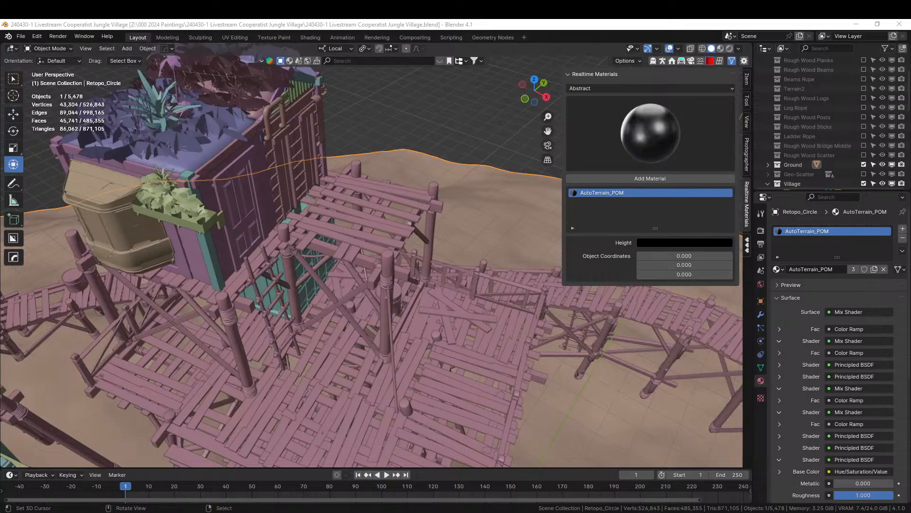
- Try the KB3D_MIL_Generator_A asset on the empty raised platform beside the tall hut and delete it again
drag(490, 199, 355, 212)
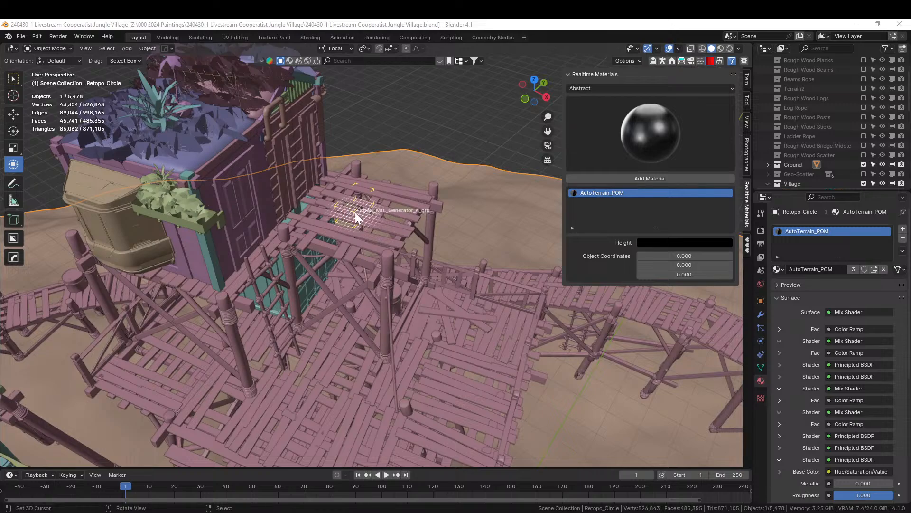
key(KP_Decimal)
middle_drag(355, 212, 260, 190)
key(x)
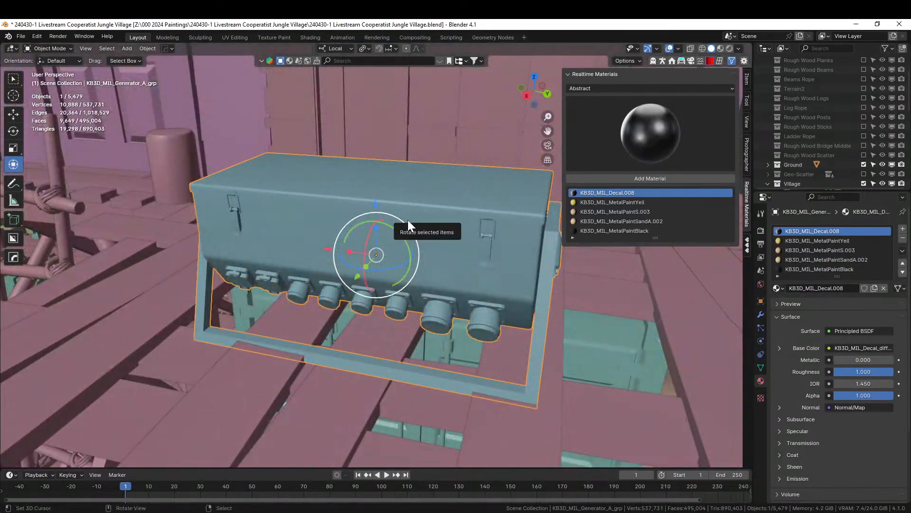
click(408, 220)
- Place the KB3D_FTW_PropSatellite_B asset on the empty raised platform beside the tall hut
scroll(407, 233, down, 3)
scroll(407, 244, down, 3)
middle_drag(407, 287, 432, 297)
scroll(329, 270, down, 4)
middle_drag(329, 271, 376, 294)
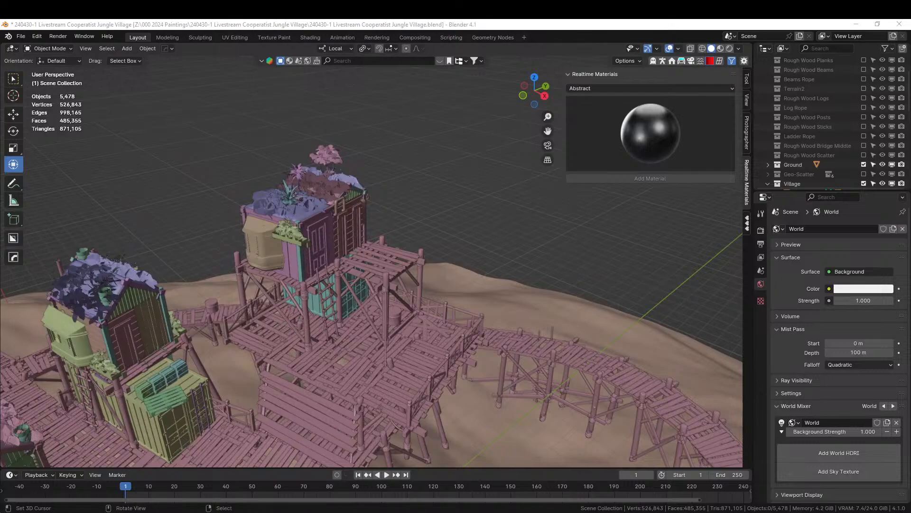
scroll(482, 387, down, 3)
middle_drag(429, 360, 496, 259)
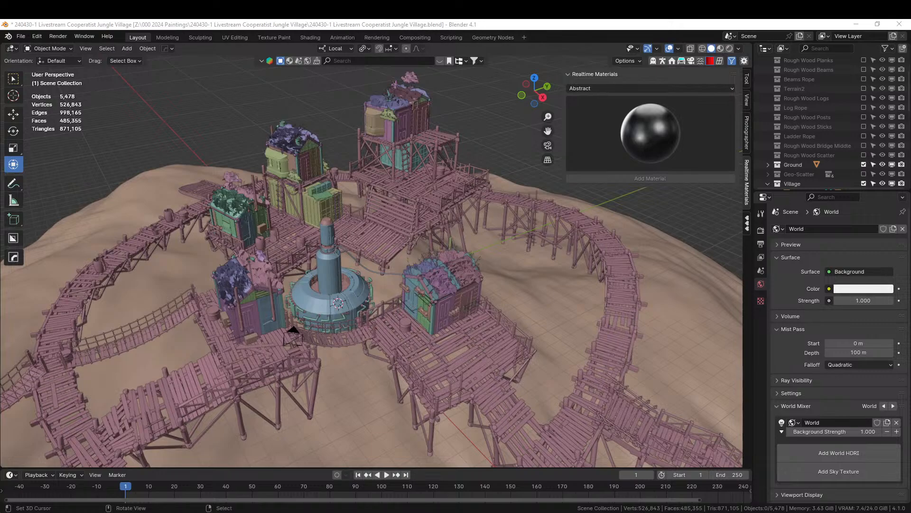
click(436, 137)
key(KP_Decimal)
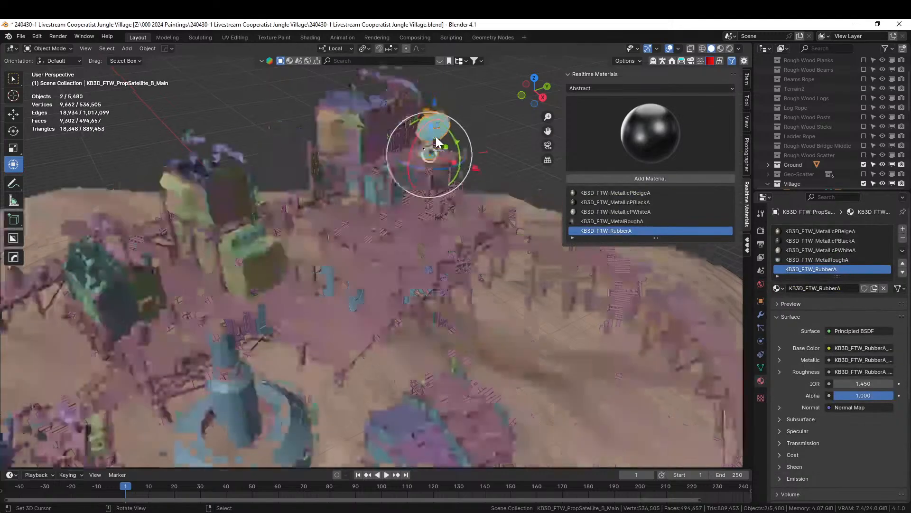
middle_drag(411, 142, 435, 303)
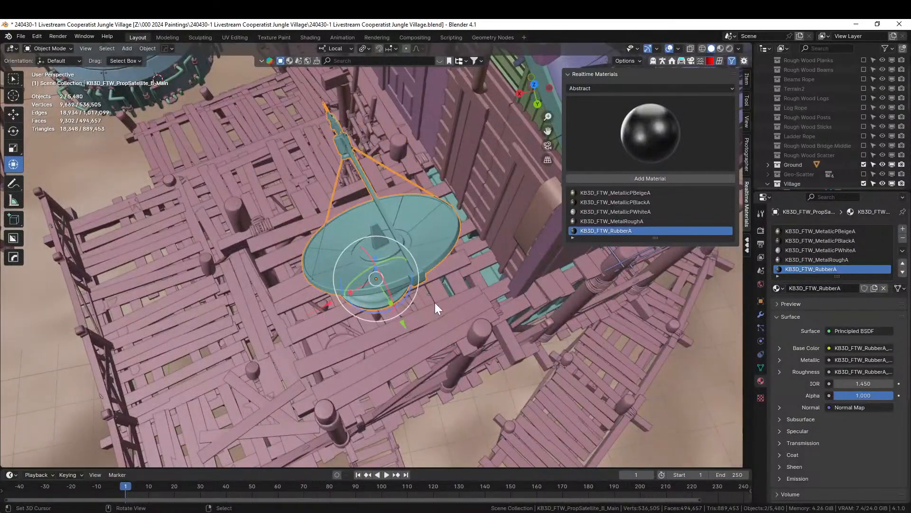
- Rotate the satellite dish about 46.7° around its local Z axis in top view
key(KP_5)
key(KP_7)
key(r)
key(z)
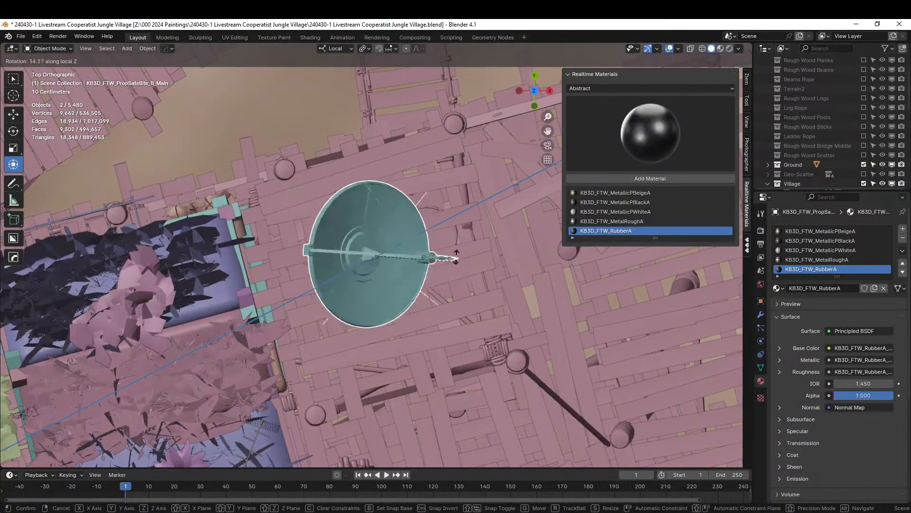
click(445, 243)
middle_drag(446, 243, 403, 272)
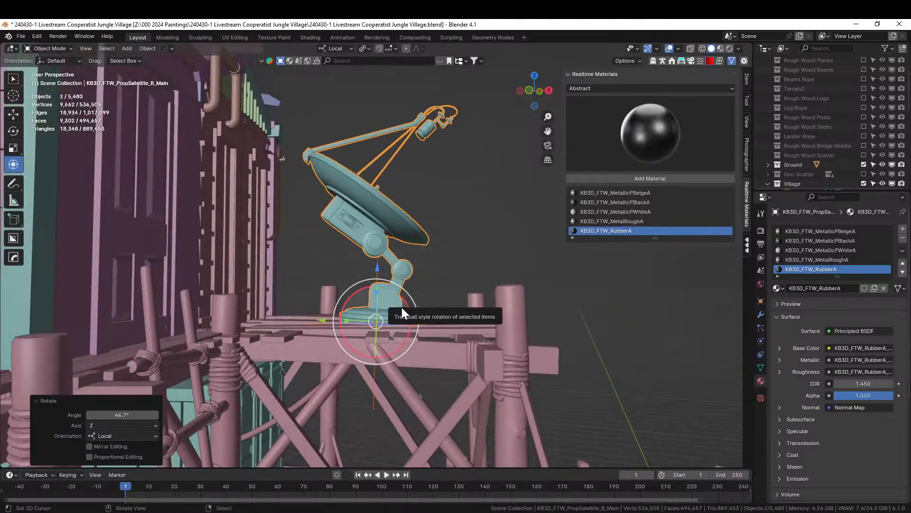
- Add a cube at the base of the satellite dish and scale it uniformly to about 0.606
key(z)
key(shift+a)
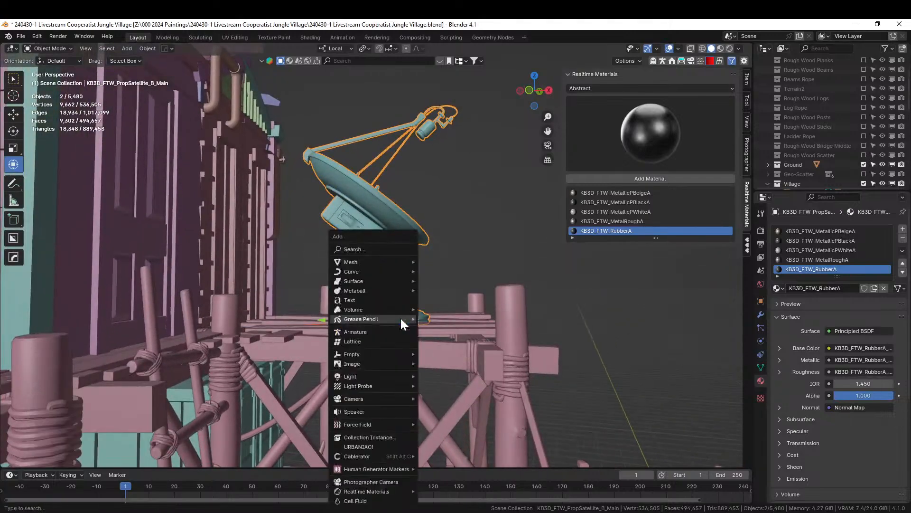
mouse_move(378, 260)
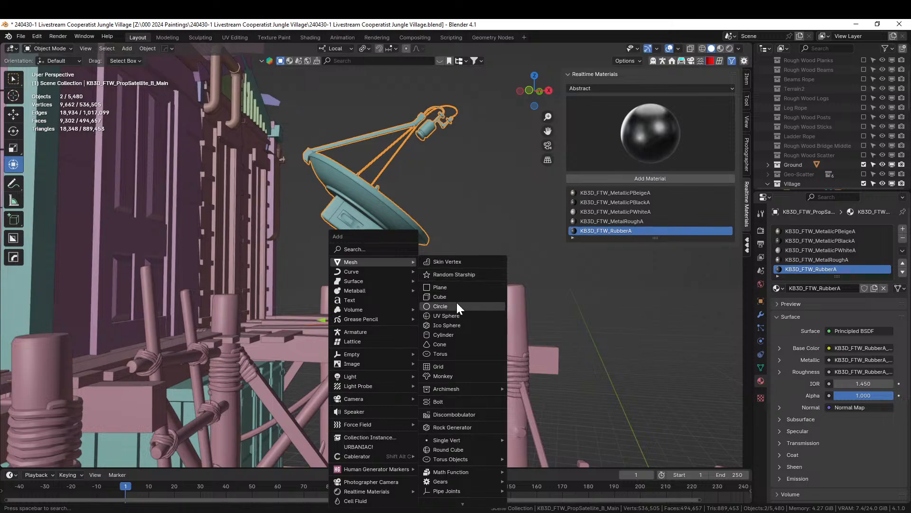
click(441, 297)
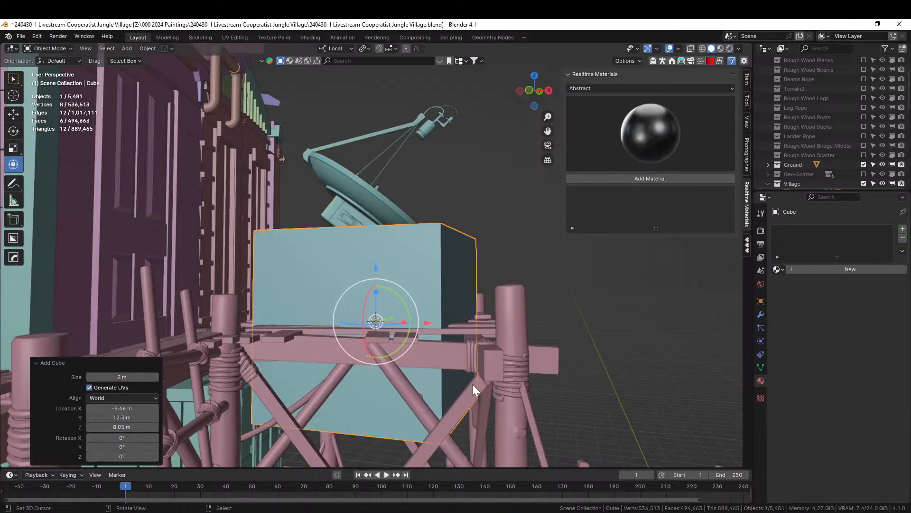
key(s)
click(427, 376)
- Flatten the cube to about 0.466 along local Z and raise it about 0.30 m to sit on the planks
key(s)
key(z)
key(z)
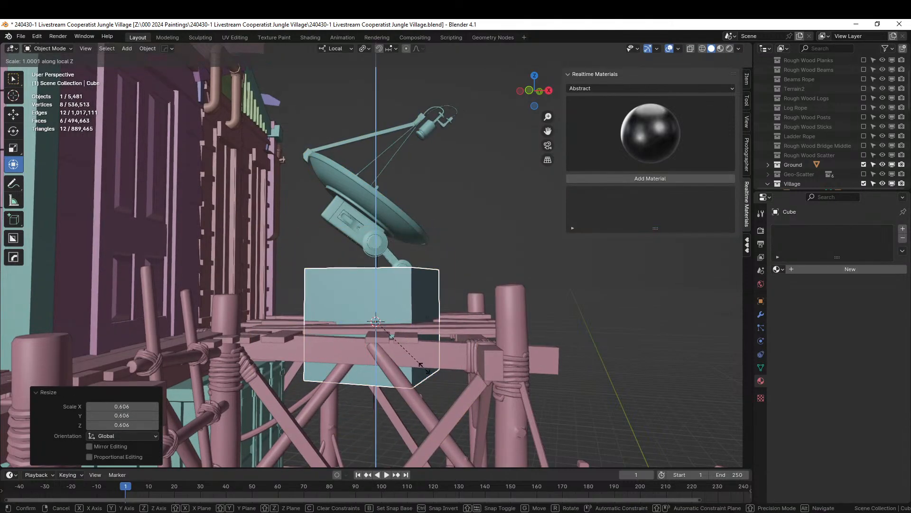
click(434, 371)
key(g)
key(z)
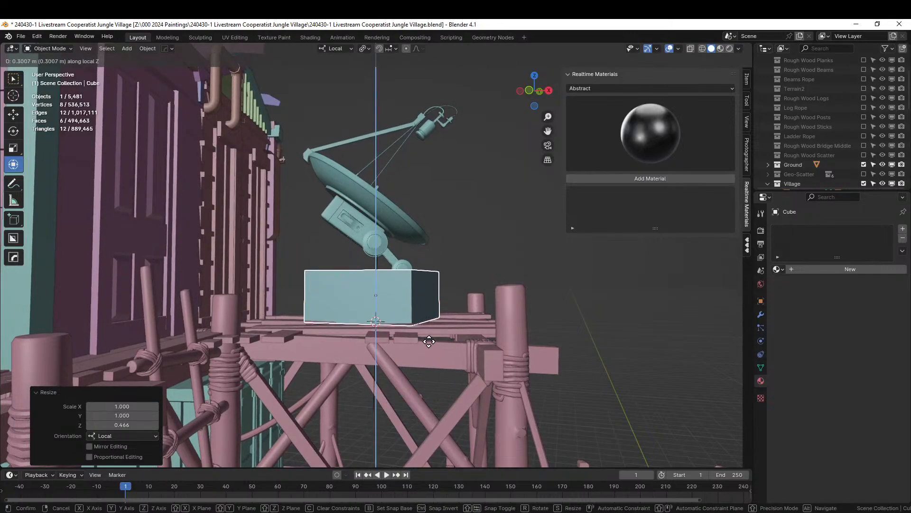
click(429, 346)
middle_drag(429, 347, 388, 297)
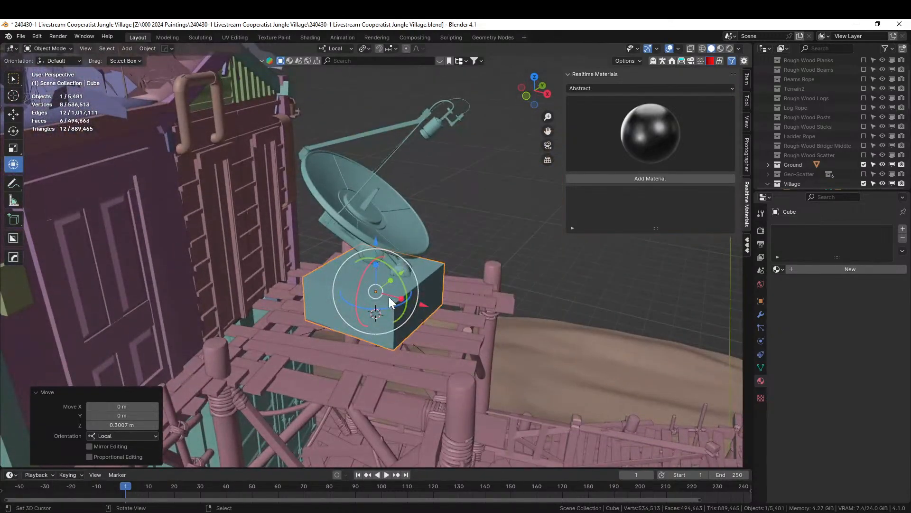
- Apply the box's rotation and scale and bevel all its edges with a width of about 0.06 m
key(ctrl+a)
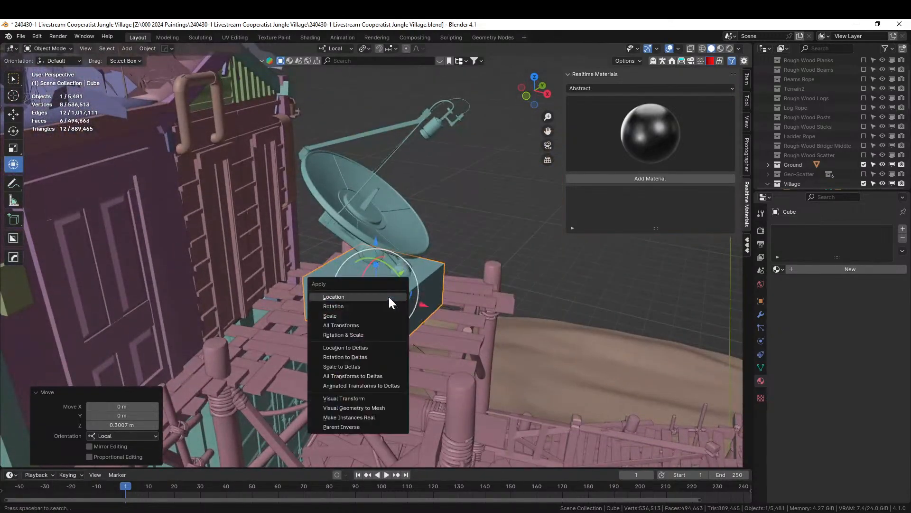
click(358, 334)
key(Tab)
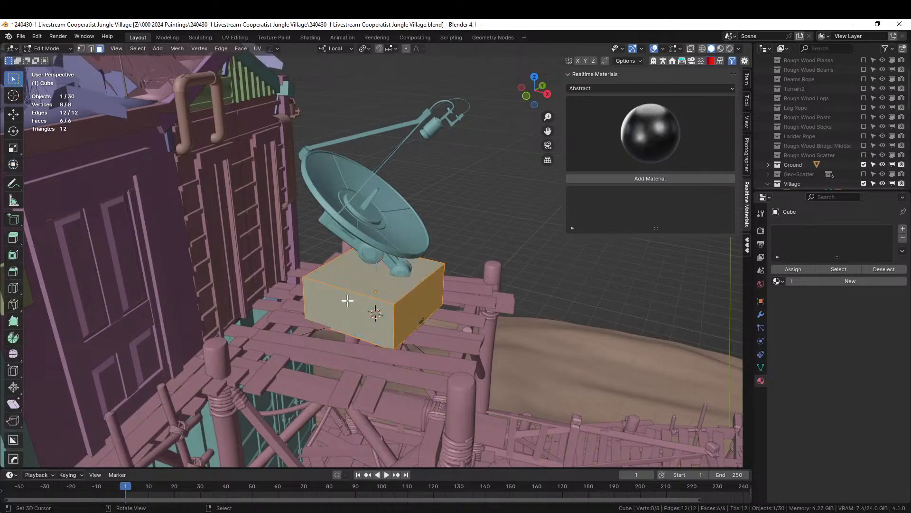
middle_drag(347, 300, 359, 295)
scroll(359, 295, up, 2)
key(ctrl+b)
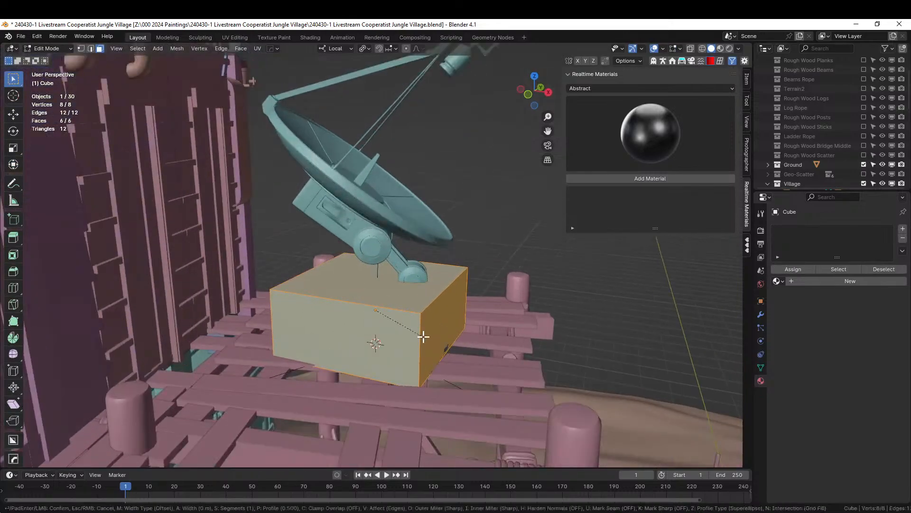
click(431, 344)
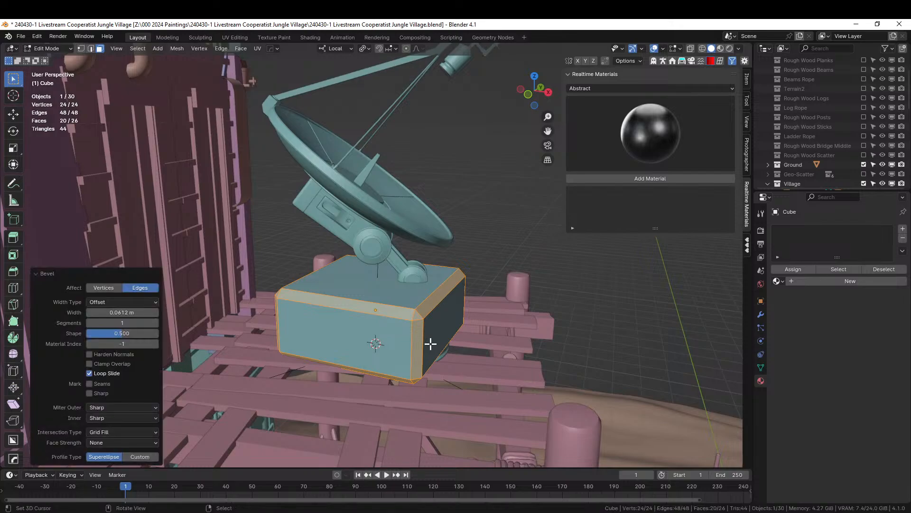
key(ctrl+i)
key(Tab)
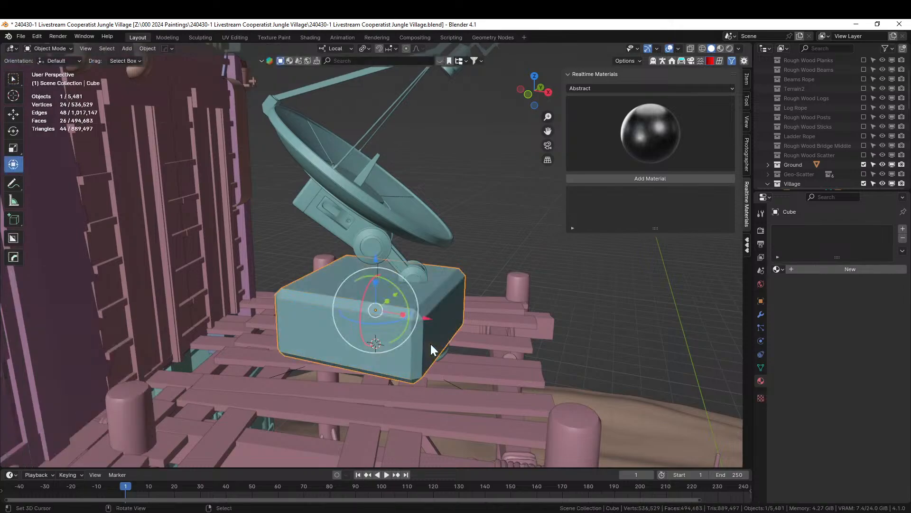
- Panel the beveled box with Random Flow's Plate Insets, using an increased subdivision level
key(ctrl+alt+x)
mouse_move(431, 343)
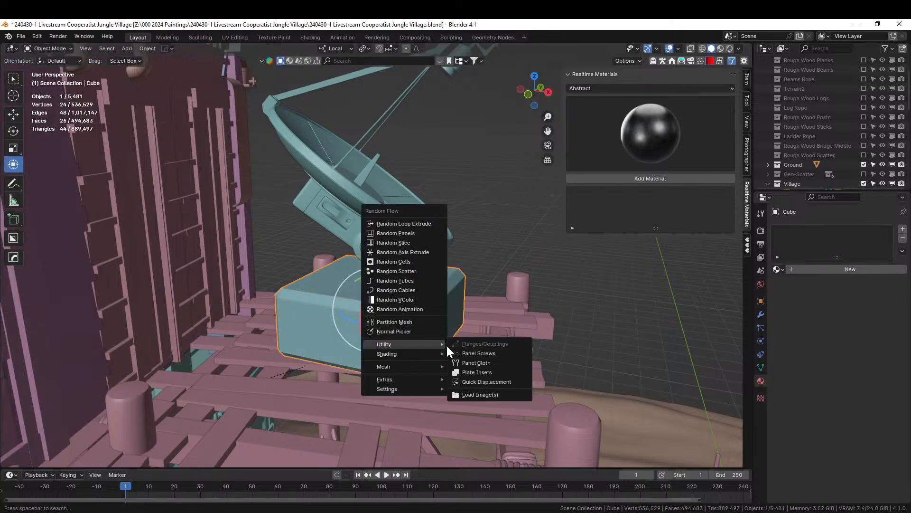
click(494, 372)
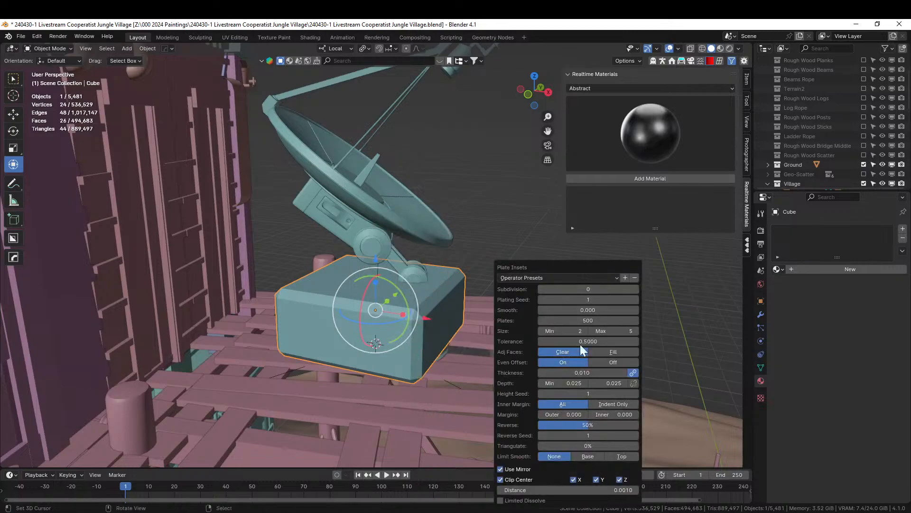
click(635, 289)
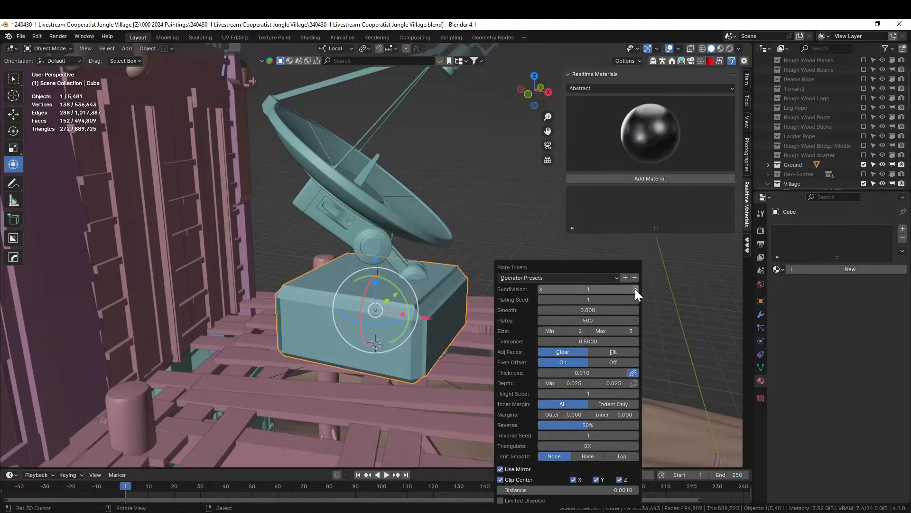
click(635, 289)
click(635, 289)
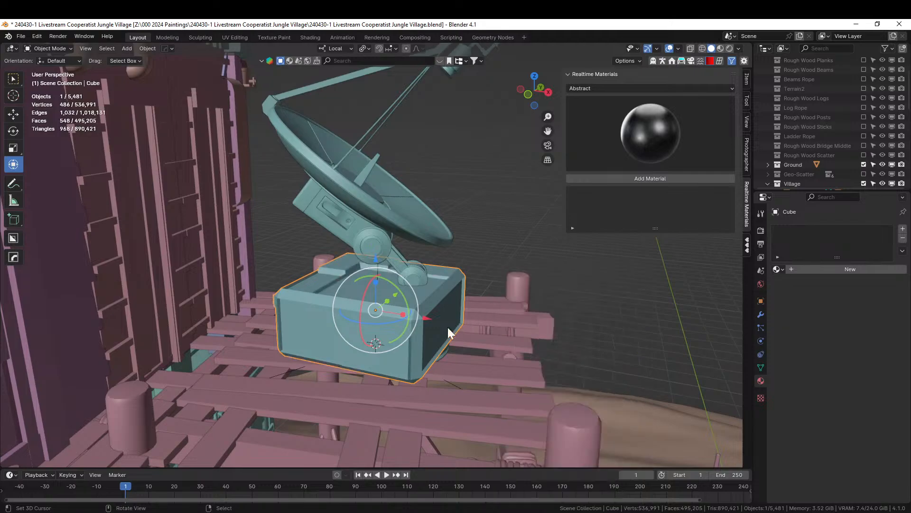
- Raise the satellite dish along local Z onto the top of the box and scale it to about 0.684
middle_drag(418, 346, 386, 323)
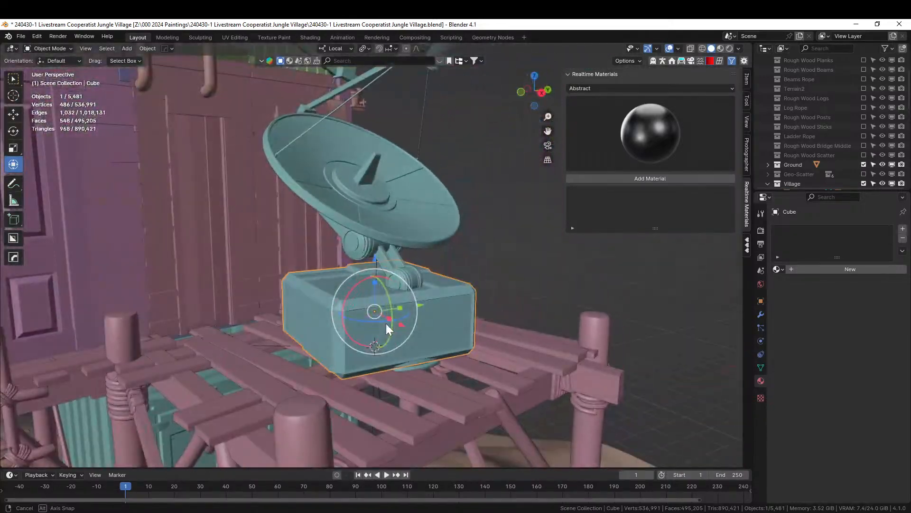
click(376, 208)
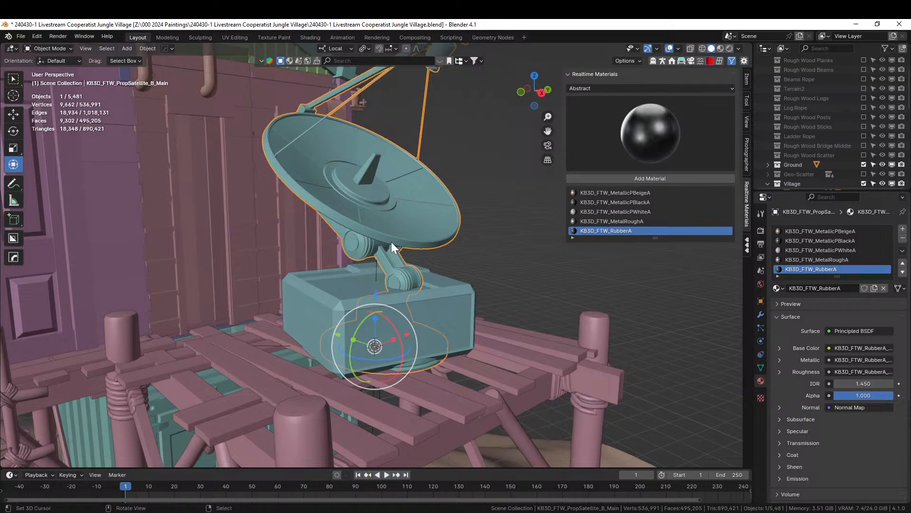
key(g)
key(z)
click(402, 184)
middle_drag(402, 184, 442, 325)
key(s)
click(427, 252)
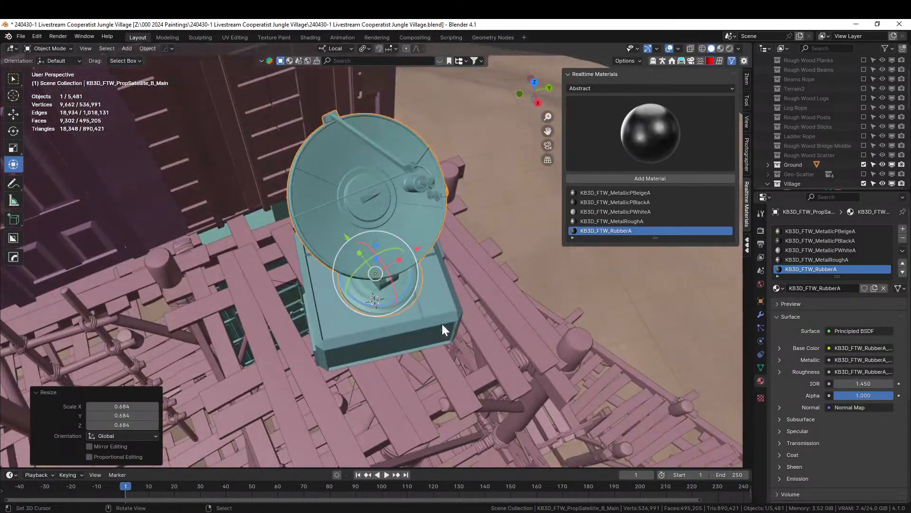
- Isolate the satellite dish and its box base in local view, keeping both in their original positions
shift+click(325, 323)
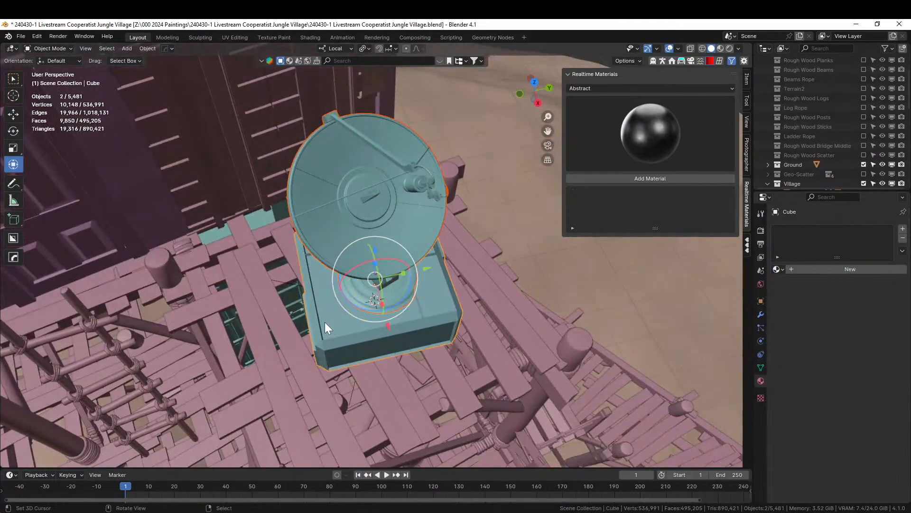
key(KP_Divide)
middle_drag(385, 321, 430, 322)
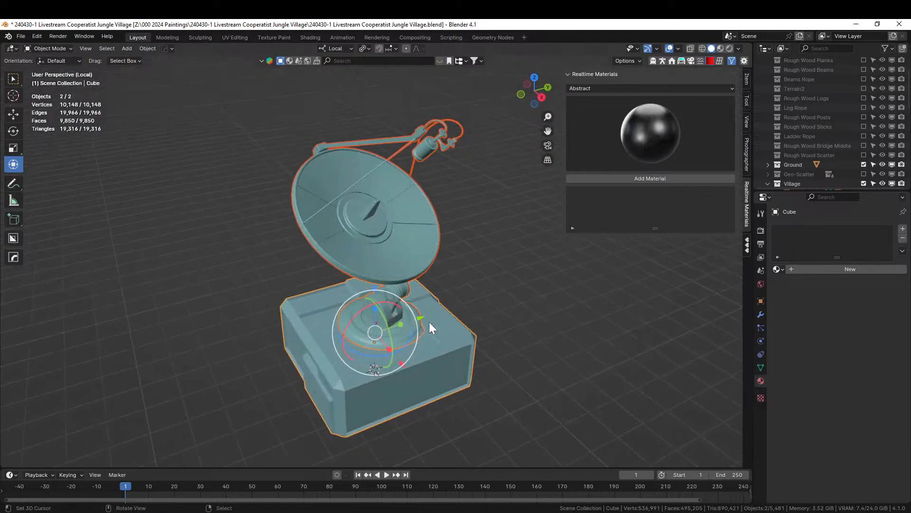
drag(420, 322, 352, 269)
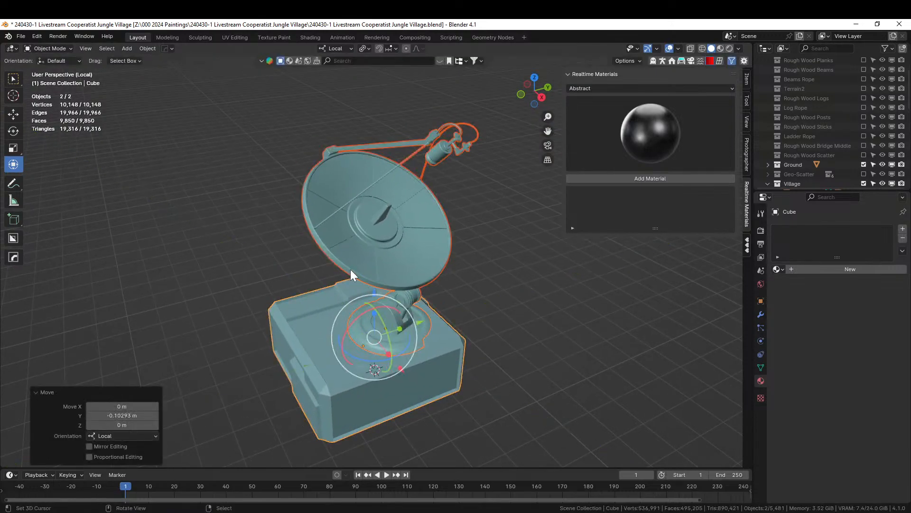
key(ctrl+z)
- Switch to global orientation and shift the dish horizontally on the box, about 0.016 m in X and -0.141 m in Y
click(358, 239)
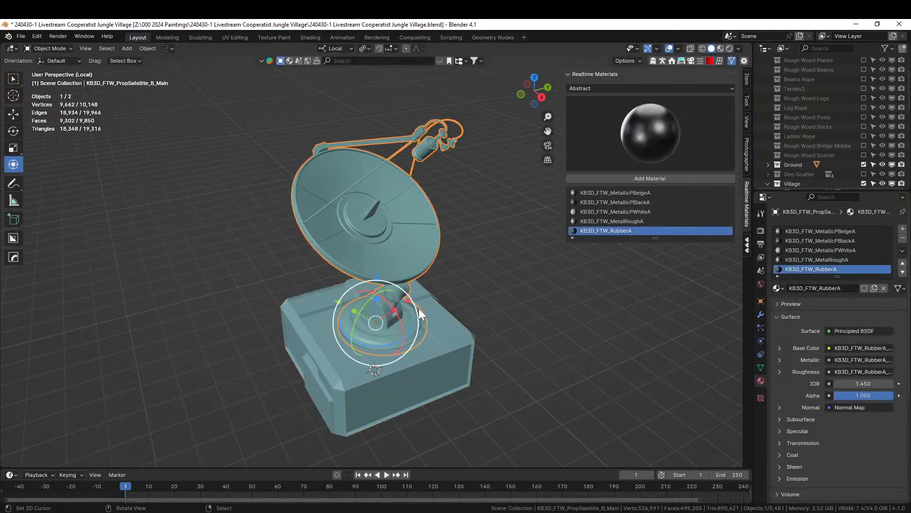
click(341, 50)
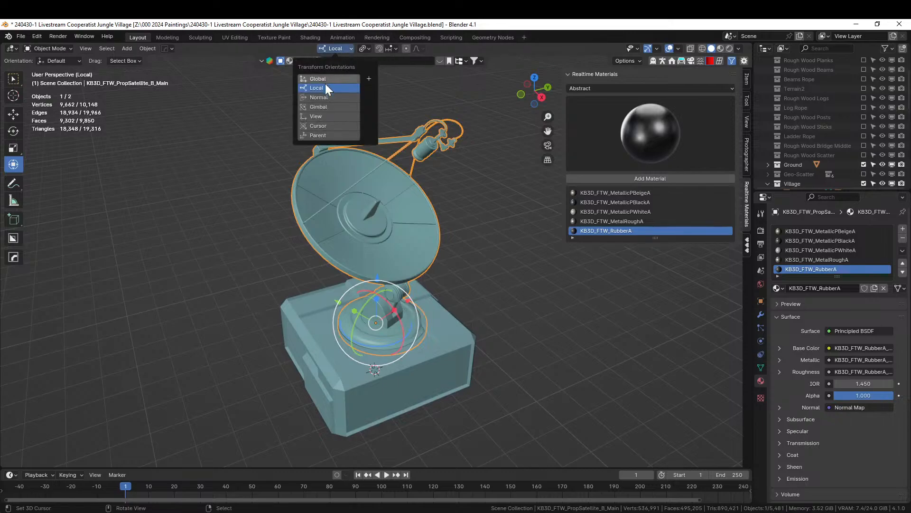
click(325, 80)
key(g)
key(shift+z)
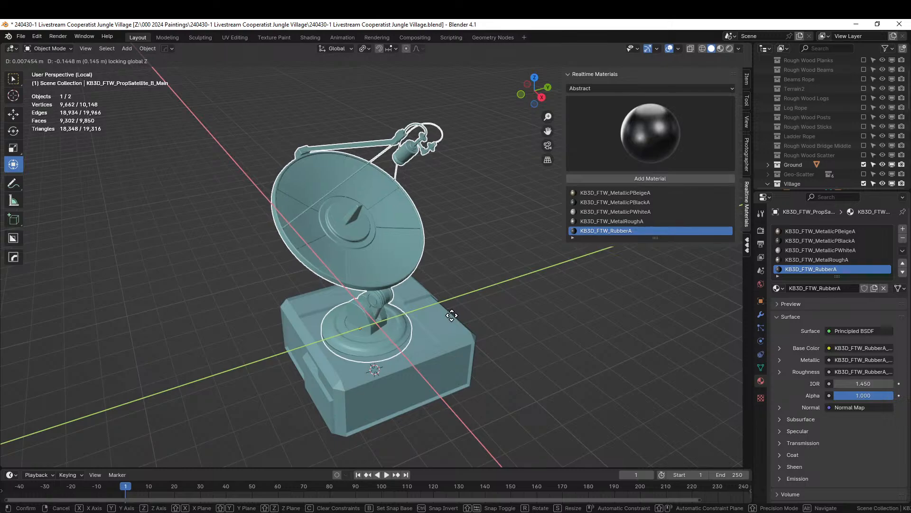
click(455, 313)
- Create a cable from the dish's pivot joint to the top of the box base, with width 0.030 and tension 0.377
mouse_move(460, 312)
middle_down()
mouse_move(494, 276)
mouse_move(523, 291)
mouse_move(460, 311)
middle_up()
scroll(445, 303, up, 2)
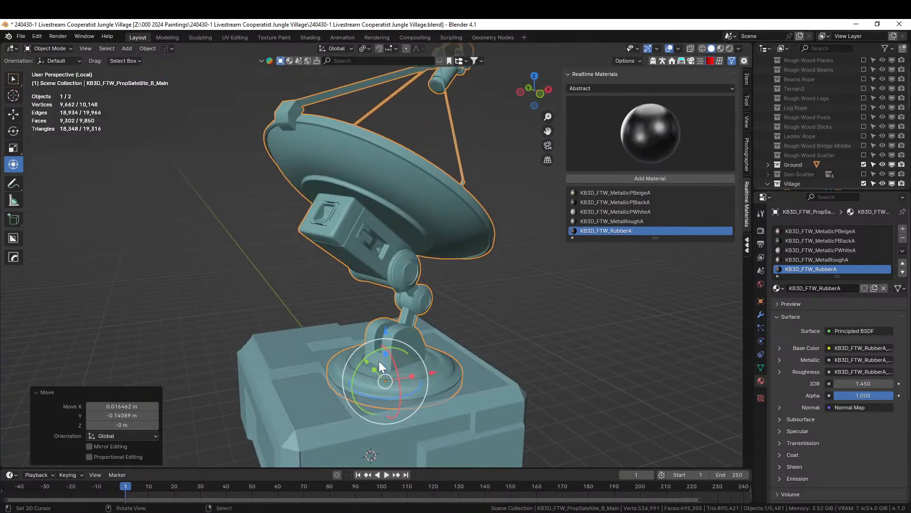
key(shift+alt+c)
click(321, 234)
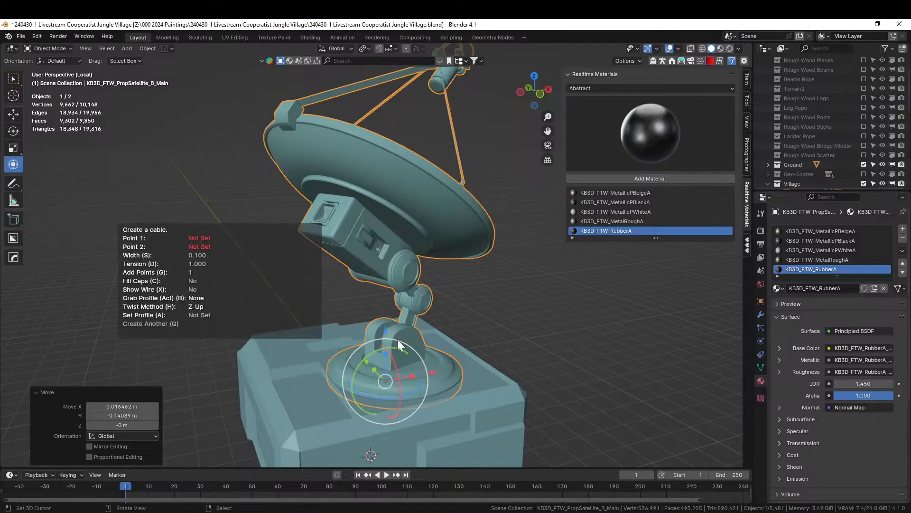
click(411, 278)
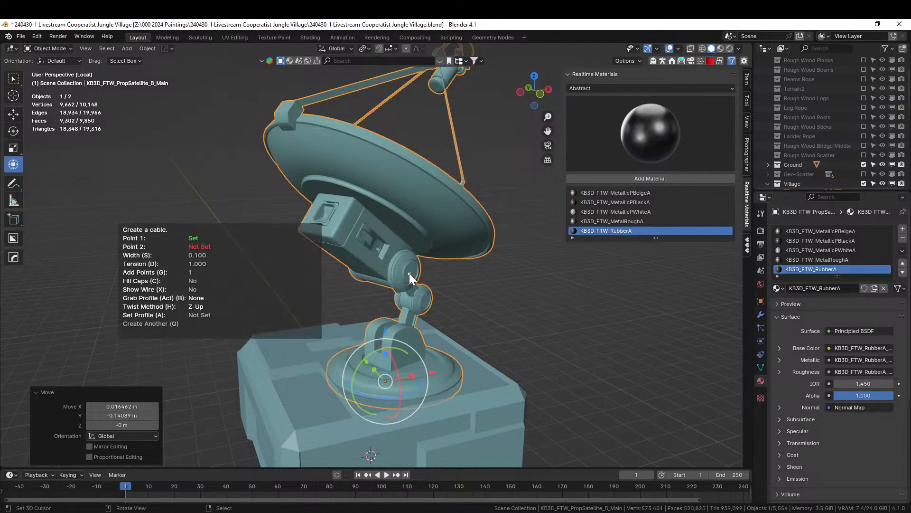
click(306, 399)
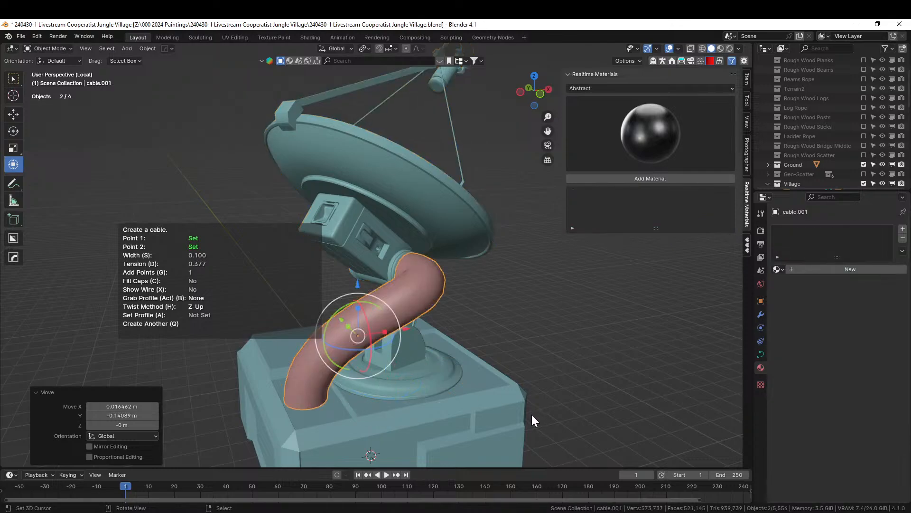
key(s)
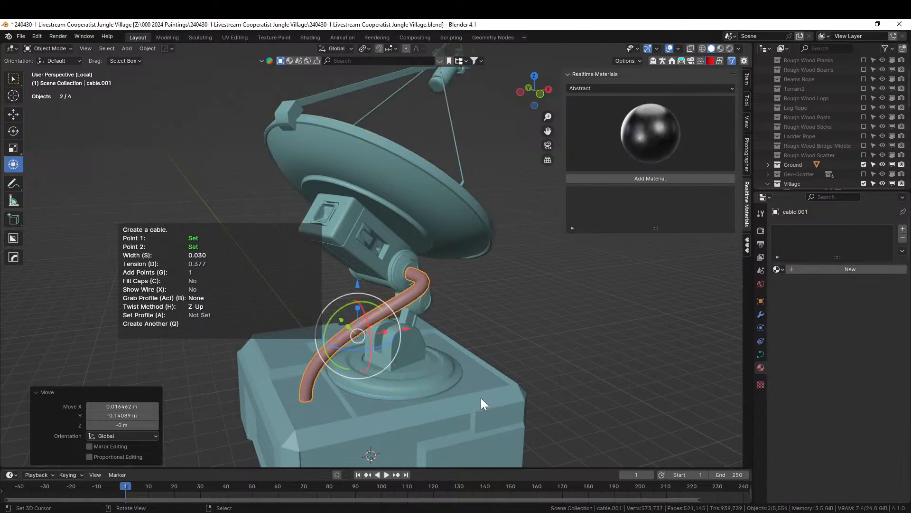
middle_drag(481, 398, 403, 362)
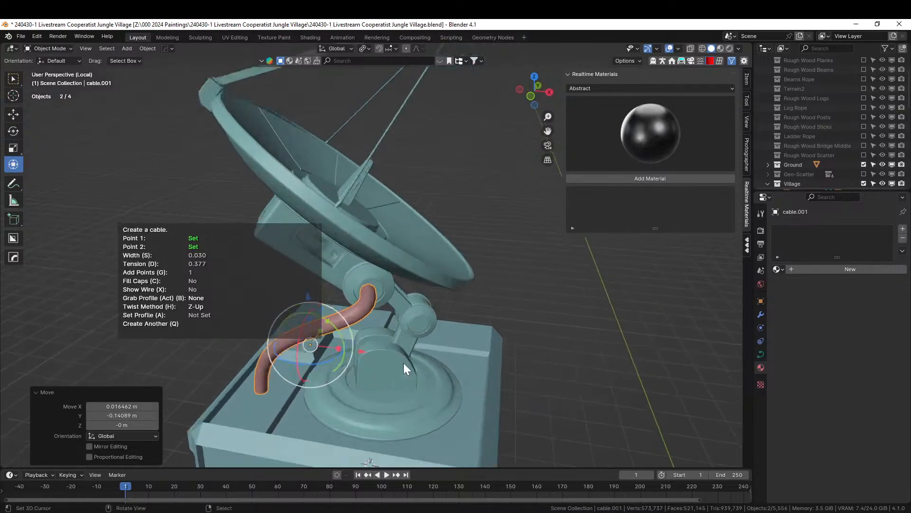
scroll(369, 312, up, 2)
key(Return)
- Move the cable's upper end point on the dish joint by about 0.007 m in X, 0.003 m in Y and 0.003 m in Z
key(Tab)
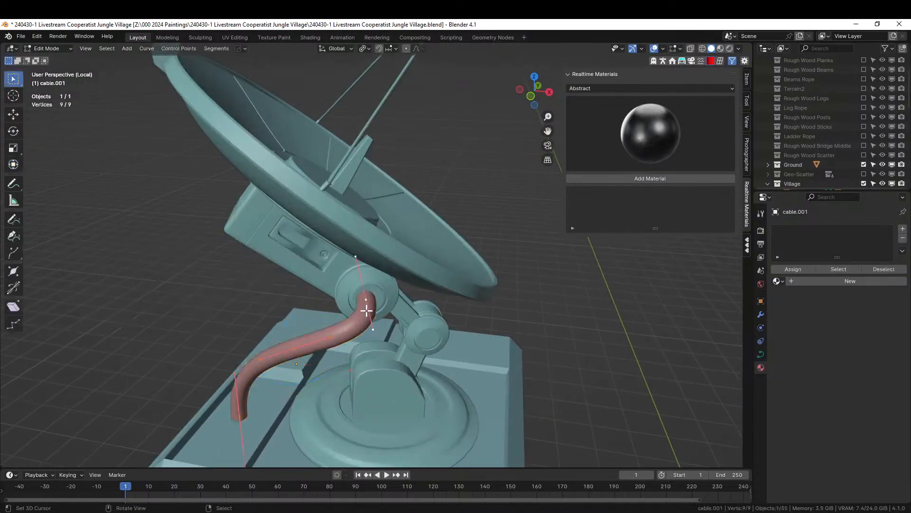
click(373, 302)
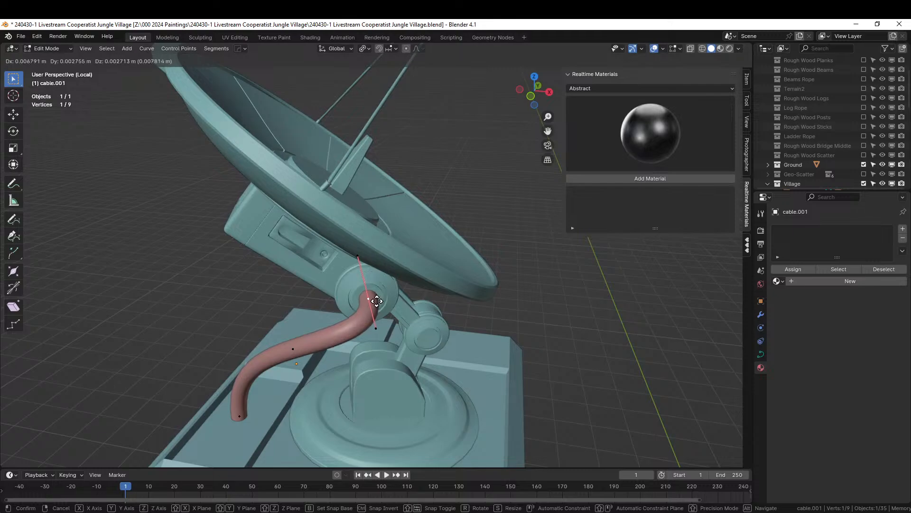
click(375, 300)
middle_drag(374, 300, 401, 296)
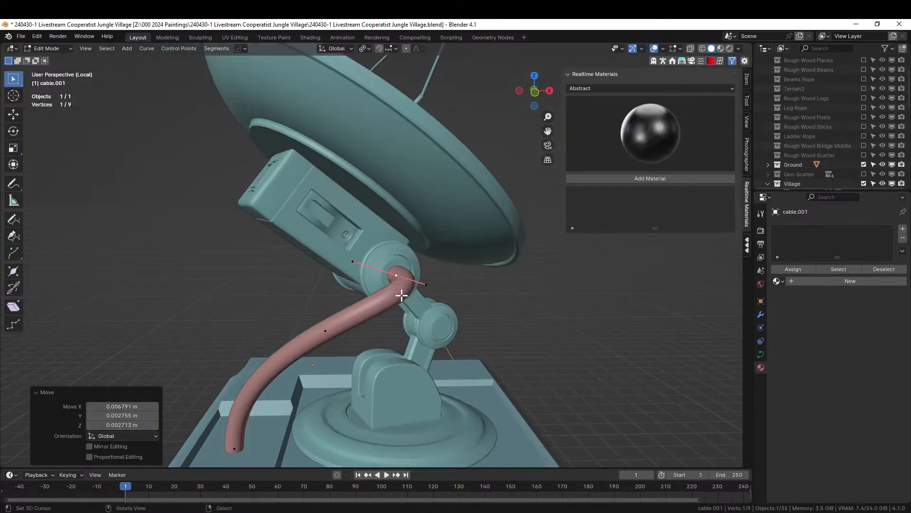
scroll(402, 295, down, 5)
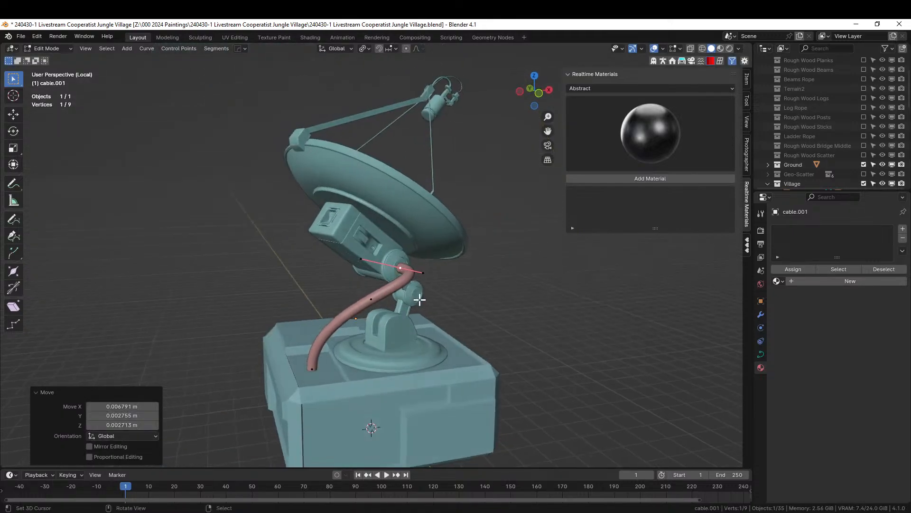
key(Tab)
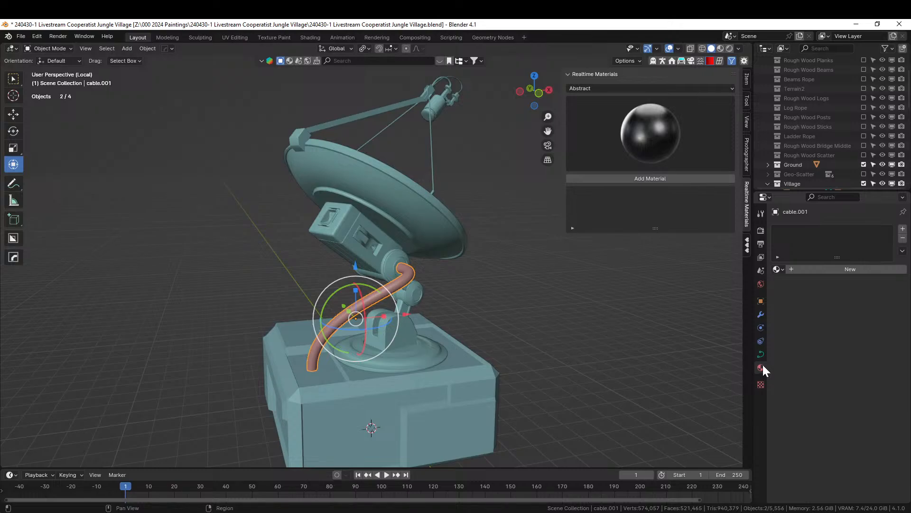
- Assign the existing Rubber material to the cable
click(778, 269)
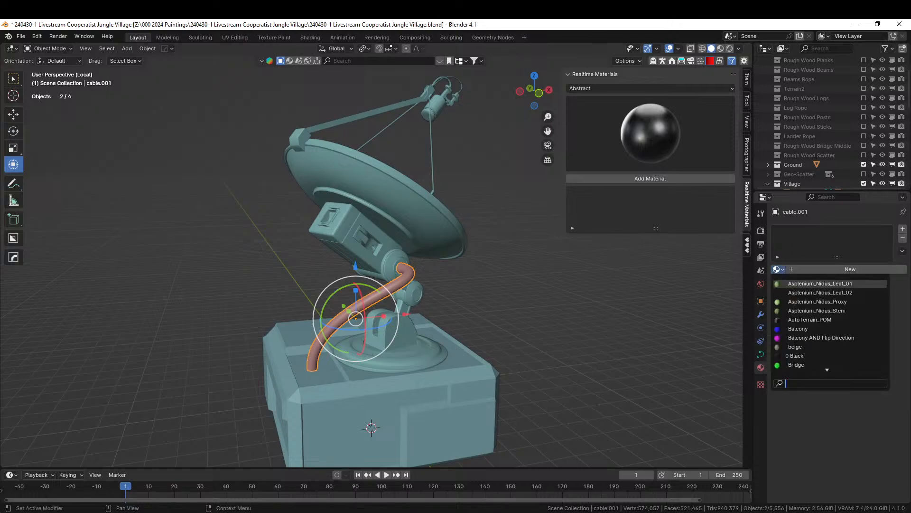
text(RUBB)
key(Return)
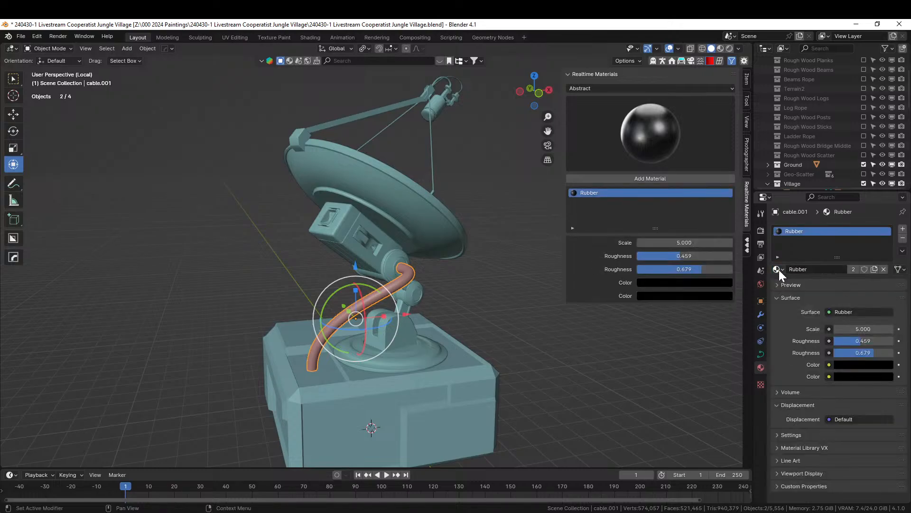
- Assign the Metal_sheeting_Plain_Grey material to the dish's box base and save the file
click(470, 385)
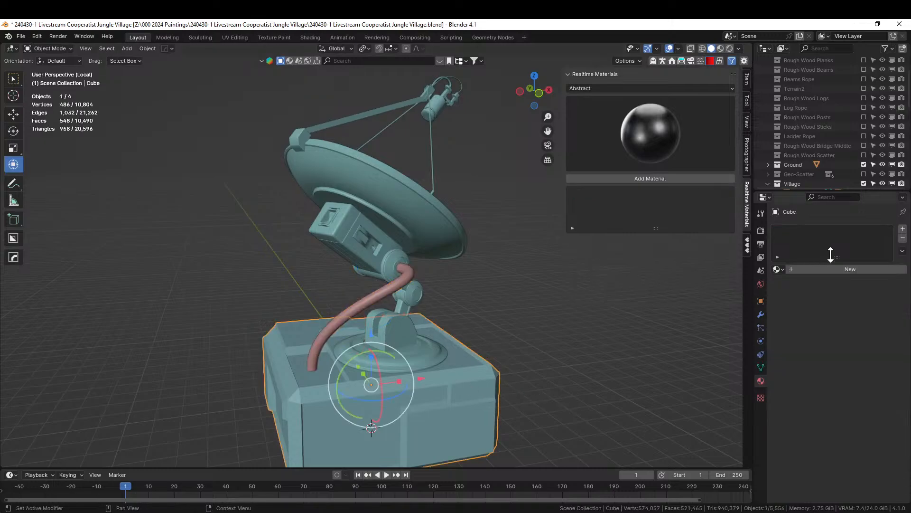
click(782, 269)
text(GREY)
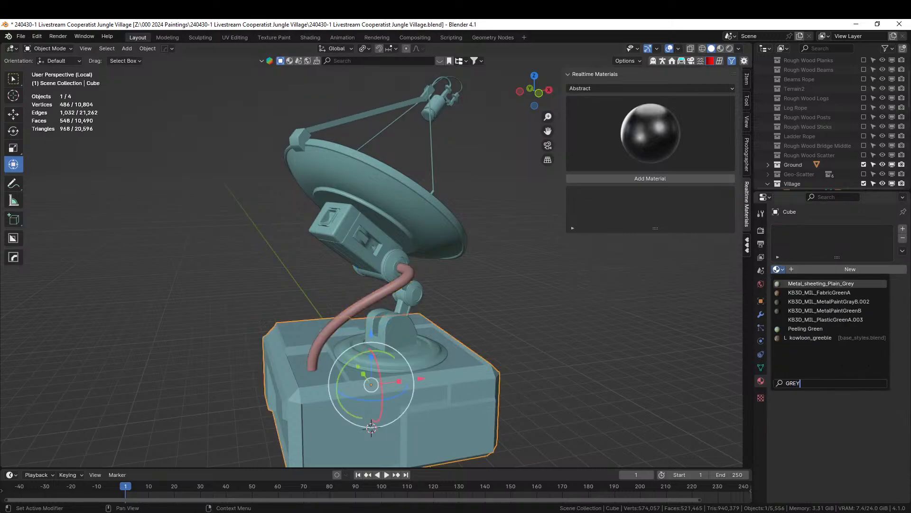
click(821, 283)
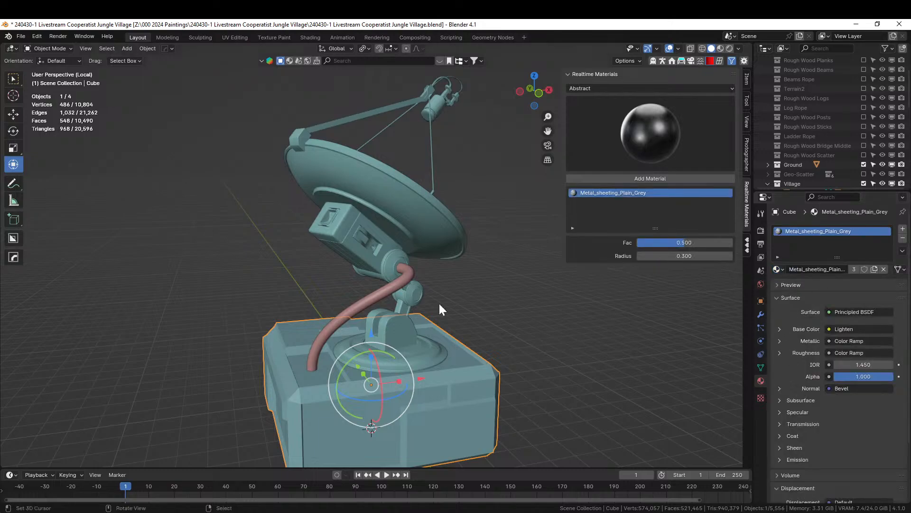
scroll(412, 312, down, 3)
key(ctrl+s)
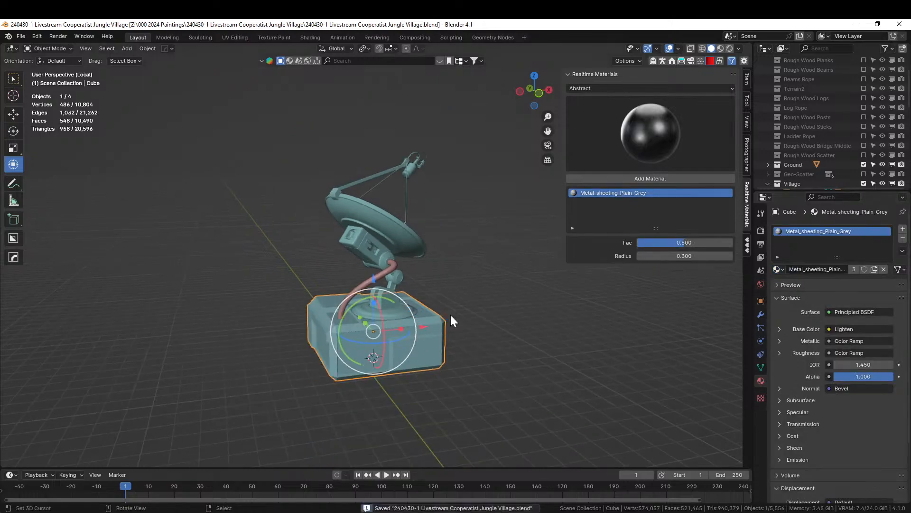
- Leave local view and place the KB3D_FTW_PropTableSet_B asset on the open wooden platform in front of the hut beside the round tower
key(KP_Divide)
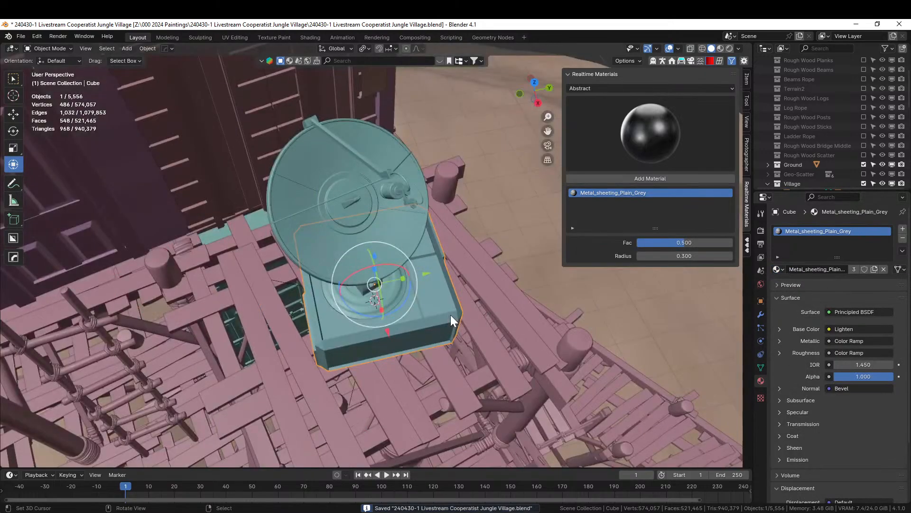
scroll(470, 289, down, 6)
middle_drag(428, 338, 607, 281)
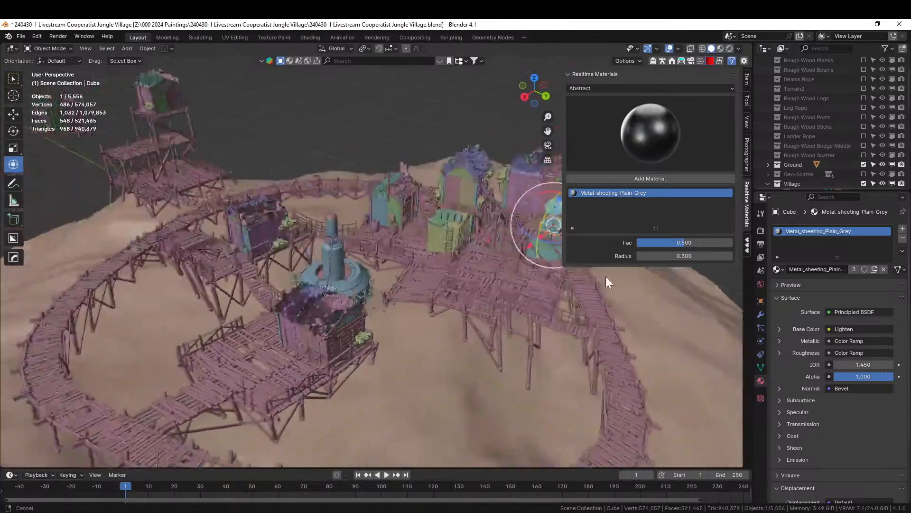
middle_drag(369, 317, 456, 317)
scroll(442, 298, up, 3)
shift+middle_drag(456, 317, 465, 254)
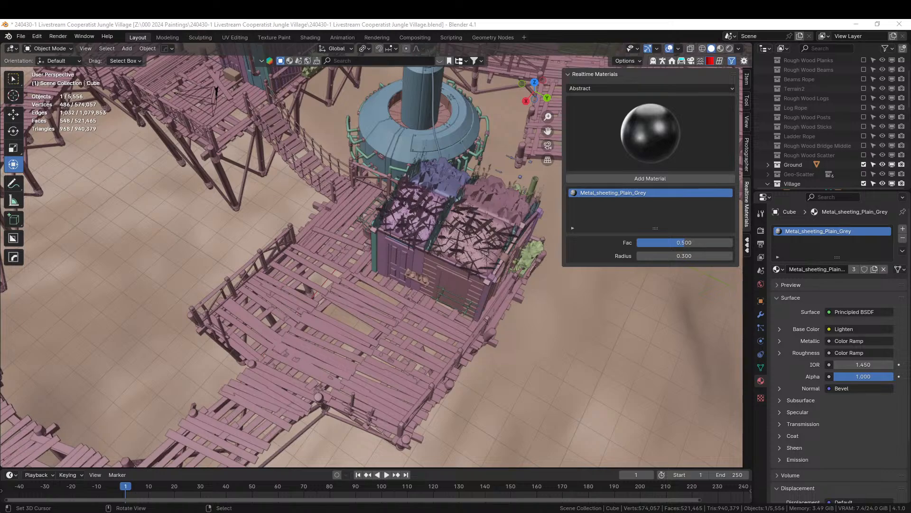
drag(470, 306, 383, 375)
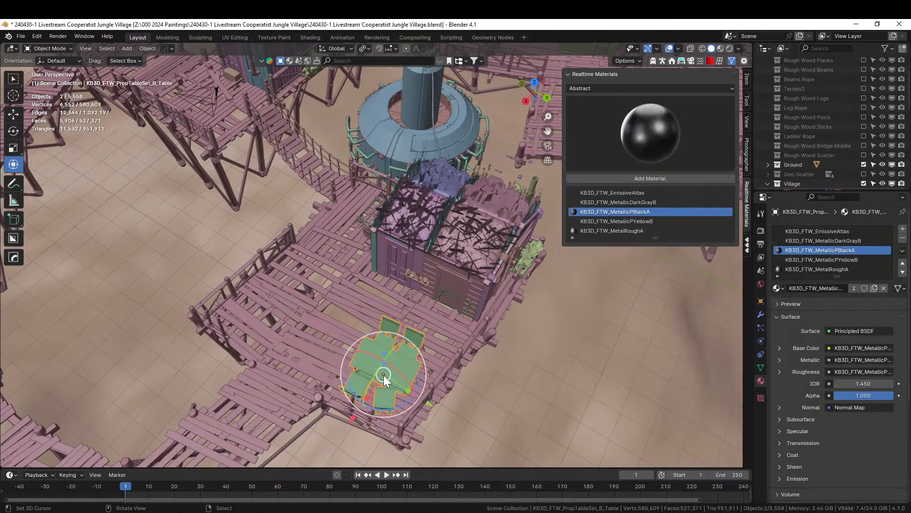
- Clear the table set's rotation and shift it in top view about -0.446 m in X and 0.083 m in Y
key(alt+r)
middle_drag(384, 375, 340, 383)
key(KP_7)
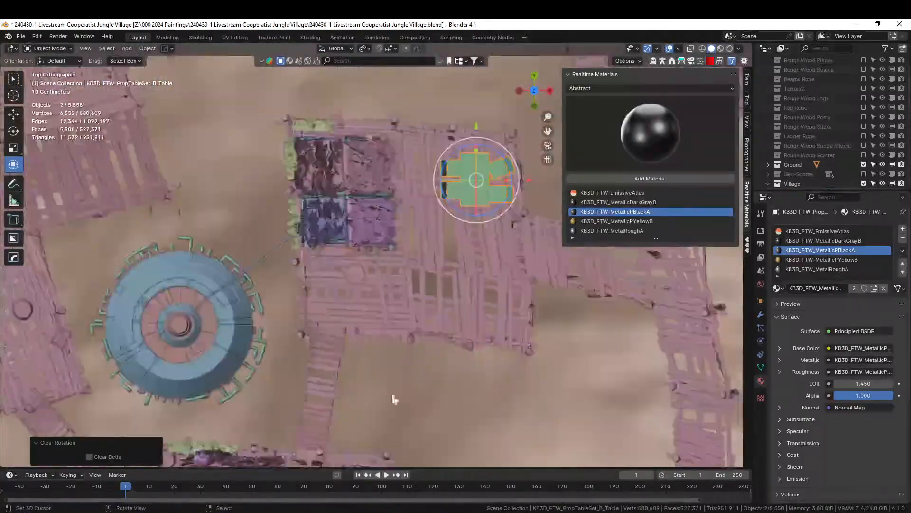
key(g)
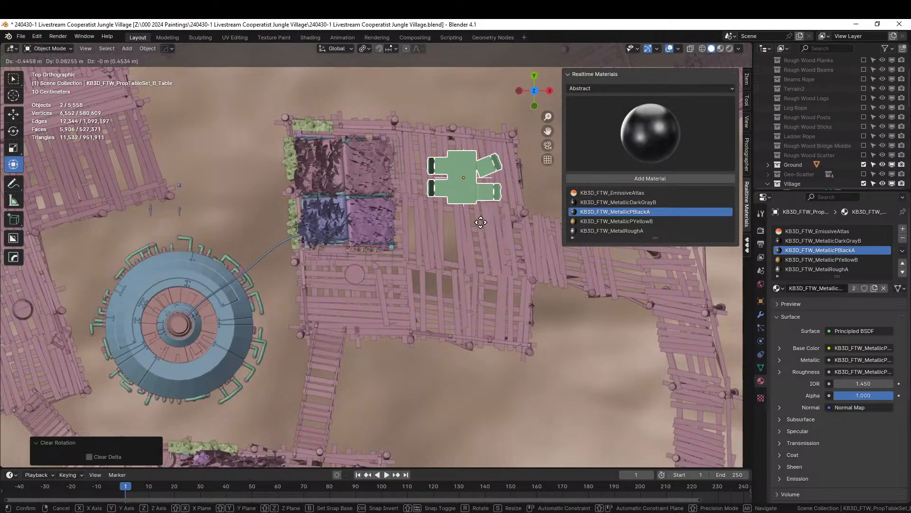
click(457, 244)
- Place the KB3D_FTW_PropPallet_A barrel pallet on the platform corner at the far end of the sagging rope bridge
middle_drag(457, 243, 162, 281)
scroll(491, 281, up, 3)
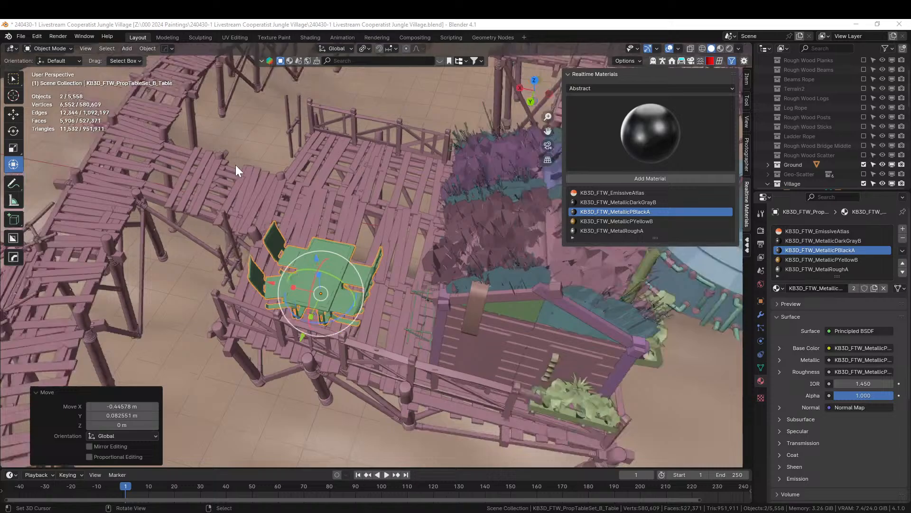
middle_drag(235, 164, 540, 256)
scroll(422, 274, up, 2)
middle_drag(421, 274, 248, 42)
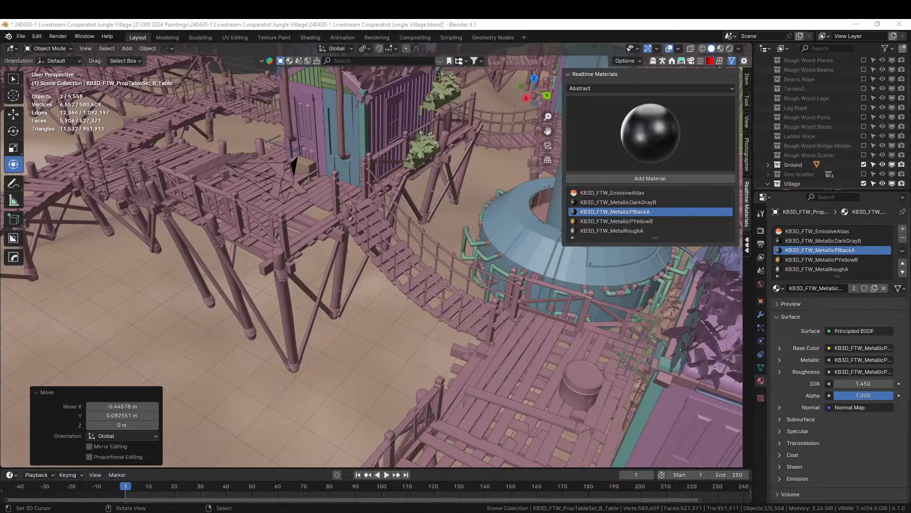
drag(374, 31, 295, 214)
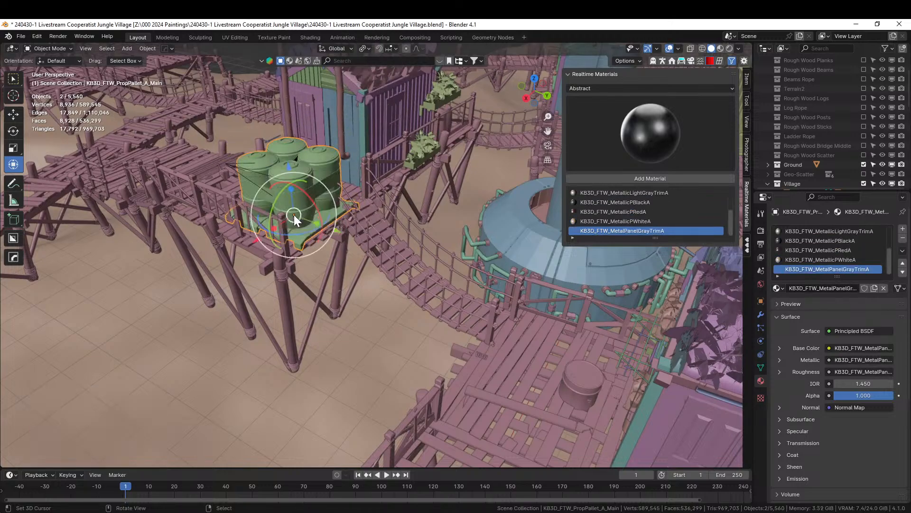
- Scale the barrel pallet to 0.665, shift it about 0.367 m in X and 0.115 m in Y, and save the file
key(KP_7)
key(s)
click(432, 377)
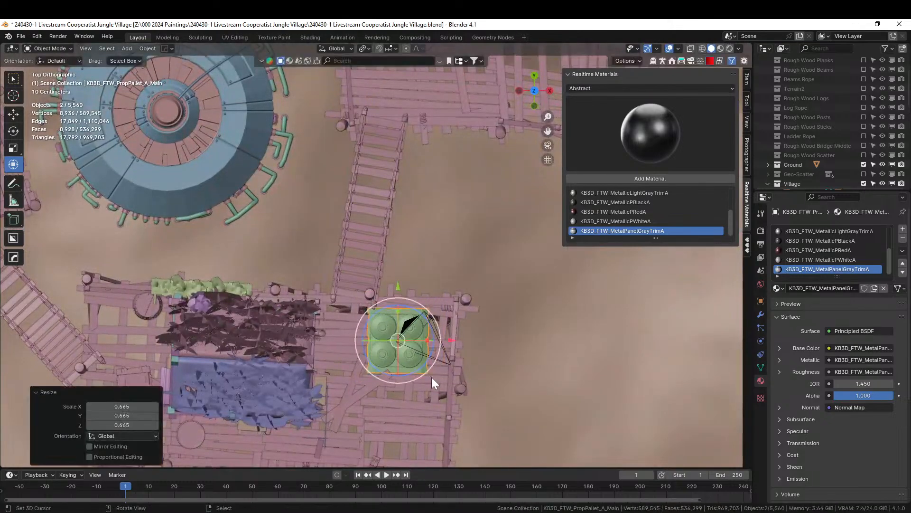
key(g)
click(449, 377)
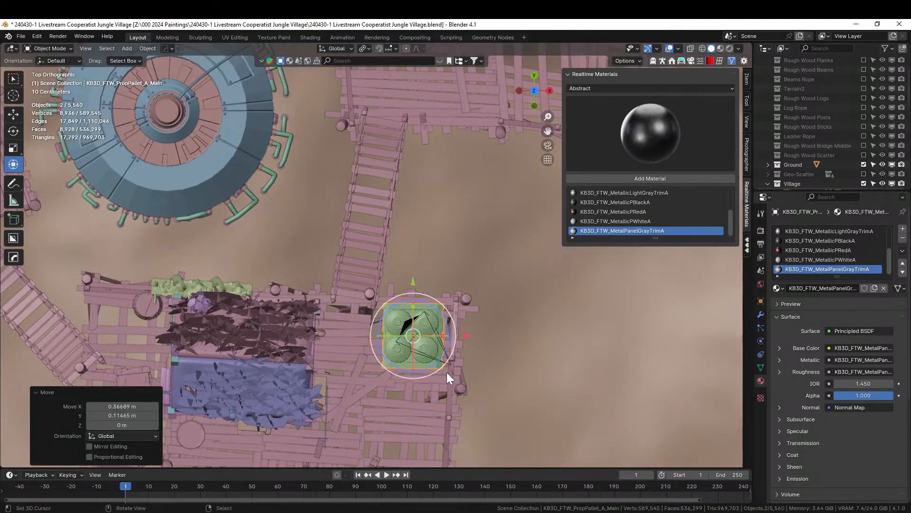
key(KP_Decimal)
middle_drag(482, 336, 399, 377)
key(ctrl+s)
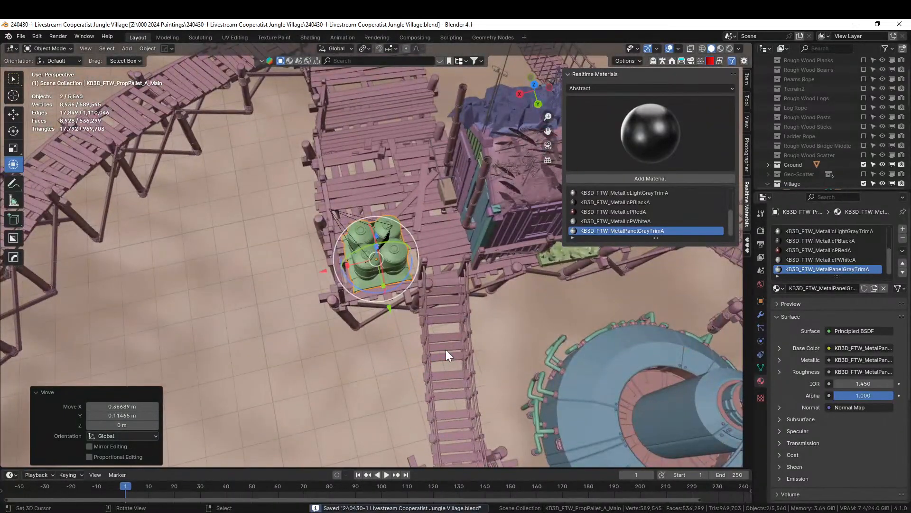
- Open the Example platform mesh beneath the tall stilted hut for editing in edge select mode
scroll(446, 350, down, 5)
middle_drag(462, 348, 632, 71)
middle_drag(380, 349, 488, 349)
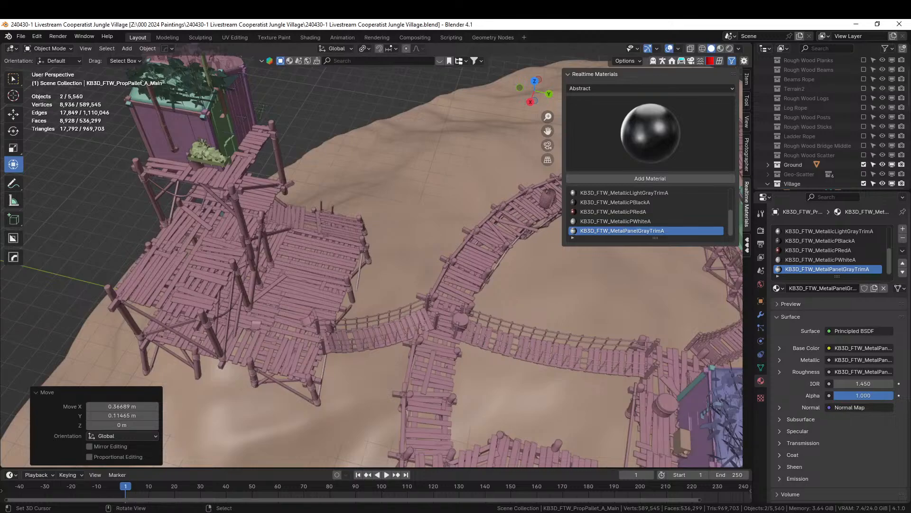
middle_drag(434, 82, 314, 90)
scroll(345, 97, up, 2)
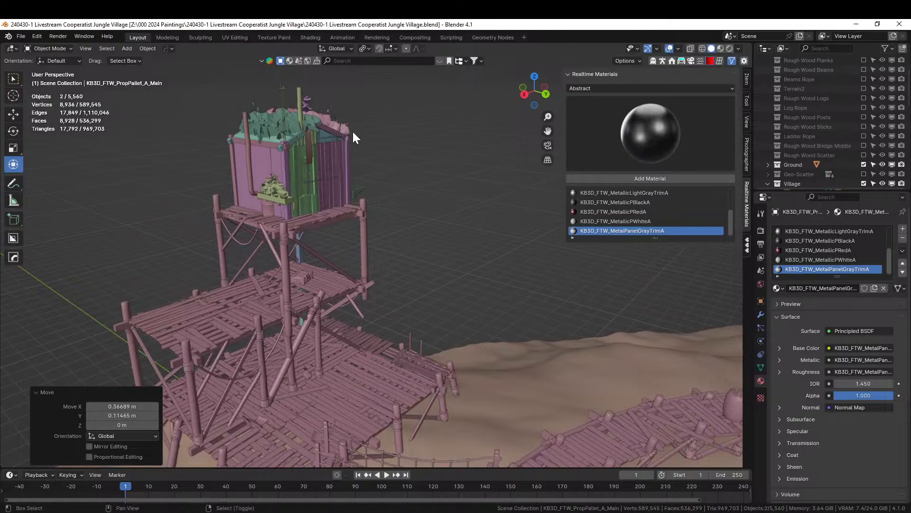
shift+middle_drag(352, 132, 322, 150)
scroll(302, 172, up, 2)
scroll(302, 179, down, 2)
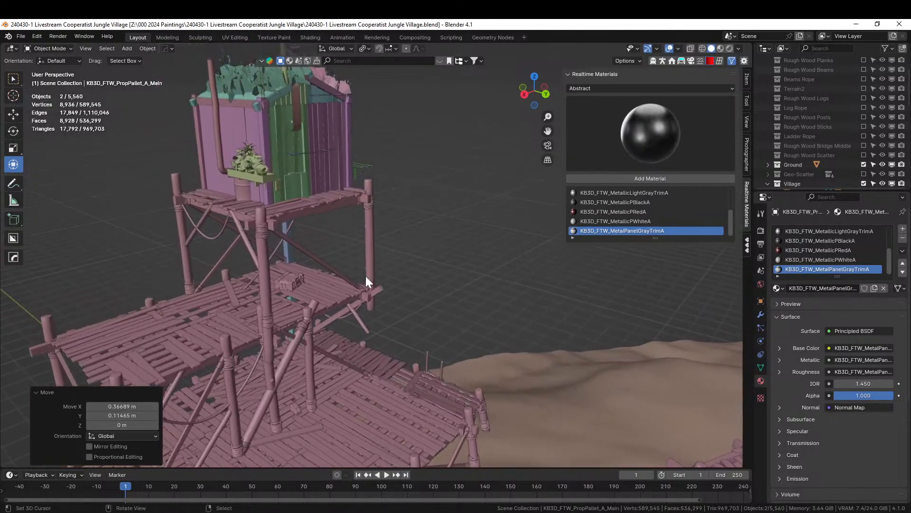
click(328, 203)
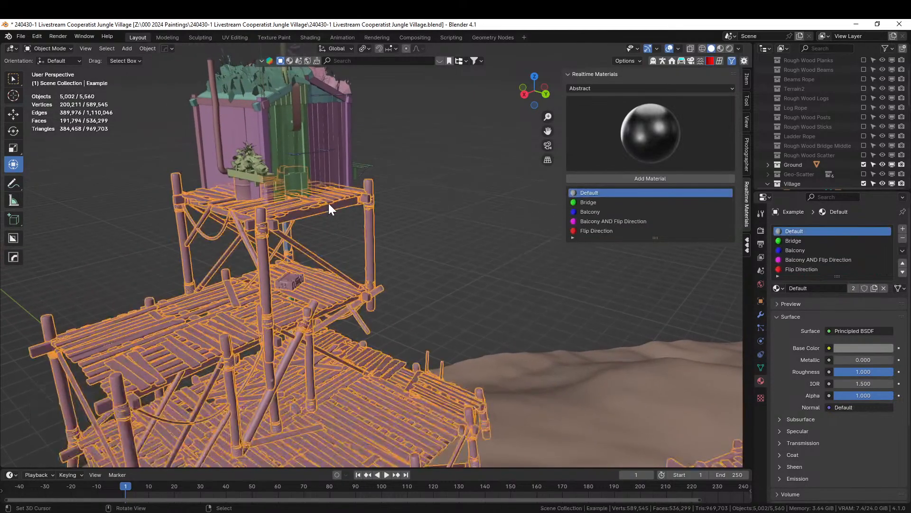
key(Tab)
key(2)
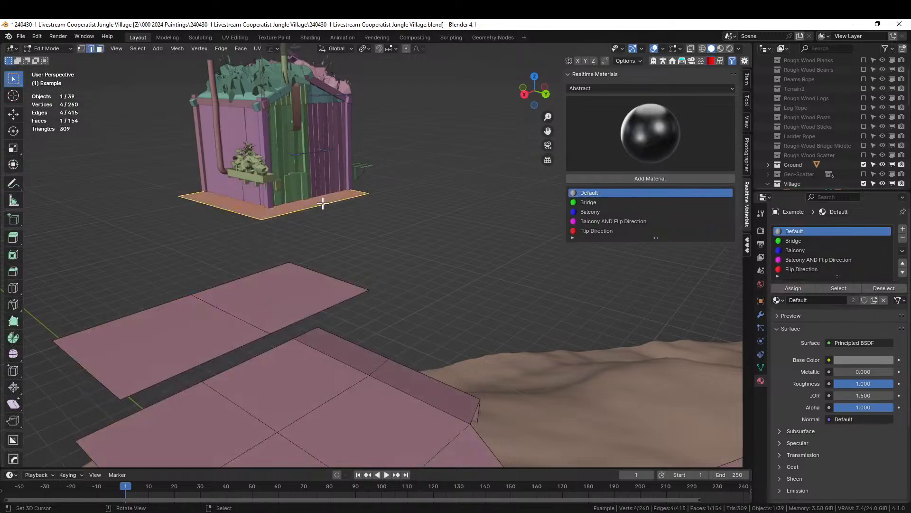
- Select the outer edge of the tall hut's floor face and extrude it about 6.416 m straight down along Z
middle_drag(323, 203, 344, 189)
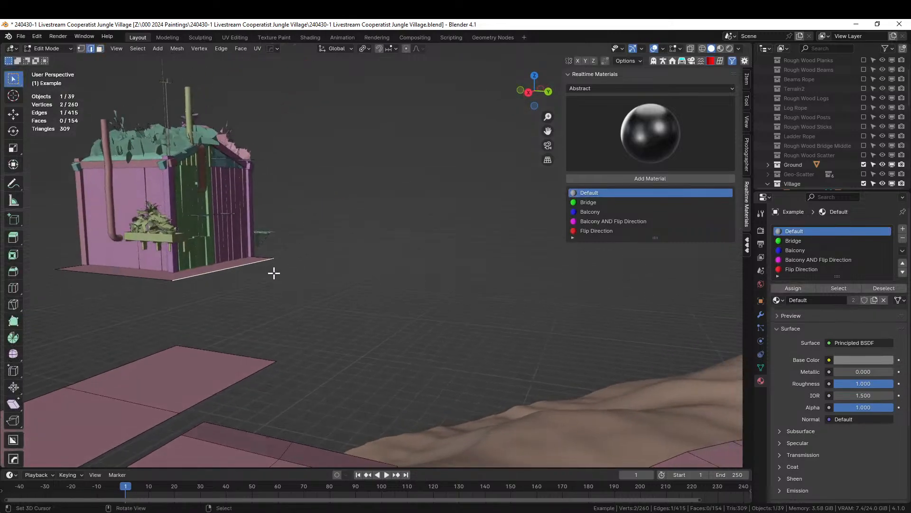
key(e)
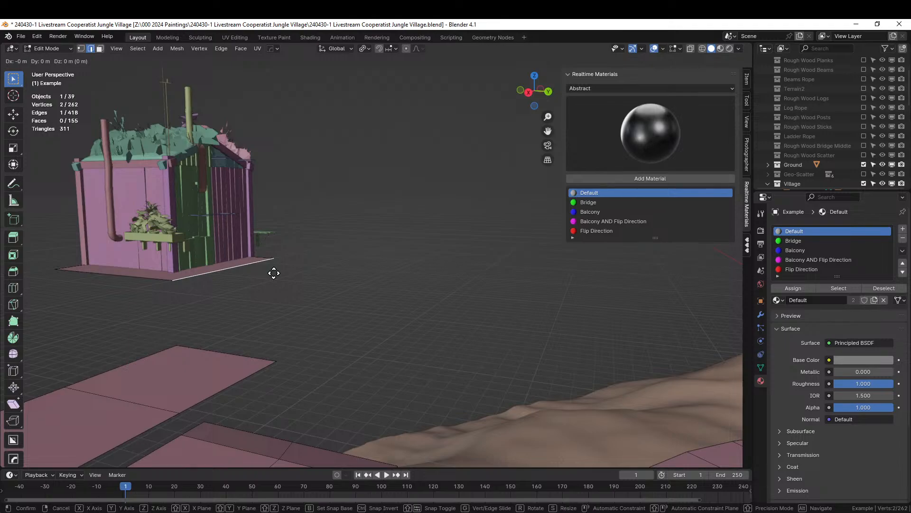
key(g)
right_click(288, 337)
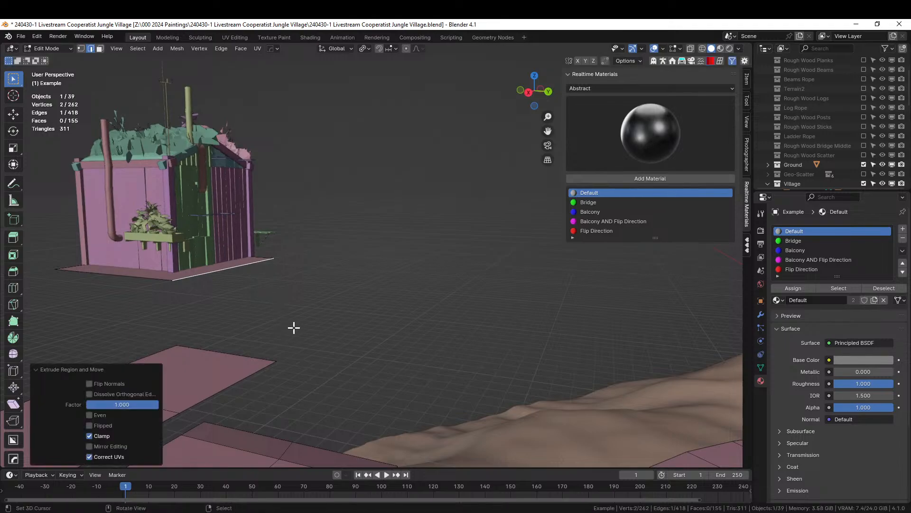
key(g)
key(z)
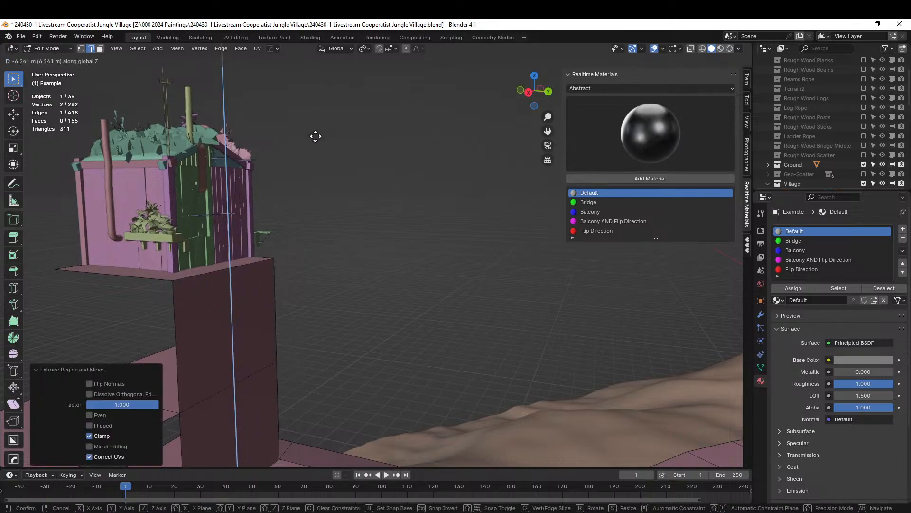
click(324, 142)
- Nudge the extruded face's lower edge slightly outward along Y and return to object mode
middle_drag(308, 295, 315, 346)
click(14, 164)
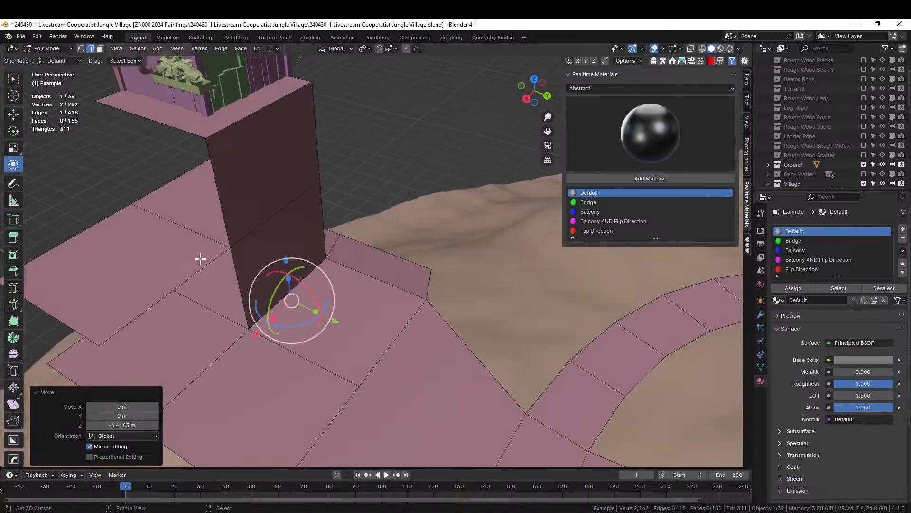
drag(336, 320, 340, 322)
key(Tab)
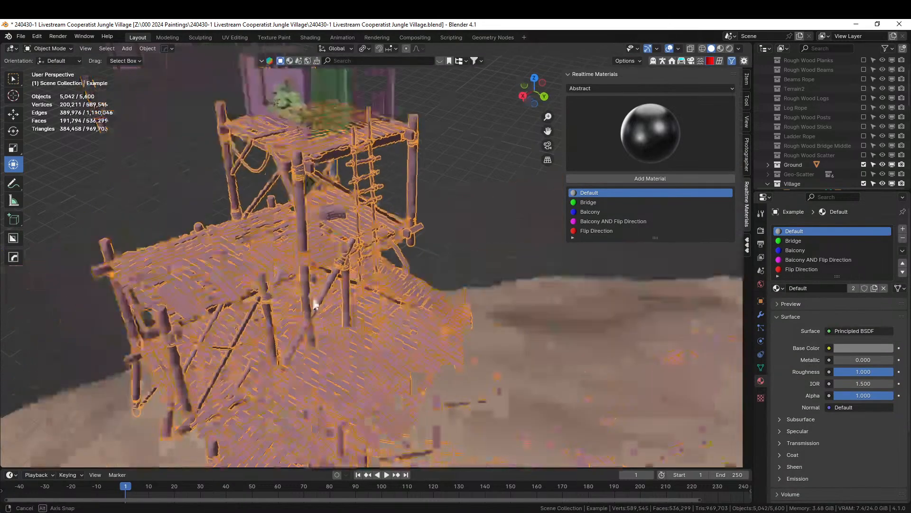
- Place the Tarp Covered Greeble asset on the lower platform beside the tall stilted hut
middle_drag(315, 304, 700, 103)
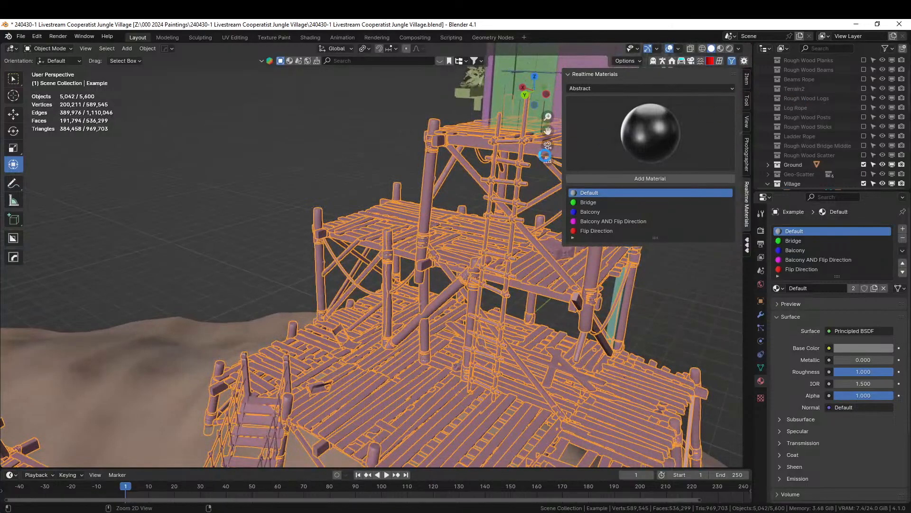
scroll(462, 178, down, 5)
middle_drag(462, 182, 360, 206)
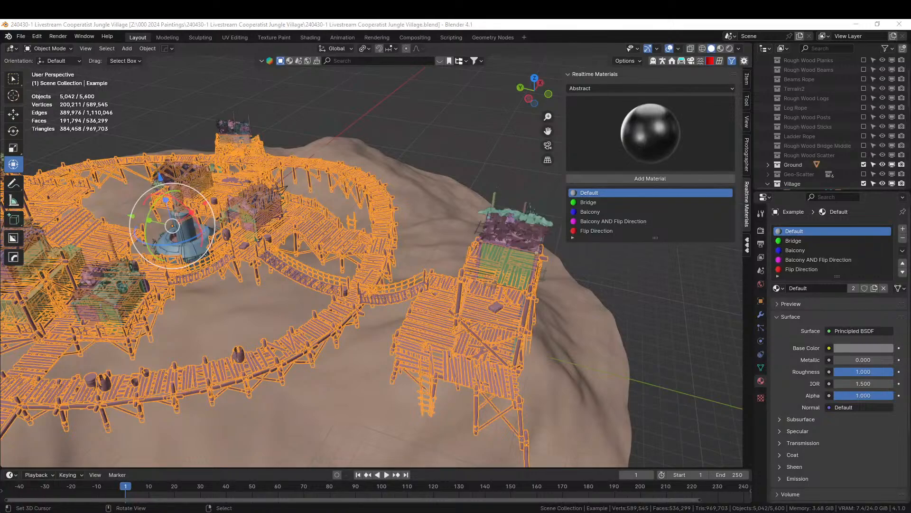
click(402, 151)
drag(542, 49, 430, 336)
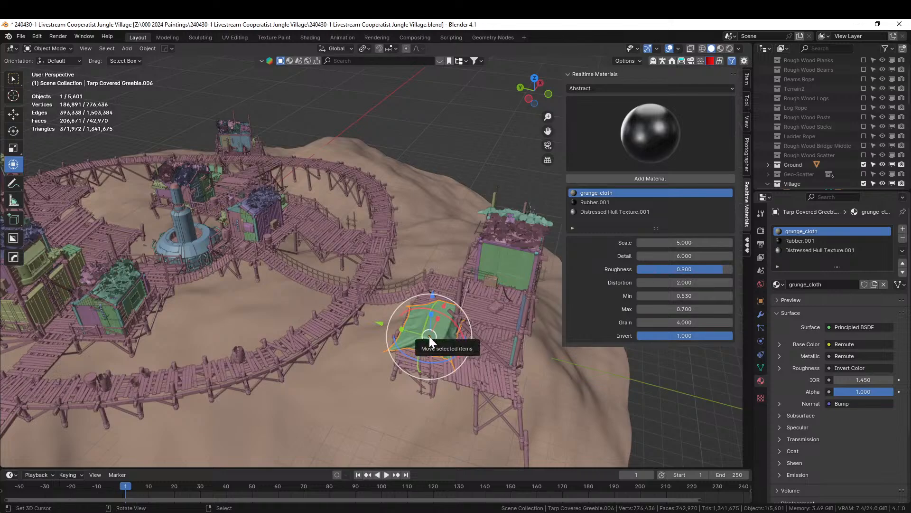
- Clear the tarp asset's rotation and shift it in top view about 1.652 m in X and -0.621 m in Y
key(alt+r)
key(KP_7)
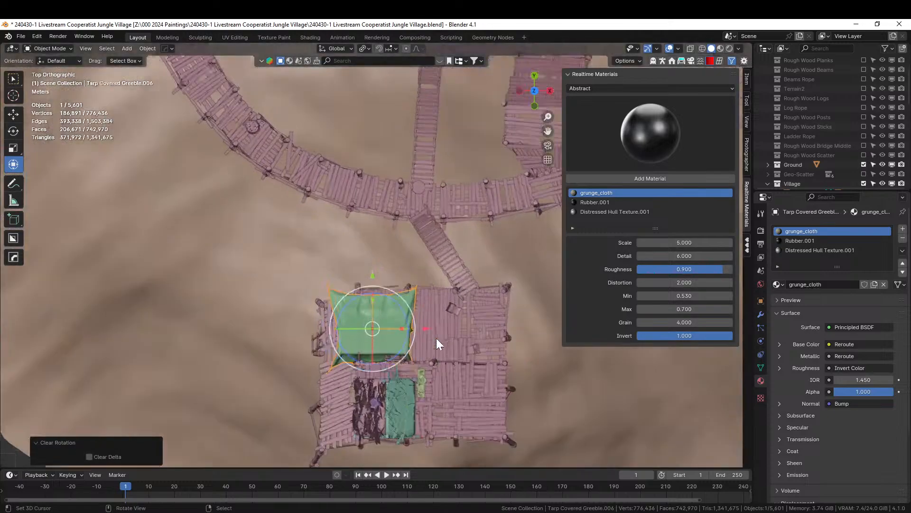
scroll(437, 344, up, 5)
key(g)
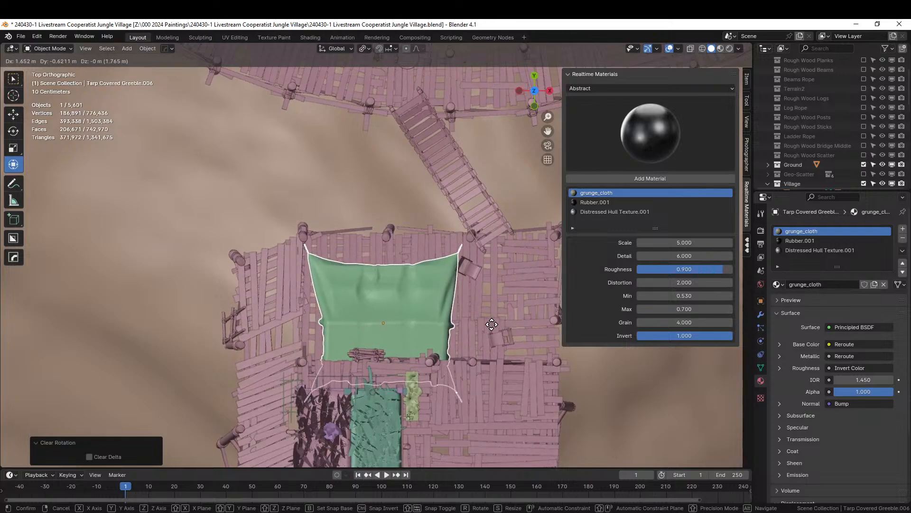
click(492, 325)
- Scale the tarp asset to 0.620 and move it in top view to the lower deck beneath the raised platforms
middle_drag(492, 324, 378, 265)
key(s)
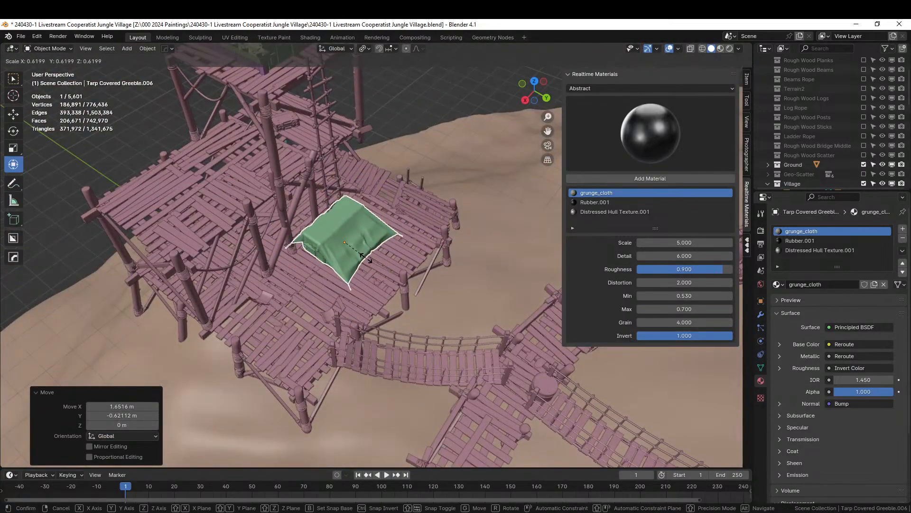
click(366, 258)
key(KP_7)
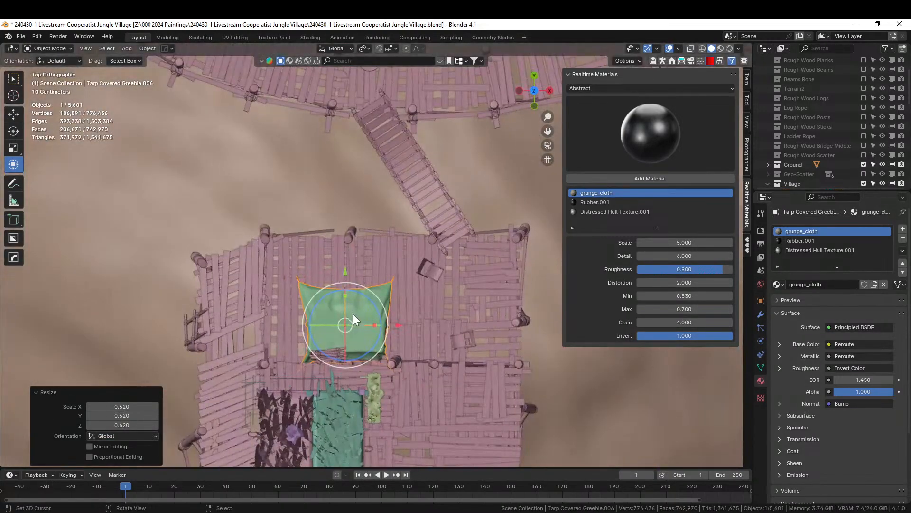
key(g)
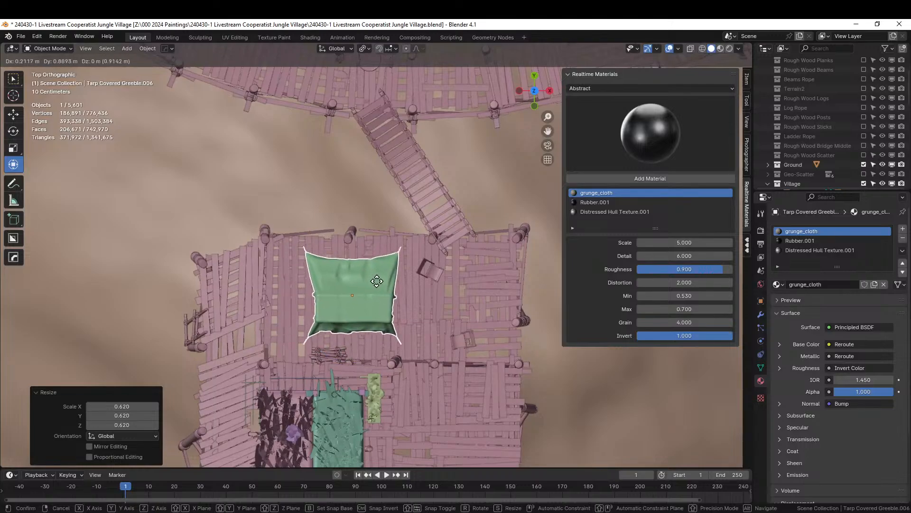
click(462, 399)
- Make a linked duplicate of the tarp asset and move it about -3.555 m along X
middle_drag(463, 399, 403, 322)
key(alt+d)
key(Escape)
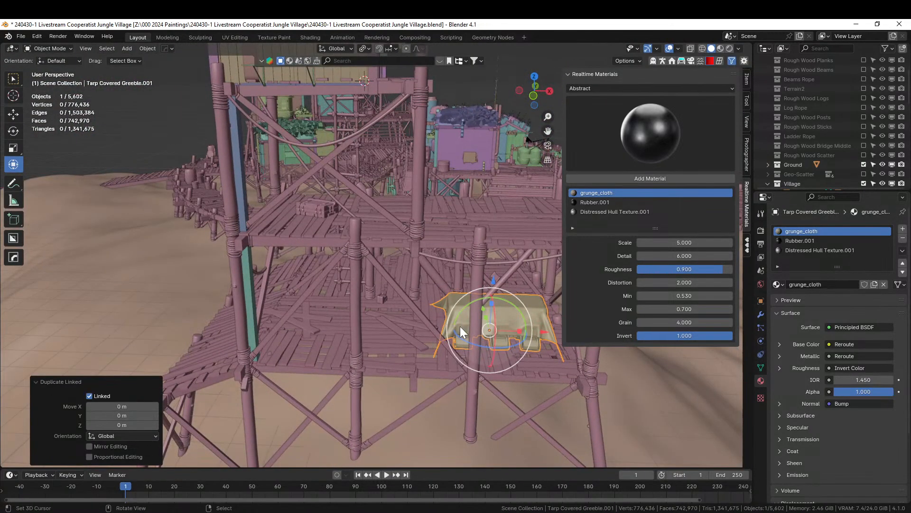
key(g)
key(x)
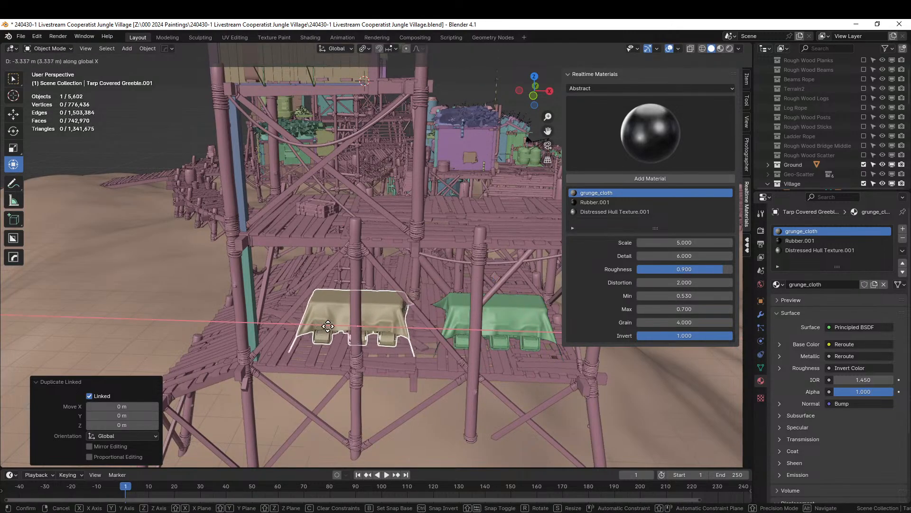
click(320, 328)
- Place the Cylinder Air Vent asset on the raised middle deck beside the tall hut and scale it to 0.603
middle_drag(321, 329, 116, 317)
middle_drag(116, 317, 126, 342)
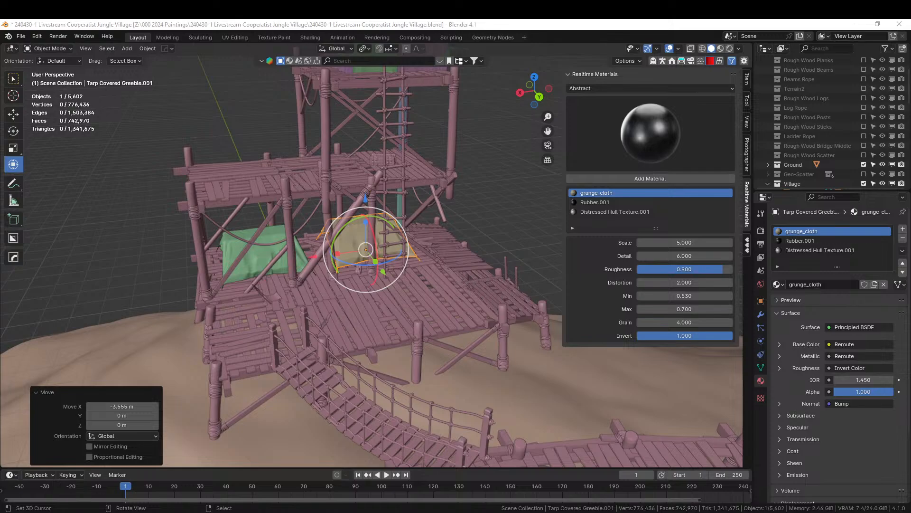
drag(910, 119, 238, 176)
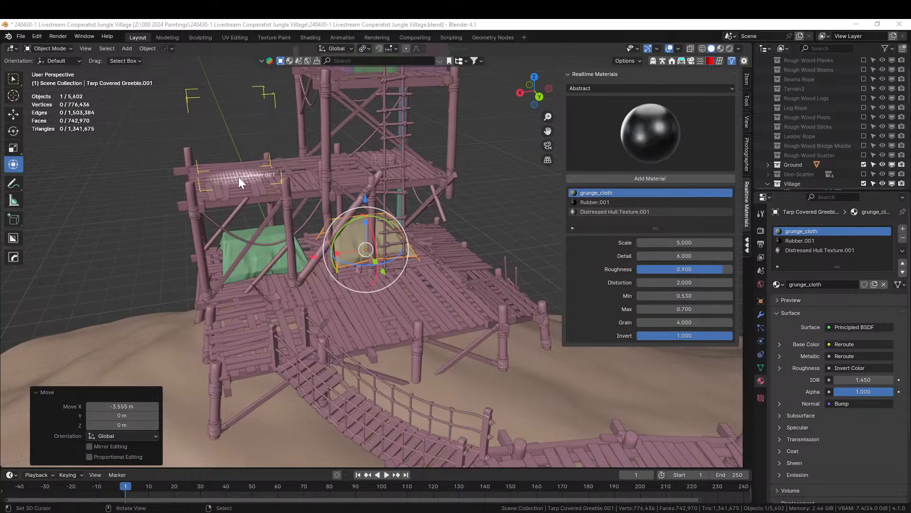
drag(238, 177, 238, 176)
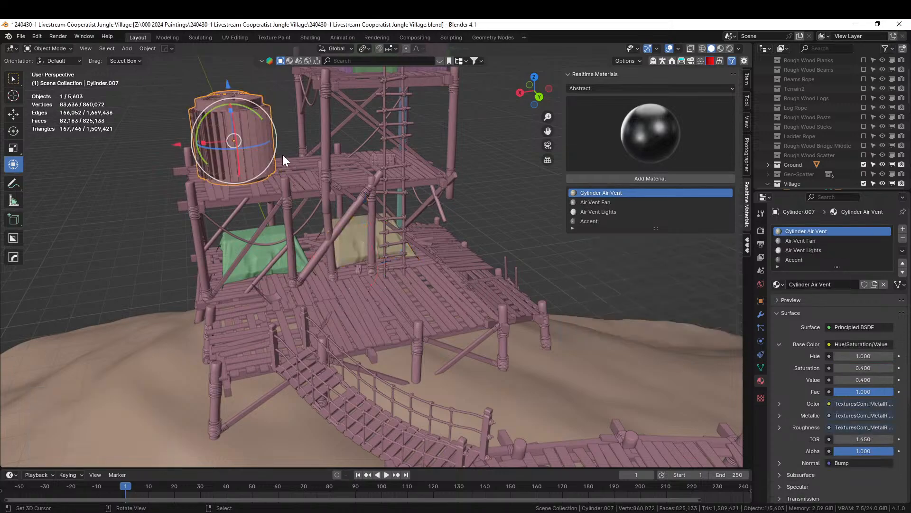
middle_drag(285, 160, 345, 200)
key(s)
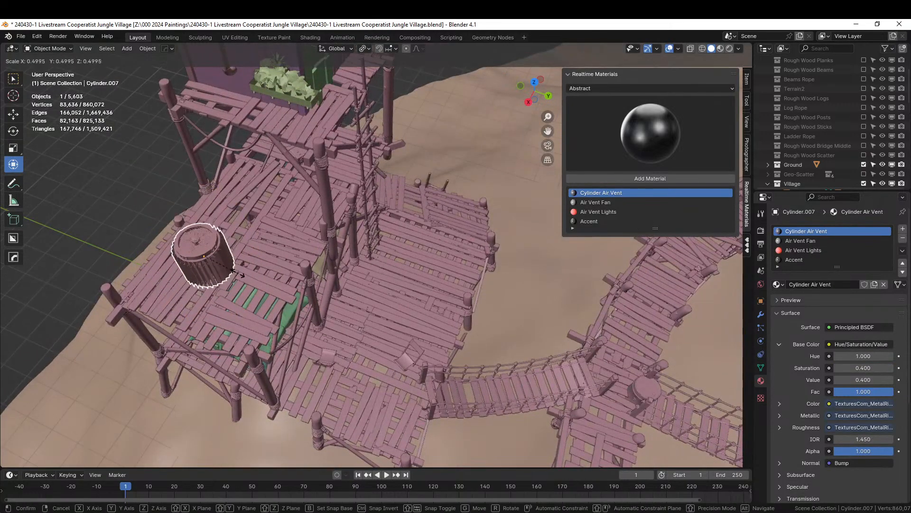
click(246, 274)
- Lower the cylinder air vent about 0.461 m along Z onto the deck planks
middle_drag(246, 274, 221, 199)
key(KP_Decimal)
scroll(222, 199, down, 3)
middle_drag(284, 232, 347, 238)
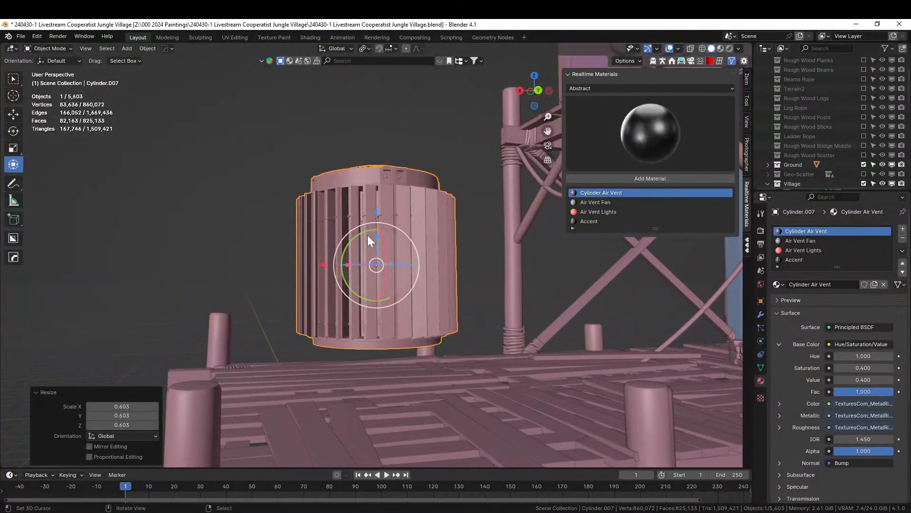
key(g)
key(z)
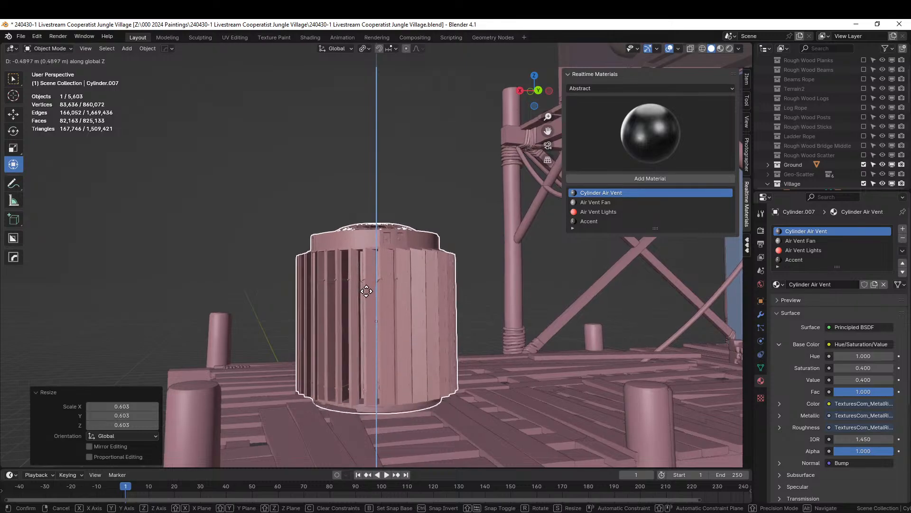
click(369, 294)
- Place the Engine asset on the railed walkway in front of the blue plant-roofed hut and scale it to 0.696
scroll(372, 290, down, 4)
scroll(372, 300, down, 2)
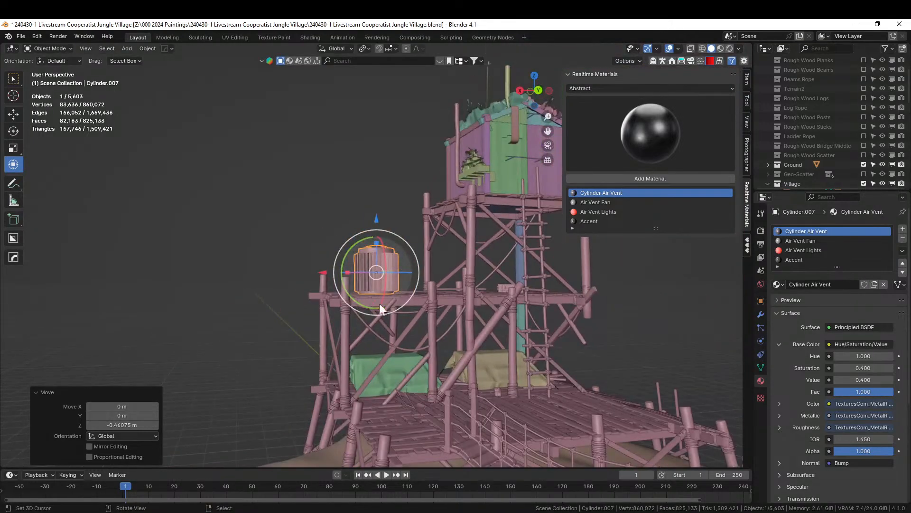
middle_drag(379, 309, 137, 90)
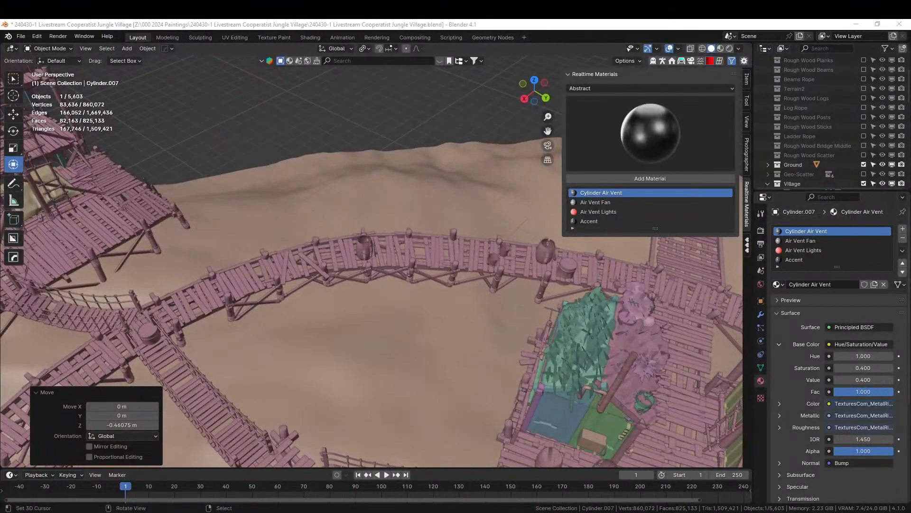
middle_drag(352, 166, 310, 256)
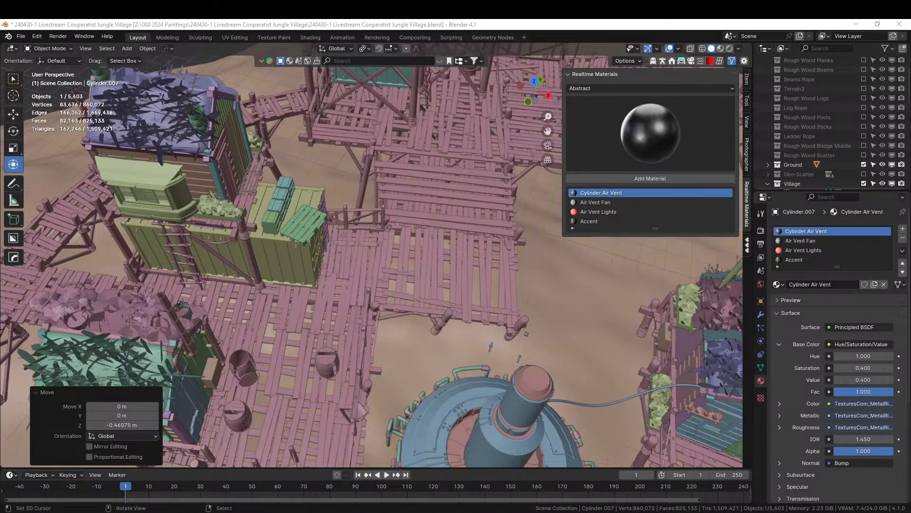
middle_drag(571, 285, 568, 323)
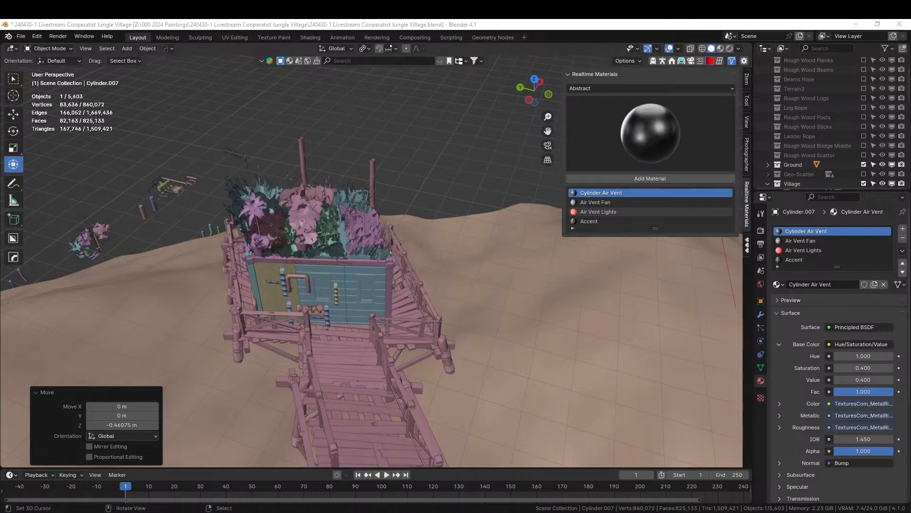
drag(520, 361, 349, 346)
key(KP_Decimal)
middle_drag(349, 346, 389, 369)
key(s)
click(440, 341)
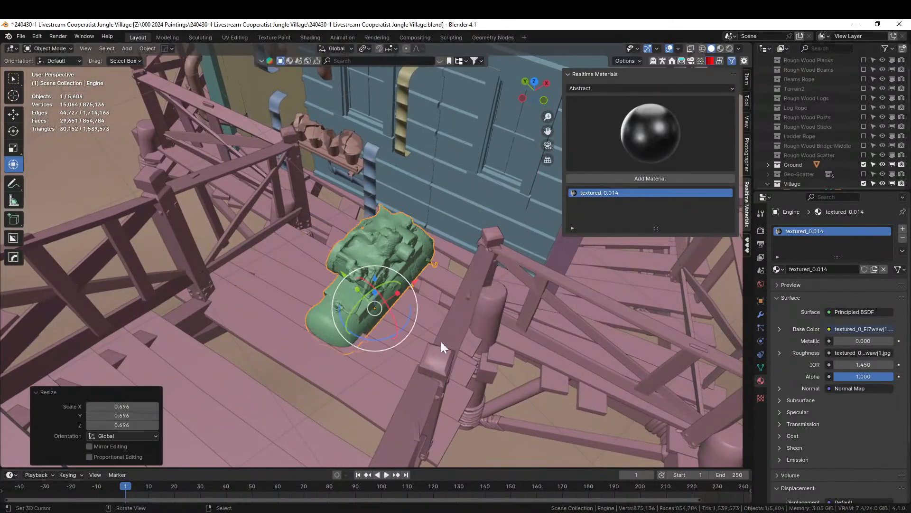
- Rotate the engine 81.4° in top view and shift it about 1.057 m in X and 0.027 m in Y against the hut
key(KP_7)
key(r)
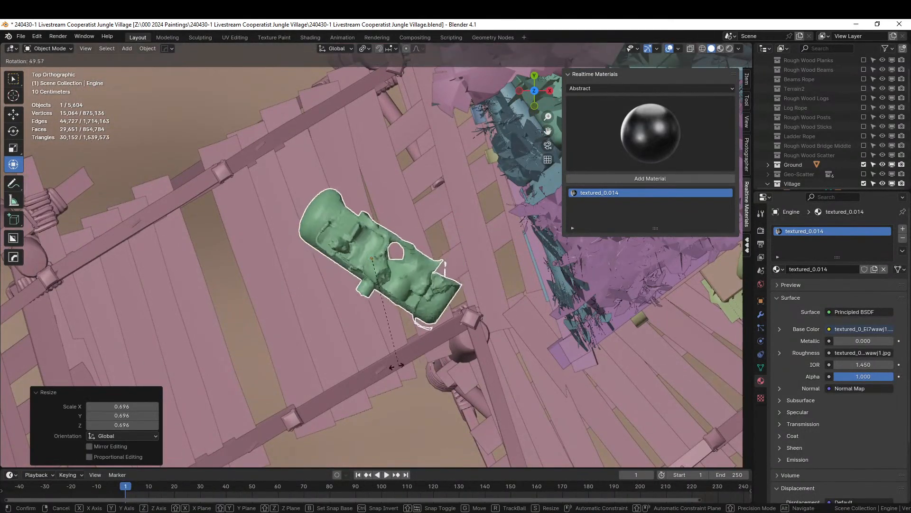
click(333, 374)
key(g)
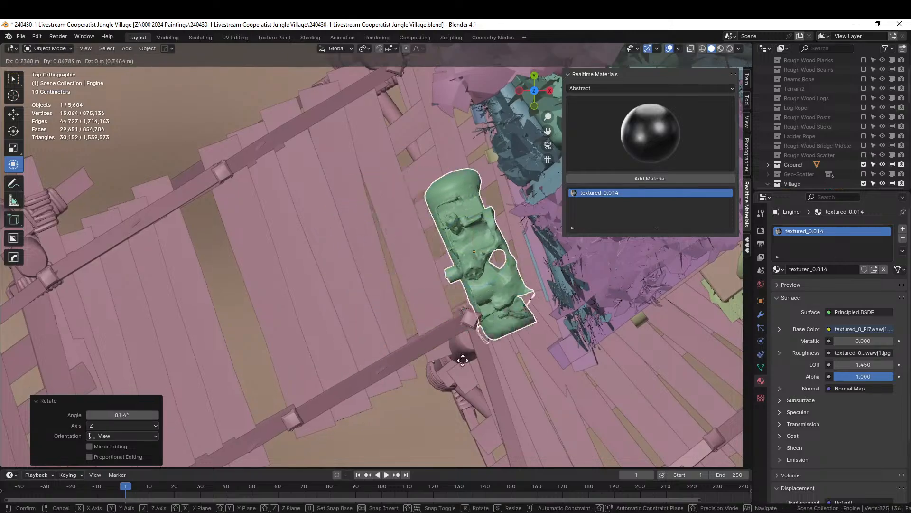
click(496, 362)
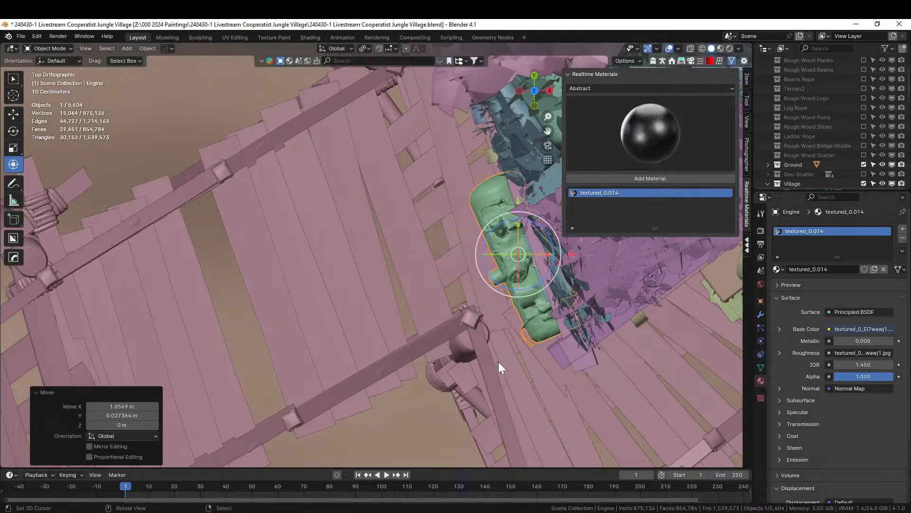
- Lower the engine about 0.305 m along Z onto the walkway, and shift it about -0.092 m in X and 0.265 m in Y
middle_drag(496, 362, 273, 295)
key(g)
key(z)
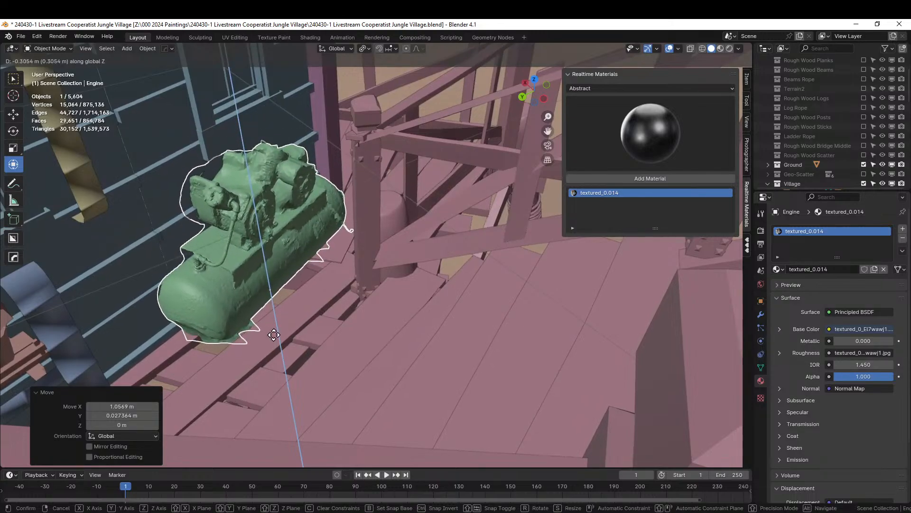
click(272, 334)
middle_drag(273, 335, 462, 262)
key(KP_Decimal)
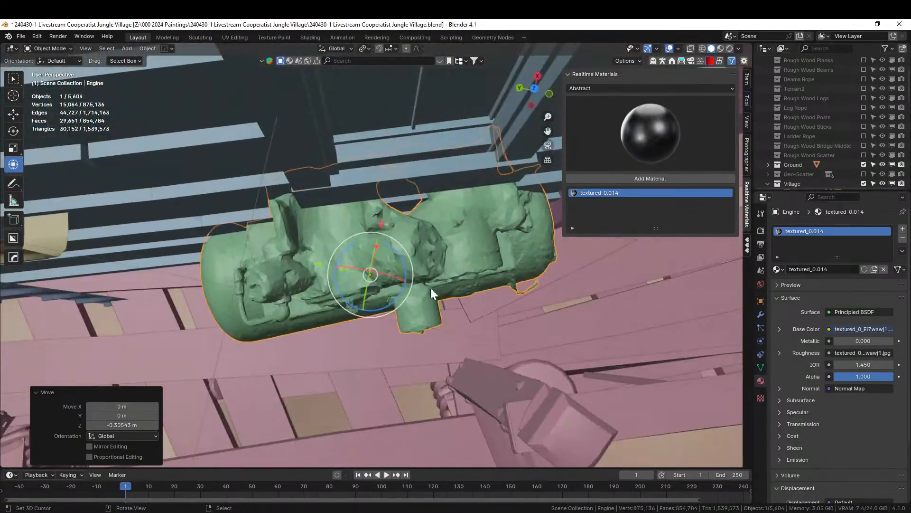
key(r)
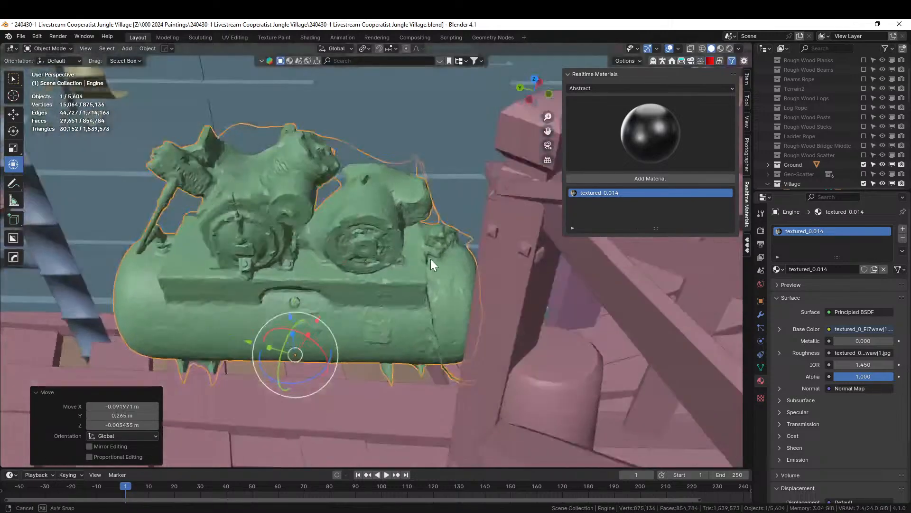
middle_drag(431, 263, 527, 152)
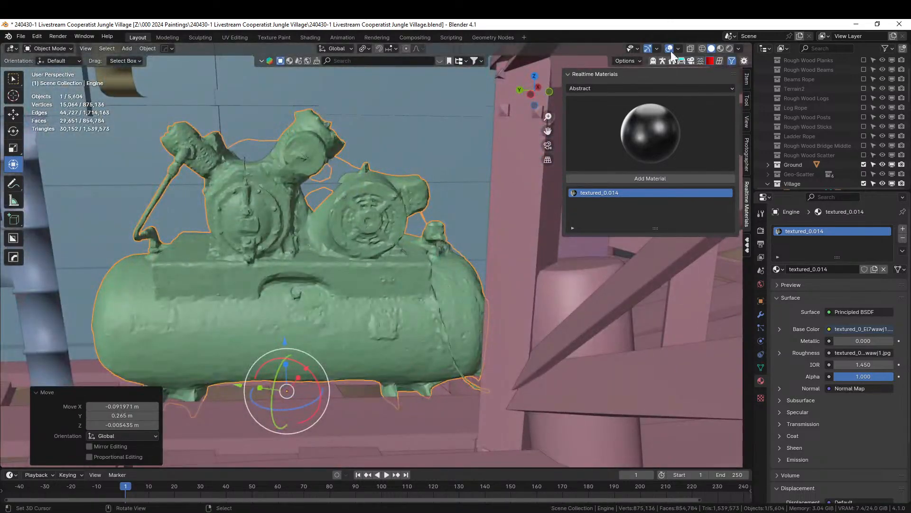
- Switch the viewport to rendered shading and check the engine in front of the plant-roofed hut
click(728, 49)
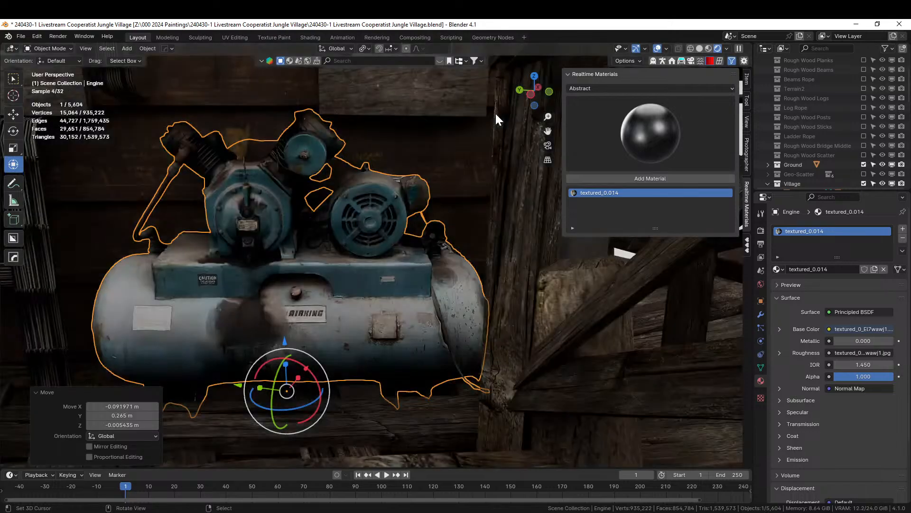
middle_drag(495, 112, 417, 195)
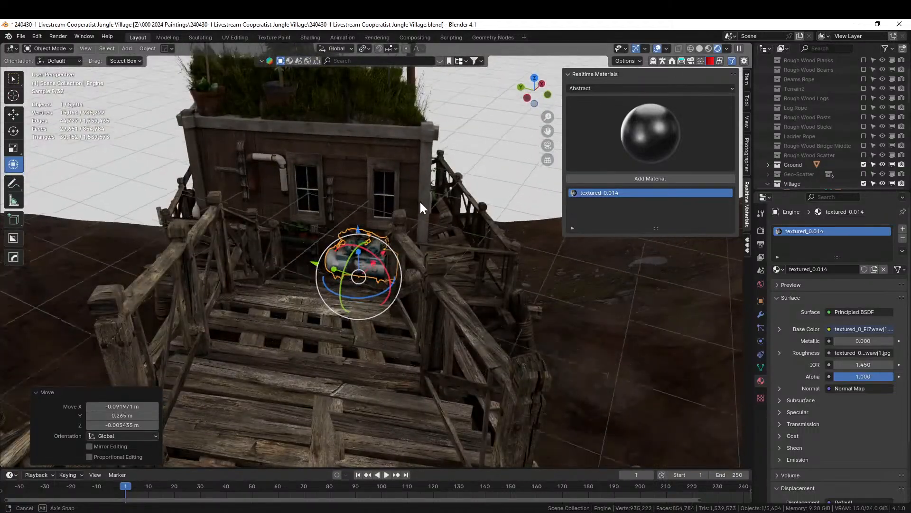
scroll(423, 203, down, 6)
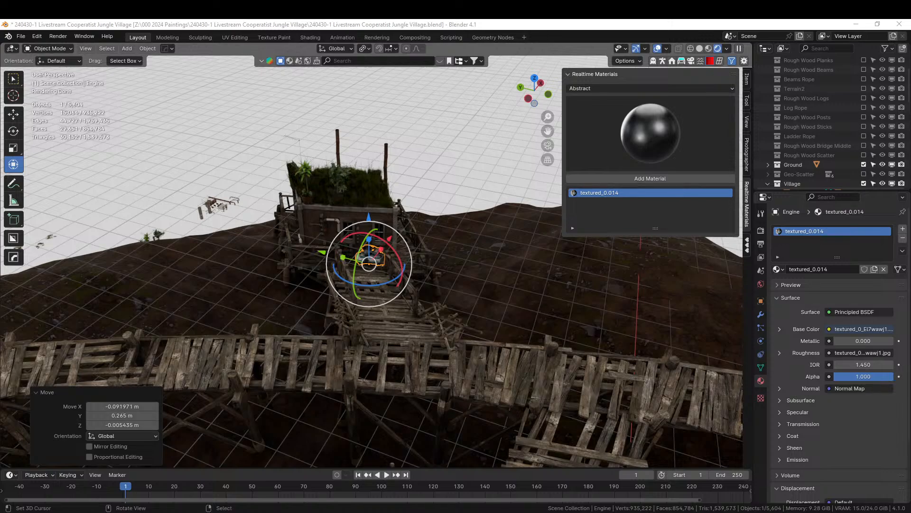
- Place the Tractor Wheel asset on the lower wooden deck near its railed corner and frame it in the view
middle_drag(465, 303, 394, 312)
scroll(425, 352, up, 3)
scroll(421, 345, up, 2)
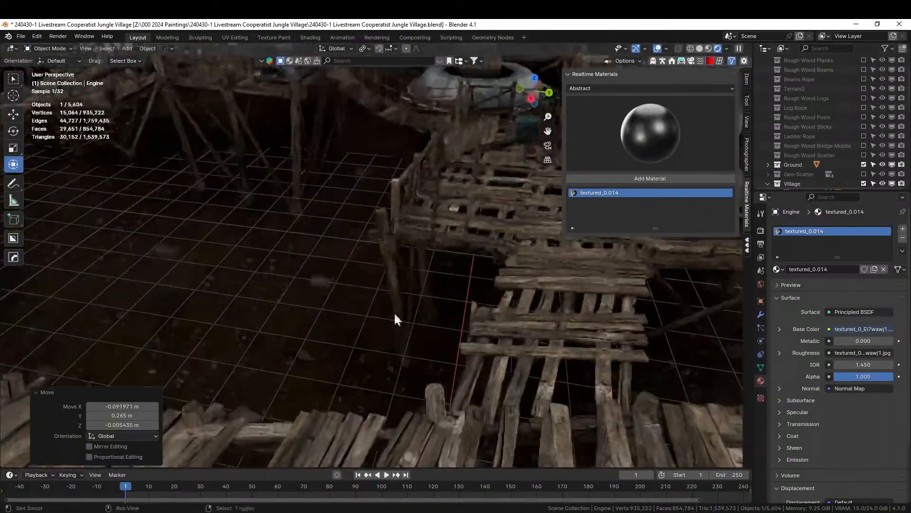
shift+middle_drag(452, 214, 399, 316)
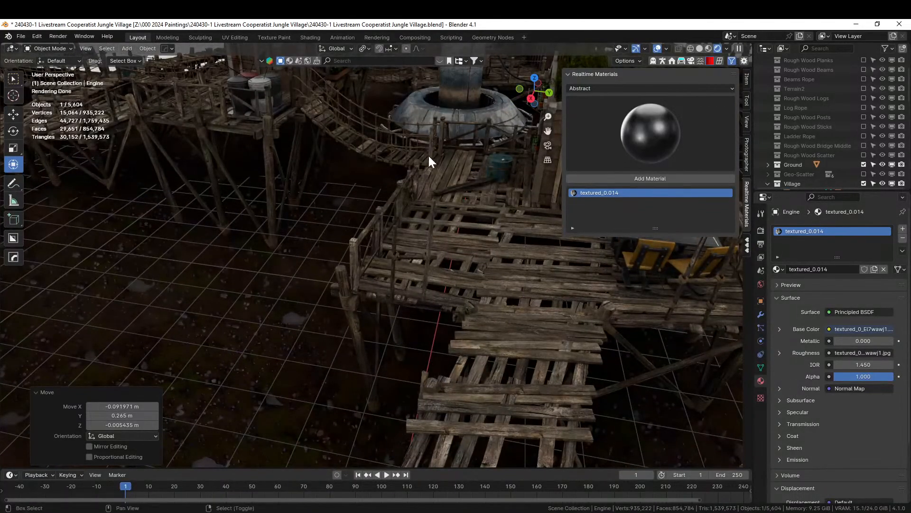
shift+middle_drag(419, 189, 392, 258)
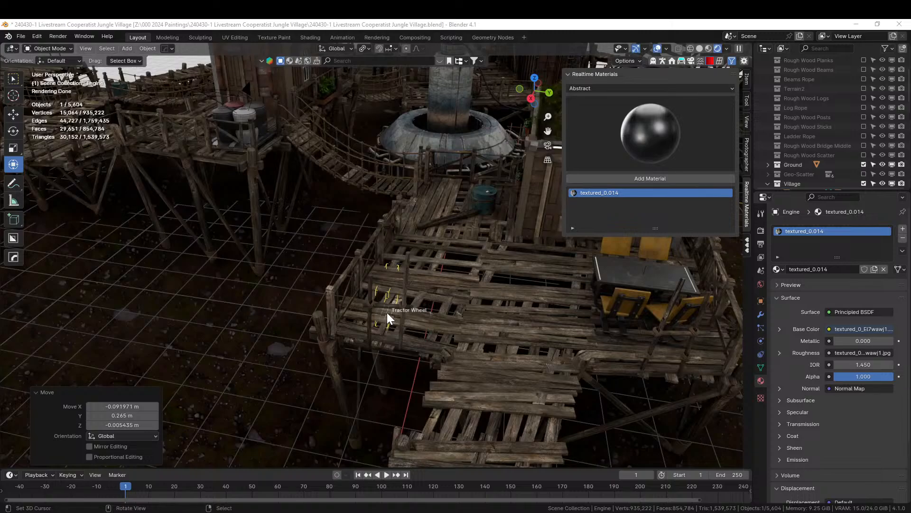
click(387, 313)
key(KP_Decimal)
middle_drag(385, 321, 415, 281)
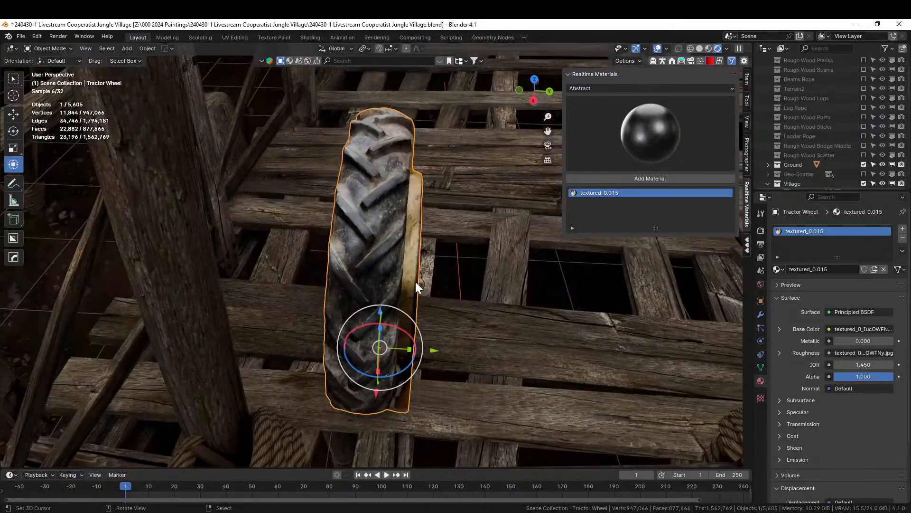
key(r)
key(x)
key(9)
key(0)
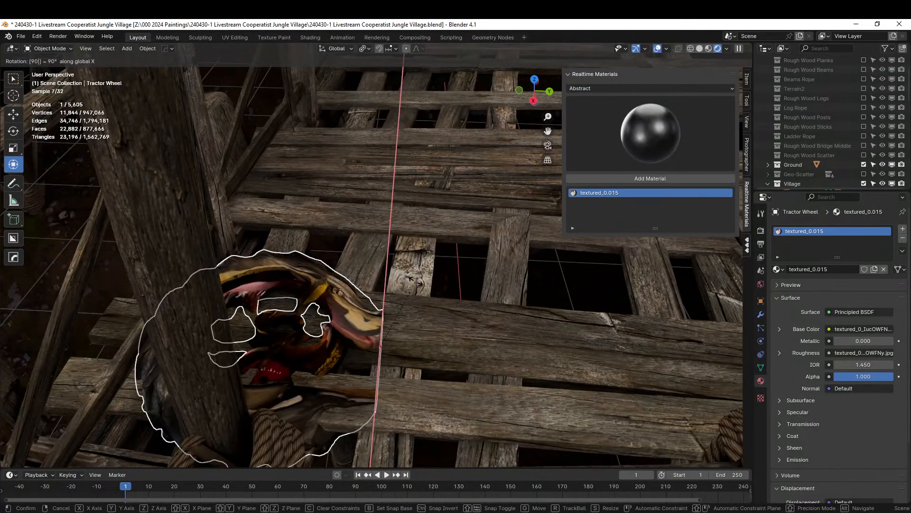
key(Escape)
- Lay the tractor wheel flat by rotating it -90° about X and scale it up to 2.002
text(rx-90)
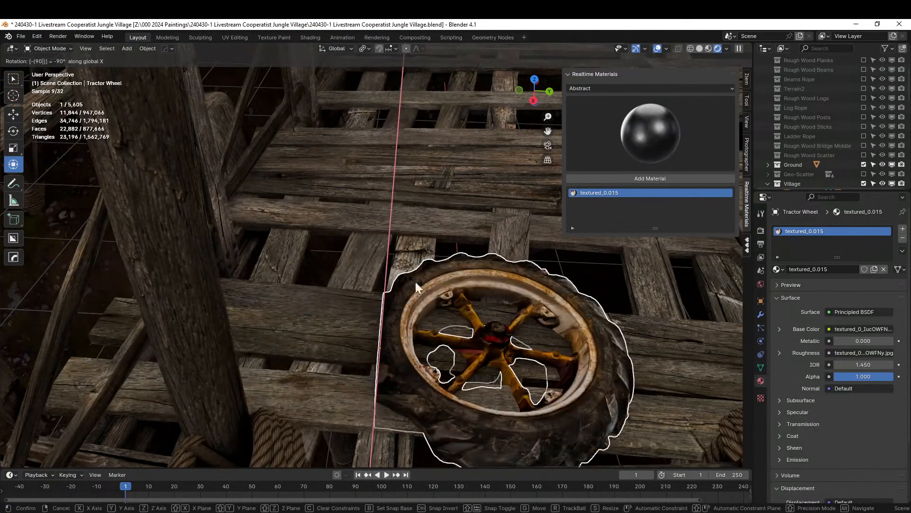
key(Return)
key(s)
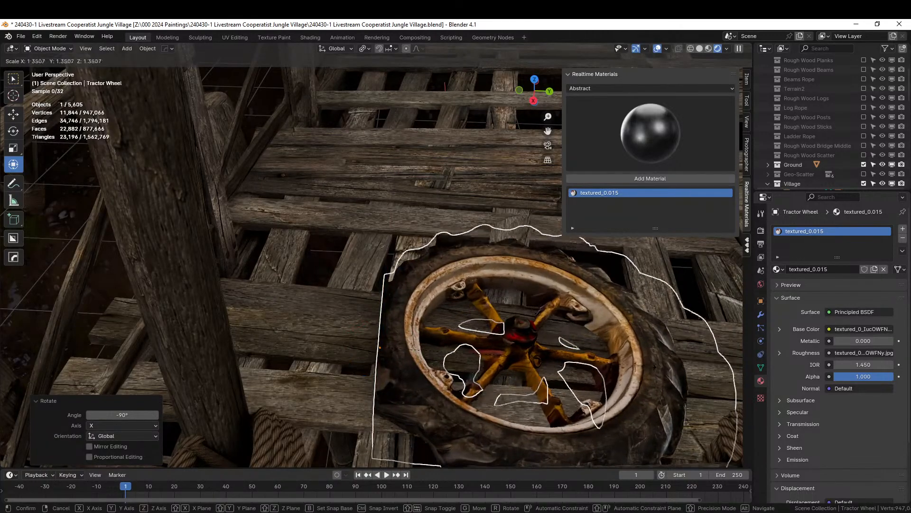
click(24, 396)
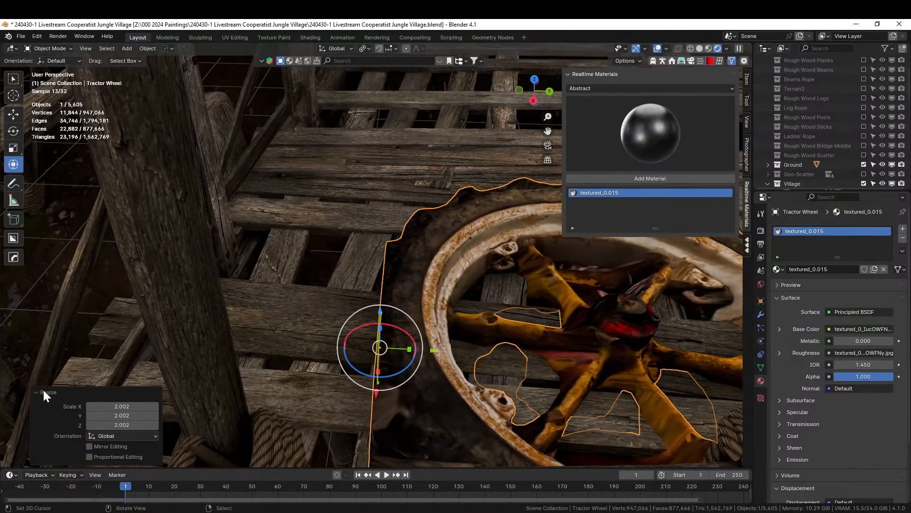
- Raise the tractor wheel about 0.402 m along Z above the deck planks
scroll(460, 366, down, 5)
middle_drag(460, 358, 428, 378)
key(g)
key(z)
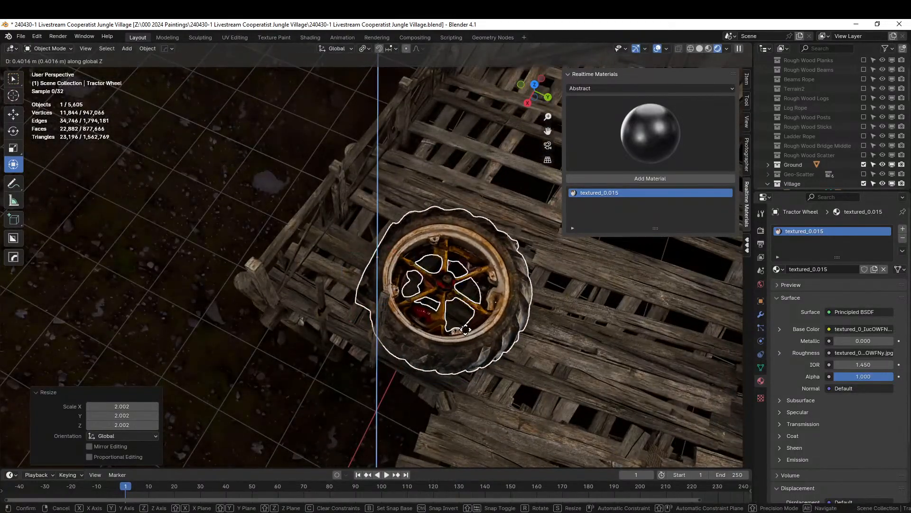
click(465, 329)
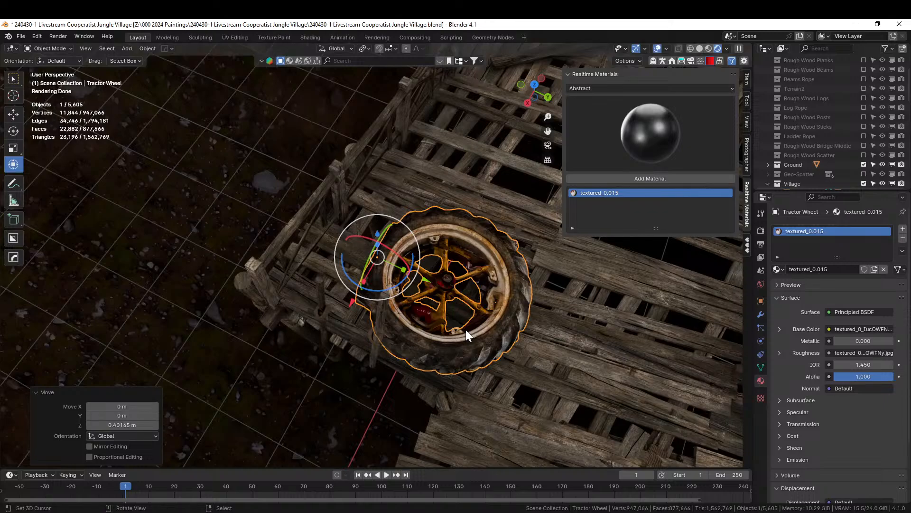
- Return the viewport to solid shading and stretch the tractor wheel to 1.272 along Z
middle_drag(466, 330, 475, 272)
middle_drag(474, 272, 470, 255)
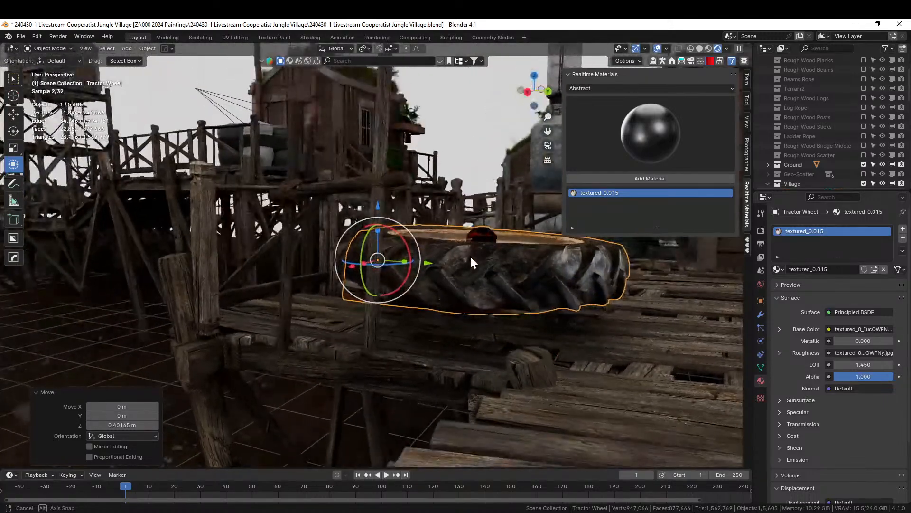
click(699, 48)
mouse_move(568, 237)
middle_down()
mouse_move(559, 255)
mouse_move(502, 264)
middle_up()
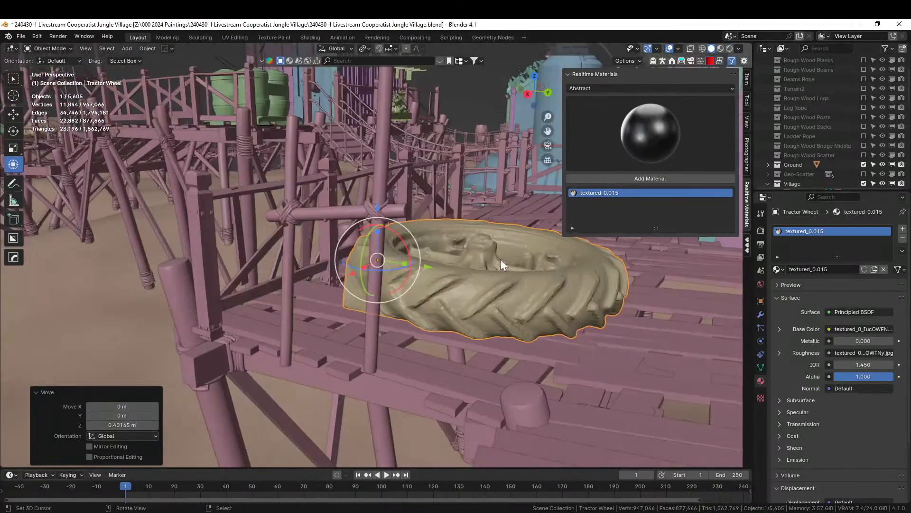
drag(377, 231, 378, 216)
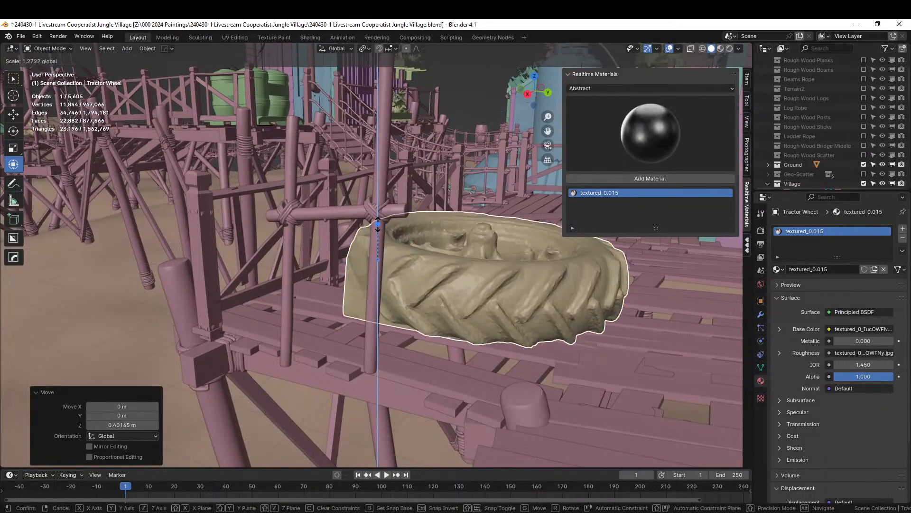
- Rotate the tractor wheel -90° about Z and shift it about -0.862 m in X and 0.177 m in Y inside the railing
middle_drag(380, 228, 432, 298)
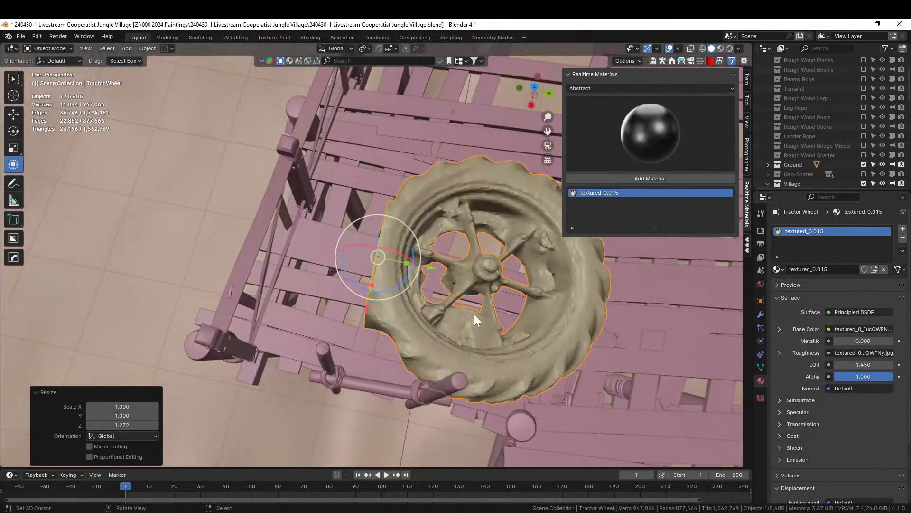
drag(401, 286, 299, 307)
key(KP_7)
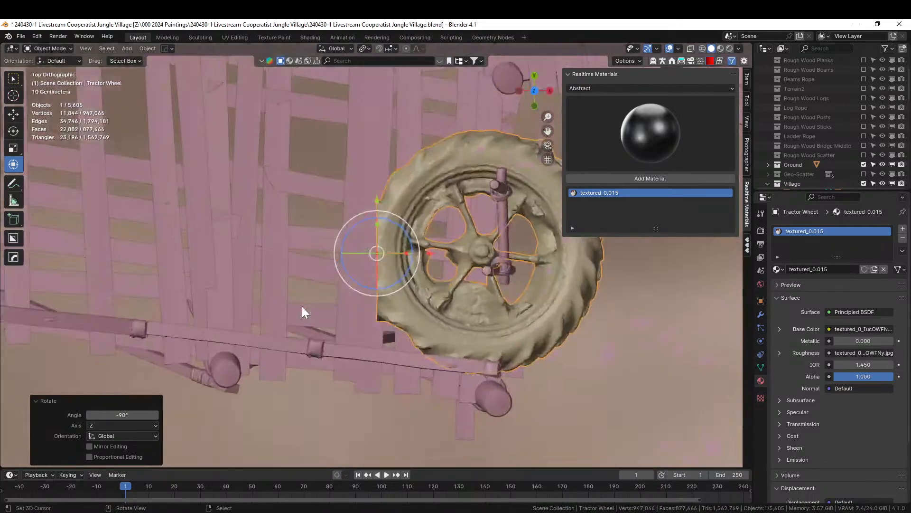
key(g)
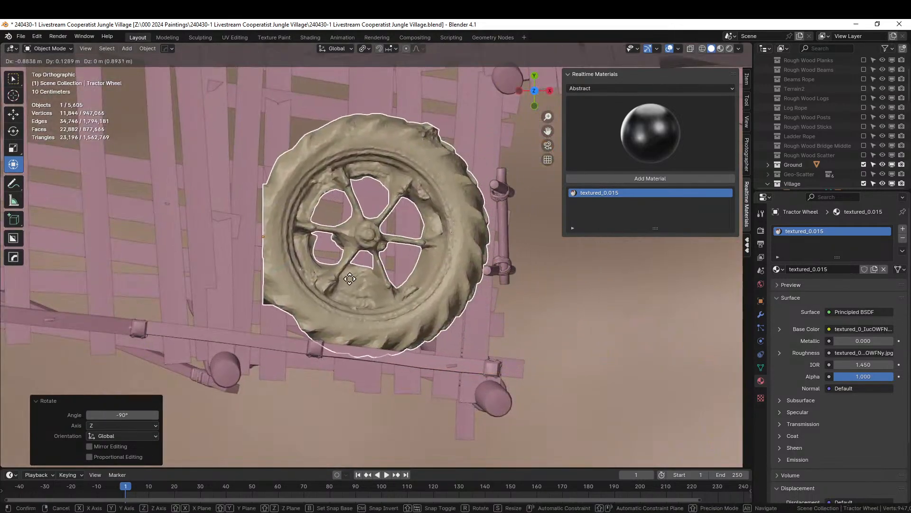
click(352, 272)
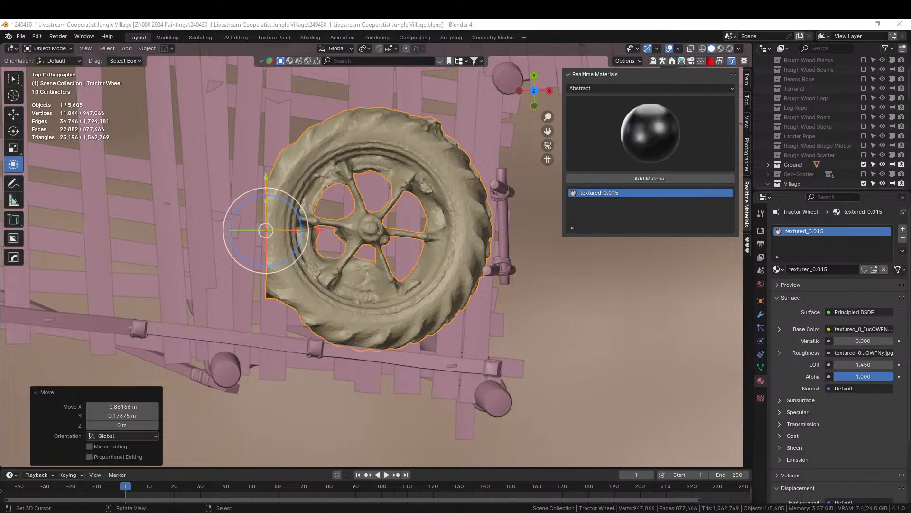
- Place the boxy orange machine asset beside the tractor wheel and shift it about -0.203 m in X and 0.125 m in Y
click(186, 229)
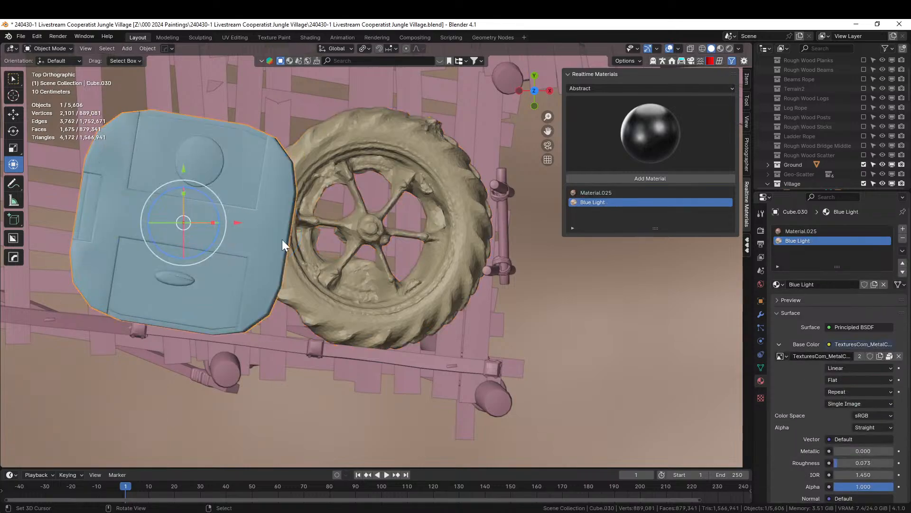
middle_drag(283, 244, 308, 235)
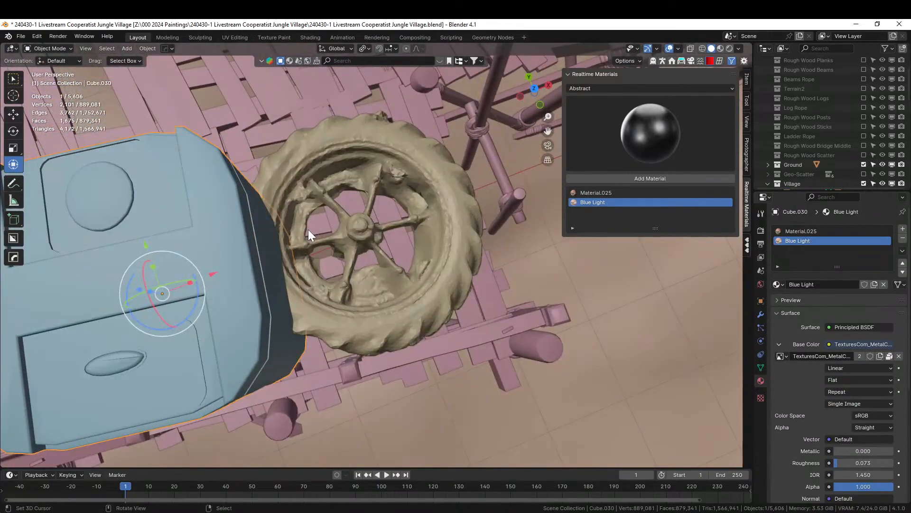
key(KP_7)
key(g)
click(261, 236)
- Rotate the boxy machine -9.56° in top view and nudge it into place next to the wheel
key(r)
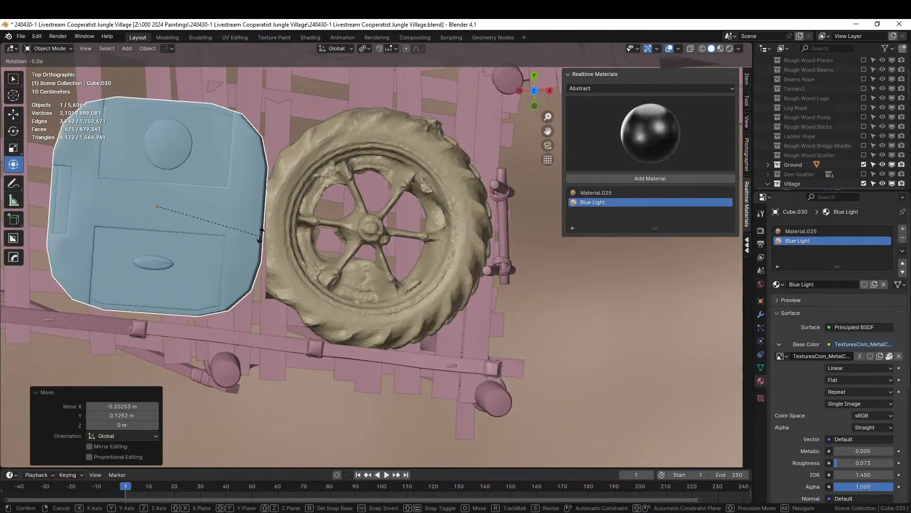
click(262, 234)
key(g)
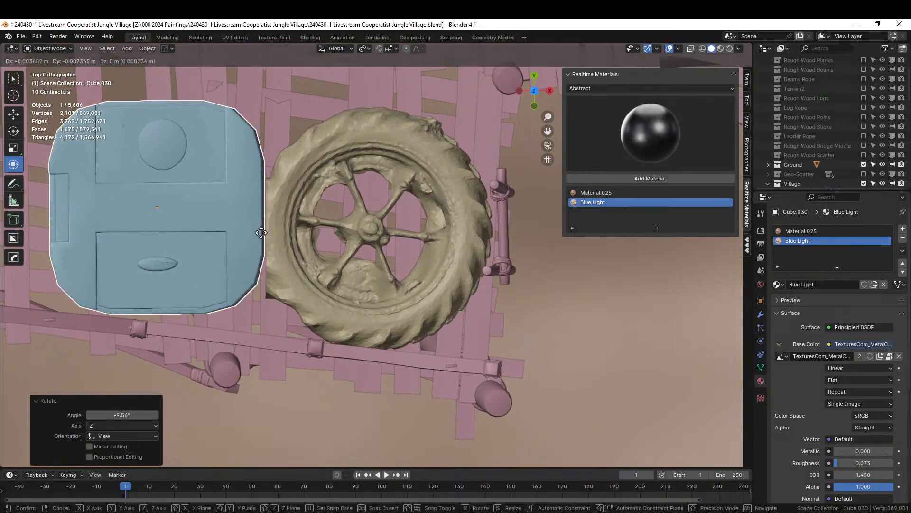
click(264, 240)
- Shift the tractor wheel about -0.03 m in X and 0.12 m in Y, and lower it about 0.197 m onto the deck
click(306, 285)
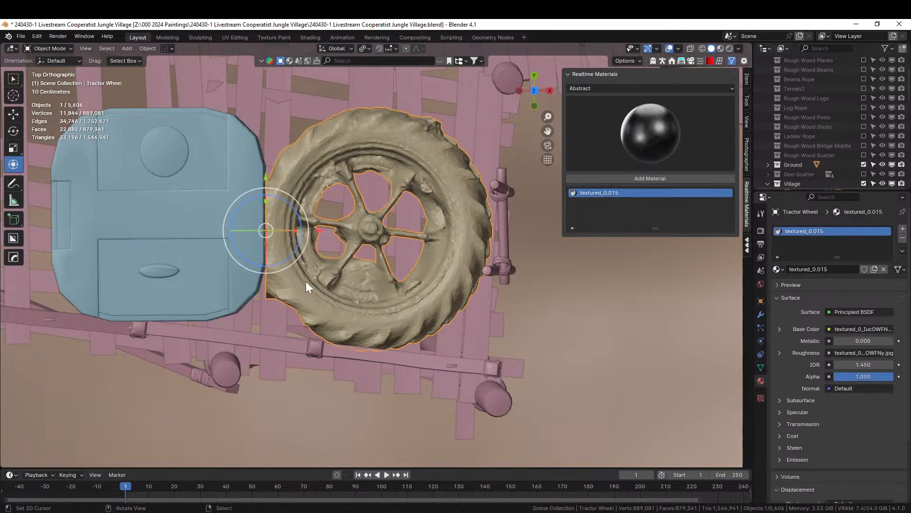
key(g)
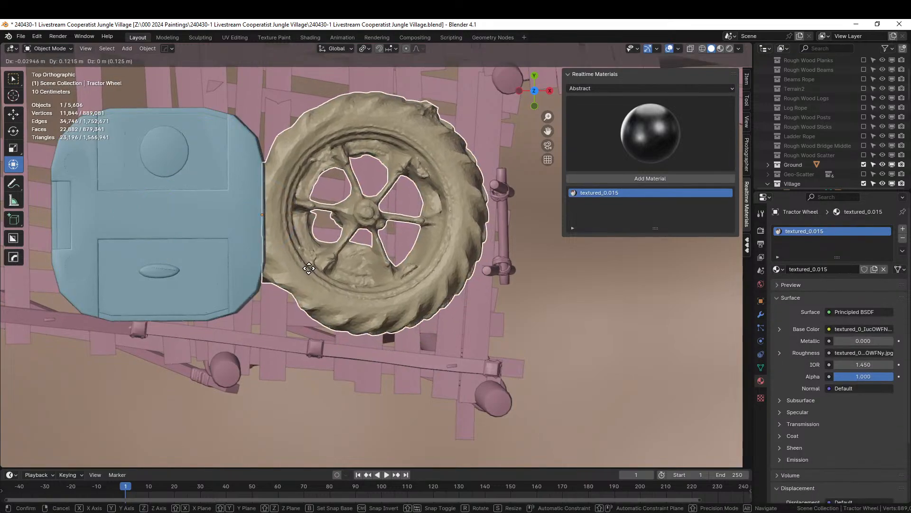
click(307, 269)
middle_drag(308, 268, 100, 167)
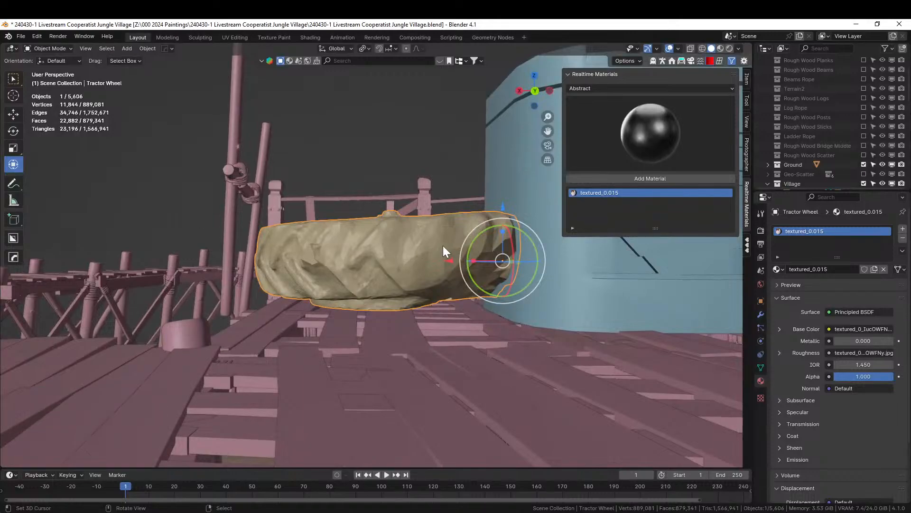
key(g)
key(z)
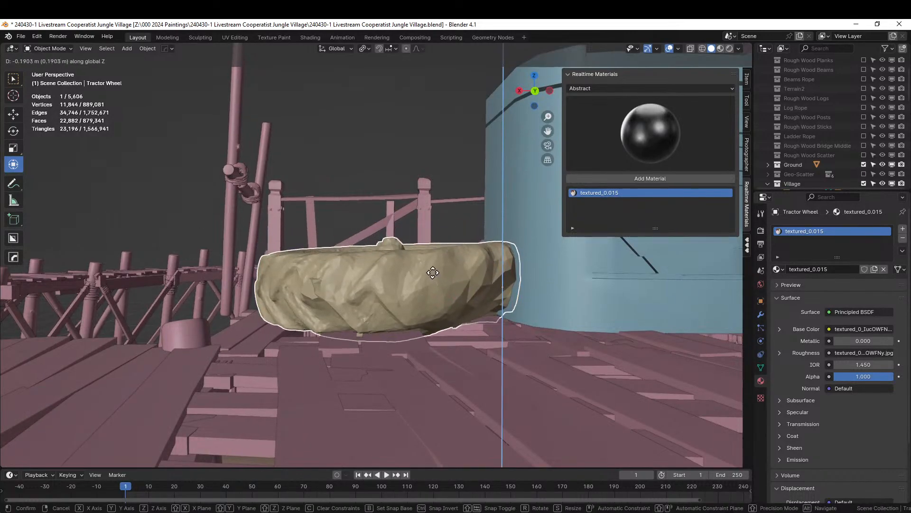
click(432, 273)
- Switch to rendered shading, inspect the wheel and orange machine on the deck, and clear the selection
middle_drag(432, 273, 441, 307)
scroll(414, 309, down, 3)
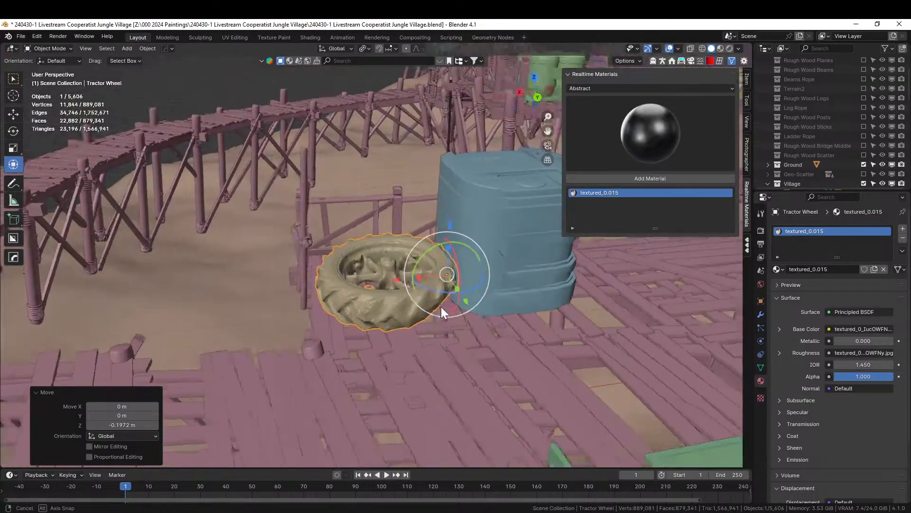
click(731, 48)
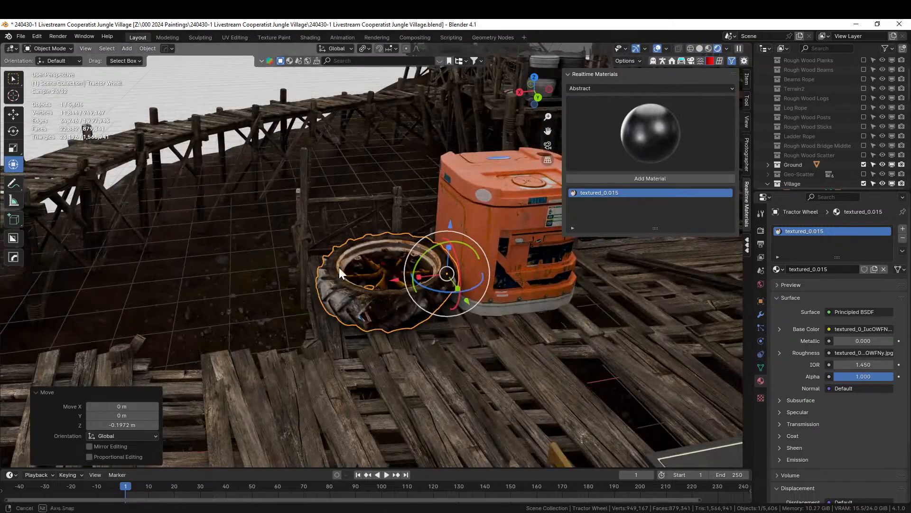
middle_drag(339, 267, 193, 157)
click(261, 155)
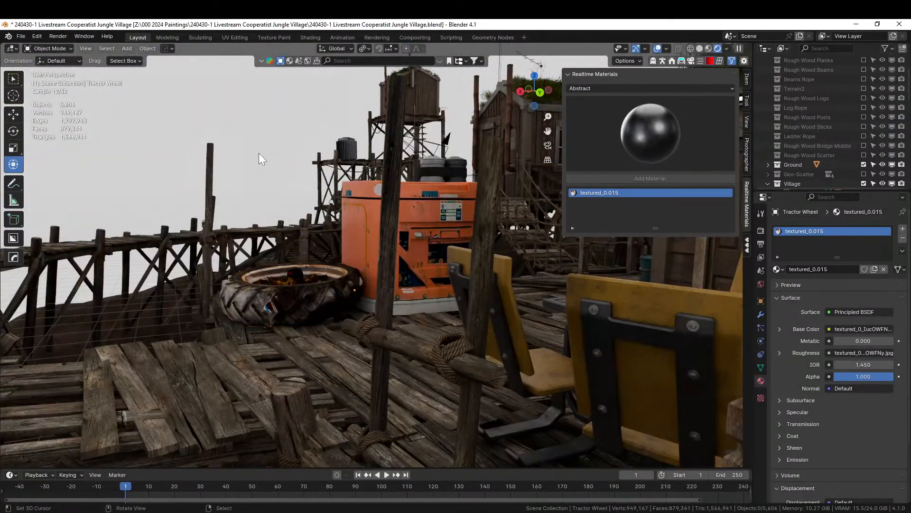
- Inspect the engine outside the hut in isolation, return to the full scene, and save the file
scroll(266, 150, down, 5)
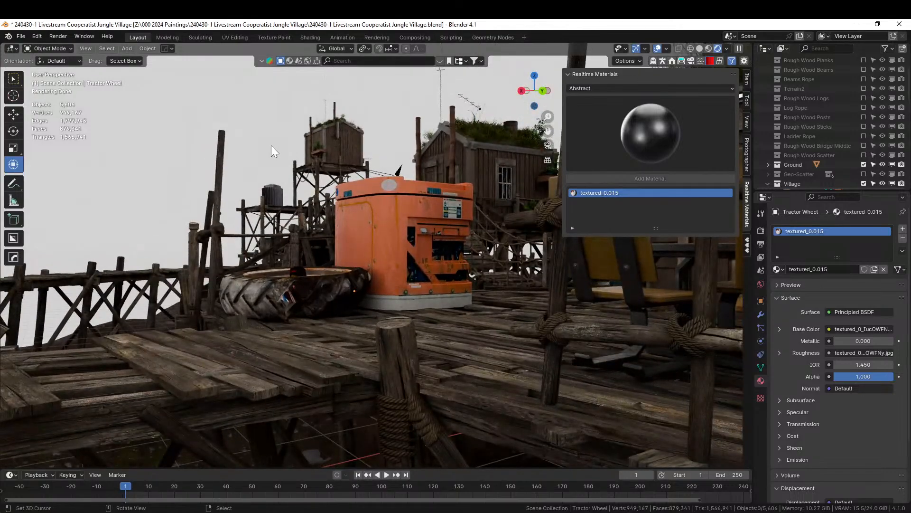
middle_drag(463, 282, 839, 324)
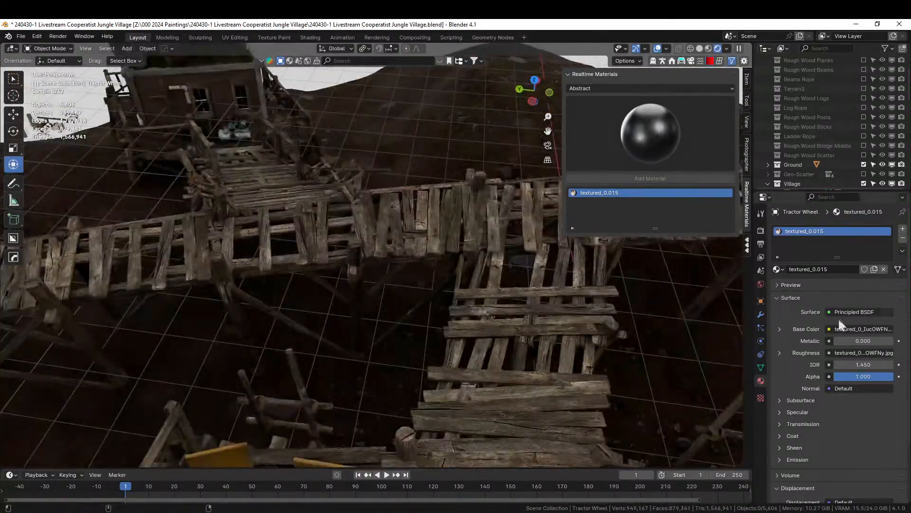
scroll(289, 165, up, 3)
shift+middle_drag(289, 164, 4, 27)
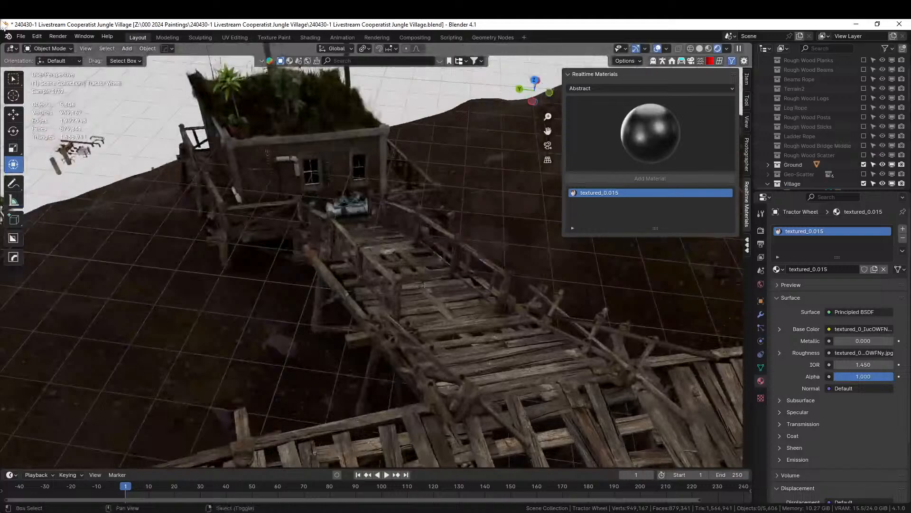
click(345, 203)
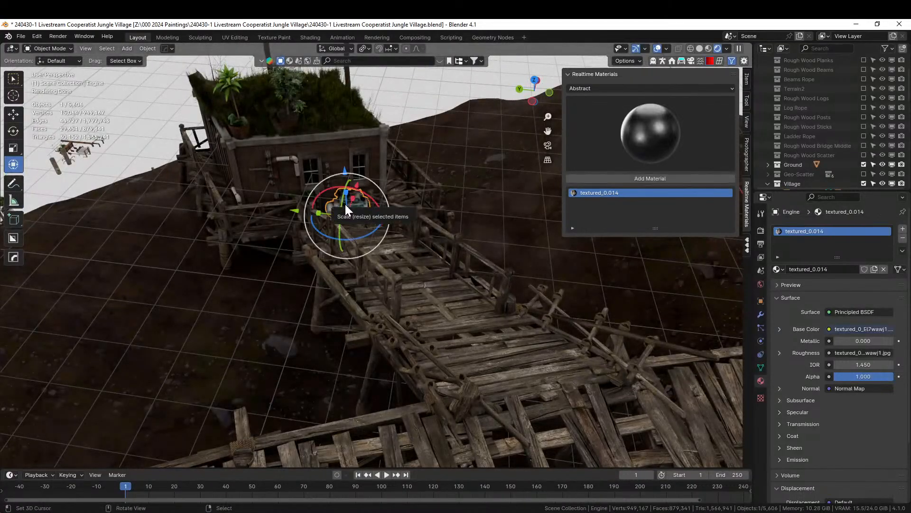
key(KP_Divide)
middle_drag(346, 204, 345, 145)
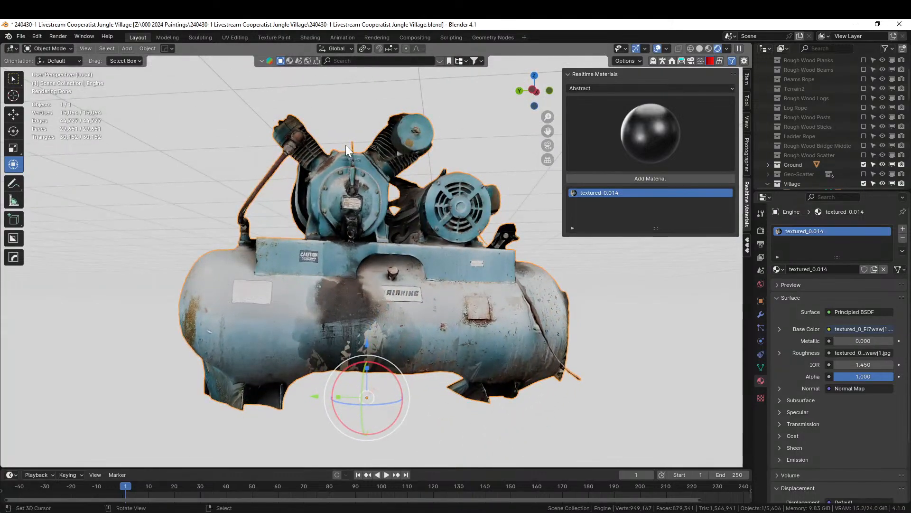
key(KP_Divide)
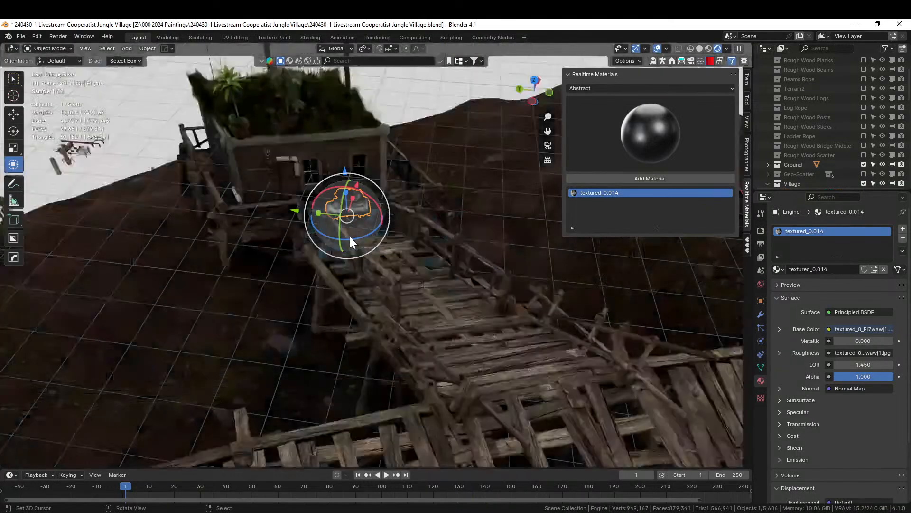
key(ctrl+s)
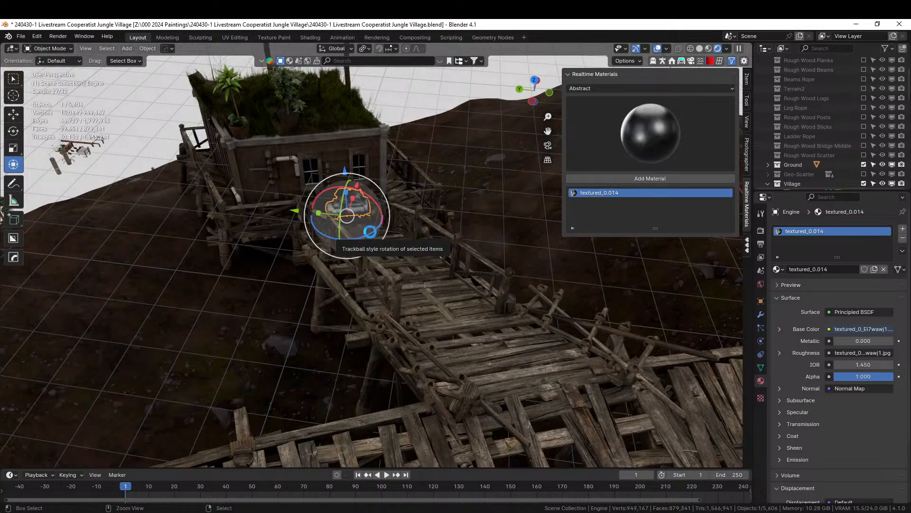
- Place the SuperToroid machinery asset on the edge of the wooden deck below the satellite-dish hut
scroll(464, 252, down, 1)
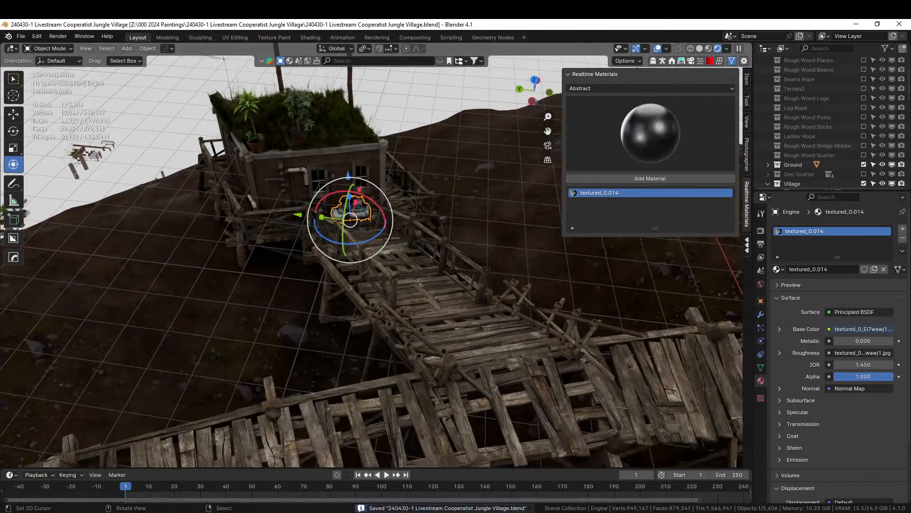
middle_drag(474, 341, 479, 190)
scroll(385, 208, up, 2)
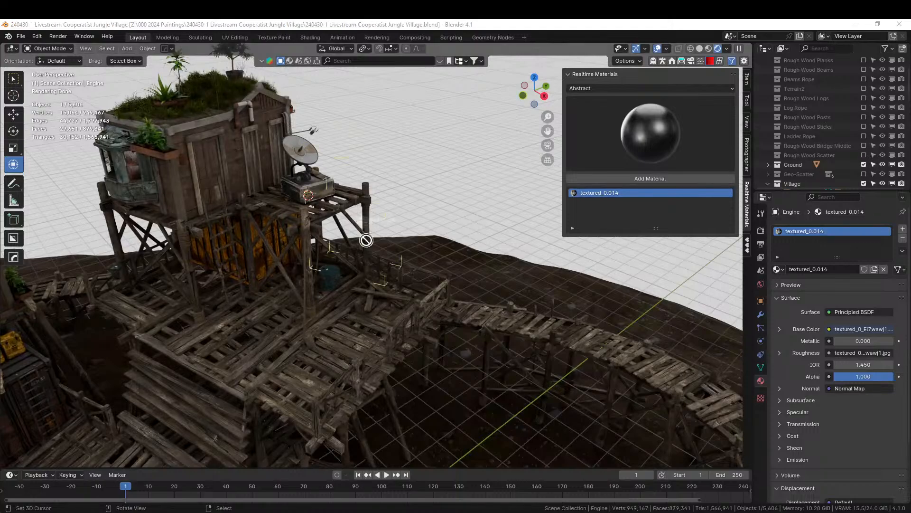
drag(366, 241, 304, 375)
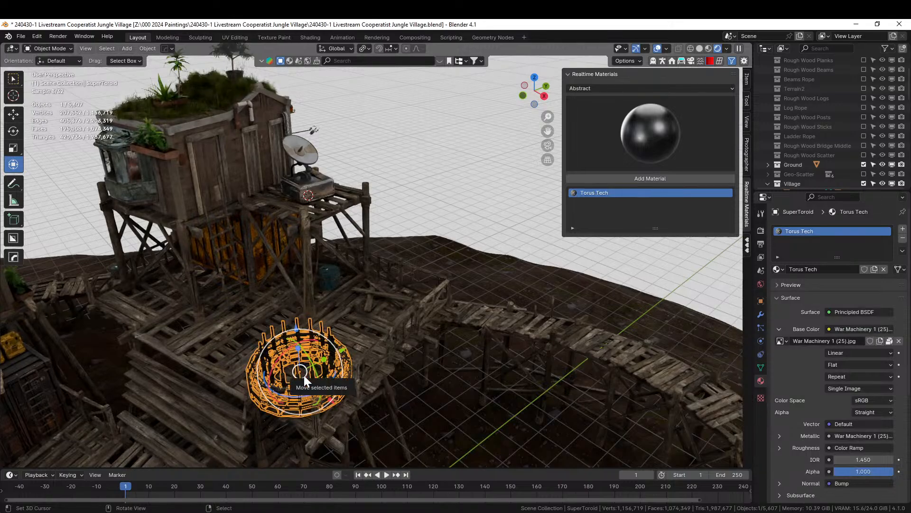
key(KP_Decimal)
middle_drag(247, 326, 400, 323)
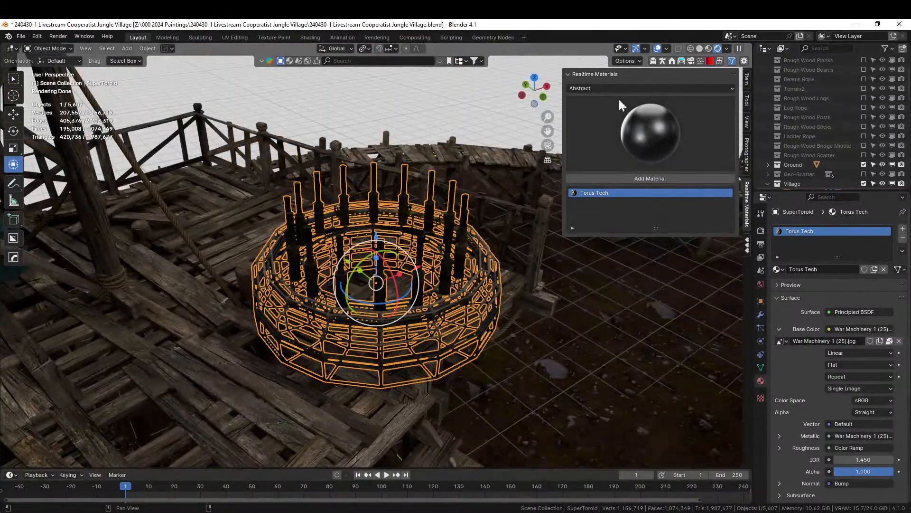
- In solid shading from the top, scale the toroid to 0.839, shift it about 0.195 m in X and 0.151 m in Y, and deselect it
click(700, 48)
middle_drag(449, 283, 466, 328)
key(KP_7)
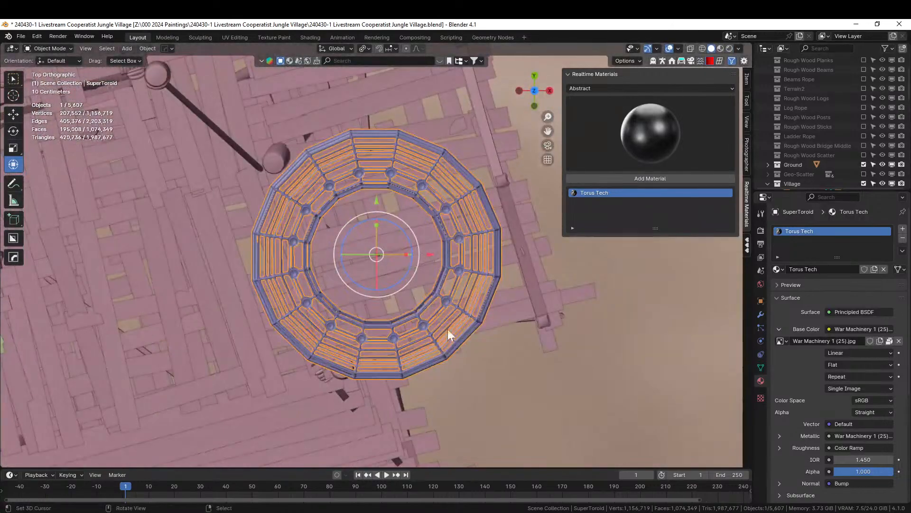
key(s)
click(454, 316)
key(g)
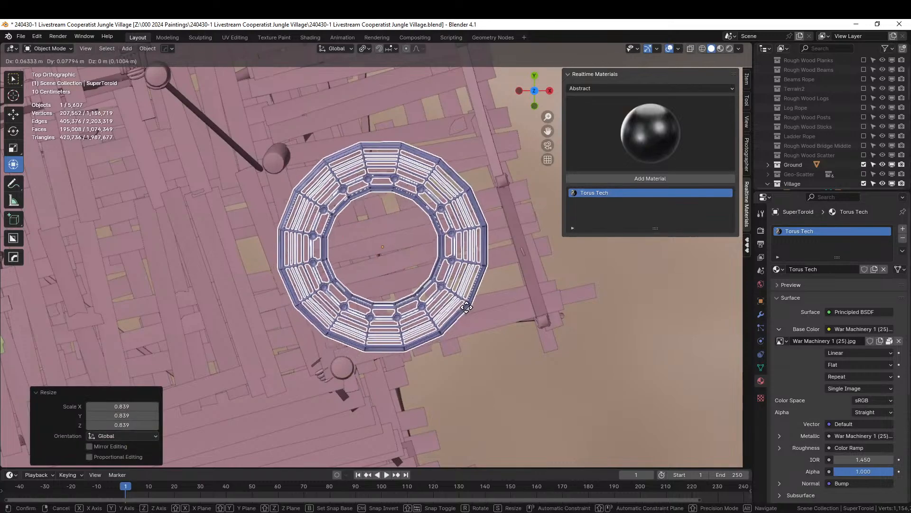
click(476, 301)
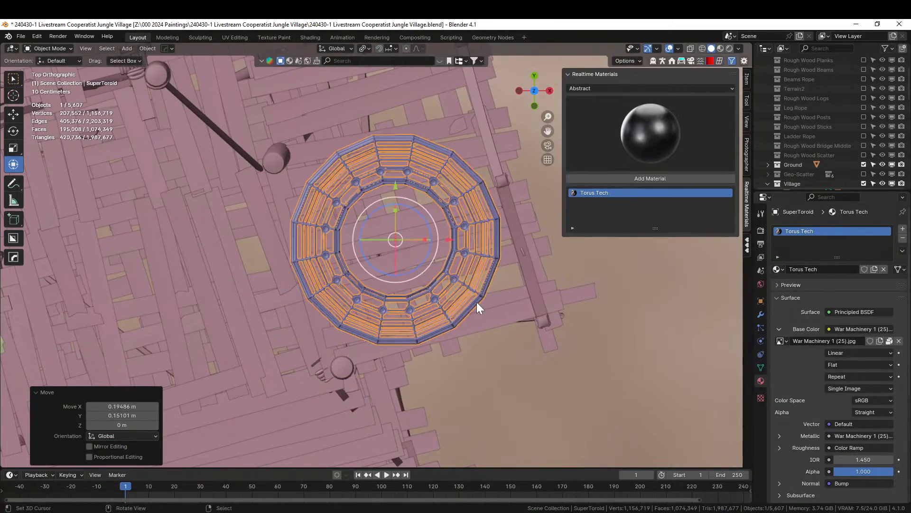
middle_drag(372, 280, 688, 210)
key(alt+a)
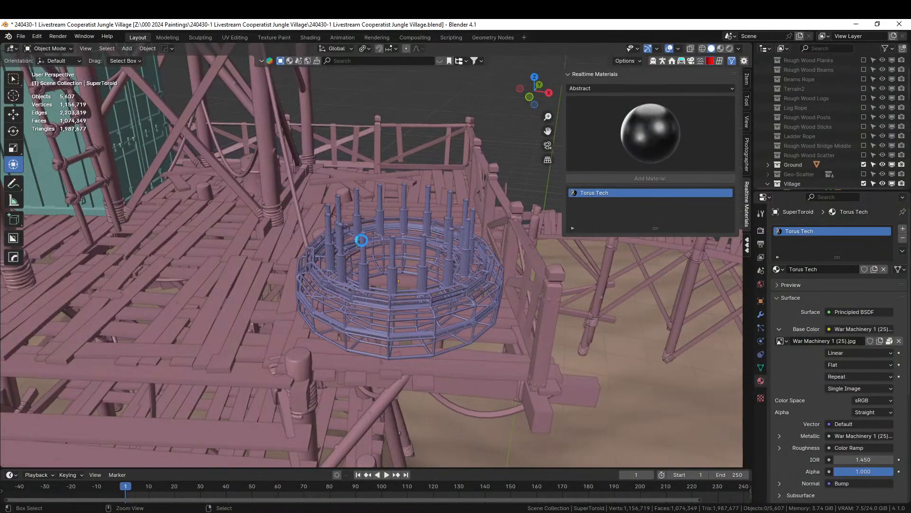
- Align the camera to a view across the walkways toward the village huts
scroll(362, 240, down, 8)
middle_drag(366, 239, 207, 118)
scroll(391, 247, down, 6)
scroll(241, 85, down, 3)
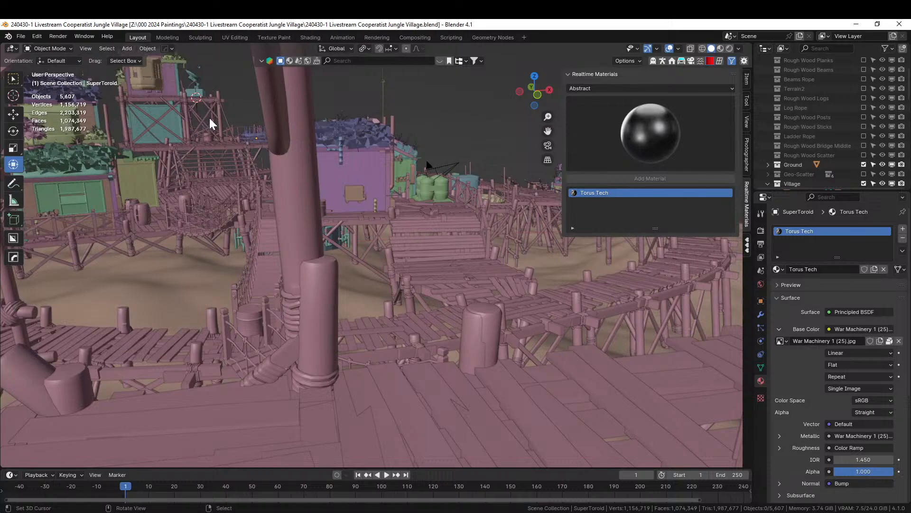
key(ctrl+alt+KP_0)
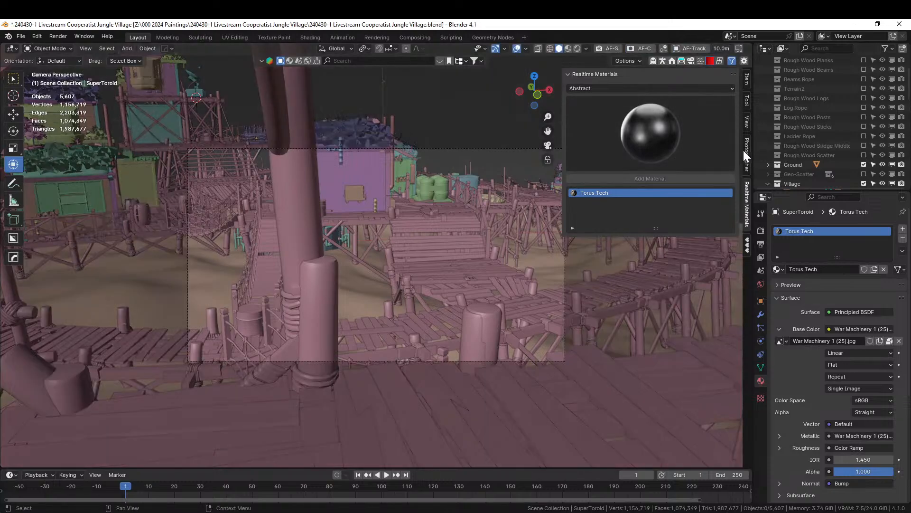
- Apply the arri alexa 65 camera preset and the cooke 50mm anamorphic lens preset to the camera
click(747, 152)
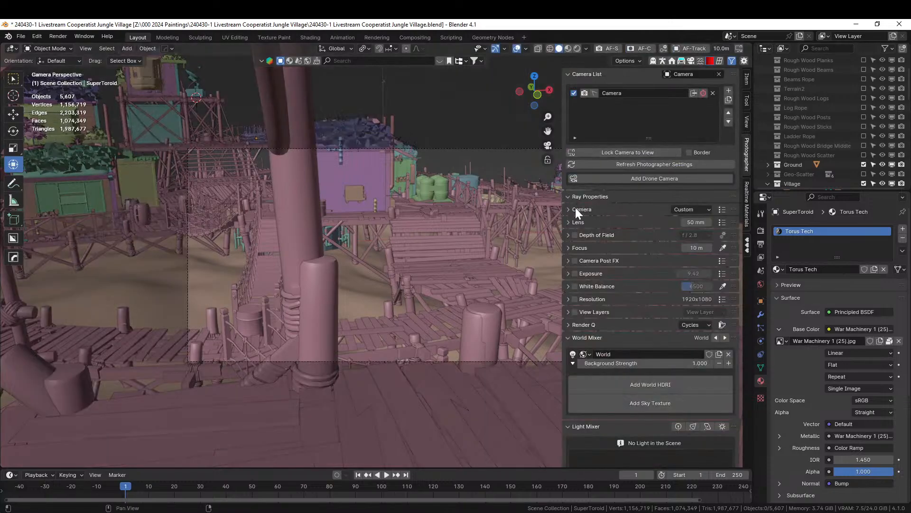
click(722, 210)
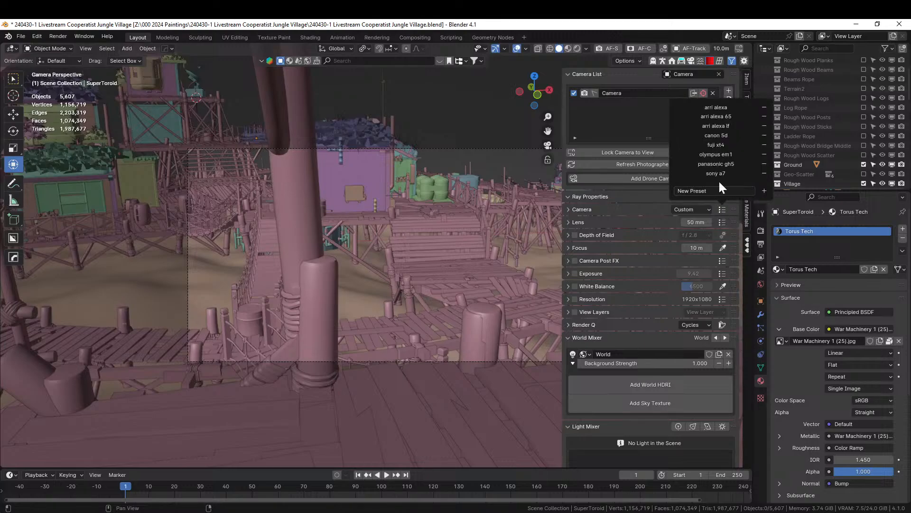
click(716, 116)
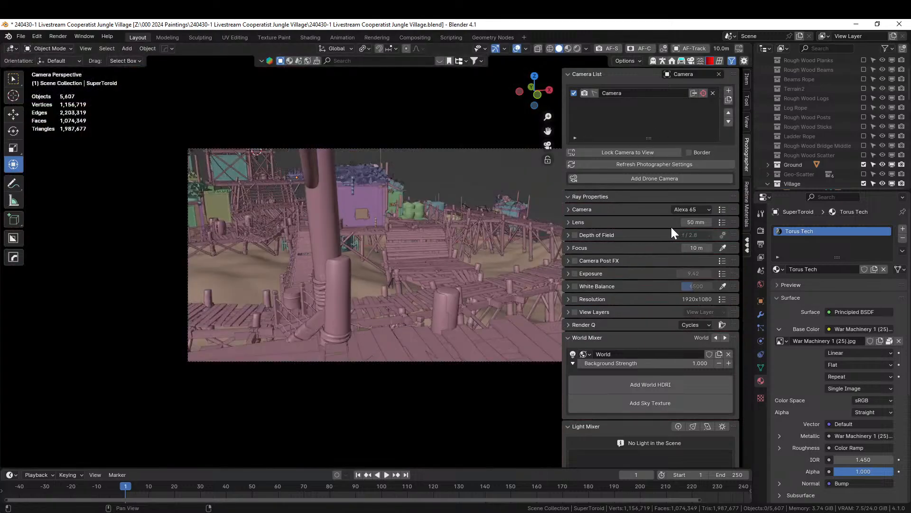
click(722, 222)
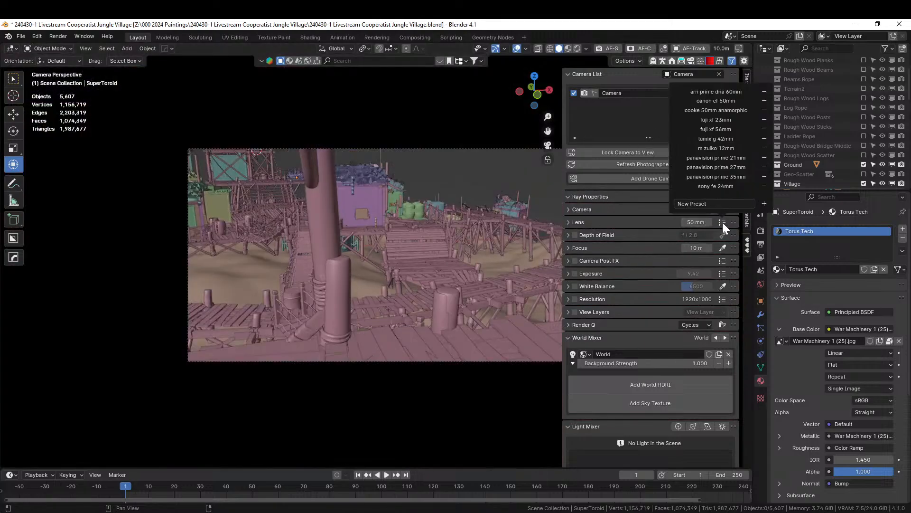
click(735, 111)
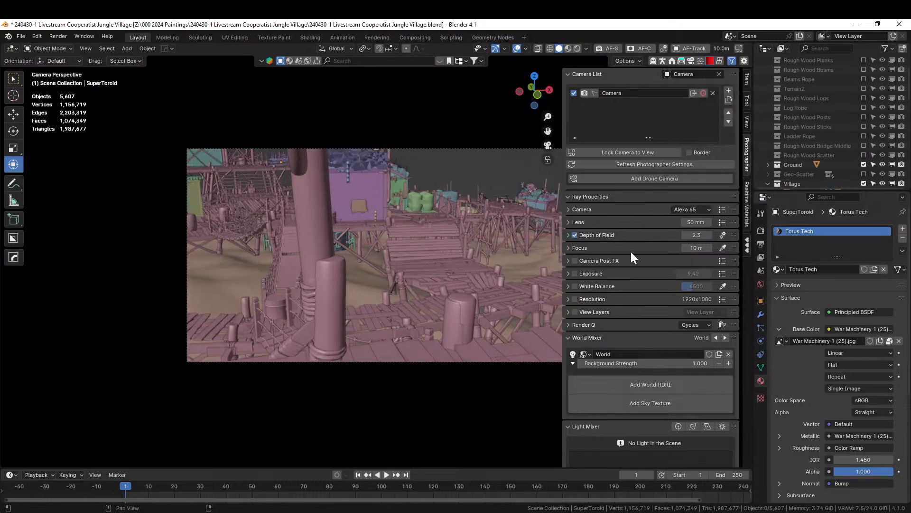
- Enable the camera's own resolution and apply the 2 39 50 of 5100 preset (2550x1068)
click(575, 299)
click(722, 299)
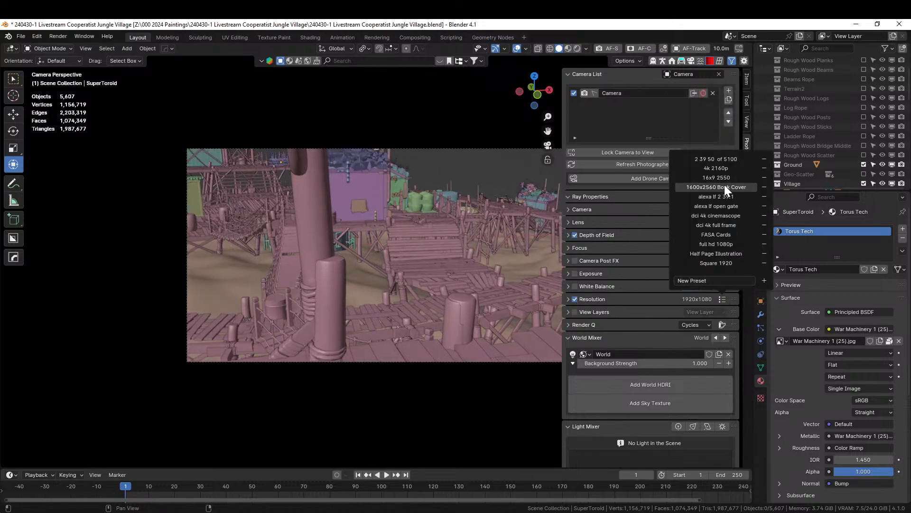
click(729, 159)
- Fly the camera to a raised viewpoint that frames the curved walkways with the huts behind them
key(shift+grave)
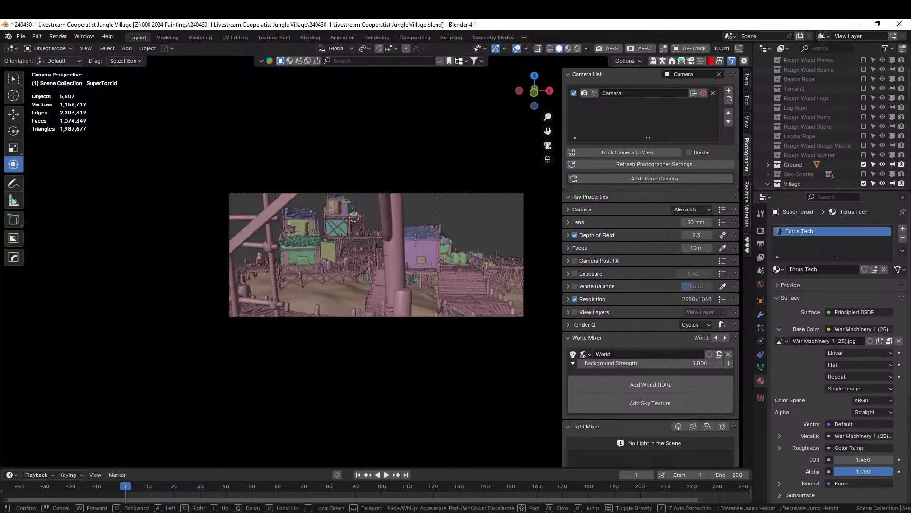
key(a)
key(d)
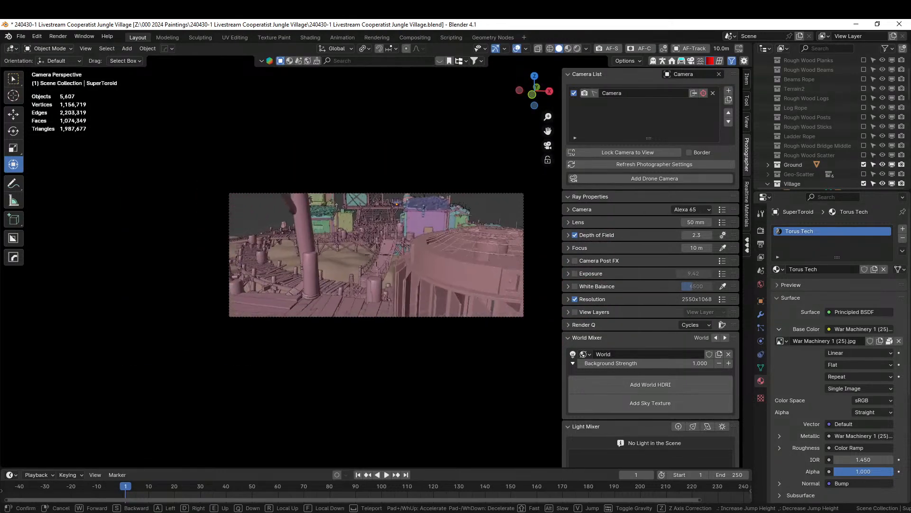
key(w)
key(q)
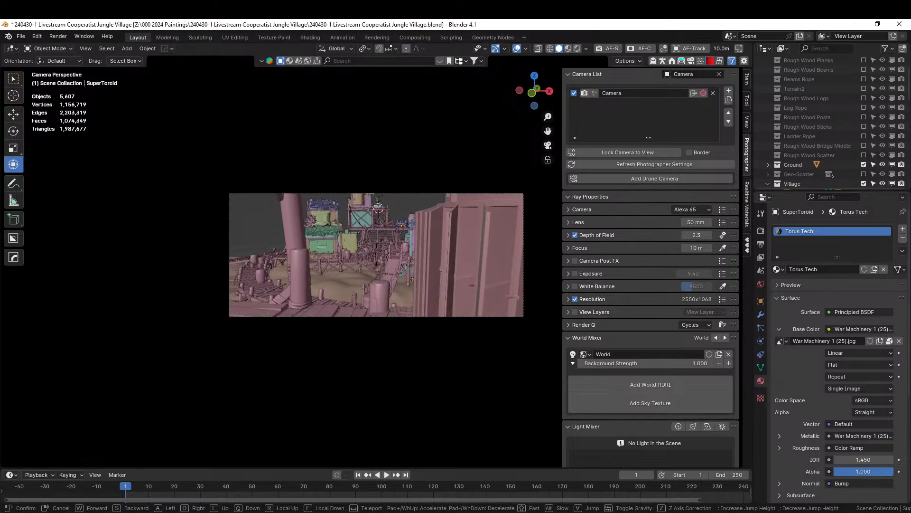
key(w)
key(d)
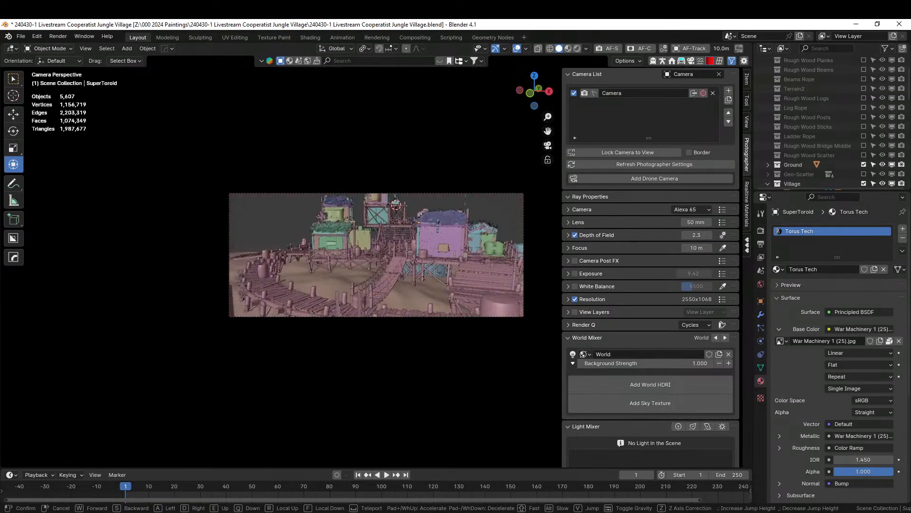
key(s)
key(e)
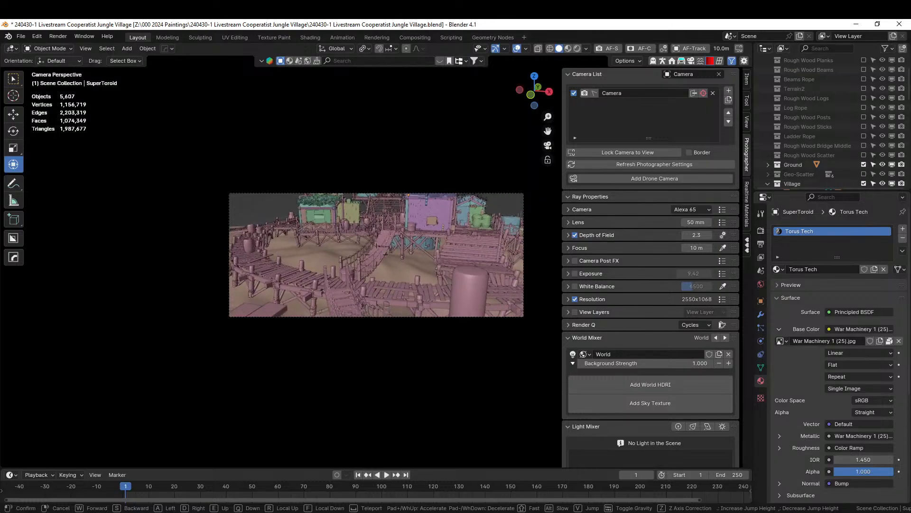
click(434, 301)
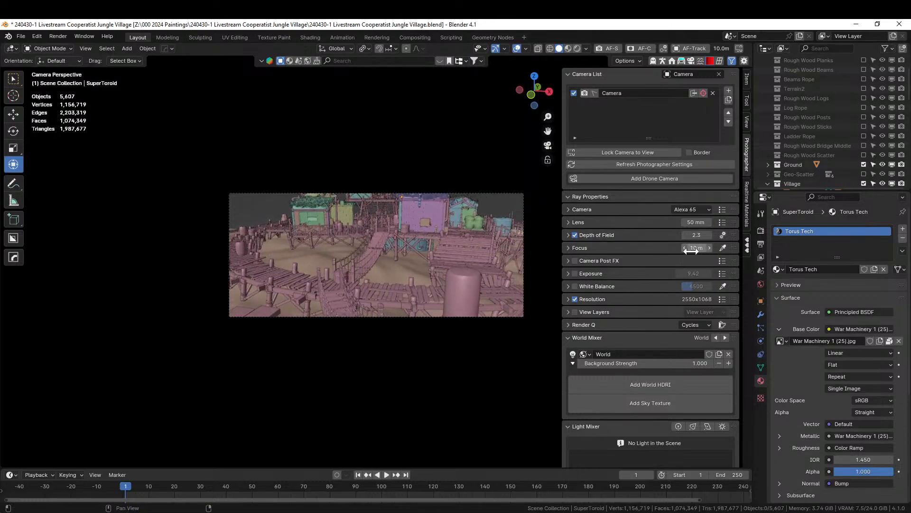
- Set the camera's focal length to 35 mm and reframe the shot on the whole village
click(695, 222)
key(Return)
key(shift+grave)
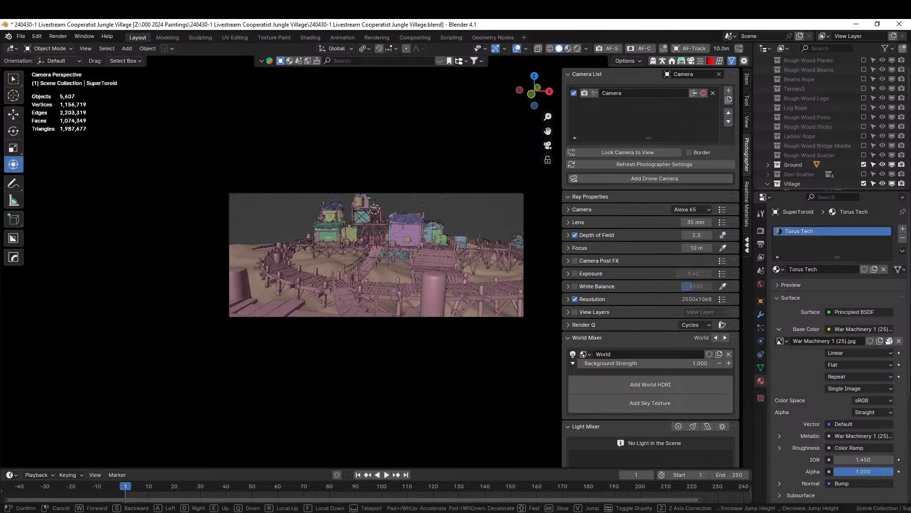
click(474, 249)
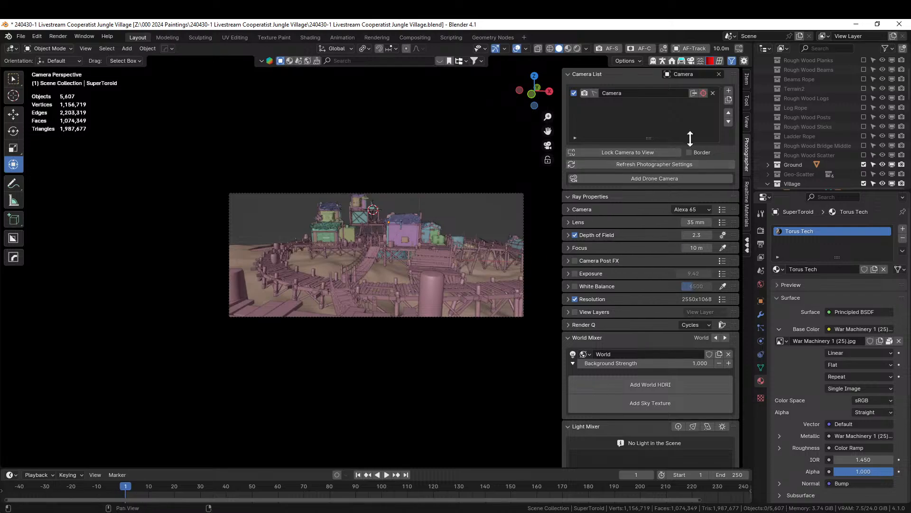
- Enable the HDRi Maker tools and set the HDRi library category to Trees around
click(690, 61)
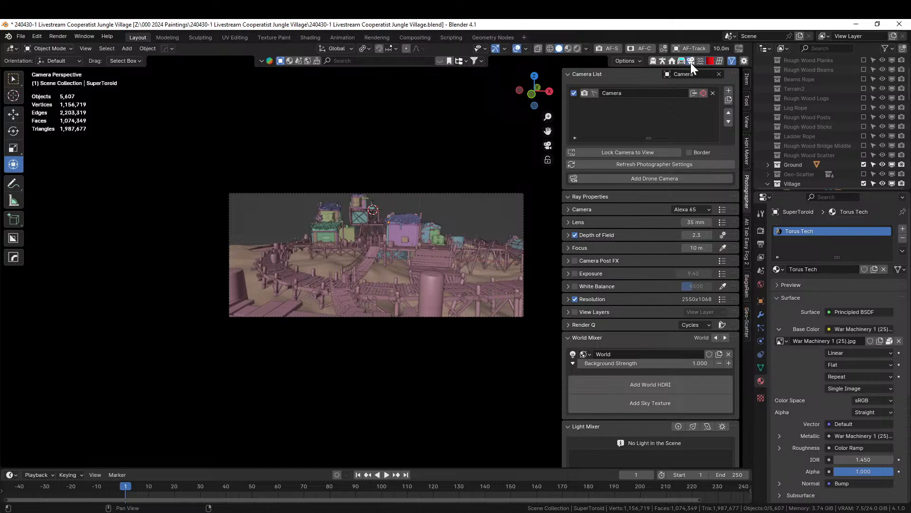
click(747, 147)
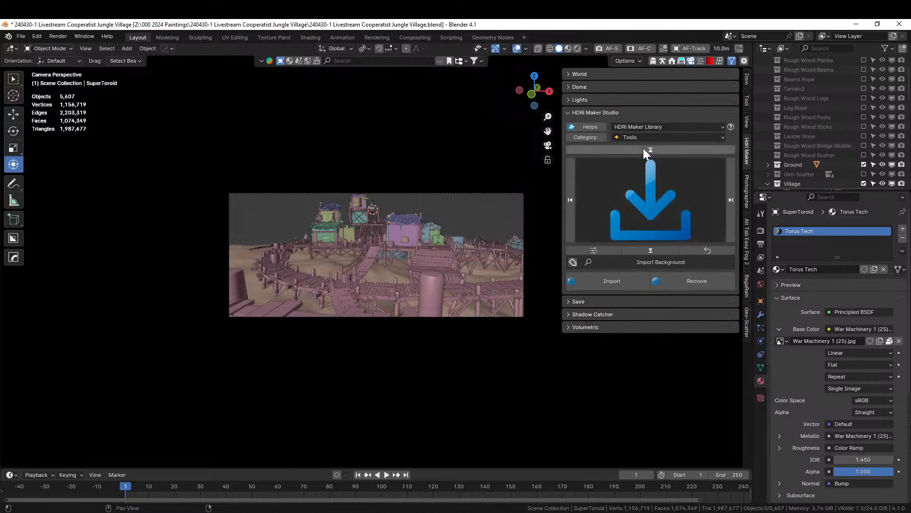
click(651, 136)
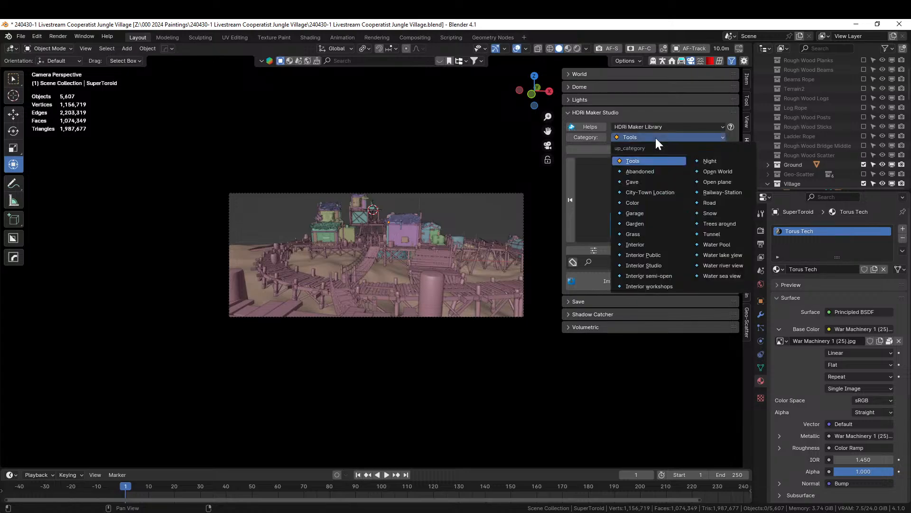
click(729, 223)
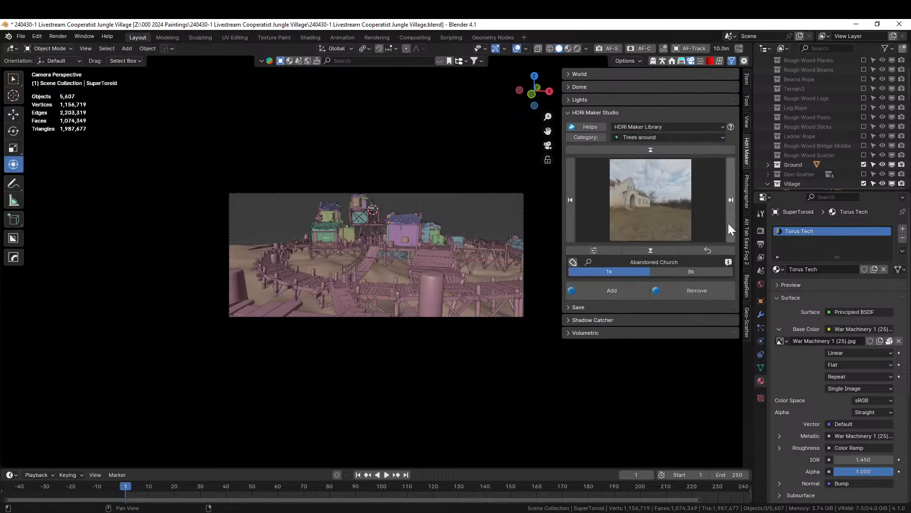
- Load the River Walk 1 HDRI from the library as the world lighting and re-enable the Geo-Scatter collection
click(626, 209)
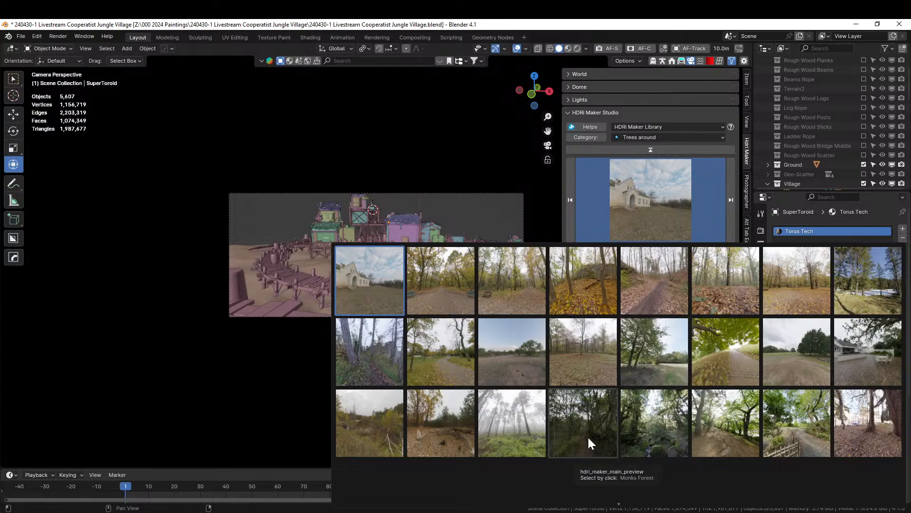
scroll(589, 438, down, 3)
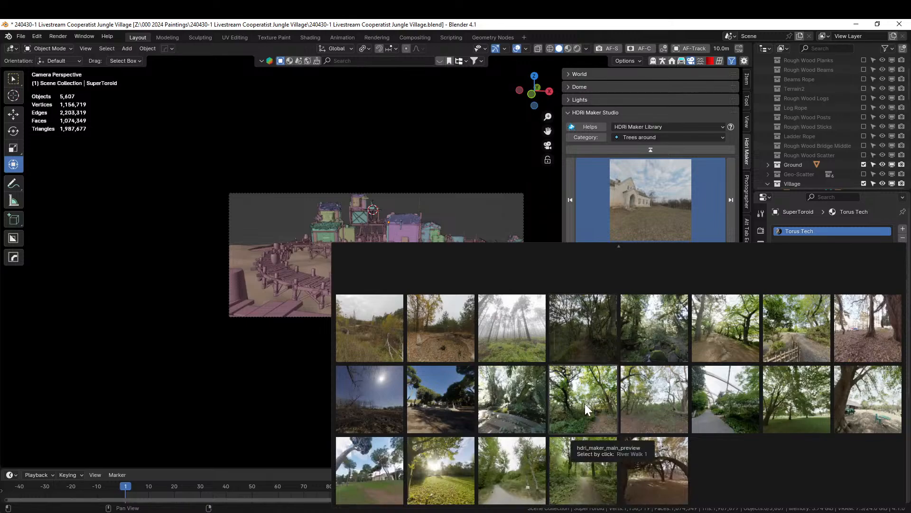
click(584, 404)
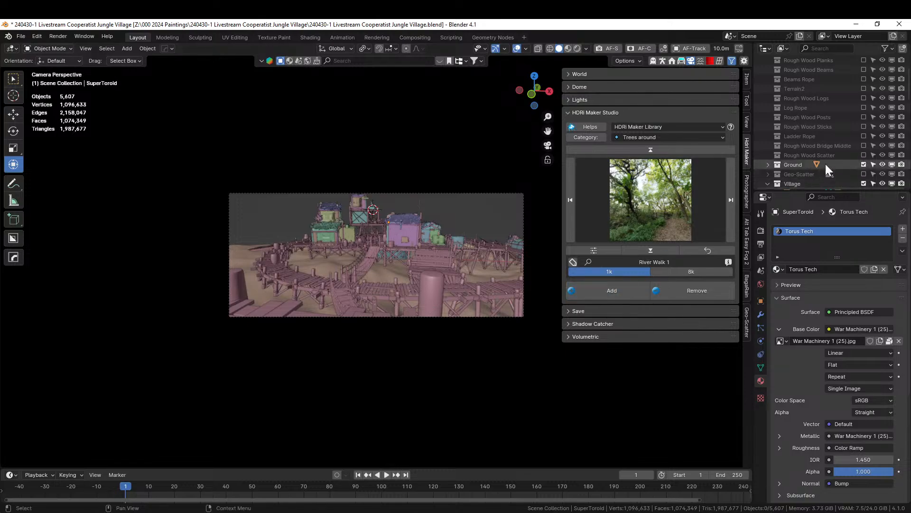
click(864, 174)
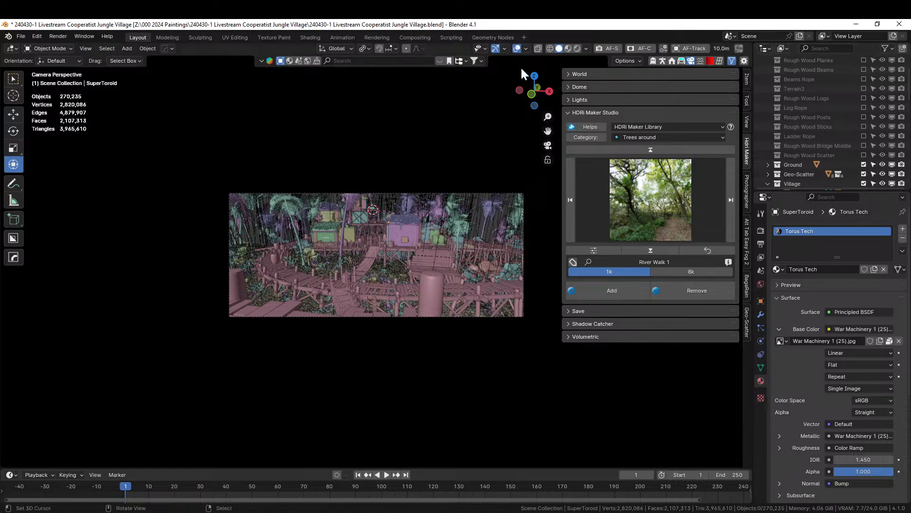
- Focus the camera on the large central hut, preview the shot in rendered view, and return to solid shading
click(748, 188)
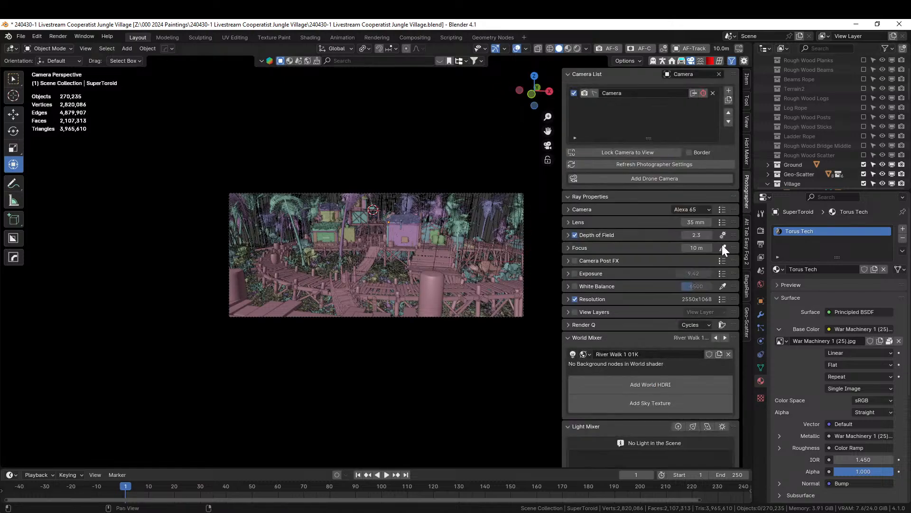
click(406, 232)
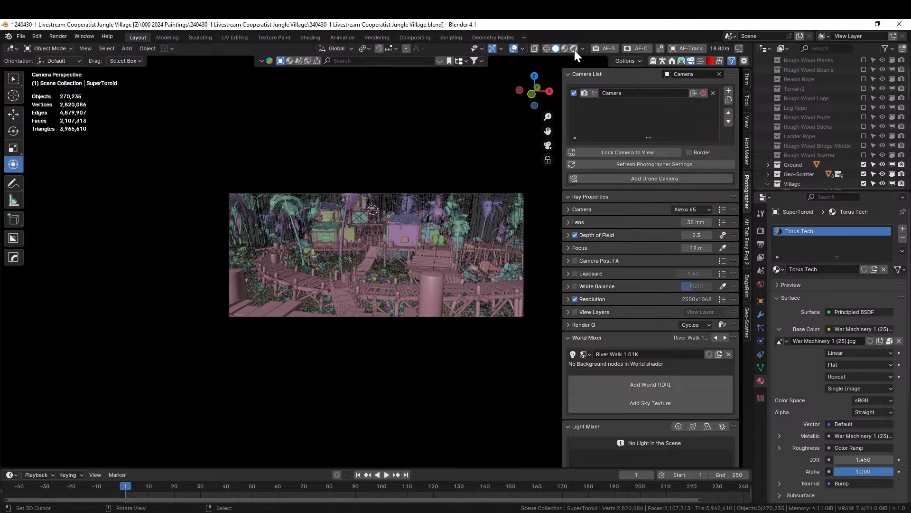
click(574, 49)
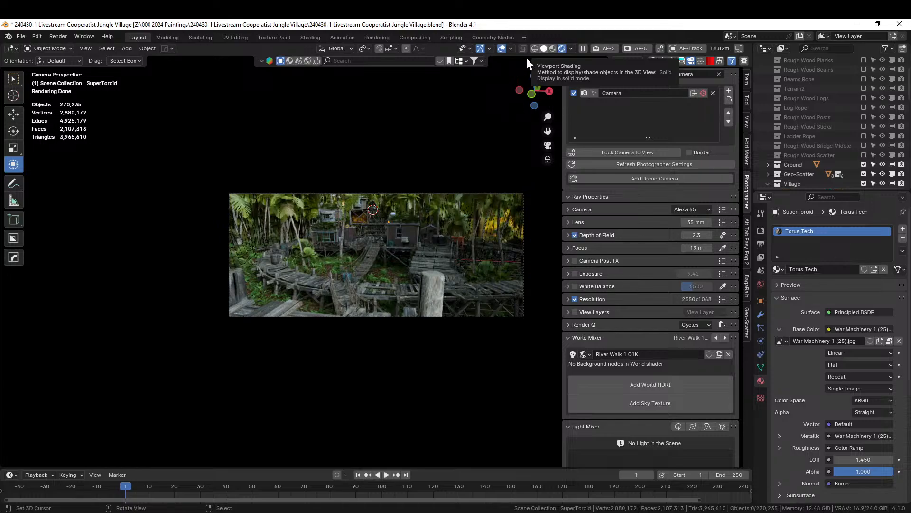
click(544, 49)
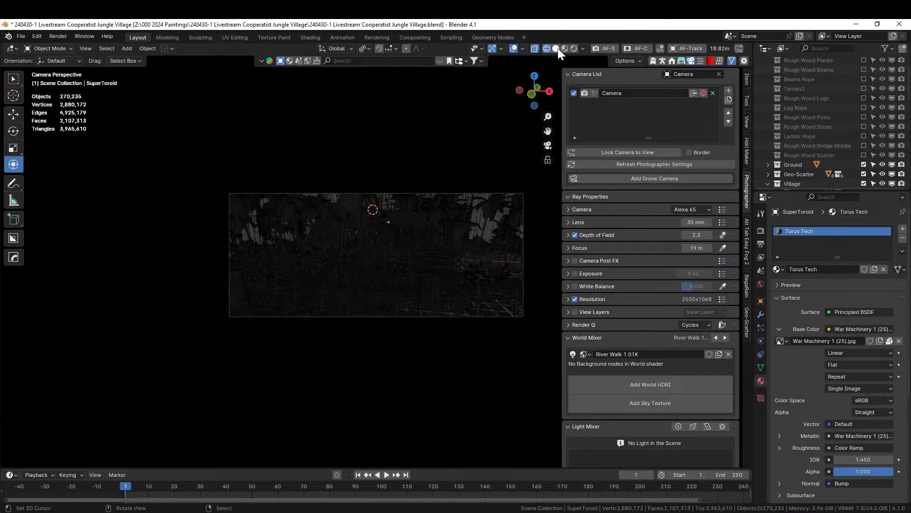
click(558, 49)
- Fly the camera to a low viewpoint just above the foreground wooden deck, facing the huts and palms
key(shift+grave)
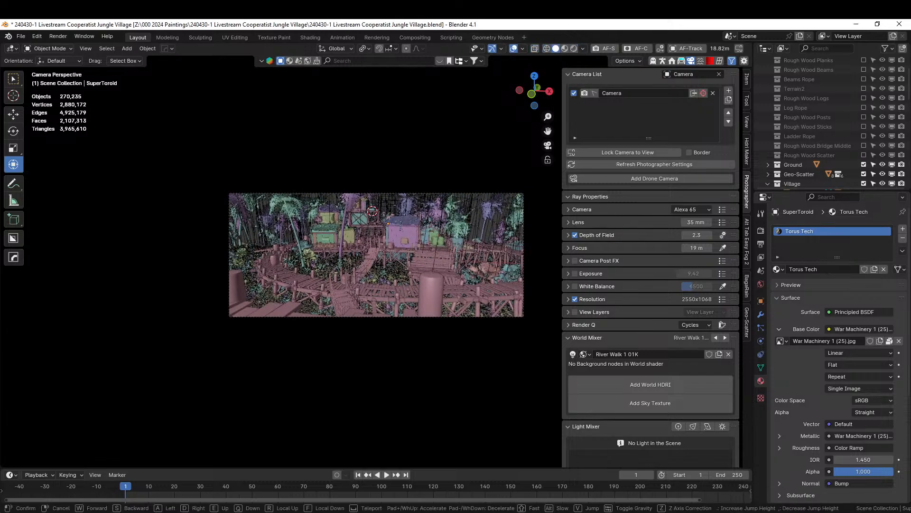
key(a)
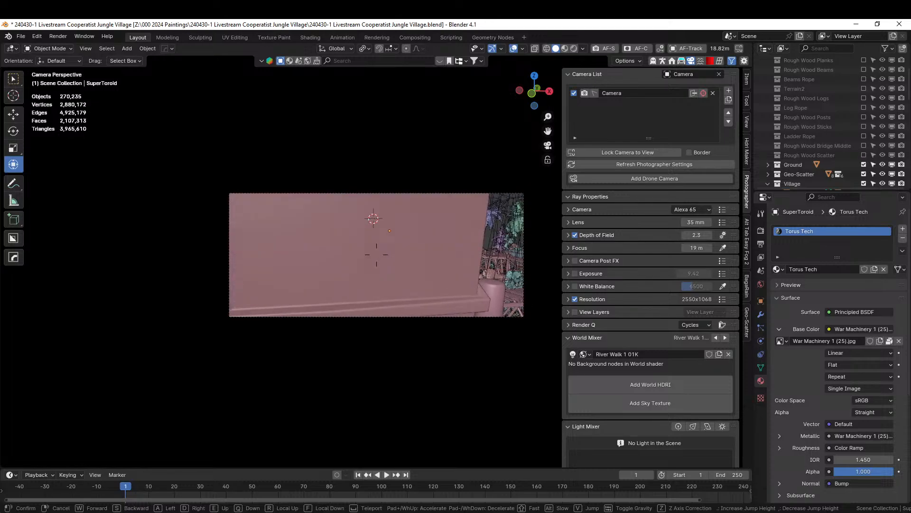
key(d)
key(q)
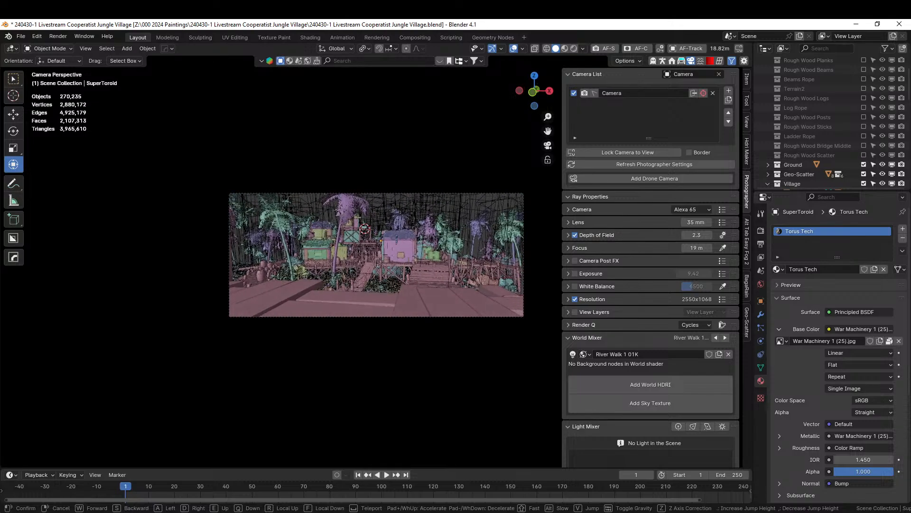
click(392, 310)
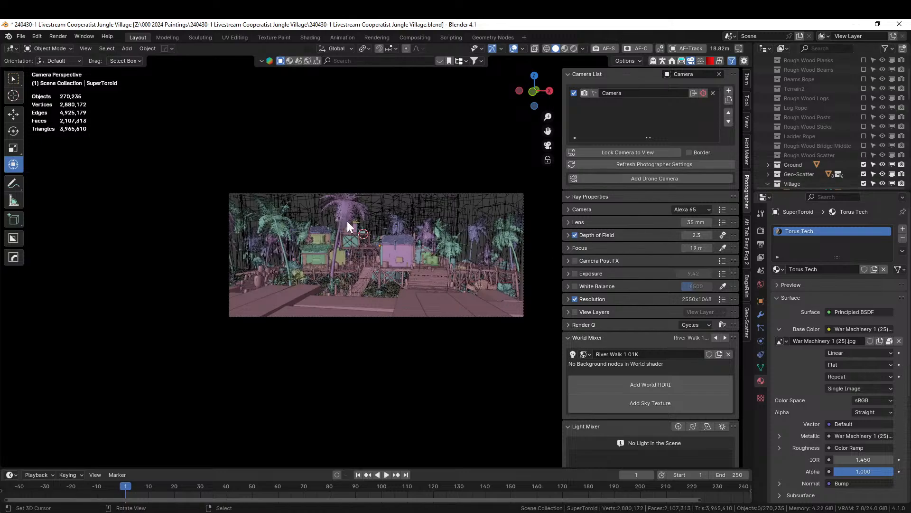
- Move the scene camera about -0.5 m along its local Z axis and raise it about 0.71 m along global Z
scroll(814, 90, up, 4)
click(813, 79)
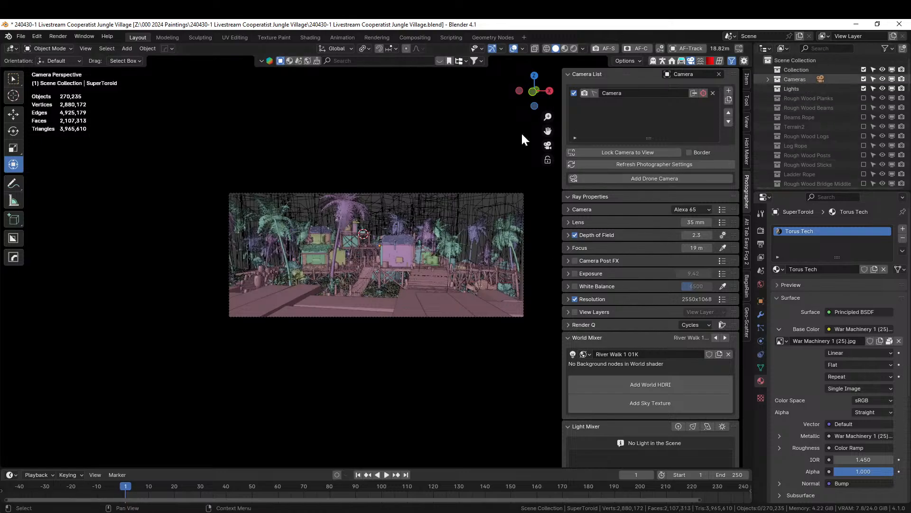
key(z)
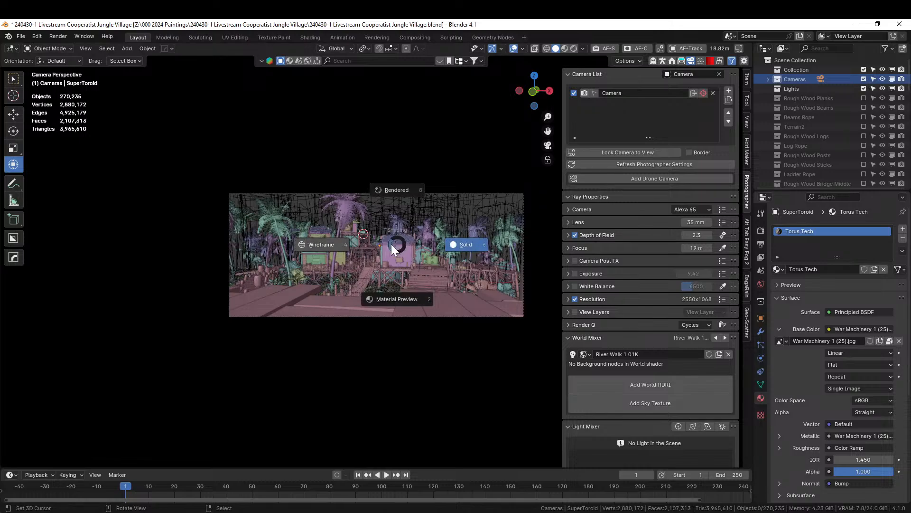
key(Escape)
click(768, 80)
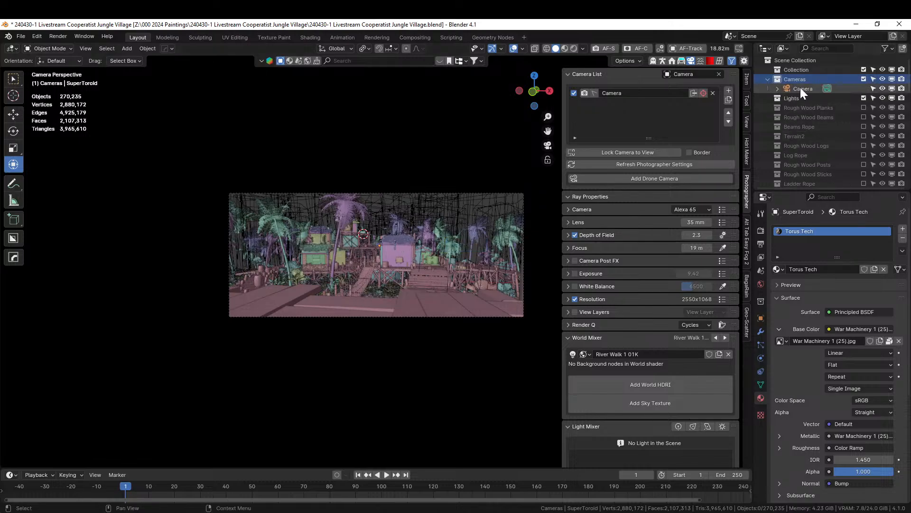
key(g)
key(z)
key(z)
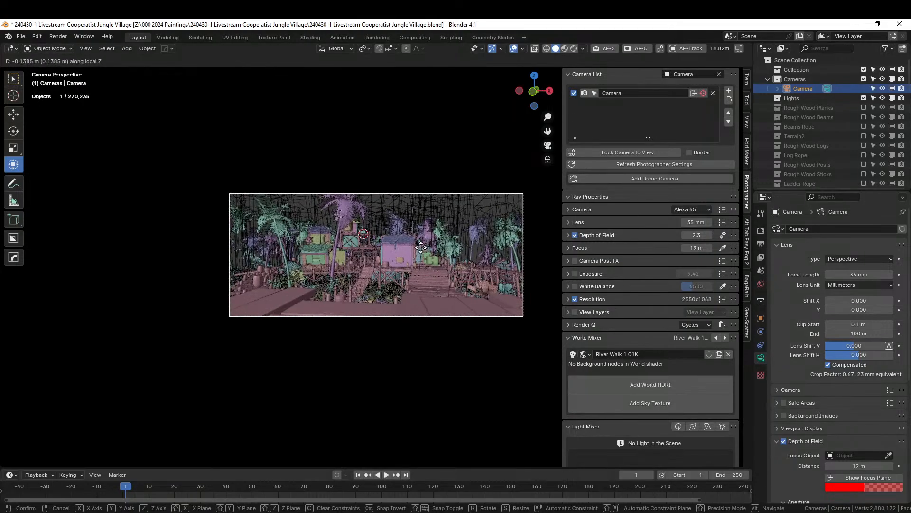
click(402, 303)
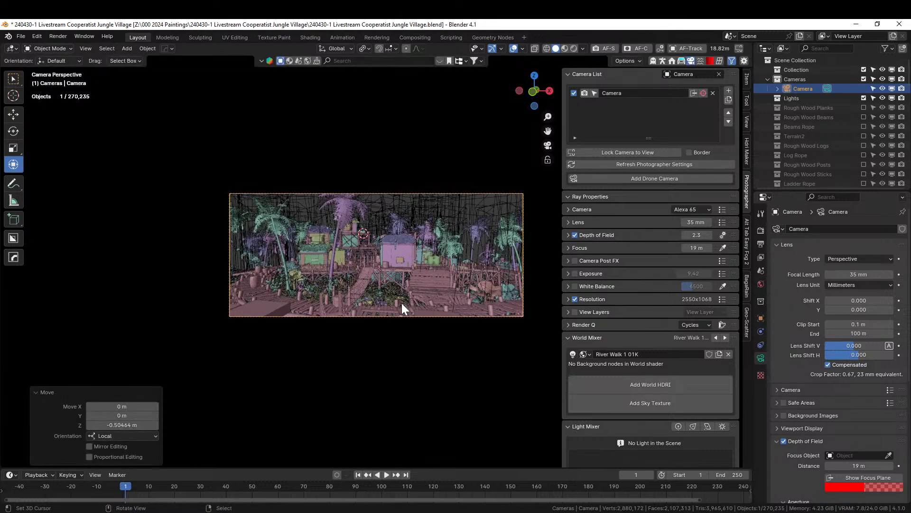
key(g)
key(z)
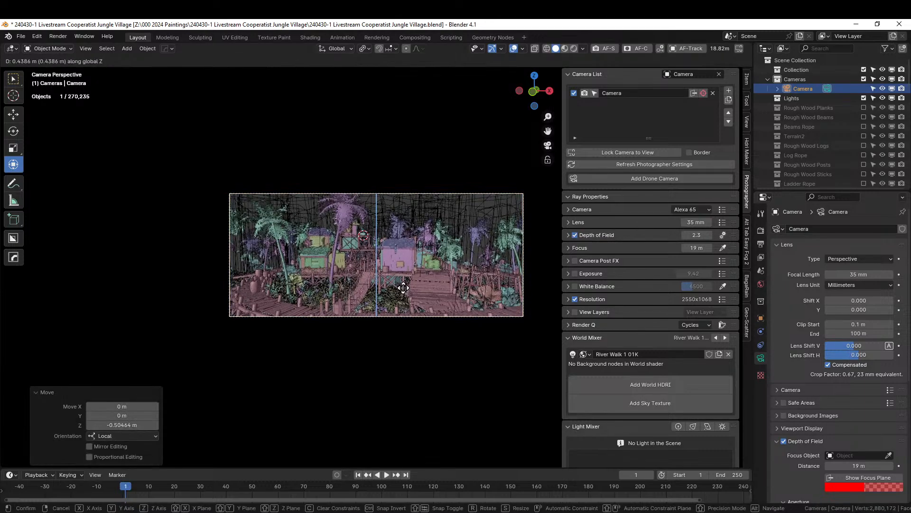
click(405, 284)
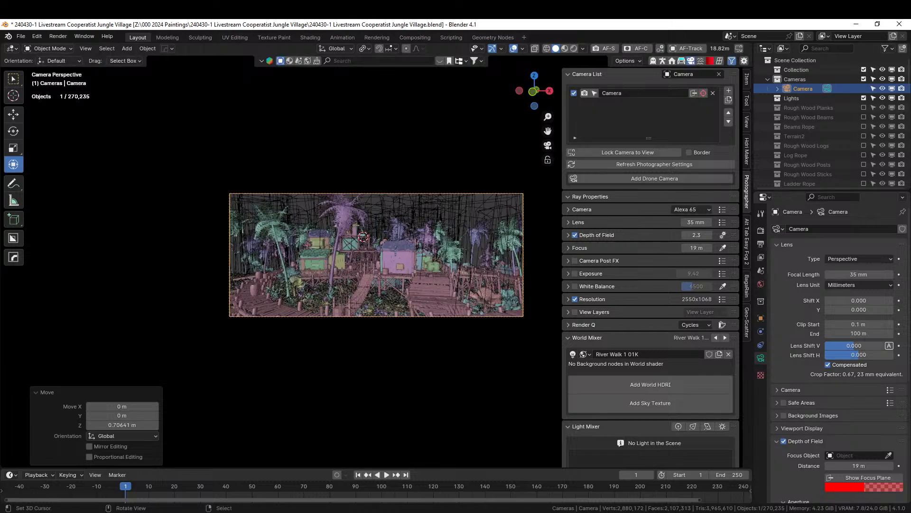
- Fly the camera back and up to frame the full curve of the walkways with the huts behind
key(shift+grave)
key(w)
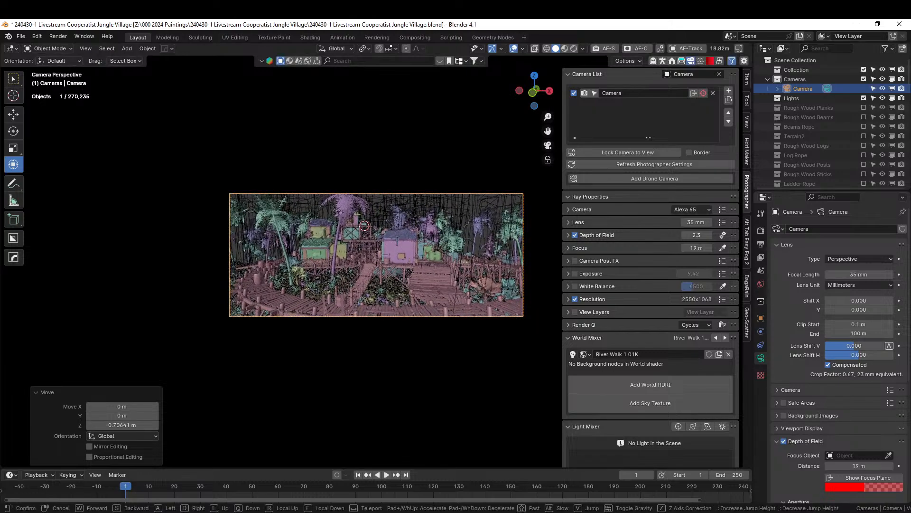
key(s)
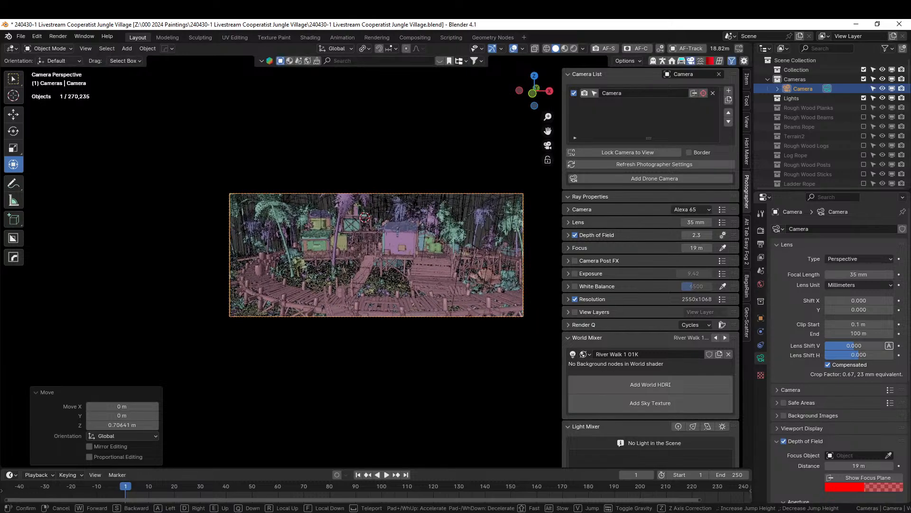
key(e)
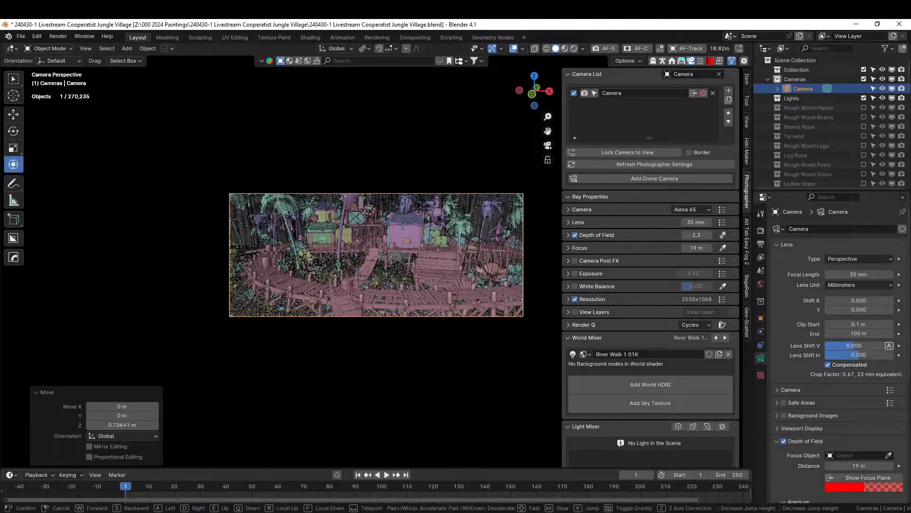
click(406, 281)
- Save the file and refocus the camera on the large central hut, with the viewport in rendered view
key(ctrl+s)
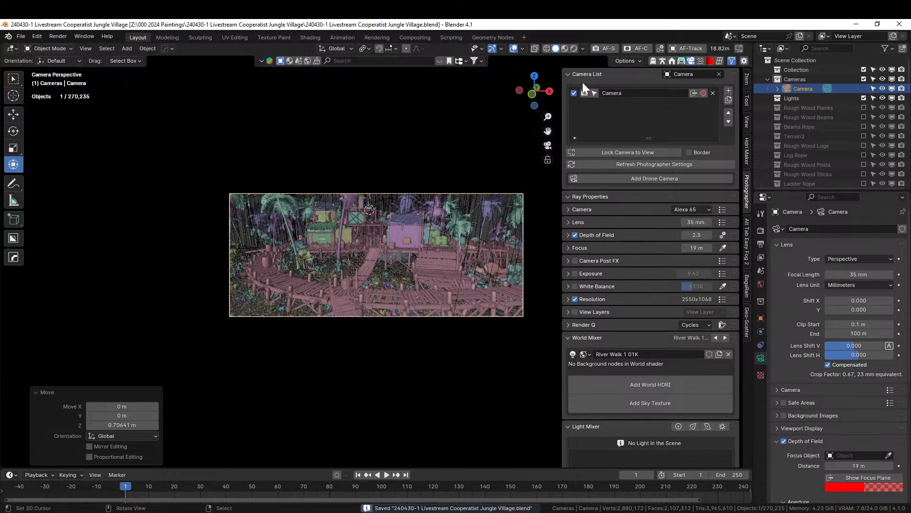
click(723, 247)
click(401, 227)
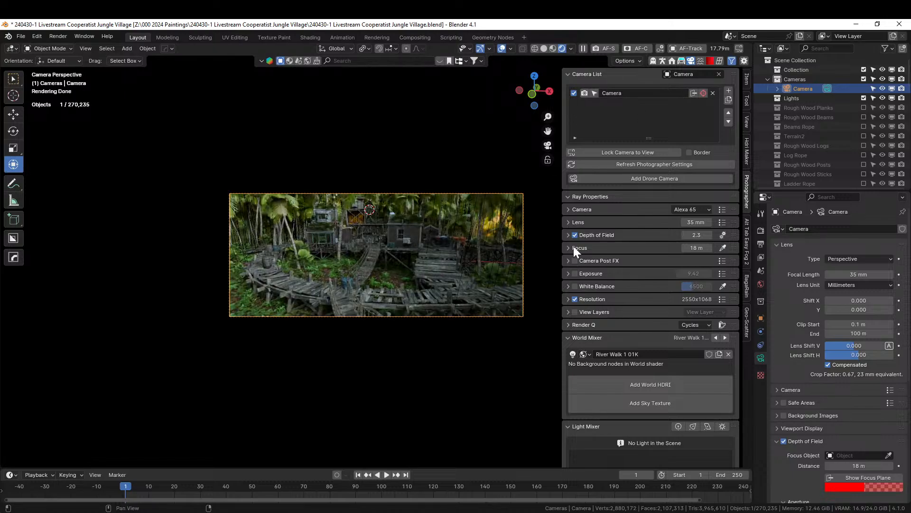
- Open the HDRi Maker world settings and set the HDRI's rotation angle to 60°
click(747, 152)
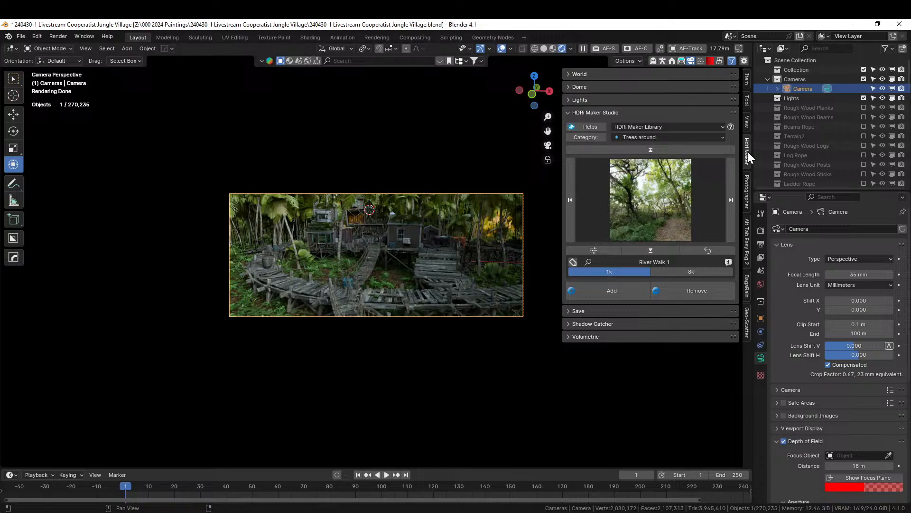
click(567, 74)
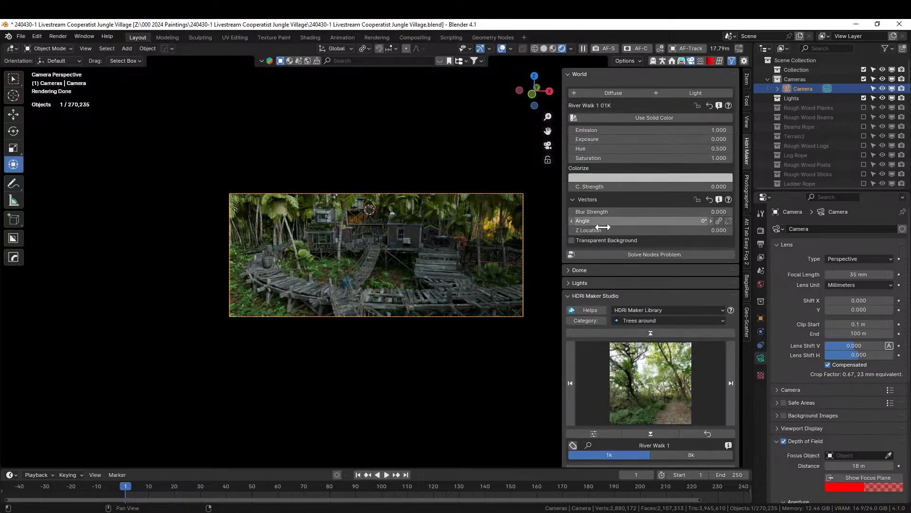
click(624, 219)
text(60)
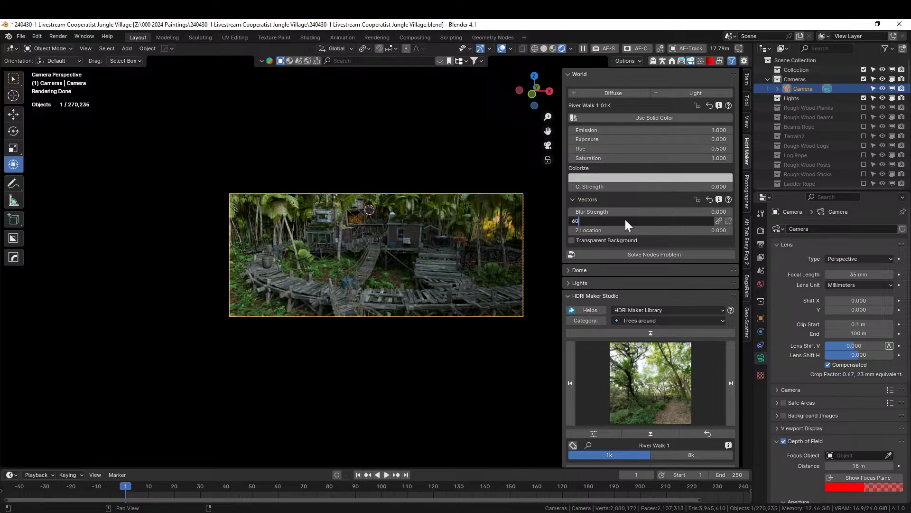
key(Return)
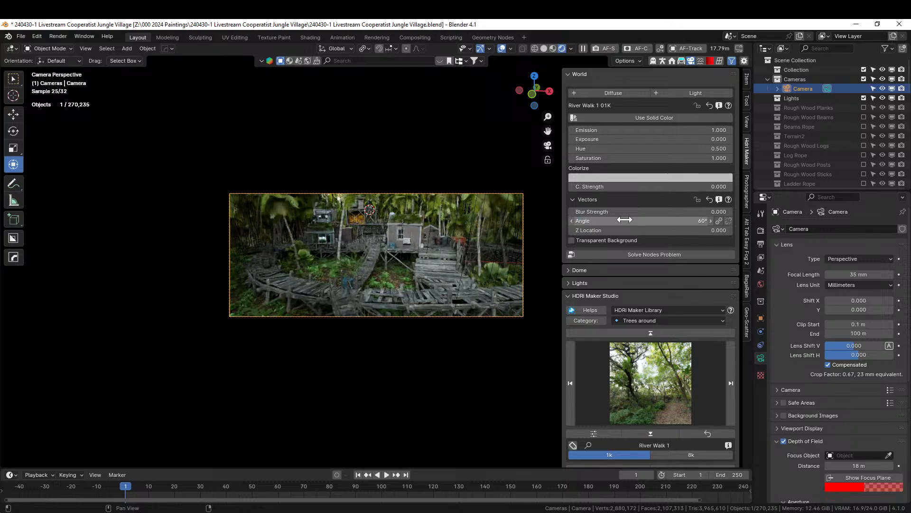
- Try rotating the world HDRI to 120° and to 180° to compare the lighting
click(625, 220)
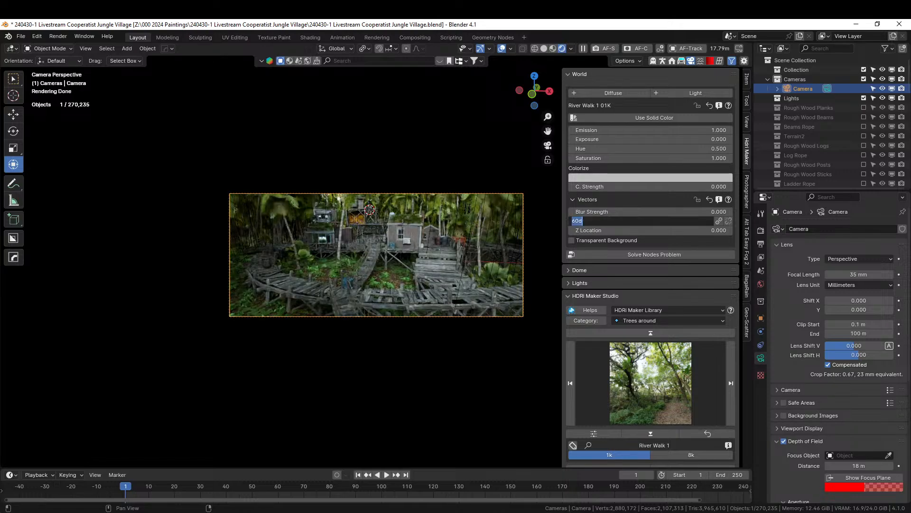
text(120)
key(Return)
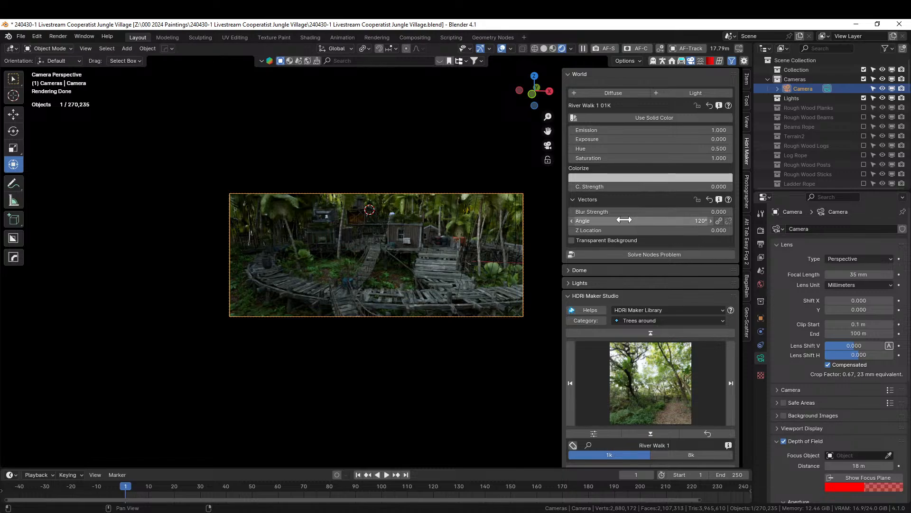
click(625, 220)
text(180)
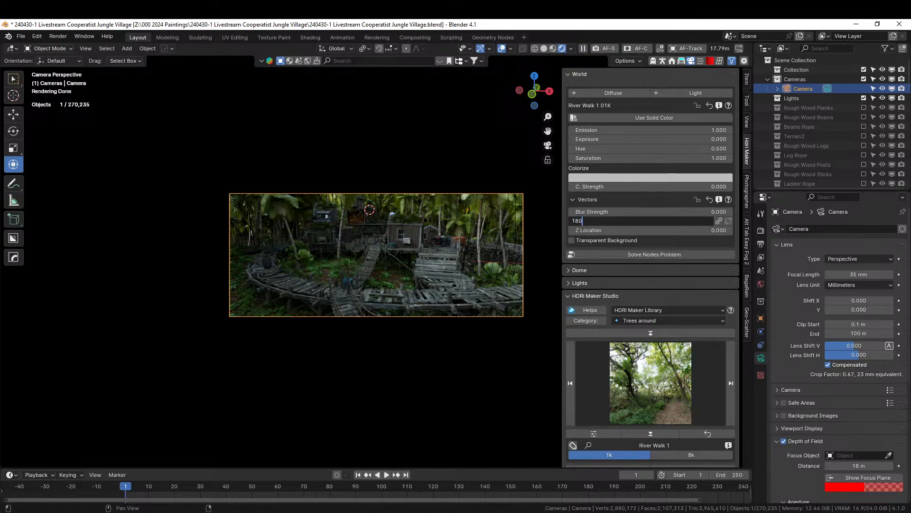
key(Return)
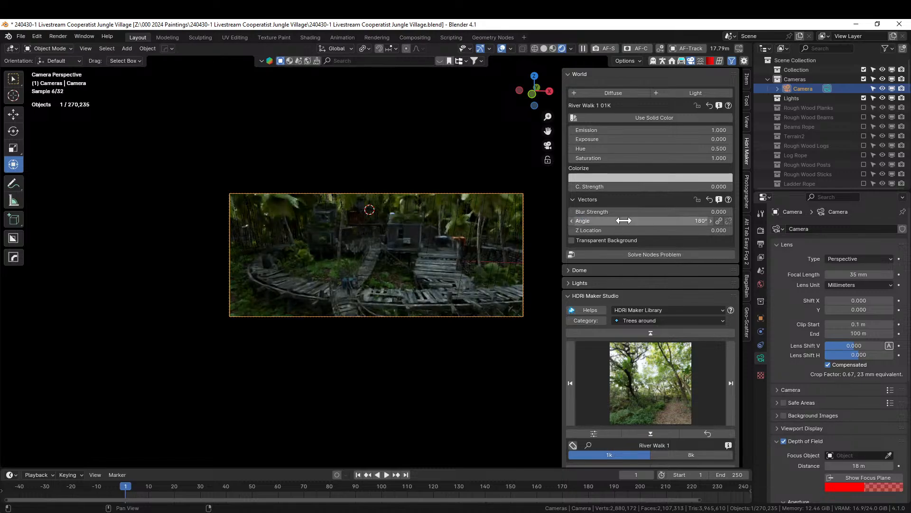
- Try rotating the world HDRI to 240° and to 300° to compare the lighting on the village
click(624, 221)
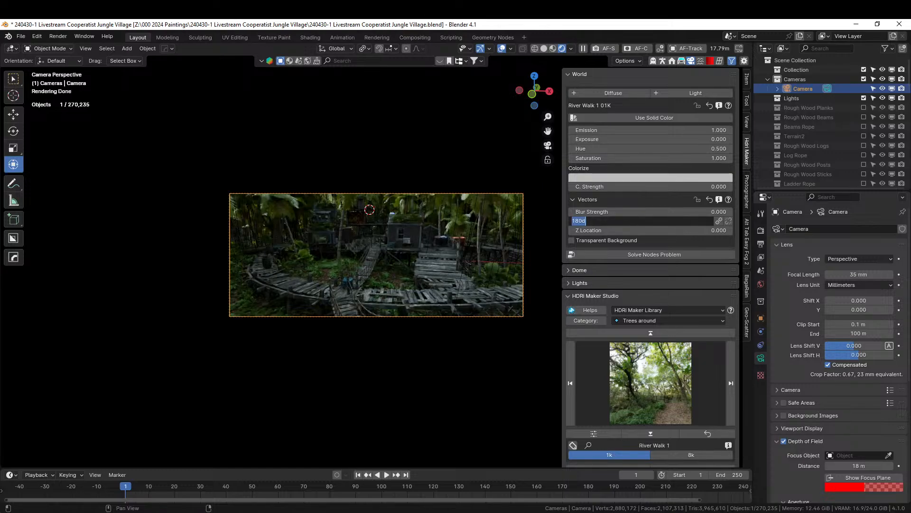
text(240)
key(Return)
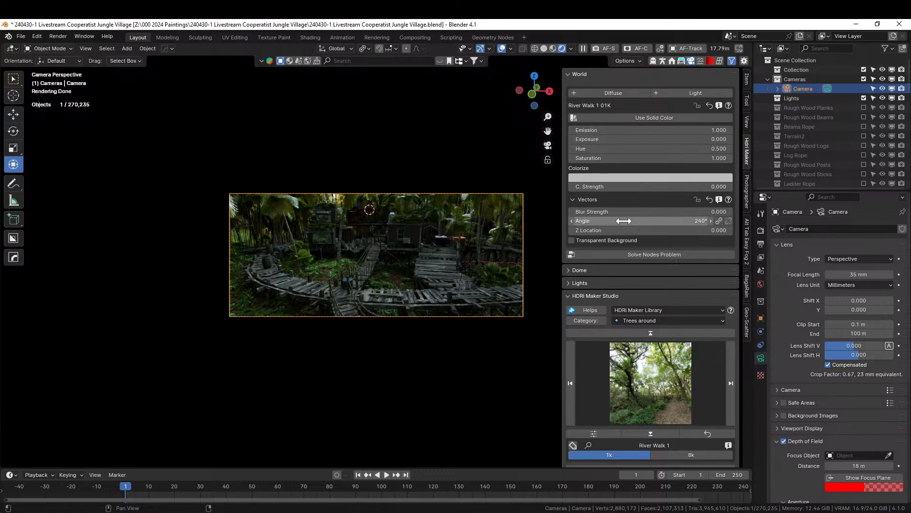
click(624, 221)
text(300)
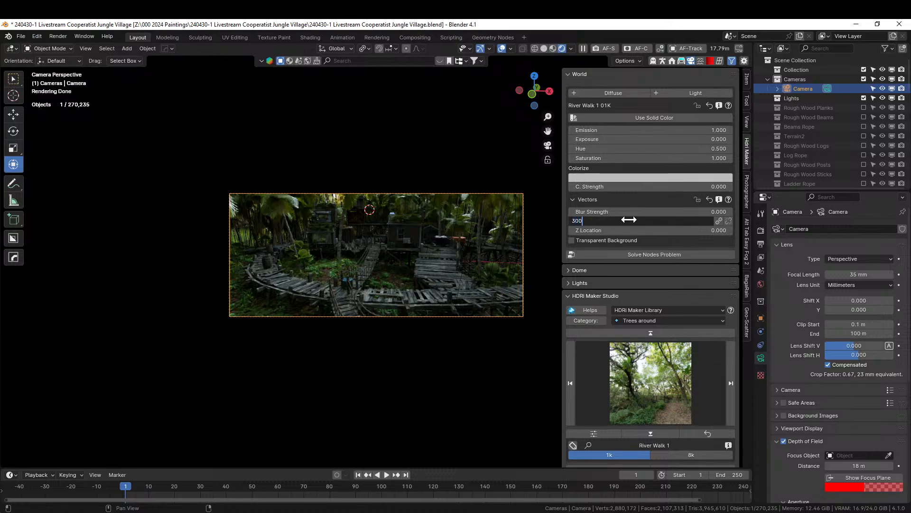
key(Return)
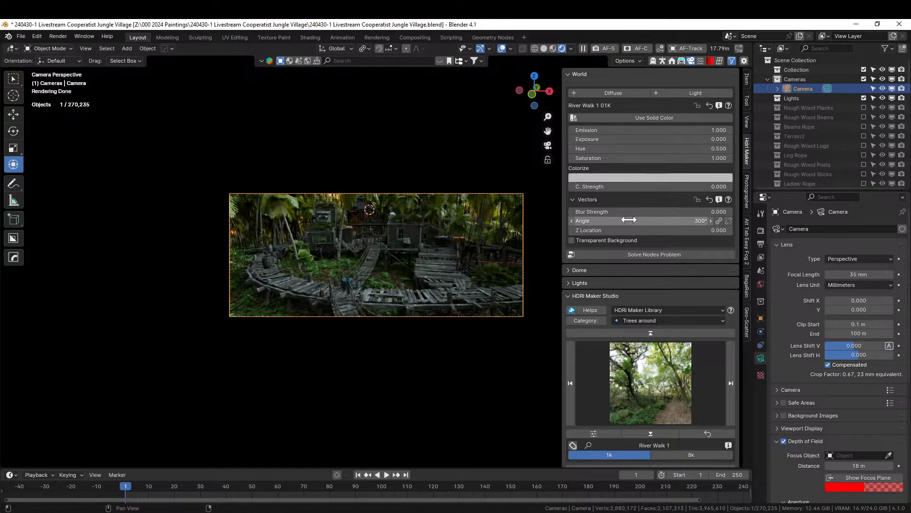
- Try the HDRI rotation at 120° again and at 90° to compare how the huts are lit
click(629, 220)
text(120)
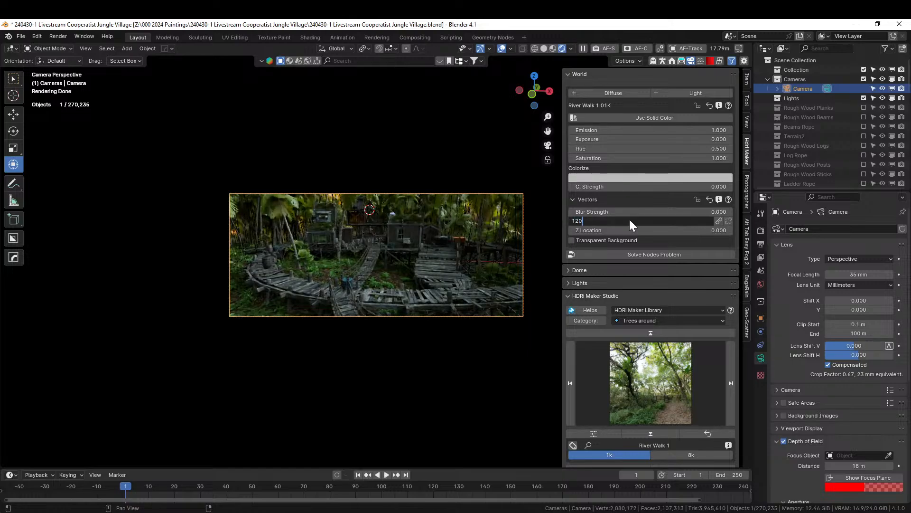
key(Return)
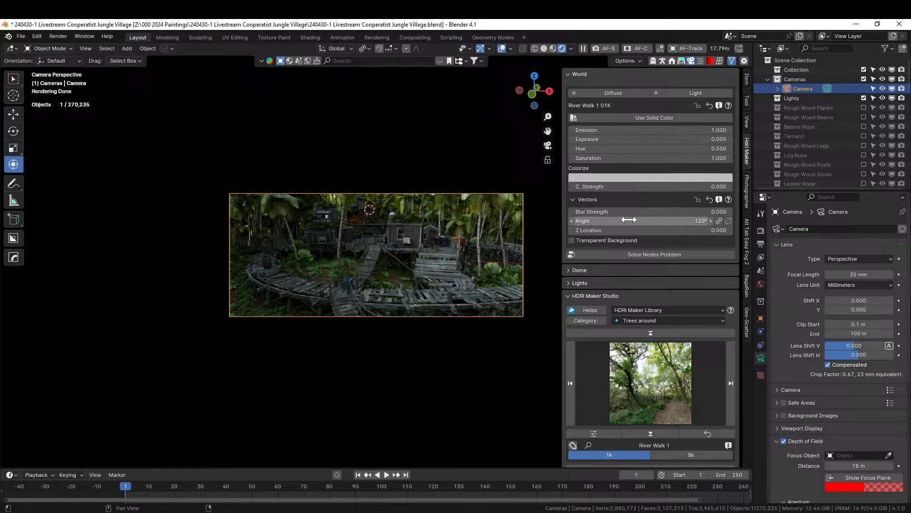
click(655, 220)
text(90)
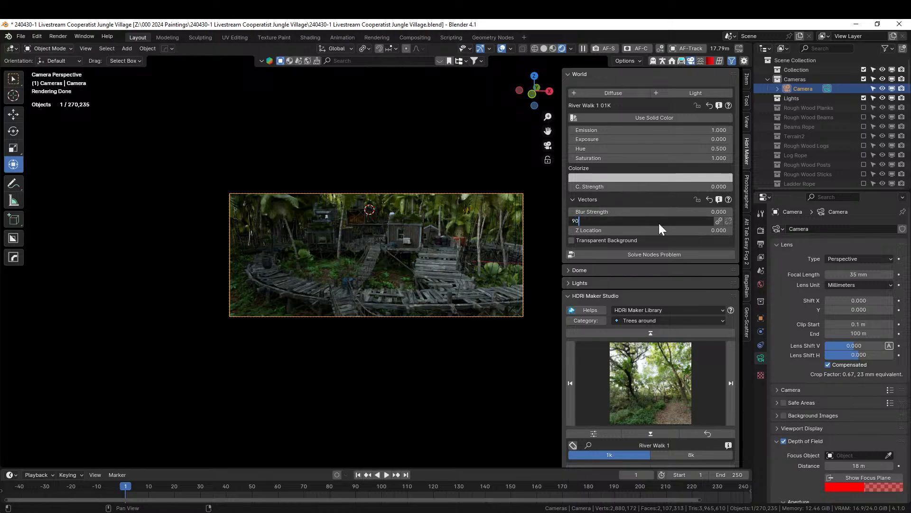
key(Return)
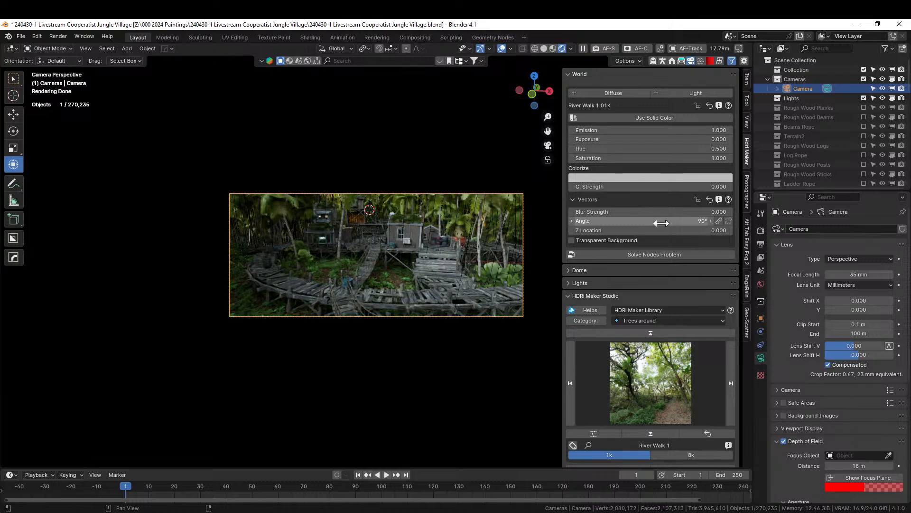
- Set the world HDRI's rotation angle to 150°
click(658, 223)
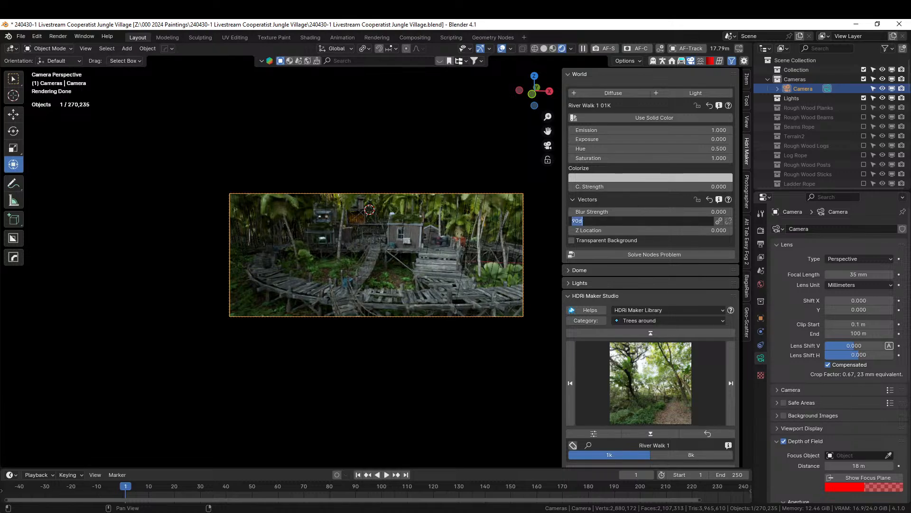
text(150)
key(Return)
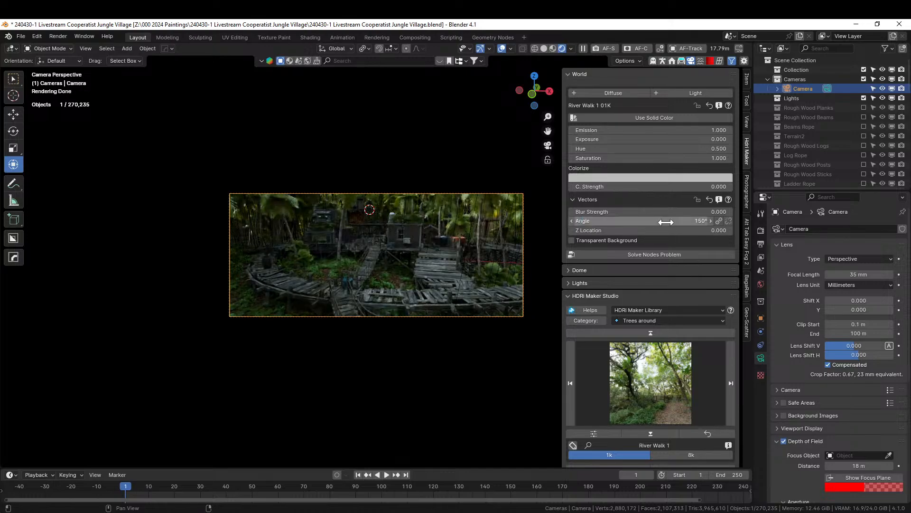